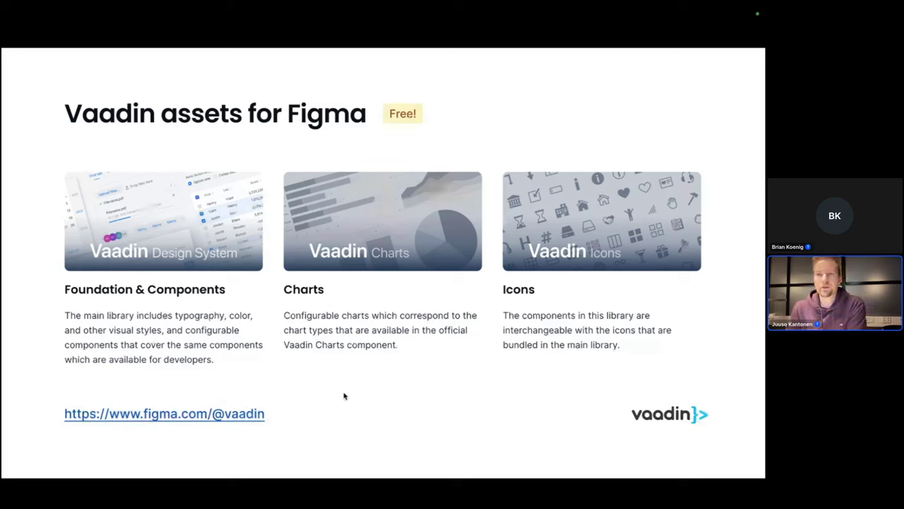
Advance the presentation to the 'What is a typical design process like?' slide
{"action": "key", "text": "Right"}
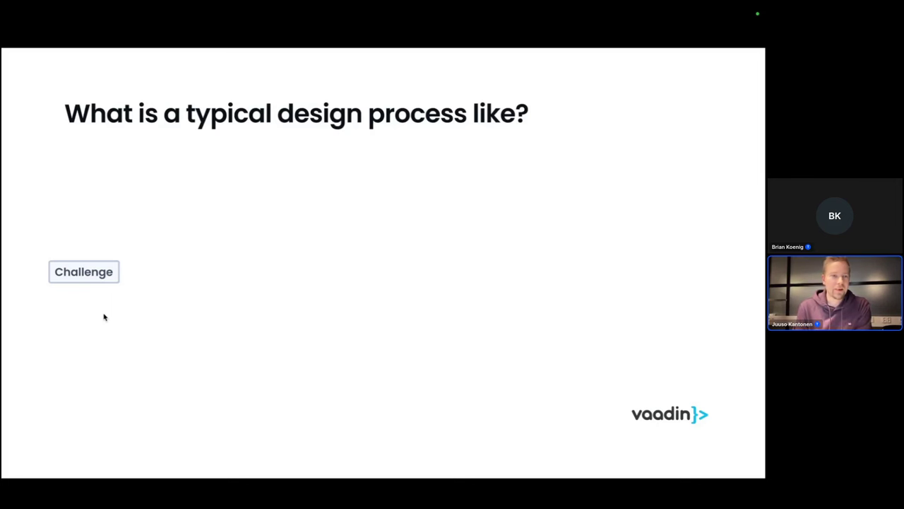
Build in the Discover triangle, then the Define triangle with its Definition label
{"action": "key", "text": "Right"}
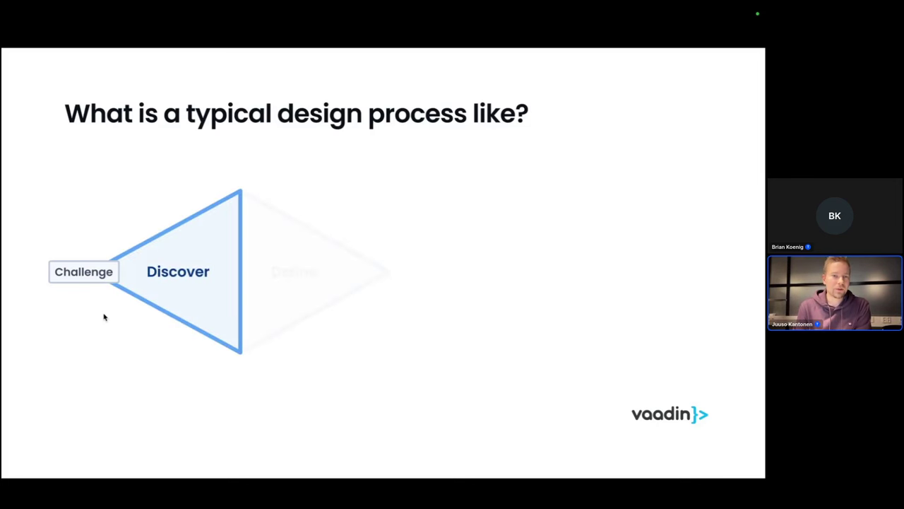
{"action": "key", "text": "Right"}
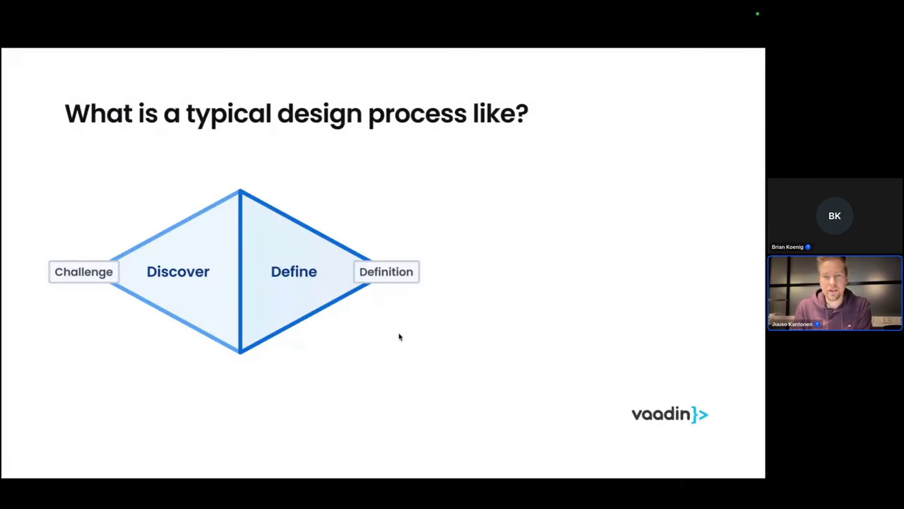
Reveal the Solution box and exit the full-screen presentation at the Hands-on demo slide
{"action": "key", "text": "Right"}
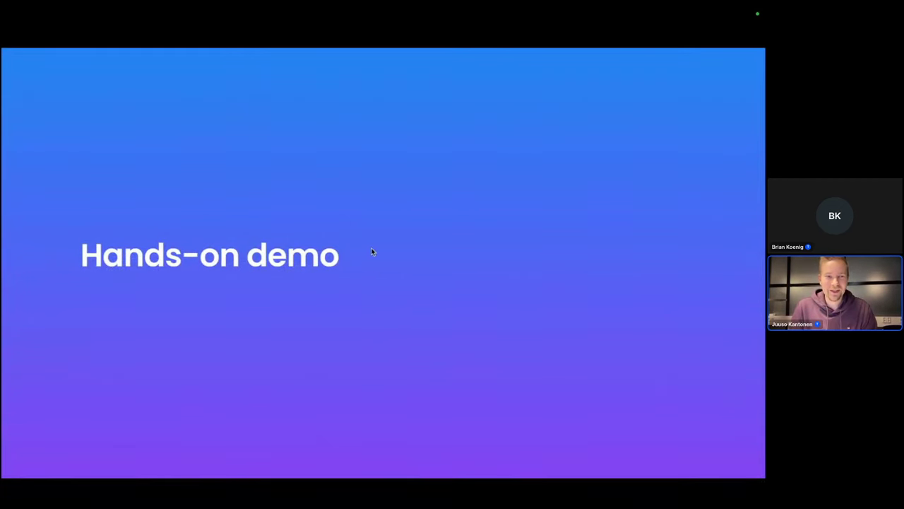
{"action": "key", "text": "Escape"}
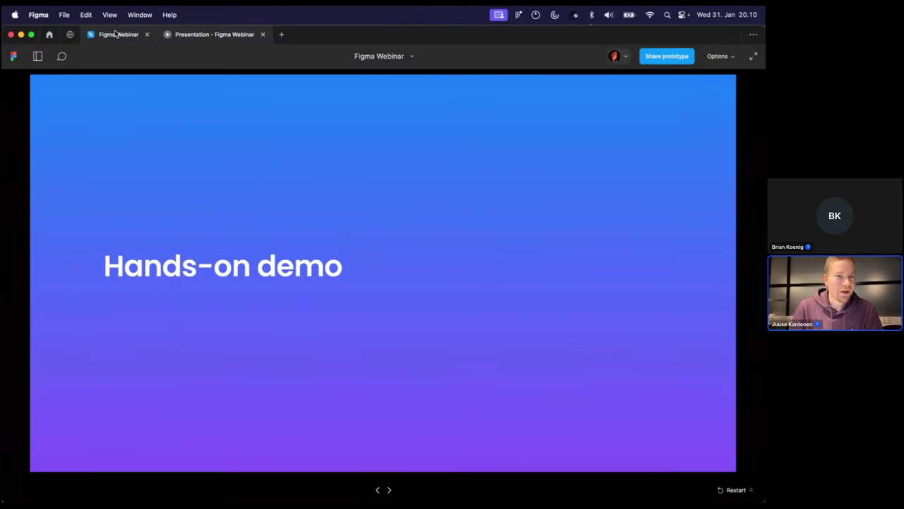
In the Figma Webinar file, highlight the 'Requirements for New employee form' heading
{"action": "left_click", "coordinate": [116, 37]}
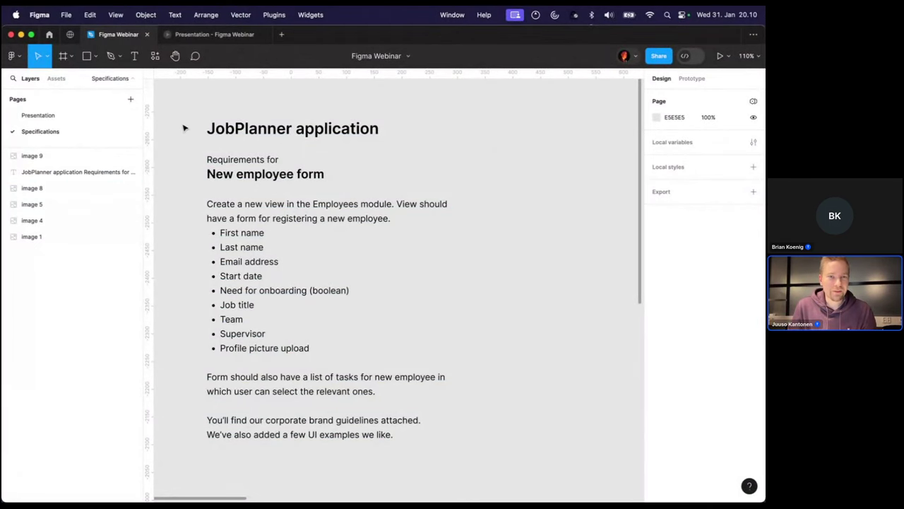
{"action": "scroll", "coordinate": [183, 128], "scroll_direction": "down", "scroll_amount": 1}
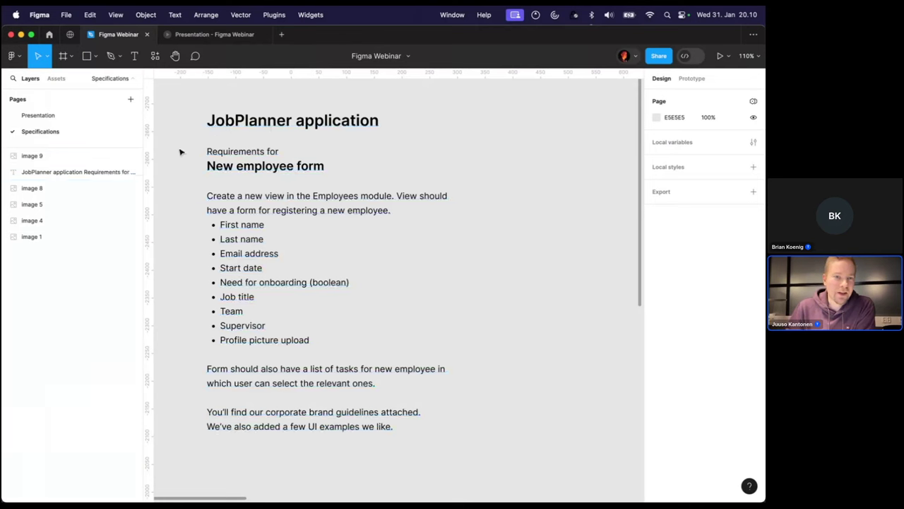
{"action": "double_click", "coordinate": [212, 173]}
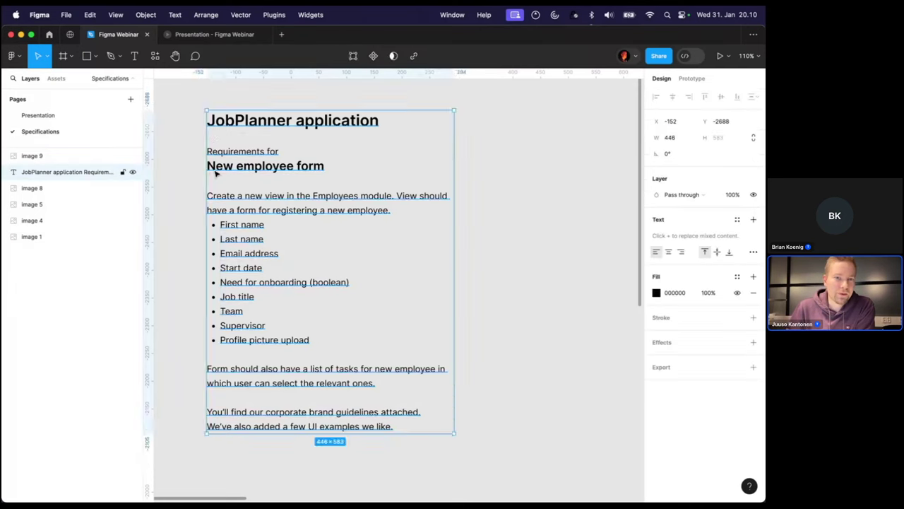
{"action": "left_click", "coordinate": [308, 166]}
{"action": "triple_click", "coordinate": [309, 166]}
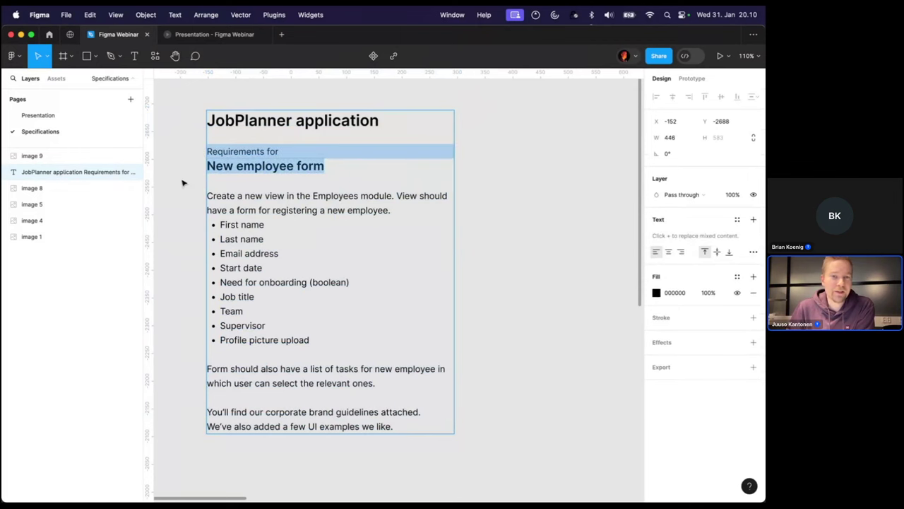
{"action": "scroll", "coordinate": [185, 175], "scroll_direction": "down", "scroll_amount": 3}
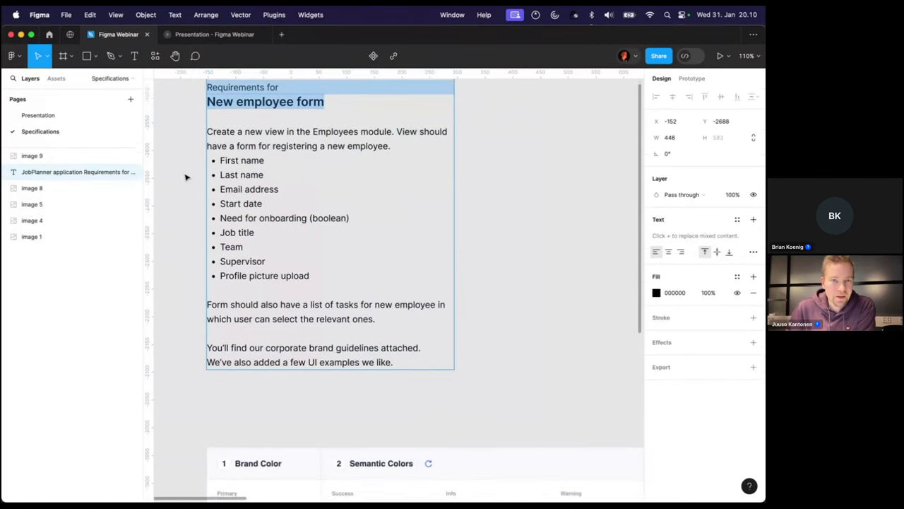
{"action": "scroll", "coordinate": [186, 177], "scroll_direction": "up", "scroll_amount": 1}
{"action": "scroll", "coordinate": [186, 176], "scroll_direction": "up", "scroll_amount": 1}
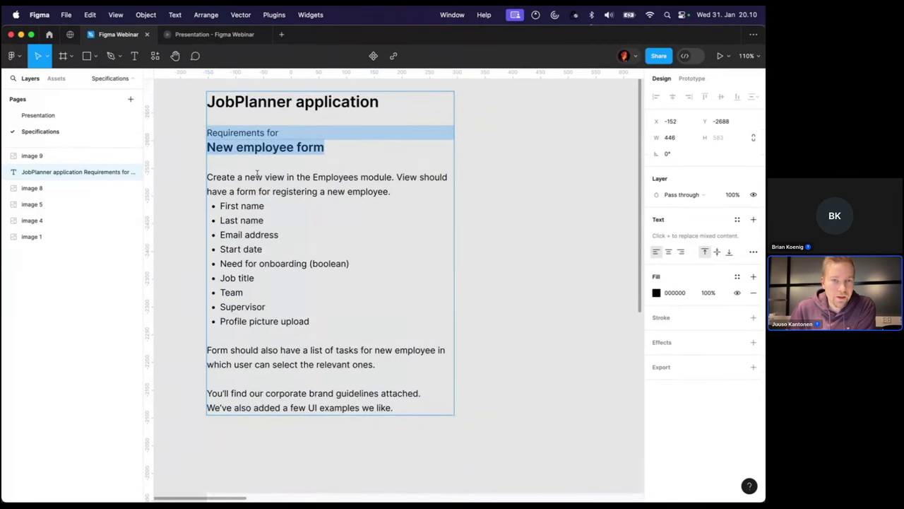
Highlight 'new view', 'Employees', the registration-form sentence and the list of form fields
{"action": "left_click_drag", "start_coordinate": [250, 177], "coordinate": [285, 177]}
{"action": "double_click", "coordinate": [318, 177]}
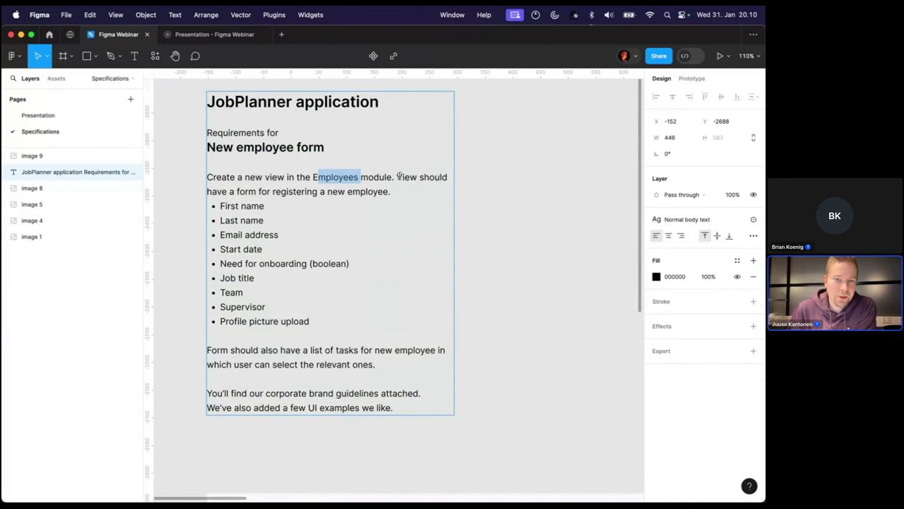
{"action": "left_click_drag", "start_coordinate": [395, 176], "coordinate": [401, 189]}
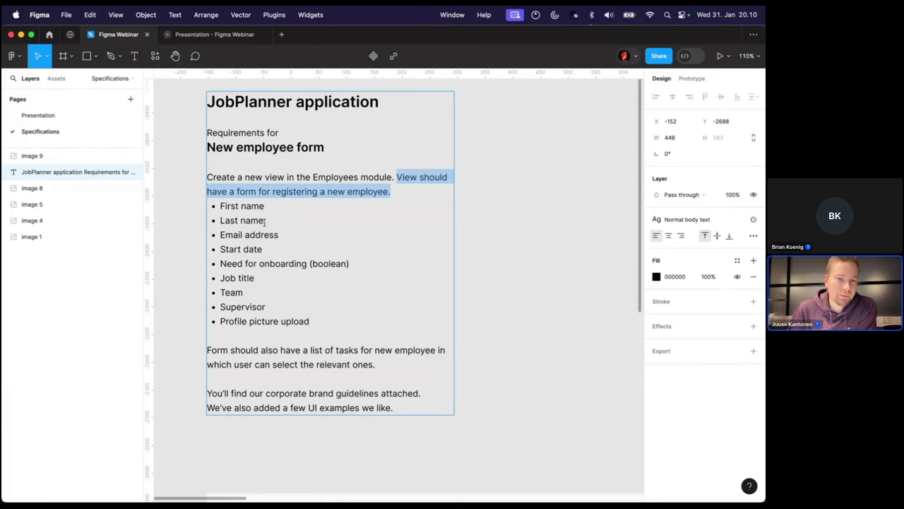
{"action": "scroll", "coordinate": [232, 179], "scroll_direction": "down", "scroll_amount": 2}
{"action": "left_click_drag", "start_coordinate": [222, 177], "coordinate": [296, 294]}
{"action": "left_click", "coordinate": [297, 295]}
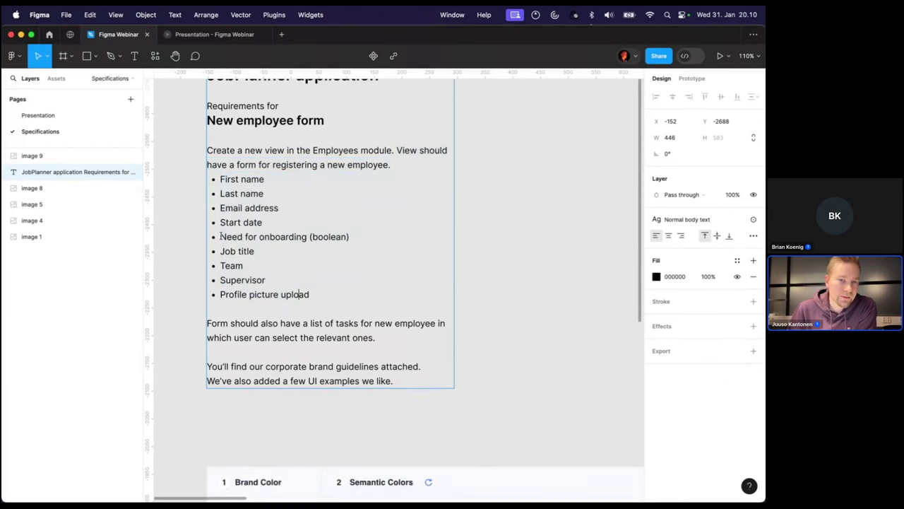
{"action": "key", "text": "Escape"}
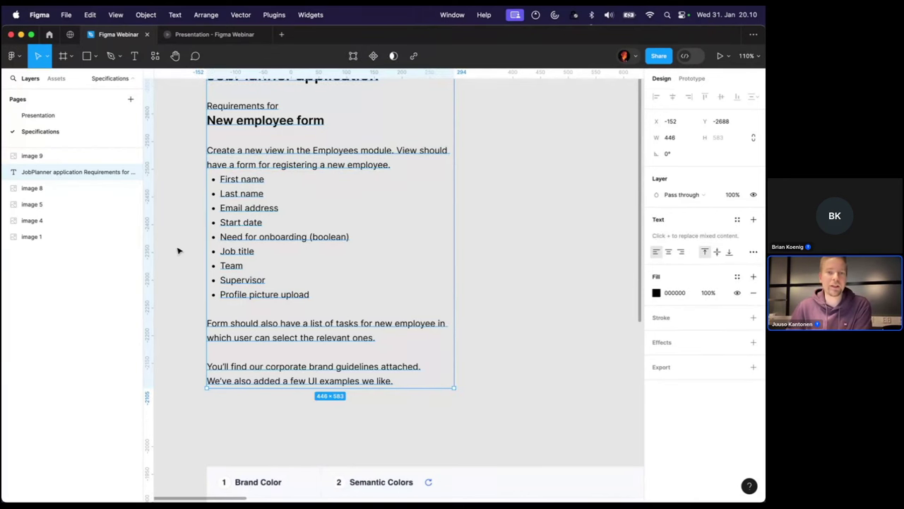
Re-edit the requirements text to highlight the phrase about the list of tasks
{"action": "left_click", "coordinate": [178, 251]}
{"action": "scroll", "coordinate": [185, 223], "scroll_direction": "down", "scroll_amount": 1}
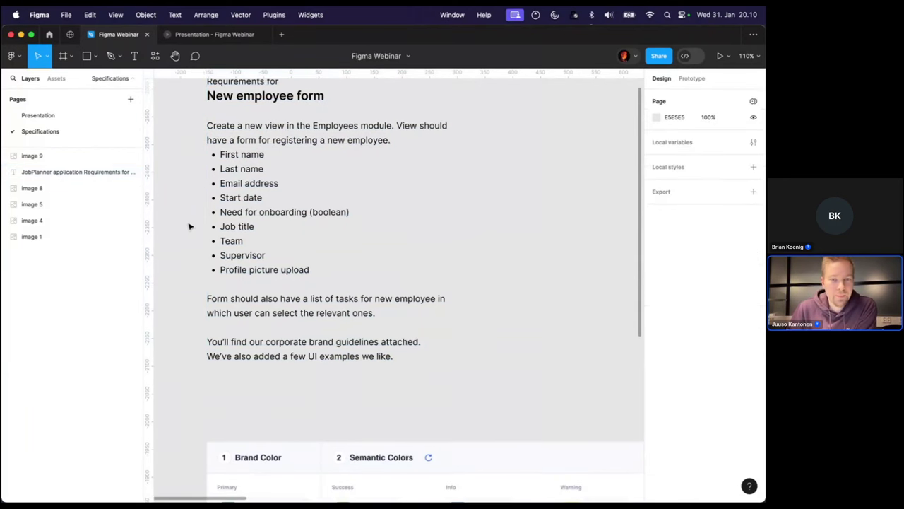
{"action": "double_click", "coordinate": [251, 300]}
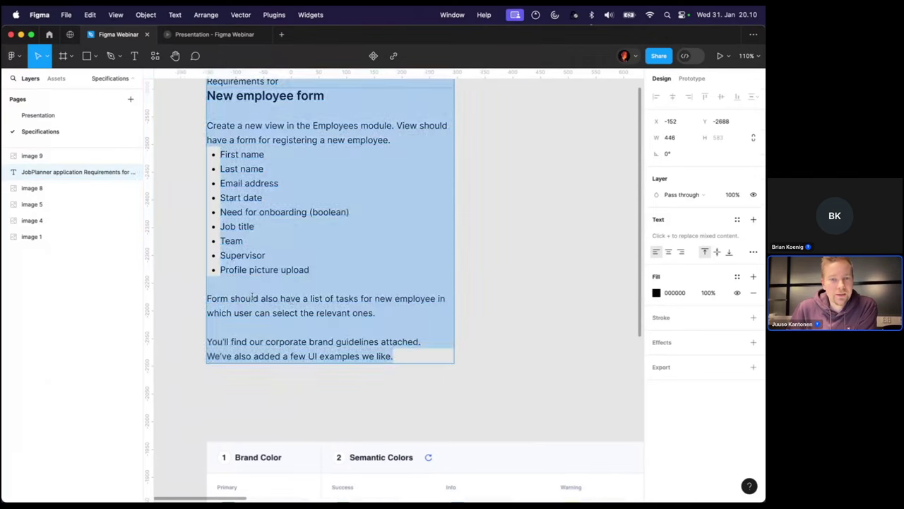
{"action": "left_click_drag", "start_coordinate": [310, 299], "coordinate": [427, 299]}
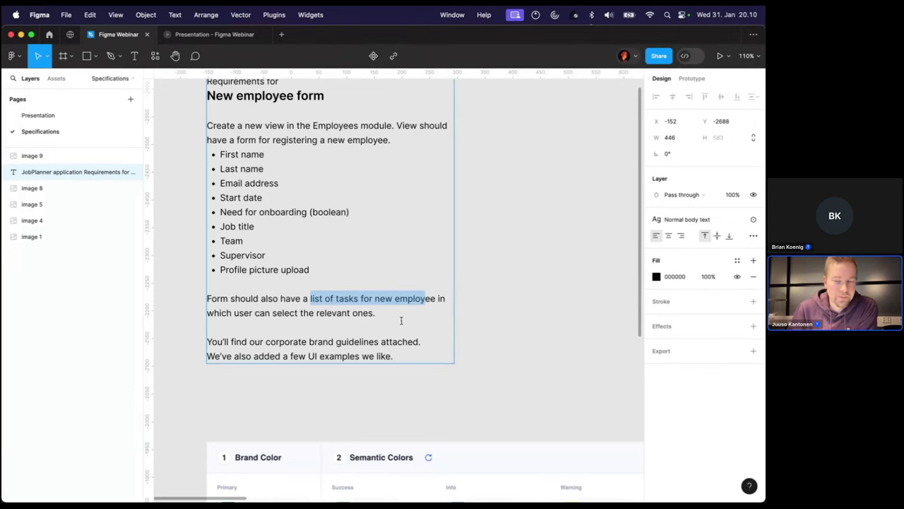
{"action": "key", "text": "Escape"}
{"action": "key", "text": "Escape"}
Scroll down the Specifications page, briefly selecting the brand colour guidelines image
{"action": "scroll", "coordinate": [487, 321], "scroll_direction": "down", "scroll_amount": 1}
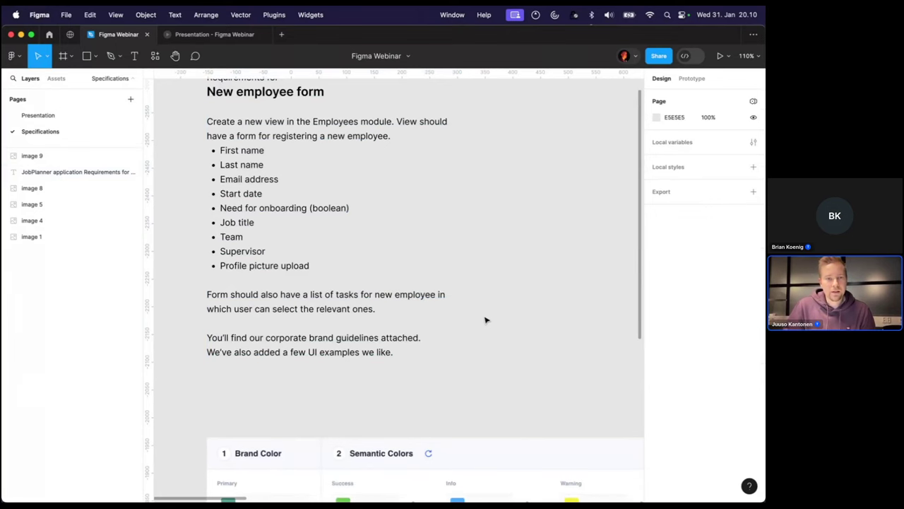
{"action": "scroll", "coordinate": [488, 319], "scroll_direction": "down", "scroll_amount": 2}
{"action": "scroll", "coordinate": [476, 314], "scroll_direction": "down", "scroll_amount": 5}
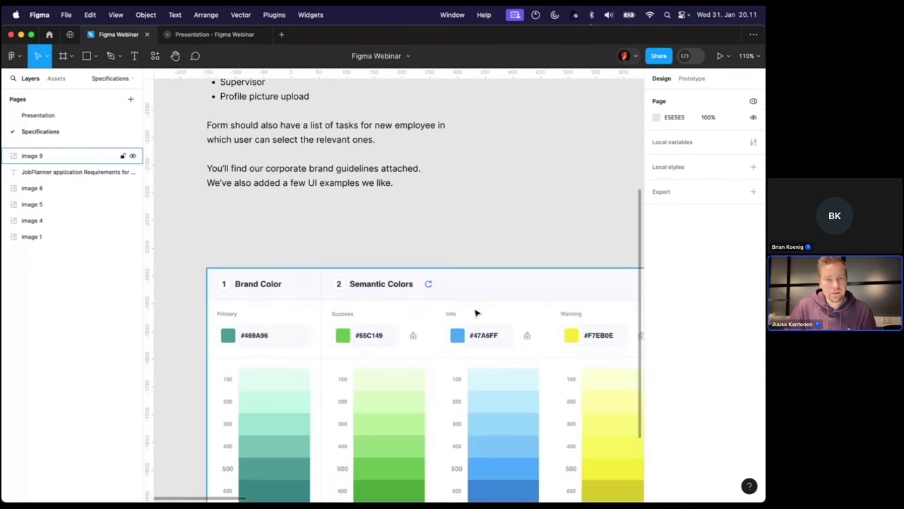
{"action": "scroll", "coordinate": [417, 300], "scroll_direction": "down", "scroll_amount": 2, "text": "ctrl"}
{"action": "scroll", "coordinate": [411, 301], "scroll_direction": "right", "scroll_amount": 2}
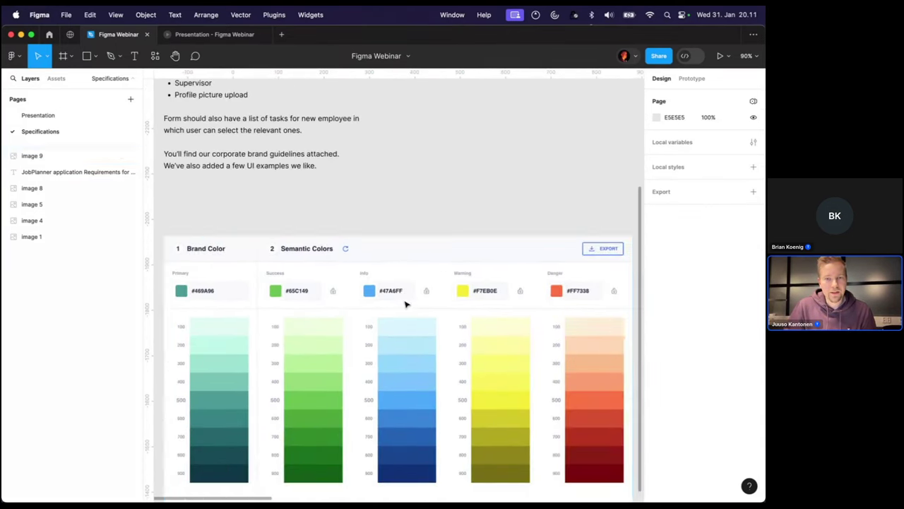
{"action": "left_click", "coordinate": [406, 303]}
{"action": "scroll", "coordinate": [405, 302], "scroll_direction": "down", "scroll_amount": 1, "text": "ctrl"}
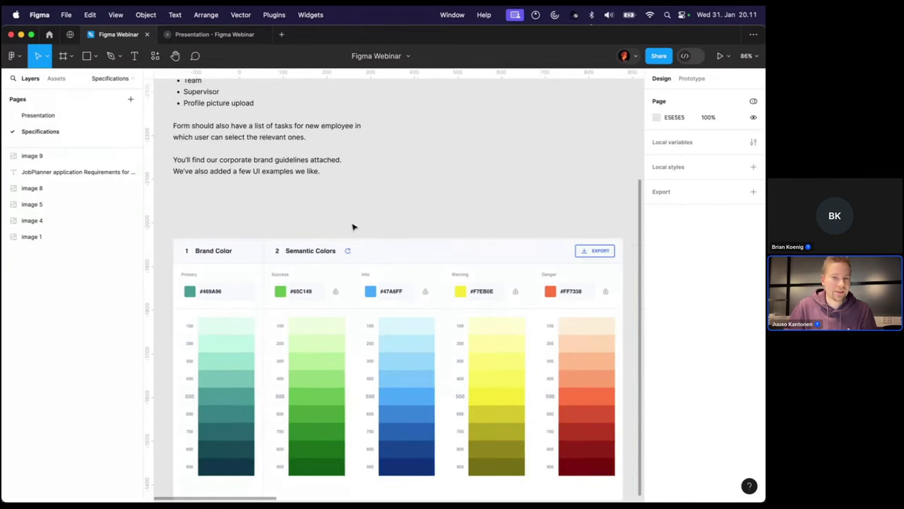
{"action": "scroll", "coordinate": [353, 226], "scroll_direction": "down", "scroll_amount": 1}
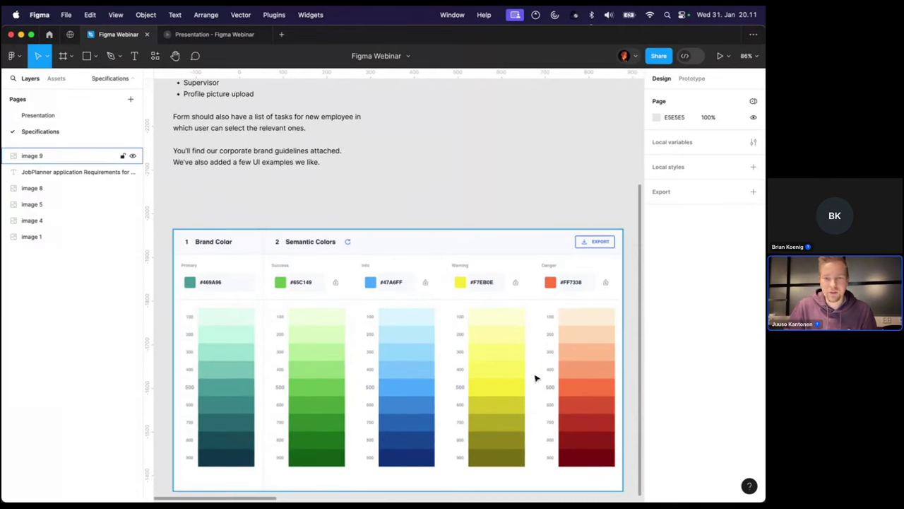
{"action": "left_click", "coordinate": [349, 209]}
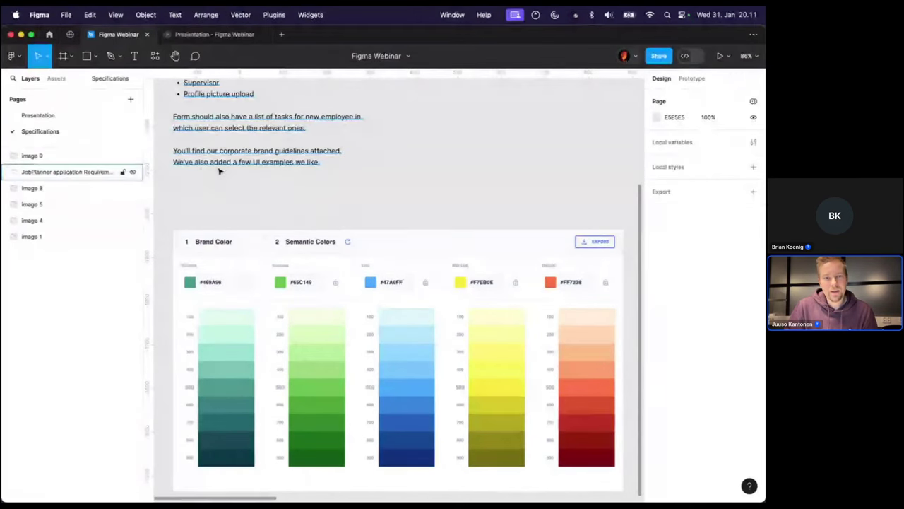
Pan the canvas to show the JobPlanner requirements beside the Contact profile and Add Staff screens
{"action": "scroll", "coordinate": [219, 171], "scroll_direction": "down", "scroll_amount": 3}
{"action": "scroll", "coordinate": [263, 199], "scroll_direction": "right", "scroll_amount": 10}
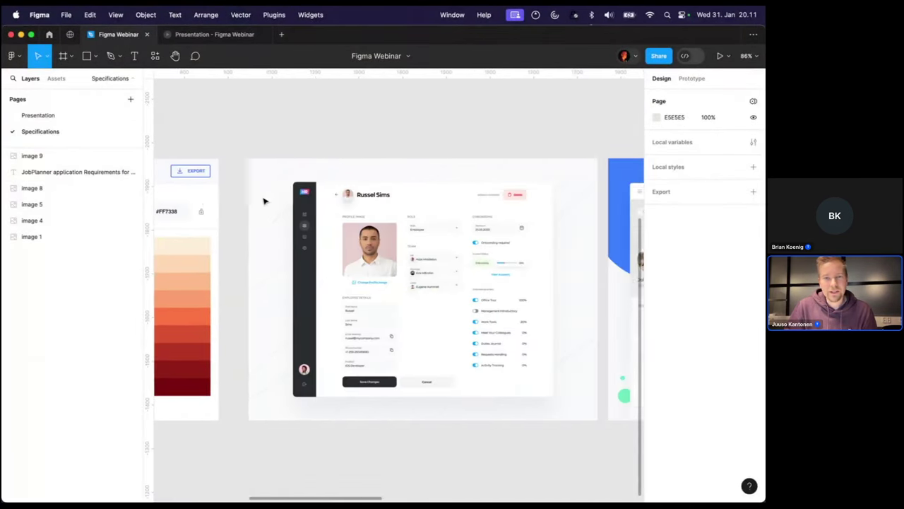
{"action": "scroll", "coordinate": [263, 201], "scroll_direction": "right", "scroll_amount": 2}
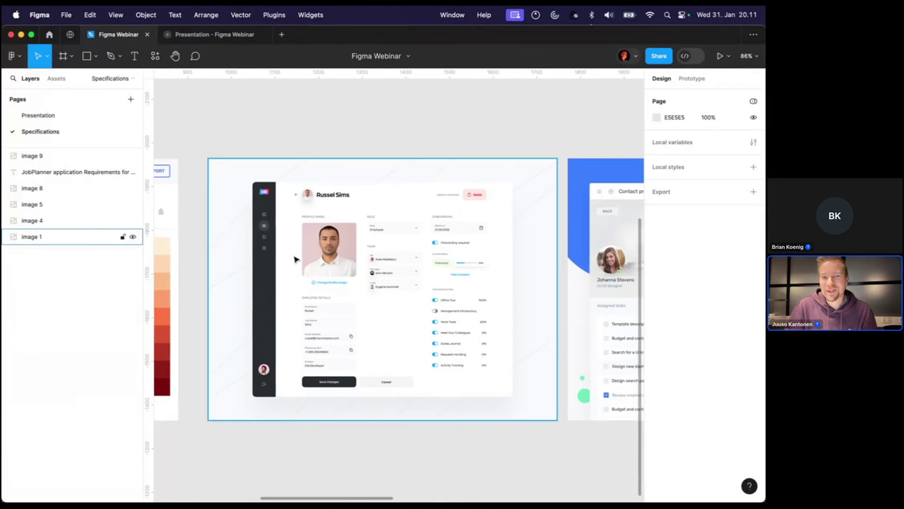
{"action": "scroll", "coordinate": [294, 280], "scroll_direction": "up", "scroll_amount": 5}
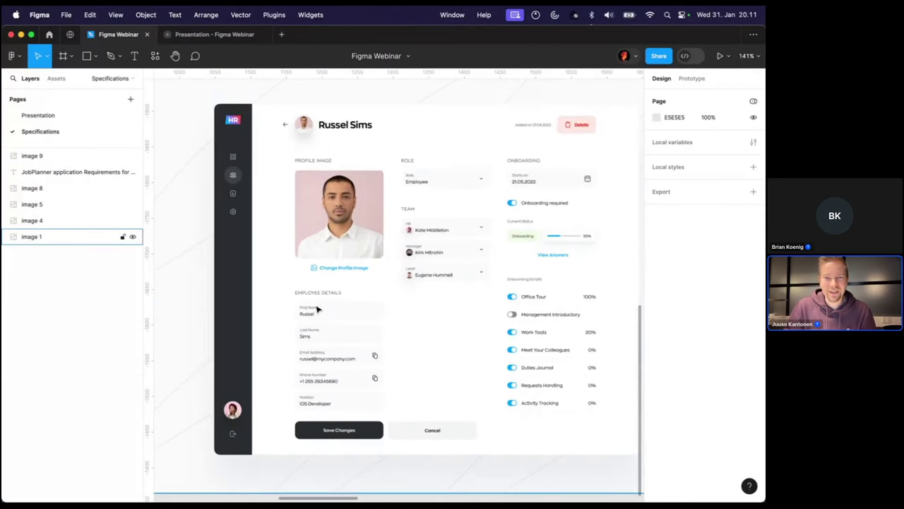
{"action": "scroll", "coordinate": [317, 309], "scroll_direction": "right", "scroll_amount": 15}
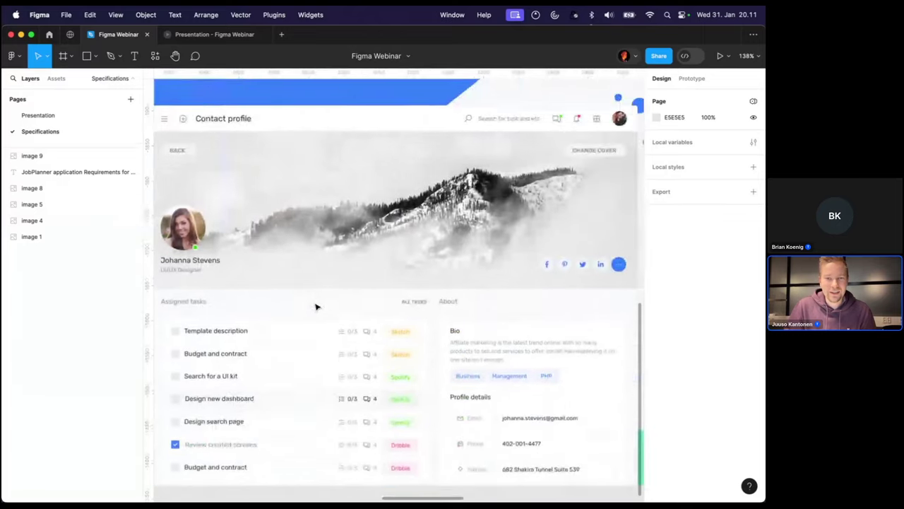
{"action": "scroll", "coordinate": [316, 307], "scroll_direction": "down", "scroll_amount": 2}
{"action": "scroll", "coordinate": [319, 306], "scroll_direction": "right", "scroll_amount": 10}
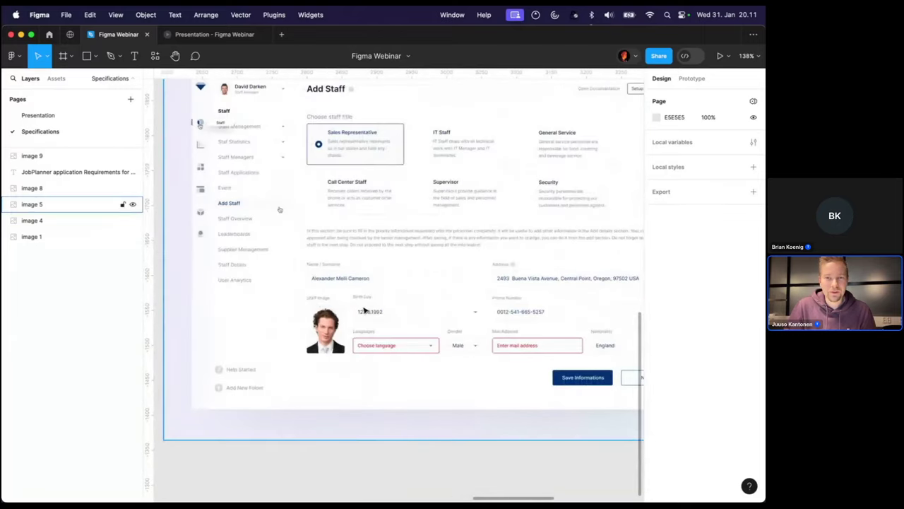
{"action": "scroll", "coordinate": [364, 310], "scroll_direction": "up", "scroll_amount": 2}
{"action": "scroll", "coordinate": [368, 311], "scroll_direction": "right", "scroll_amount": 5}
{"action": "scroll", "coordinate": [371, 311], "scroll_direction": "left", "scroll_amount": 4}
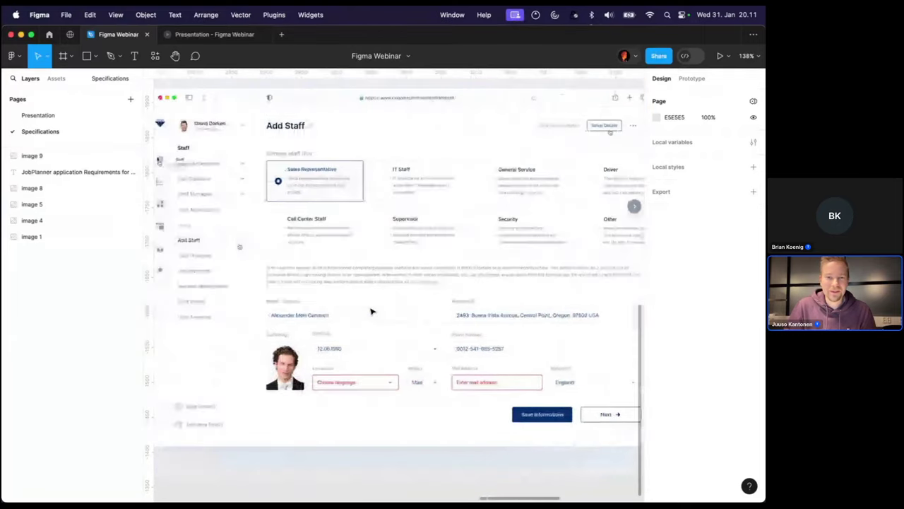
{"action": "scroll", "coordinate": [373, 329], "scroll_direction": "down", "scroll_amount": 3}
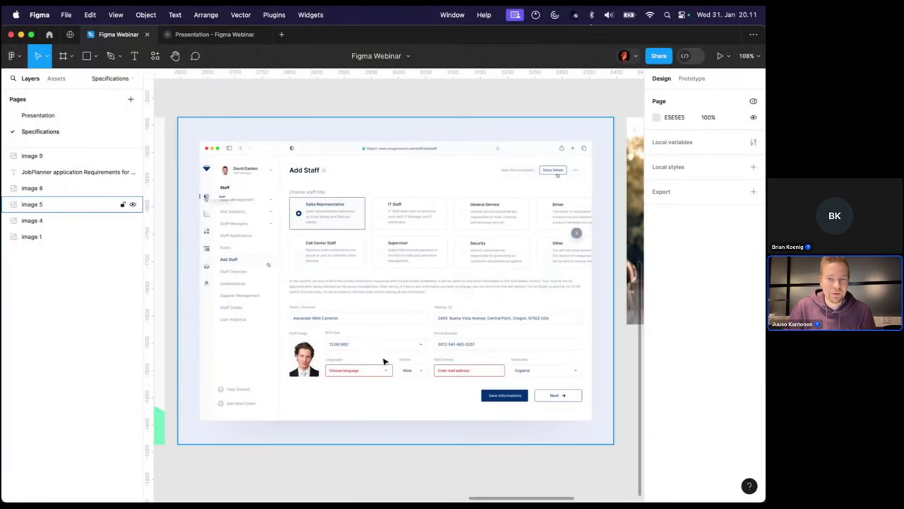
{"action": "scroll", "coordinate": [390, 351], "scroll_direction": "left", "scroll_amount": 20}
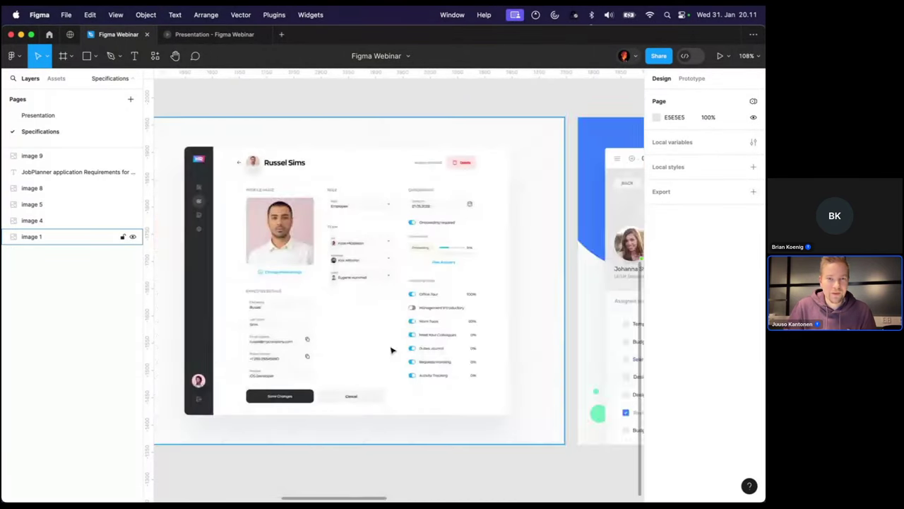
{"action": "scroll", "coordinate": [391, 349], "scroll_direction": "up", "scroll_amount": 10}
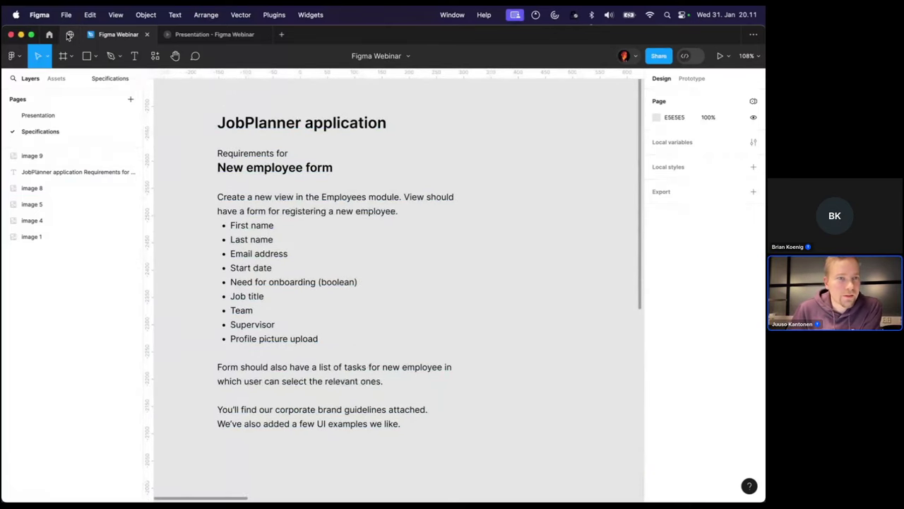
Search Figma Community for 'vaadin' and open the Vaadin Design System file in Figma
{"action": "left_click", "coordinate": [69, 34]}
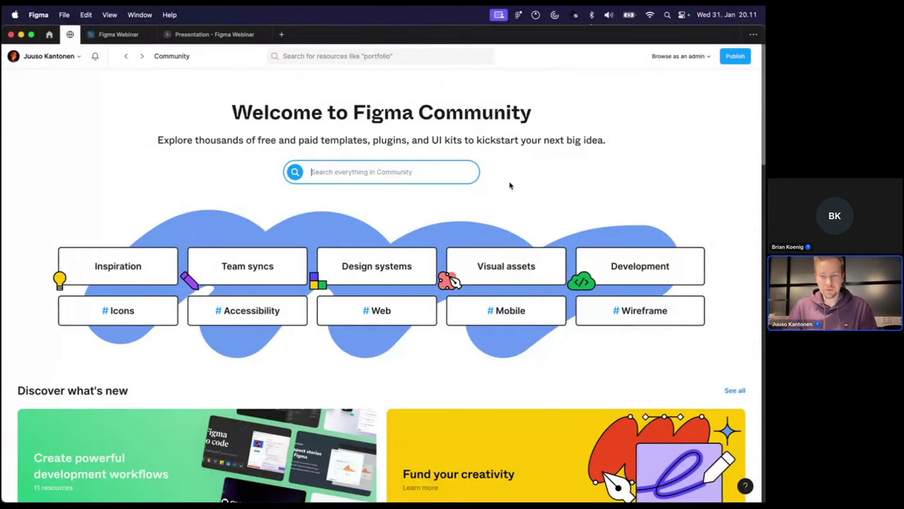
{"action": "type", "text": "vaadin"}
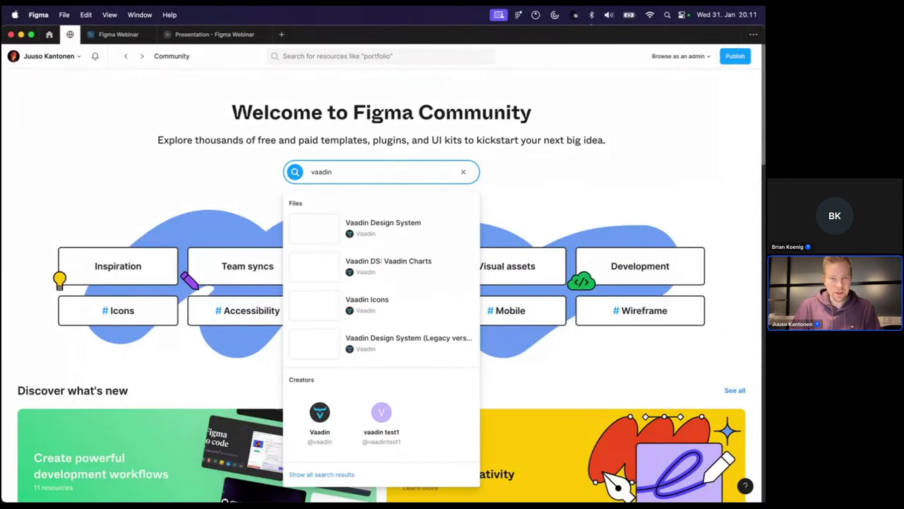
{"action": "key", "text": "Return"}
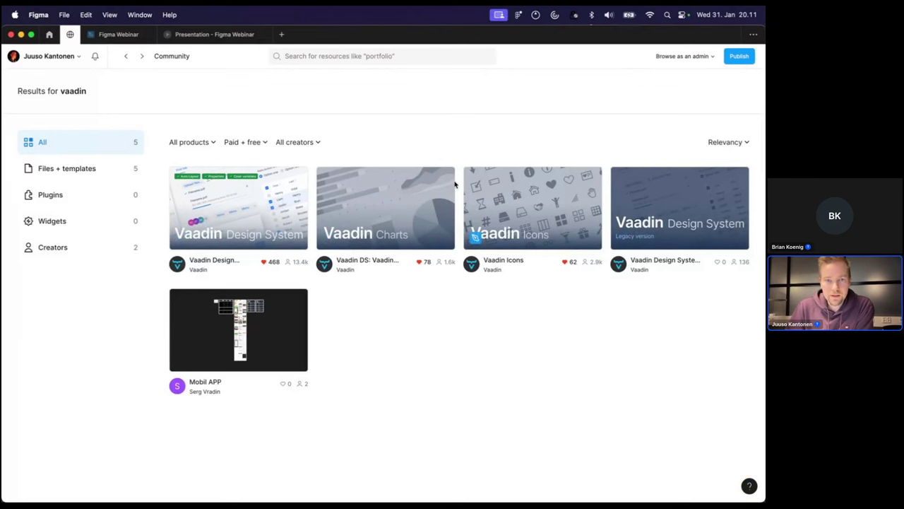
{"action": "left_click", "coordinate": [207, 262]}
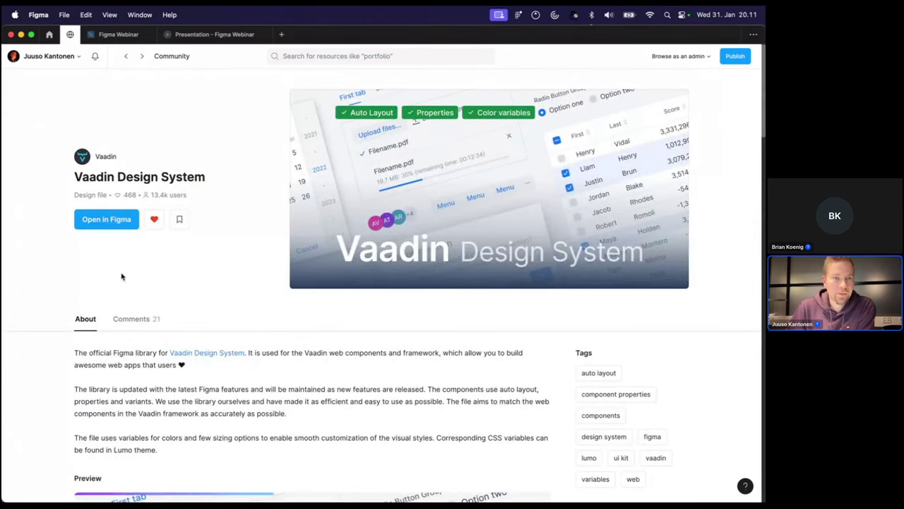
{"action": "left_click", "coordinate": [101, 223]}
Save the copy to your team's Drafts and rename the file 'JobPlanner'
{"action": "left_click", "coordinate": [362, 270]}
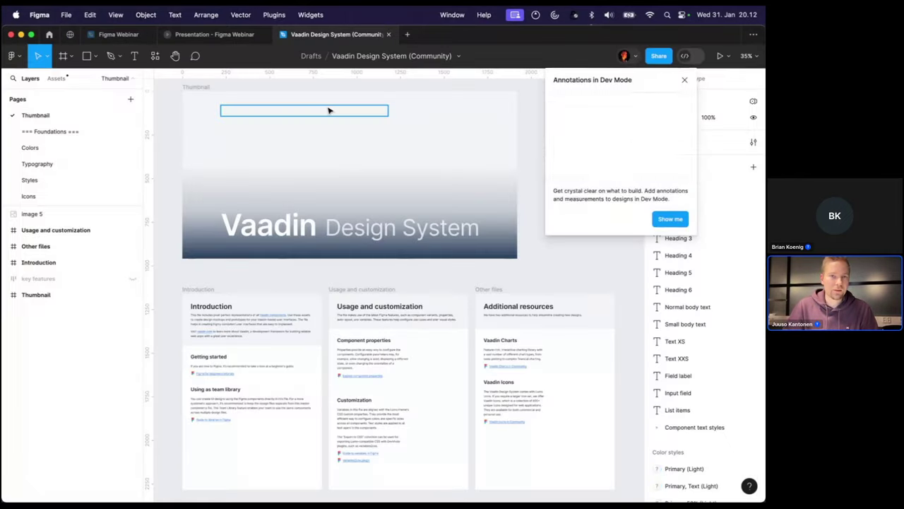
{"action": "left_click", "coordinate": [685, 81]}
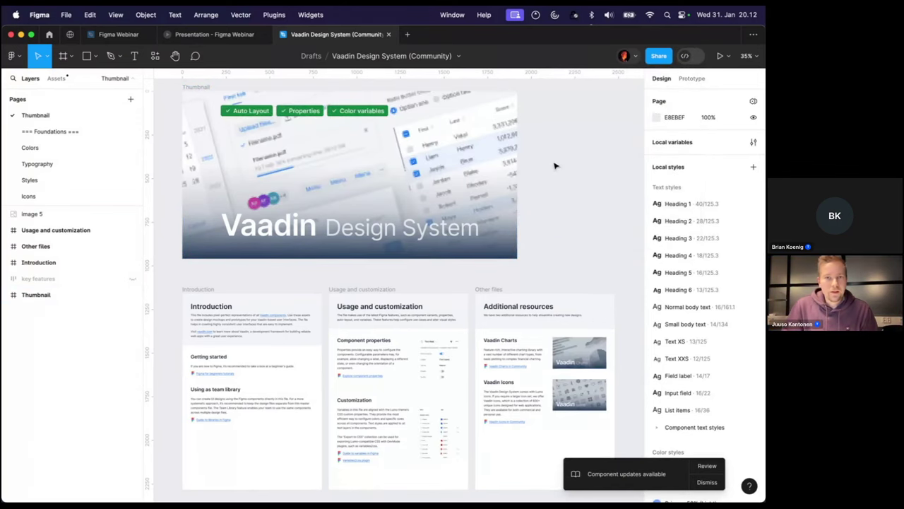
{"action": "scroll", "coordinate": [487, 139], "scroll_direction": "up", "scroll_amount": 2}
{"action": "left_click", "coordinate": [407, 57]}
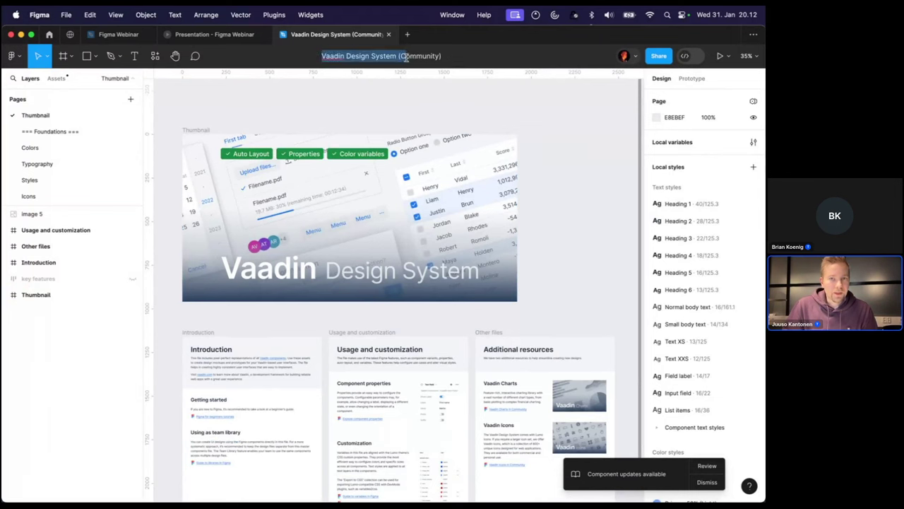
{"action": "left_click_drag", "start_coordinate": [409, 67], "coordinate": [487, 106]}
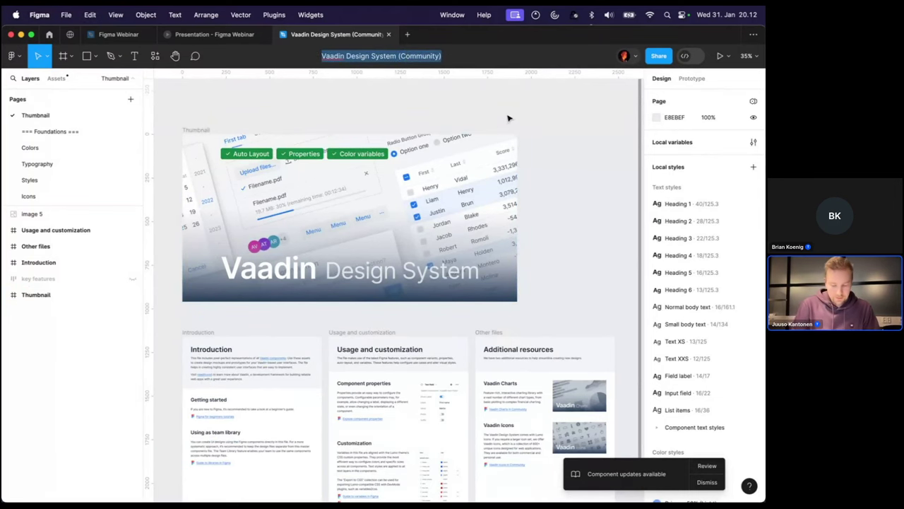
{"action": "type", "text": "JobPlanner"}
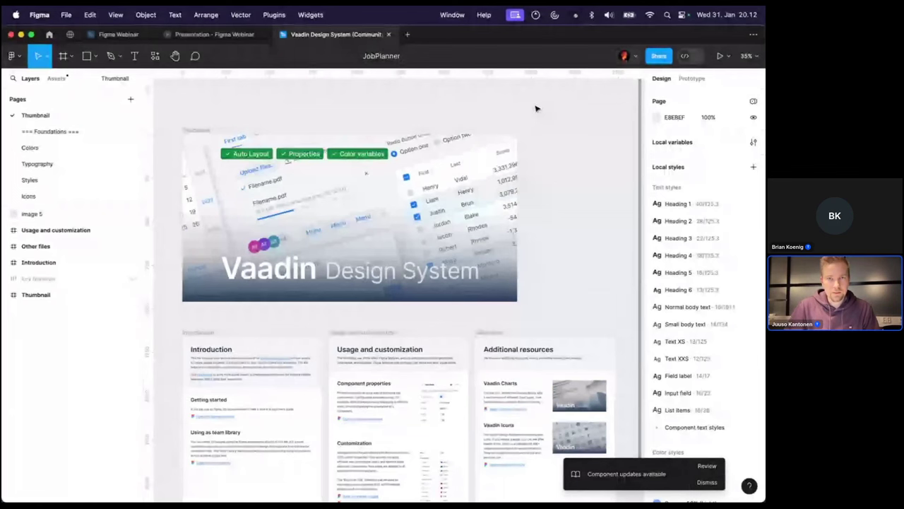
{"action": "key", "text": "Return"}
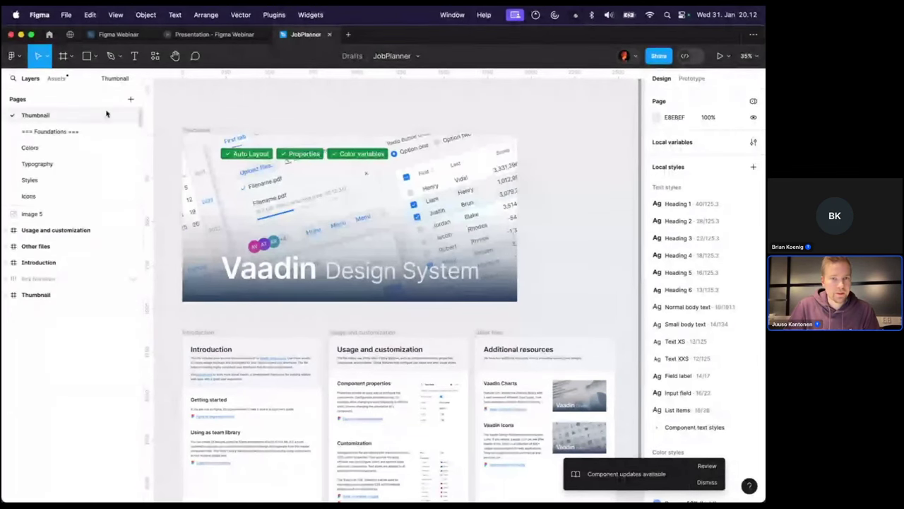
{"action": "scroll", "coordinate": [329, 244], "scroll_direction": "down", "scroll_amount": 3}
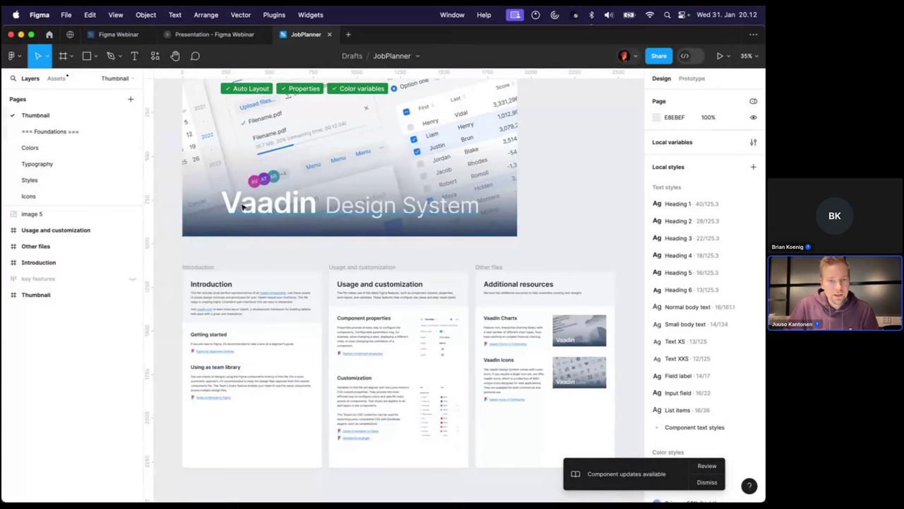
{"action": "scroll", "coordinate": [242, 206], "scroll_direction": "down", "scroll_amount": 5}
{"action": "scroll", "coordinate": [242, 204], "scroll_direction": "up", "scroll_amount": 5}
{"action": "scroll", "coordinate": [236, 257], "scroll_direction": "left", "scroll_amount": 4}
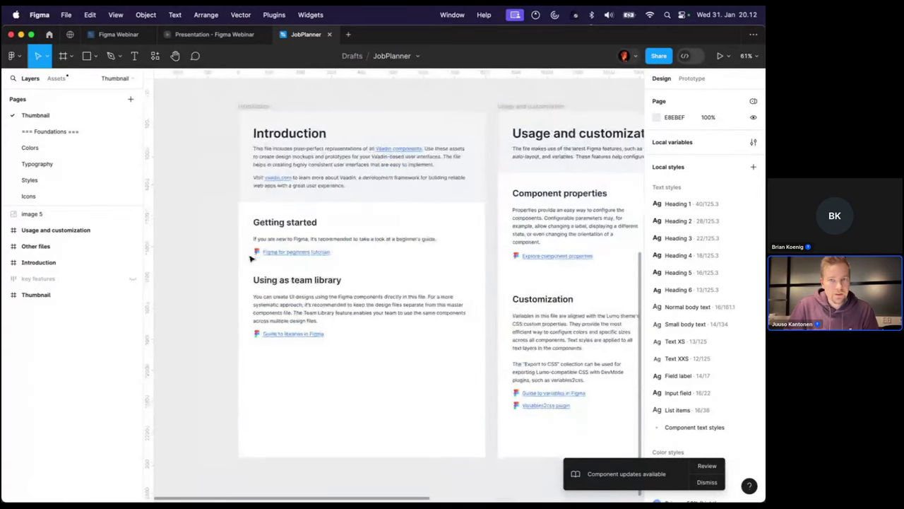
{"action": "scroll", "coordinate": [240, 254], "scroll_direction": "right", "scroll_amount": 2}
{"action": "scroll", "coordinate": [466, 180], "scroll_direction": "right", "scroll_amount": 6}
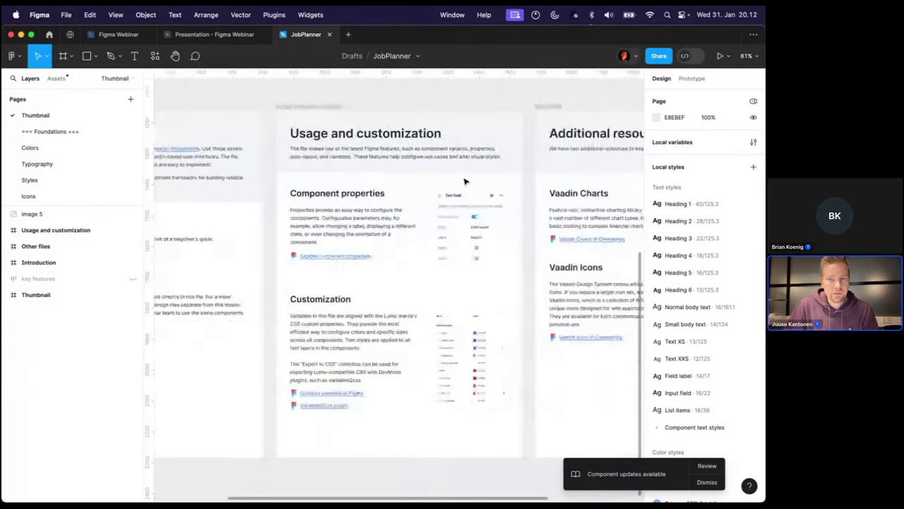
{"action": "scroll", "coordinate": [464, 197], "scroll_direction": "right", "scroll_amount": 4}
{"action": "scroll", "coordinate": [448, 242], "scroll_direction": "up", "scroll_amount": 10}
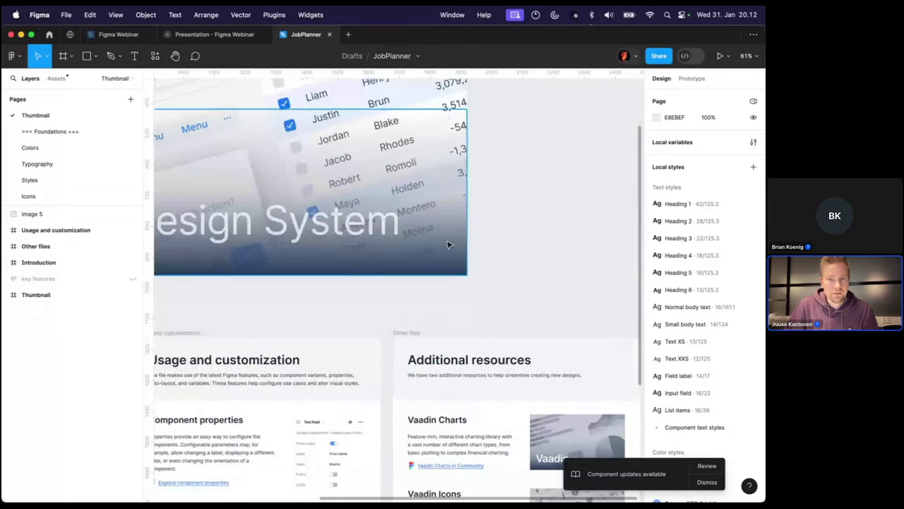
Enlarge the pages list and browse the Colors, Typography, Styles, Icons and Checkbox pages
{"action": "scroll", "coordinate": [448, 243], "scroll_direction": "left", "scroll_amount": 6}
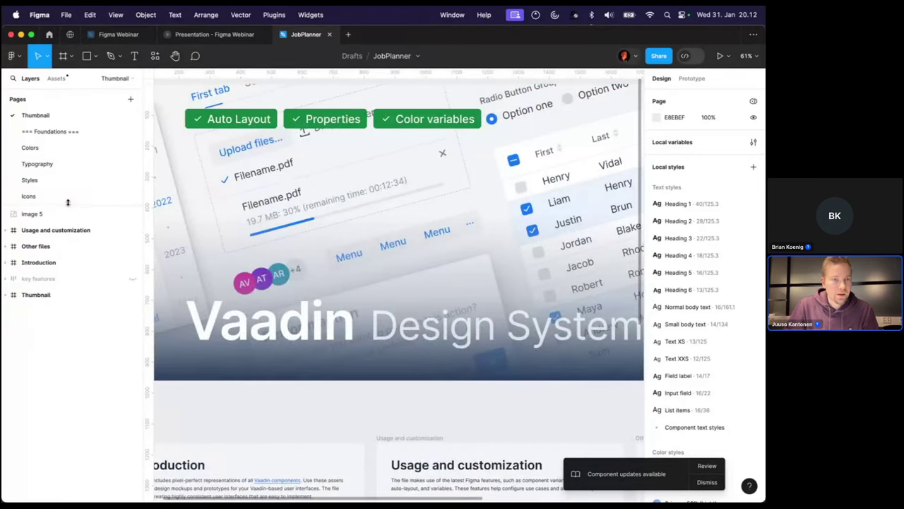
{"action": "left_click_drag", "start_coordinate": [69, 205], "coordinate": [74, 277]}
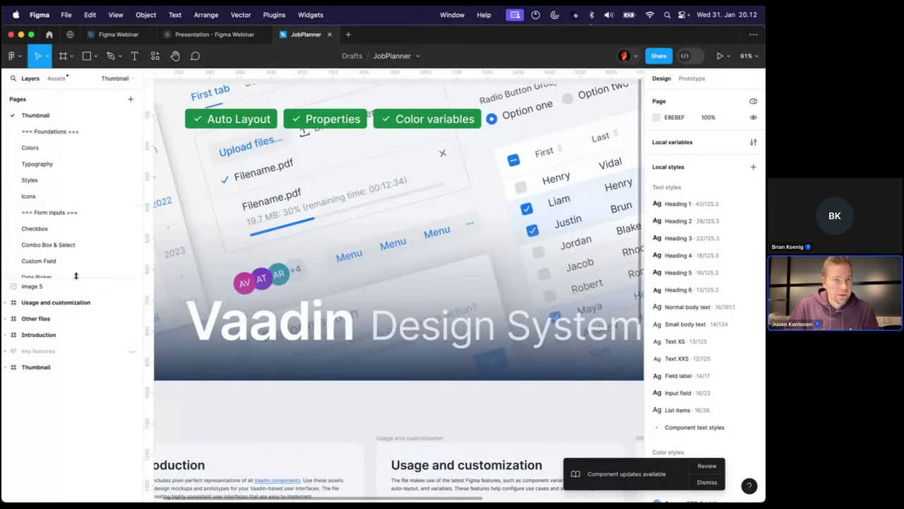
{"action": "left_click", "coordinate": [43, 148]}
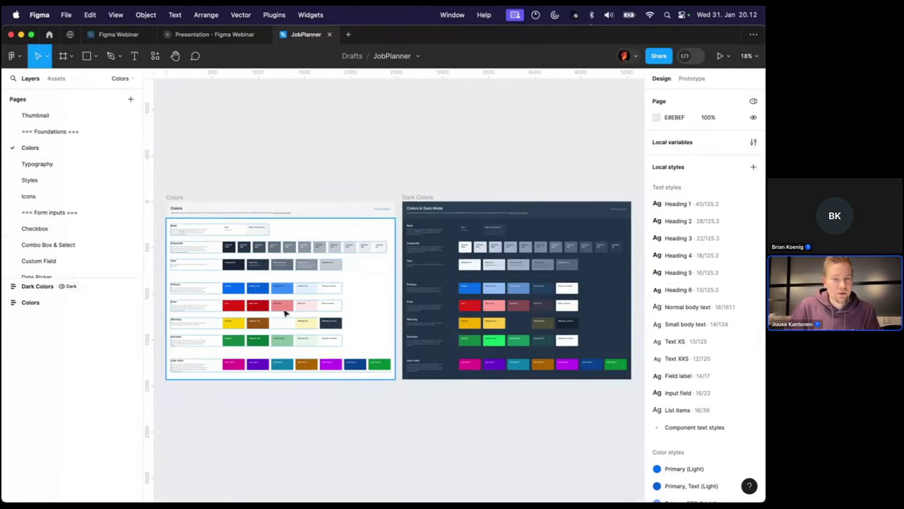
{"action": "scroll", "coordinate": [288, 318], "scroll_direction": "up", "scroll_amount": 5}
{"action": "scroll", "coordinate": [417, 351], "scroll_direction": "right", "scroll_amount": 2}
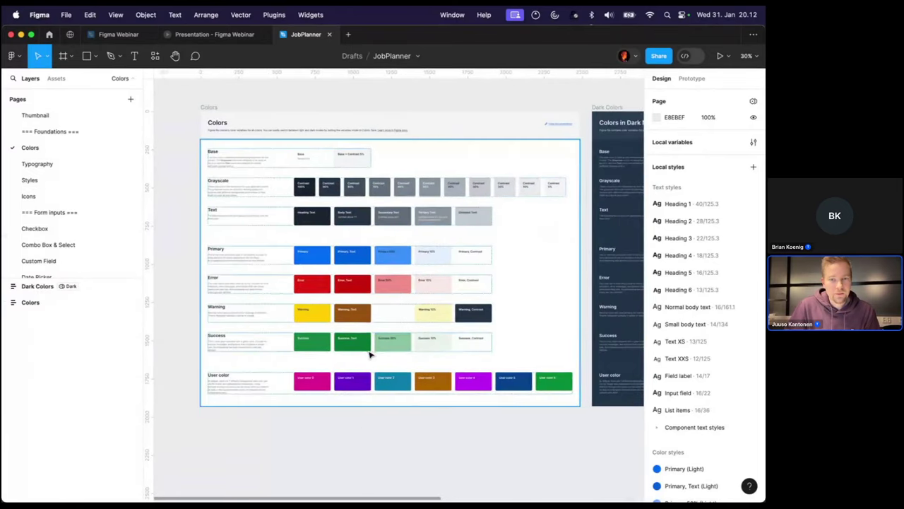
{"action": "left_click", "coordinate": [46, 166]}
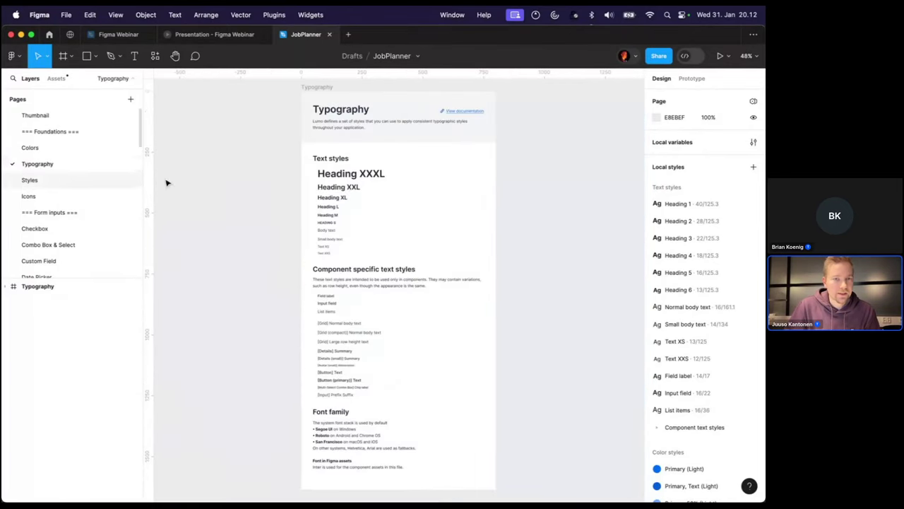
{"action": "left_click", "coordinate": [71, 181]}
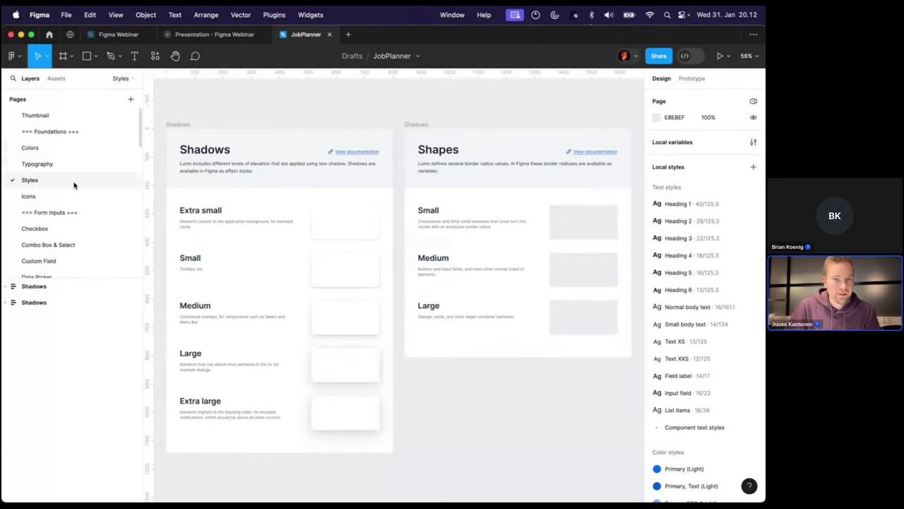
{"action": "left_click", "coordinate": [53, 198]}
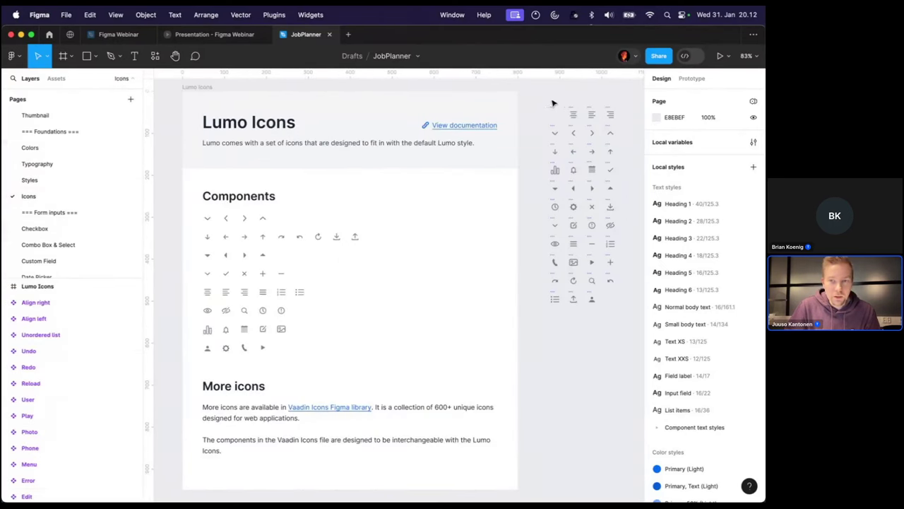
{"action": "scroll", "coordinate": [34, 209], "scroll_direction": "down", "scroll_amount": 2}
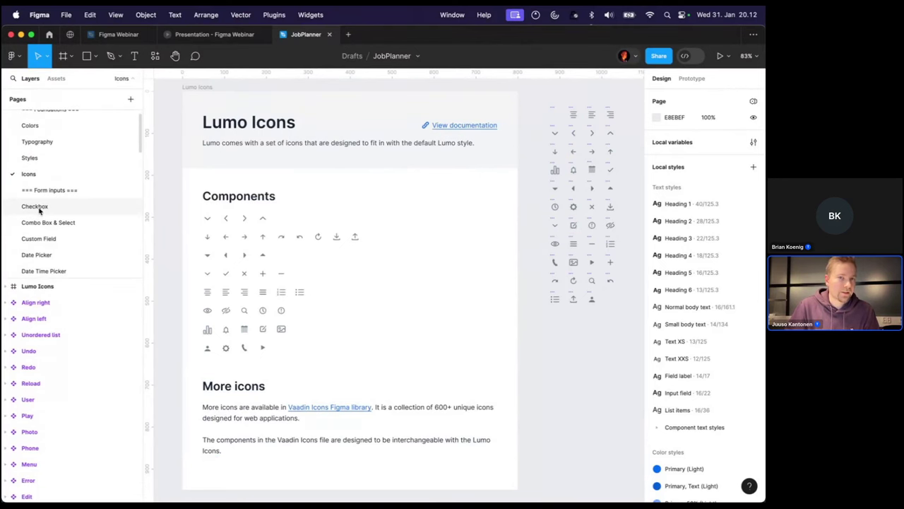
{"action": "left_click", "coordinate": [40, 209]}
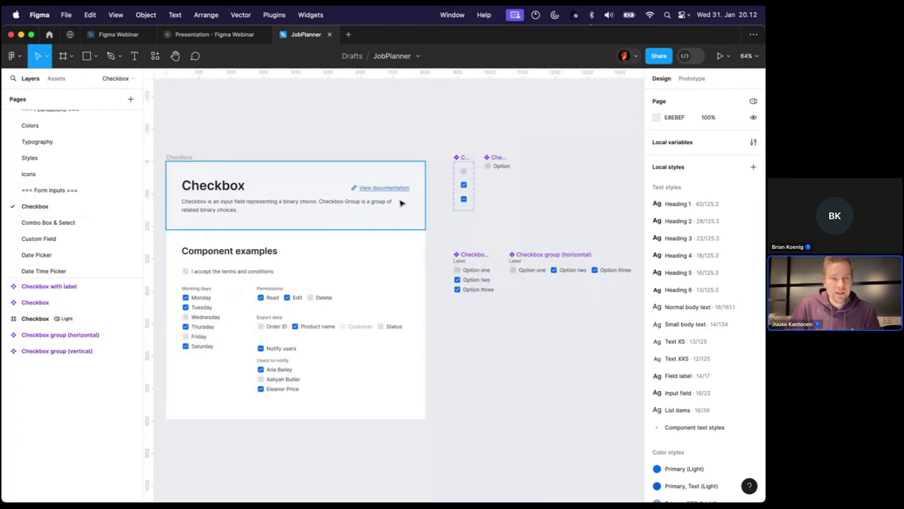
Browse the Combo Box & Select, Custom Field, Date Picker, Grid and Menu Bar pages
{"action": "left_click", "coordinate": [37, 223]}
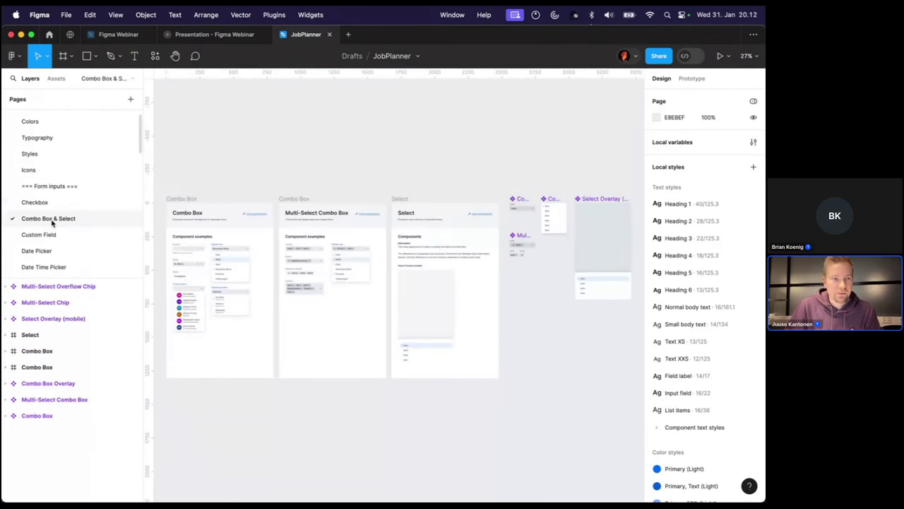
{"action": "scroll", "coordinate": [53, 227], "scroll_direction": "down", "scroll_amount": 1}
{"action": "left_click", "coordinate": [49, 226]}
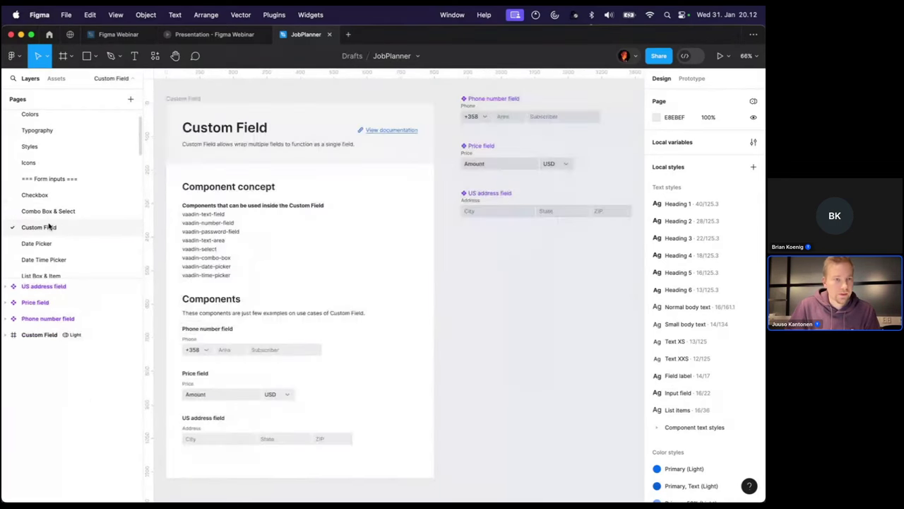
{"action": "left_click", "coordinate": [61, 243]}
{"action": "scroll", "coordinate": [61, 240], "scroll_direction": "down", "scroll_amount": 5}
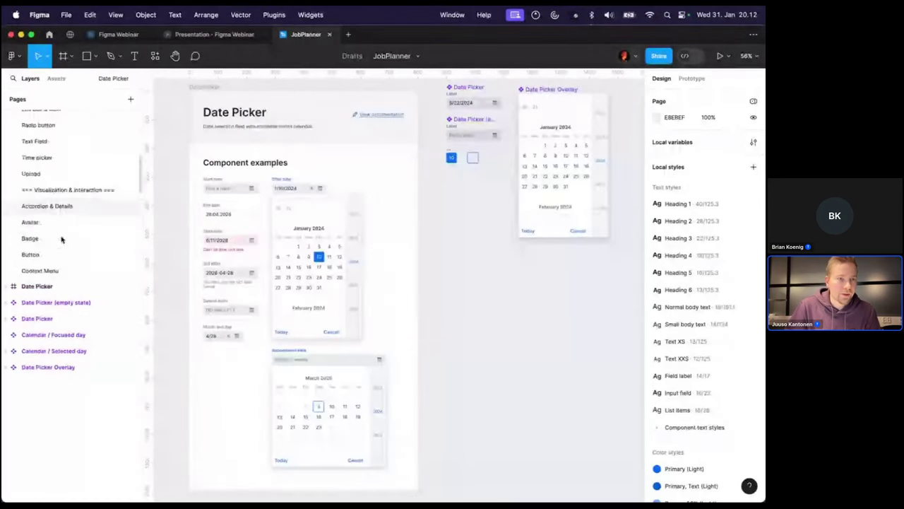
{"action": "scroll", "coordinate": [60, 223], "scroll_direction": "down", "scroll_amount": 4}
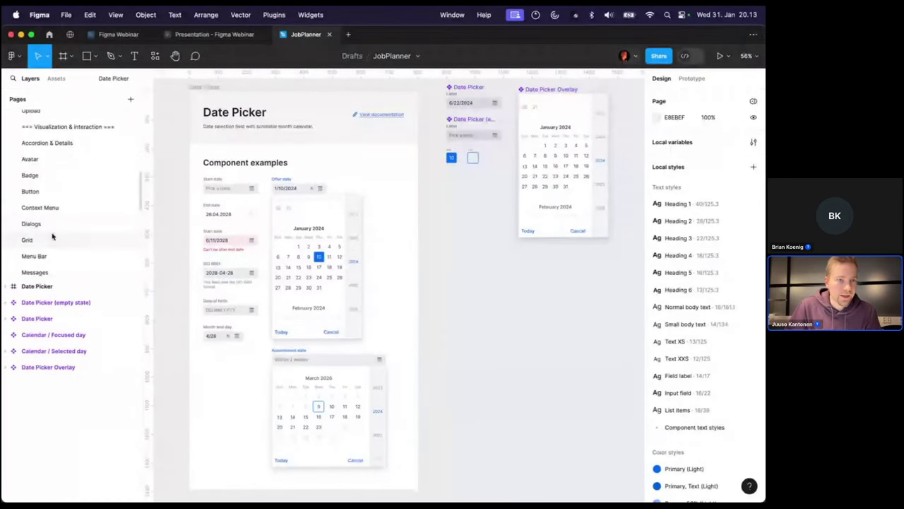
{"action": "left_click", "coordinate": [29, 240]}
{"action": "scroll", "coordinate": [311, 201], "scroll_direction": "up", "scroll_amount": 5}
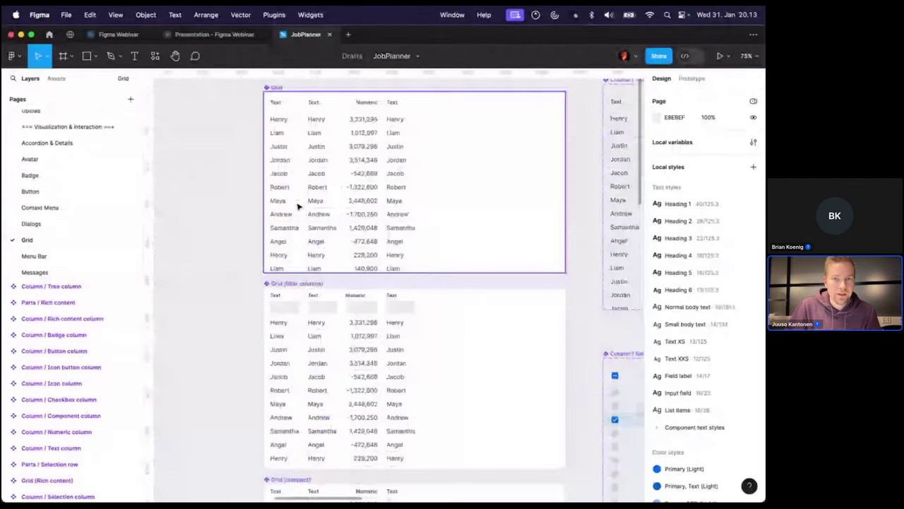
{"action": "left_click", "coordinate": [30, 256]}
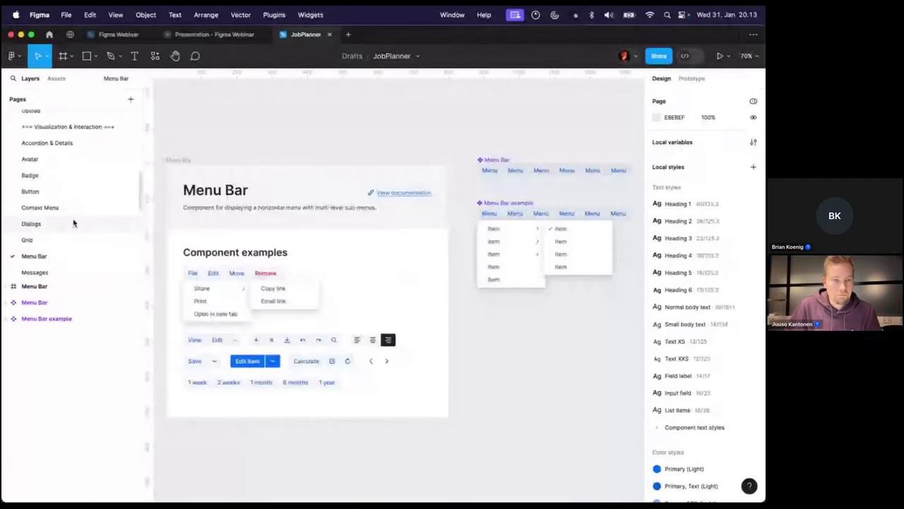
Return to the Thumbnail page and add a new blank page after it
{"action": "scroll", "coordinate": [76, 223], "scroll_direction": "down", "scroll_amount": 3}
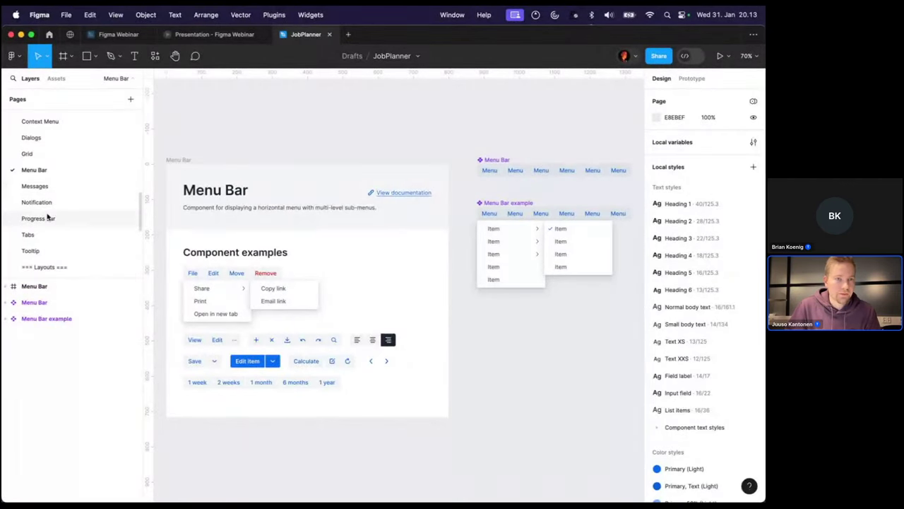
{"action": "scroll", "coordinate": [44, 220], "scroll_direction": "up", "scroll_amount": 5}
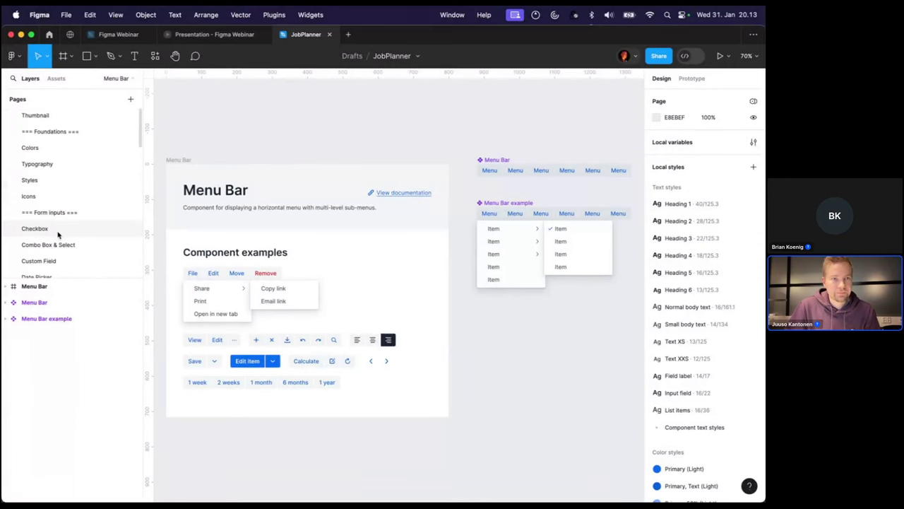
{"action": "left_click", "coordinate": [61, 119]}
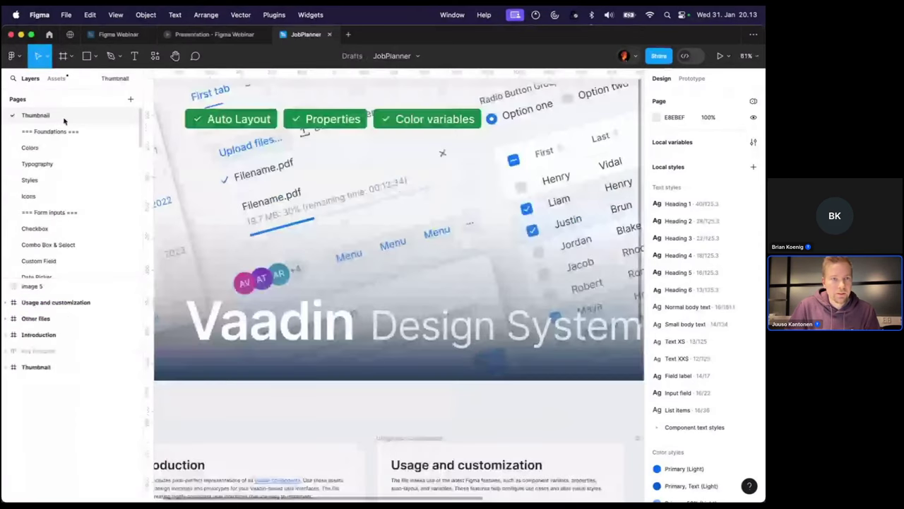
{"action": "left_click", "coordinate": [129, 100]}
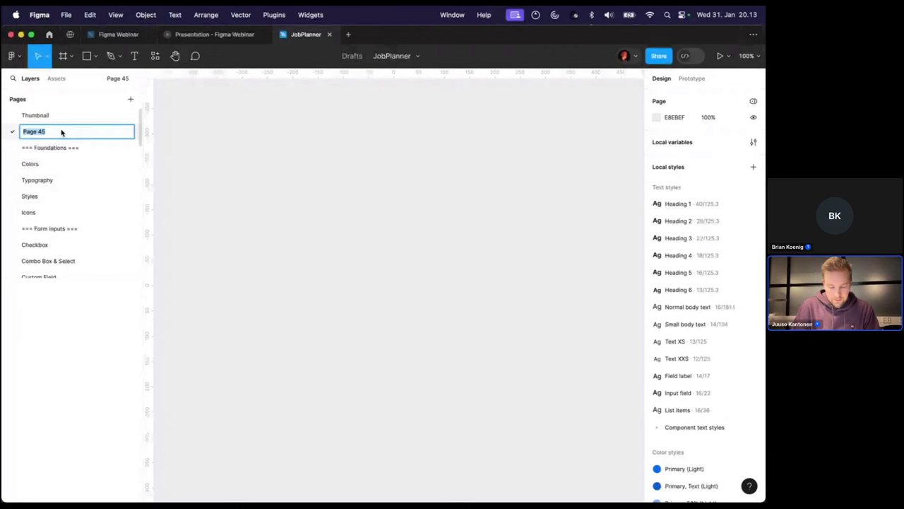
Name the new page 'Employee form' and move it to the top of the pages list
{"action": "type", "text": "Emplo"}
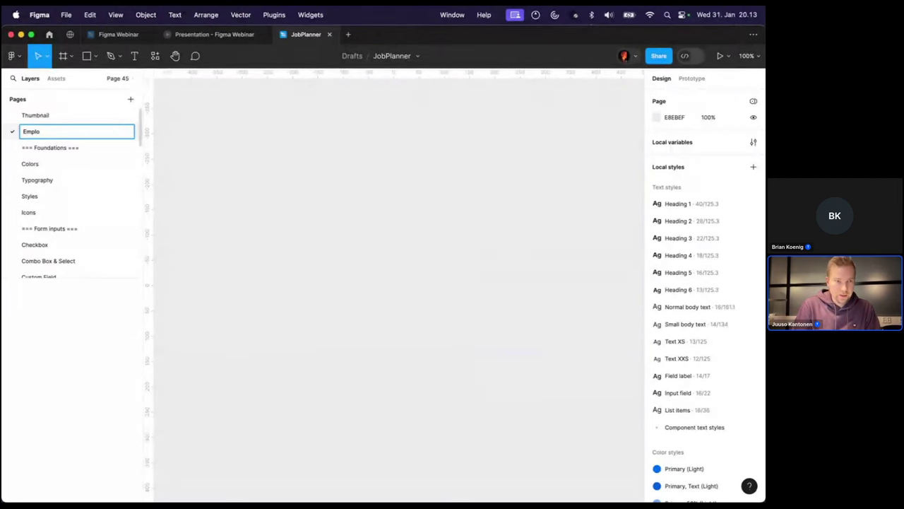
{"action": "type", "text": "ee"}
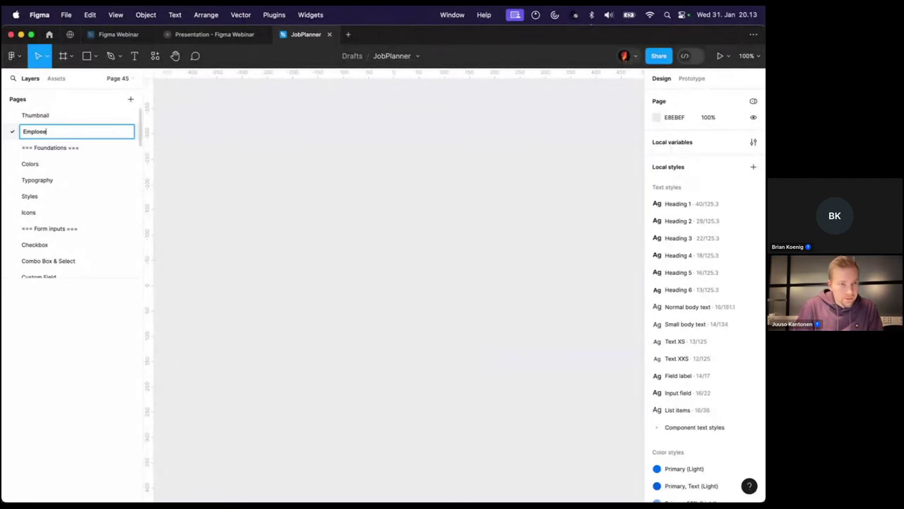
{"action": "key", "text": "BackSpace"}
{"action": "key", "text": "BackSpace"}
{"action": "type", "text": "yee"}
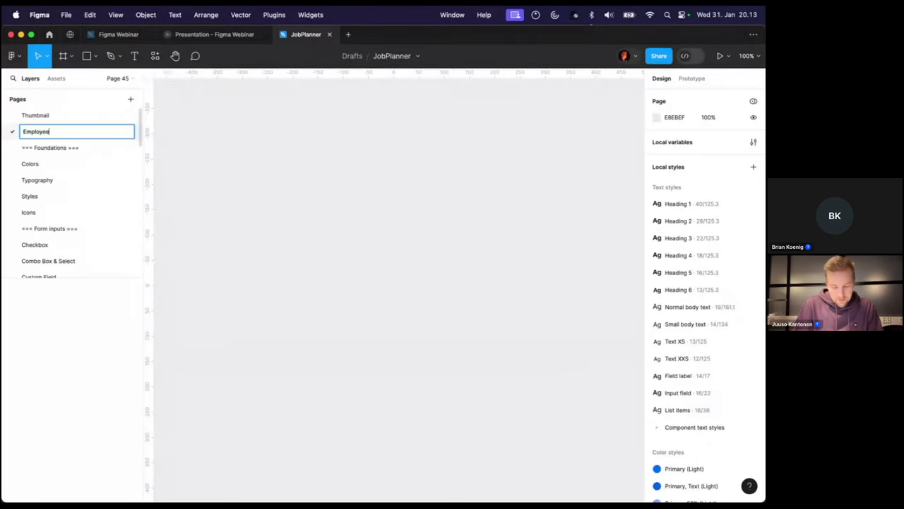
{"action": "type", "text": " fi"}
{"action": "type", "text": "rm"}
{"action": "key", "text": "Return"}
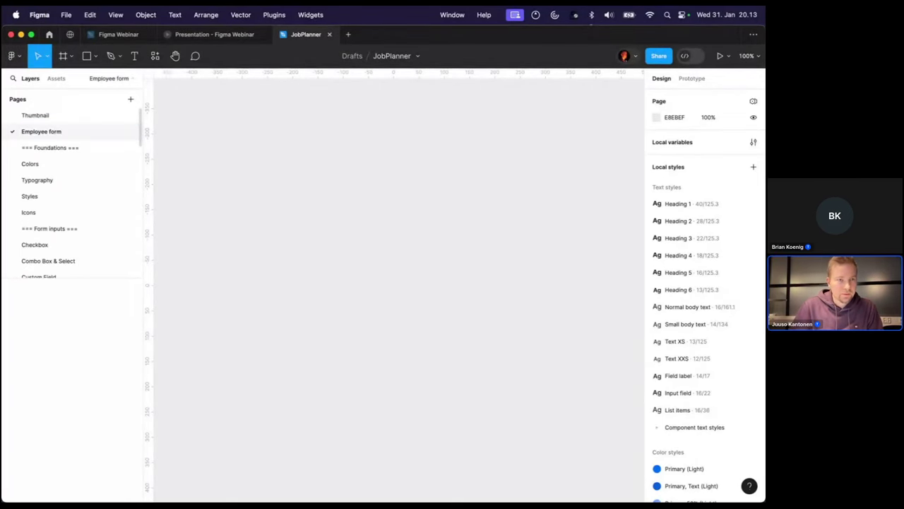
{"action": "left_click_drag", "start_coordinate": [64, 132], "coordinate": [75, 112]}
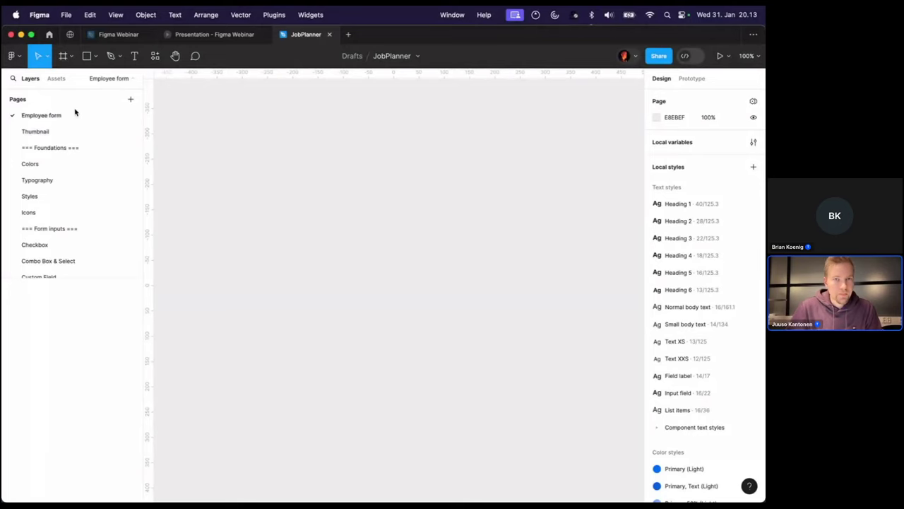
{"action": "left_click", "coordinate": [119, 34]}
Copy the JobPlanner requirements text from Figma Webinar onto the Employee form page
{"action": "left_click", "coordinate": [277, 205]}
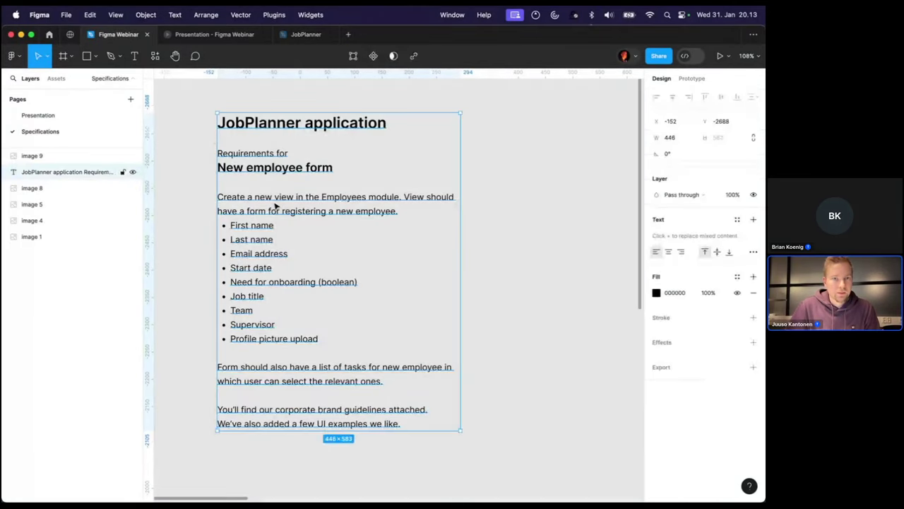
{"action": "left_click", "coordinate": [306, 34]}
{"action": "key", "text": "super+v"}
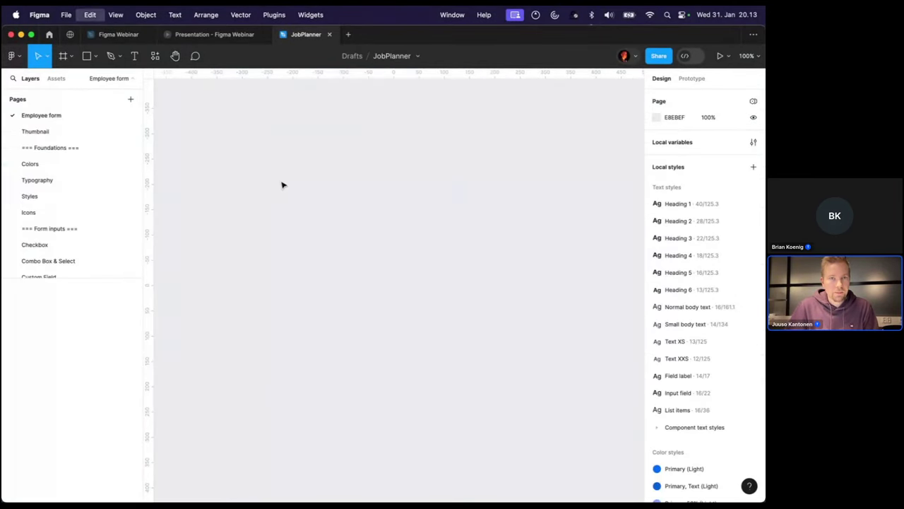
{"action": "scroll", "coordinate": [238, 214], "scroll_direction": "down", "scroll_amount": 5}
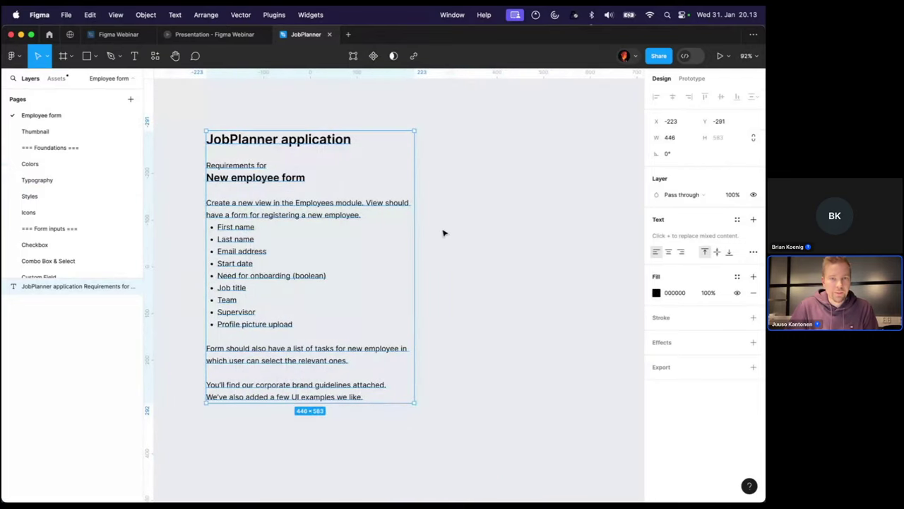
{"action": "left_click", "coordinate": [445, 231]}
{"action": "scroll", "coordinate": [445, 229], "scroll_direction": "down", "scroll_amount": 2}
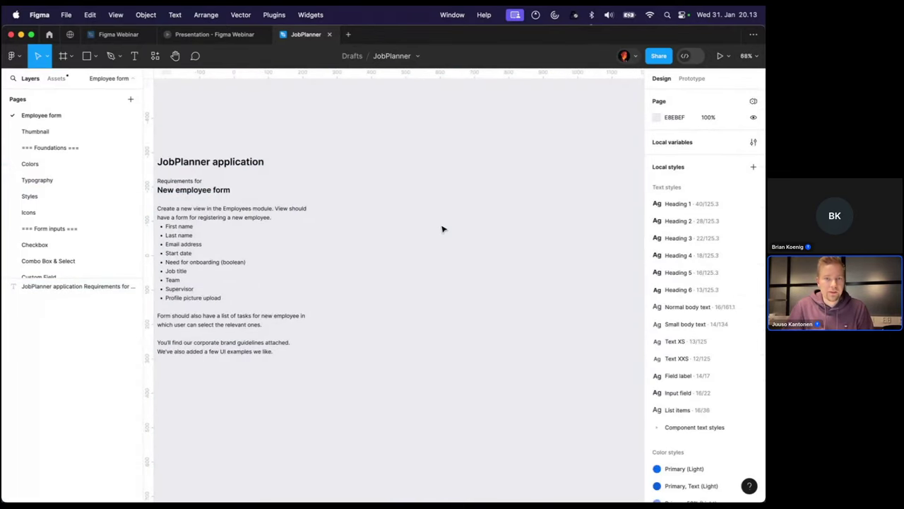
Add a 1440×900 MacBook Pro frame beside the text and name it 'New employee'
{"action": "left_click", "coordinate": [63, 55]}
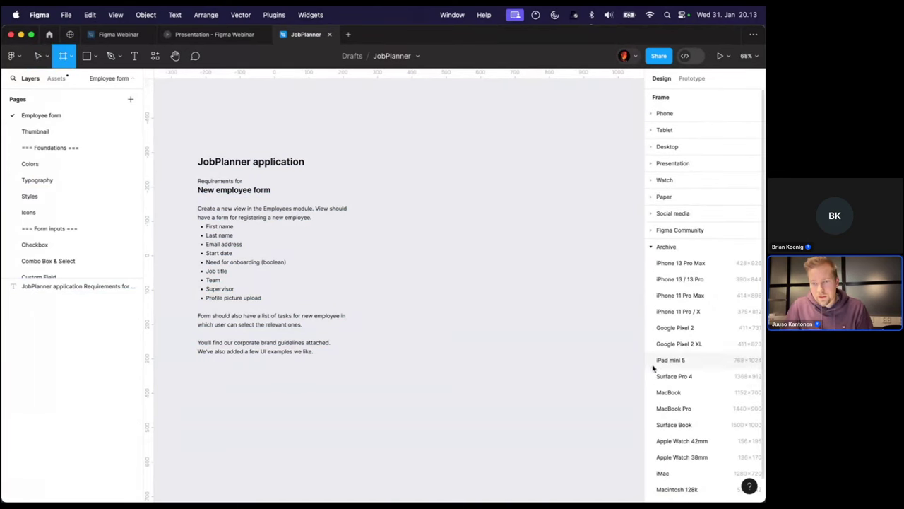
{"action": "left_click", "coordinate": [686, 409]}
{"action": "left_click_drag", "start_coordinate": [374, 231], "coordinate": [384, 248]}
{"action": "double_click", "coordinate": [343, 194]}
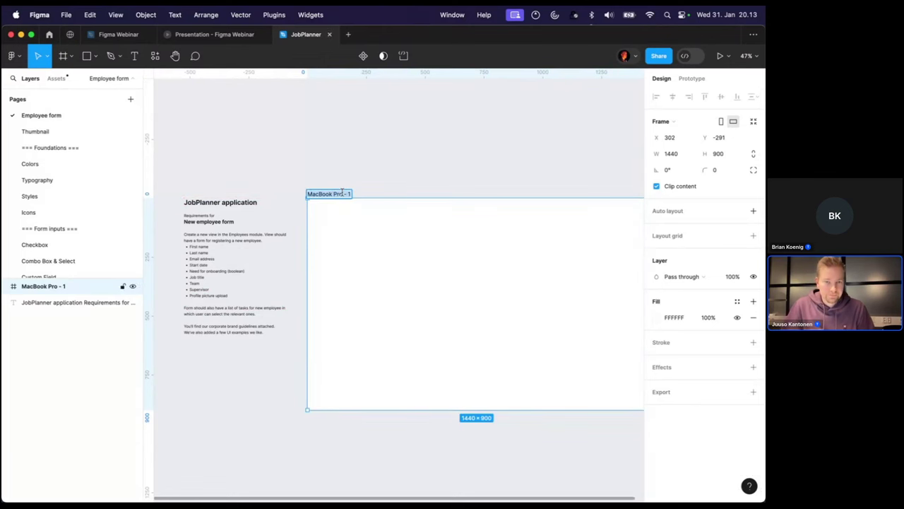
{"action": "type", "text": "New empl"}
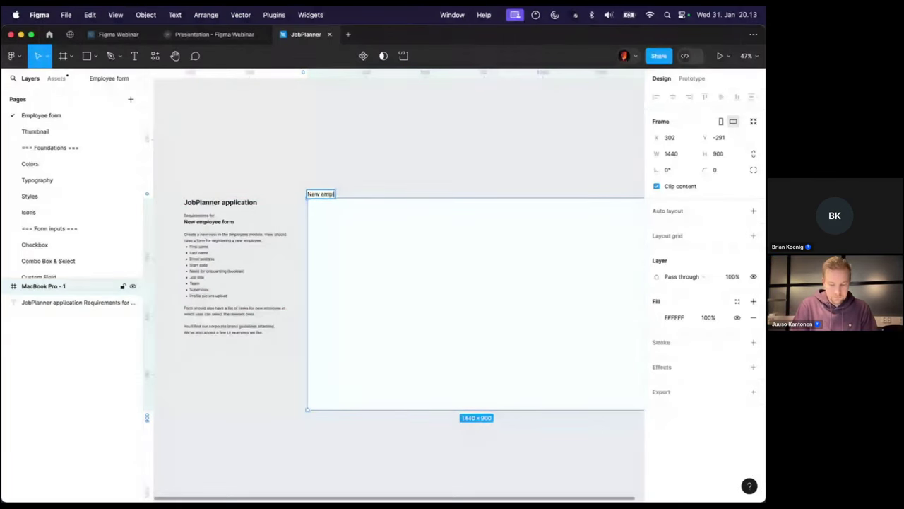
{"action": "type", "text": "oyee"}
{"action": "key", "text": "Return"}
{"action": "scroll", "coordinate": [349, 238], "scroll_direction": "right", "scroll_amount": 2}
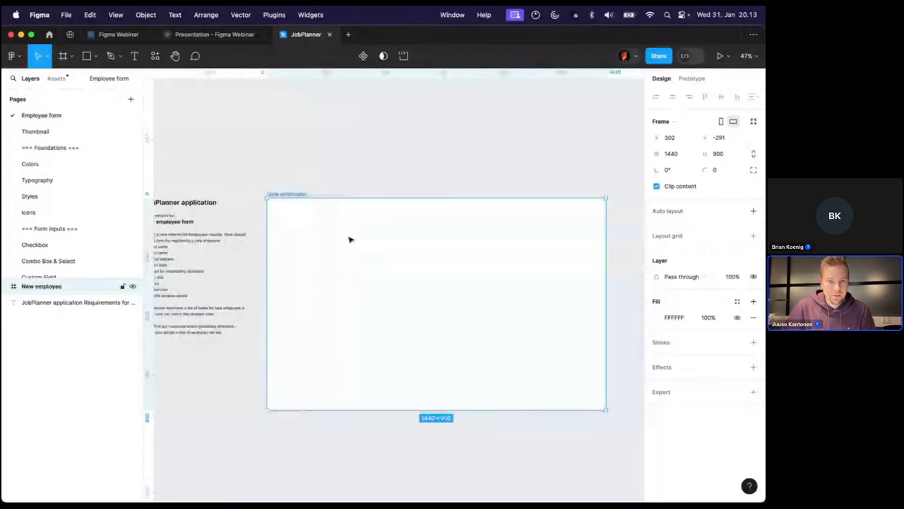
{"action": "left_click", "coordinate": [378, 164]}
{"action": "scroll", "coordinate": [375, 184], "scroll_direction": "down", "scroll_amount": 2}
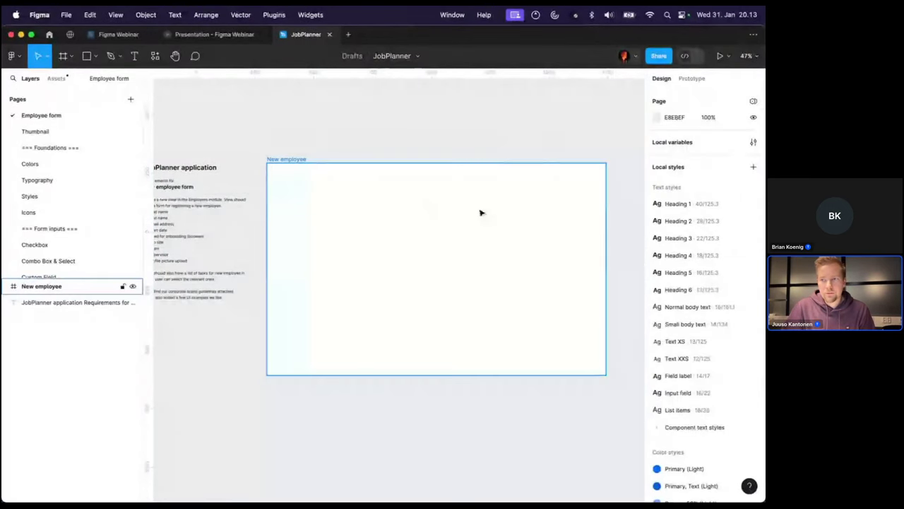
{"action": "left_click", "coordinate": [420, 154]}
{"action": "scroll", "coordinate": [414, 202], "scroll_direction": "up", "scroll_amount": 2}
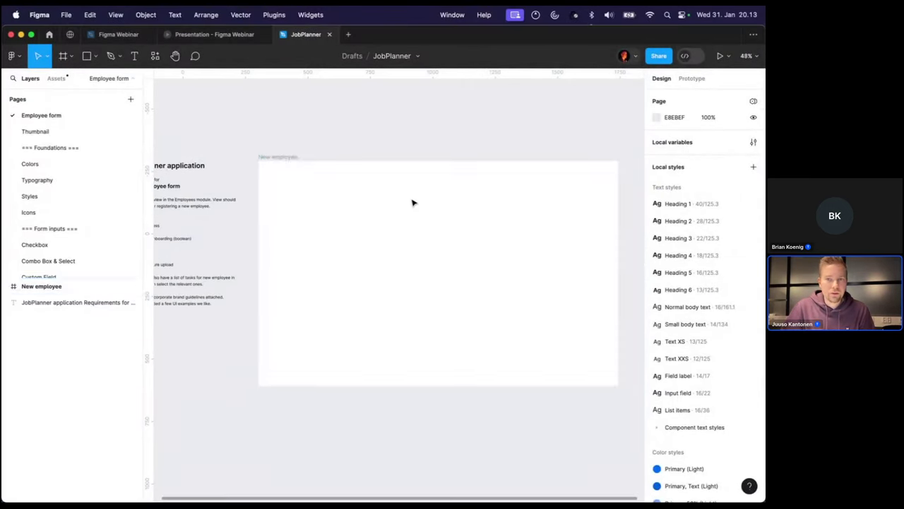
{"action": "scroll", "coordinate": [404, 204], "scroll_direction": "right", "scroll_amount": 2}
{"action": "scroll", "coordinate": [393, 205], "scroll_direction": "up", "scroll_amount": 2}
{"action": "scroll", "coordinate": [374, 128], "scroll_direction": "left", "scroll_amount": 2}
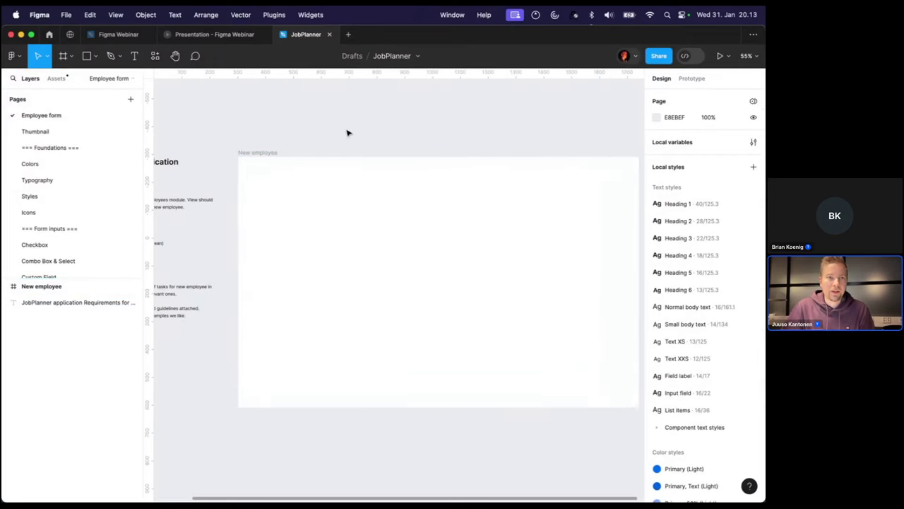
{"action": "left_click", "coordinate": [49, 79]}
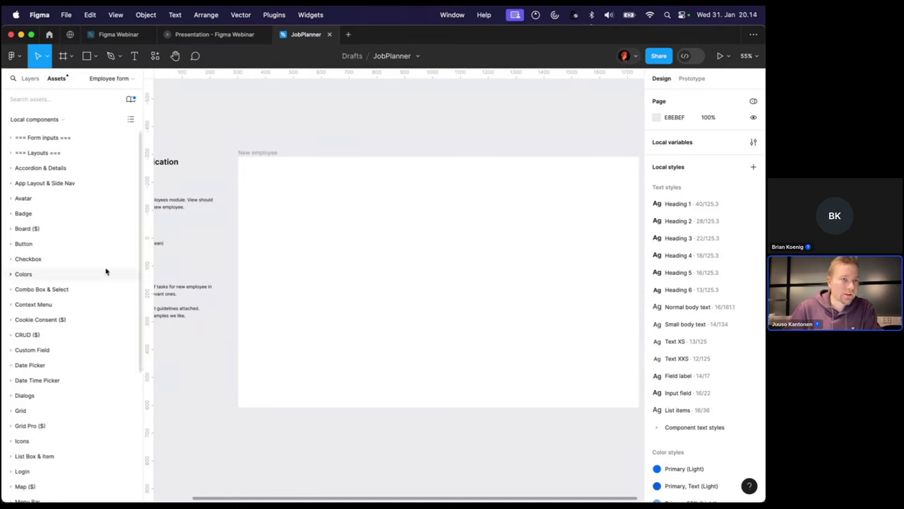
{"action": "left_click", "coordinate": [28, 79]}
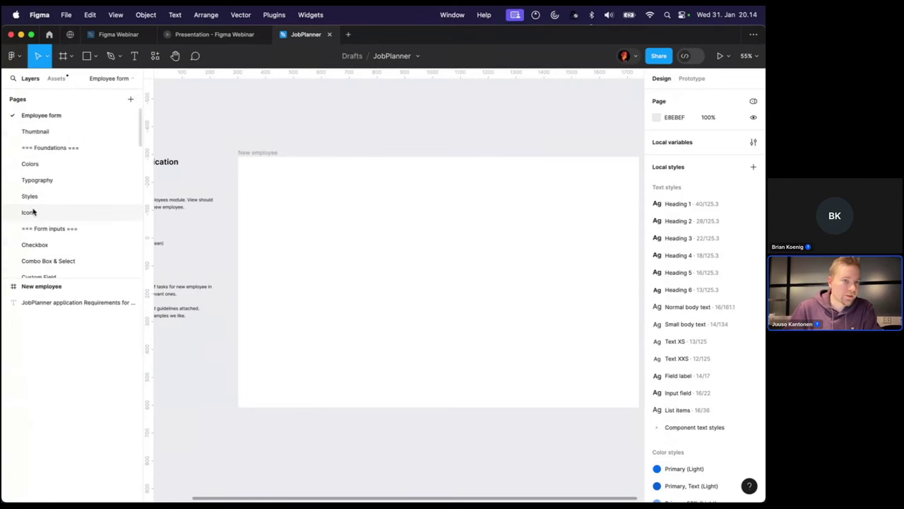
{"action": "left_click", "coordinate": [48, 260]}
{"action": "left_click", "coordinate": [539, 210]}
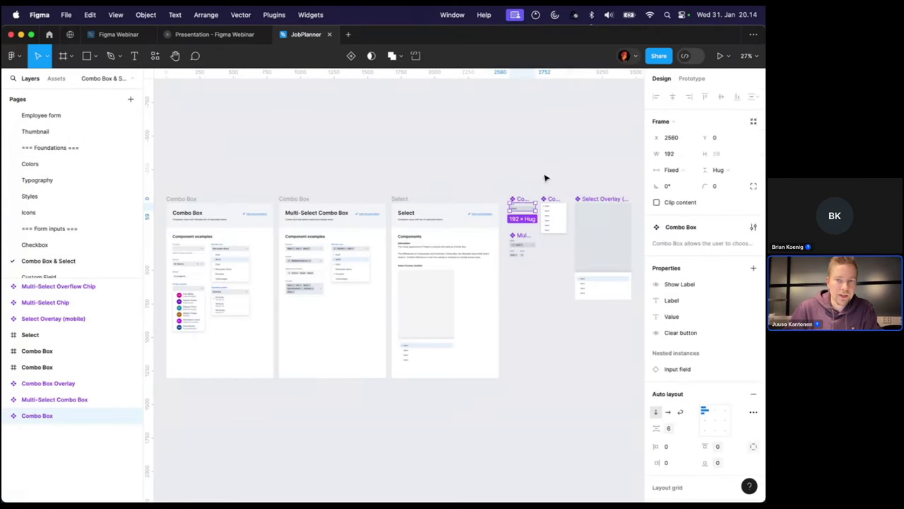
{"action": "left_click", "coordinate": [54, 80]}
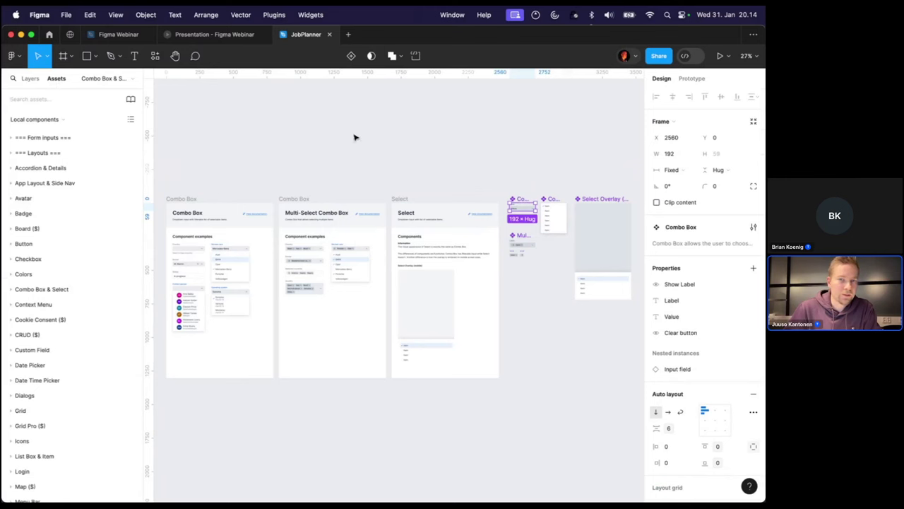
{"action": "left_click", "coordinate": [444, 166]}
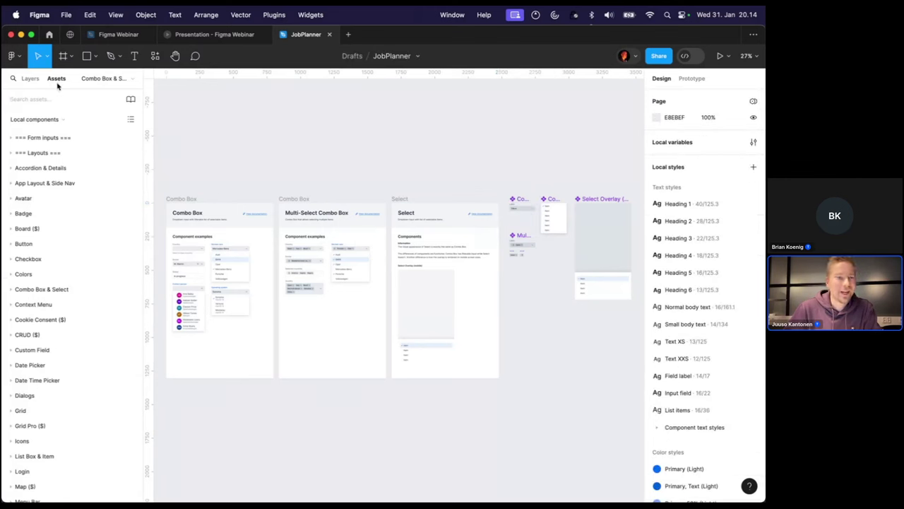
{"action": "left_click", "coordinate": [49, 120]}
{"action": "left_click", "coordinate": [44, 120]}
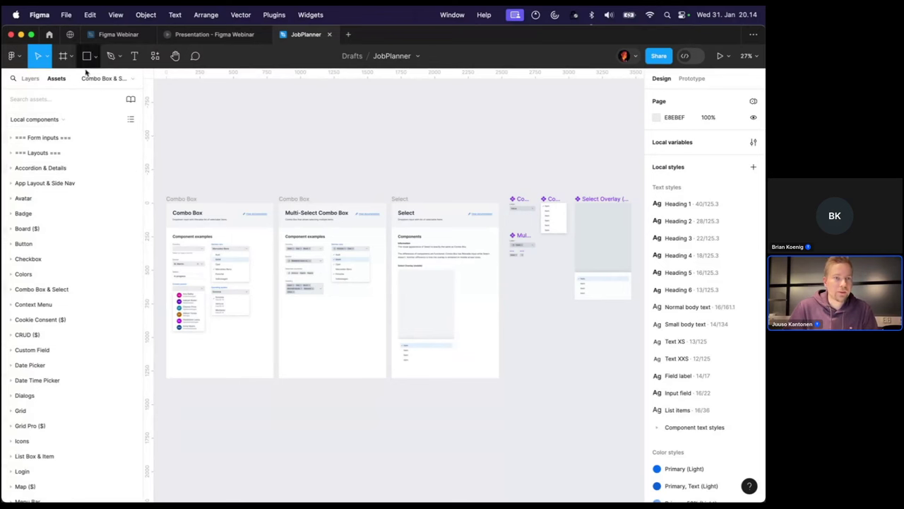
{"action": "left_click", "coordinate": [29, 79]}
{"action": "left_click", "coordinate": [50, 118]}
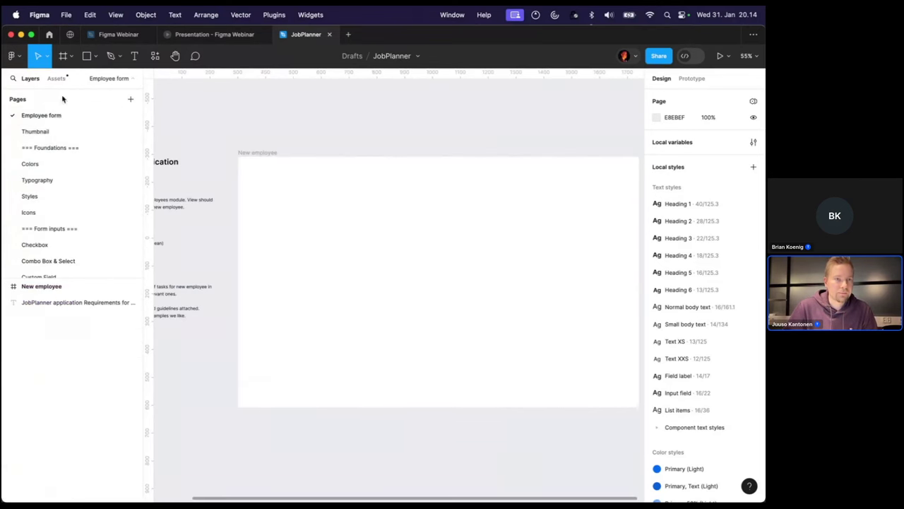
{"action": "left_click", "coordinate": [57, 78]}
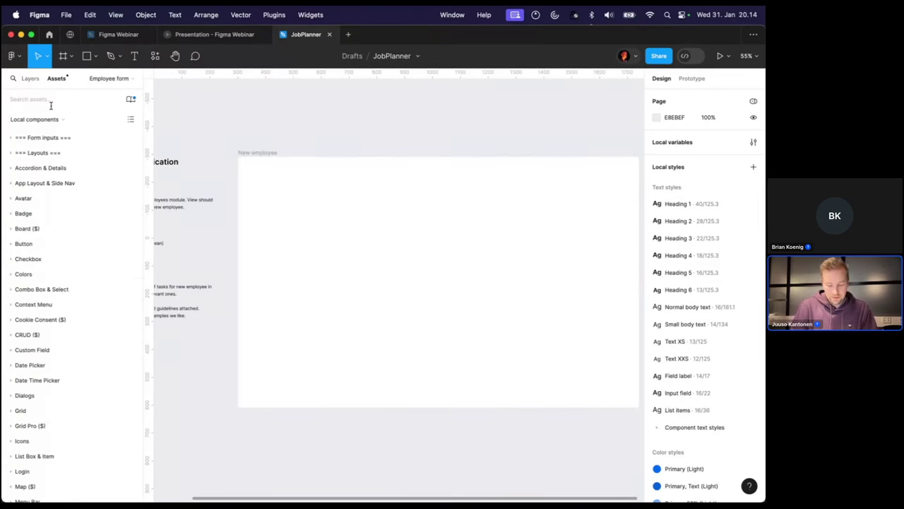
Place the Nav bar component atop the New employee frame and stretch it to 1440 wide
{"action": "type", "text": "na"}
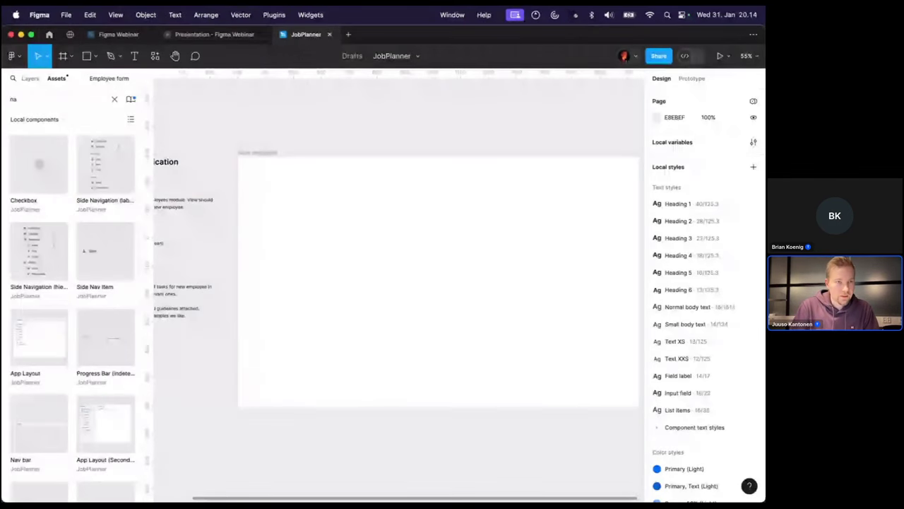
{"action": "type", "text": "v"}
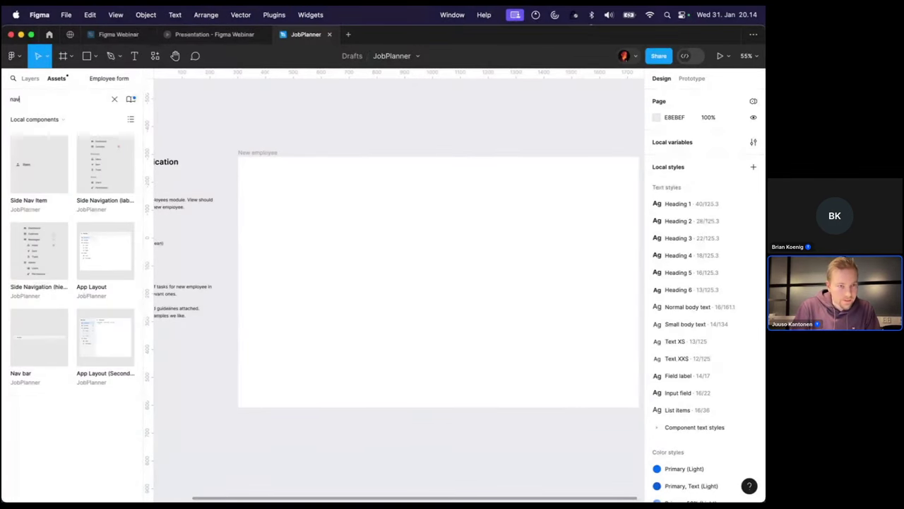
{"action": "left_click_drag", "start_coordinate": [64, 333], "coordinate": [299, 171]}
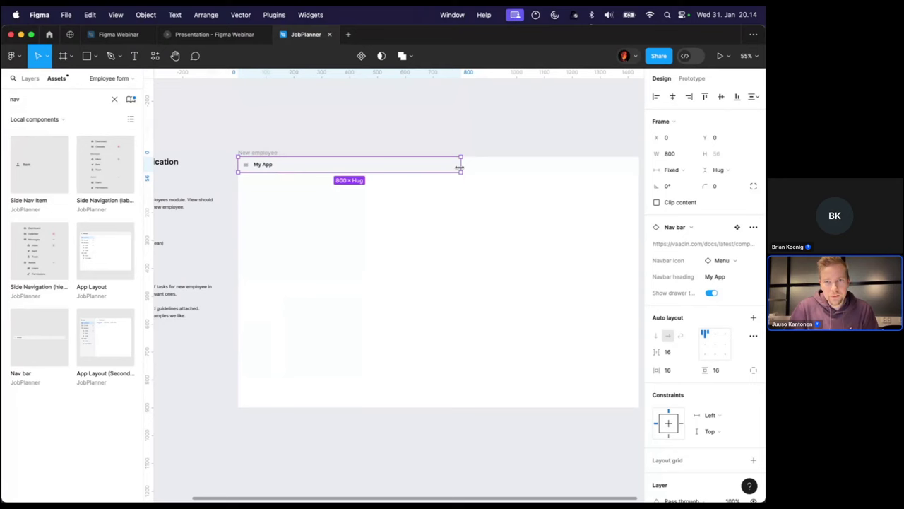
{"action": "left_click_drag", "start_coordinate": [459, 166], "coordinate": [538, 167]}
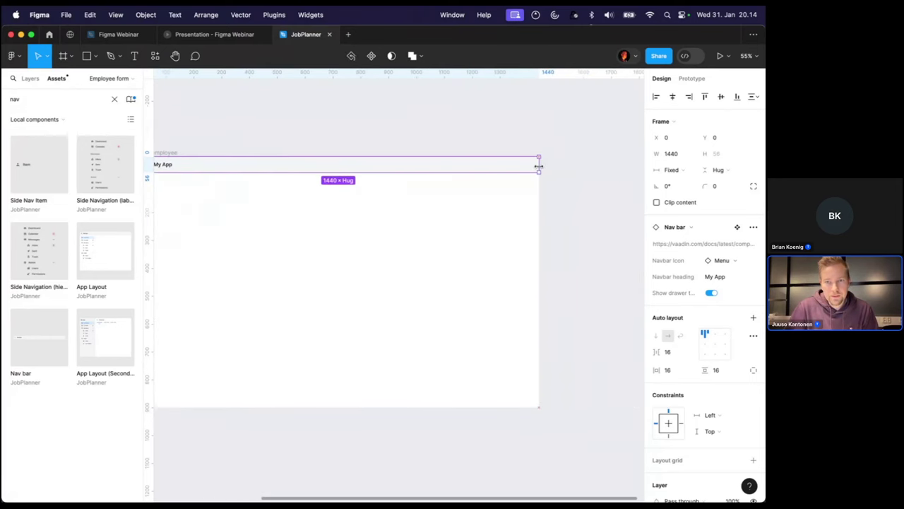
{"action": "left_click", "coordinate": [30, 78]}
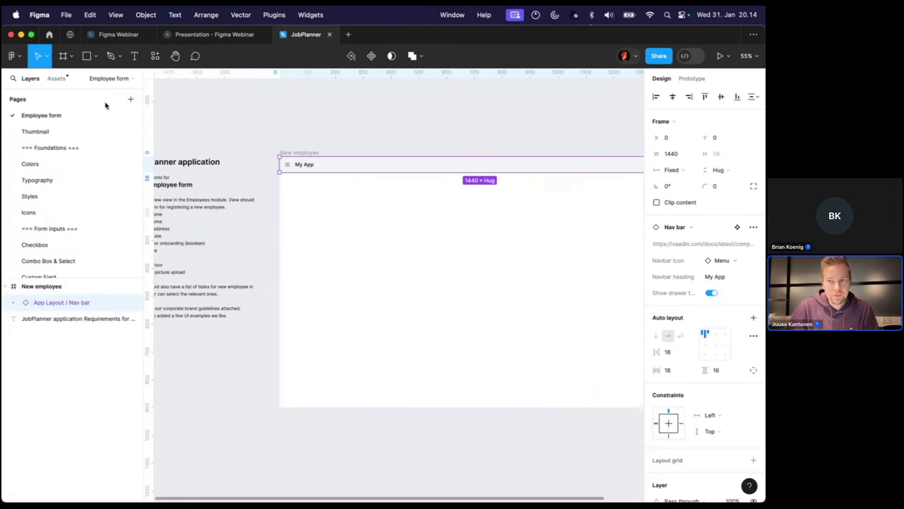
{"action": "scroll", "coordinate": [325, 181], "scroll_direction": "up", "scroll_amount": 5}
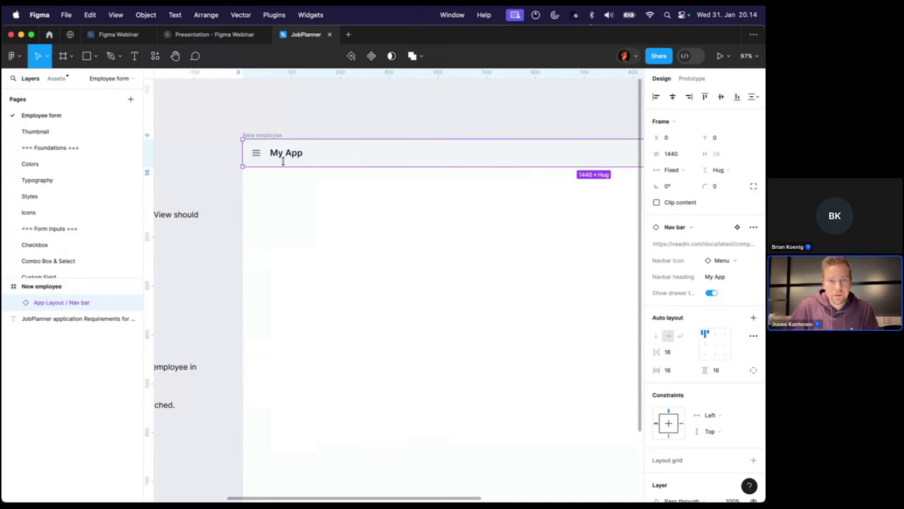
Turn off the Nav bar's drawer toggle and change its heading from My App to JobPlanner
{"action": "left_click", "coordinate": [712, 294]}
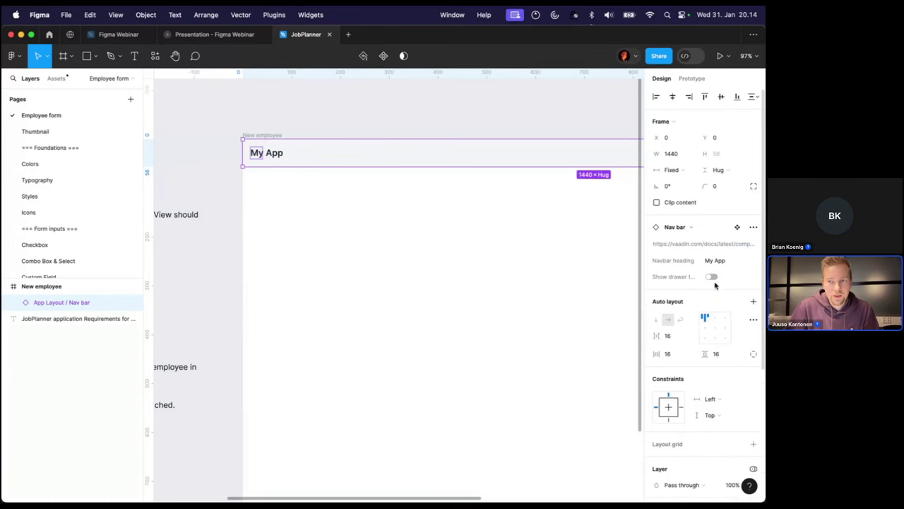
{"action": "left_click", "coordinate": [713, 263]}
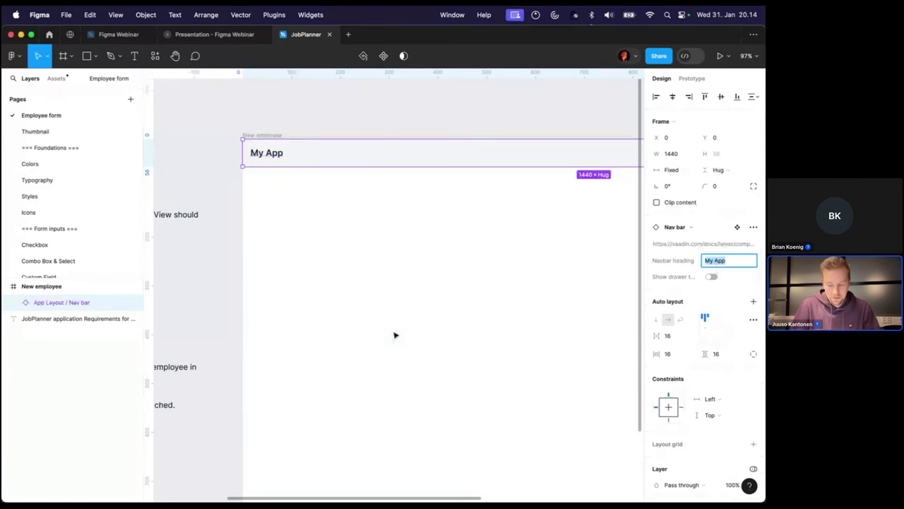
{"action": "type", "text": "Job"}
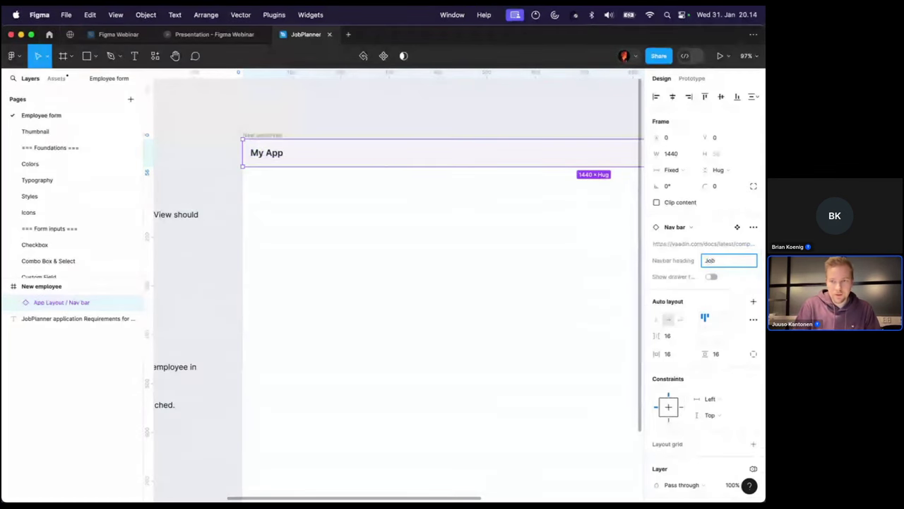
{"action": "type", "text": "Pl"}
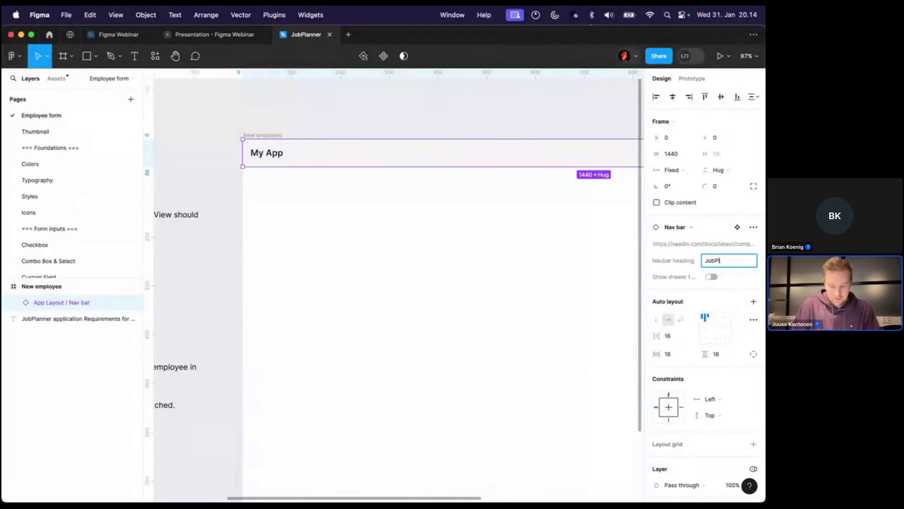
{"action": "type", "text": "anner"}
{"action": "key", "text": "Return"}
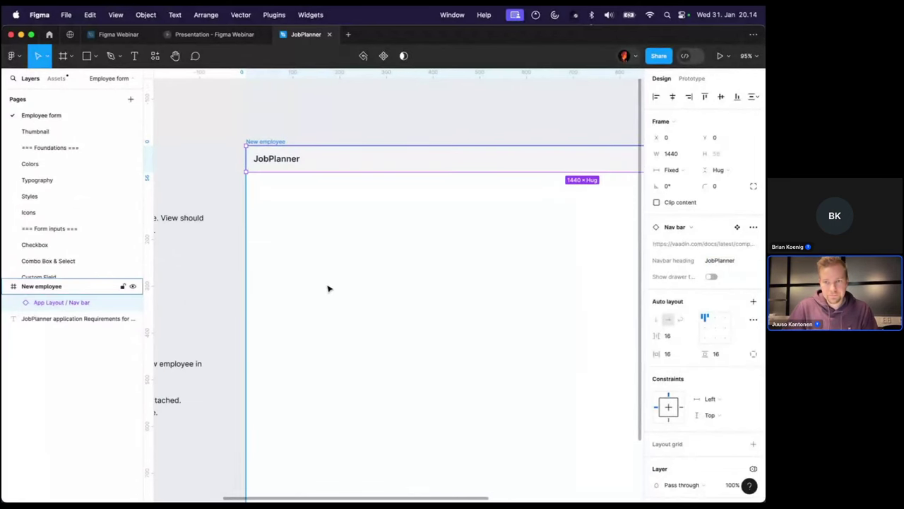
{"action": "scroll", "coordinate": [373, 291], "scroll_direction": "down", "scroll_amount": 3}
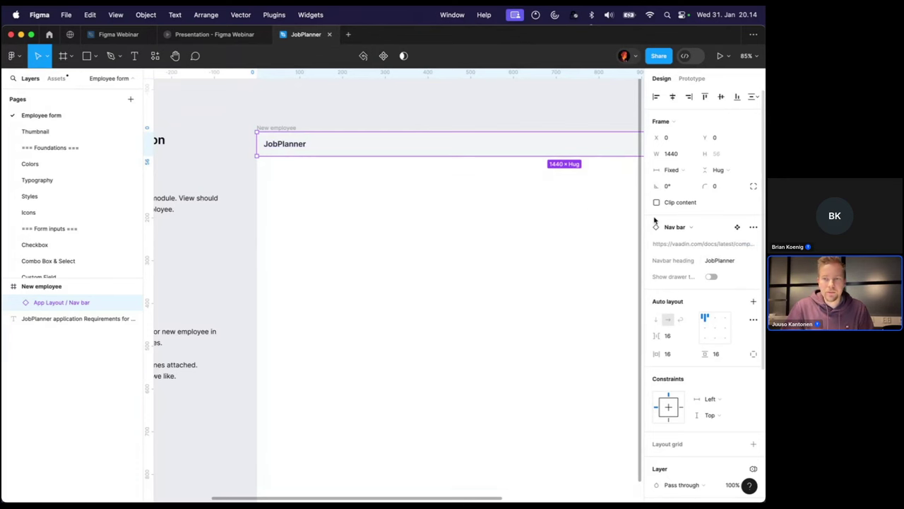
{"action": "left_click", "coordinate": [429, 119]}
Add a Home text label in the nav bar beside the JobPlanner heading
{"action": "scroll", "coordinate": [419, 118], "scroll_direction": "left", "scroll_amount": 3}
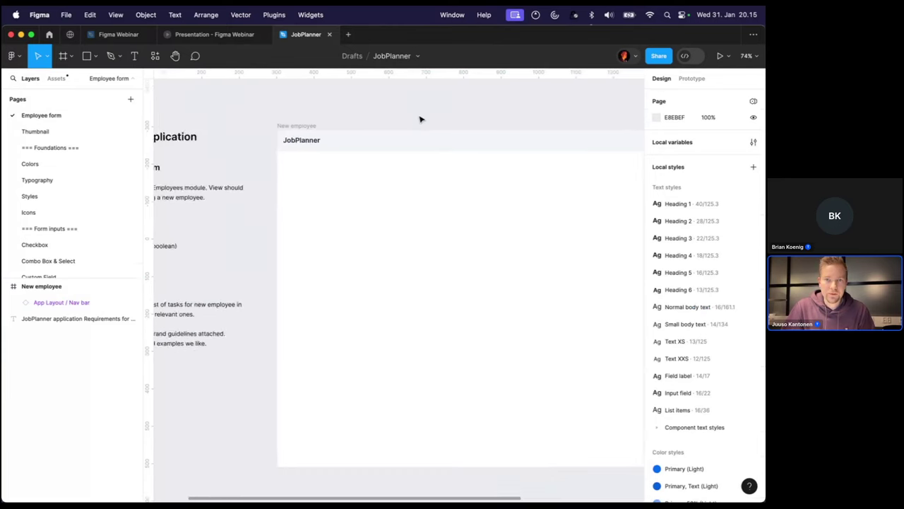
{"action": "scroll", "coordinate": [198, 101], "scroll_direction": "down", "scroll_amount": 2}
{"action": "left_click", "coordinate": [135, 56]}
{"action": "scroll", "coordinate": [359, 155], "scroll_direction": "up", "scroll_amount": 3}
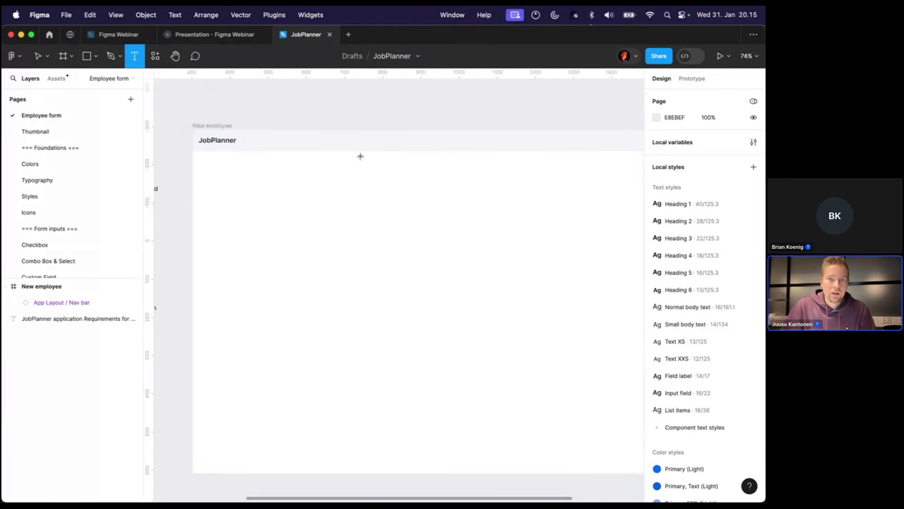
{"action": "left_click_drag", "start_coordinate": [243, 127], "coordinate": [384, 148]}
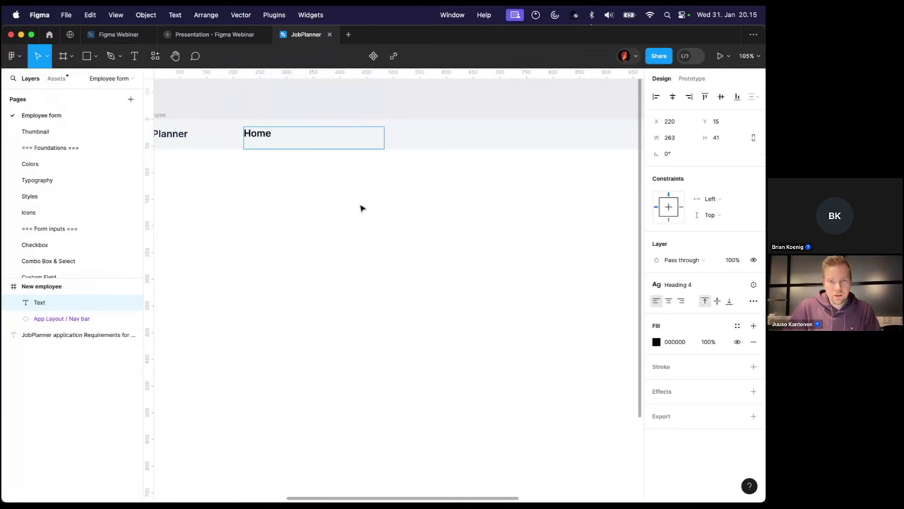
{"action": "key", "text": "Escape"}
Apply the Normal body text style to Home and set its resizing to Auto width
{"action": "left_click", "coordinate": [713, 285]}
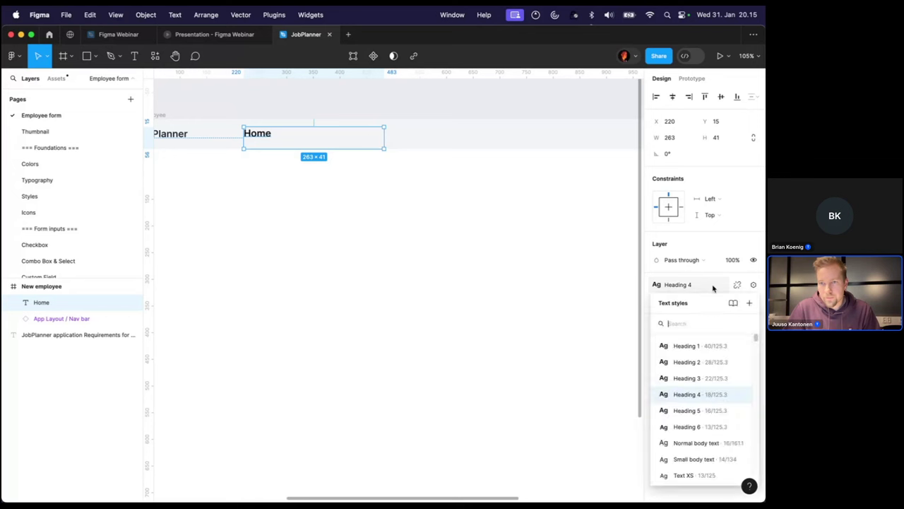
{"action": "left_click", "coordinate": [703, 442]}
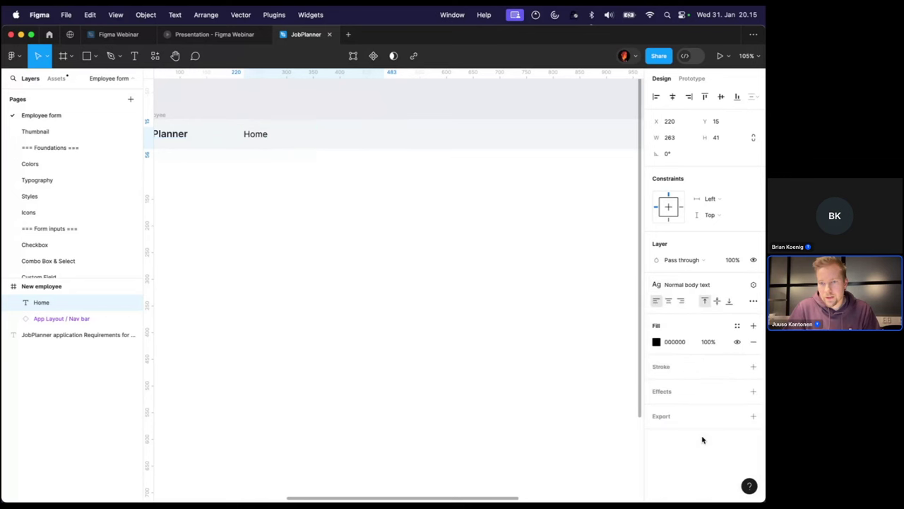
{"action": "left_click", "coordinate": [702, 287]}
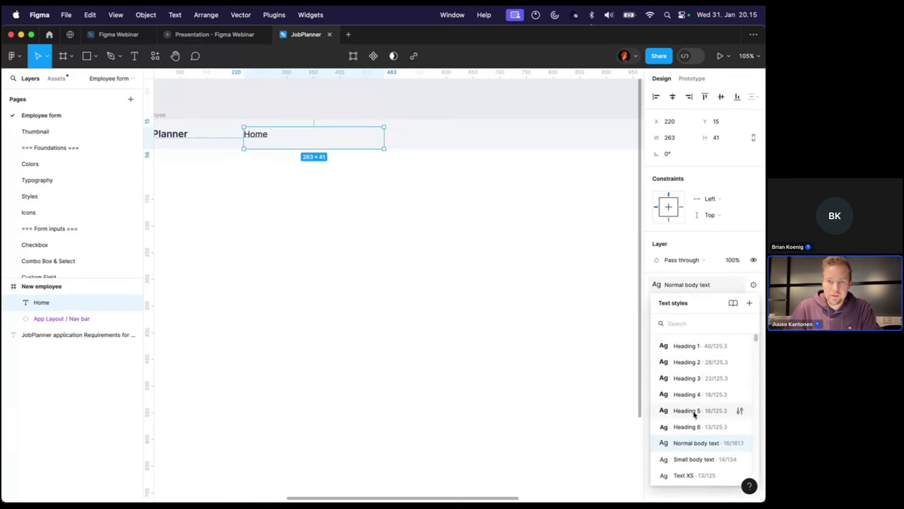
{"action": "scroll", "coordinate": [694, 428], "scroll_direction": "down", "scroll_amount": 3}
{"action": "scroll", "coordinate": [694, 427], "scroll_direction": "down", "scroll_amount": 2}
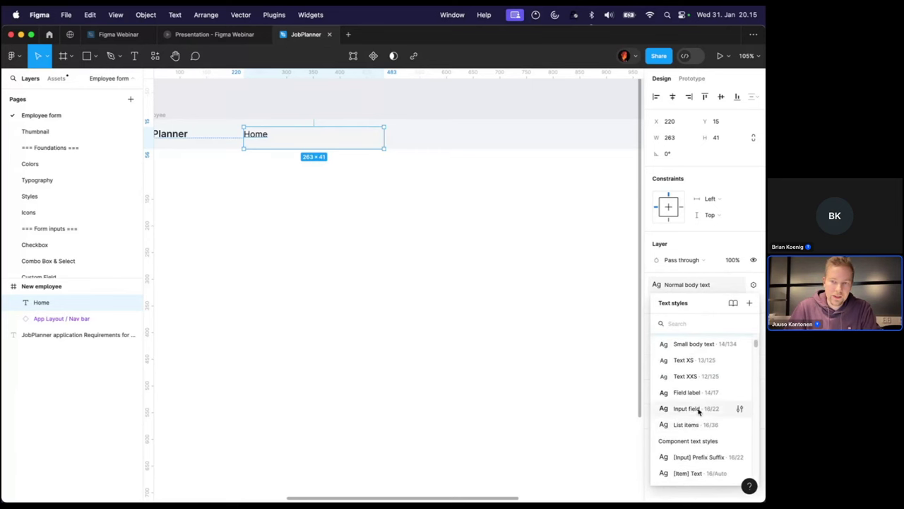
{"action": "scroll", "coordinate": [696, 409], "scroll_direction": "up", "scroll_amount": 4}
{"action": "left_click", "coordinate": [695, 397]}
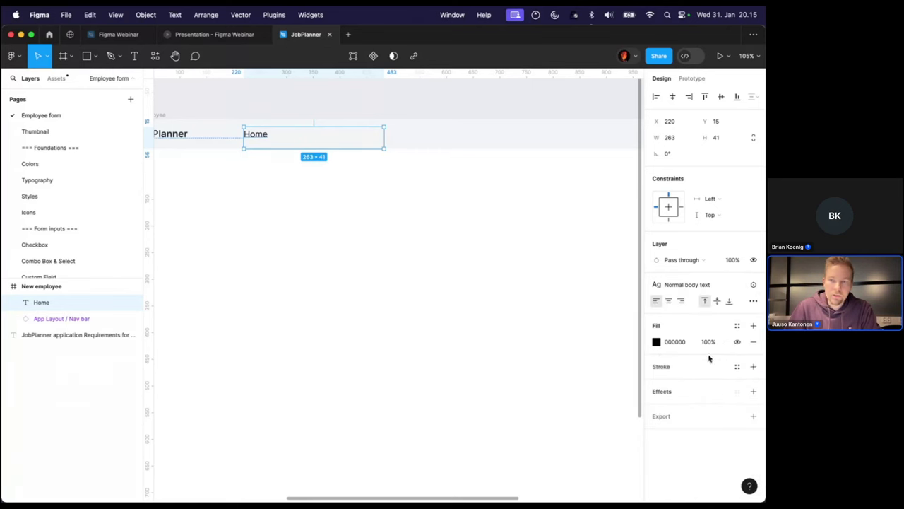
{"action": "left_click", "coordinate": [753, 301]}
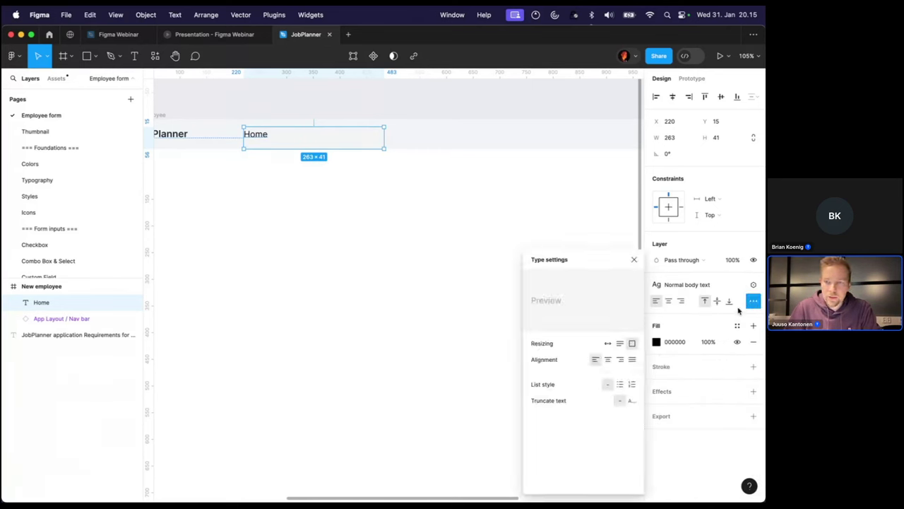
{"action": "left_click", "coordinate": [608, 342]}
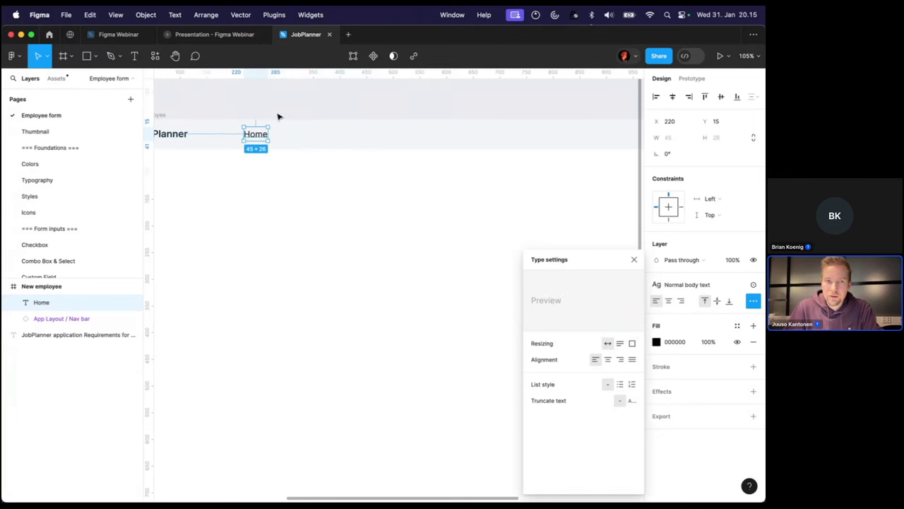
Fill the Home text with the Secondary Text colour style
{"action": "left_click", "coordinate": [737, 326]}
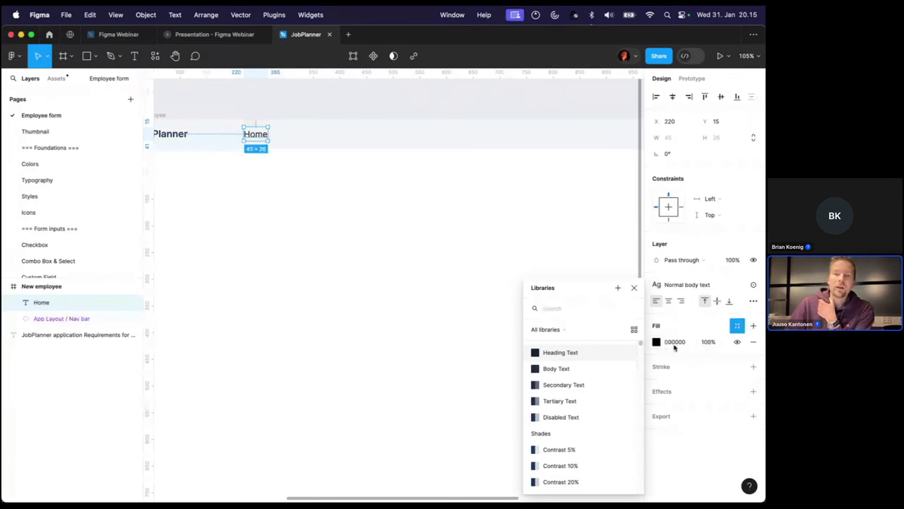
{"action": "scroll", "coordinate": [583, 396], "scroll_direction": "down", "scroll_amount": 5}
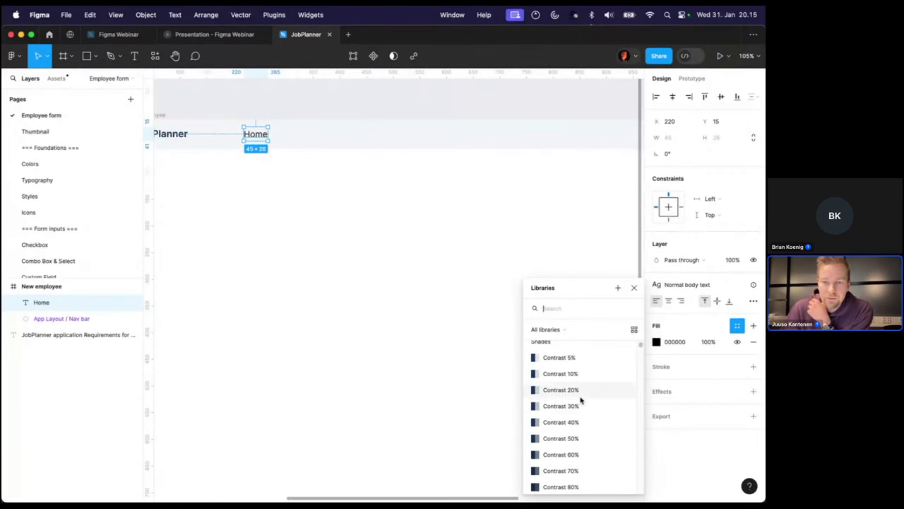
{"action": "scroll", "coordinate": [577, 400], "scroll_direction": "down", "scroll_amount": 3}
{"action": "scroll", "coordinate": [583, 438], "scroll_direction": "up", "scroll_amount": 8}
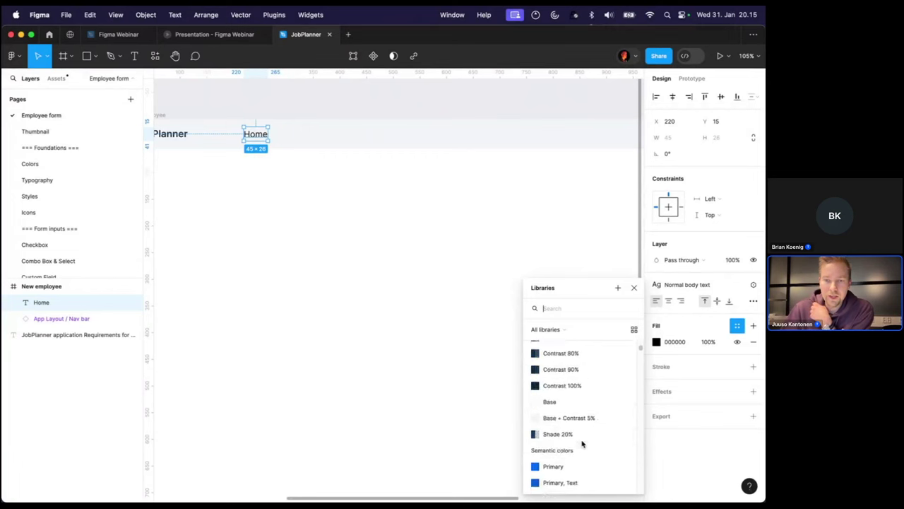
{"action": "scroll", "coordinate": [582, 438], "scroll_direction": "up", "scroll_amount": 2}
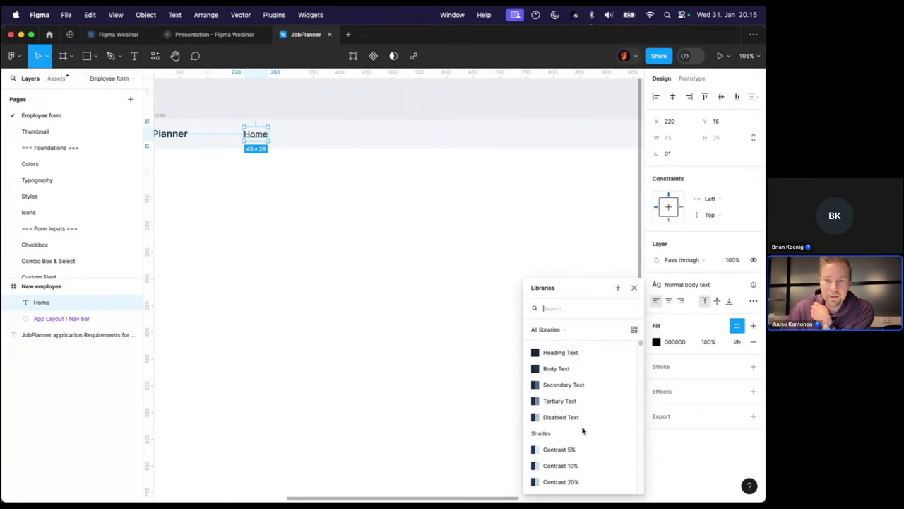
{"action": "left_click", "coordinate": [572, 384]}
{"action": "left_click", "coordinate": [276, 91]}
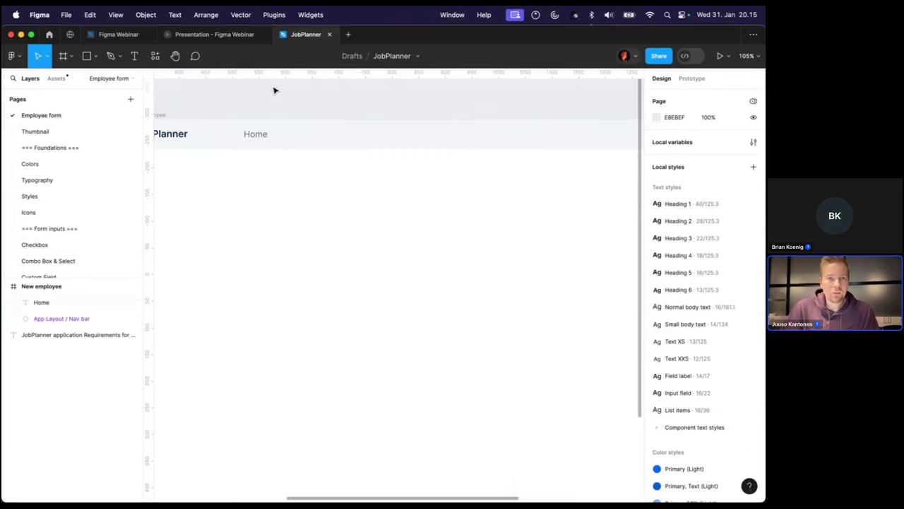
{"action": "scroll", "coordinate": [307, 106], "scroll_direction": "left", "scroll_amount": 3}
{"action": "scroll", "coordinate": [404, 131], "scroll_direction": "up", "scroll_amount": 5}
{"action": "left_click", "coordinate": [408, 141]}
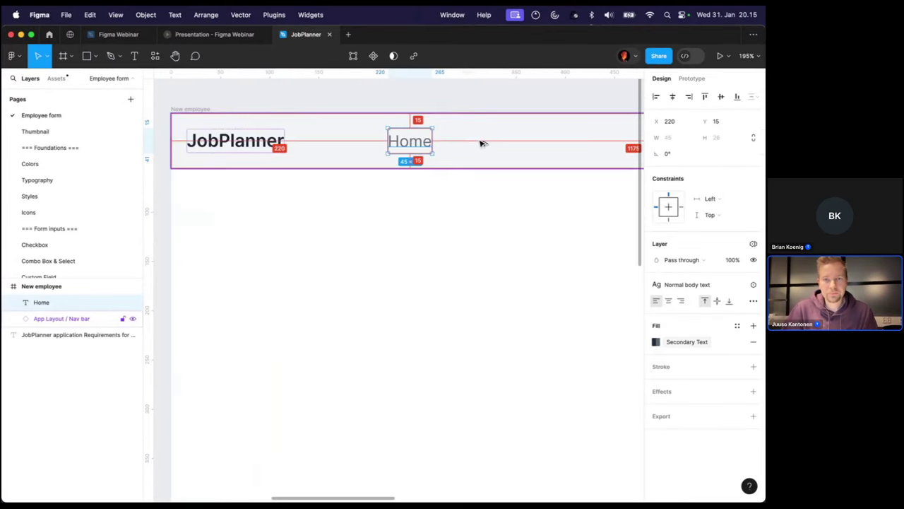
Duplicate the Home label into three more evenly spaced copies to its right
{"action": "scroll", "coordinate": [480, 143], "scroll_direction": "down", "scroll_amount": 3}
{"action": "scroll", "coordinate": [438, 169], "scroll_direction": "right", "scroll_amount": 3}
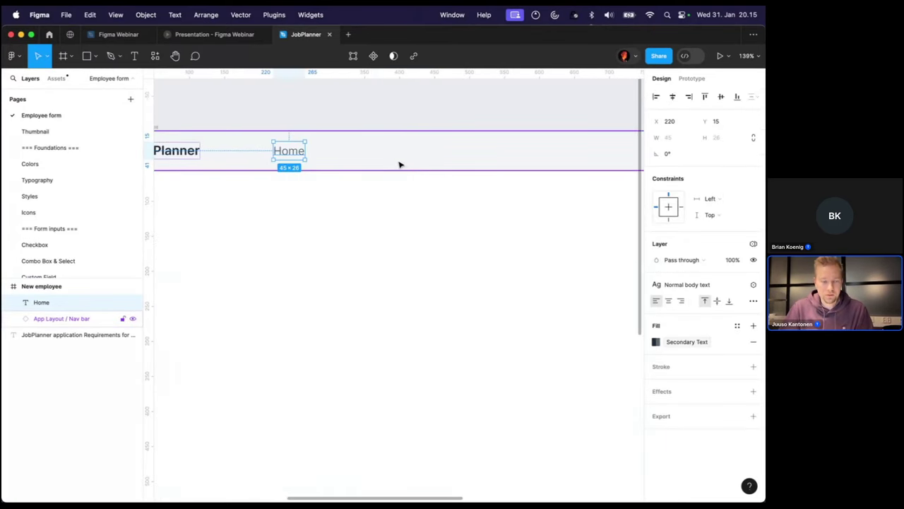
{"action": "key", "text": "super+d"}
{"action": "left_click_drag", "start_coordinate": [289, 150], "coordinate": [345, 157]}
{"action": "key", "text": "super+d"}
{"action": "key", "text": "super+d"}
Rename the copies to Tasks, Employees and Settings, shifting Settings slightly right
{"action": "double_click", "coordinate": [343, 150]}
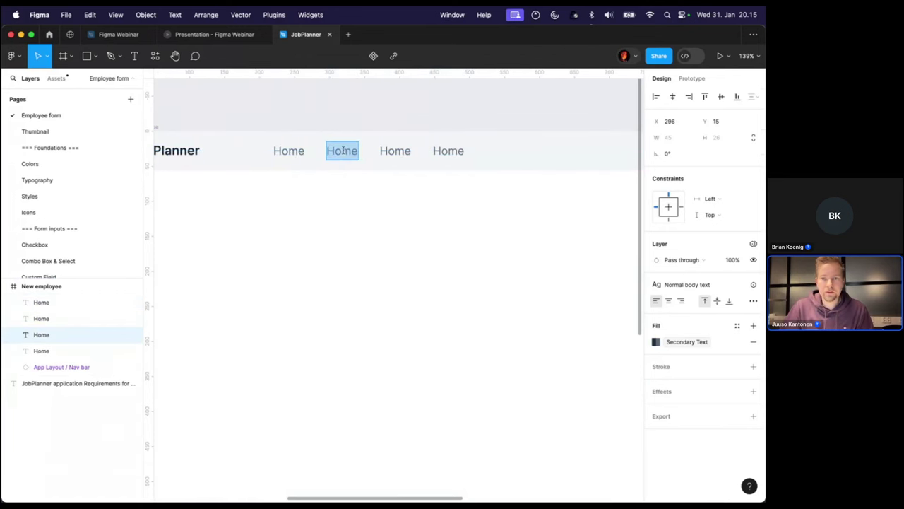
{"action": "type", "text": "Tasks"}
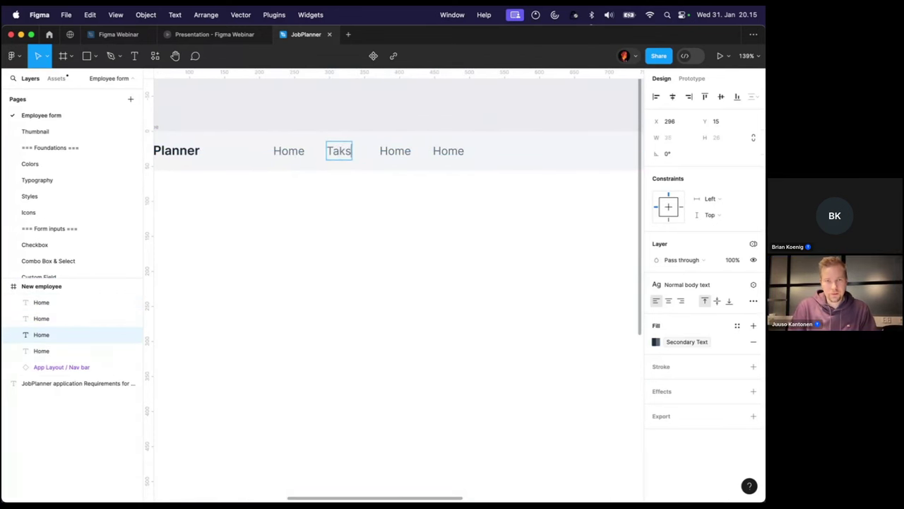
{"action": "key", "text": "BackSpace"}
{"action": "key", "text": "BackSpace"}
{"action": "type", "text": "sks"}
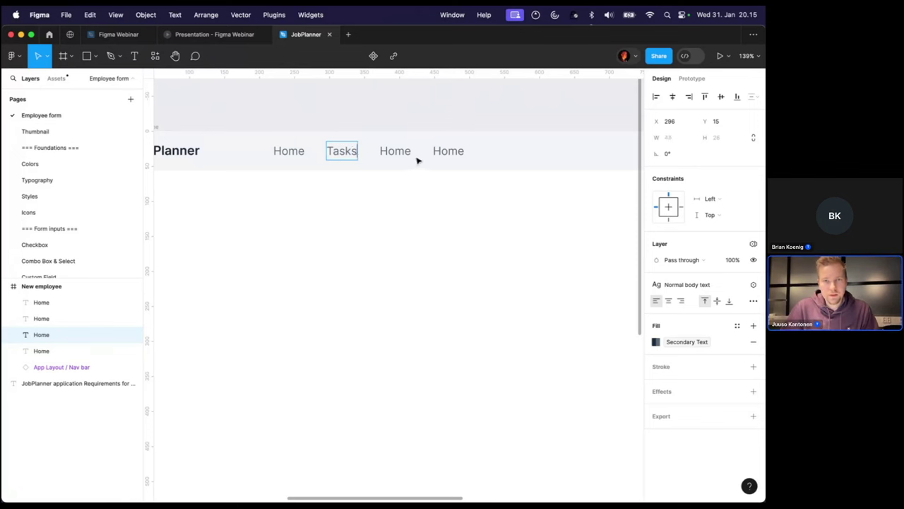
{"action": "double_click", "coordinate": [405, 151]}
{"action": "type", "text": "Em"}
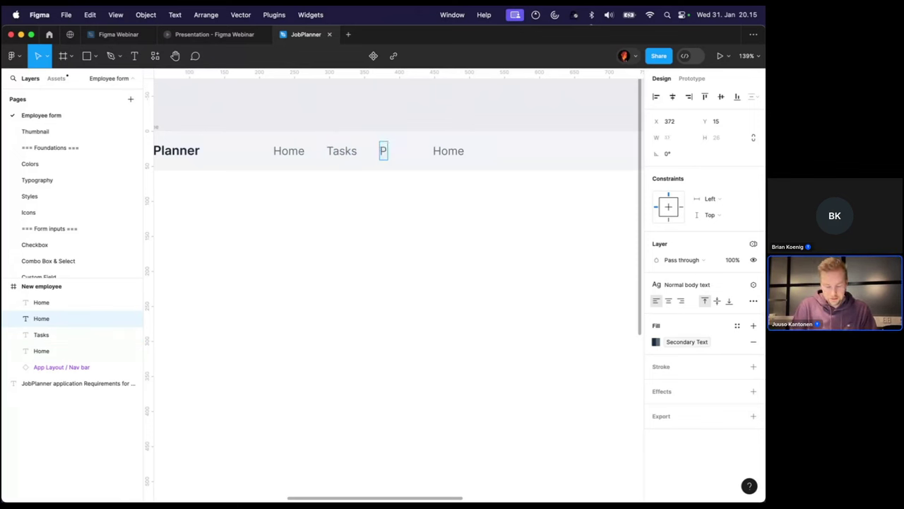
{"action": "type", "text": "ployees"}
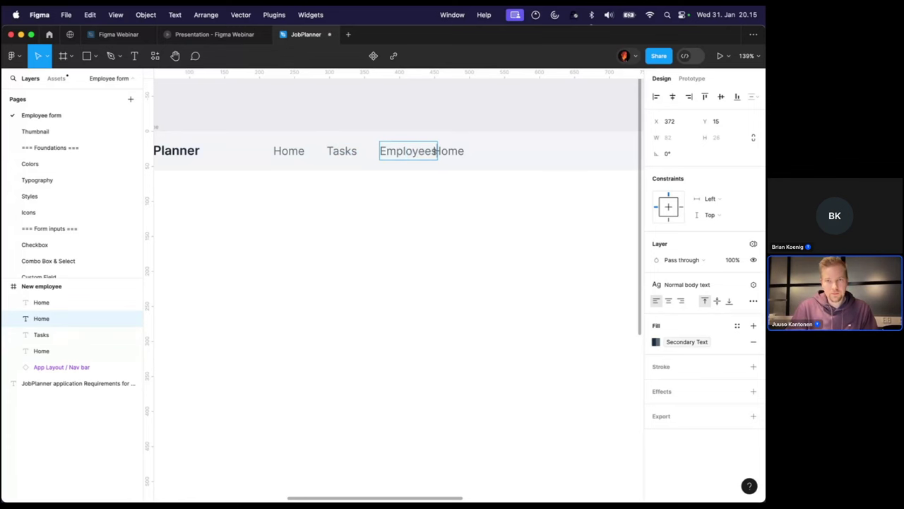
{"action": "double_click", "coordinate": [449, 150]}
{"action": "type", "text": "Setti"}
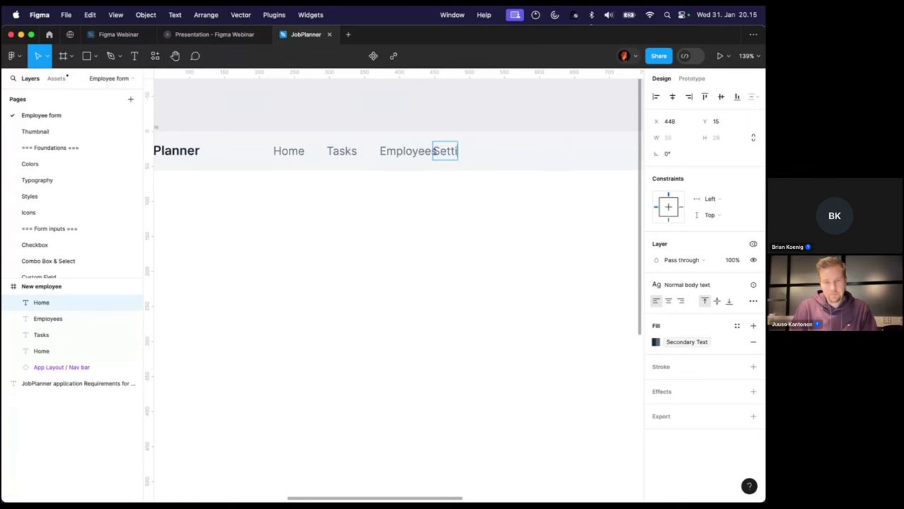
{"action": "type", "text": "ngs"}
{"action": "key", "text": "Escape"}
{"action": "left_click_drag", "start_coordinate": [443, 159], "coordinate": [465, 158]}
Select all four nav labels: Home, Tasks, Employees and Settings
{"action": "left_click", "coordinate": [422, 157], "text": "shift"}
{"action": "left_click", "coordinate": [337, 162], "text": "shift"}
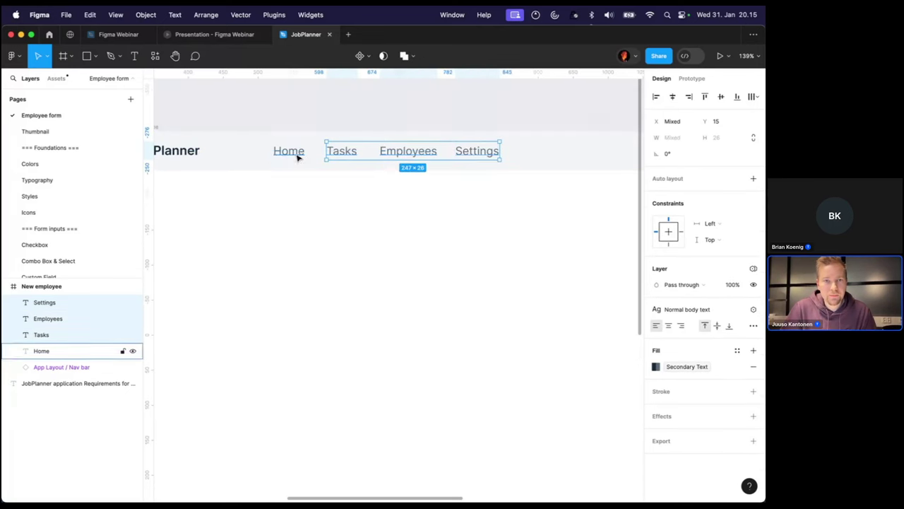
{"action": "left_click", "coordinate": [296, 155], "text": "shift"}
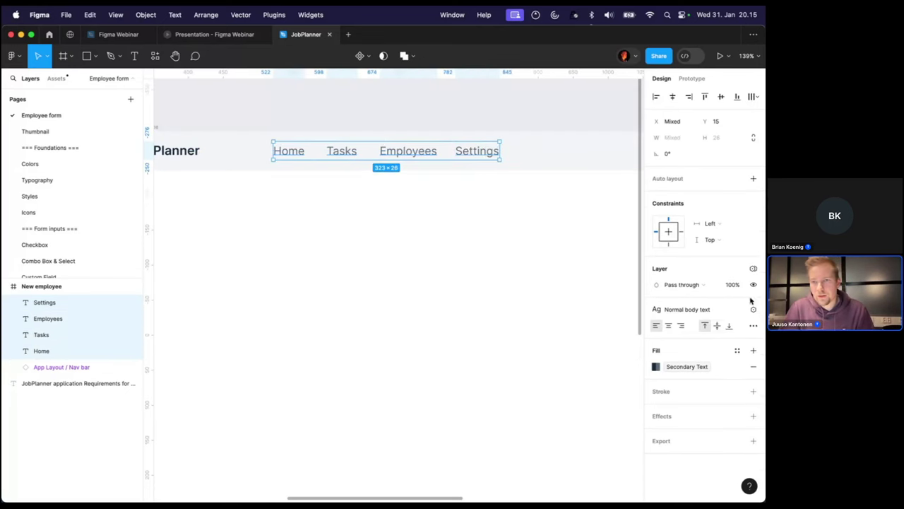
Wrap the four nav labels in an auto-layout frame with a 32 gap between items
{"action": "left_click", "coordinate": [753, 178]}
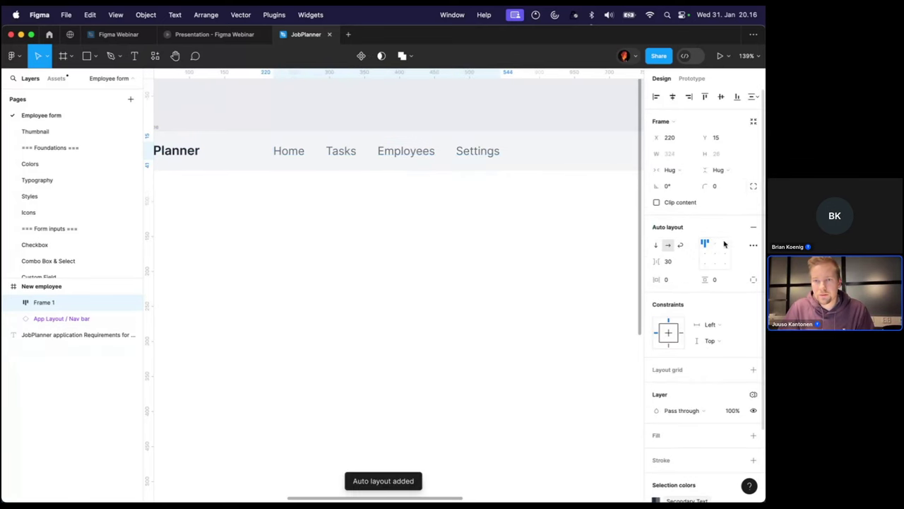
{"action": "left_click", "coordinate": [668, 262]}
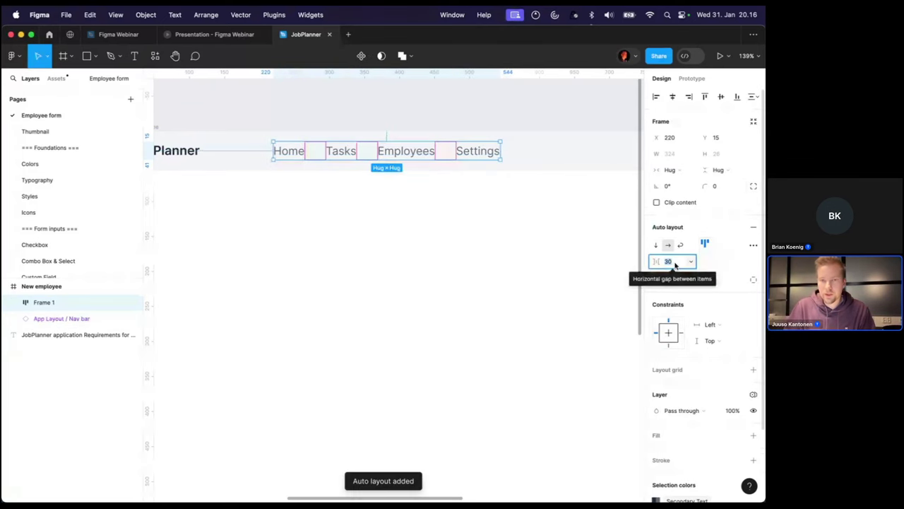
{"action": "type", "text": "24"}
{"action": "key", "text": "Return"}
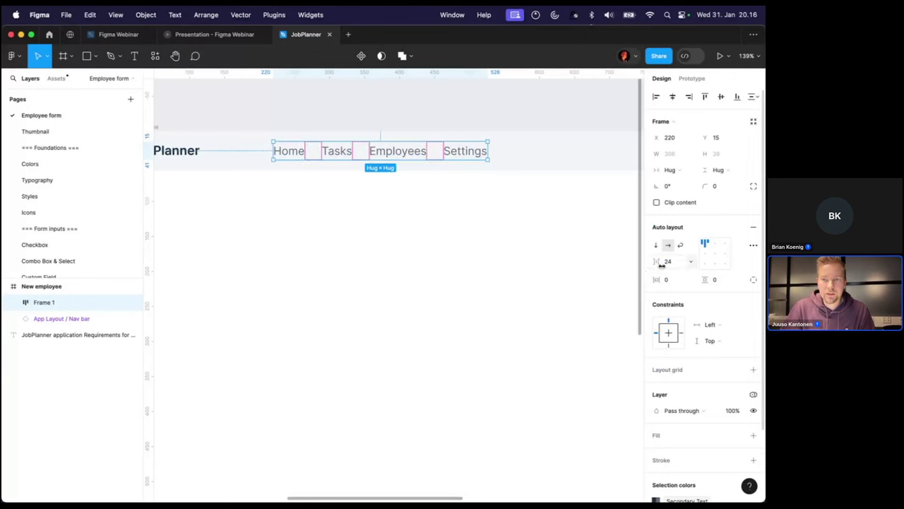
{"action": "left_click", "coordinate": [673, 270]}
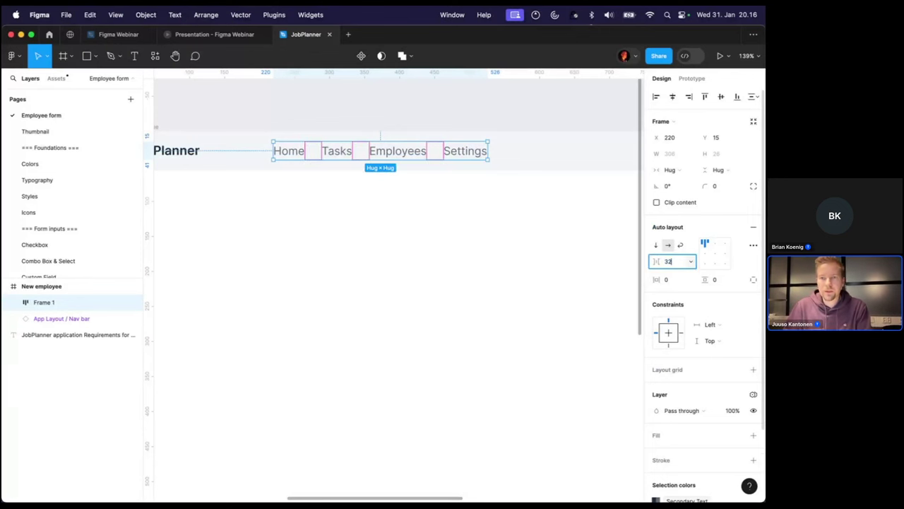
{"action": "key", "text": "Return"}
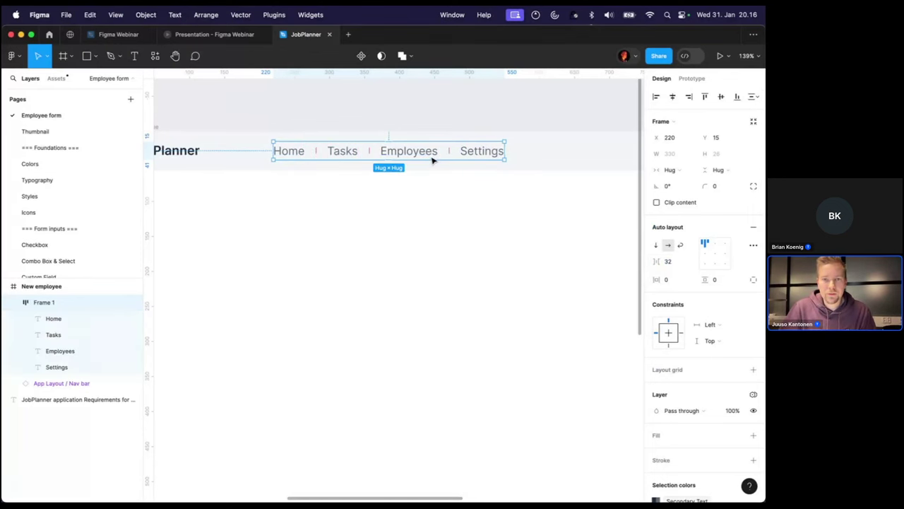
{"action": "double_click", "coordinate": [432, 154]}
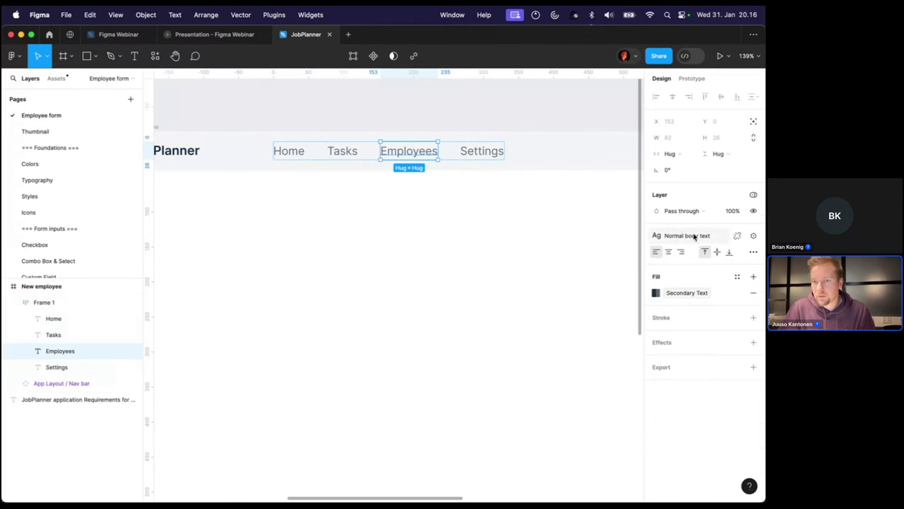
Detach Employees' text style, make it Semi Bold, and colour it Primary, Text
{"action": "left_click", "coordinate": [737, 236]}
{"action": "left_click", "coordinate": [662, 268]}
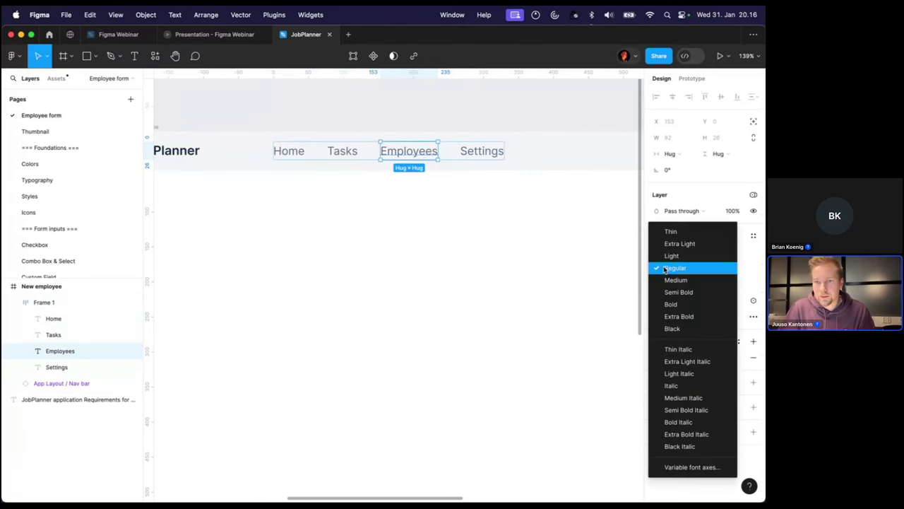
{"action": "left_click", "coordinate": [684, 292]}
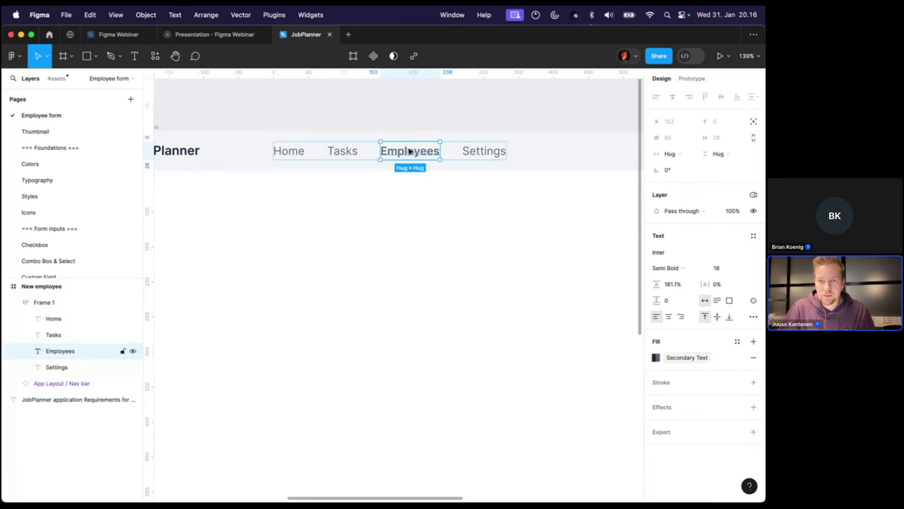
{"action": "left_click", "coordinate": [692, 358]}
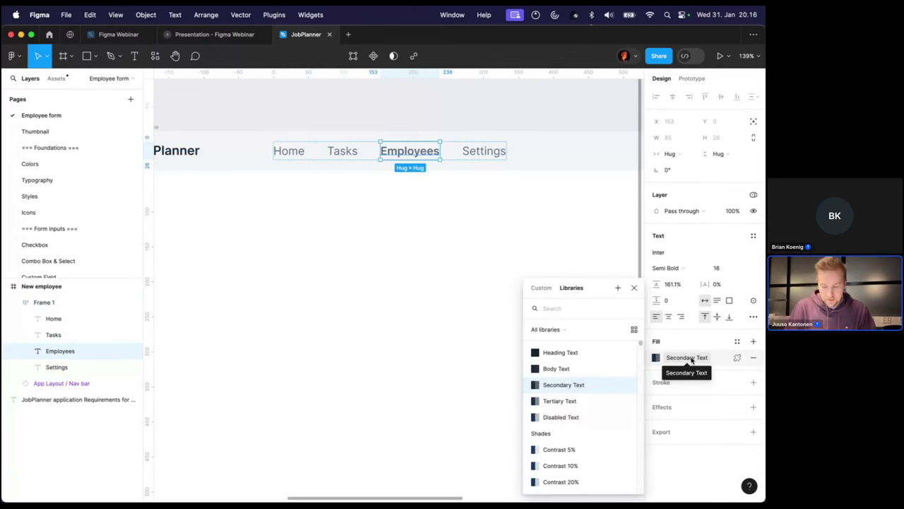
{"action": "type", "text": "pr"}
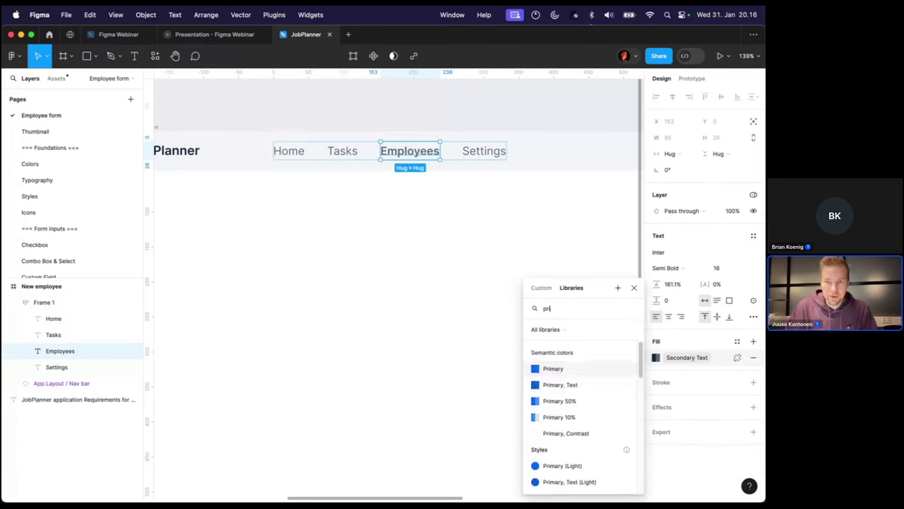
{"action": "type", "text": "i"}
{"action": "left_click", "coordinate": [578, 390]}
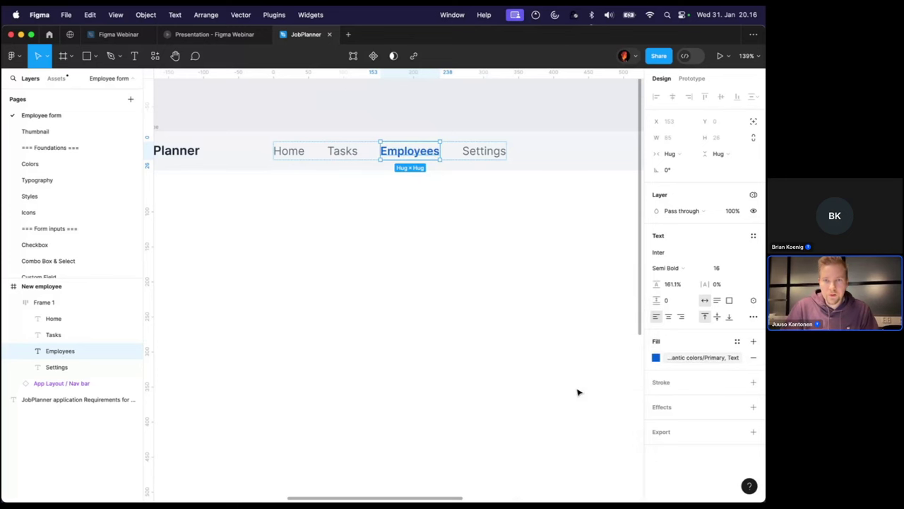
{"action": "scroll", "coordinate": [474, 188], "scroll_direction": "down", "scroll_amount": 5}
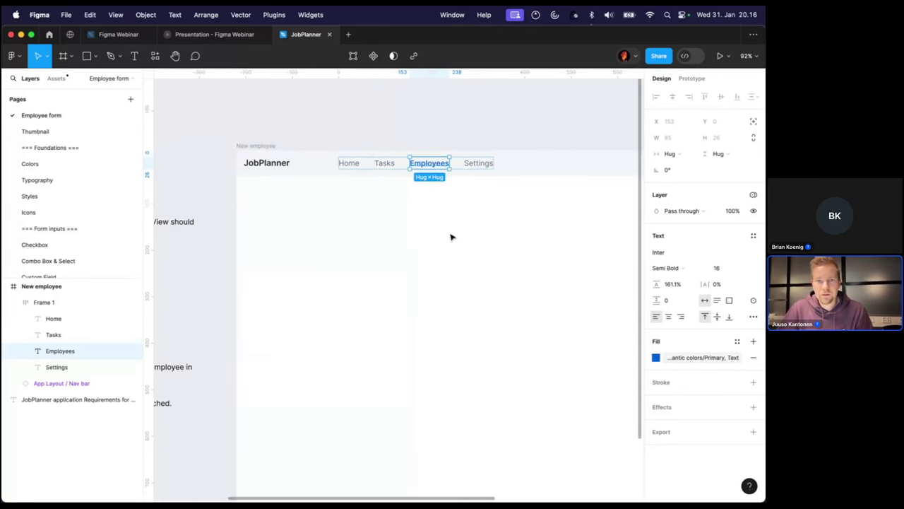
{"action": "left_click", "coordinate": [390, 101]}
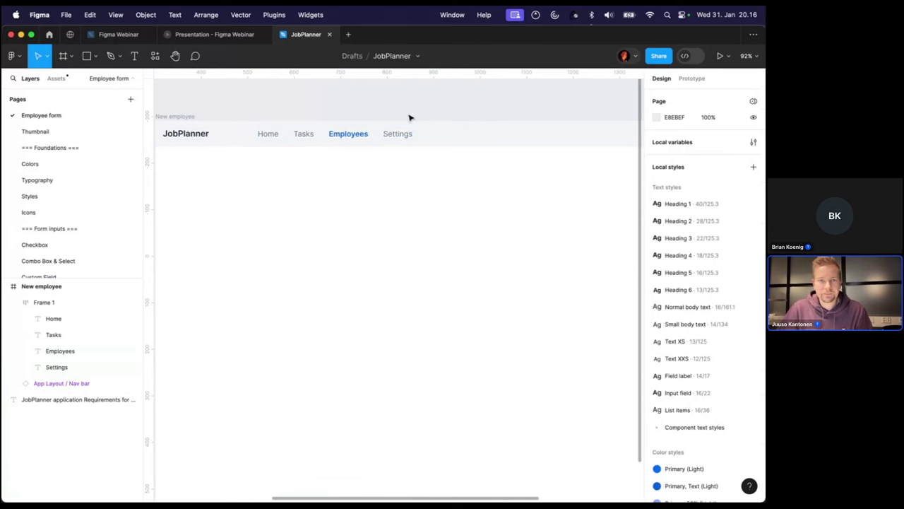
Drag an Avatar, a Text field and an icon-only search Button from Assets onto the canvas
{"action": "scroll", "coordinate": [414, 135], "scroll_direction": "right", "scroll_amount": 5}
{"action": "scroll", "coordinate": [419, 127], "scroll_direction": "up", "scroll_amount": 3}
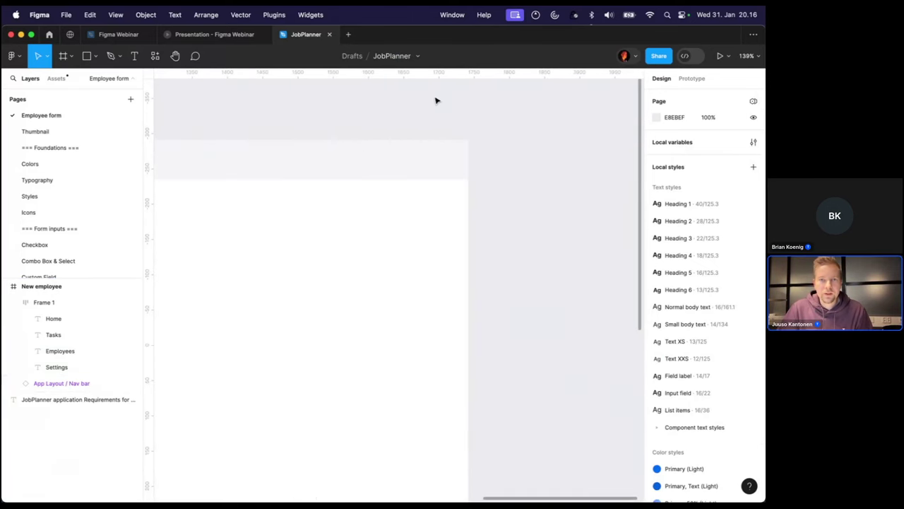
{"action": "scroll", "coordinate": [412, 110], "scroll_direction": "up", "scroll_amount": 3}
{"action": "scroll", "coordinate": [440, 170], "scroll_direction": "up", "scroll_amount": 2}
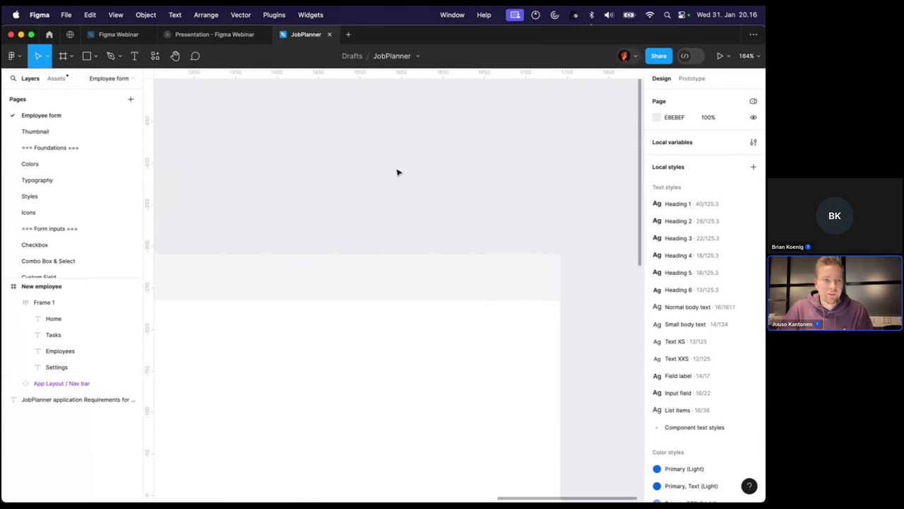
{"action": "left_click", "coordinate": [55, 81]}
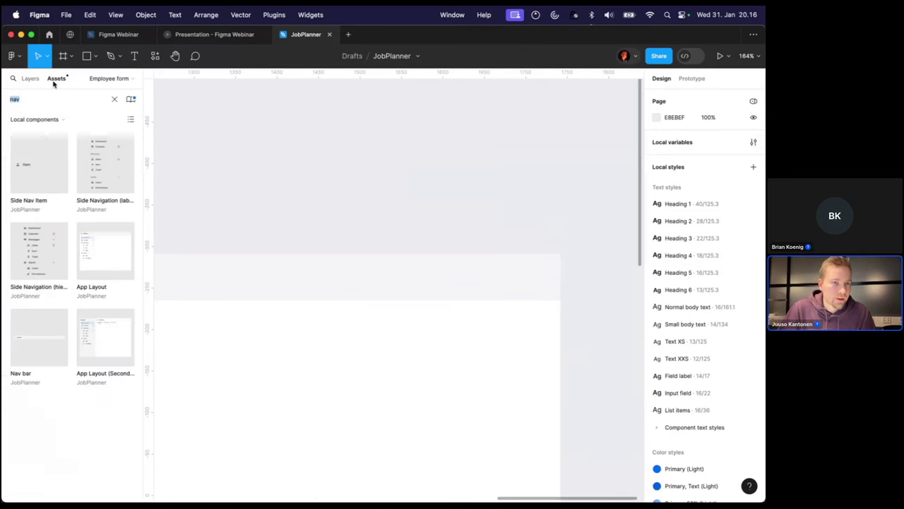
{"action": "type", "text": "ava"}
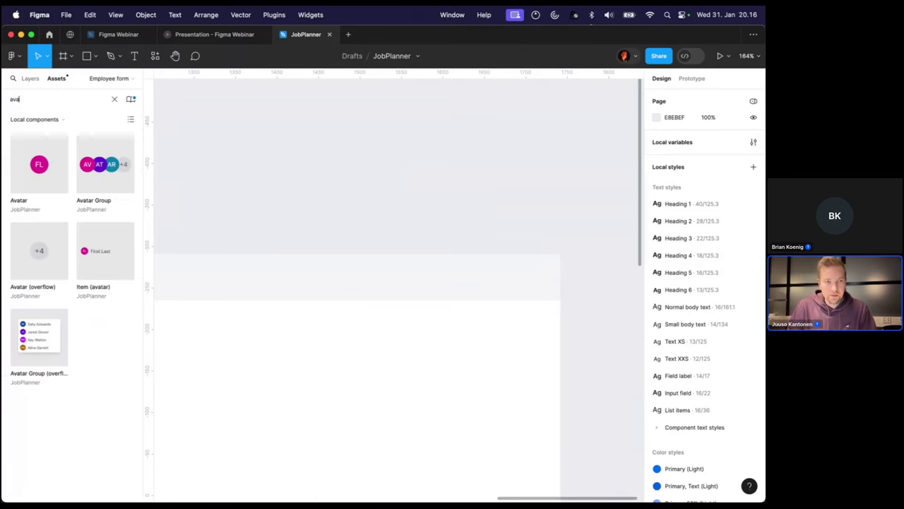
{"action": "left_click_drag", "start_coordinate": [39, 164], "coordinate": [520, 202]}
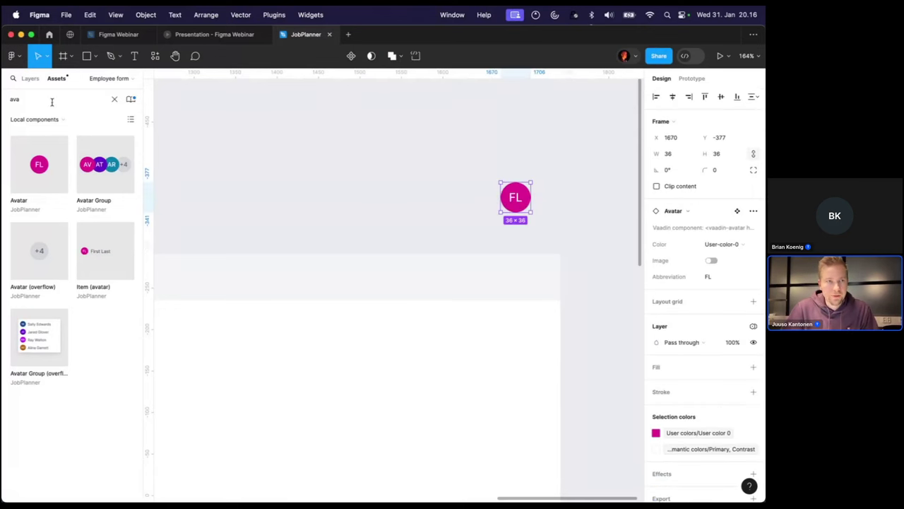
{"action": "type", "text": "text"}
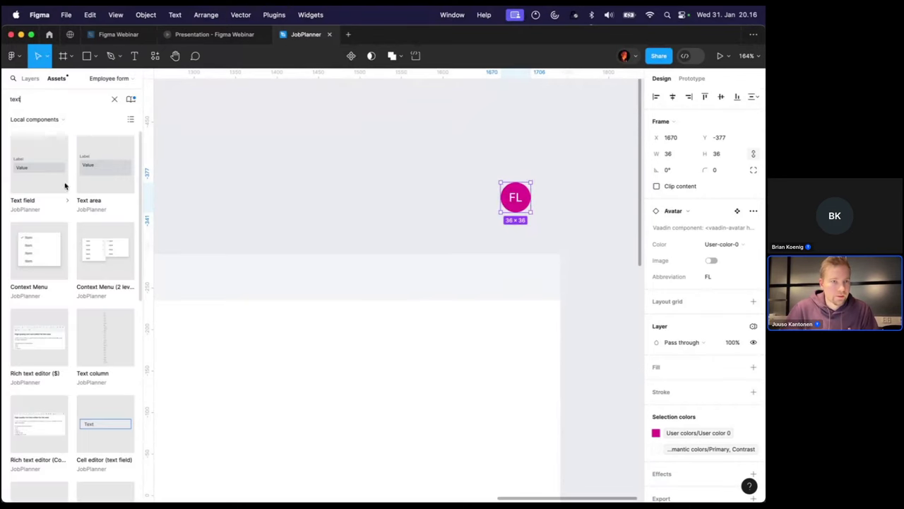
{"action": "left_click_drag", "start_coordinate": [63, 182], "coordinate": [301, 196]}
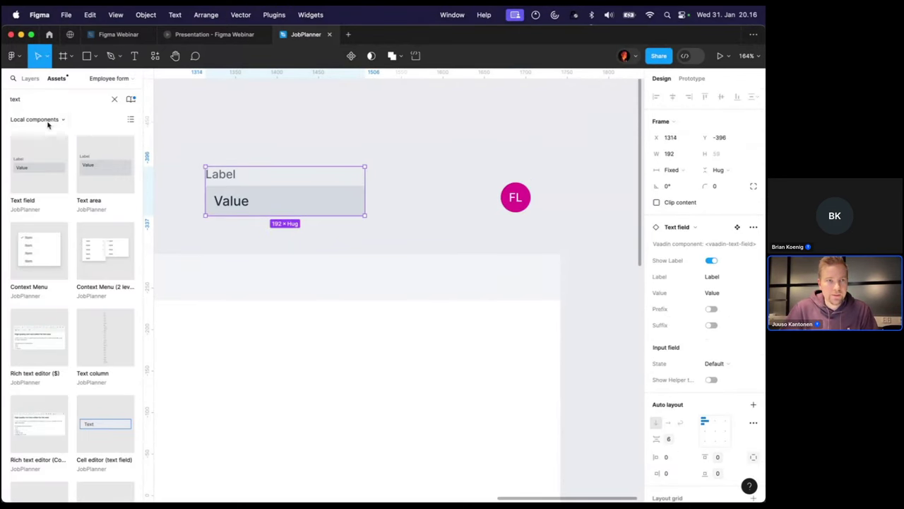
{"action": "type", "text": "button"}
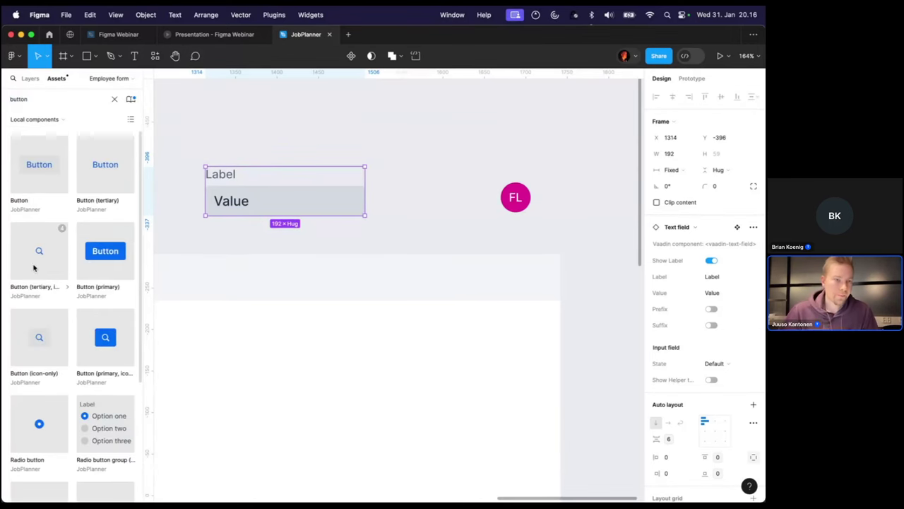
{"action": "left_click_drag", "start_coordinate": [33, 267], "coordinate": [421, 197]}
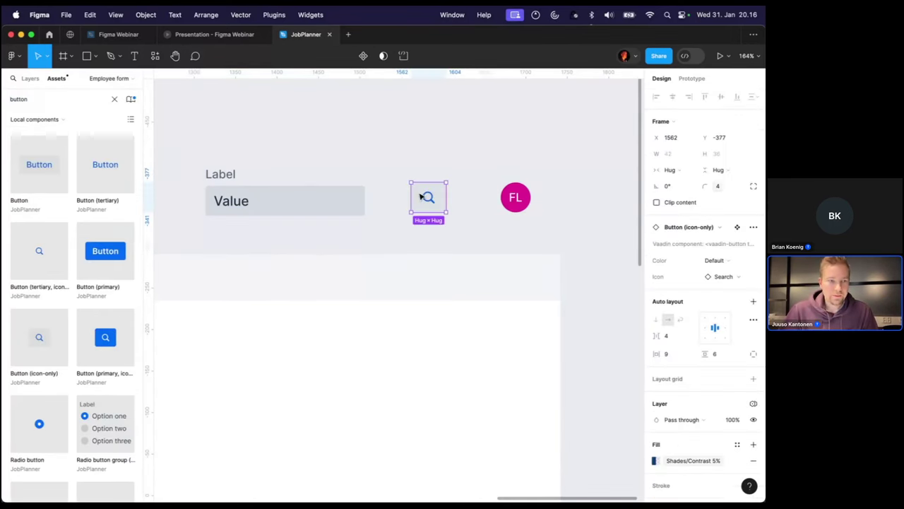
{"action": "left_click", "coordinate": [31, 78]}
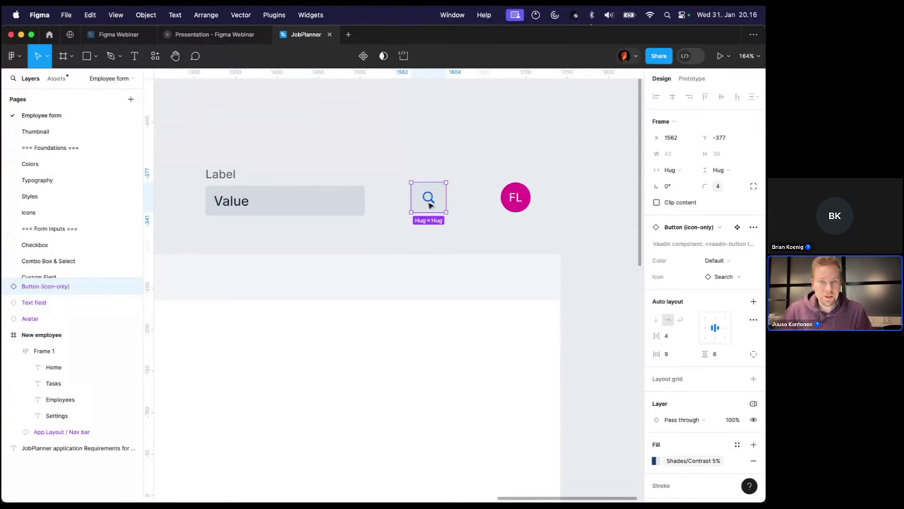
Line up the search button and avatar in a row beside the text field
{"action": "left_click_drag", "start_coordinate": [429, 204], "coordinate": [396, 207]}
{"action": "left_click_drag", "start_coordinate": [522, 207], "coordinate": [449, 209]}
{"action": "left_click", "coordinate": [501, 212]}
Hide the text field's label and change its value text from Value to Search
{"action": "scroll", "coordinate": [319, 213], "scroll_direction": "left", "scroll_amount": 3}
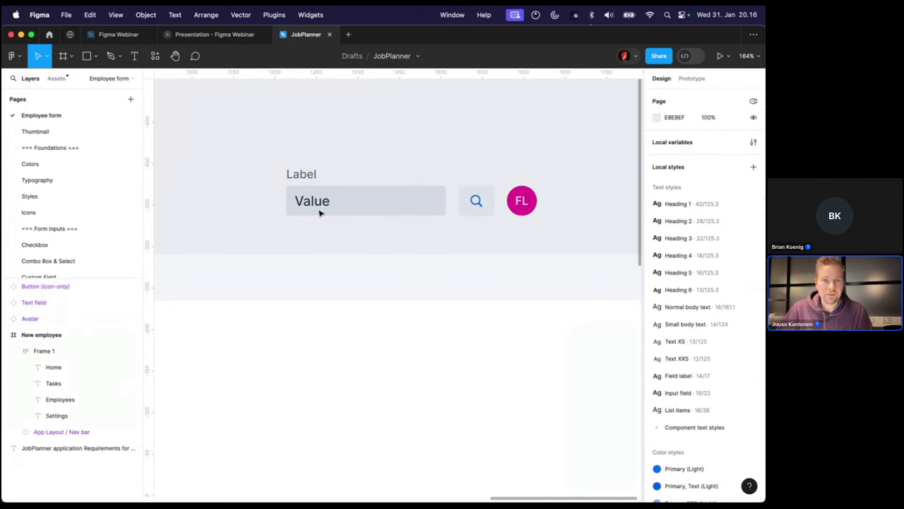
{"action": "left_click", "coordinate": [356, 208]}
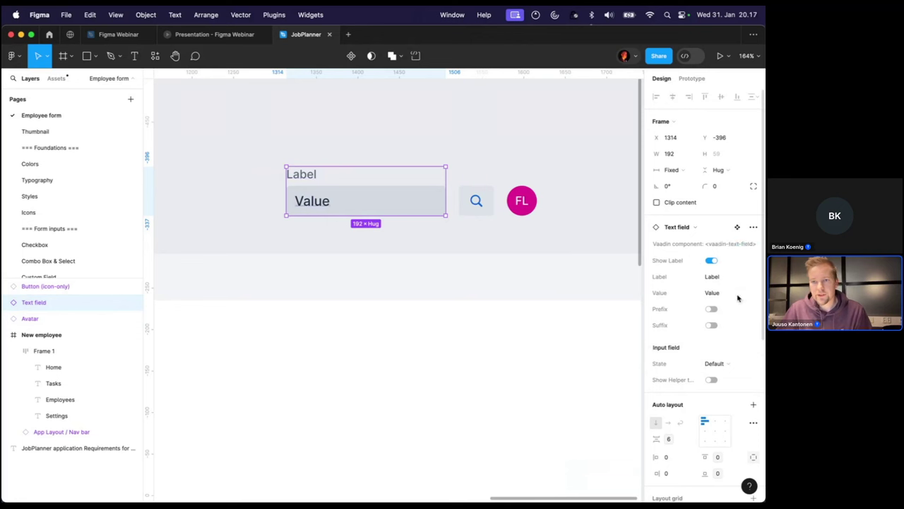
{"action": "left_click", "coordinate": [712, 261]}
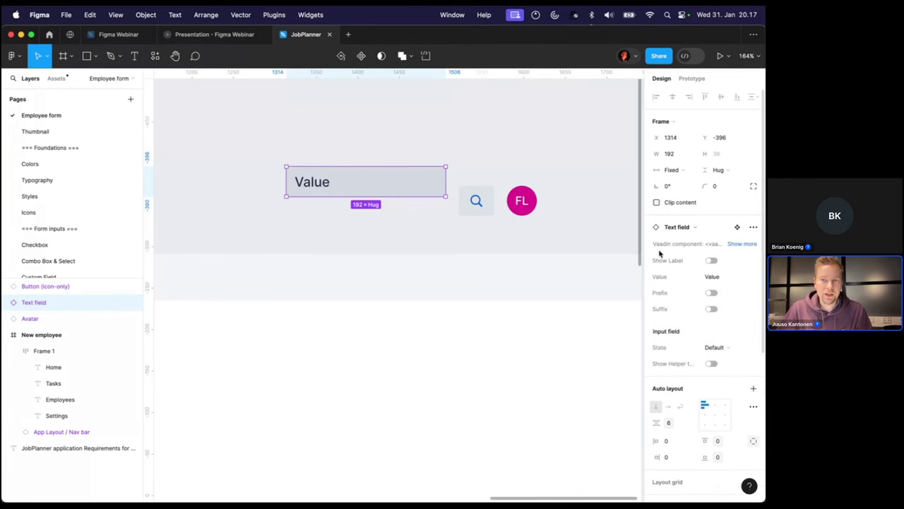
{"action": "double_click", "coordinate": [304, 185]}
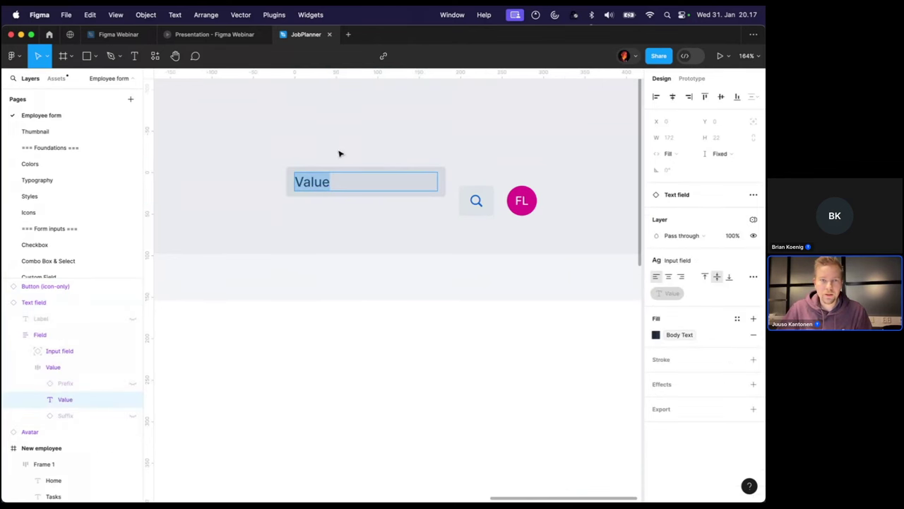
{"action": "type", "text": "Sera"}
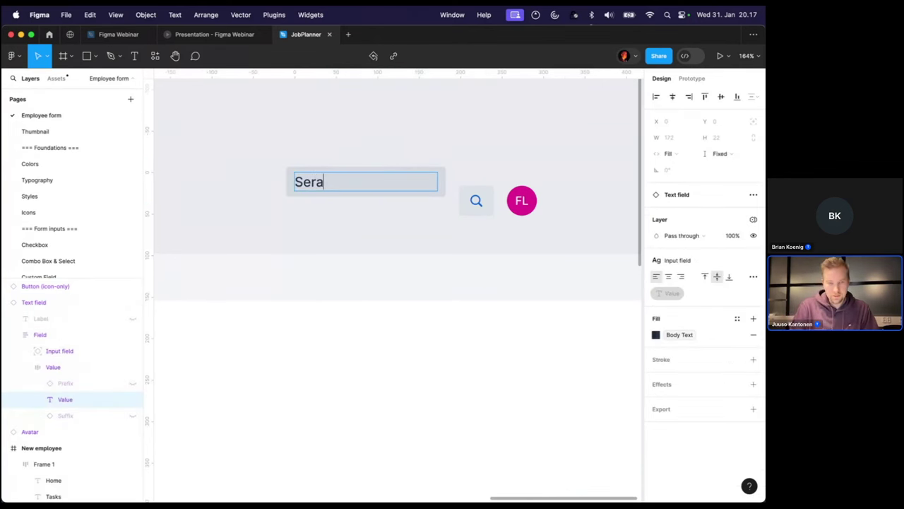
{"action": "key", "text": "BackSpace"}
{"action": "key", "text": "BackSpace"}
{"action": "type", "text": "arch"}
{"action": "key", "text": "BackSpace"}
{"action": "key", "text": "BackSpace"}
{"action": "key", "text": "BackSpace"}
{"action": "key", "text": "BackSpace"}
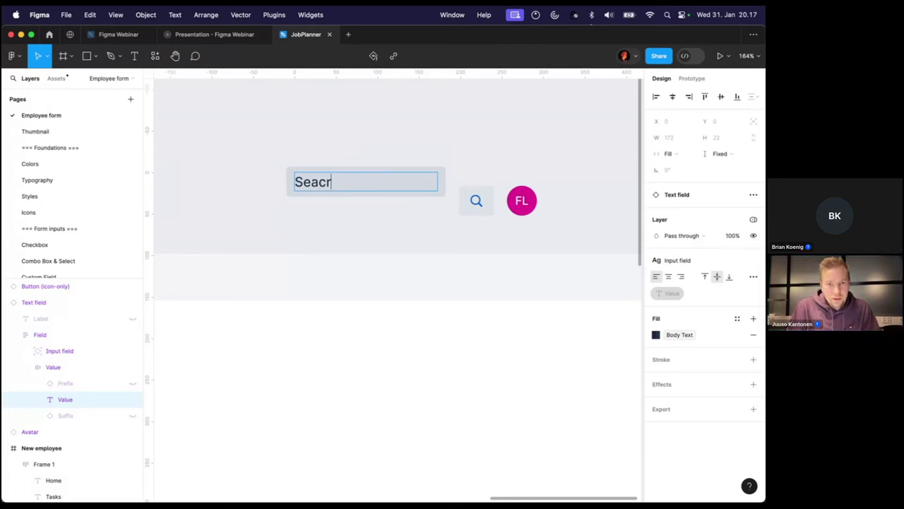
{"action": "type", "text": "rch"}
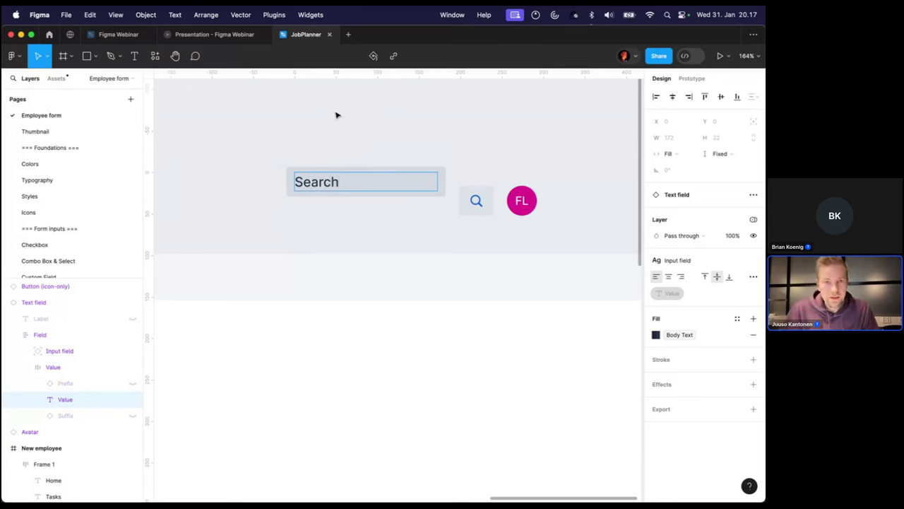
{"action": "key", "text": "Escape"}
{"action": "key", "text": "Escape"}
{"action": "left_click", "coordinate": [407, 200]}
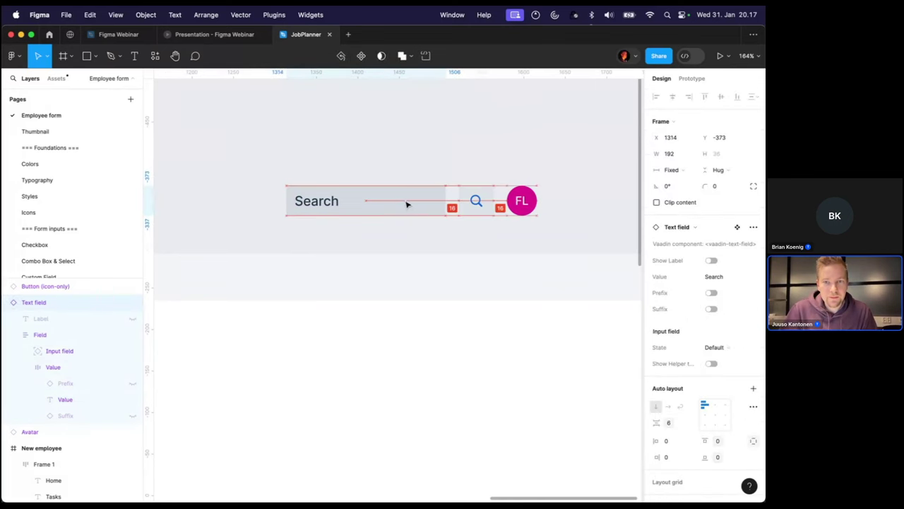
{"action": "key", "text": "Escape"}
Colour the search field's value text with the Tertiary Text style
{"action": "left_click", "coordinate": [326, 200]}
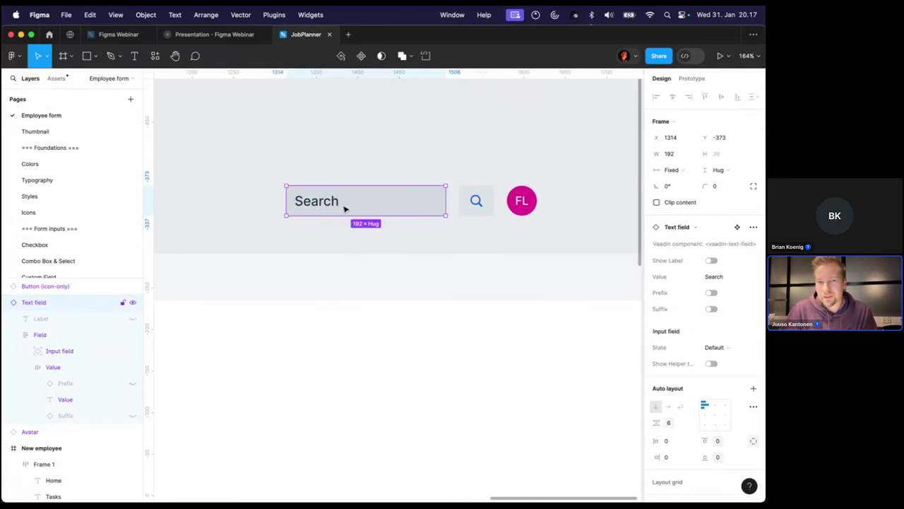
{"action": "double_click", "coordinate": [326, 201]}
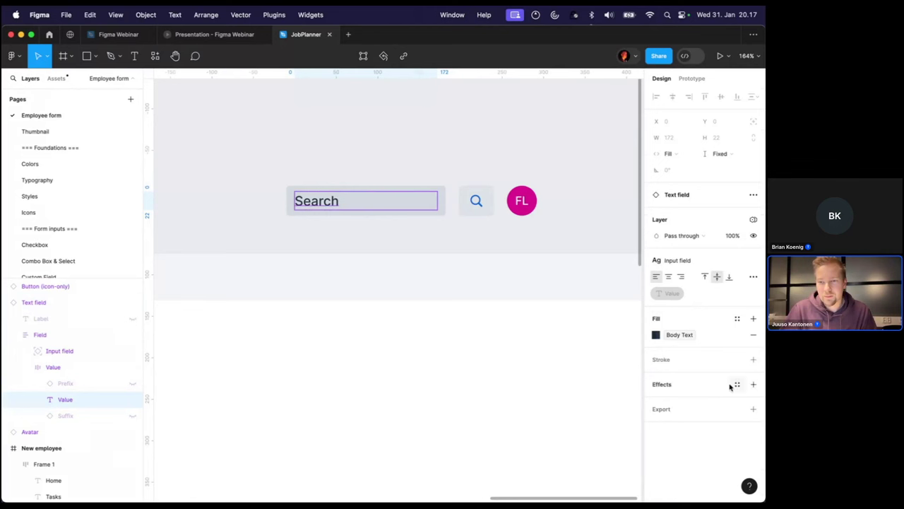
{"action": "left_click", "coordinate": [657, 336]}
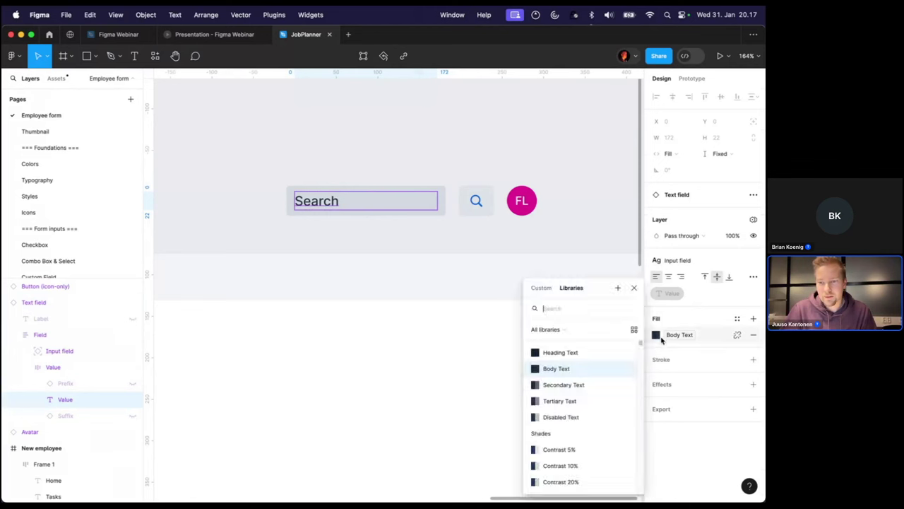
{"action": "left_click", "coordinate": [571, 401]}
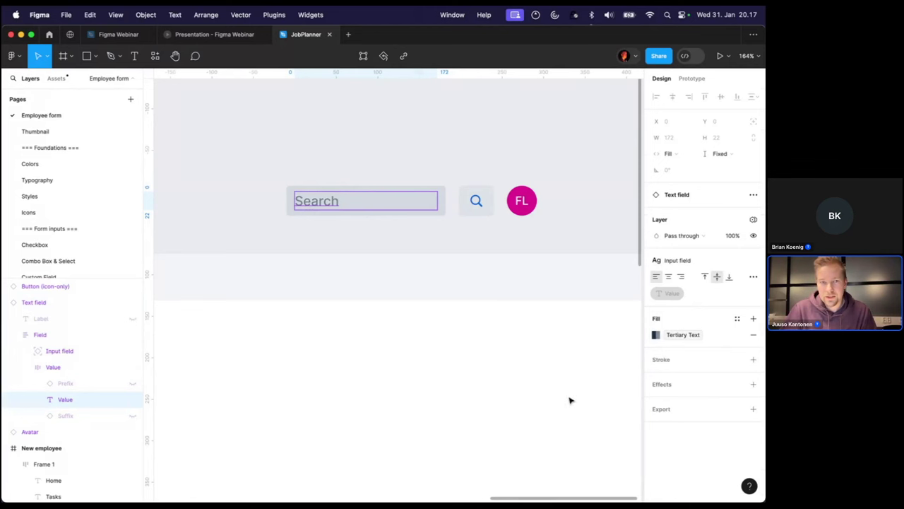
{"action": "left_click", "coordinate": [381, 170]}
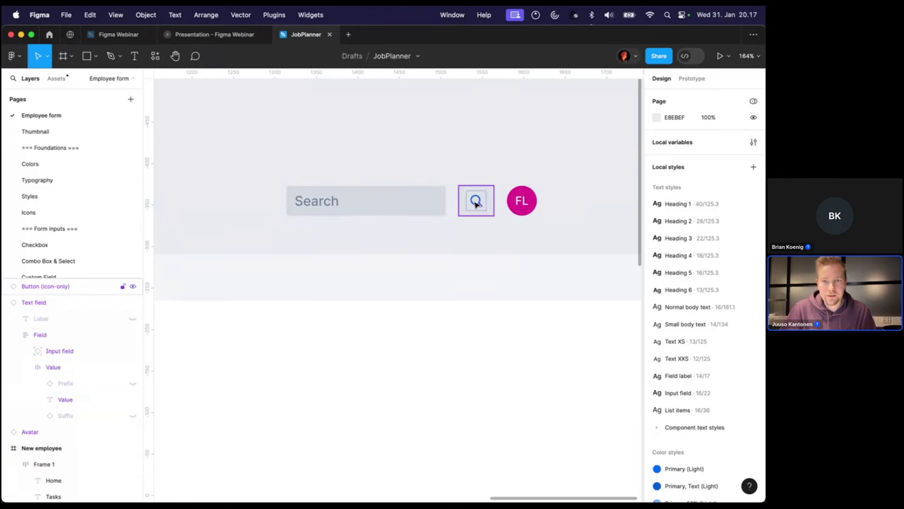
Enable the text field's suffix and swap the suffix instance to the Search icon
{"action": "double_click", "coordinate": [476, 202]}
{"action": "double_click", "coordinate": [398, 201]}
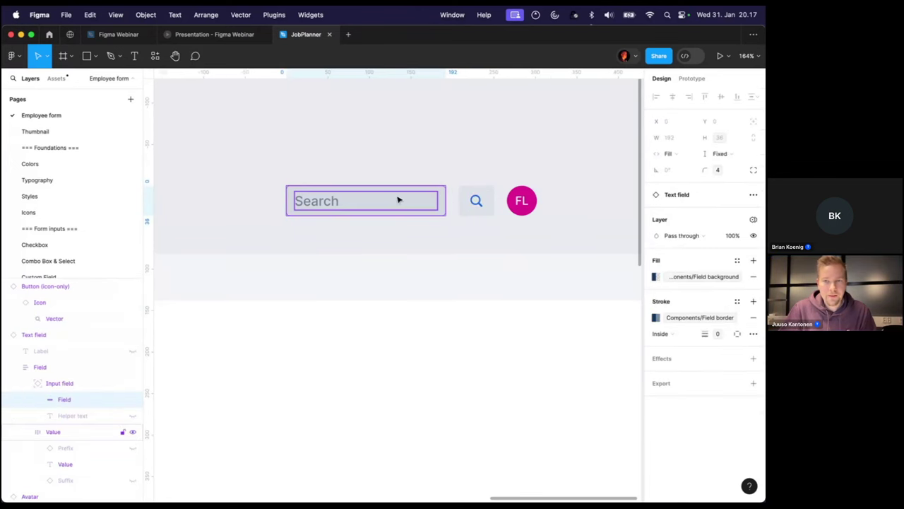
{"action": "left_click", "coordinate": [388, 204]}
{"action": "left_click", "coordinate": [43, 336]}
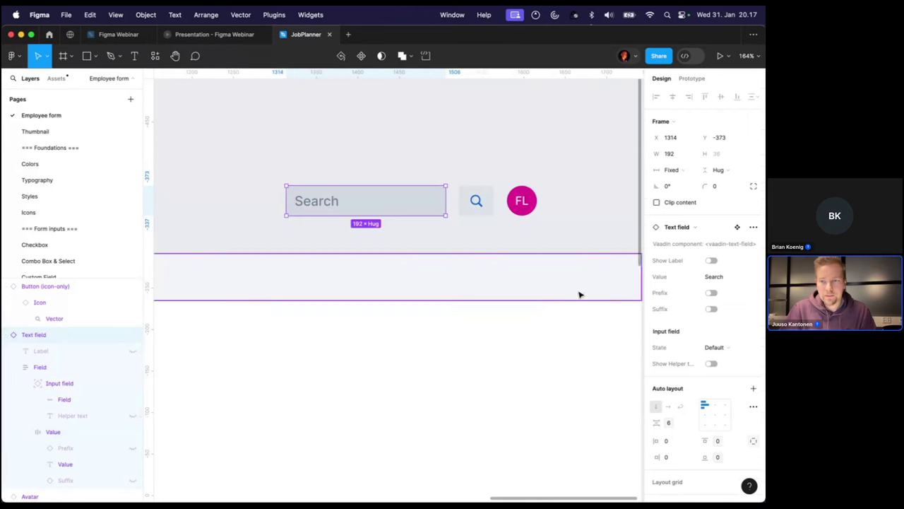
{"action": "left_click", "coordinate": [711, 310]}
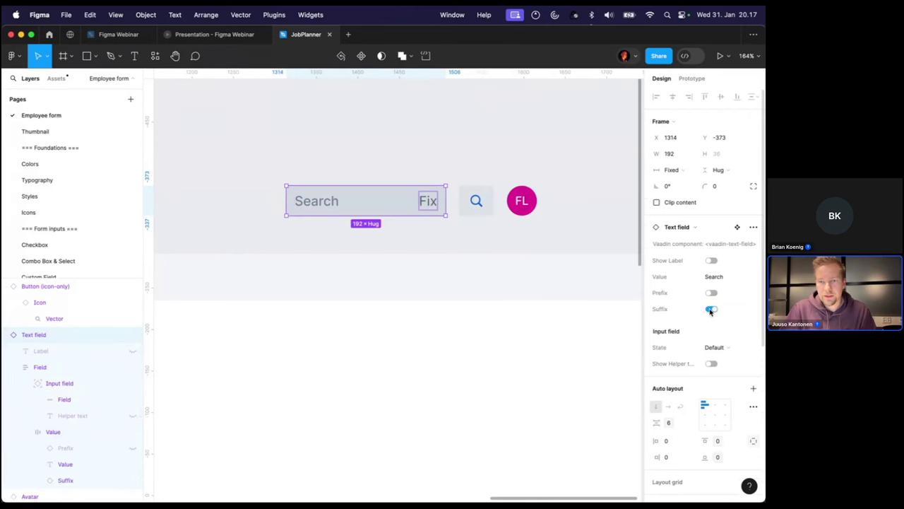
{"action": "double_click", "coordinate": [428, 200]}
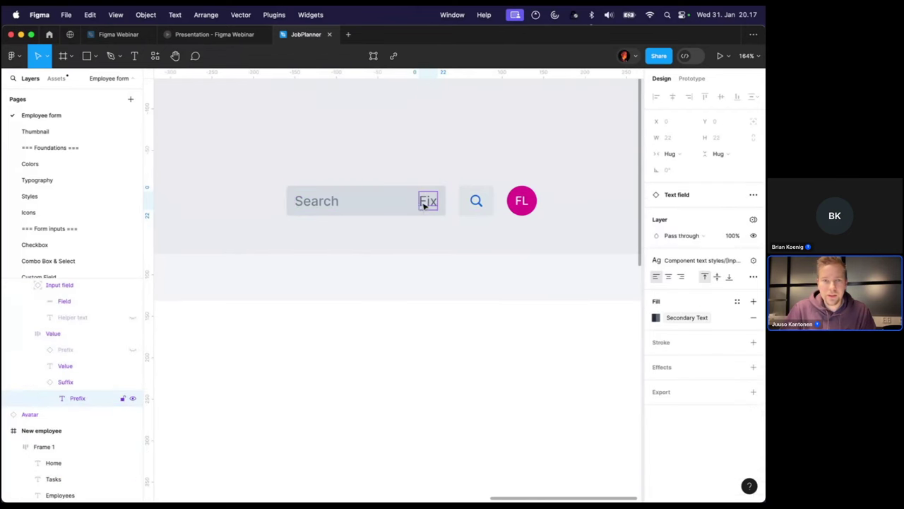
{"action": "left_click", "coordinate": [65, 382]}
{"action": "left_click", "coordinate": [689, 215]}
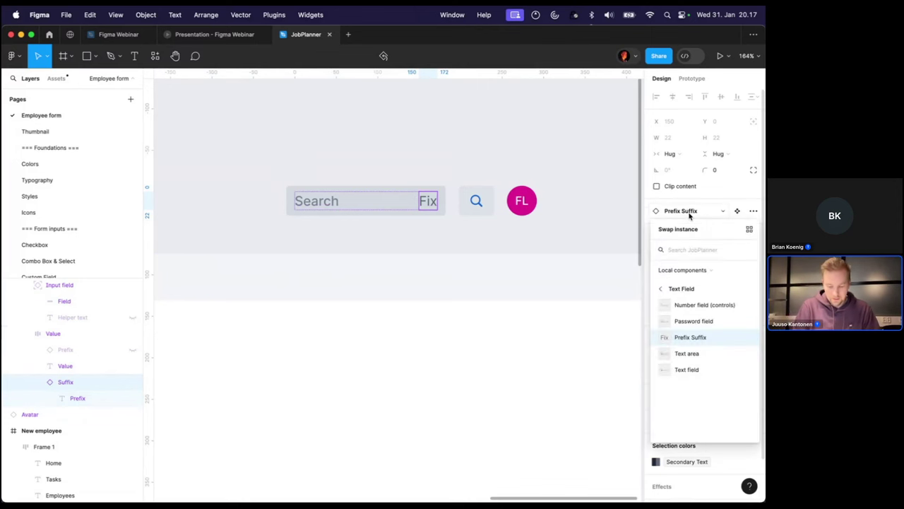
{"action": "type", "text": "search"}
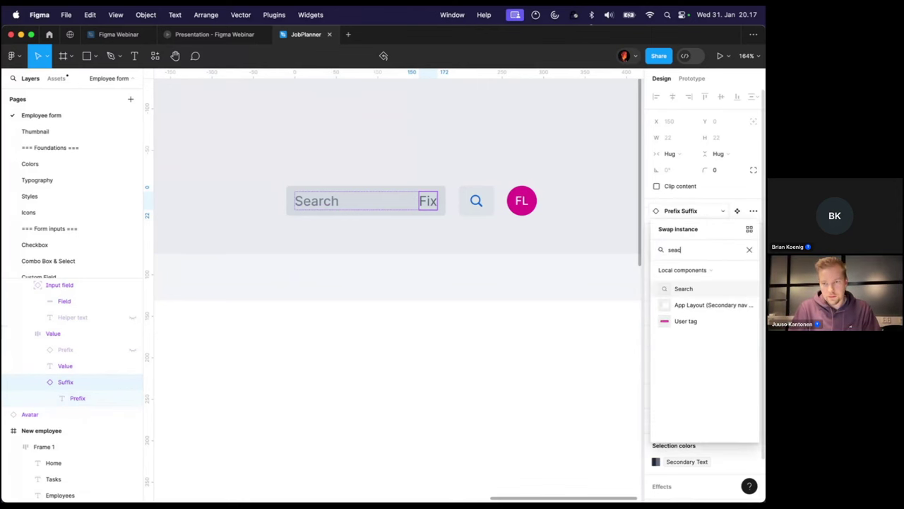
{"action": "key", "text": "Return"}
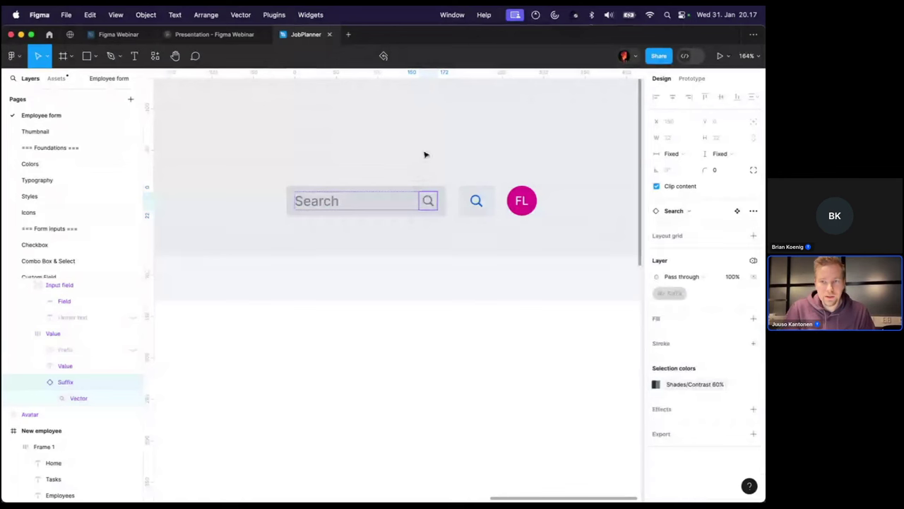
{"action": "left_click", "coordinate": [427, 160]}
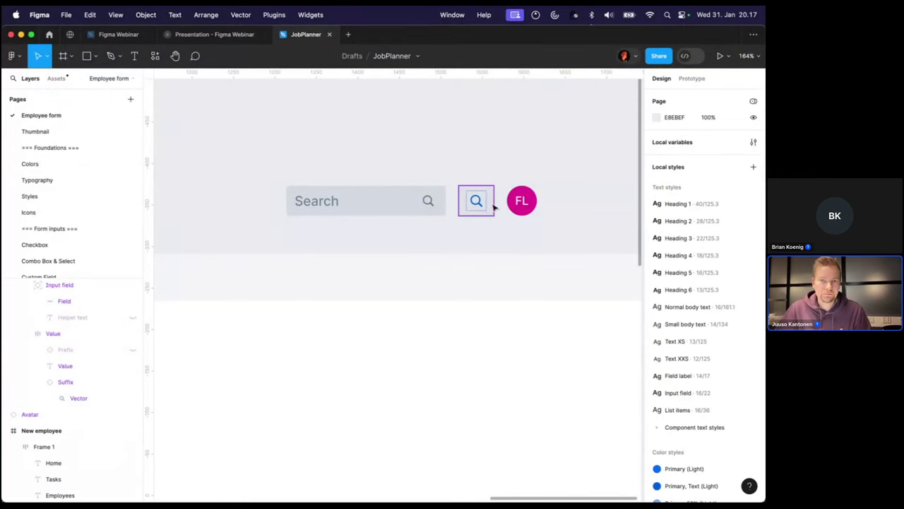
Swap the icon-only button's icon from Search to Bell
{"action": "left_click", "coordinate": [483, 204]}
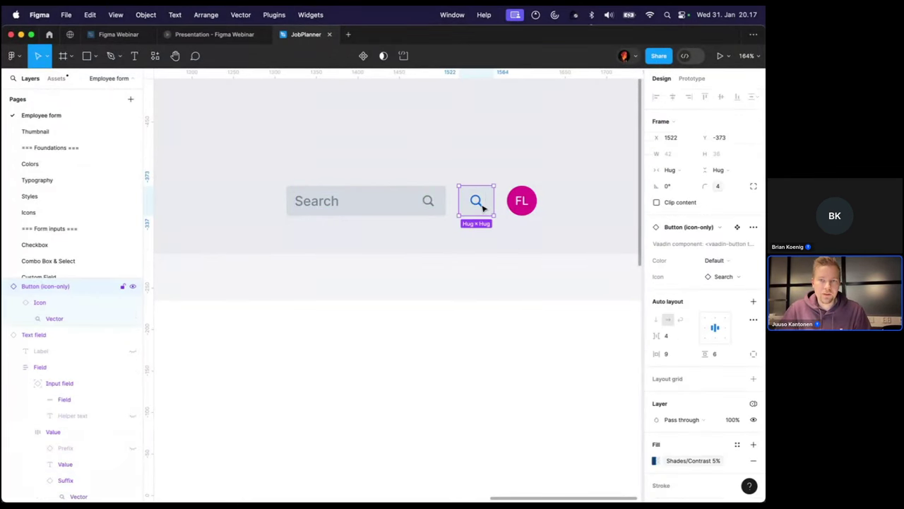
{"action": "left_click", "coordinate": [31, 308]}
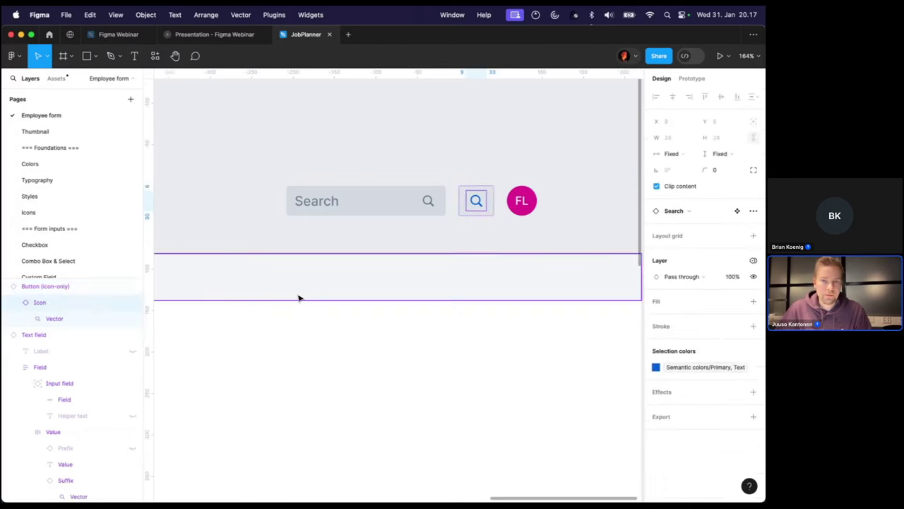
{"action": "left_click", "coordinate": [678, 212]}
{"action": "type", "text": "bell"}
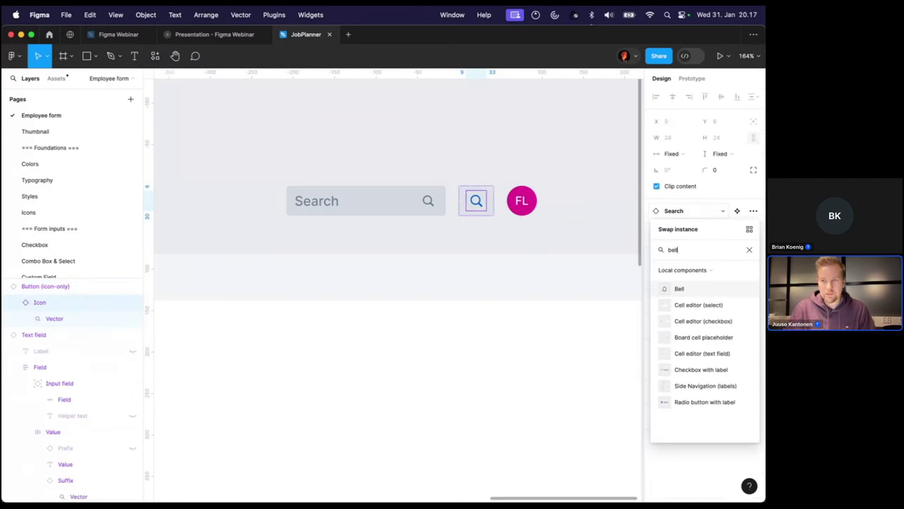
{"action": "left_click", "coordinate": [711, 292]}
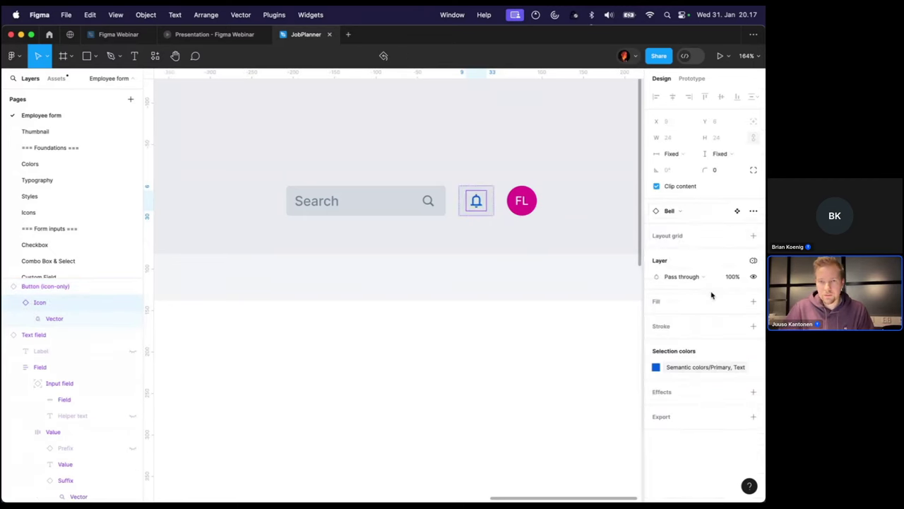
{"action": "left_click", "coordinate": [469, 133]}
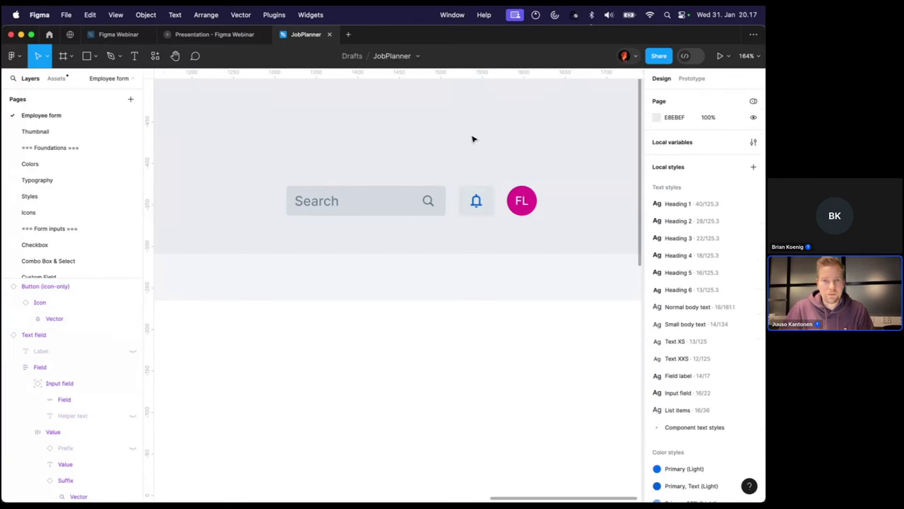
{"action": "left_click", "coordinate": [519, 203]}
{"action": "left_click", "coordinate": [476, 202], "text": "shift"}
Move the search field, bell button and avatar onto the New employee top bar
{"action": "left_click", "coordinate": [427, 204], "text": "shift"}
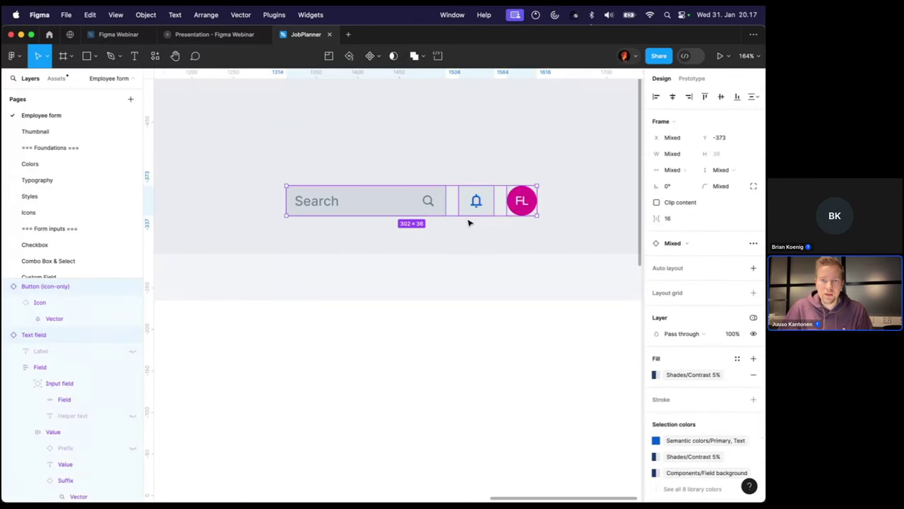
{"action": "left_click_drag", "start_coordinate": [414, 208], "coordinate": [452, 285]}
{"action": "scroll", "coordinate": [440, 284], "scroll_direction": "right", "scroll_amount": 3}
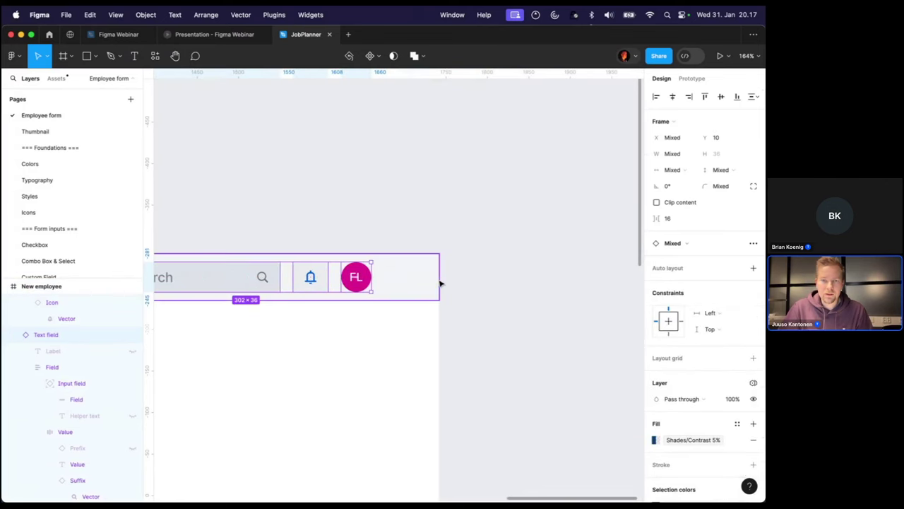
{"action": "left_click_drag", "start_coordinate": [360, 290], "coordinate": [426, 299]}
{"action": "scroll", "coordinate": [426, 299], "scroll_direction": "left", "scroll_amount": 5}
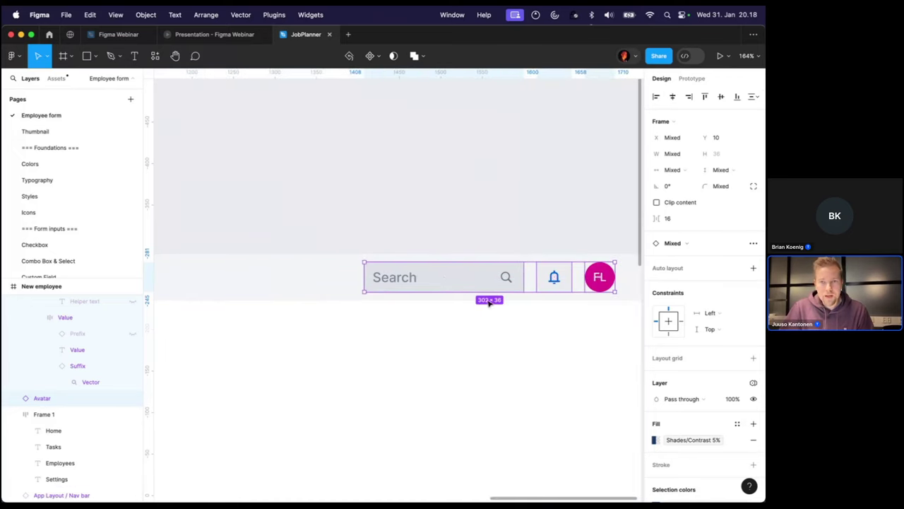
Wrap the three items in auto layout with an 8 gap and nudge the group right
{"action": "left_click", "coordinate": [753, 270]}
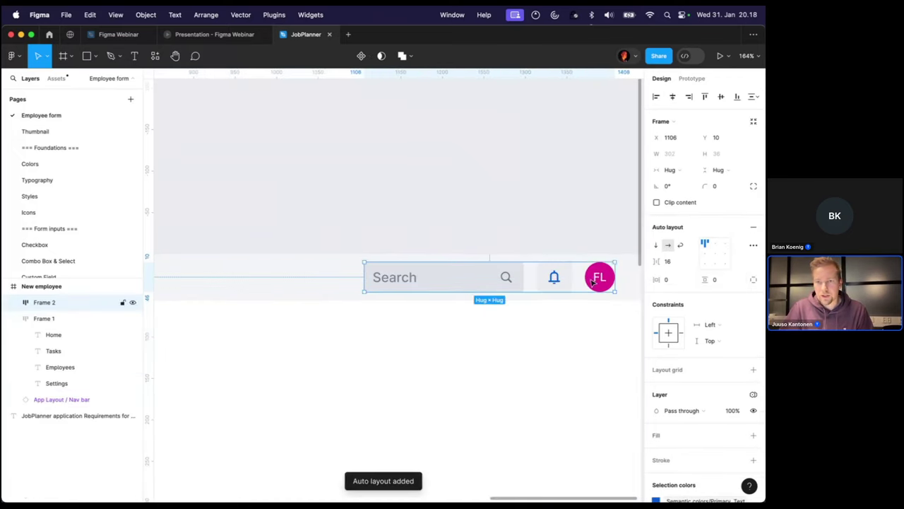
{"action": "left_click", "coordinate": [671, 263]}
{"action": "type", "text": "8"}
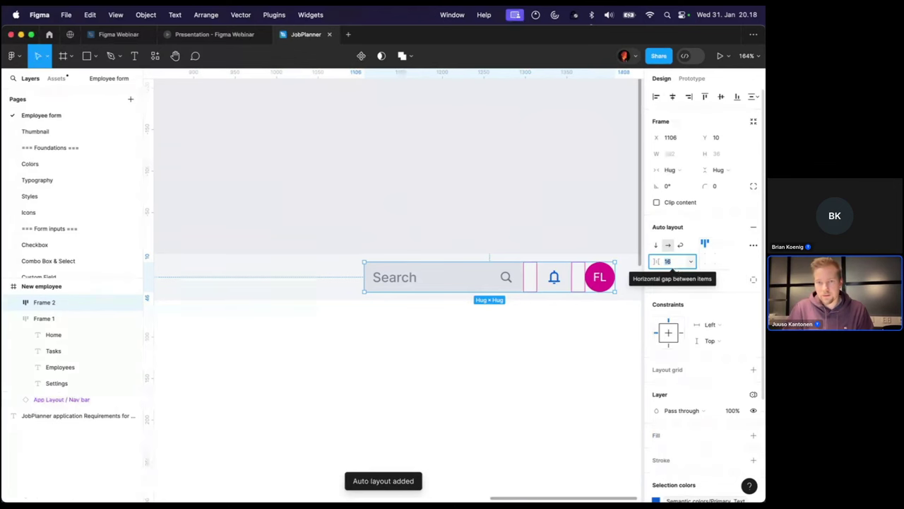
{"action": "key", "text": "Return"}
{"action": "scroll", "coordinate": [541, 295], "scroll_direction": "right", "scroll_amount": 3}
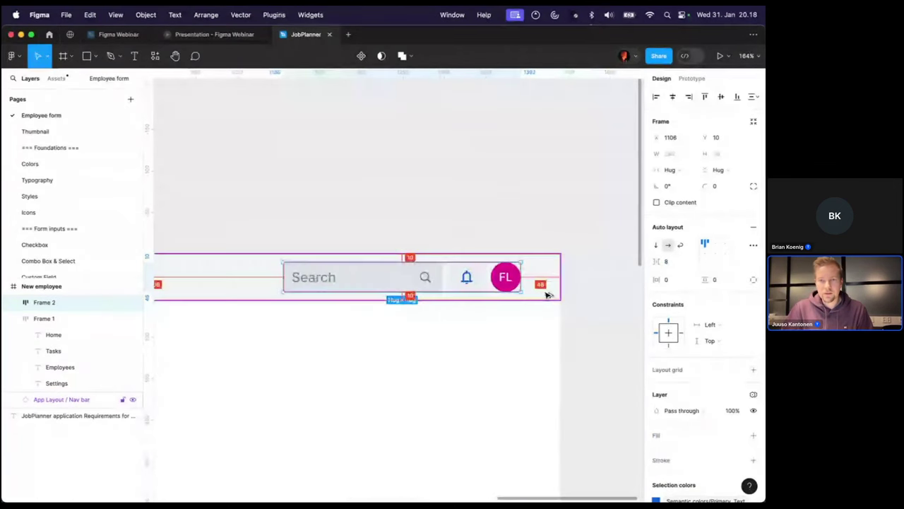
{"action": "key", "text": "shift+Right"}
{"action": "key", "text": "Right"}
{"action": "key", "text": "Right"}
{"action": "key", "text": "Right"}
{"action": "key", "text": "Right"}
{"action": "key", "text": "Right"}
{"action": "key", "text": "Right"}
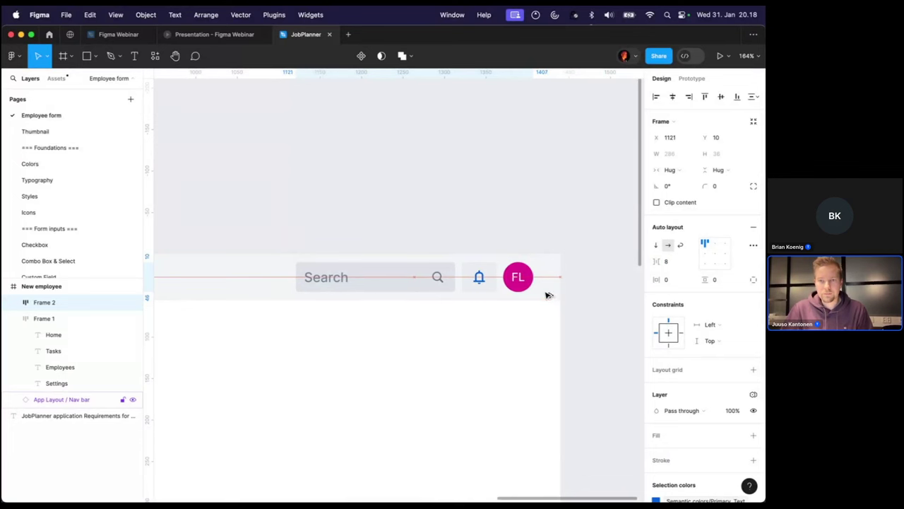
{"action": "left_click", "coordinate": [511, 216]}
{"action": "scroll", "coordinate": [514, 225], "scroll_direction": "down", "scroll_amount": 8}
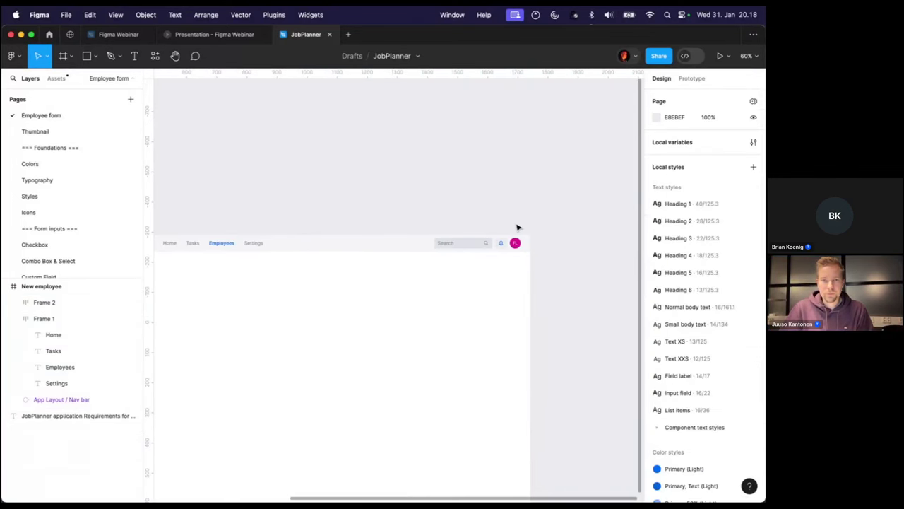
Rename the page-links frame (Frame 1) in the Nav bar to 'nav'
{"action": "scroll", "coordinate": [493, 222], "scroll_direction": "up", "scroll_amount": 2}
{"action": "scroll", "coordinate": [491, 220], "scroll_direction": "down", "scroll_amount": 4}
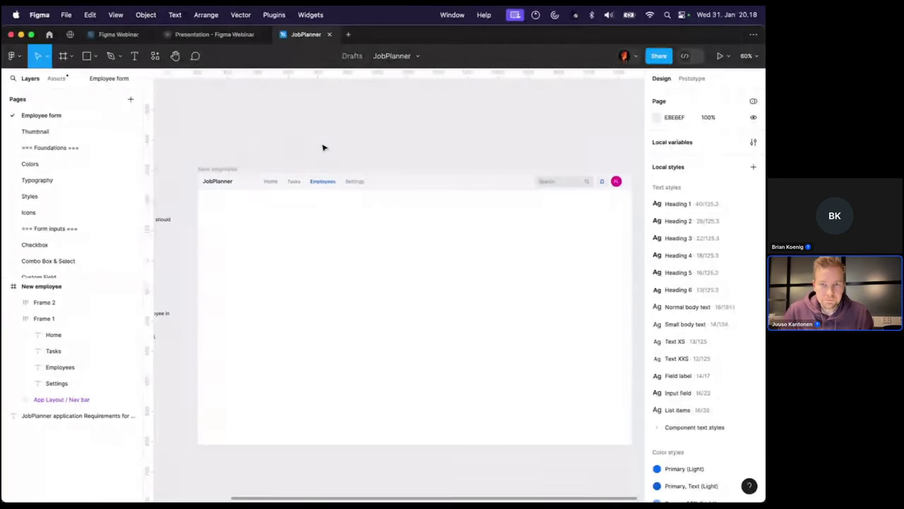
{"action": "left_click", "coordinate": [218, 181]}
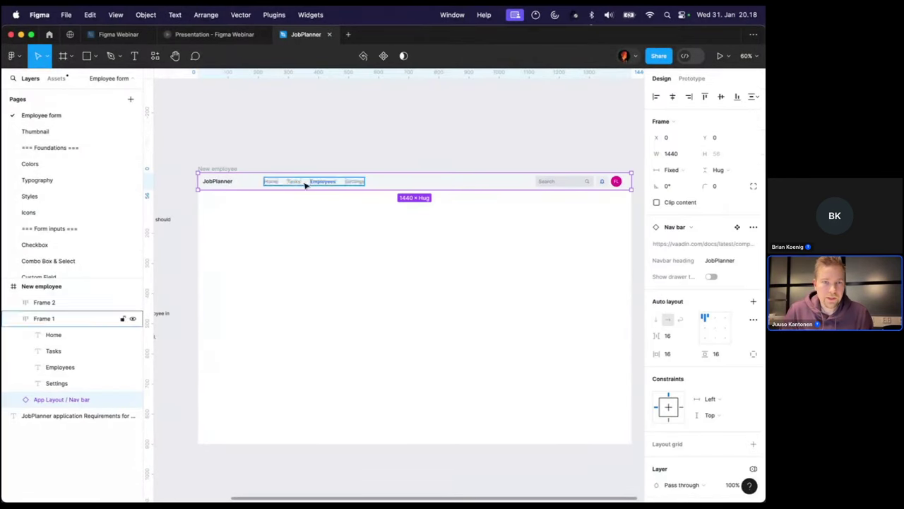
{"action": "left_click", "coordinate": [9, 318]}
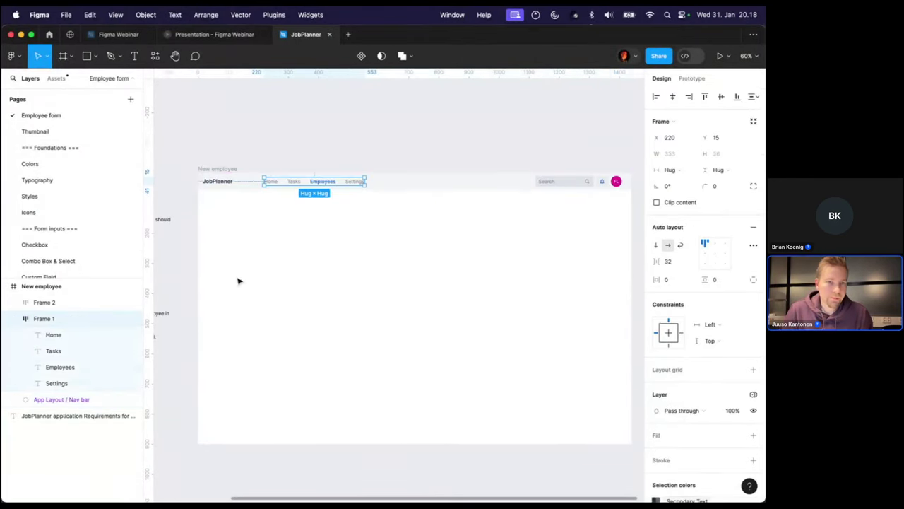
{"action": "left_click", "coordinate": [14, 319]}
{"action": "double_click", "coordinate": [48, 319]}
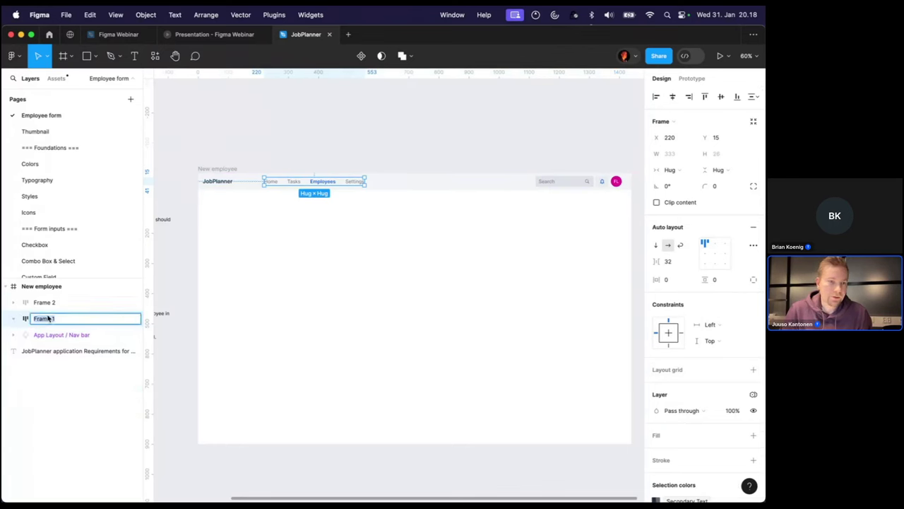
{"action": "type", "text": "nav"}
{"action": "key", "text": "Return"}
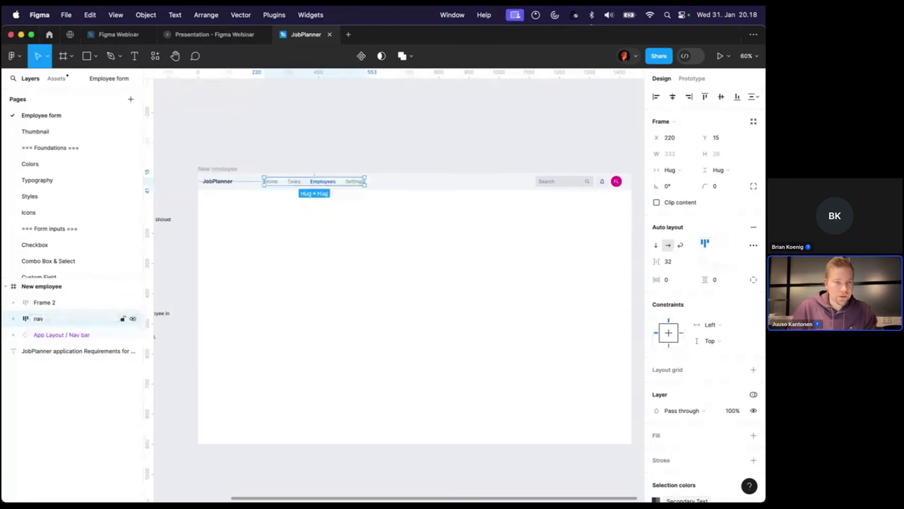
Rename Frame 2, holding search, bell and avatar, to 'secondary'
{"action": "double_click", "coordinate": [48, 302]}
{"action": "type", "text": "secondar"}
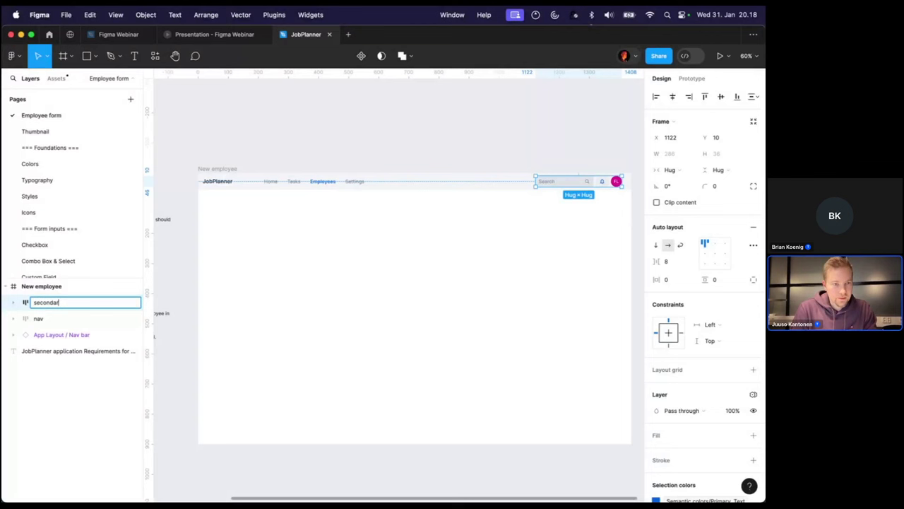
{"action": "type", "text": "y"}
{"action": "key", "text": "Return"}
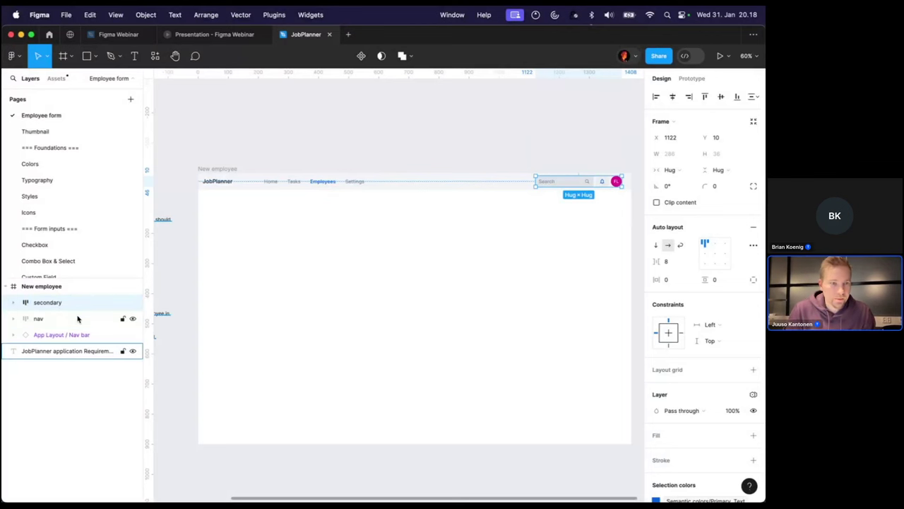
{"action": "left_click", "coordinate": [55, 333], "text": "shift"}
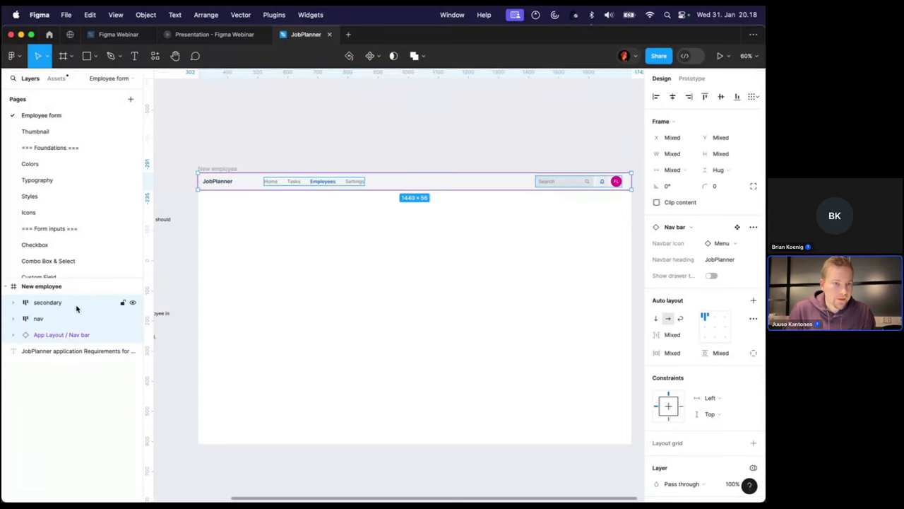
Turn the selected navigation bar layers into a component named 'App header'
{"action": "right_click", "coordinate": [60, 315]}
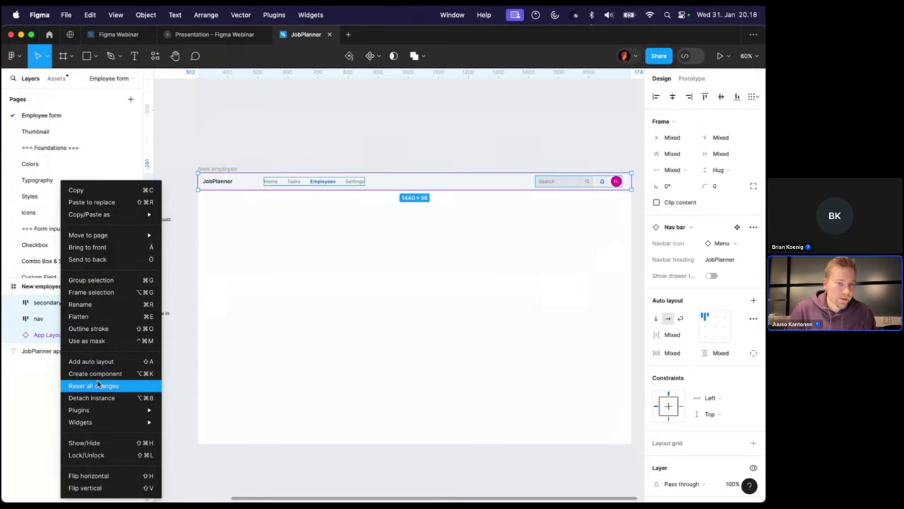
{"action": "left_click", "coordinate": [97, 377]}
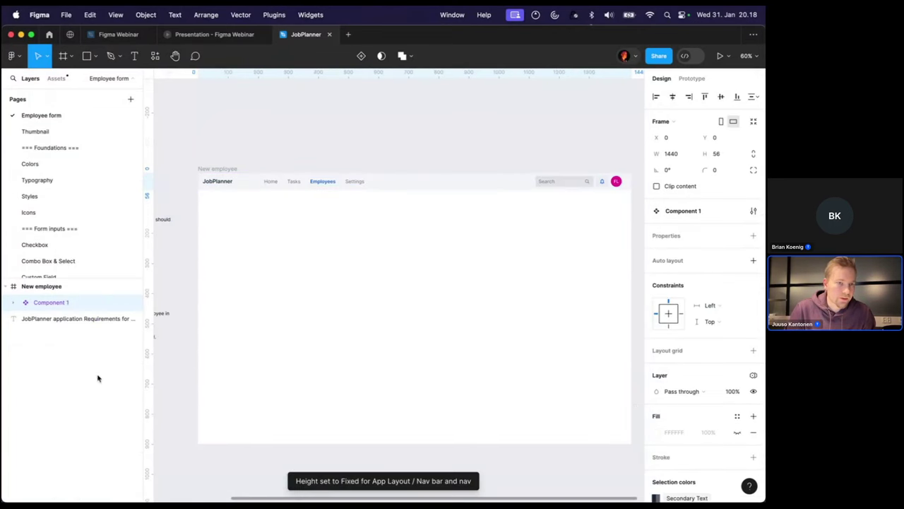
{"action": "double_click", "coordinate": [53, 304]}
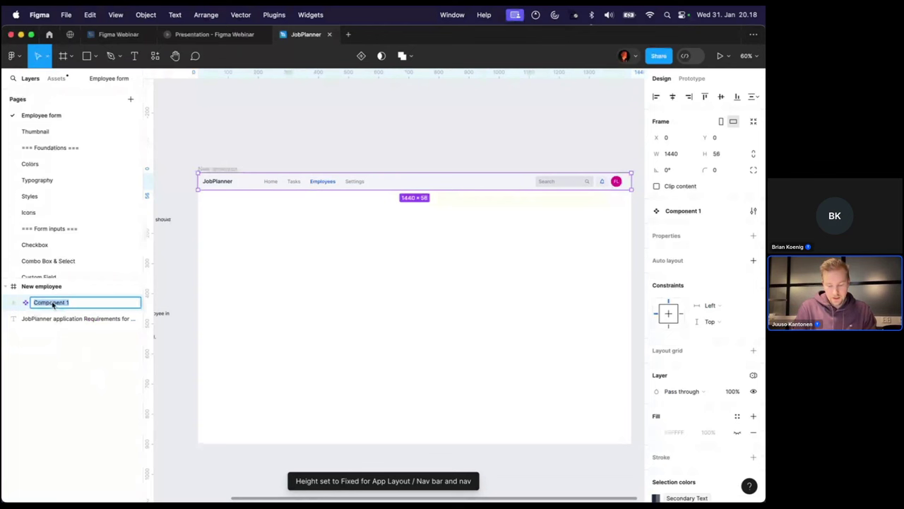
{"action": "type", "text": "App"}
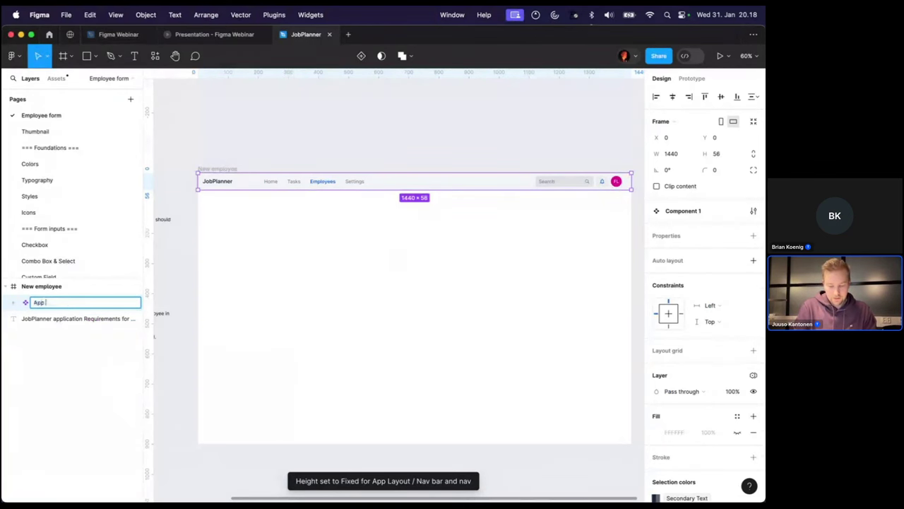
{"action": "type", "text": " header"}
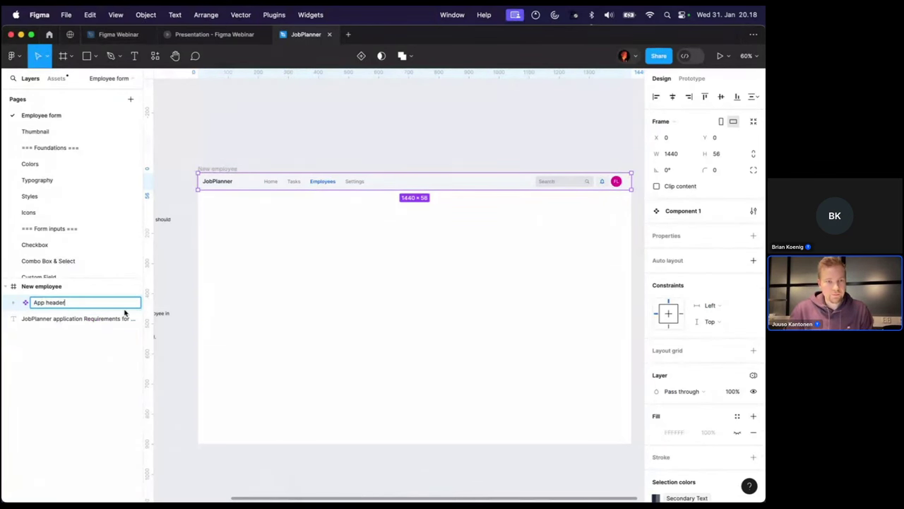
{"action": "left_click", "coordinate": [79, 316]}
Duplicate App header and move the copy above the New employee frame, aligned to its left edge
{"action": "left_click", "coordinate": [79, 304]}
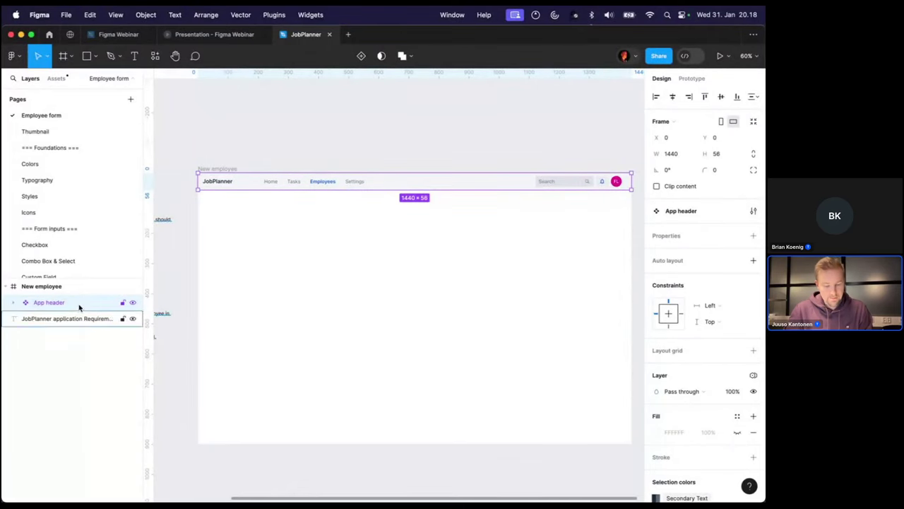
{"action": "key", "text": "super+d"}
{"action": "left_click", "coordinate": [61, 318]}
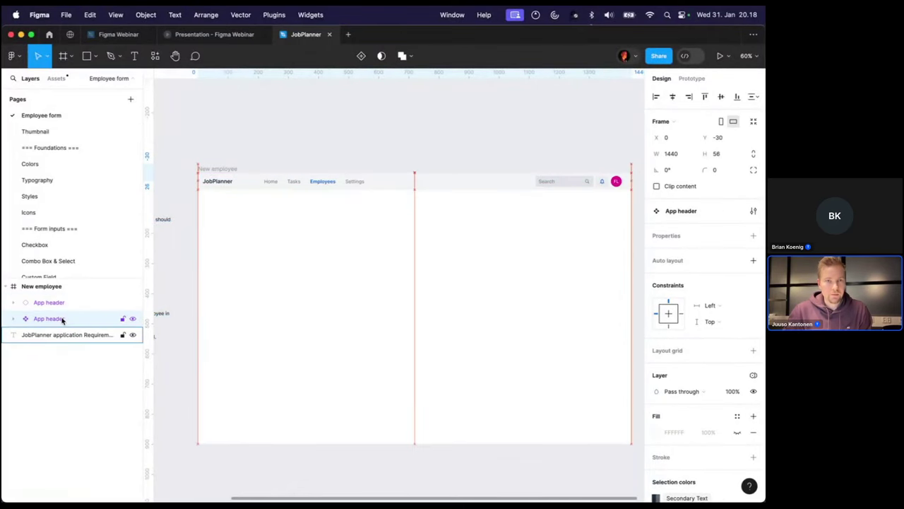
{"action": "left_click_drag", "start_coordinate": [246, 177], "coordinate": [243, 132]}
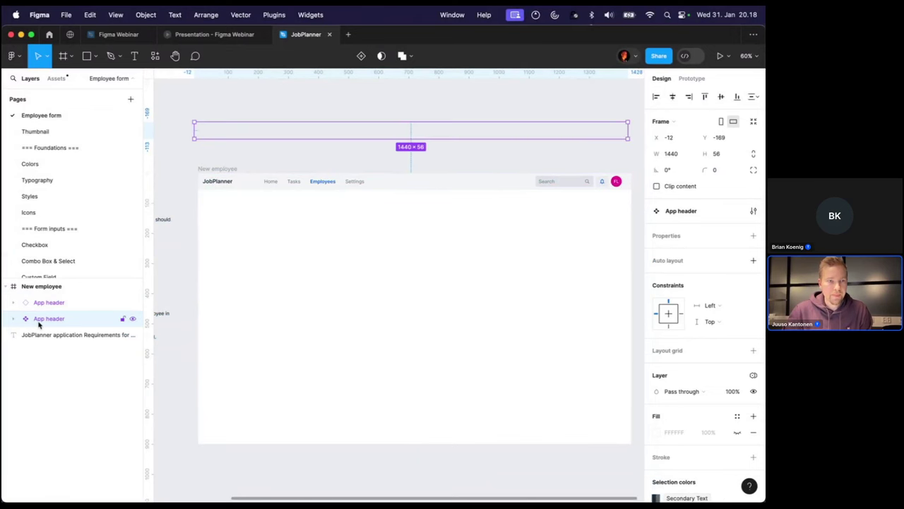
{"action": "left_click_drag", "start_coordinate": [39, 323], "coordinate": [41, 283]}
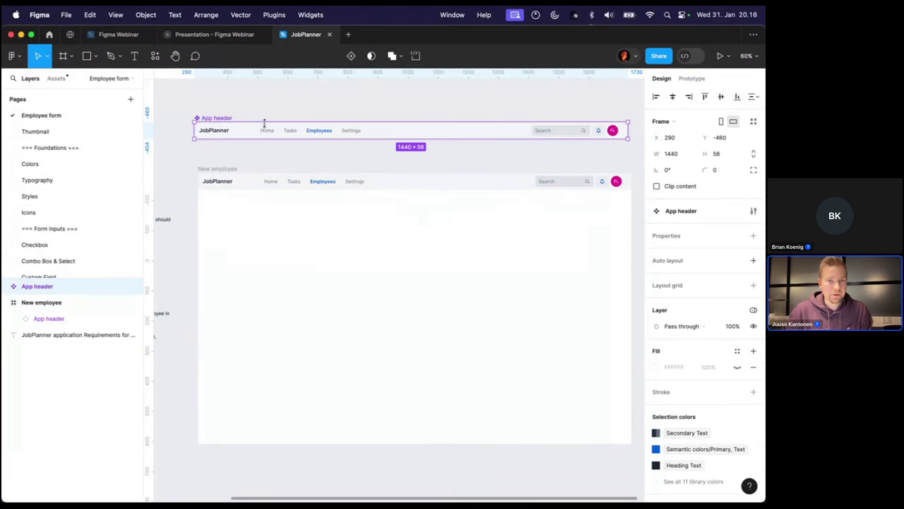
{"action": "left_click_drag", "start_coordinate": [264, 123], "coordinate": [270, 121]}
{"action": "scroll", "coordinate": [276, 121], "scroll_direction": "down", "scroll_amount": 1}
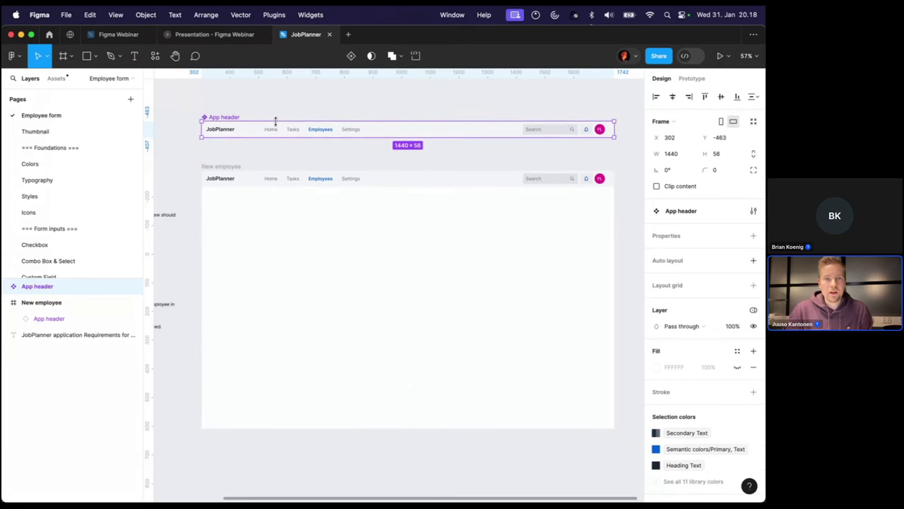
{"action": "scroll", "coordinate": [276, 122], "scroll_direction": "up", "scroll_amount": 2}
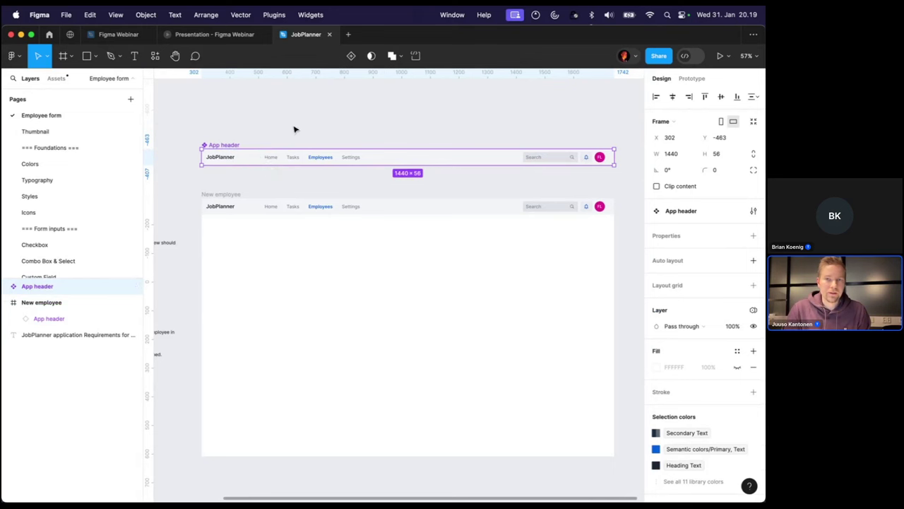
Test-edit the Settings label text inside App header, then undo the change
{"action": "left_click", "coordinate": [356, 158], "text": "super"}
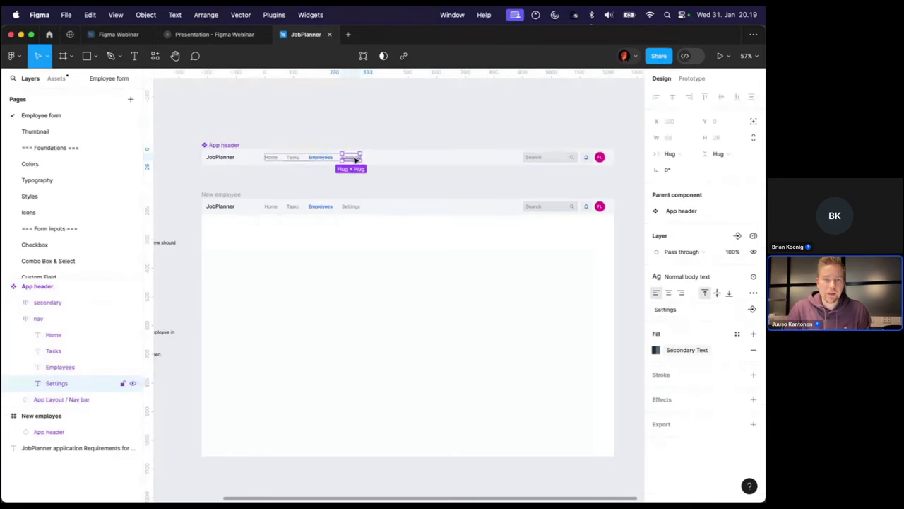
{"action": "double_click", "coordinate": [356, 158]}
{"action": "type", "text": "dasdasdasdad"}
{"action": "key", "text": "Escape"}
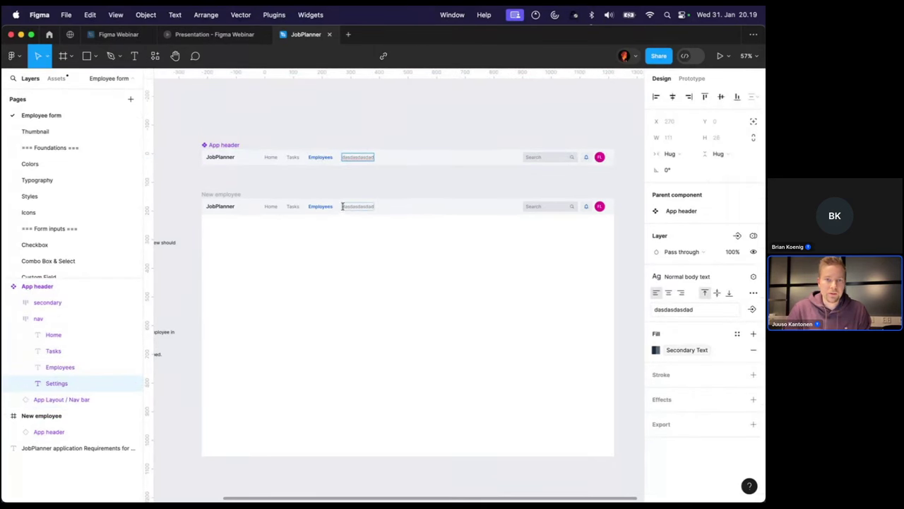
{"action": "key", "text": "super+z"}
{"action": "left_click", "coordinate": [373, 132]}
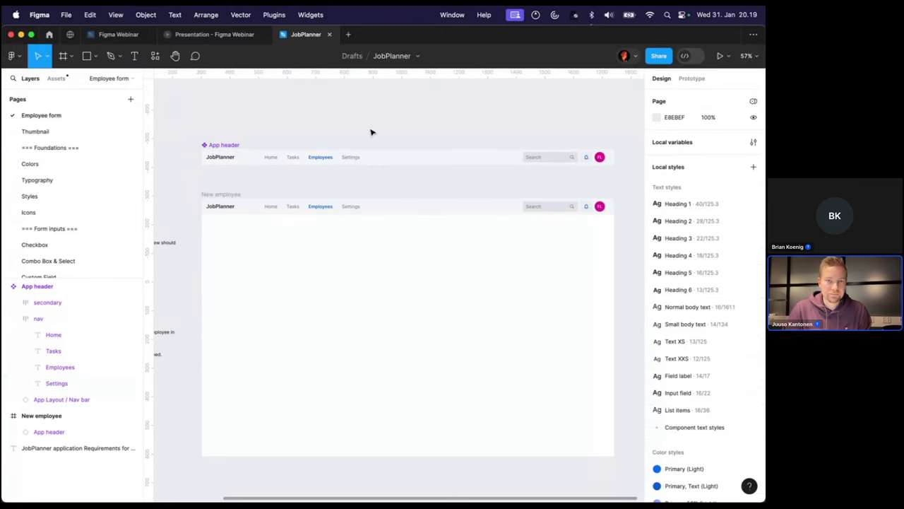
{"action": "scroll", "coordinate": [372, 134], "scroll_direction": "down", "scroll_amount": 1}
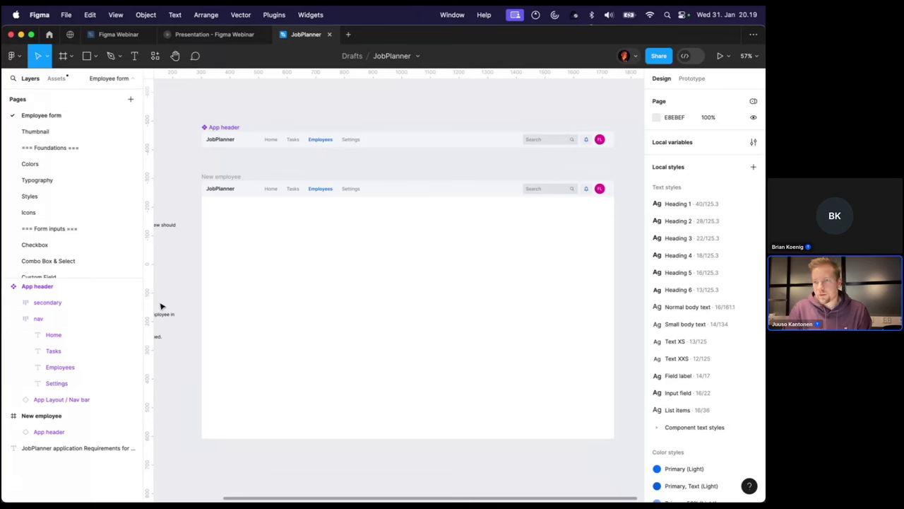
{"action": "scroll", "coordinate": [283, 316], "scroll_direction": "left", "scroll_amount": 3}
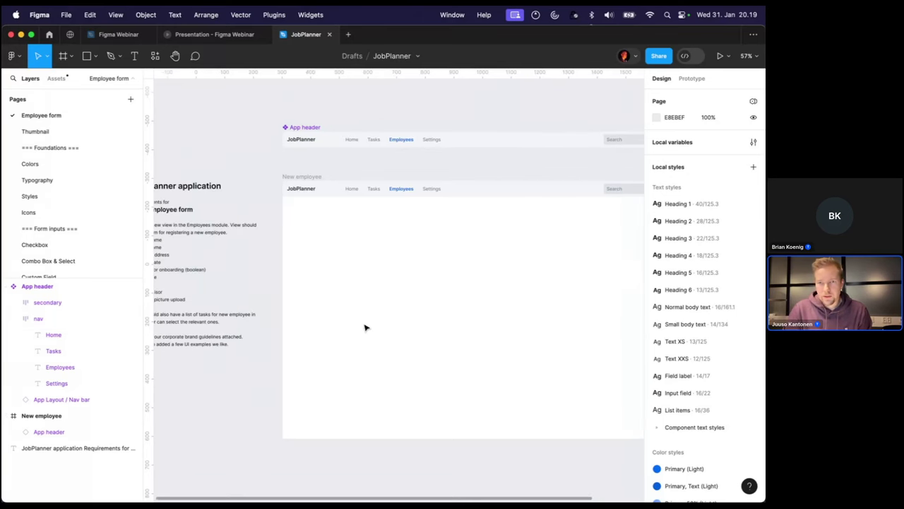
Place a Text field component, found by searching 'text' in Assets, left of the requirements text
{"action": "scroll", "coordinate": [365, 327], "scroll_direction": "left", "scroll_amount": 3}
{"action": "scroll", "coordinate": [343, 309], "scroll_direction": "up", "scroll_amount": 5}
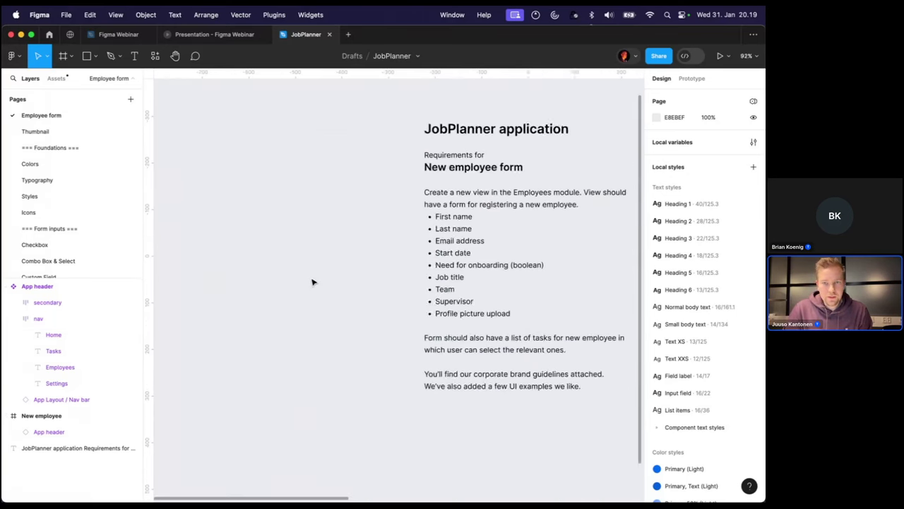
{"action": "scroll", "coordinate": [313, 282], "scroll_direction": "right", "scroll_amount": 2}
{"action": "scroll", "coordinate": [308, 281], "scroll_direction": "up", "scroll_amount": 1}
{"action": "scroll", "coordinate": [309, 280], "scroll_direction": "right", "scroll_amount": 2}
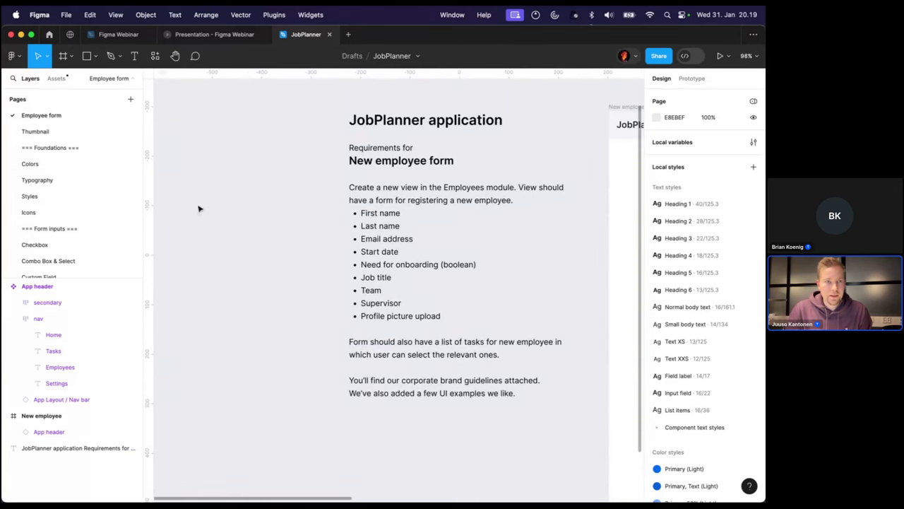
{"action": "left_click", "coordinate": [56, 78]}
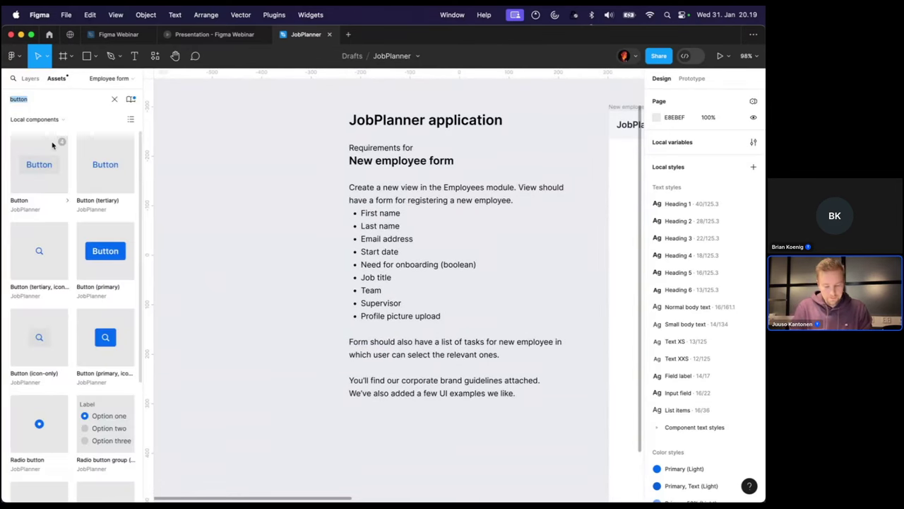
{"action": "type", "text": "text"}
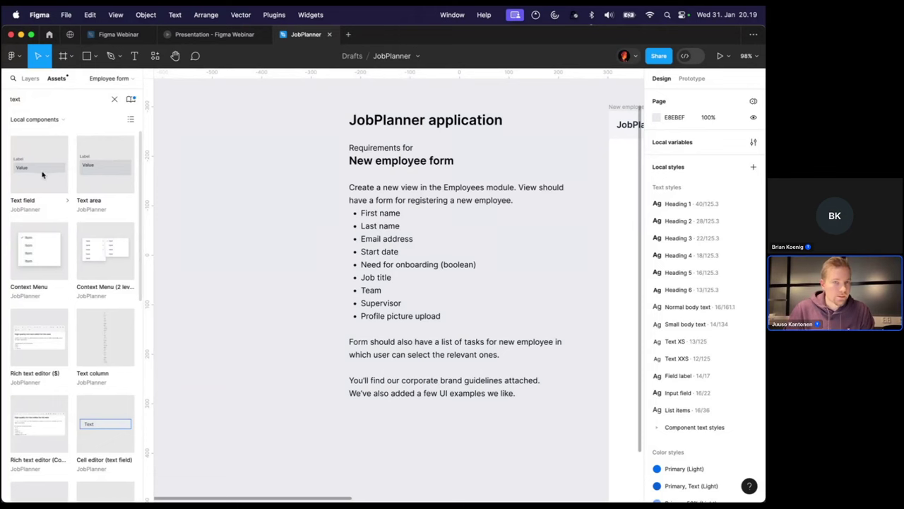
{"action": "left_click_drag", "start_coordinate": [42, 175], "coordinate": [186, 173]}
Stack copies of the Text field below the first one by repeated duplication
{"action": "scroll", "coordinate": [244, 202], "scroll_direction": "left", "scroll_amount": 3}
{"action": "scroll", "coordinate": [252, 204], "scroll_direction": "right", "scroll_amount": 2}
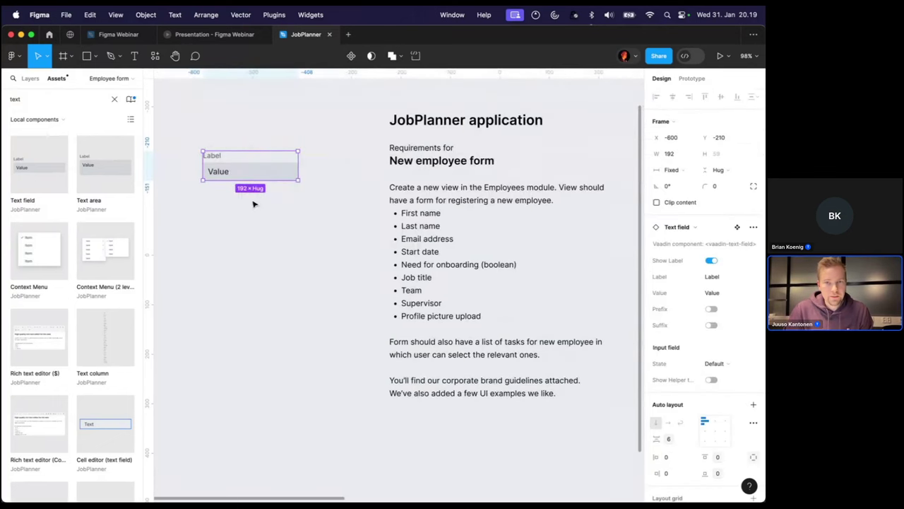
{"action": "left_click_drag", "start_coordinate": [223, 171], "coordinate": [255, 210]}
{"action": "key", "text": "super+d"}
{"action": "key", "text": "super+d"}
{"action": "key", "text": "super+d"}
{"action": "key", "text": "super+d"}
{"action": "key", "text": "super+d"}
{"action": "key", "text": "super+d"}
{"action": "key", "text": "super+d"}
{"action": "key", "text": "super+d"}
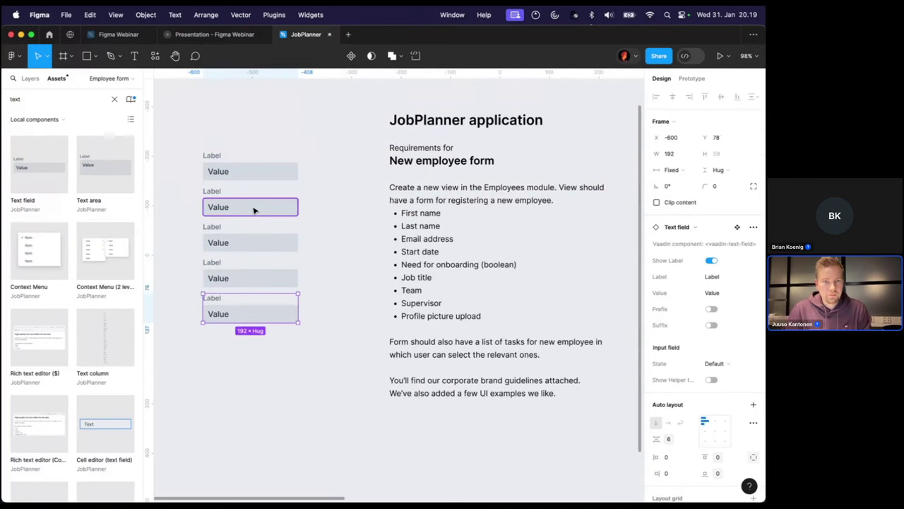
{"action": "scroll", "coordinate": [254, 209], "scroll_direction": "down", "scroll_amount": 1}
{"action": "left_click", "coordinate": [332, 250]}
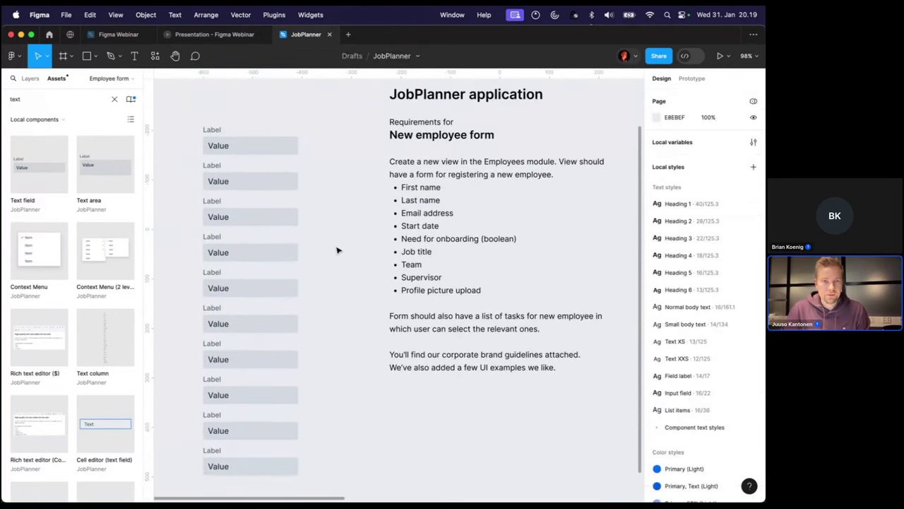
Relabel the first field 'First name' and give it a sample first-name value
{"action": "left_click", "coordinate": [258, 146]}
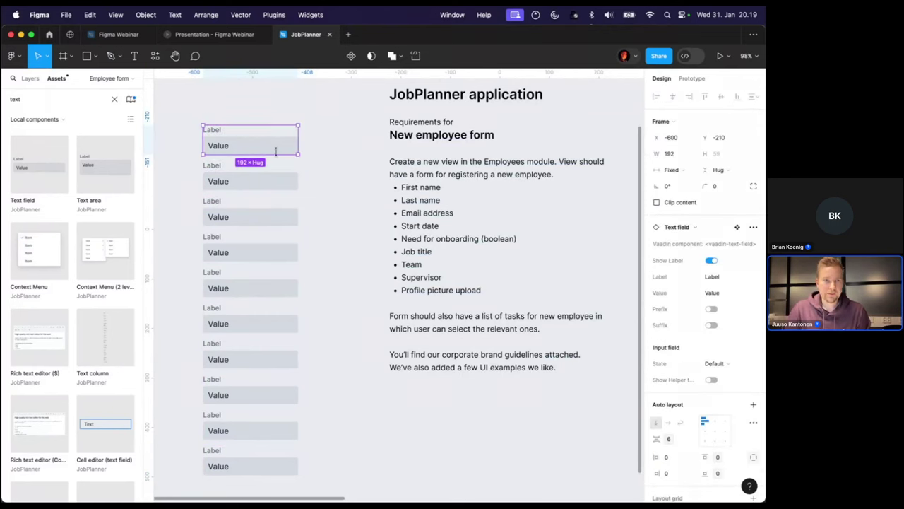
{"action": "double_click", "coordinate": [213, 134]}
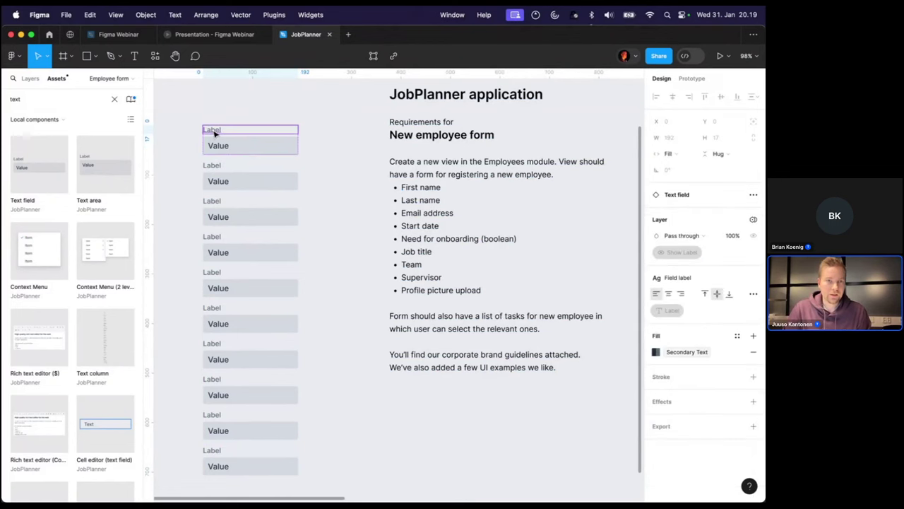
{"action": "double_click", "coordinate": [214, 133]}
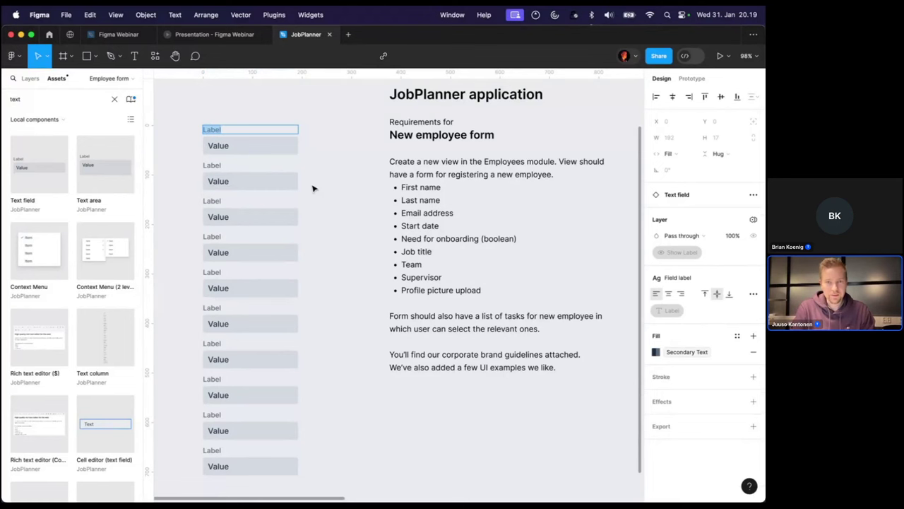
{"action": "type", "text": "Fisrt"}
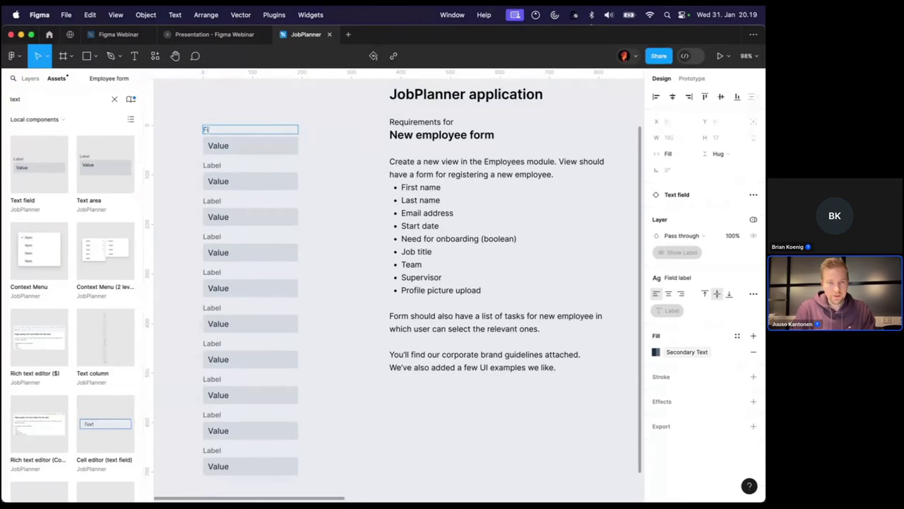
{"action": "key", "text": "BackSpace"}
{"action": "key", "text": "BackSpace"}
{"action": "key", "text": "BackSpace"}
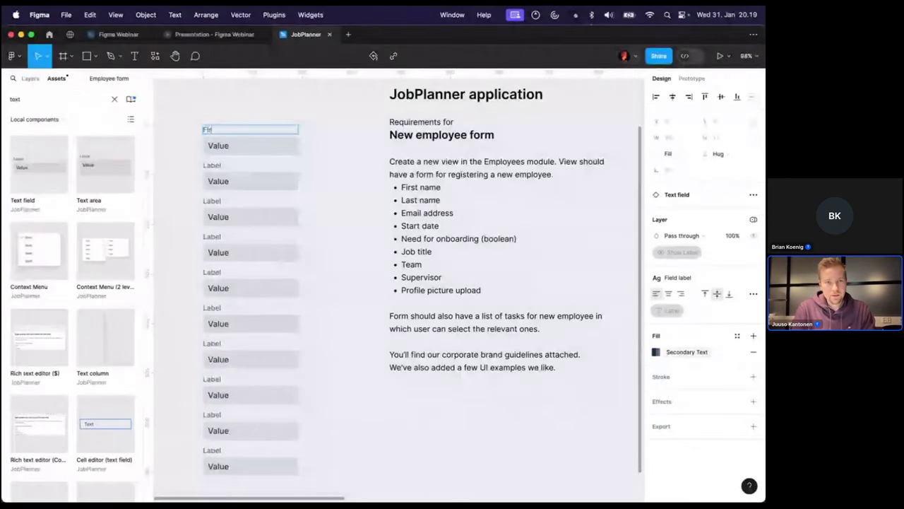
{"action": "type", "text": "rst name"}
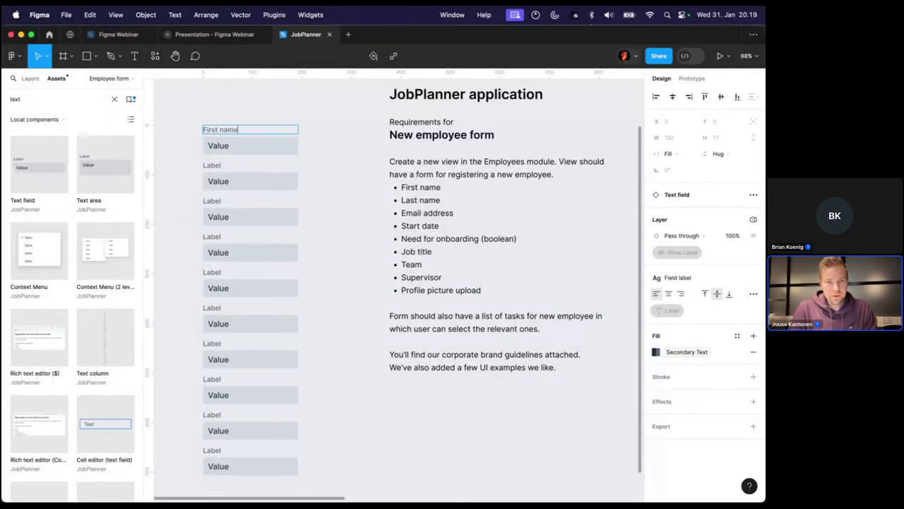
{"action": "double_click", "coordinate": [218, 146]}
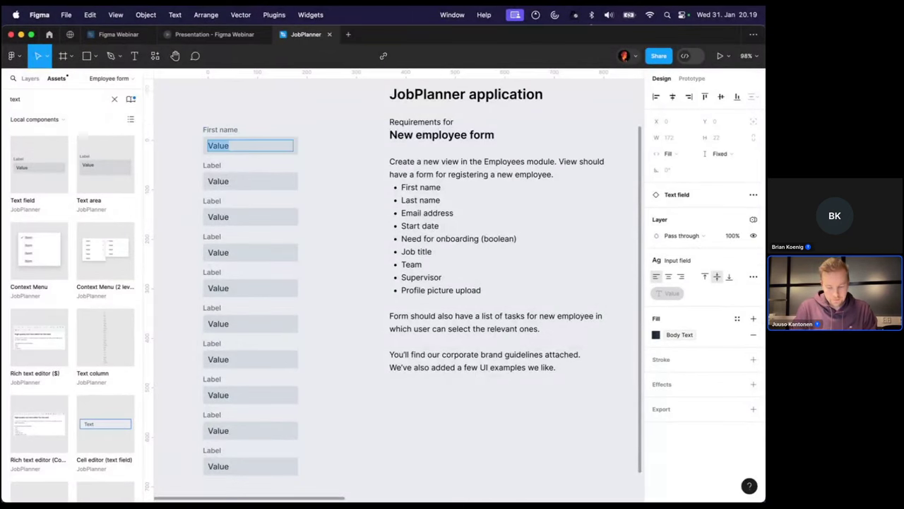
{"action": "type", "text": "John"}
Label the second field 'Last name' with a sample surname value
{"action": "double_click", "coordinate": [212, 164]}
{"action": "type", "text": "La"}
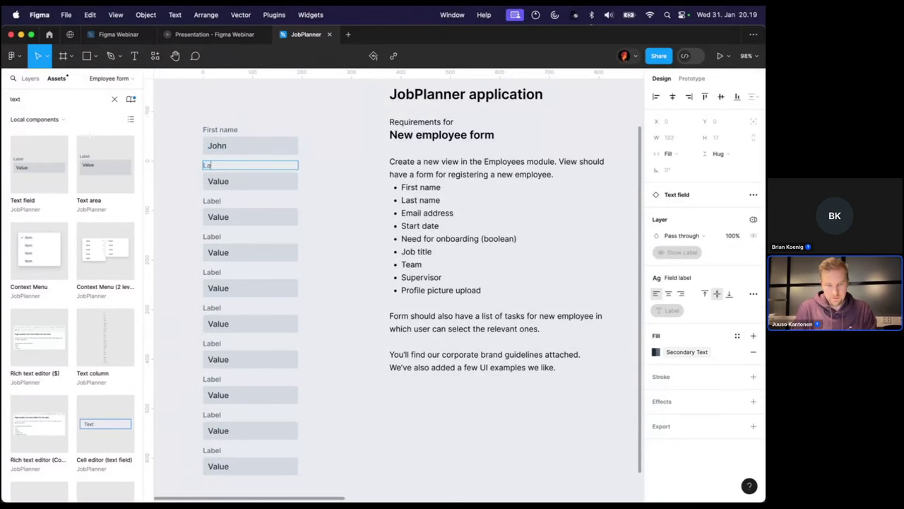
{"action": "type", "text": "st name"}
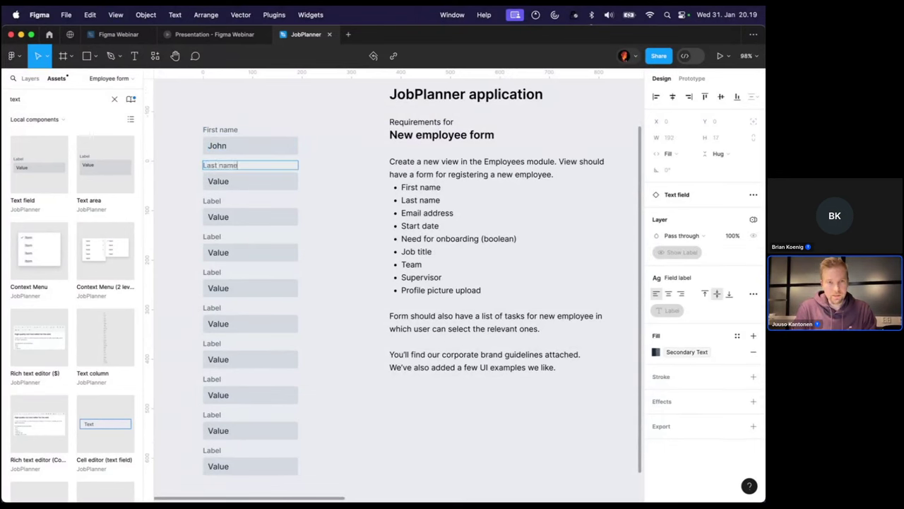
{"action": "double_click", "coordinate": [218, 181]}
{"action": "type", "text": "Doe"}
Label the third field 'Email' with a sample address and the fourth 'Start date'
{"action": "double_click", "coordinate": [211, 201]}
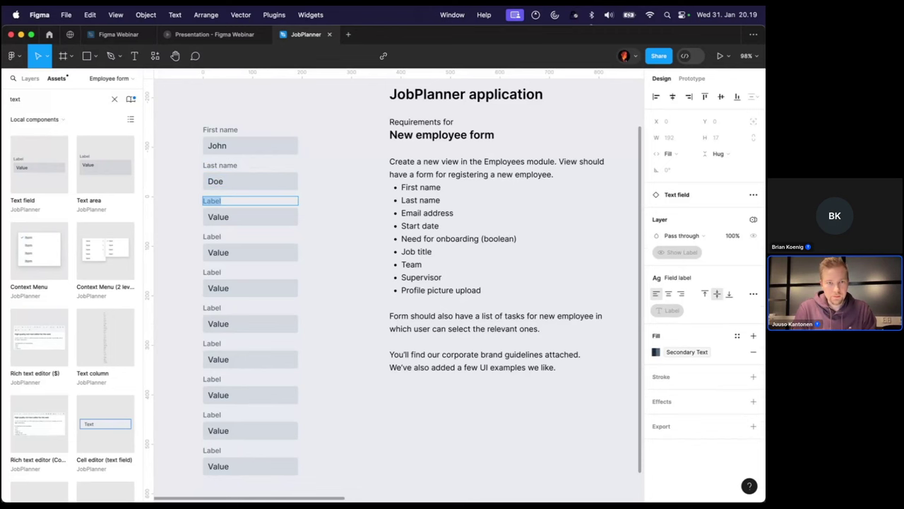
{"action": "type", "text": "Email"}
{"action": "double_click", "coordinate": [218, 217]}
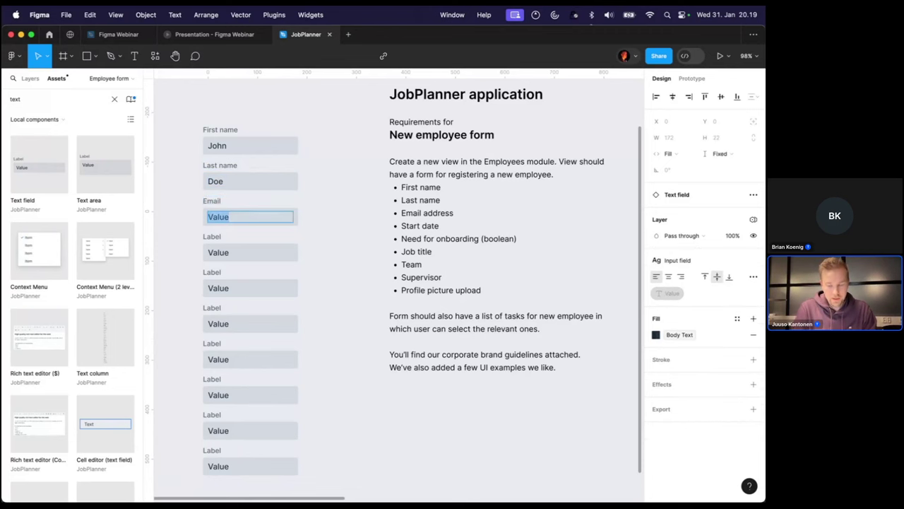
{"action": "type", "text": "john.doe@exa"}
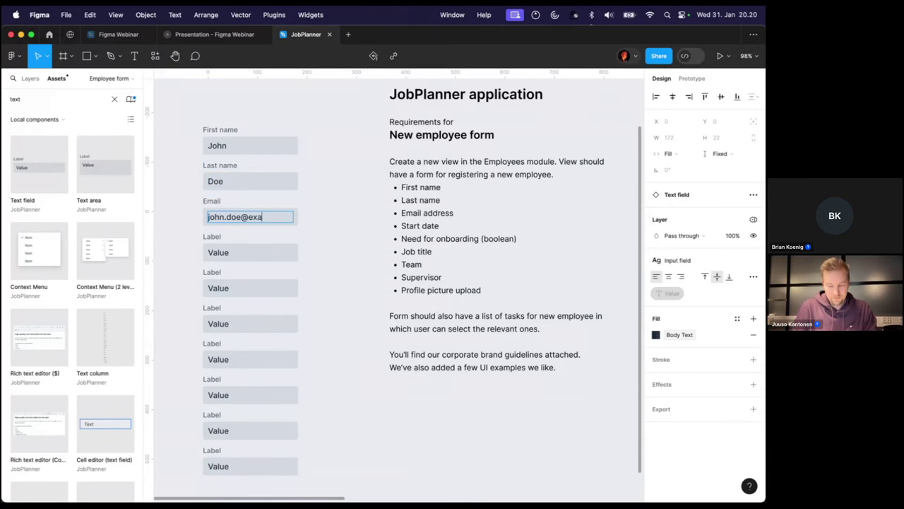
{"action": "type", "text": "mple"}
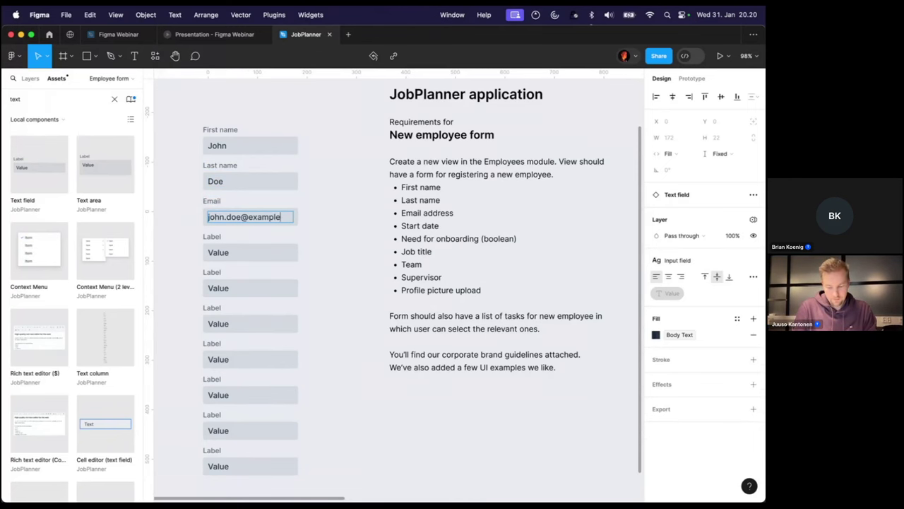
{"action": "type", "text": ".com"}
{"action": "key", "text": "Tab"}
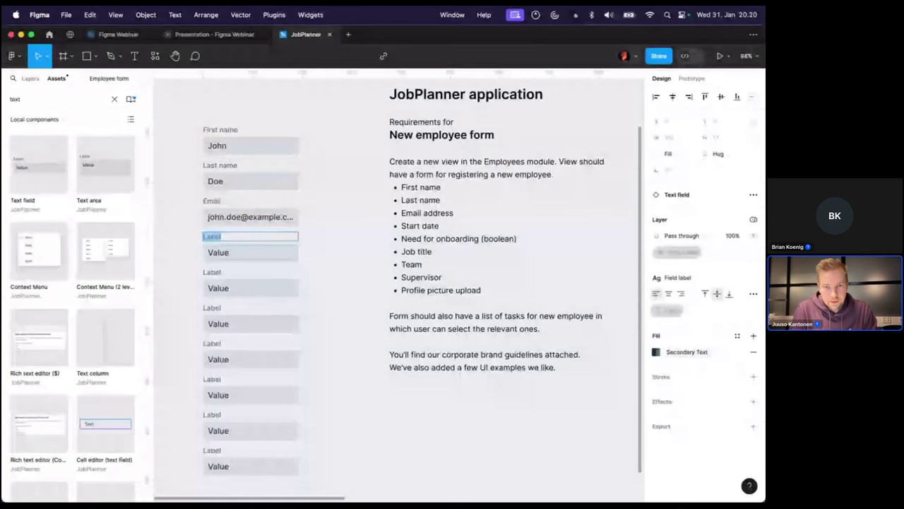
{"action": "type", "text": "Start date"}
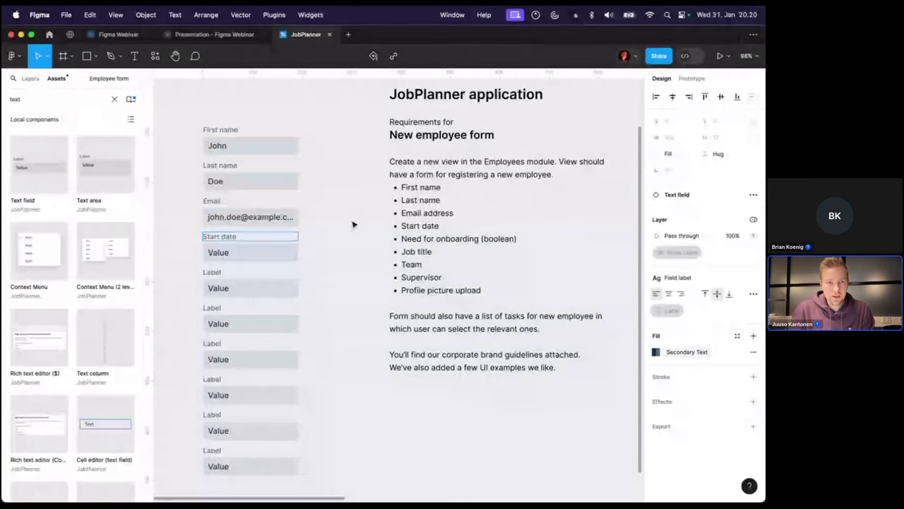
{"action": "left_click", "coordinate": [353, 225]}
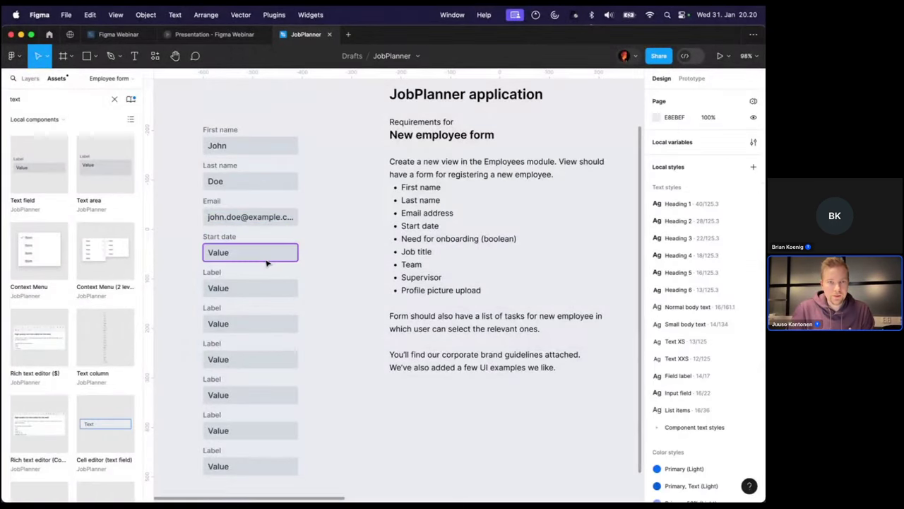
{"action": "scroll", "coordinate": [257, 244], "scroll_direction": "up", "scroll_amount": 5}
Swap the Start date field for the empty-state Date Picker component
{"action": "left_click", "coordinate": [278, 226]}
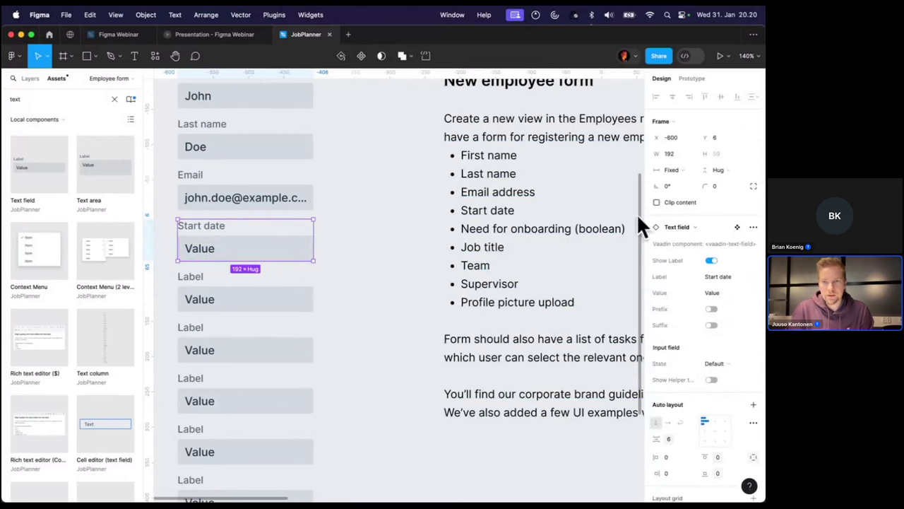
{"action": "left_click", "coordinate": [700, 234]}
{"action": "type", "text": "date"}
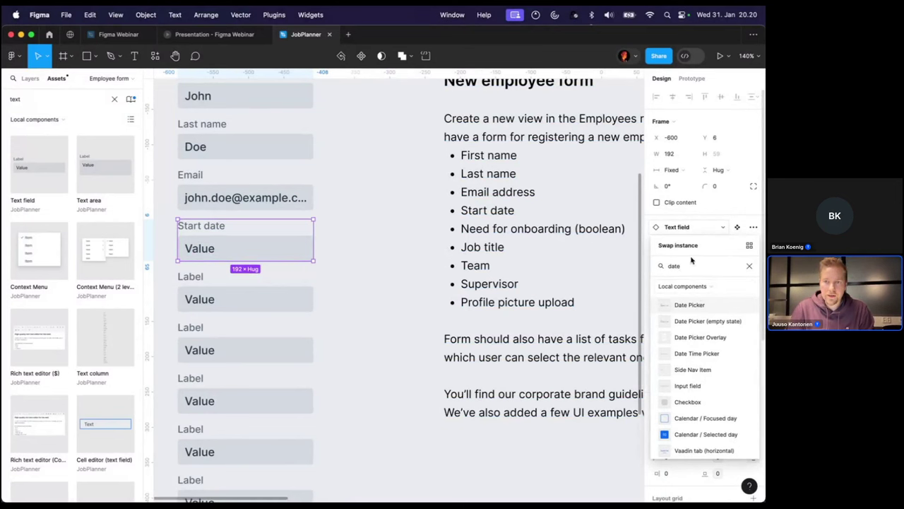
{"action": "left_click", "coordinate": [697, 224]}
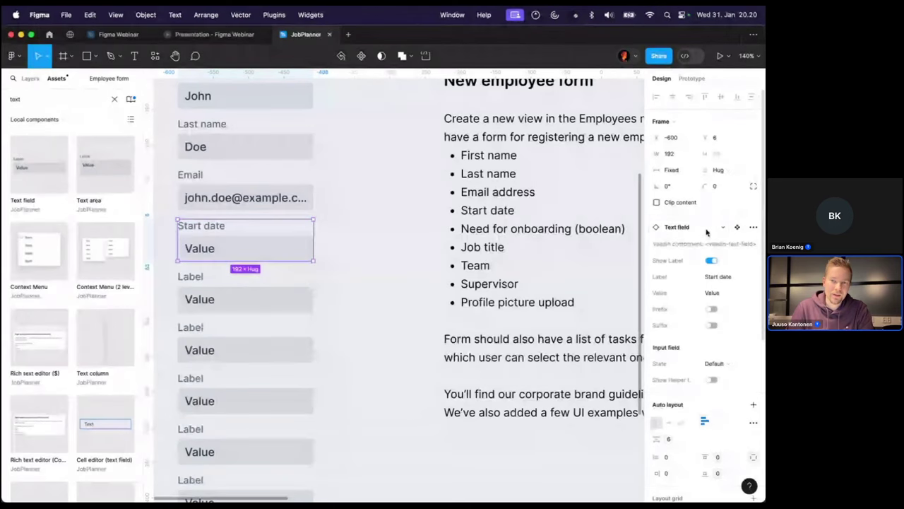
{"action": "left_click", "coordinate": [707, 232]}
{"action": "left_click", "coordinate": [575, 228]}
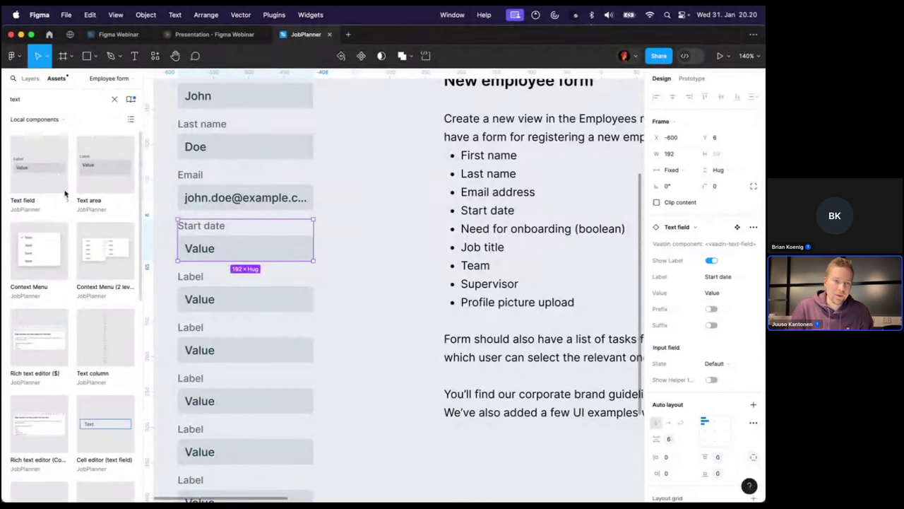
{"action": "left_click", "coordinate": [705, 230]}
{"action": "type", "text": "date"}
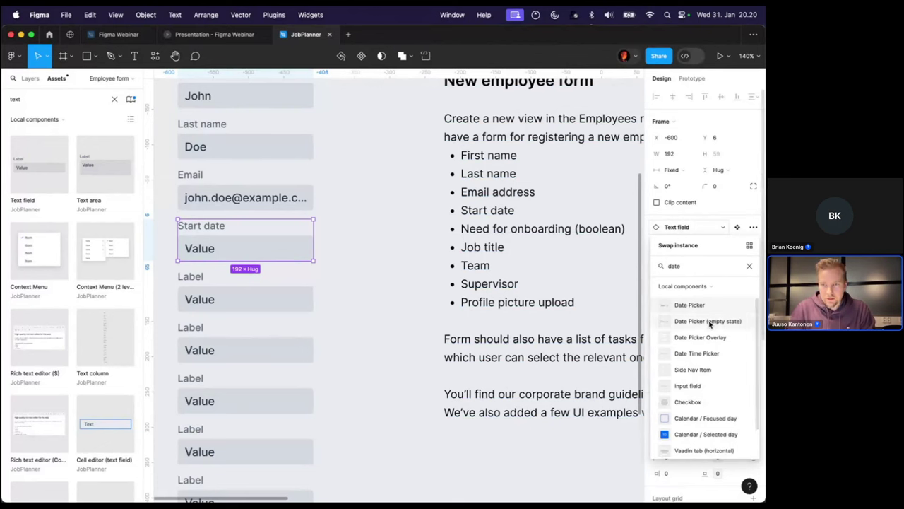
{"action": "left_click", "coordinate": [710, 323]}
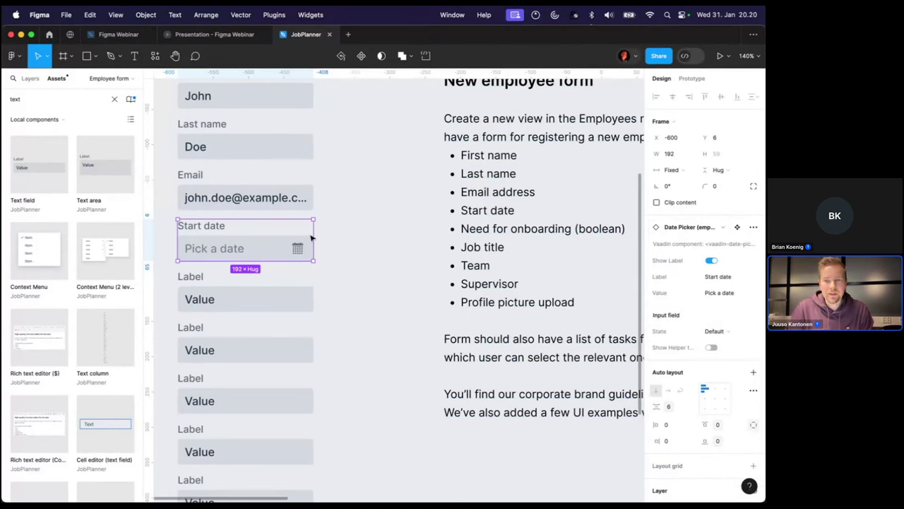
Swap the field below Start date for the Checkbox with label component
{"action": "scroll", "coordinate": [375, 263], "scroll_direction": "left", "scroll_amount": 2}
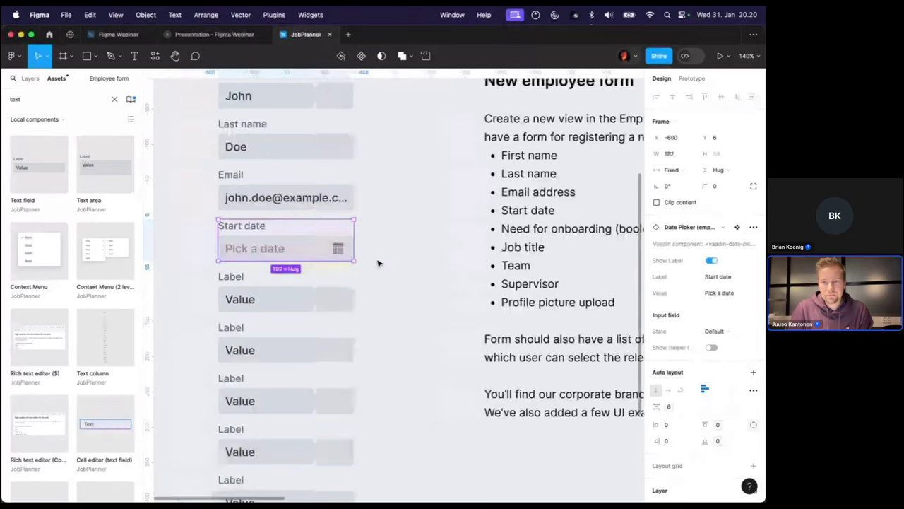
{"action": "scroll", "coordinate": [376, 261], "scroll_direction": "down", "scroll_amount": 1}
{"action": "scroll", "coordinate": [233, 292], "scroll_direction": "right", "scroll_amount": 2}
{"action": "left_click", "coordinate": [232, 292]}
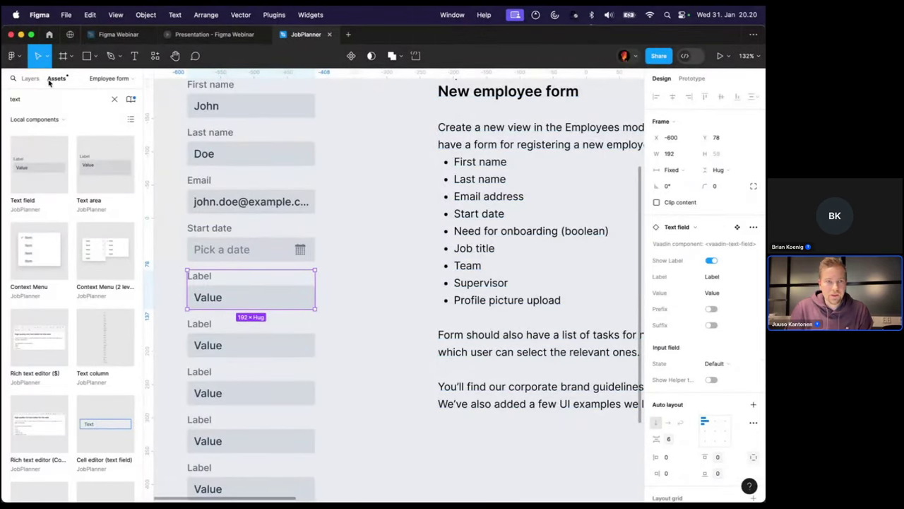
{"action": "left_click", "coordinate": [114, 99]}
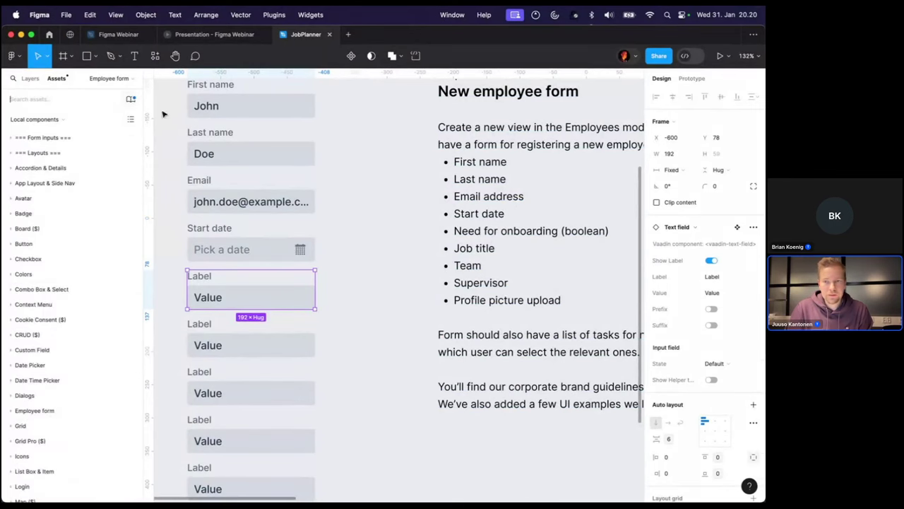
{"action": "left_click", "coordinate": [697, 228]}
{"action": "type", "text": "check"}
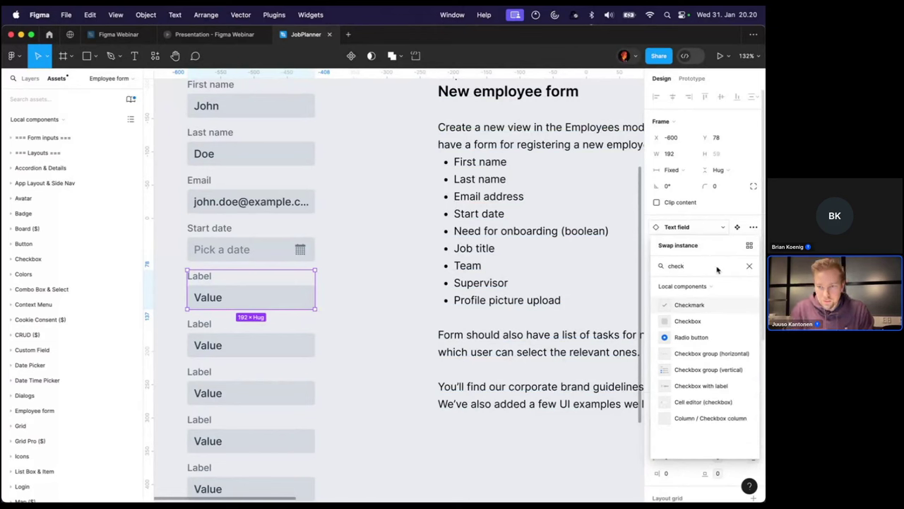
{"action": "left_click", "coordinate": [682, 387]}
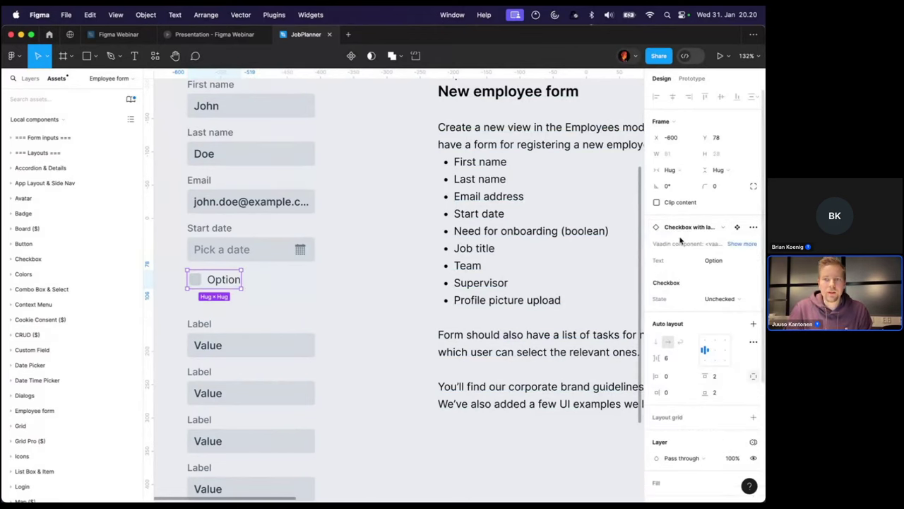
Change the checkbox's label text to 'Needs onboarding'
{"action": "double_click", "coordinate": [224, 282]}
{"action": "double_click", "coordinate": [225, 283]}
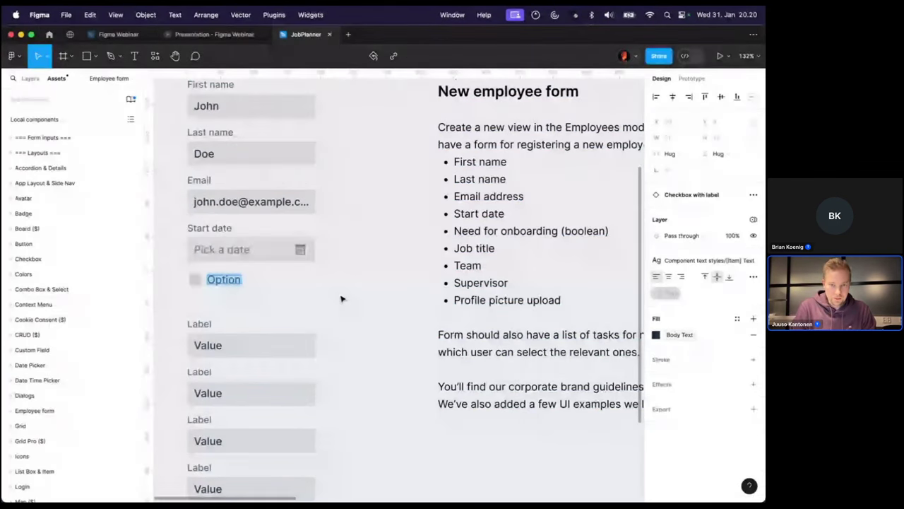
{"action": "type", "text": "Needs "}
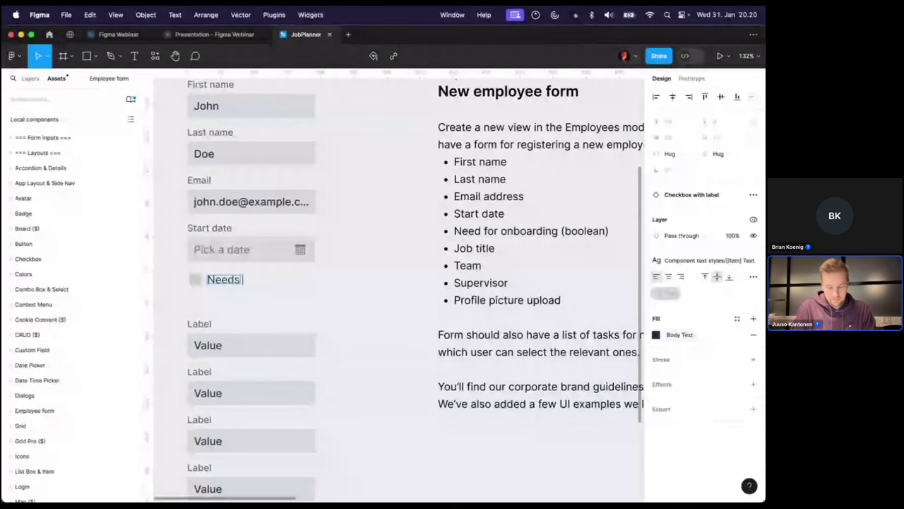
{"action": "type", "text": "onboarding"}
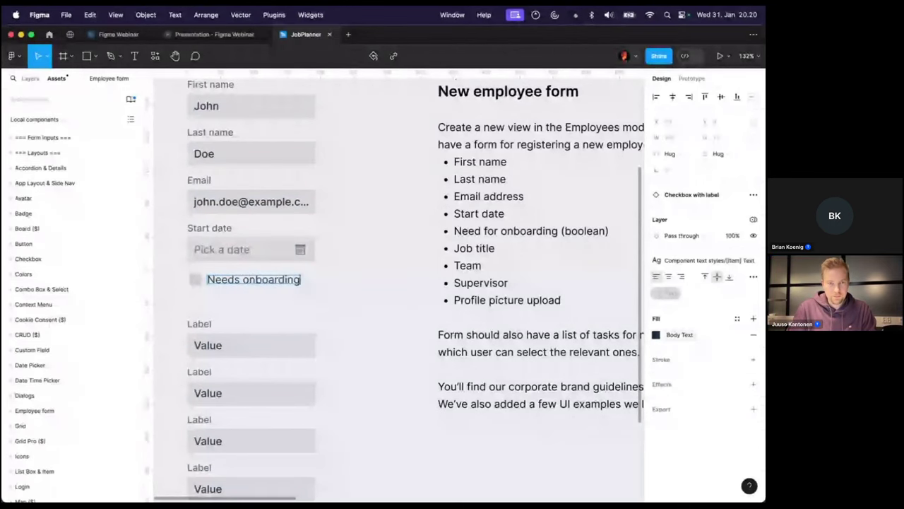
{"action": "left_click", "coordinate": [357, 297]}
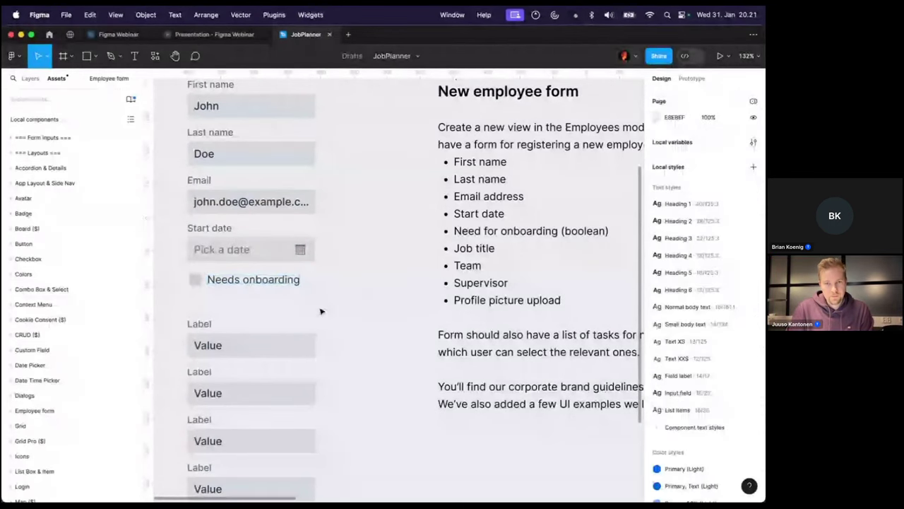
Label the next field 'Job title' and clear its placeholder value
{"action": "left_click", "coordinate": [255, 344]}
{"action": "double_click", "coordinate": [198, 323]}
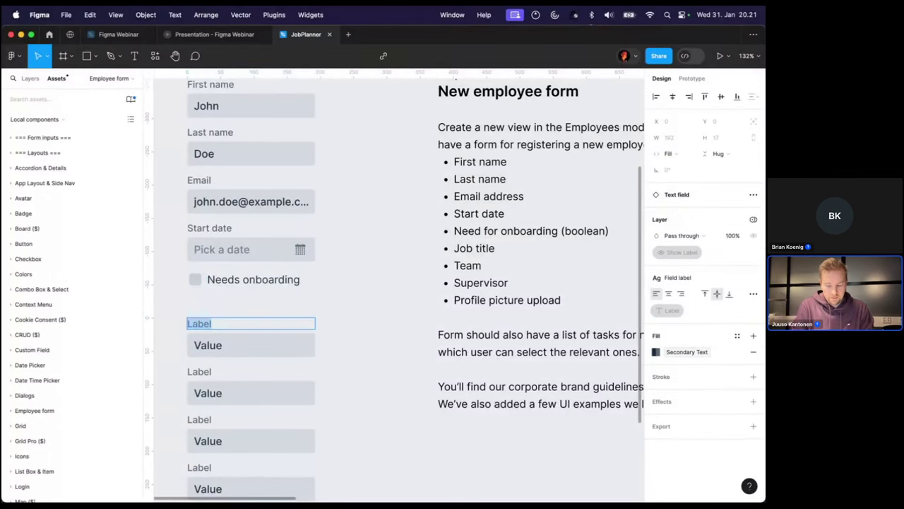
{"action": "type", "text": "Job title"}
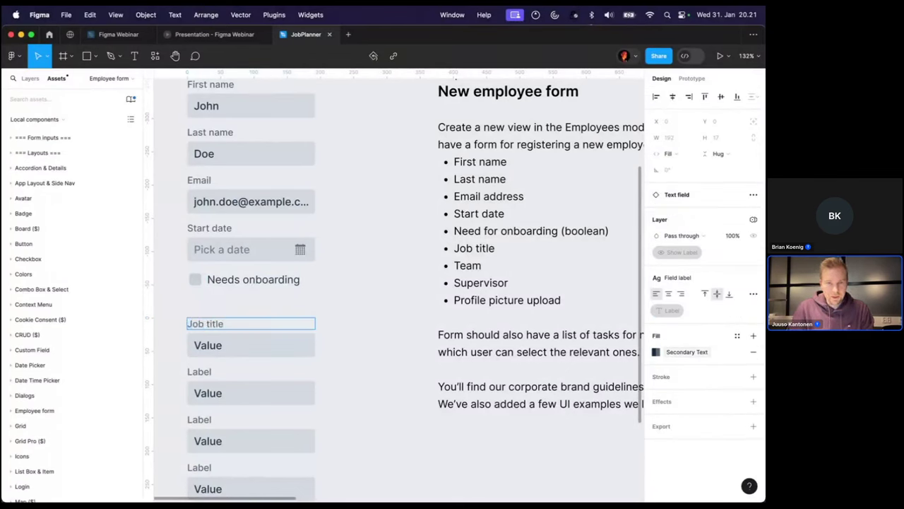
{"action": "double_click", "coordinate": [208, 347]}
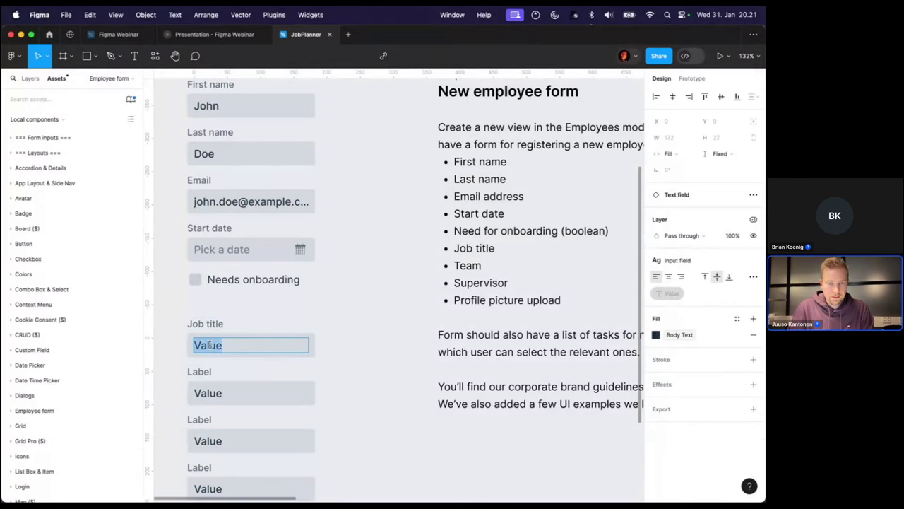
{"action": "key", "text": "BackSpace"}
Label the following two fields 'Team' and 'Supervisor', clearing both values
{"action": "double_click", "coordinate": [238, 373]}
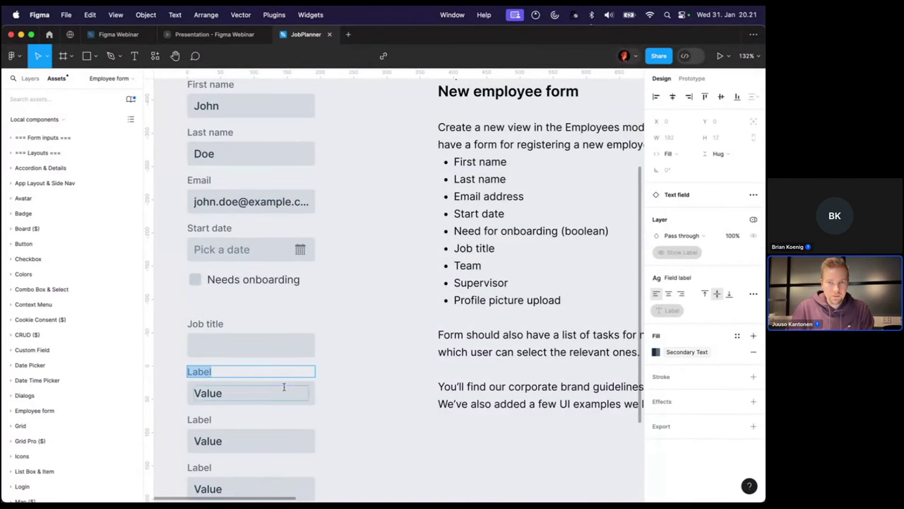
{"action": "type", "text": "Team"}
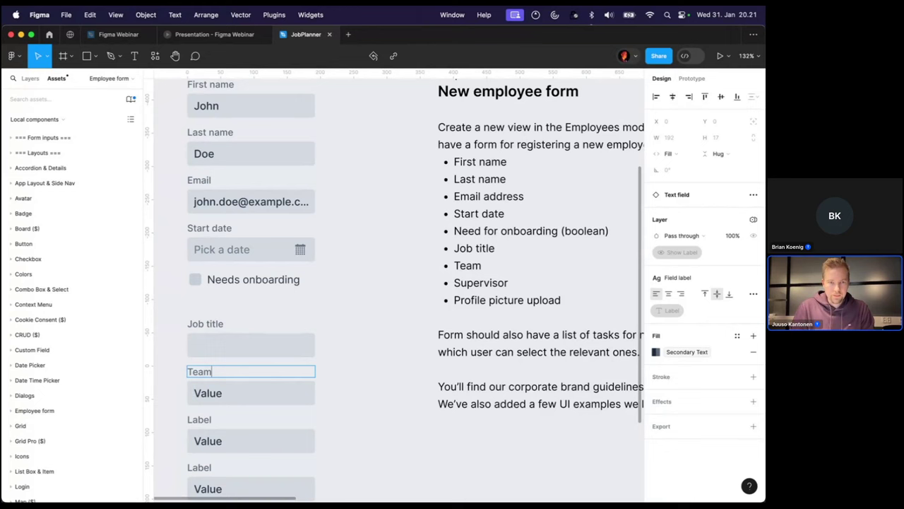
{"action": "key", "text": "Tab"}
{"action": "key", "text": "BackSpace"}
{"action": "key", "text": "Tab"}
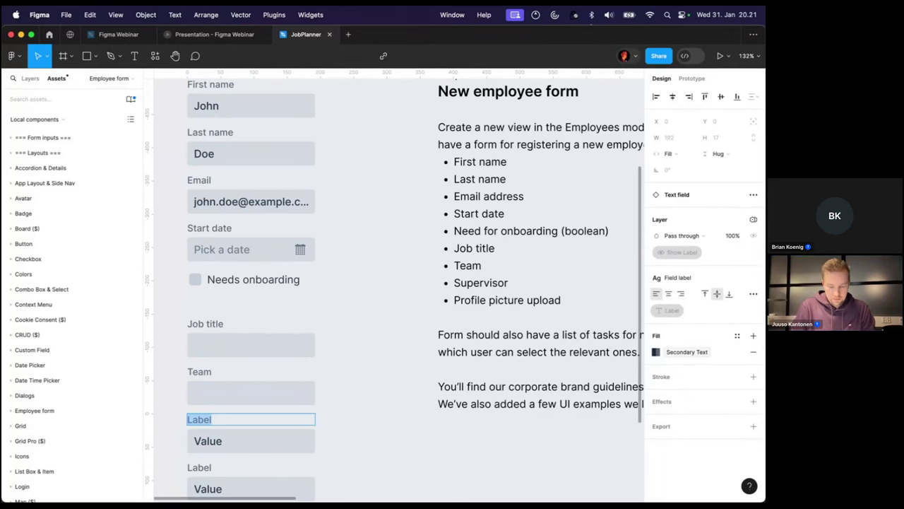
{"action": "type", "text": "Su"}
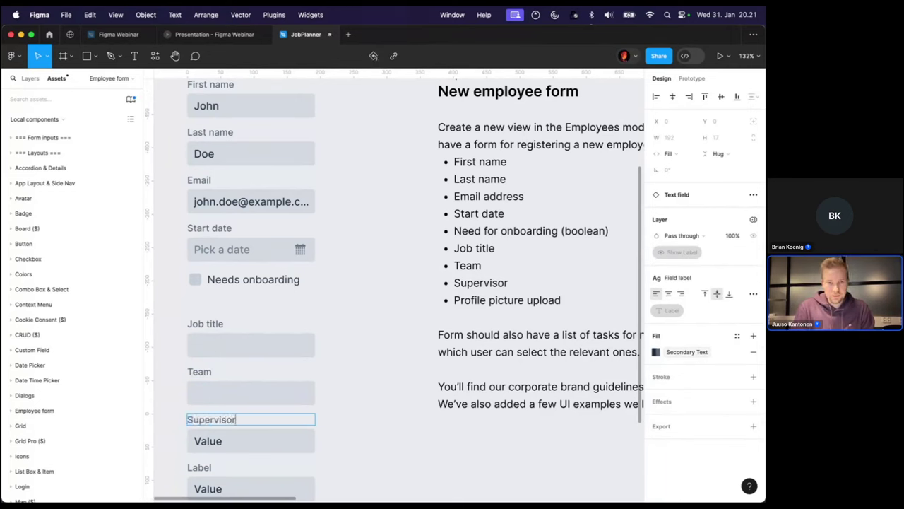
{"action": "type", "text": "pervisor"}
{"action": "key", "text": "Tab"}
{"action": "key", "text": "BackSpace"}
Select the remaining unlabelled field below Supervisor
{"action": "scroll", "coordinate": [359, 414], "scroll_direction": "down", "scroll_amount": 3}
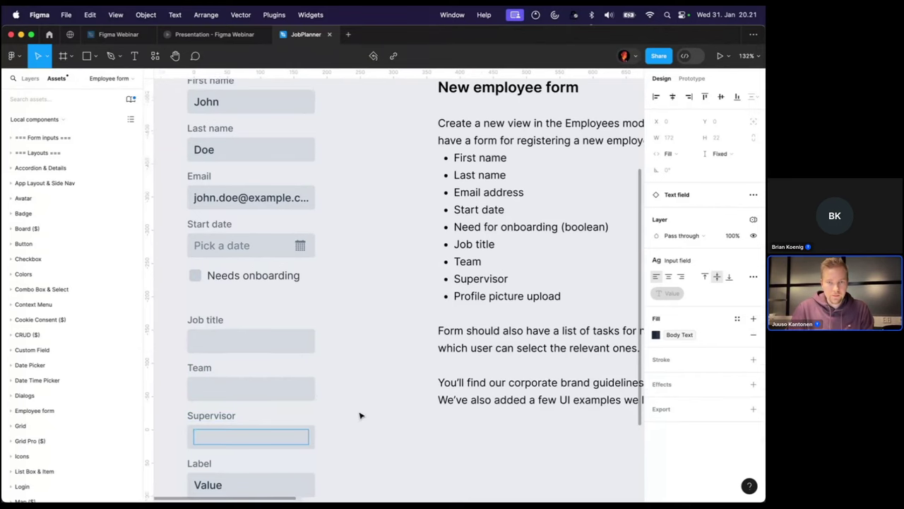
{"action": "left_click", "coordinate": [339, 412]}
{"action": "left_click", "coordinate": [211, 406]}
{"action": "left_click", "coordinate": [204, 432]}
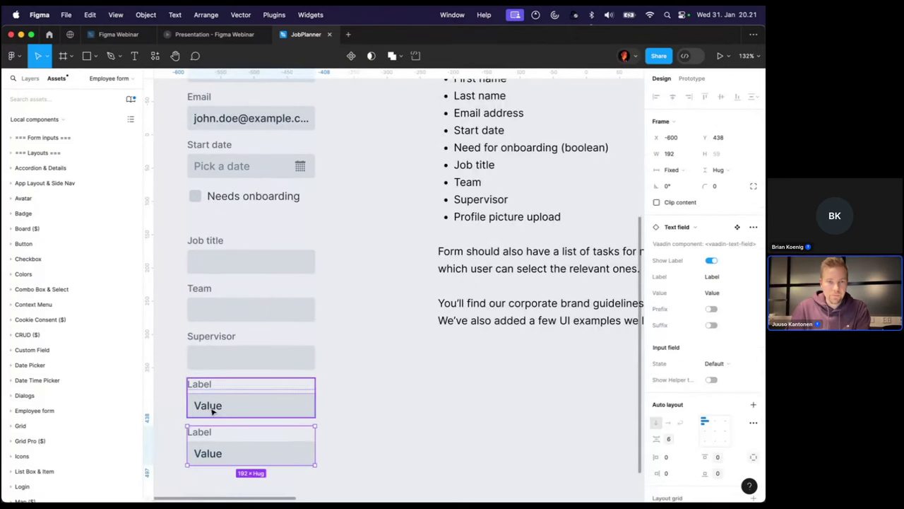
{"action": "left_click", "coordinate": [214, 402]}
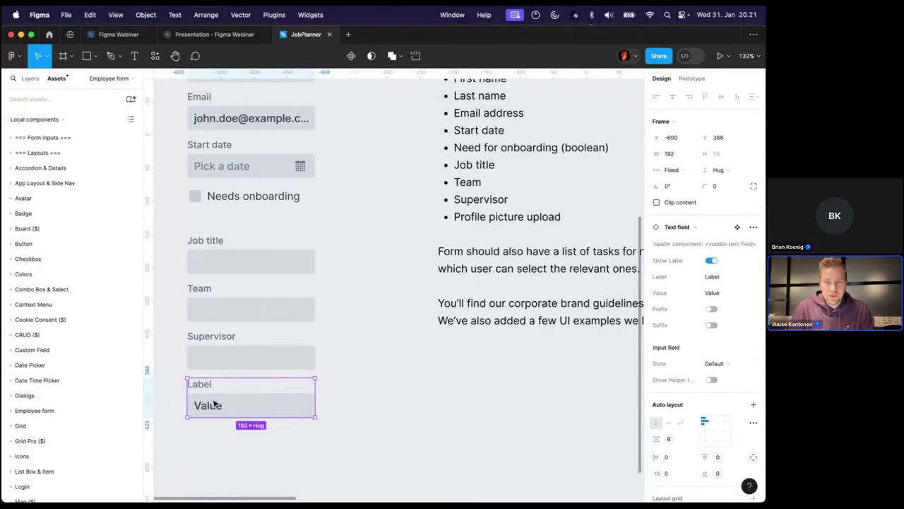
Swap the bottom field for the Upload component, searched as 'uplo', and label it 'Profile picture'
{"action": "left_click", "coordinate": [695, 229]}
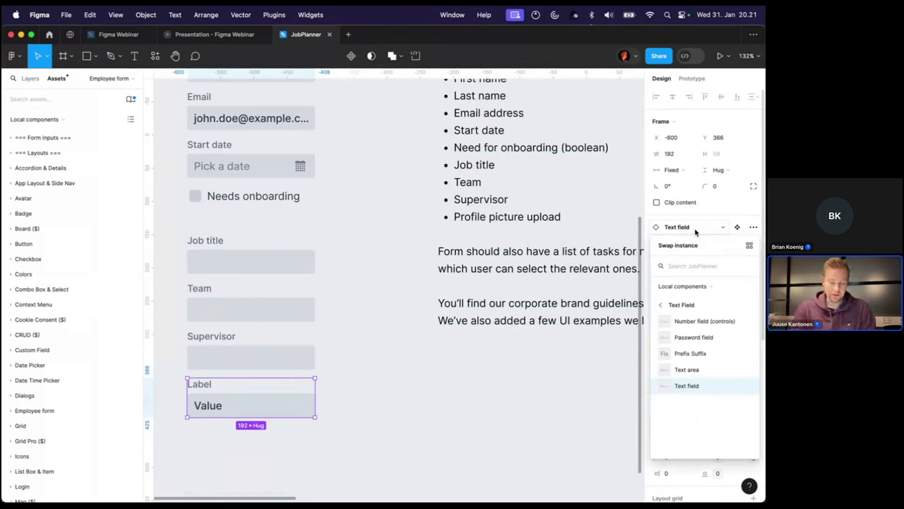
{"action": "type", "text": "uplo"}
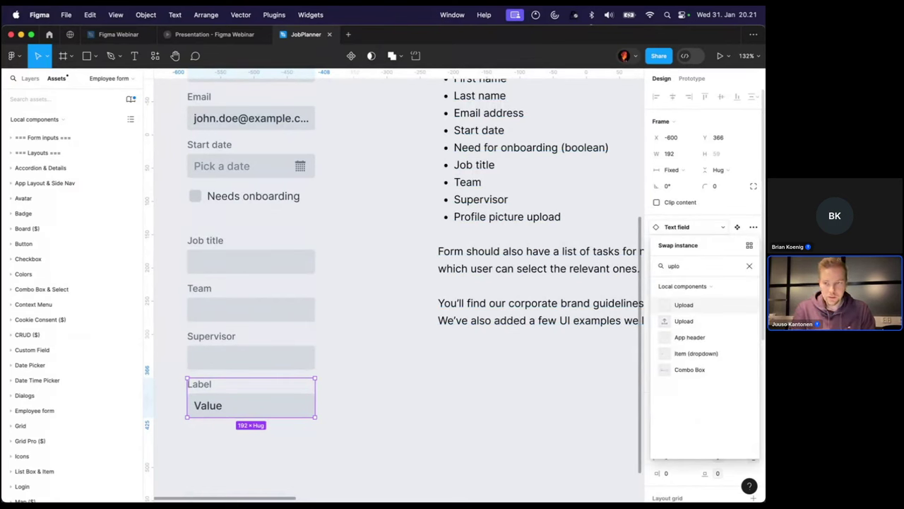
{"action": "key", "text": "Return"}
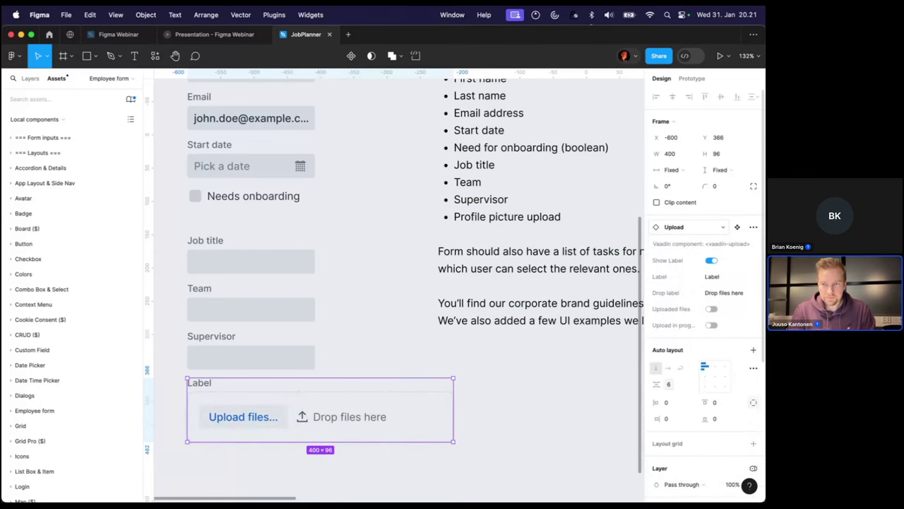
{"action": "left_click", "coordinate": [682, 229]}
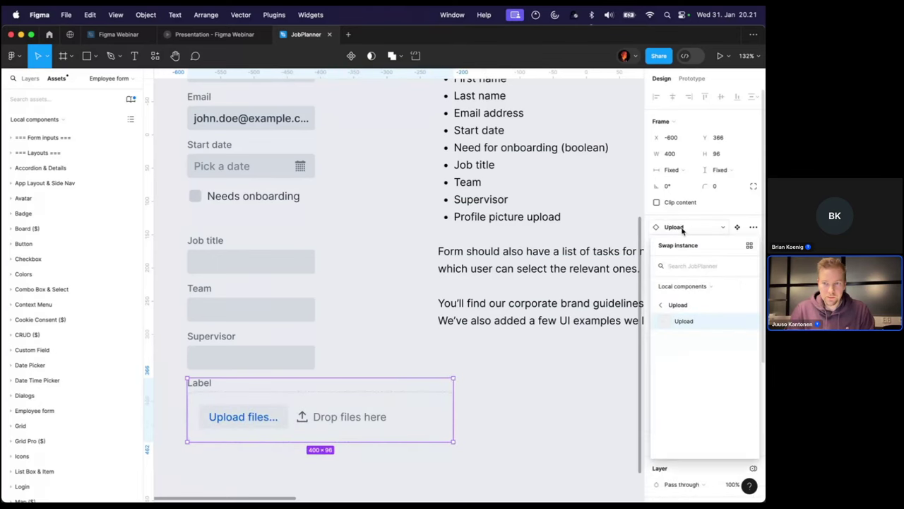
{"action": "key", "text": "Escape"}
{"action": "scroll", "coordinate": [452, 410], "scroll_direction": "down", "scroll_amount": 3}
{"action": "scroll", "coordinate": [424, 392], "scroll_direction": "up", "scroll_amount": 1}
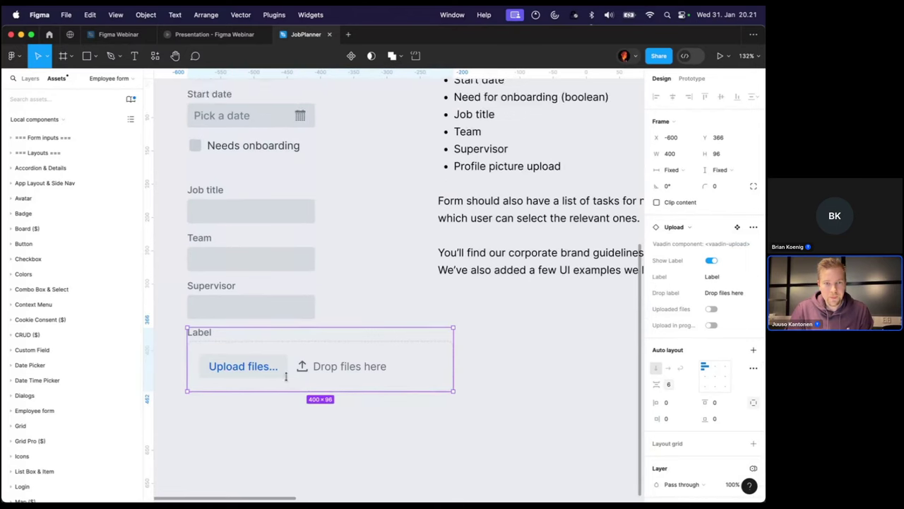
{"action": "double_click", "coordinate": [204, 334]}
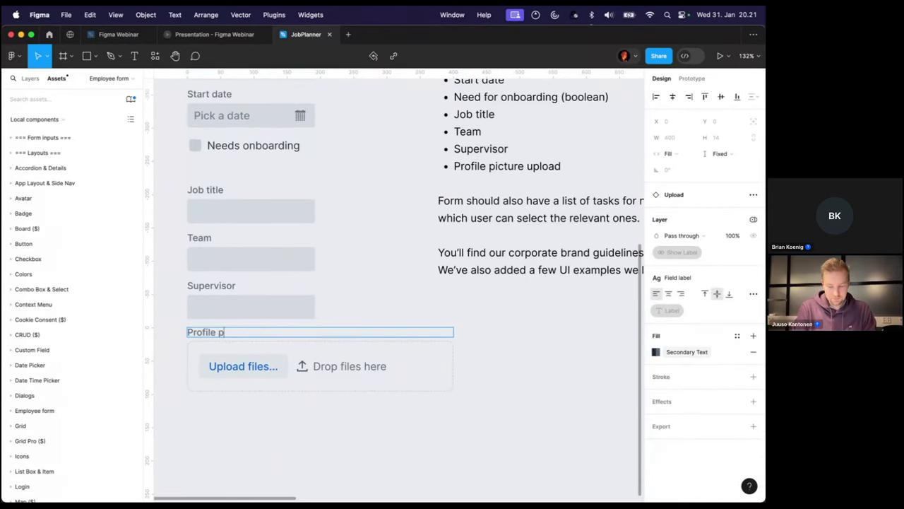
{"action": "left_click", "coordinate": [353, 272]}
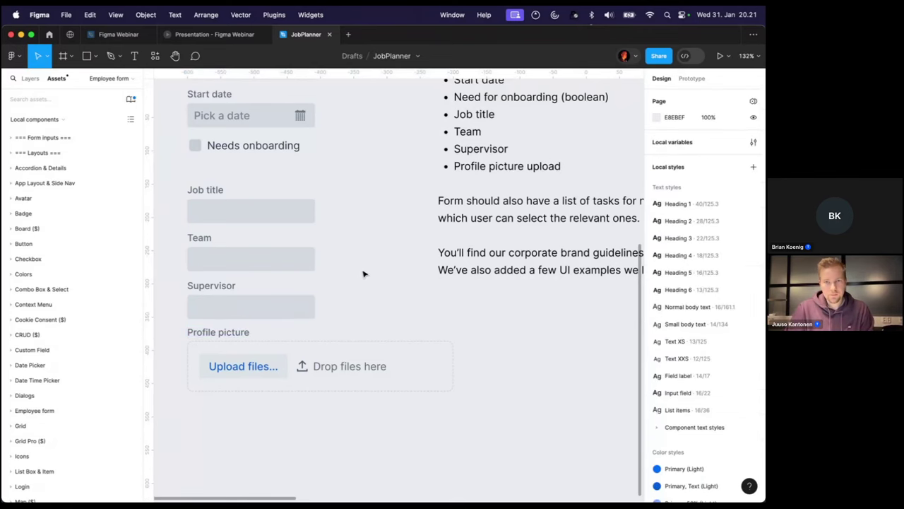
{"action": "scroll", "coordinate": [363, 271], "scroll_direction": "down", "scroll_amount": 5}
Marquee-select the form fields and move them into the JobPlanner Employees frame
{"action": "scroll", "coordinate": [376, 288], "scroll_direction": "up", "scroll_amount": 3}
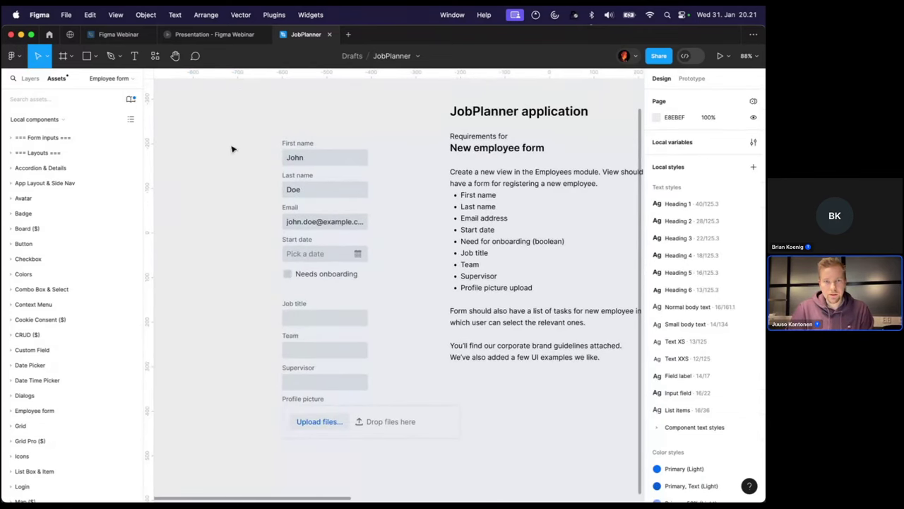
{"action": "left_click_drag", "start_coordinate": [219, 125], "coordinate": [348, 429]}
{"action": "scroll", "coordinate": [338, 424], "scroll_direction": "right", "scroll_amount": 2}
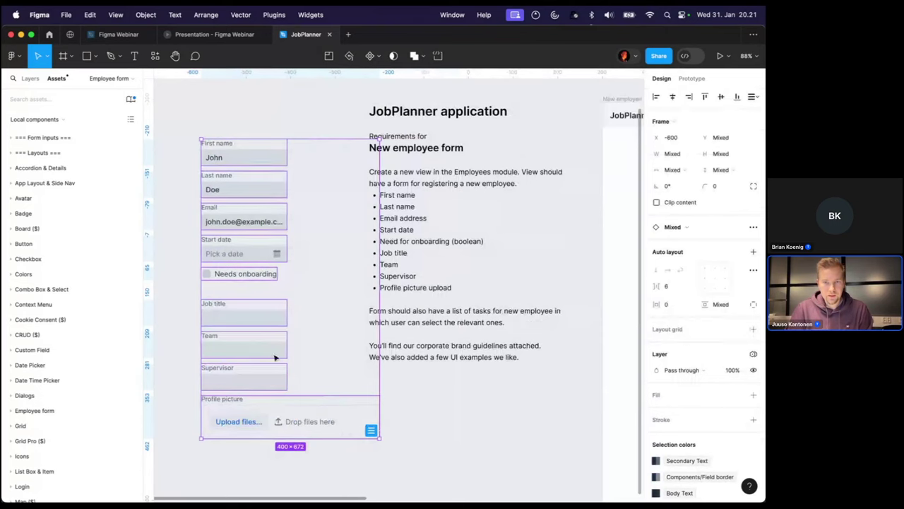
{"action": "left_click_drag", "start_coordinate": [276, 357], "coordinate": [403, 367]}
{"action": "scroll", "coordinate": [516, 365], "scroll_direction": "right", "scroll_amount": 3}
{"action": "left_click", "coordinate": [248, 433]}
Move the Profile picture upload beside the First name and Last name fields
{"action": "scroll", "coordinate": [417, 412], "scroll_direction": "left", "scroll_amount": 2}
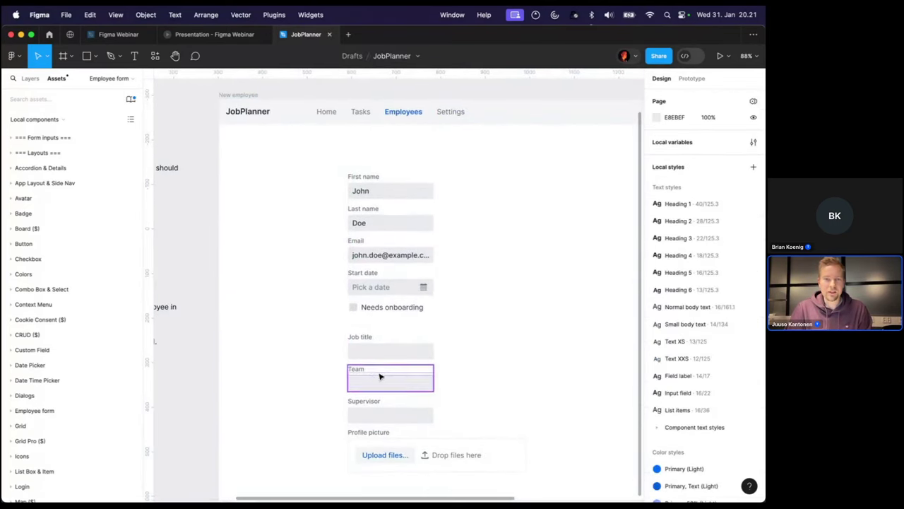
{"action": "scroll", "coordinate": [405, 381], "scroll_direction": "up", "scroll_amount": 2}
{"action": "scroll", "coordinate": [410, 371], "scroll_direction": "right", "scroll_amount": 2}
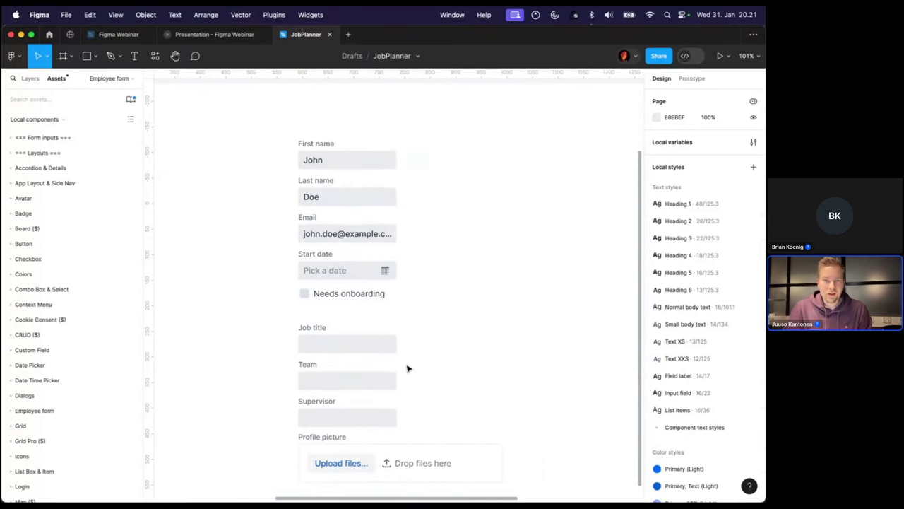
{"action": "left_click", "coordinate": [345, 290]}
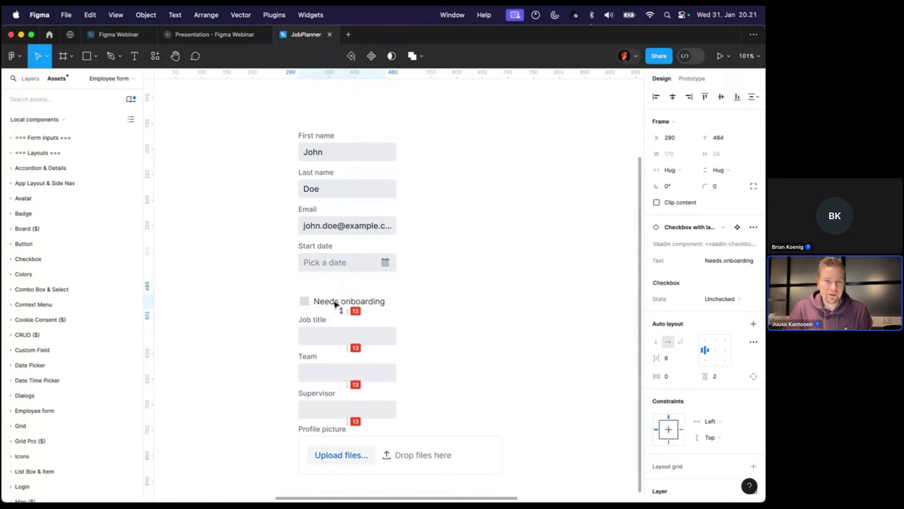
{"action": "left_click", "coordinate": [339, 272]}
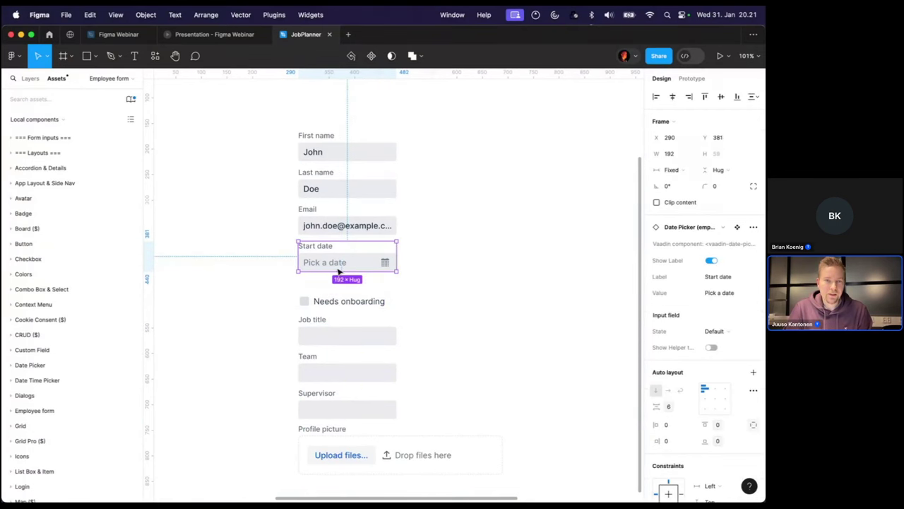
{"action": "scroll", "coordinate": [252, 291], "scroll_direction": "down", "scroll_amount": 2}
{"action": "left_click", "coordinate": [253, 292]}
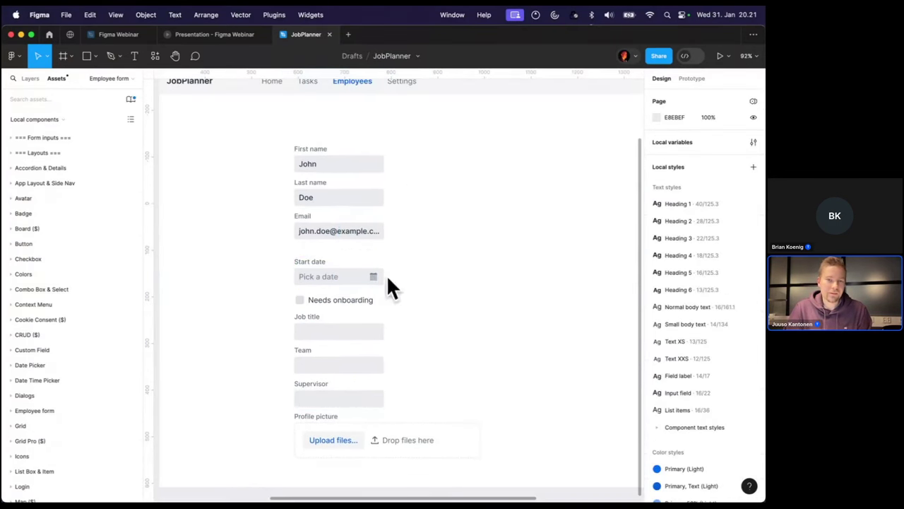
{"action": "scroll", "coordinate": [326, 444], "scroll_direction": "down", "scroll_amount": 1}
{"action": "left_click", "coordinate": [325, 440]}
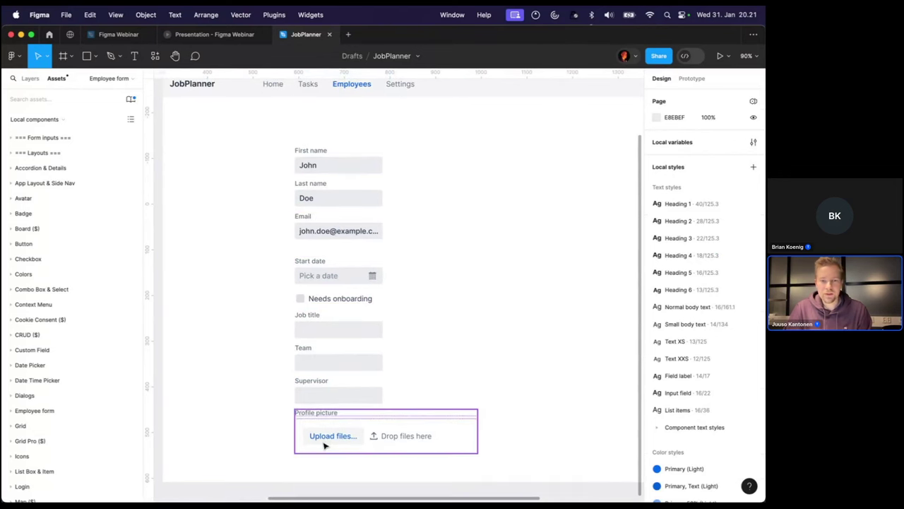
{"action": "left_click_drag", "start_coordinate": [320, 432], "coordinate": [568, 138]}
Reposition the field groups, moving Start date through Supervisor down to open a gap after Email
{"action": "left_click", "coordinate": [324, 151]}
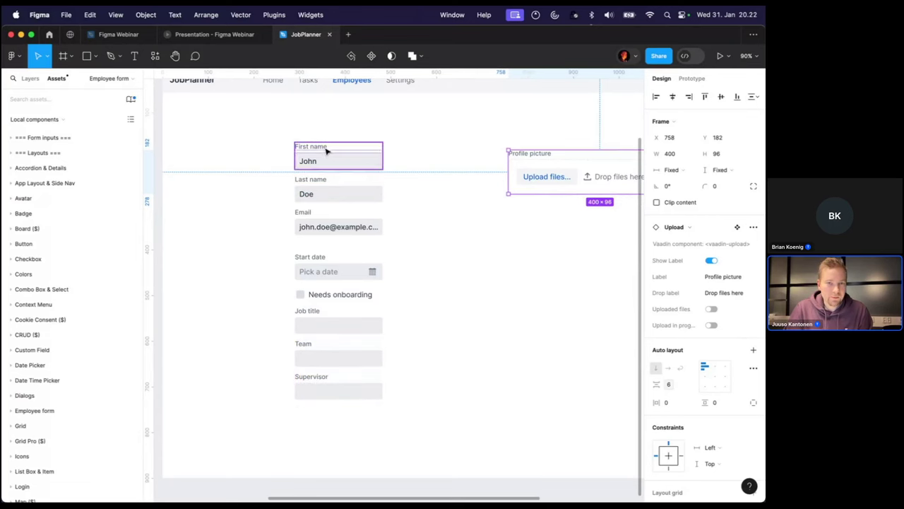
{"action": "left_click", "coordinate": [323, 181], "text": "shift"}
{"action": "left_click", "coordinate": [316, 227], "text": "shift"}
{"action": "left_click_drag", "start_coordinate": [366, 173], "coordinate": [368, 158]}
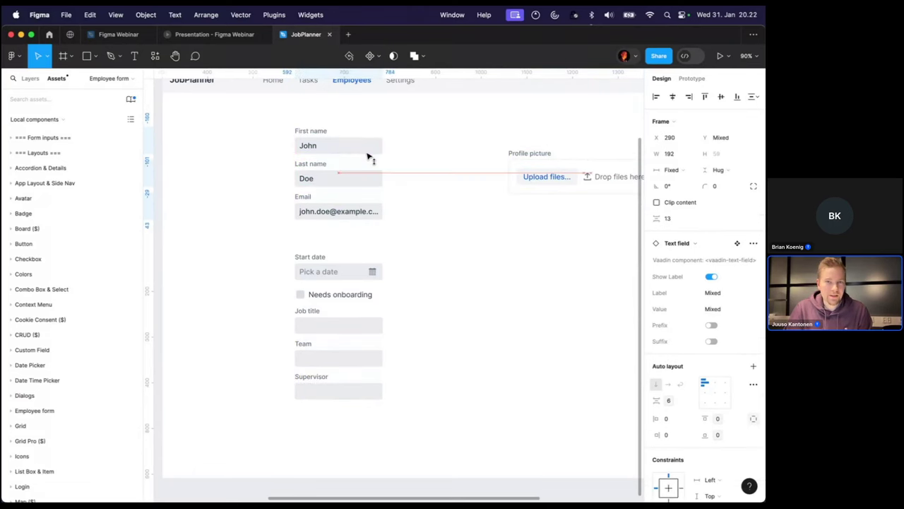
{"action": "left_click", "coordinate": [333, 270]}
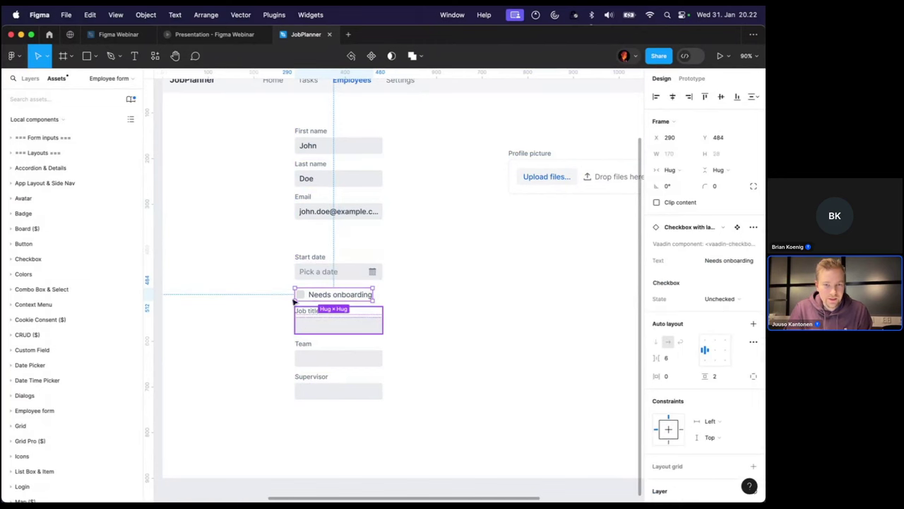
{"action": "left_click_drag", "start_coordinate": [261, 247], "coordinate": [387, 416]}
{"action": "left_click_drag", "start_coordinate": [349, 333], "coordinate": [349, 362]}
{"action": "left_click", "coordinate": [264, 333]}
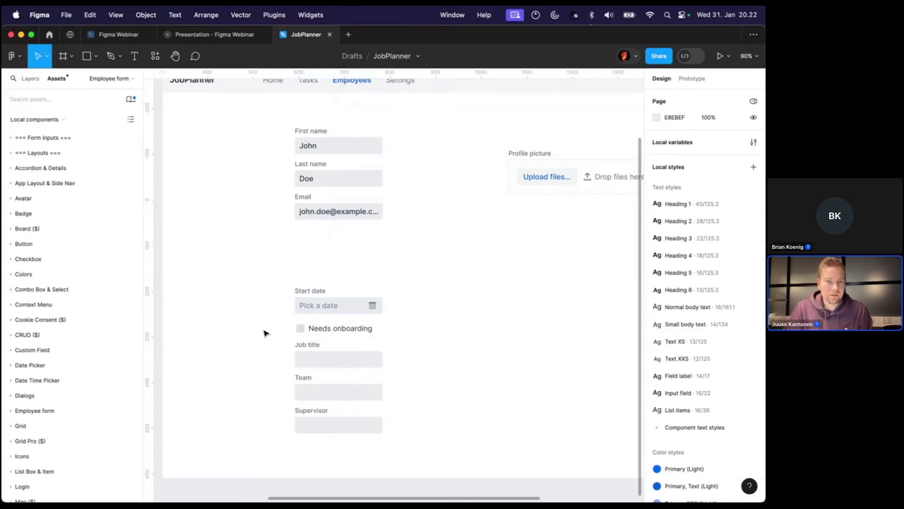
{"action": "left_click_drag", "start_coordinate": [263, 118], "coordinate": [370, 233]}
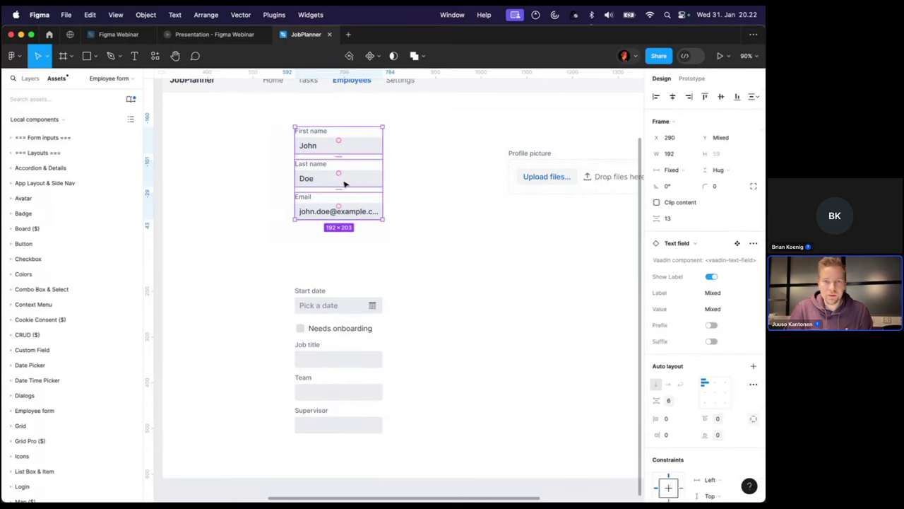
{"action": "left_click_drag", "start_coordinate": [342, 186], "coordinate": [358, 207]}
{"action": "left_click", "coordinate": [414, 207]}
{"action": "scroll", "coordinate": [382, 212], "scroll_direction": "up", "scroll_amount": 2}
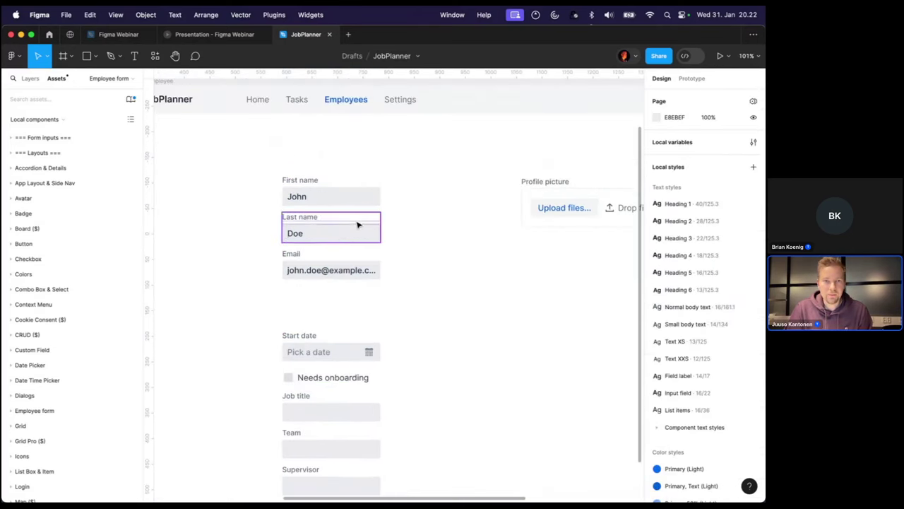
Add a 'Personal details' text box above the First name field
{"action": "key", "text": "t"}
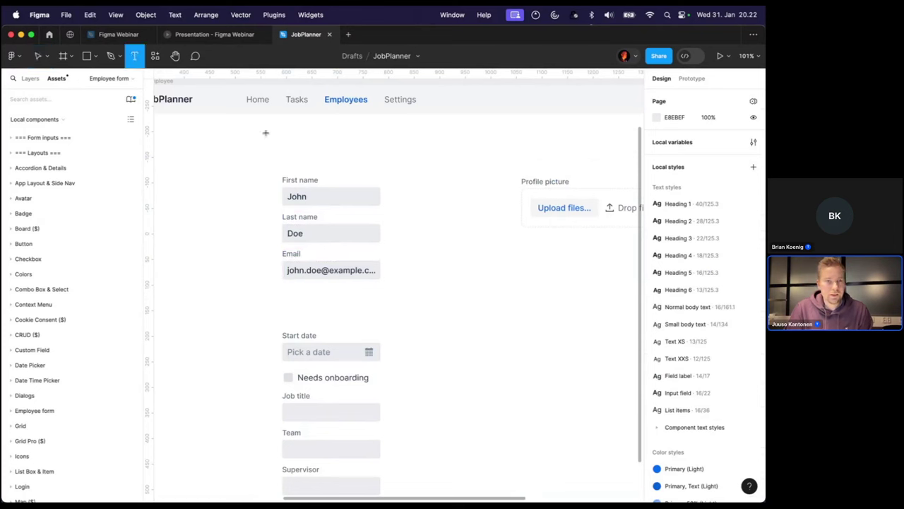
{"action": "left_click_drag", "start_coordinate": [278, 140], "coordinate": [397, 161]}
{"action": "type", "text": "Personal"}
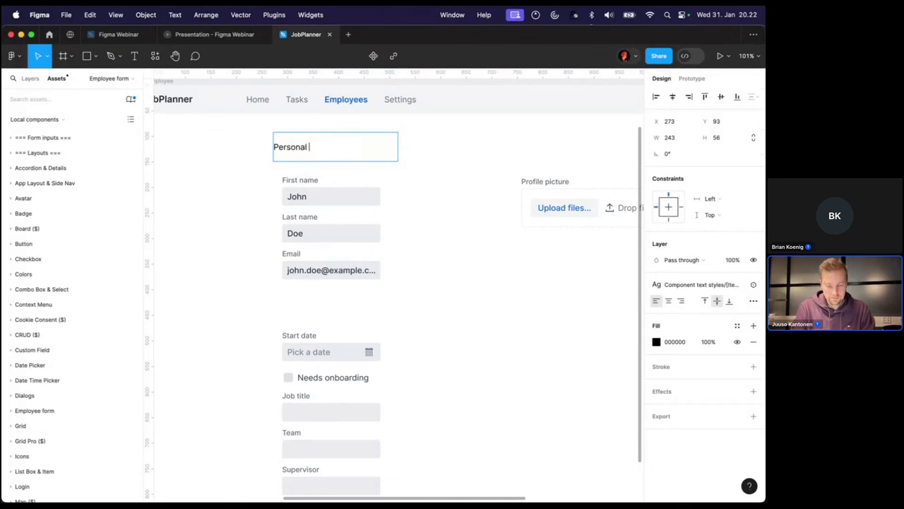
{"action": "type", "text": " details"}
{"action": "key", "text": "Escape"}
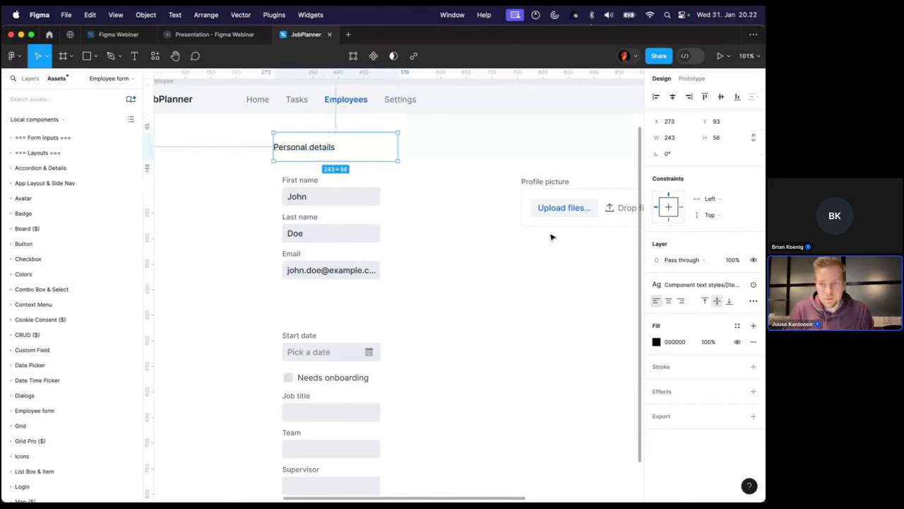
Style the title with Heading 3, auto width and the Heading Text colour
{"action": "left_click", "coordinate": [718, 285]}
{"action": "scroll", "coordinate": [692, 367], "scroll_direction": "up", "scroll_amount": 5}
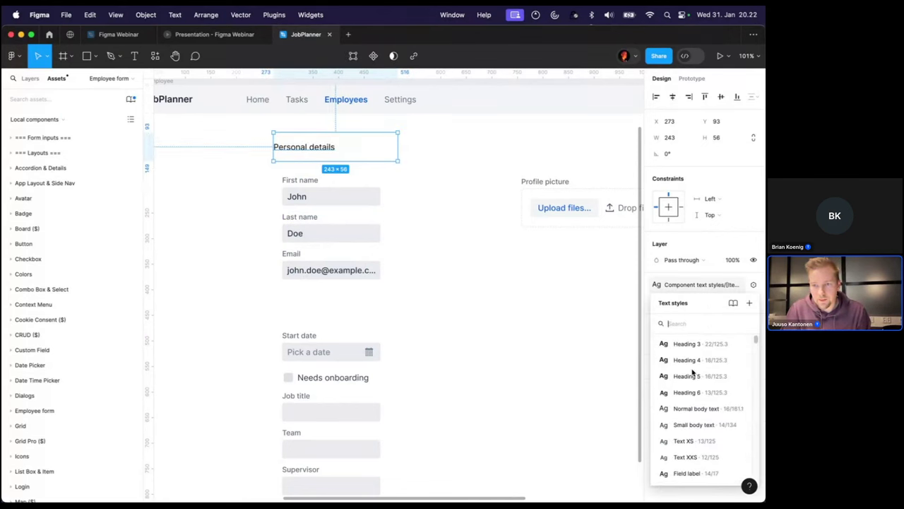
{"action": "left_click", "coordinate": [696, 375]}
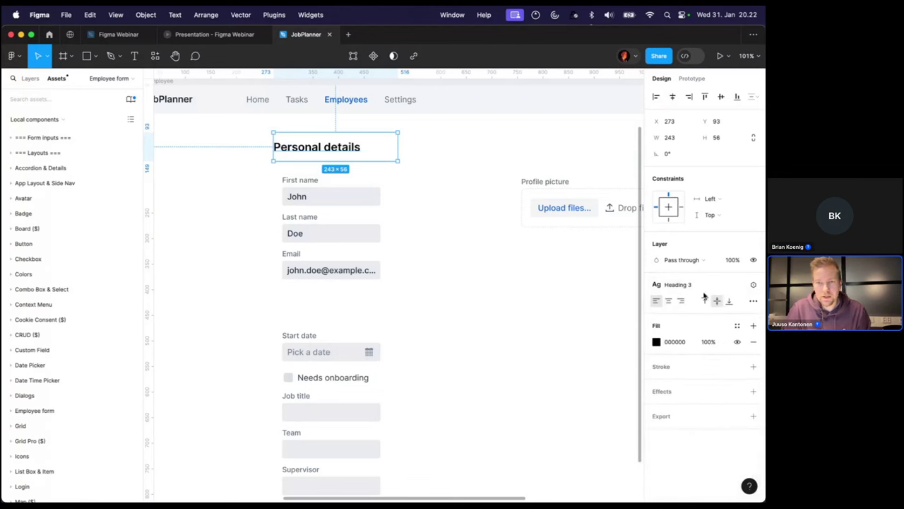
{"action": "left_click", "coordinate": [753, 302]}
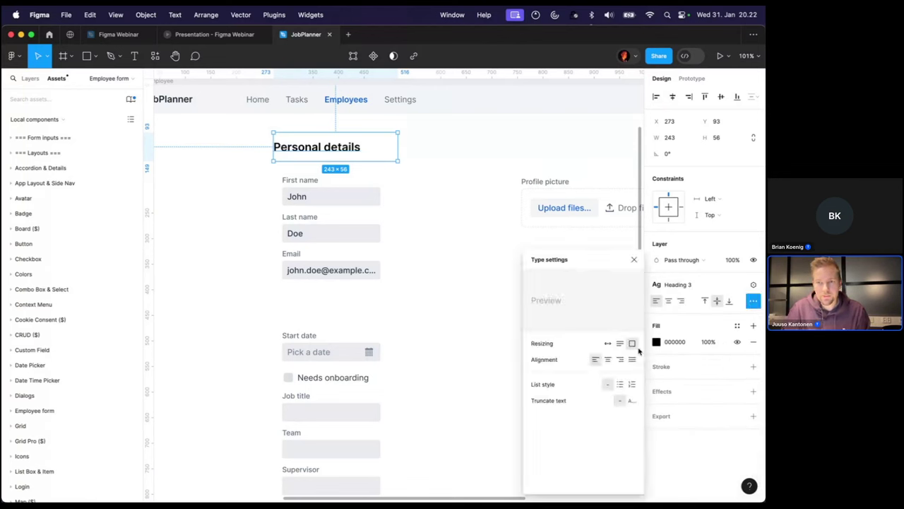
{"action": "left_click", "coordinate": [606, 343]}
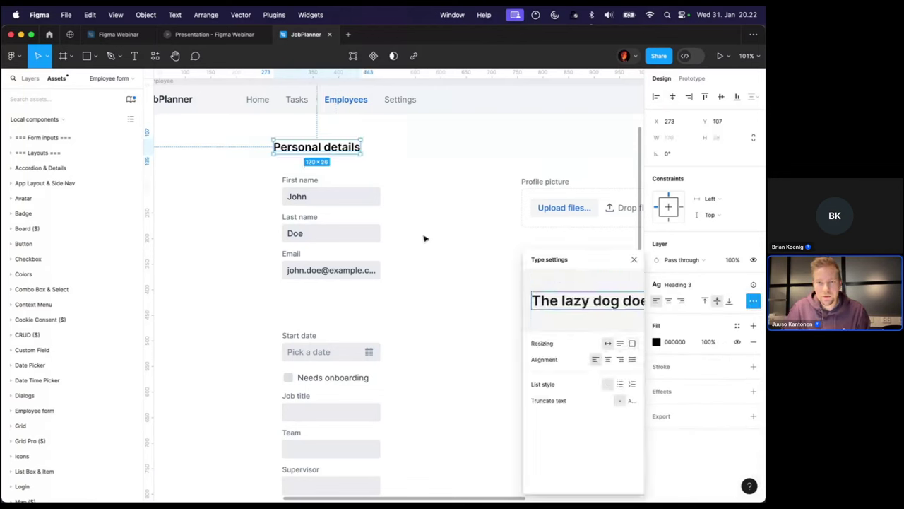
{"action": "left_click", "coordinate": [737, 326]}
{"action": "left_click", "coordinate": [565, 352]}
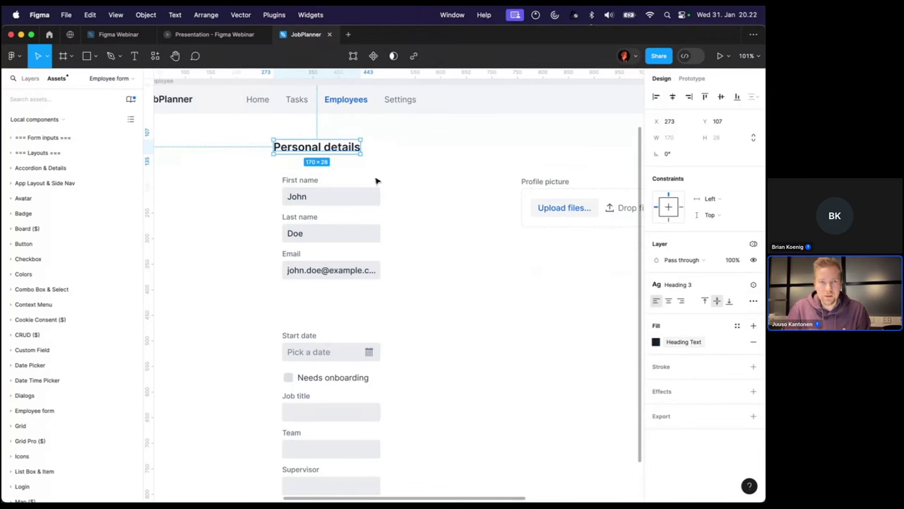
Align the Personal details heading with the form fields below it
{"action": "left_click_drag", "start_coordinate": [304, 149], "coordinate": [311, 161]}
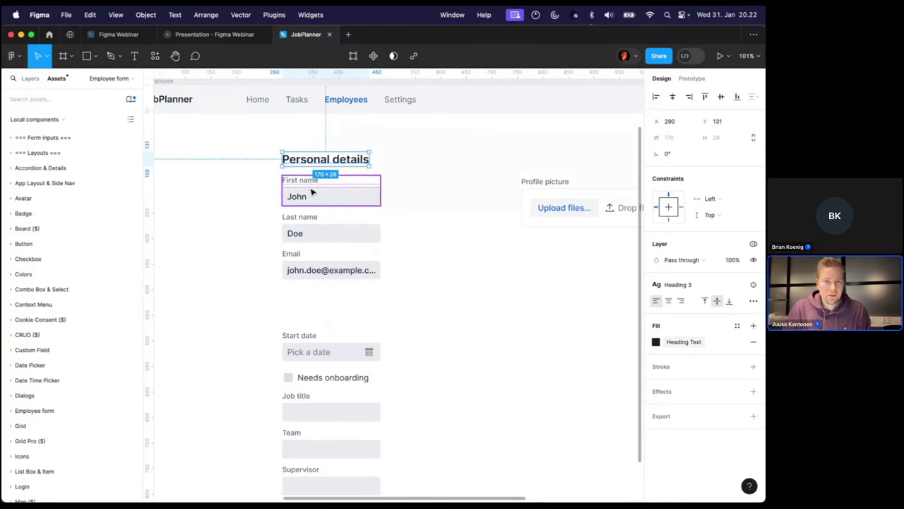
{"action": "key", "text": "Down"}
{"action": "key", "text": "Down"}
{"action": "scroll", "coordinate": [311, 192], "scroll_direction": "up", "scroll_amount": 5}
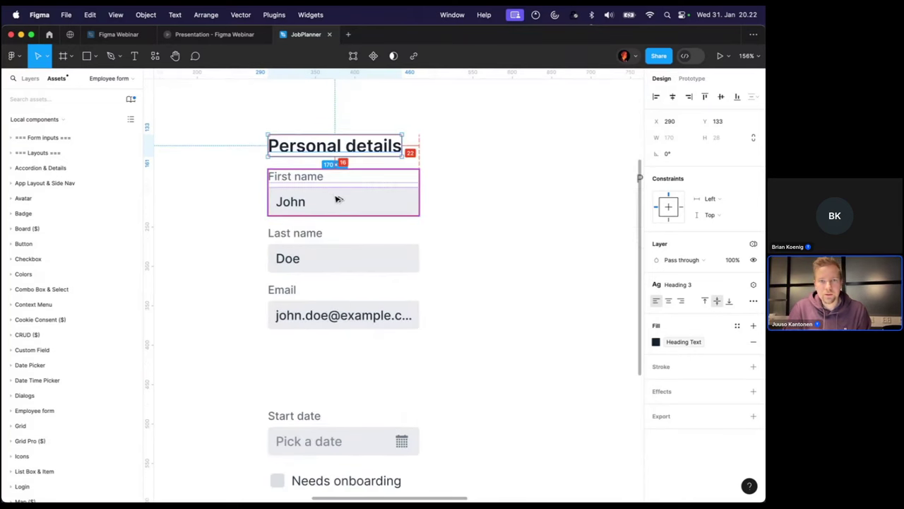
{"action": "left_click", "coordinate": [297, 240]}
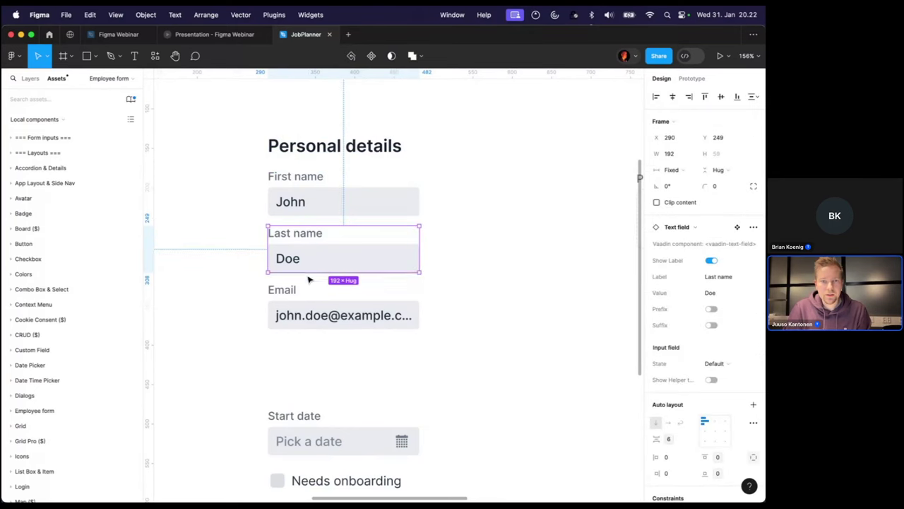
Distribute the heading, First name, Last name and Email vertically with 16 spacing
{"action": "left_click", "coordinate": [294, 317], "text": "shift"}
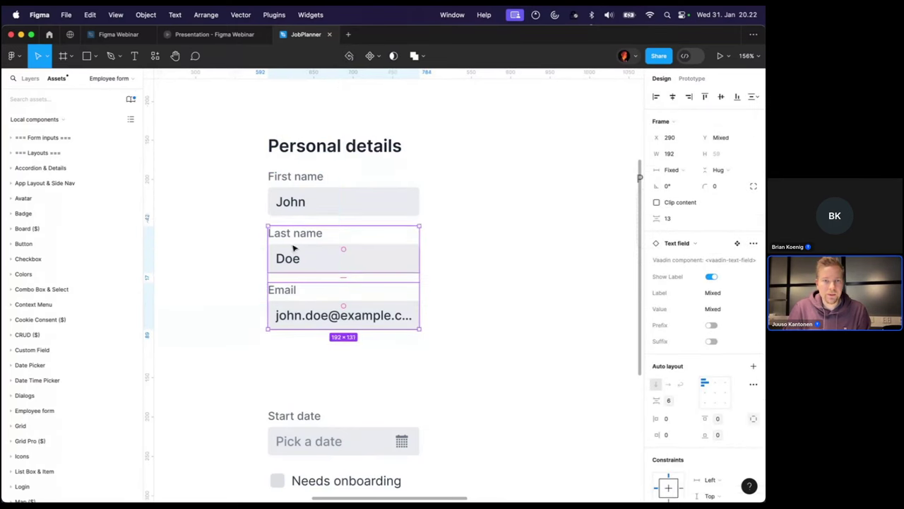
{"action": "left_click", "coordinate": [307, 203], "text": "shift"}
{"action": "left_click", "coordinate": [315, 142], "text": "shift"}
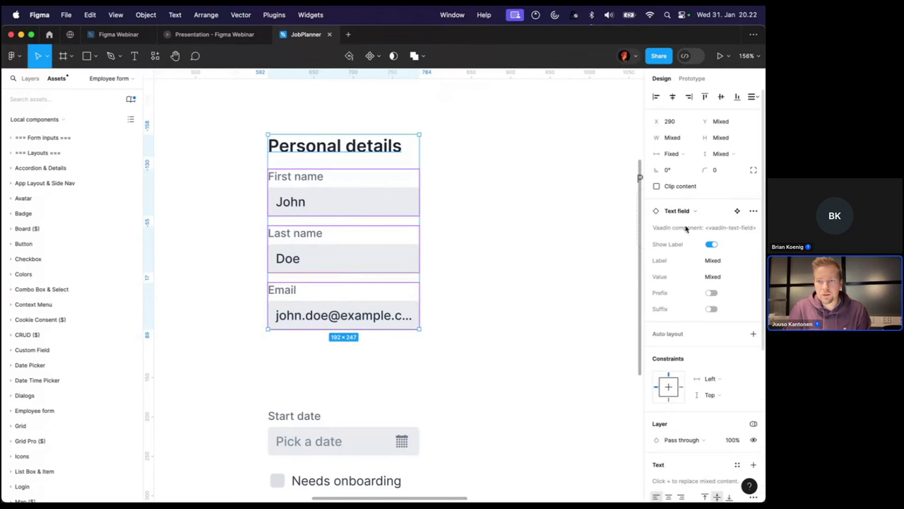
{"action": "left_click", "coordinate": [753, 98]}
{"action": "left_click", "coordinate": [679, 126]}
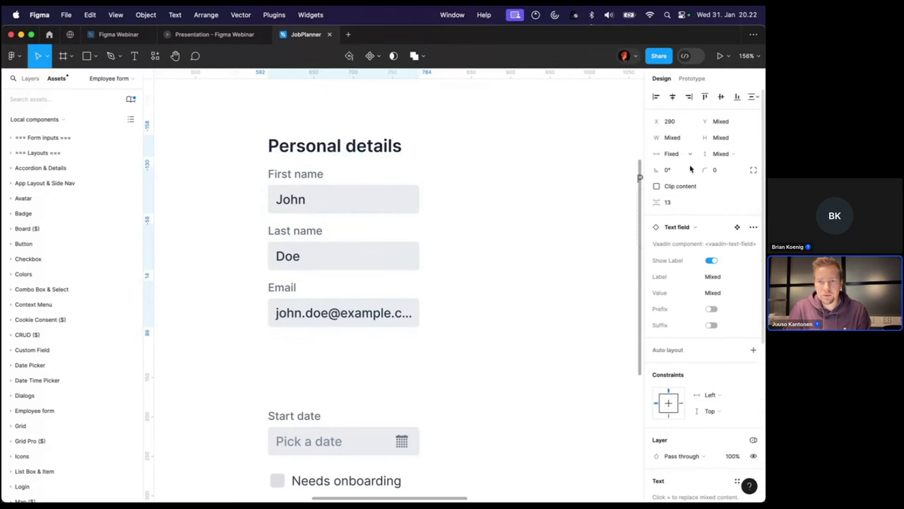
{"action": "left_click", "coordinate": [677, 203]}
{"action": "type", "text": "16"}
{"action": "key", "text": "Return"}
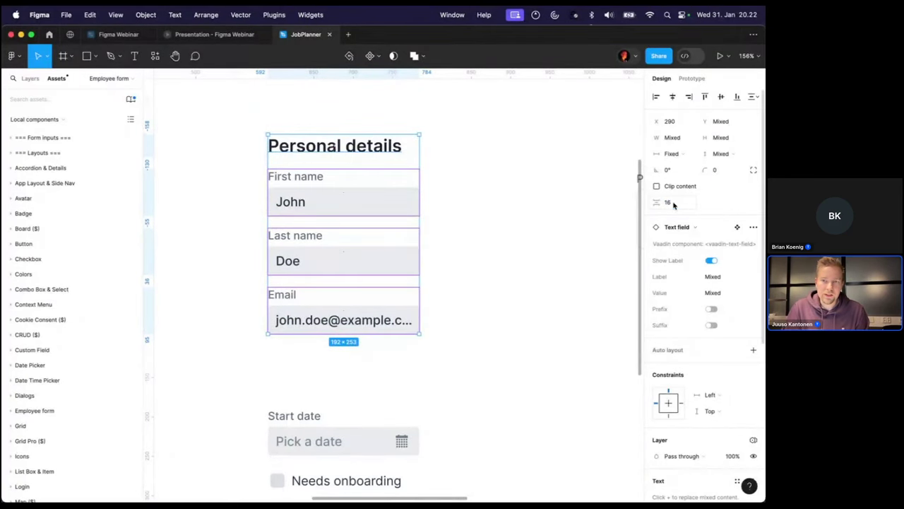
{"action": "mouse_move", "coordinate": [658, 203]}
{"action": "left_mouse_down"}
{"action": "mouse_move", "coordinate": [671, 203]}
{"action": "mouse_move", "coordinate": [657, 202]}
{"action": "left_mouse_up"}
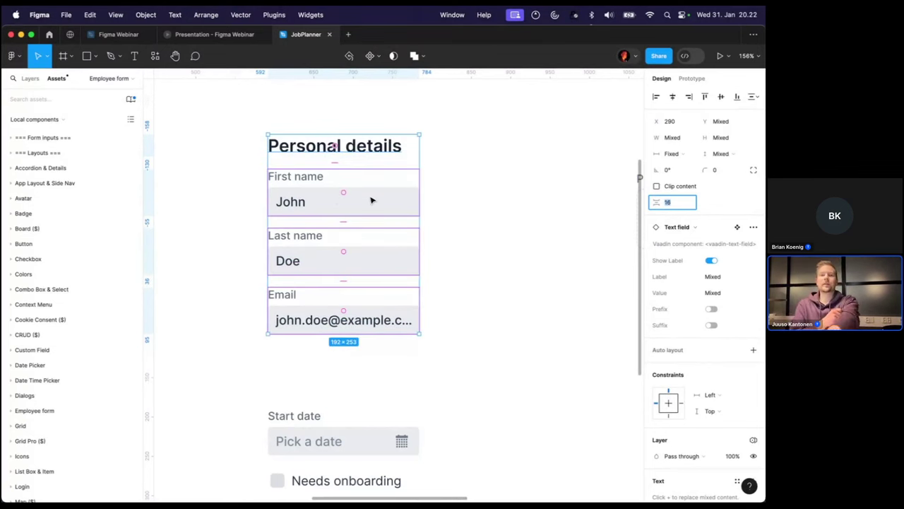
Place Last name beside First name and widen Email to 400 beneath them
{"action": "left_click", "coordinate": [434, 209]}
{"action": "scroll", "coordinate": [433, 210], "scroll_direction": "down", "scroll_amount": 3}
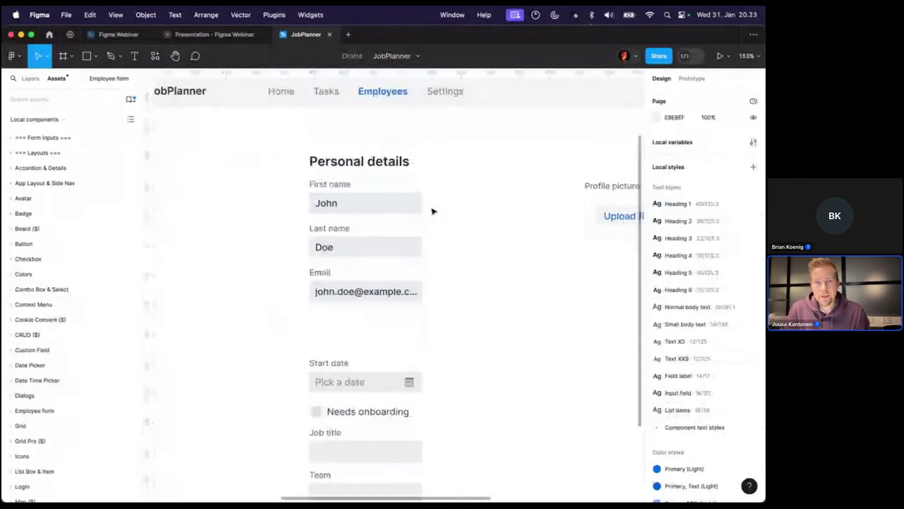
{"action": "left_click", "coordinate": [358, 207]}
{"action": "left_click_drag", "start_coordinate": [351, 247], "coordinate": [461, 205]}
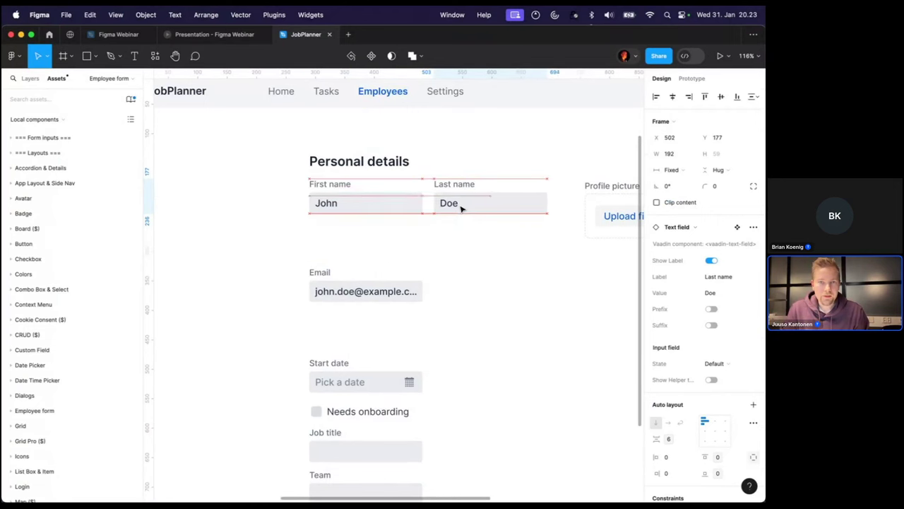
{"action": "key", "text": "Left"}
{"action": "key", "text": "Left"}
{"action": "key", "text": "Left"}
{"action": "key", "text": "Left"}
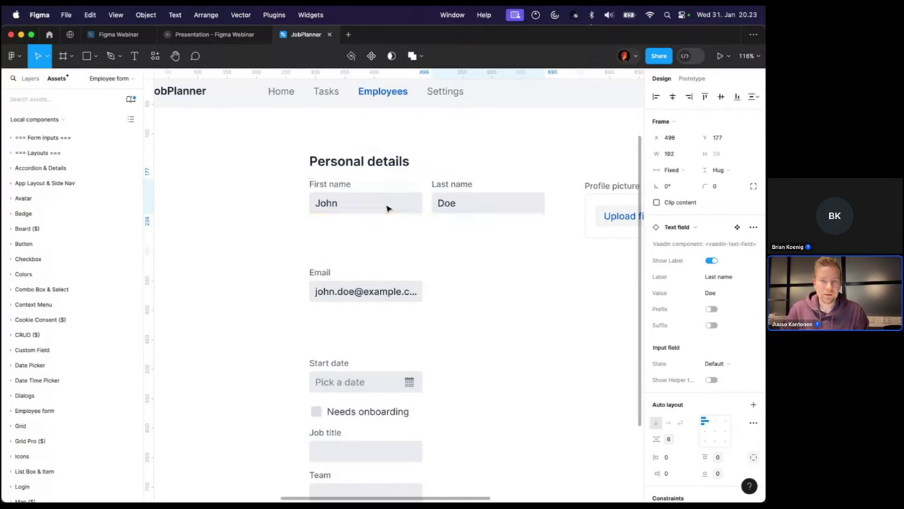
{"action": "left_click_drag", "start_coordinate": [375, 304], "coordinate": [360, 253]}
{"action": "left_click_drag", "start_coordinate": [424, 243], "coordinate": [545, 241]}
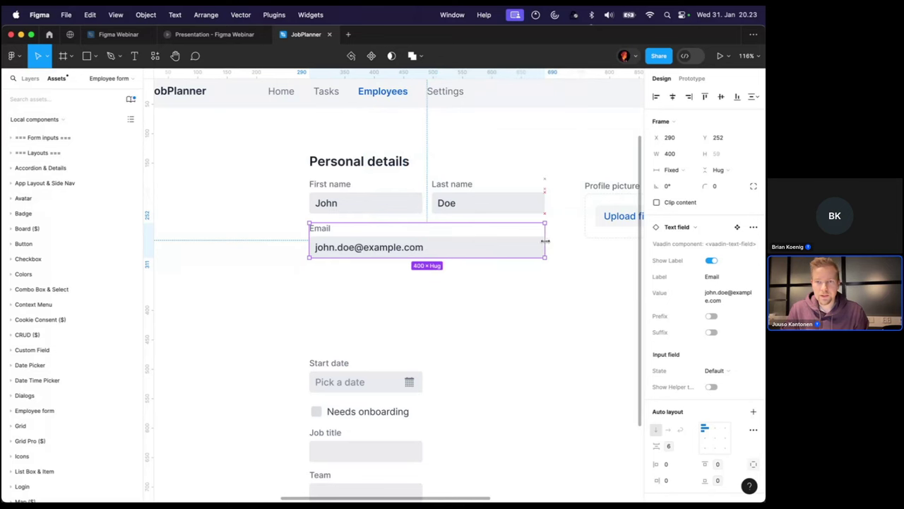
Copy the Personal details heading and paste it above the Start date picker
{"action": "scroll", "coordinate": [468, 272], "scroll_direction": "down", "scroll_amount": 2}
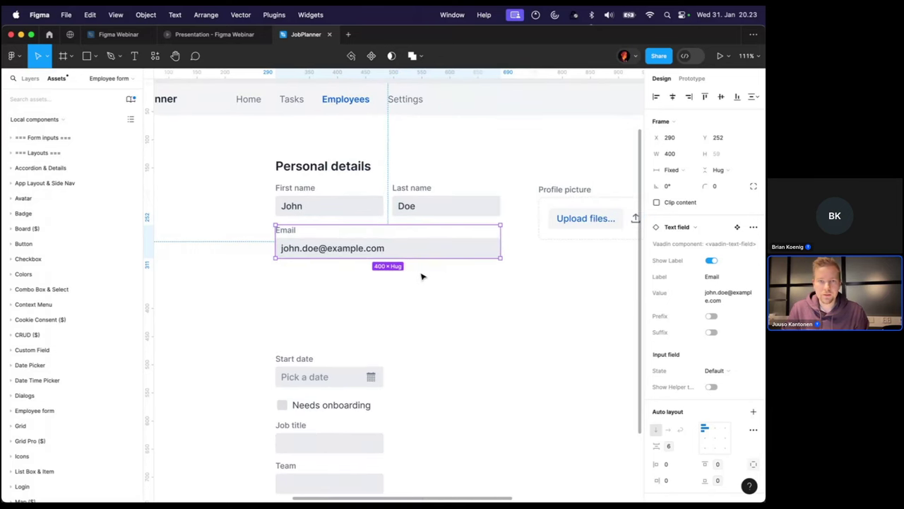
{"action": "scroll", "coordinate": [367, 296], "scroll_direction": "down", "scroll_amount": 1}
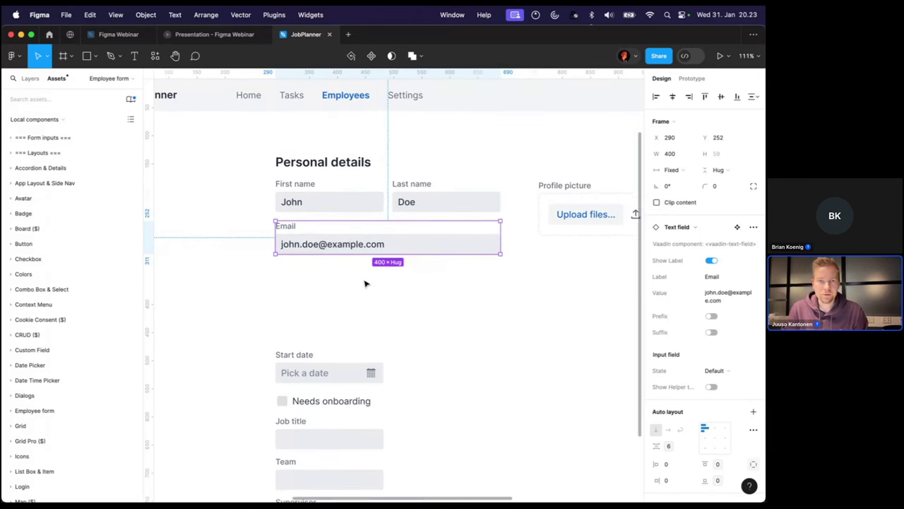
{"action": "left_click", "coordinate": [328, 170]}
{"action": "key", "text": "super+c"}
{"action": "left_click", "coordinate": [300, 374]}
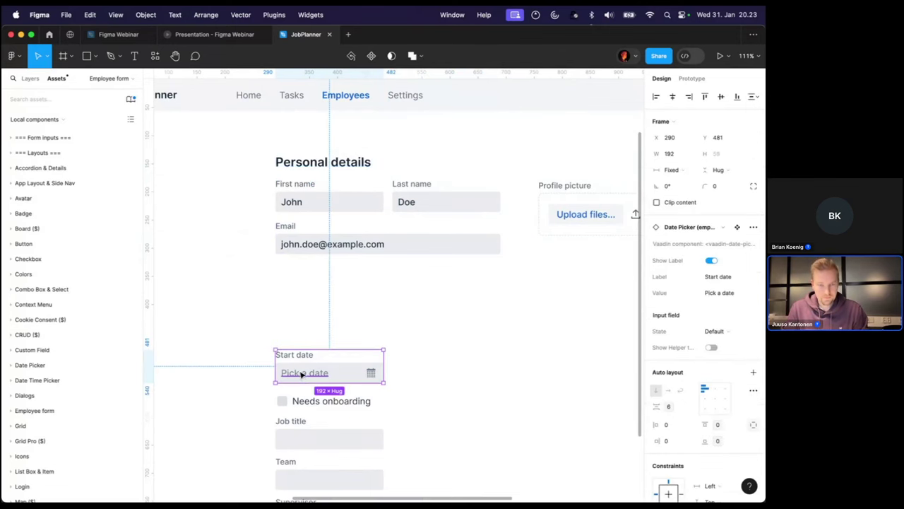
{"action": "key", "text": "super+v"}
{"action": "left_click_drag", "start_coordinate": [324, 165], "coordinate": [325, 316]}
Rename the copied heading to 'Job details'
{"action": "double_click", "coordinate": [325, 316]}
{"action": "type", "text": "Job"}
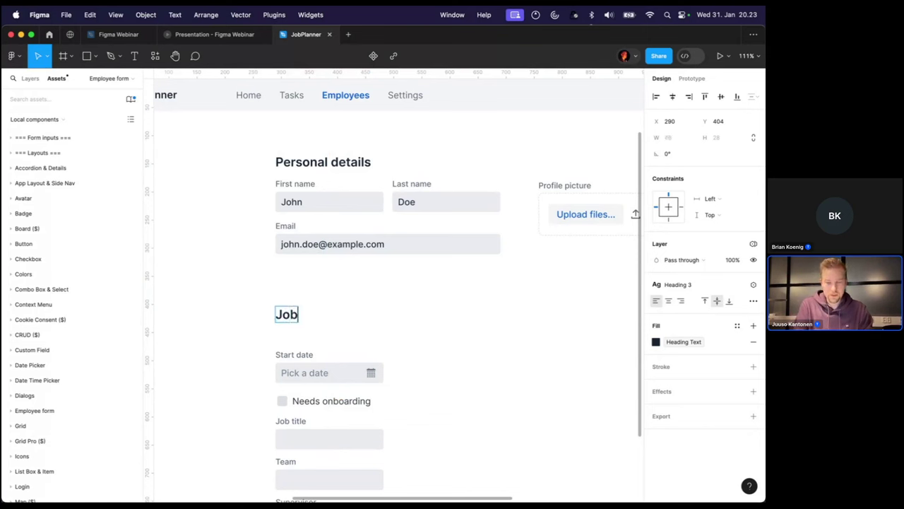
{"action": "type", "text": " details"}
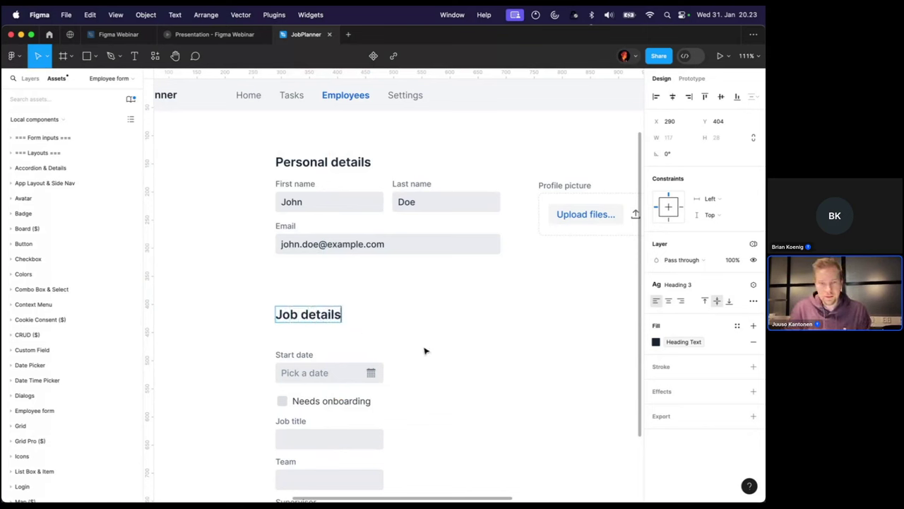
{"action": "key", "text": "Escape"}
Place the Needs onboarding checkbox beside the Start date picker
{"action": "scroll", "coordinate": [435, 349], "scroll_direction": "down", "scroll_amount": 5}
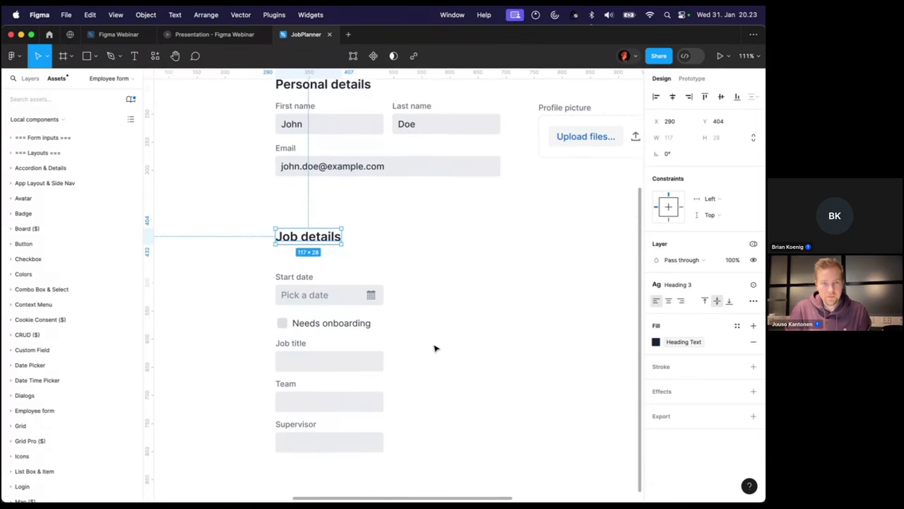
{"action": "left_click", "coordinate": [329, 278]}
{"action": "left_click_drag", "start_coordinate": [311, 304], "coordinate": [424, 300]}
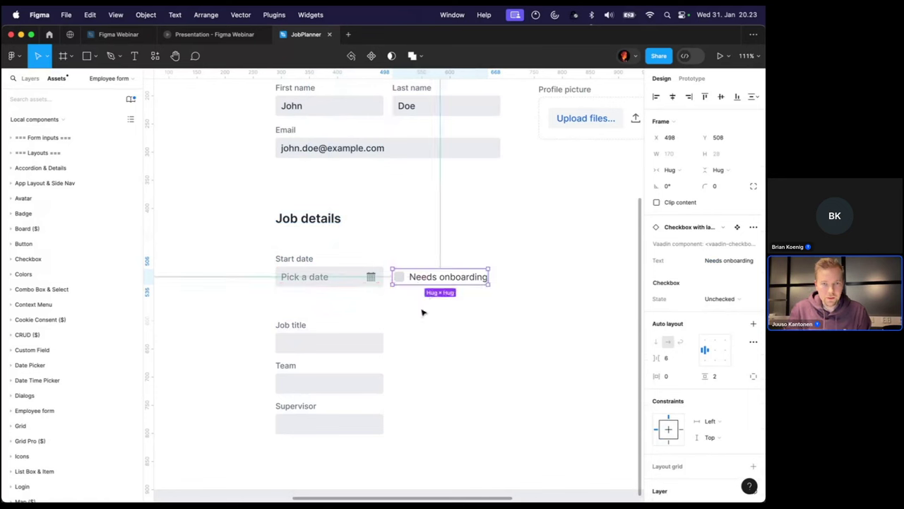
Widen the Job title, Team and Supervisor fields to 400
{"action": "left_click", "coordinate": [307, 345]}
{"action": "left_click", "coordinate": [318, 385], "text": "shift"}
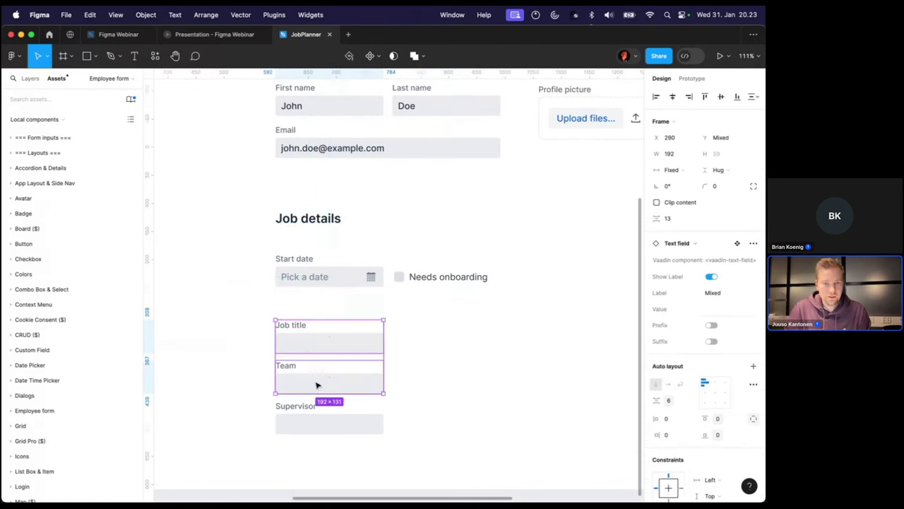
{"action": "left_click", "coordinate": [317, 422], "text": "shift"}
{"action": "left_click_drag", "start_coordinate": [403, 364], "coordinate": [500, 366]}
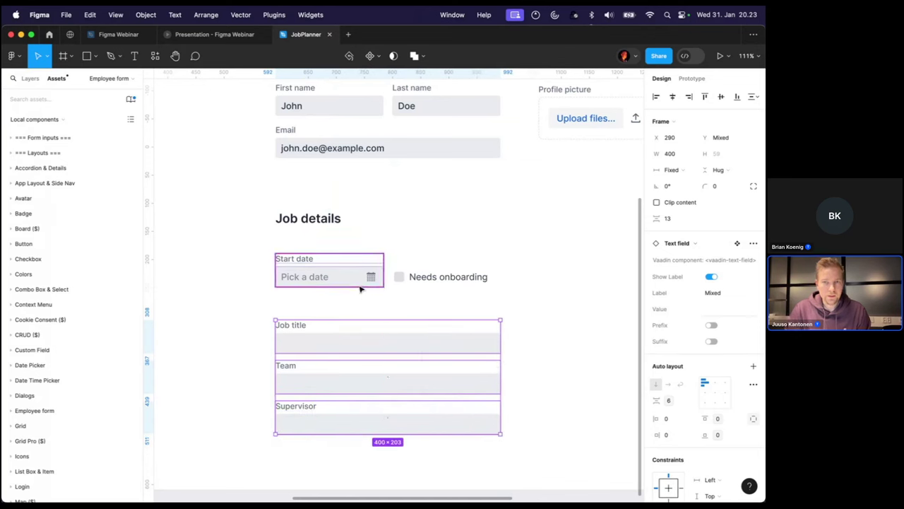
Tidy Start date, Job title, Team and Supervisor into even 16 spacing
{"action": "left_click", "coordinate": [316, 284], "text": "shift"}
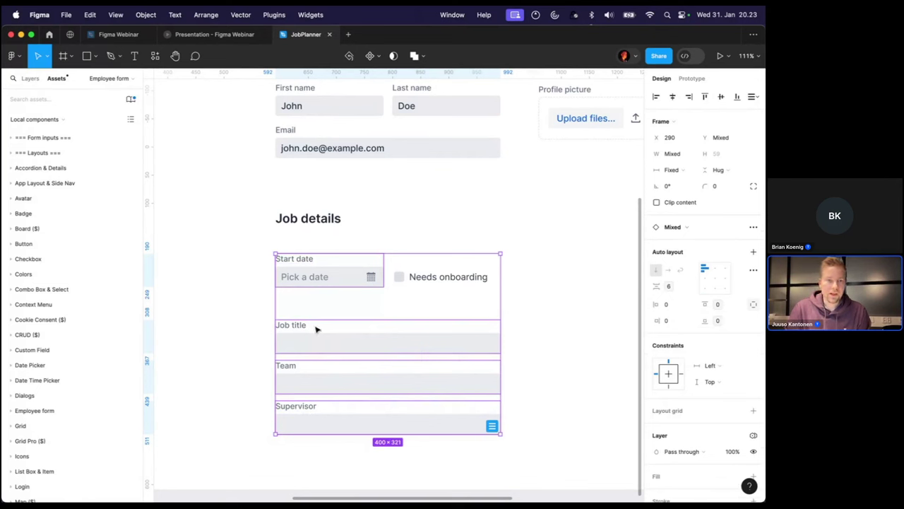
{"action": "left_click", "coordinate": [751, 98]}
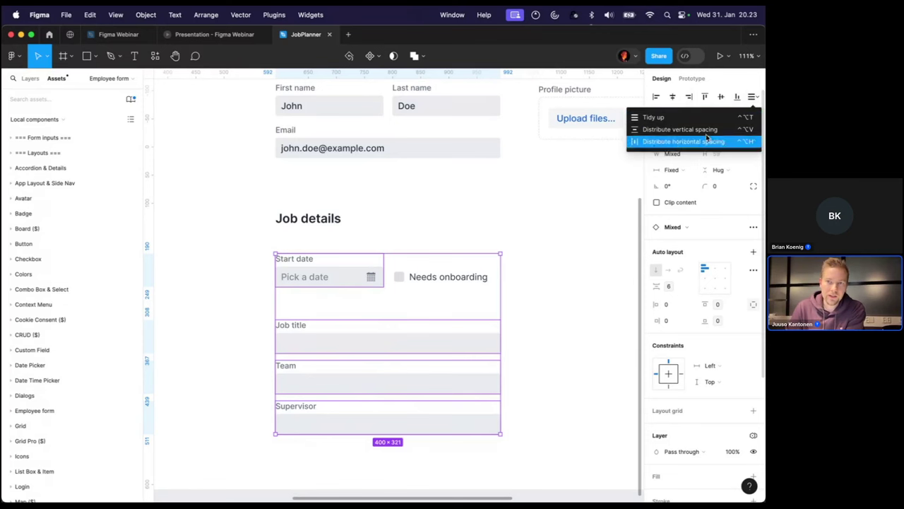
{"action": "left_click", "coordinate": [674, 119]}
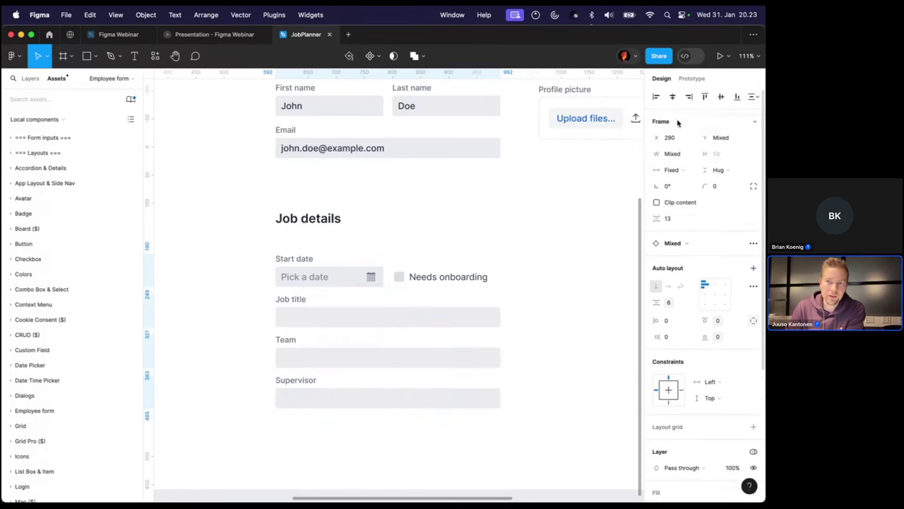
{"action": "left_click", "coordinate": [676, 222]}
{"action": "type", "text": "16"}
{"action": "key", "text": "Return"}
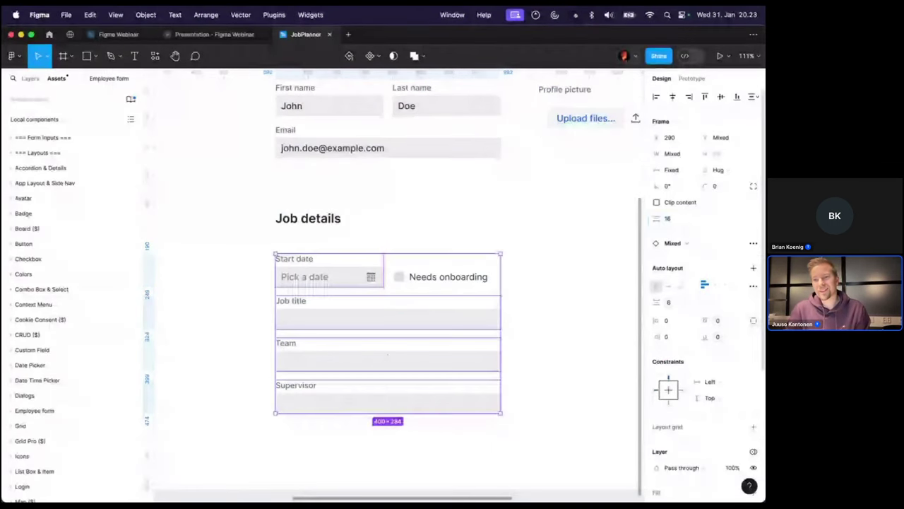
{"action": "key", "text": "Escape"}
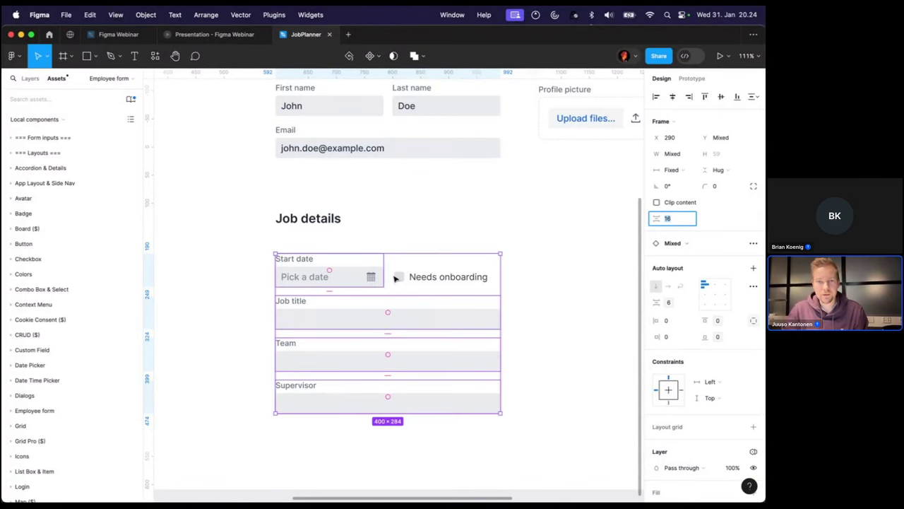
Check the Needs onboarding checkbox's distance from the Start date picker
{"action": "left_click", "coordinate": [435, 281]}
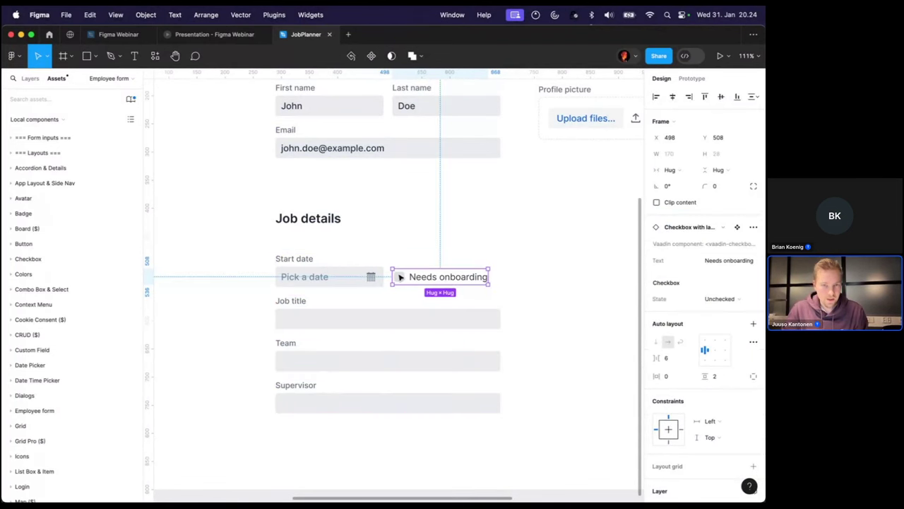
{"action": "key", "text": "alt"}
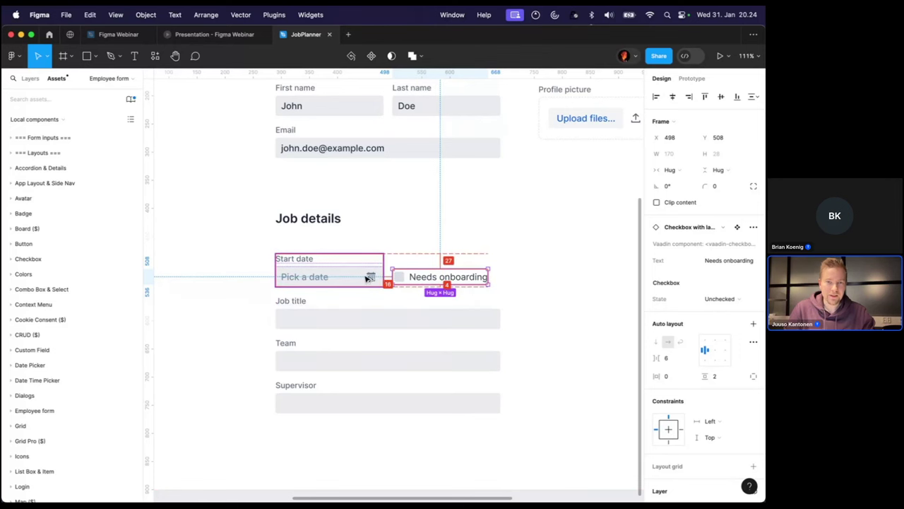
{"action": "left_click", "coordinate": [367, 276]}
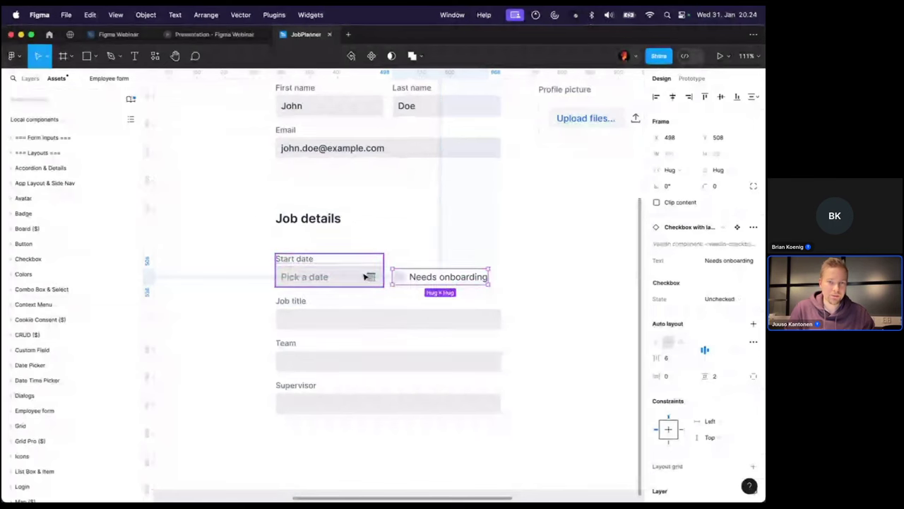
{"action": "left_click", "coordinate": [343, 318]}
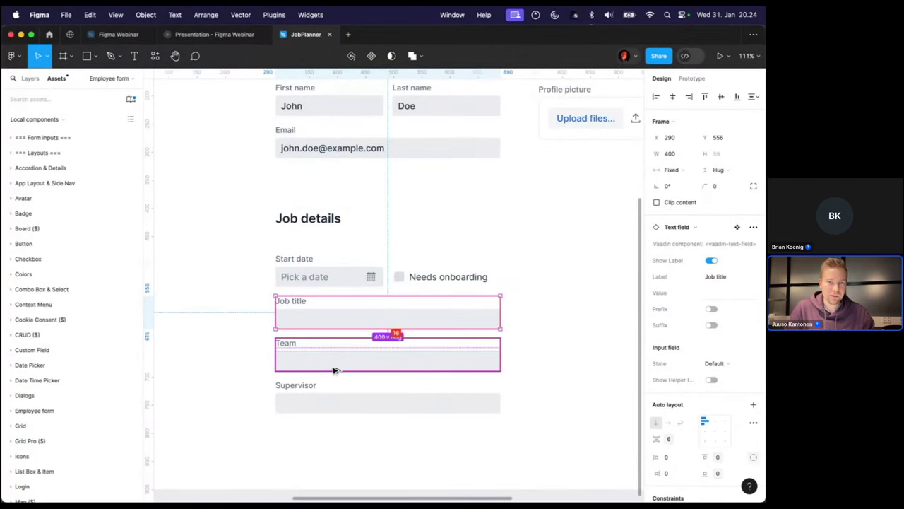
{"action": "left_click", "coordinate": [334, 370]}
{"action": "left_click", "coordinate": [244, 295]}
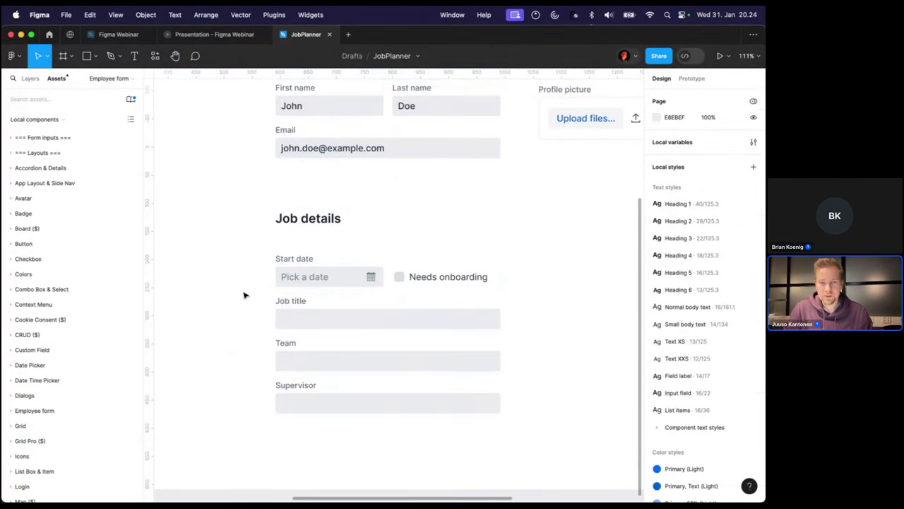
Swap the Team and Supervisor fields to Combo Box components
{"action": "scroll", "coordinate": [267, 322], "scroll_direction": "down", "scroll_amount": 2}
{"action": "left_click", "coordinate": [325, 342]}
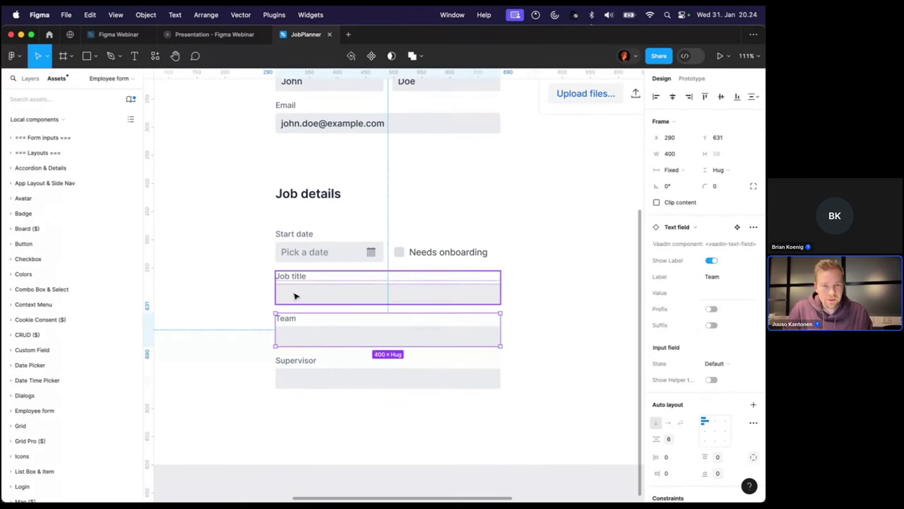
{"action": "left_click", "coordinate": [321, 375], "text": "shift"}
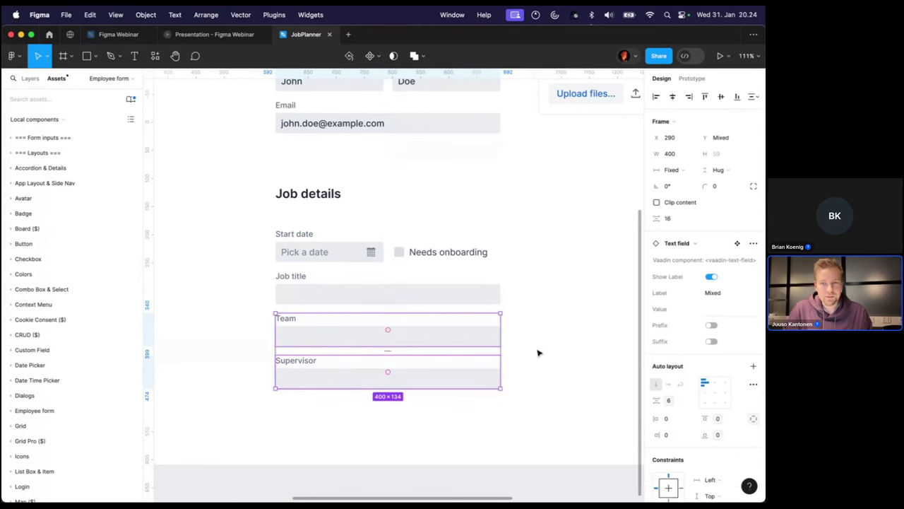
{"action": "left_click", "coordinate": [690, 244]}
{"action": "type", "text": "combo"}
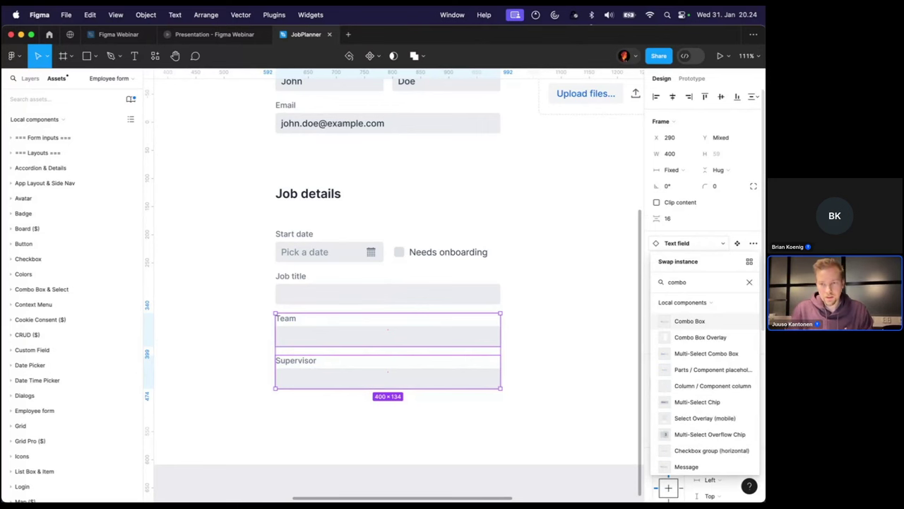
{"action": "left_click", "coordinate": [691, 320]}
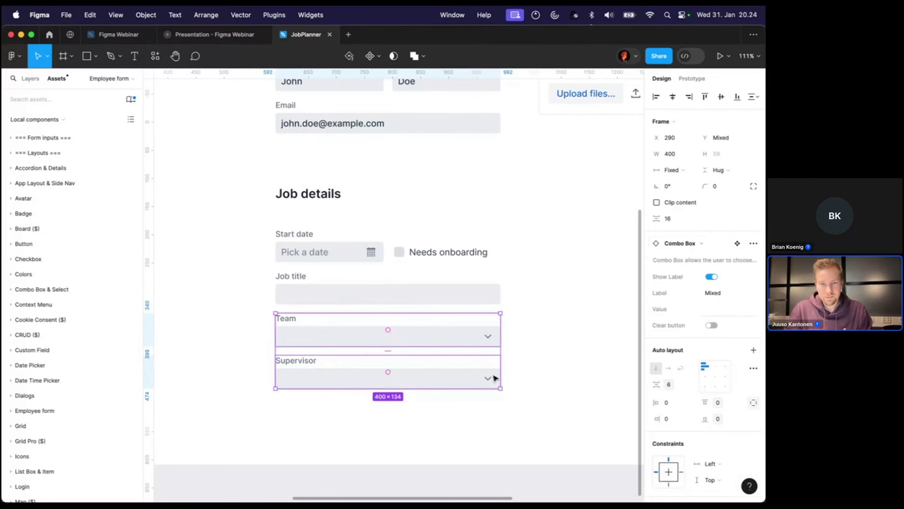
{"action": "left_click", "coordinate": [214, 323]}
Nudge the Job details heading down to add space above it
{"action": "scroll", "coordinate": [262, 297], "scroll_direction": "down", "scroll_amount": 3}
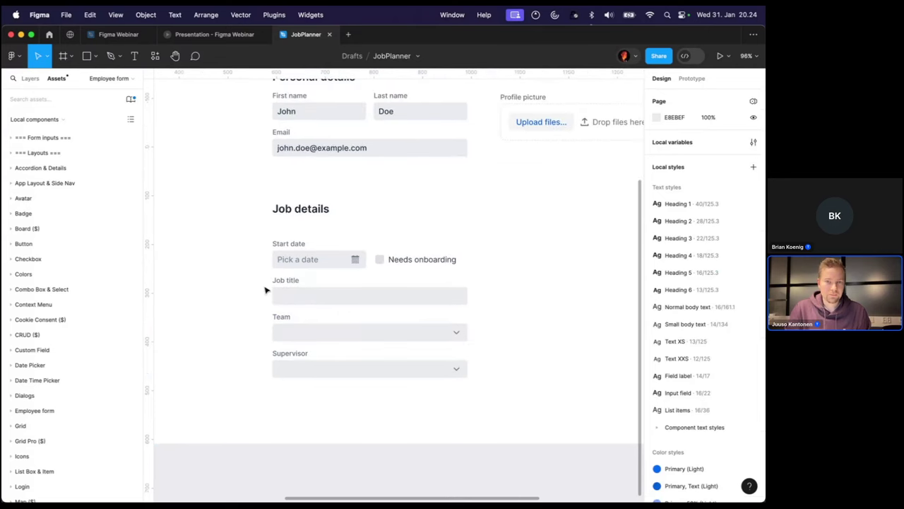
{"action": "left_click", "coordinate": [308, 212]}
{"action": "key", "text": "shift+Down"}
{"action": "key", "text": "shift+Down"}
{"action": "key", "text": "shift+Down"}
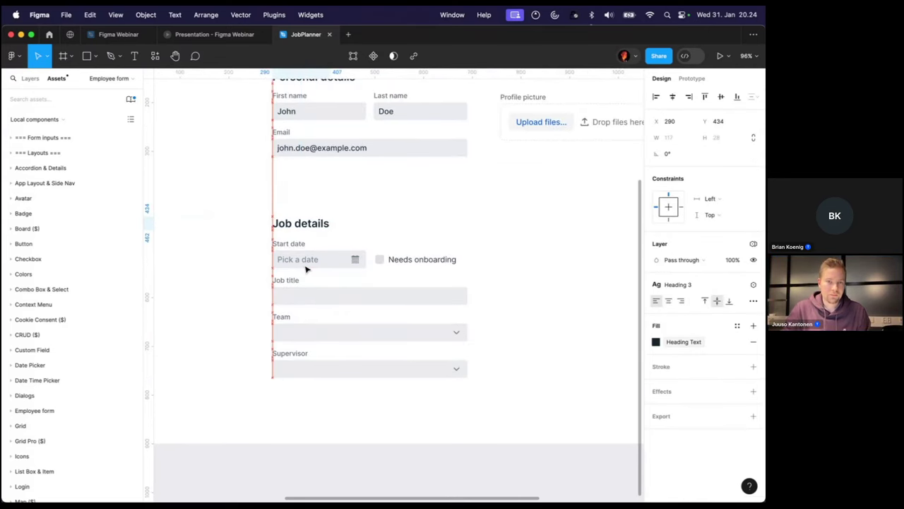
{"action": "key", "text": "Down"}
{"action": "key", "text": "Down"}
{"action": "key", "text": "Down"}
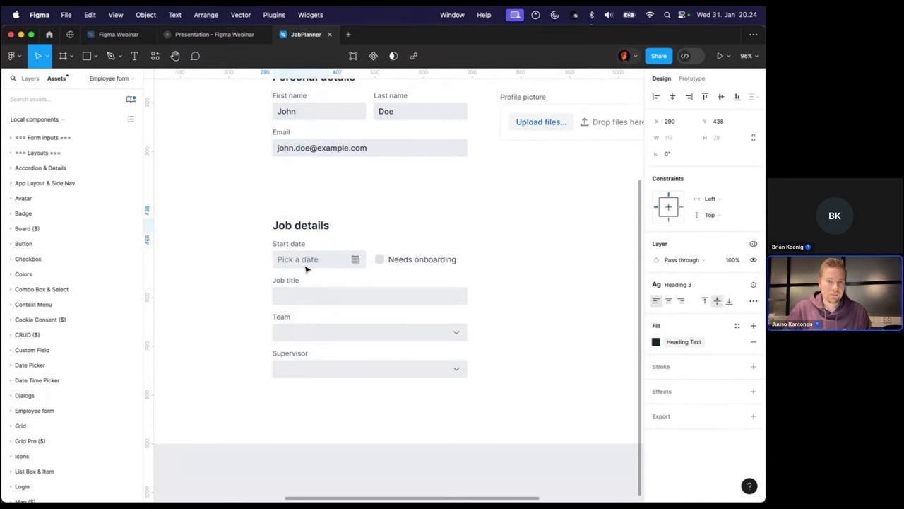
{"action": "scroll", "coordinate": [303, 259], "scroll_direction": "down", "scroll_amount": 2}
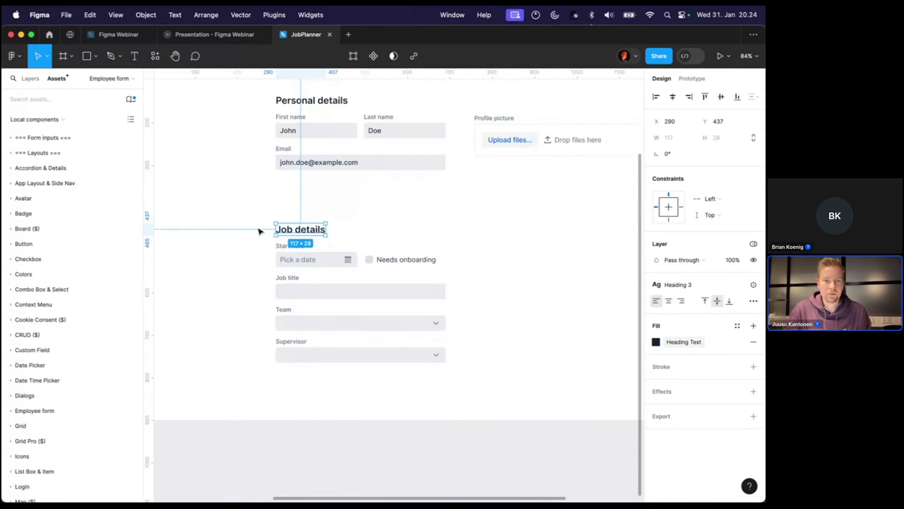
{"action": "left_click", "coordinate": [231, 210]}
Group the Personal details heading and its fields
{"action": "left_click", "coordinate": [32, 78]}
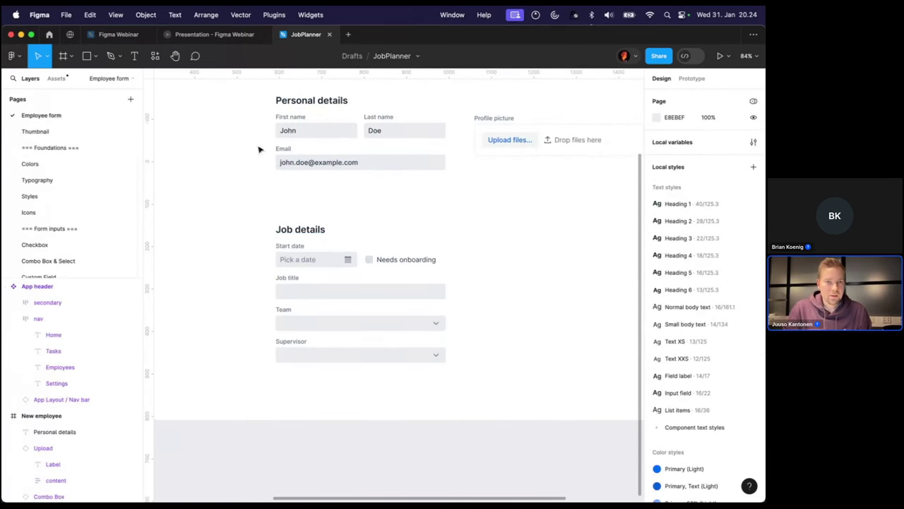
{"action": "scroll", "coordinate": [245, 212], "scroll_direction": "up", "scroll_amount": 3}
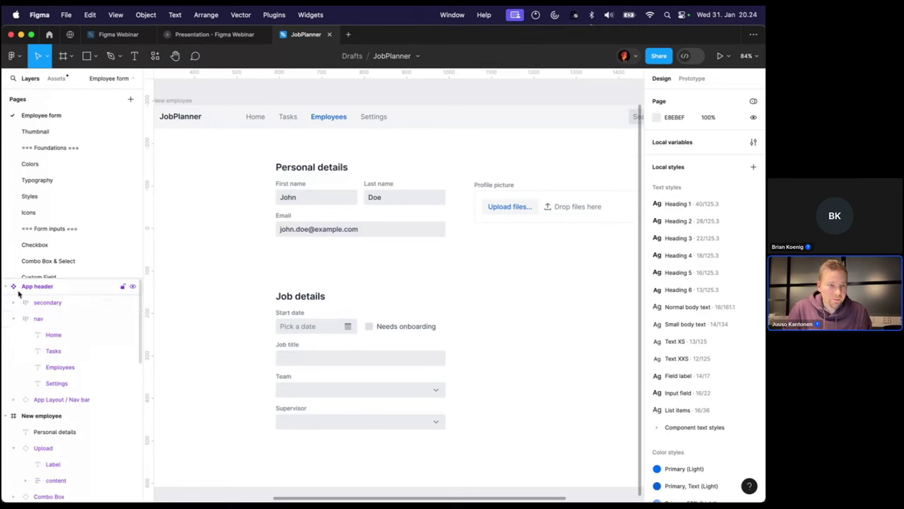
{"action": "left_click", "coordinate": [7, 286]}
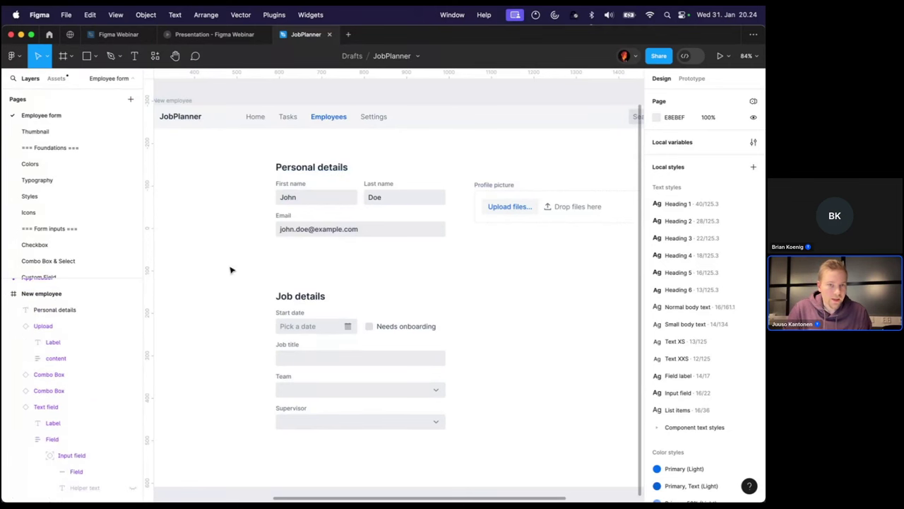
{"action": "left_click_drag", "start_coordinate": [241, 154], "coordinate": [454, 258]}
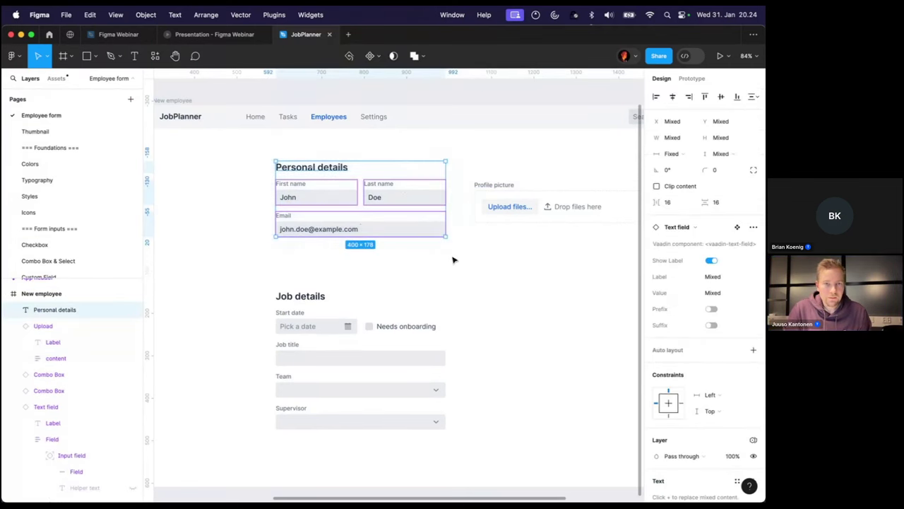
{"action": "right_click", "coordinate": [342, 204]}
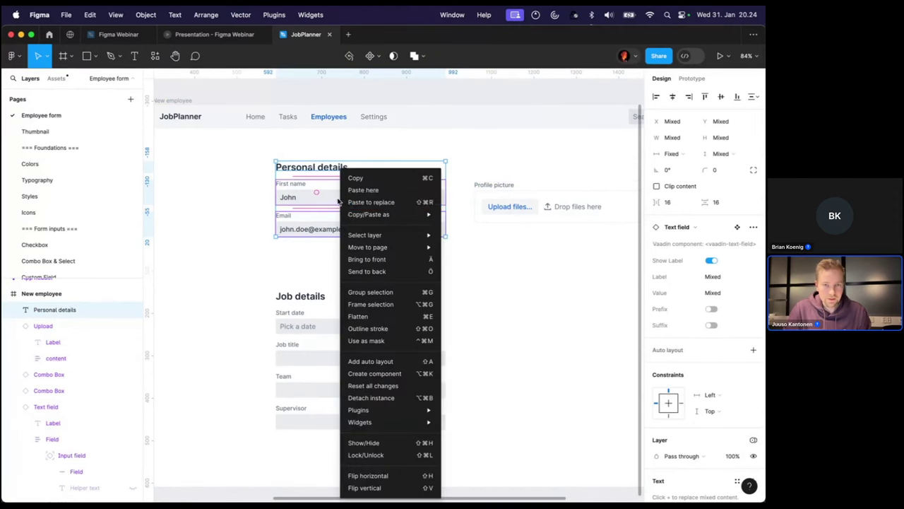
{"action": "left_click", "coordinate": [369, 292]}
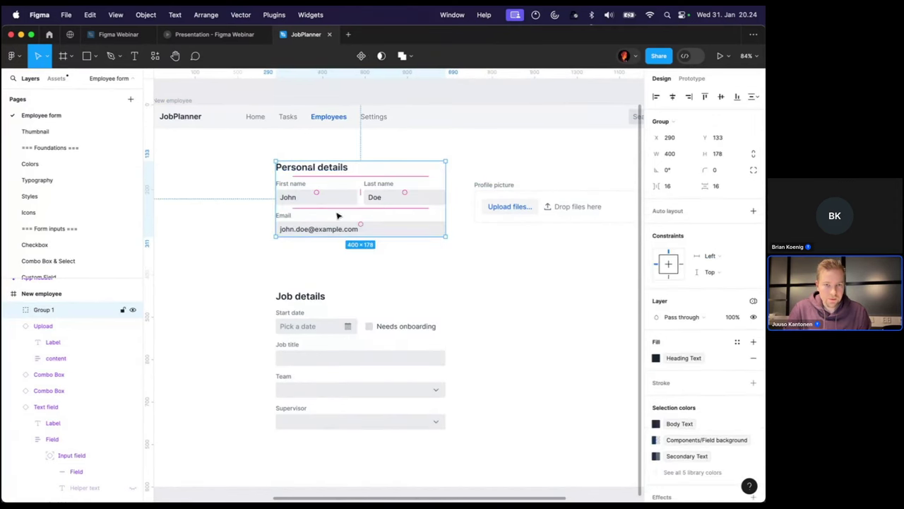
Group the Job details heading and fields, placing the group below Upload in Layers
{"action": "left_click_drag", "start_coordinate": [252, 280], "coordinate": [456, 470]}
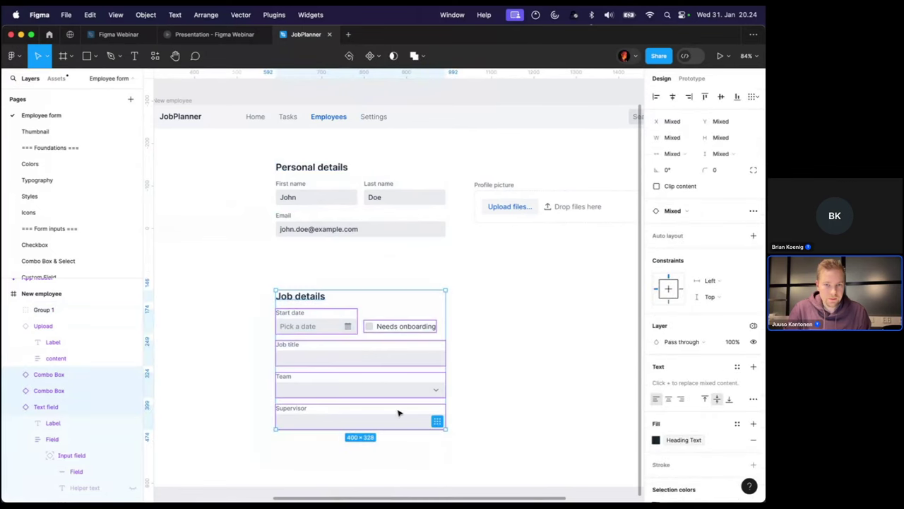
{"action": "right_click", "coordinate": [350, 359]}
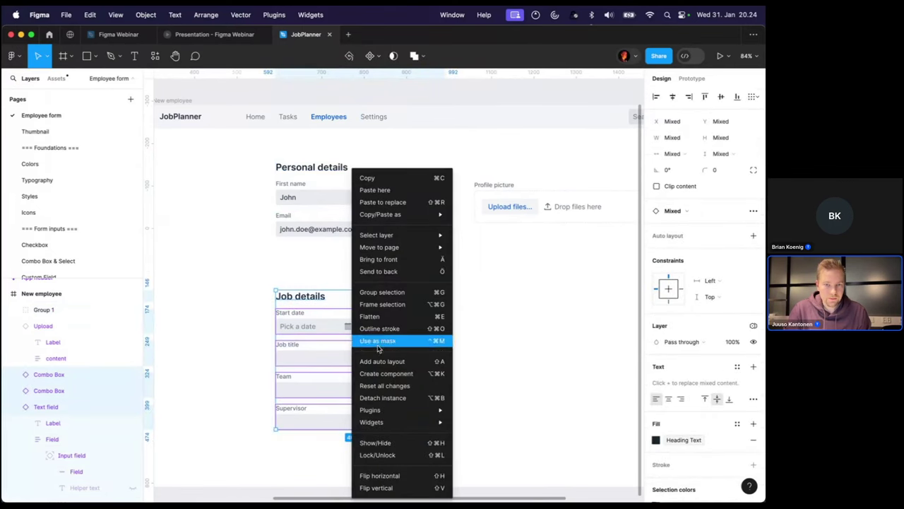
{"action": "left_click", "coordinate": [375, 291]}
{"action": "left_click", "coordinate": [37, 334]}
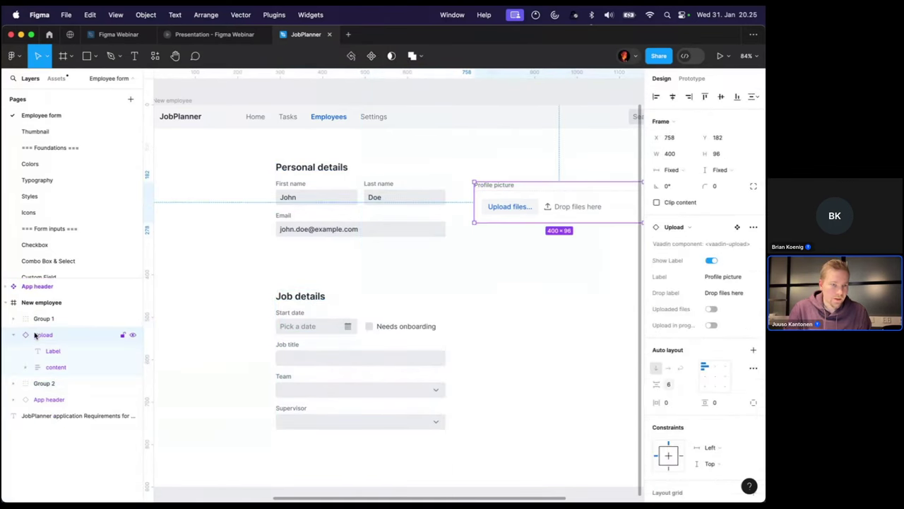
{"action": "left_click_drag", "start_coordinate": [43, 323], "coordinate": [45, 371]}
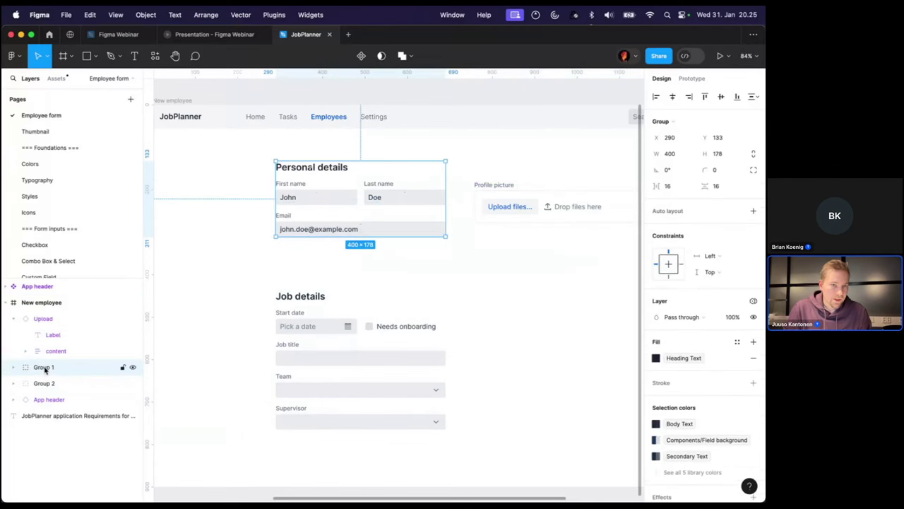
Rename the two groups 'personal form' and 'job form'
{"action": "double_click", "coordinate": [44, 368]}
{"action": "type", "text": "personal"}
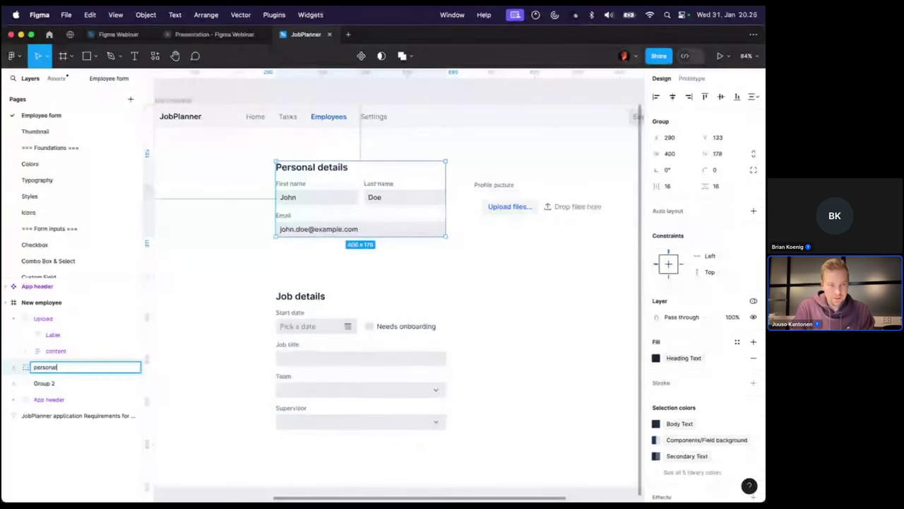
{"action": "type", "text": " form"}
{"action": "key", "text": "Return"}
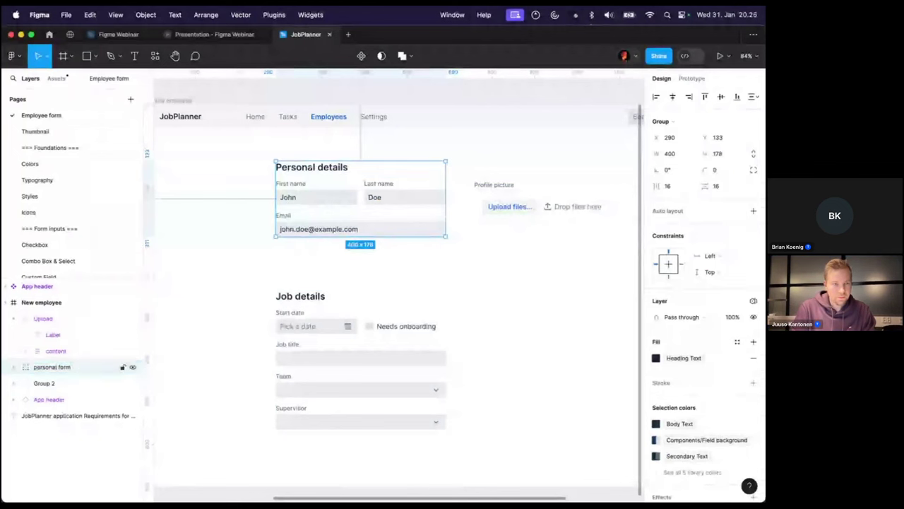
{"action": "double_click", "coordinate": [42, 384]}
{"action": "type", "text": "job"}
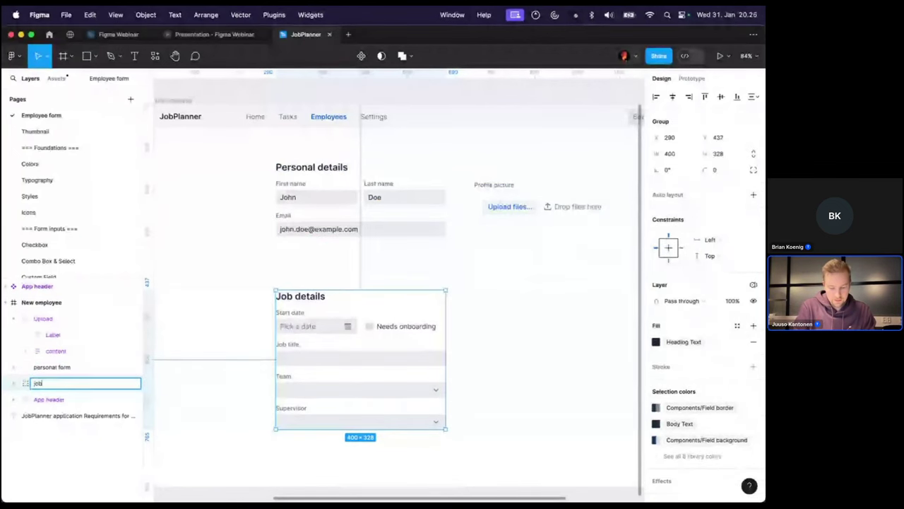
{"action": "type", "text": " form"}
{"action": "key", "text": "Return"}
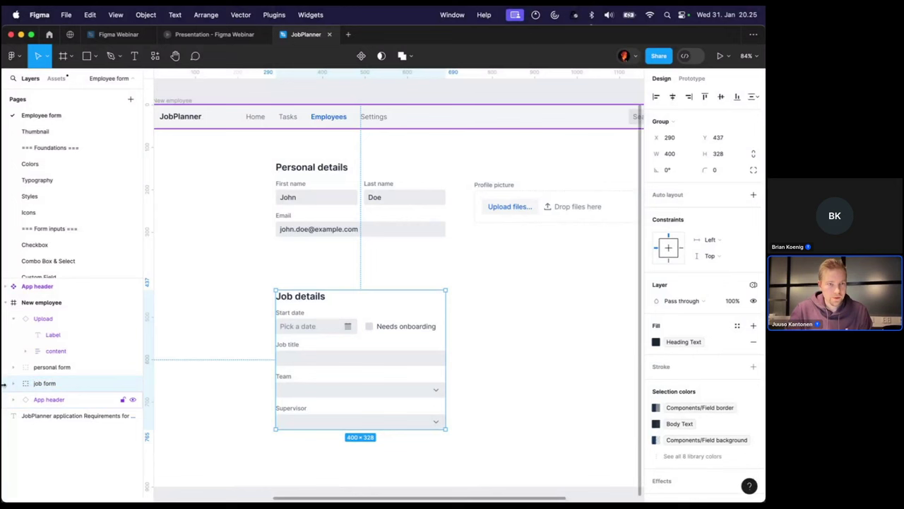
Move the Upload layer below job form in the layer list
{"action": "left_click", "coordinate": [11, 320]}
{"action": "mouse_move", "coordinate": [32, 319]}
{"action": "left_mouse_down"}
{"action": "mouse_move", "coordinate": [55, 335]}
{"action": "mouse_move", "coordinate": [44, 365]}
{"action": "mouse_move", "coordinate": [38, 309]}
{"action": "mouse_move", "coordinate": [38, 319]}
{"action": "left_mouse_up"}
{"action": "left_click", "coordinate": [41, 369]}
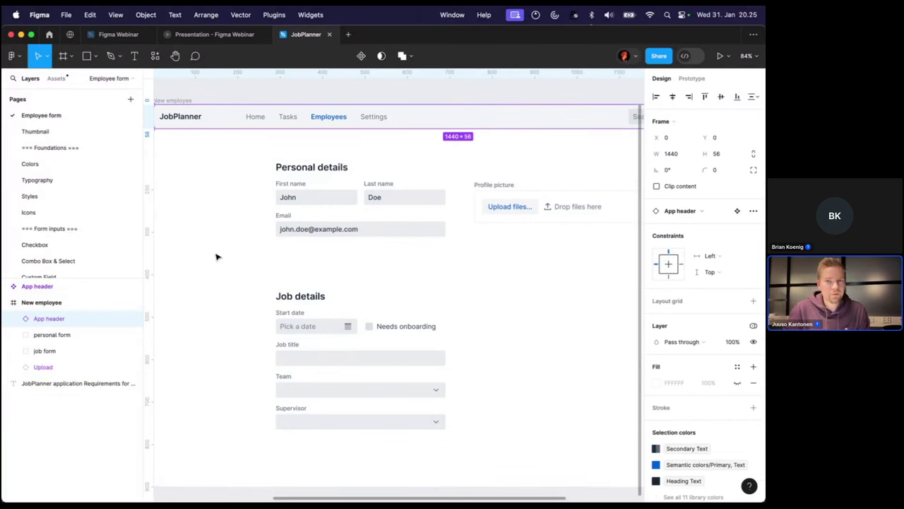
{"action": "scroll", "coordinate": [264, 219], "scroll_direction": "right", "scroll_amount": 2}
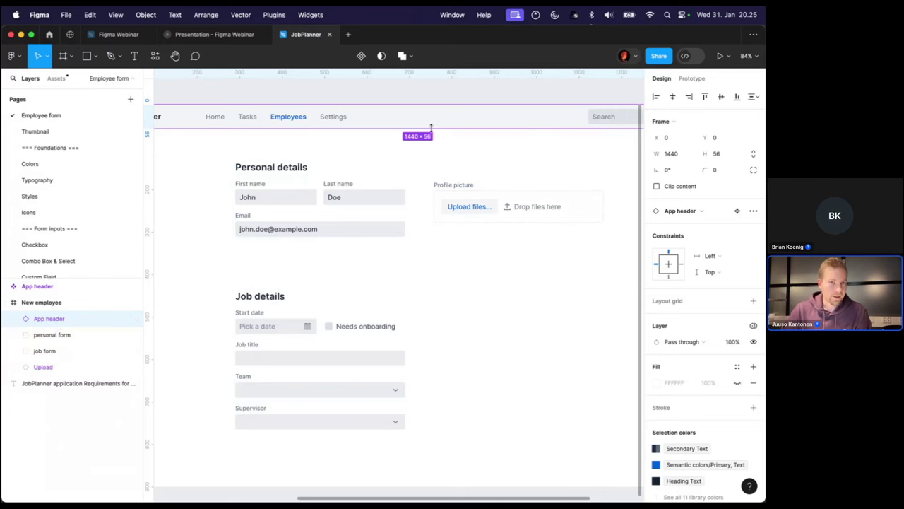
Move the job form group up closer to the Personal details section
{"action": "left_click", "coordinate": [60, 351]}
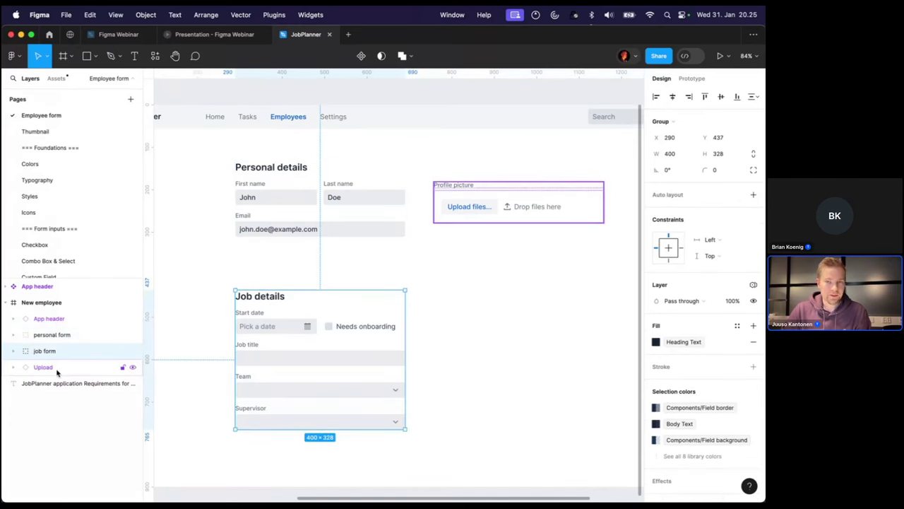
{"action": "left_click", "coordinate": [58, 371]}
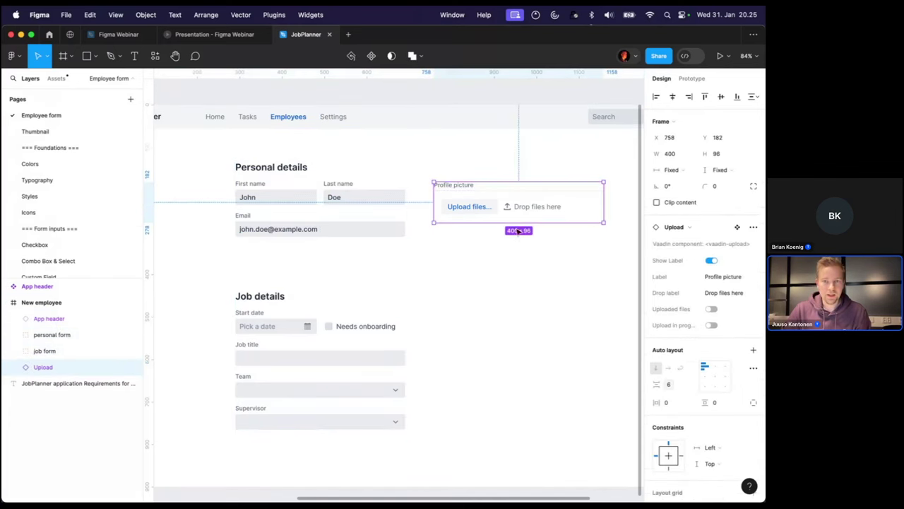
{"action": "left_click", "coordinate": [54, 350]}
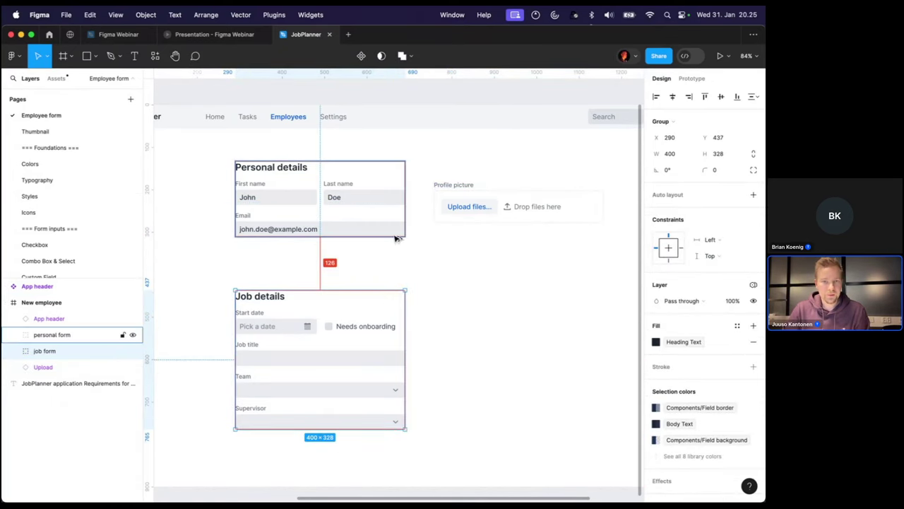
{"action": "key", "text": "shift+Up"}
{"action": "key", "text": "shift+Up"}
{"action": "key", "text": "shift+Up"}
{"action": "key", "text": "shift+Up"}
{"action": "key", "text": "shift+Up"}
{"action": "key", "text": "shift+Up"}
{"action": "key", "text": "Up"}
{"action": "key", "text": "Up"}
{"action": "key", "text": "Up"}
{"action": "key", "text": "Up"}
{"action": "key", "text": "Up"}
{"action": "key", "text": "Up"}
{"action": "key", "text": "Up"}
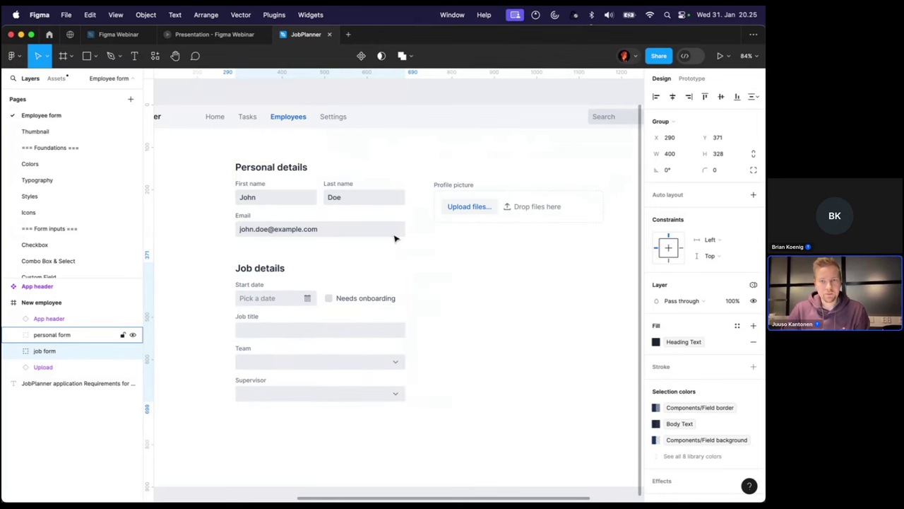
Top-align the Profile picture upload with the personal form
{"action": "left_click", "coordinate": [447, 219]}
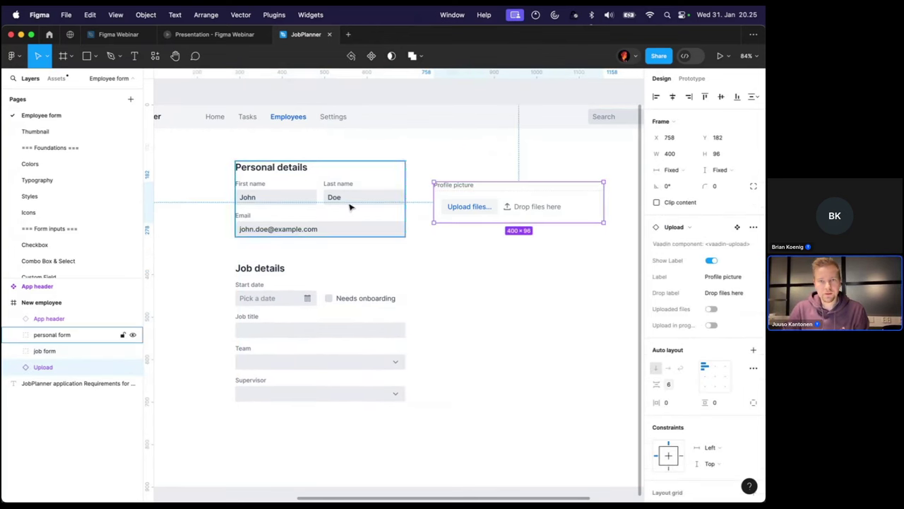
{"action": "key", "text": "Left"}
{"action": "key", "text": "Left"}
{"action": "key", "text": "Left"}
{"action": "key", "text": "Left"}
{"action": "key", "text": "Left"}
{"action": "key", "text": "Left"}
{"action": "key", "text": "Left"}
{"action": "key", "text": "Left"}
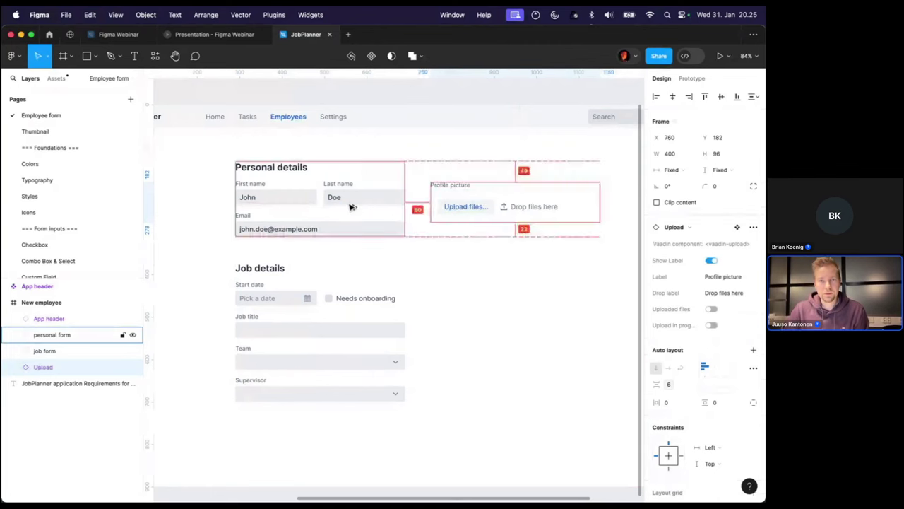
{"action": "left_click", "coordinate": [354, 192], "text": "shift"}
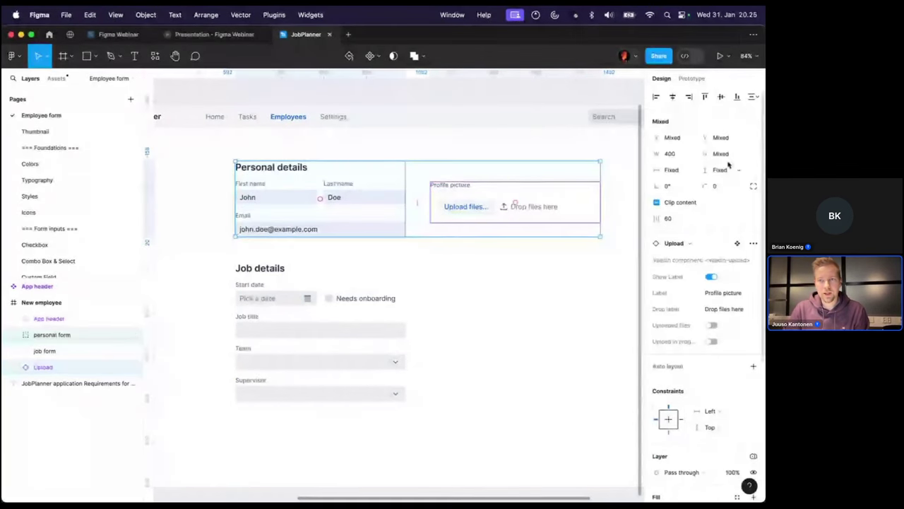
{"action": "left_click", "coordinate": [705, 97]}
{"action": "left_click", "coordinate": [548, 274]}
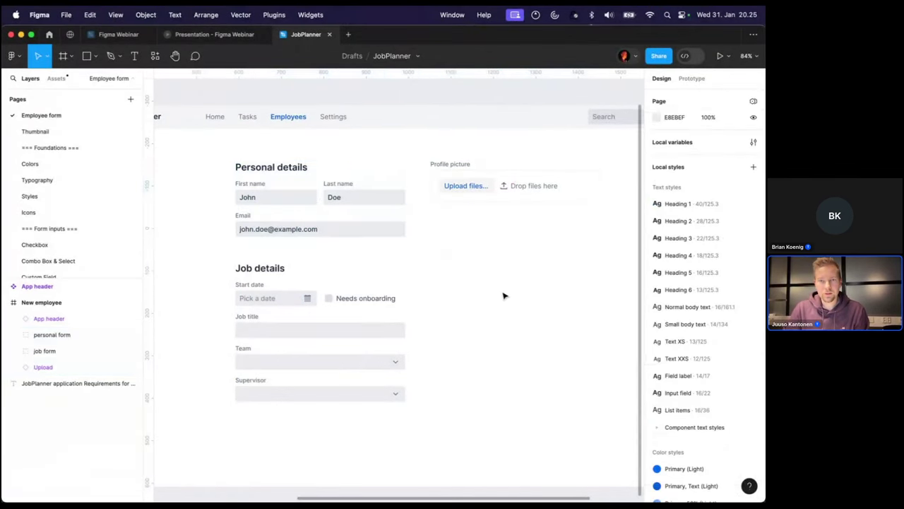
{"action": "scroll", "coordinate": [504, 296], "scroll_direction": "right", "scroll_amount": 3}
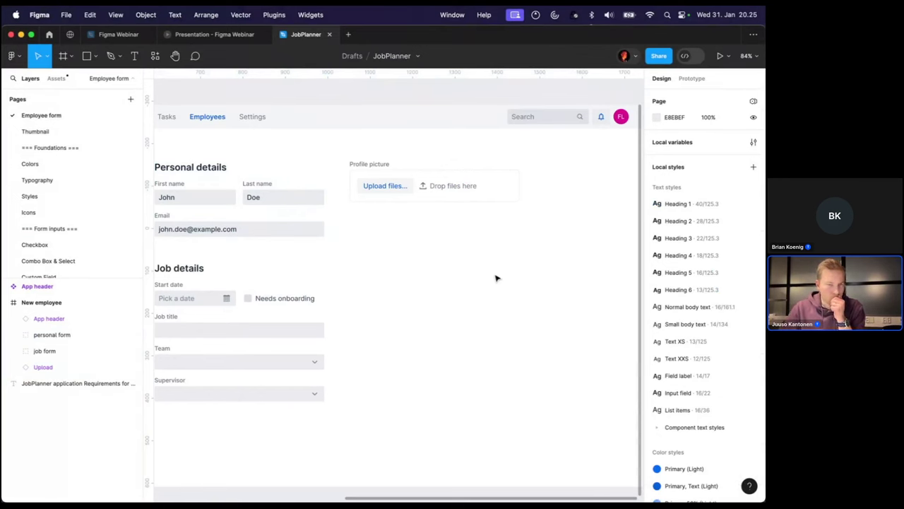
{"action": "scroll", "coordinate": [479, 300], "scroll_direction": "left", "scroll_amount": 15}
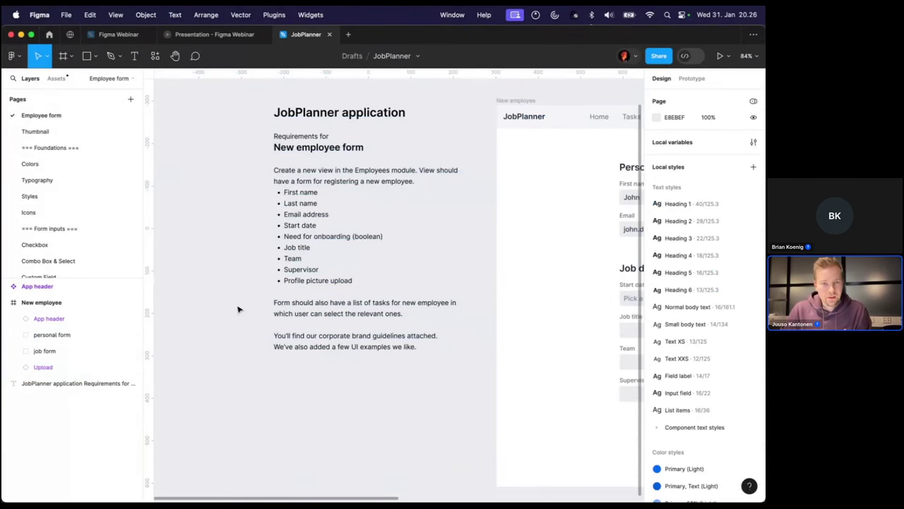
Paste a copy of the Personal details heading below the Profile picture upload area
{"action": "scroll", "coordinate": [237, 309], "scroll_direction": "up", "scroll_amount": 5}
{"action": "scroll", "coordinate": [275, 375], "scroll_direction": "down", "scroll_amount": 3}
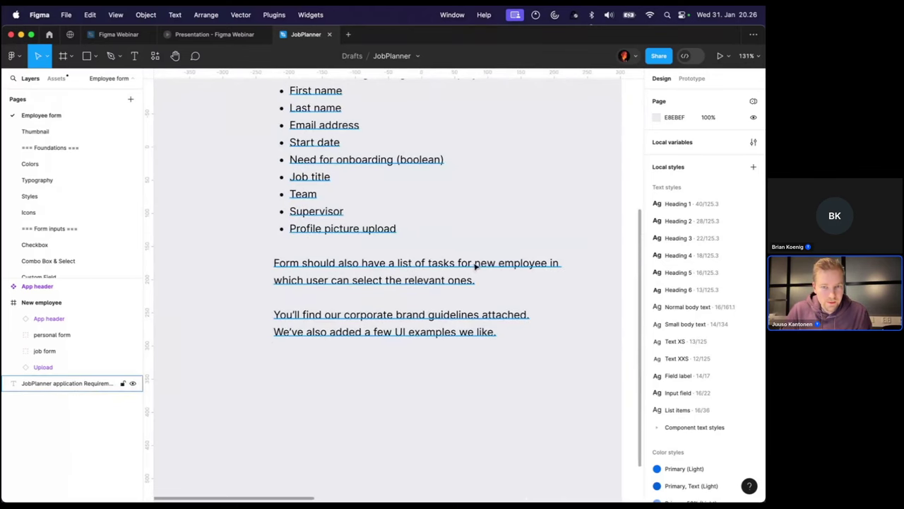
{"action": "scroll", "coordinate": [390, 369], "scroll_direction": "down", "scroll_amount": 5}
{"action": "scroll", "coordinate": [390, 369], "scroll_direction": "right", "scroll_amount": 10}
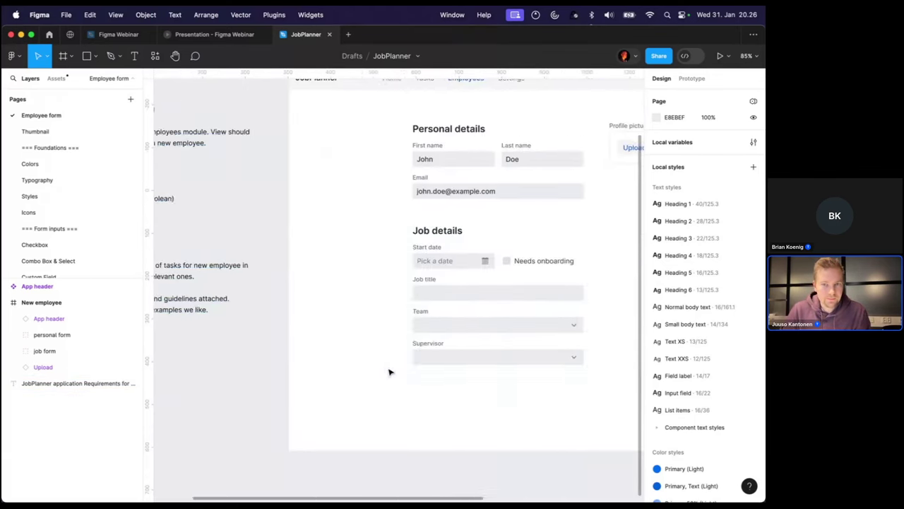
{"action": "scroll", "coordinate": [390, 366], "scroll_direction": "left", "scroll_amount": 2}
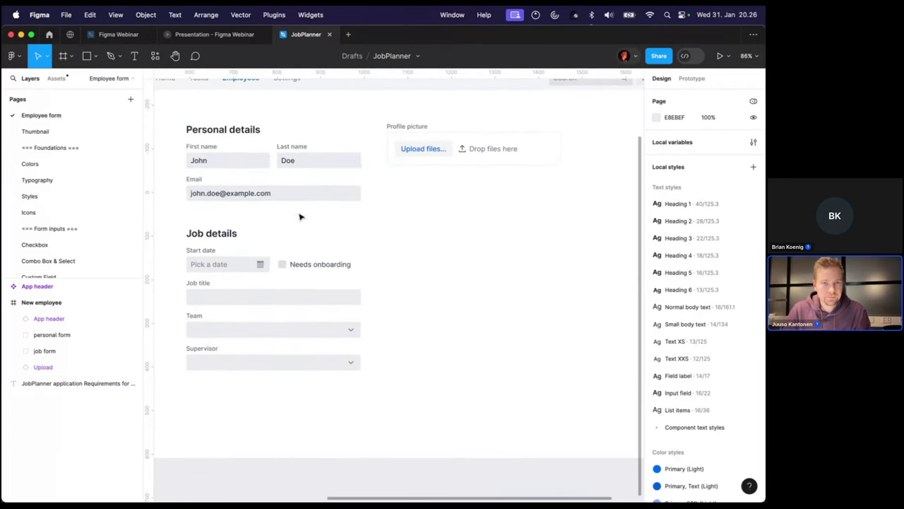
{"action": "left_click", "coordinate": [251, 132]}
{"action": "left_click", "coordinate": [444, 152]}
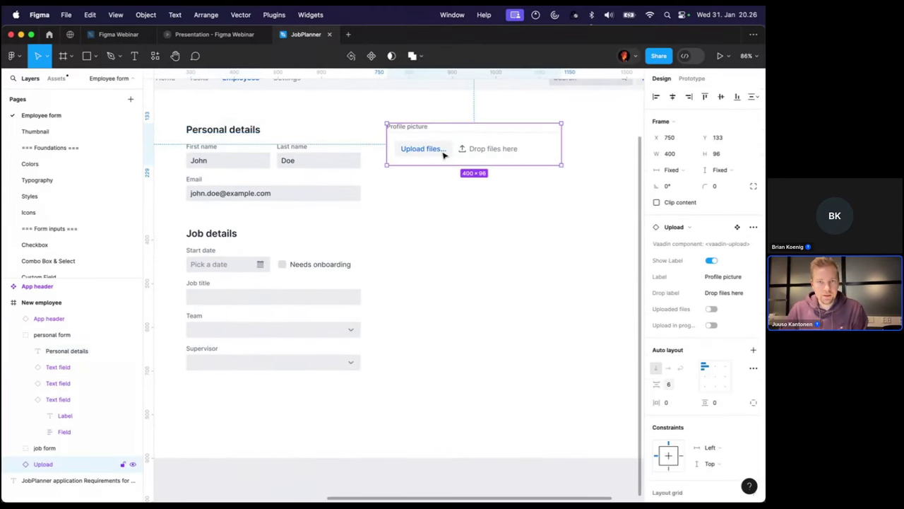
{"action": "key", "text": "super+v"}
{"action": "left_click_drag", "start_coordinate": [218, 107], "coordinate": [545, 222]}
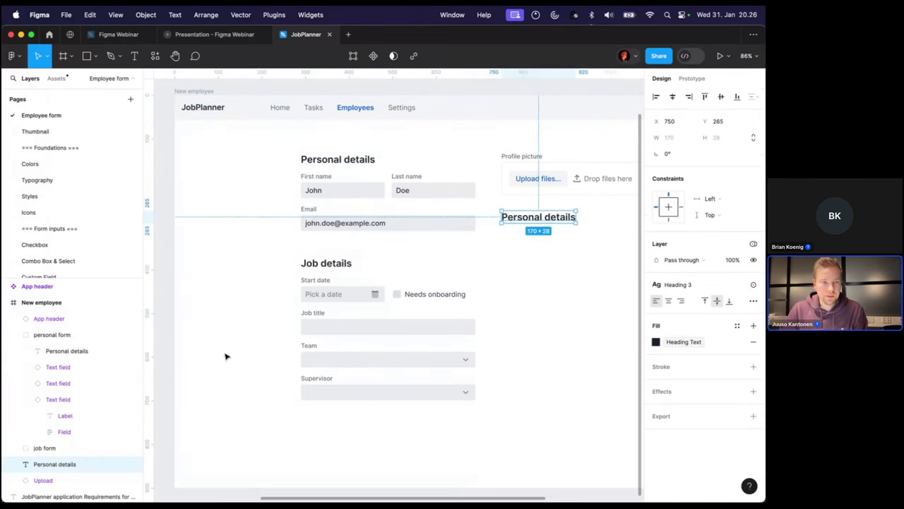
Retype the copied heading as 'Tasks for new employee'
{"action": "scroll", "coordinate": [359, 318], "scroll_direction": "right", "scroll_amount": 5}
{"action": "double_click", "coordinate": [377, 219]}
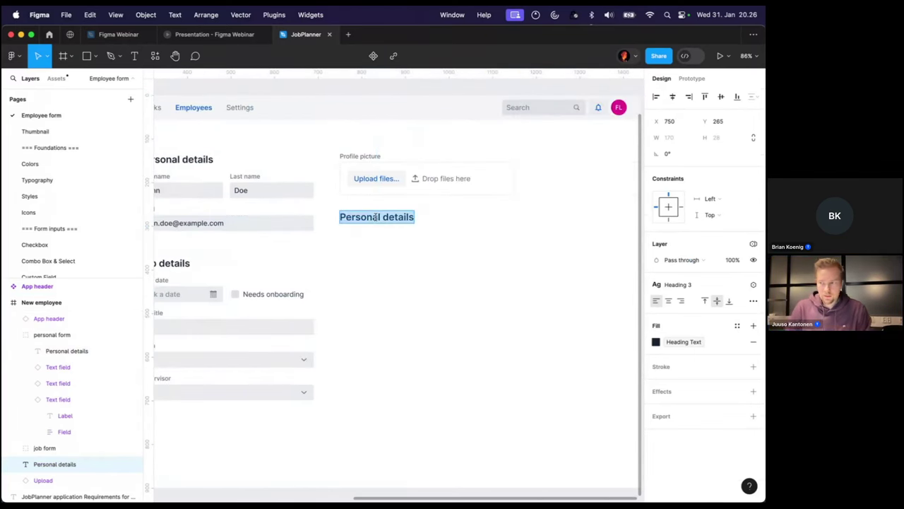
{"action": "type", "text": "Tasks"}
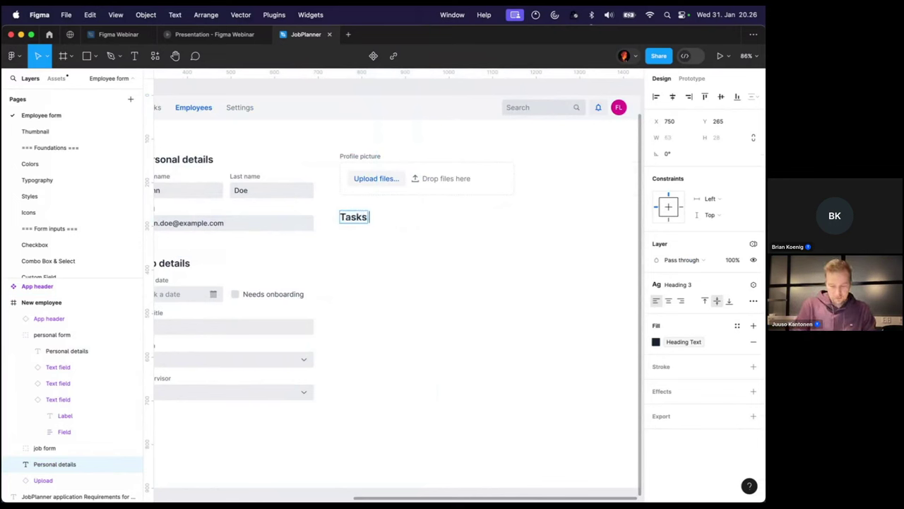
{"action": "type", "text": " for new emp"}
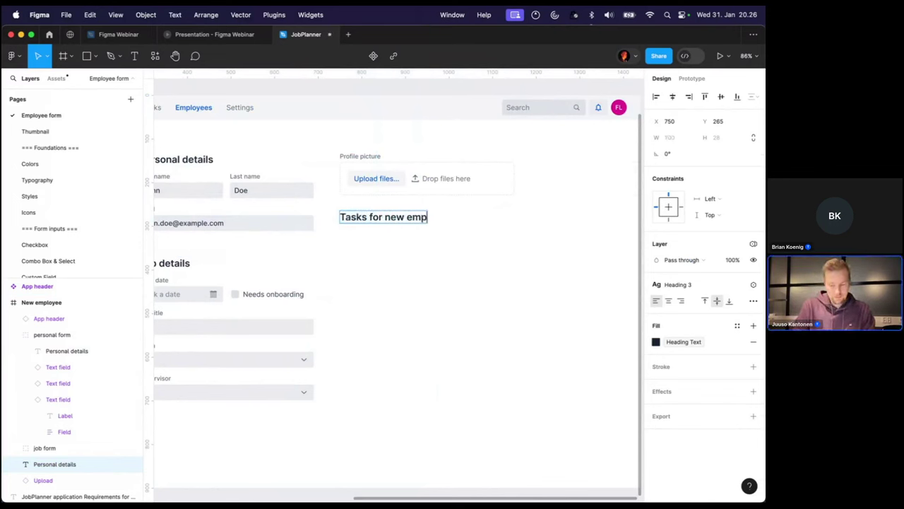
{"action": "type", "text": "loyee"}
{"action": "key", "text": "Escape"}
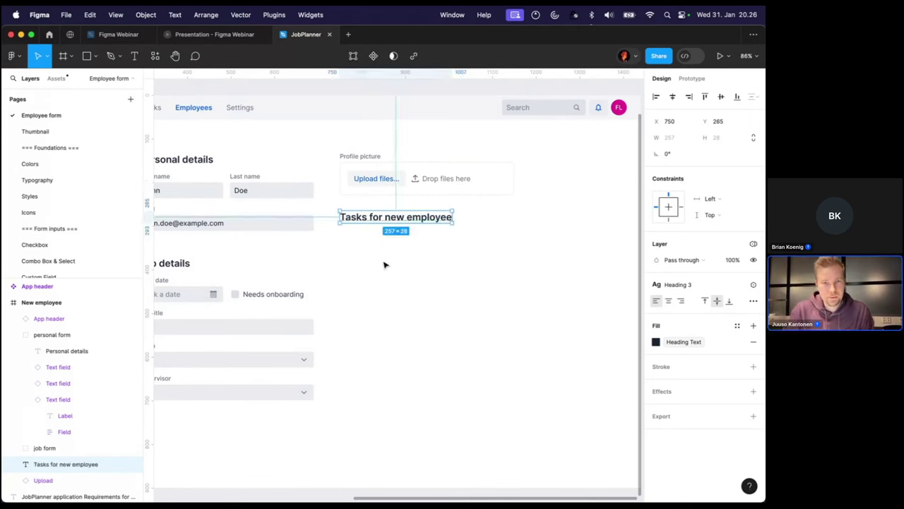
{"action": "left_click", "coordinate": [56, 79]}
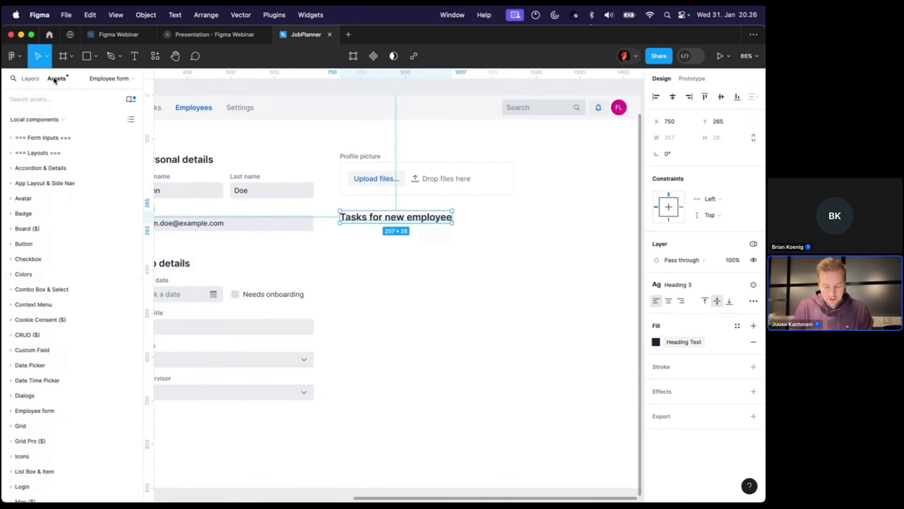
Insert a List Box from Assets, searched as 'list', under the Tasks for new employee heading
{"action": "type", "text": "list"}
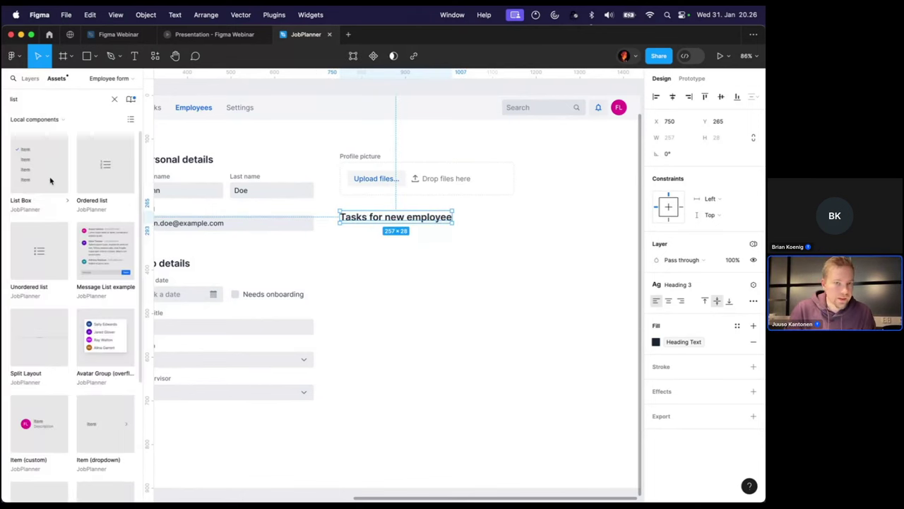
{"action": "left_click_drag", "start_coordinate": [51, 181], "coordinate": [376, 270]}
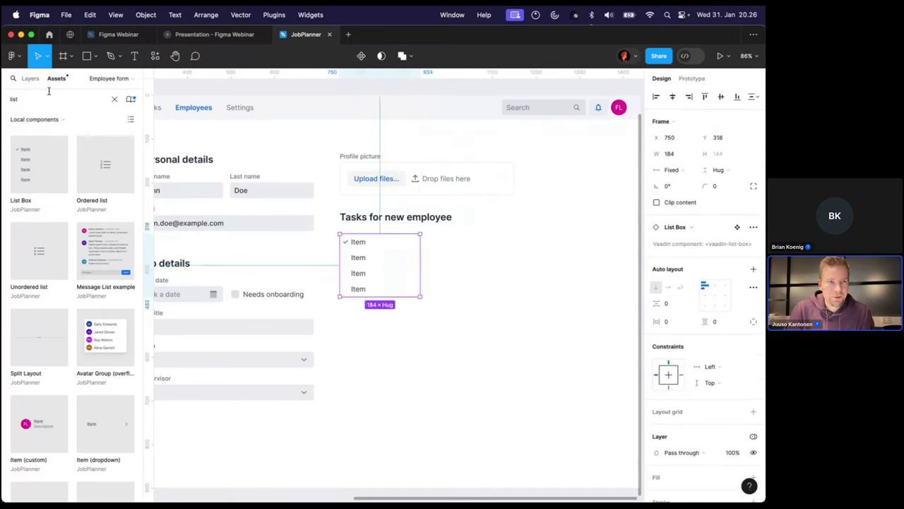
{"action": "left_click", "coordinate": [31, 79]}
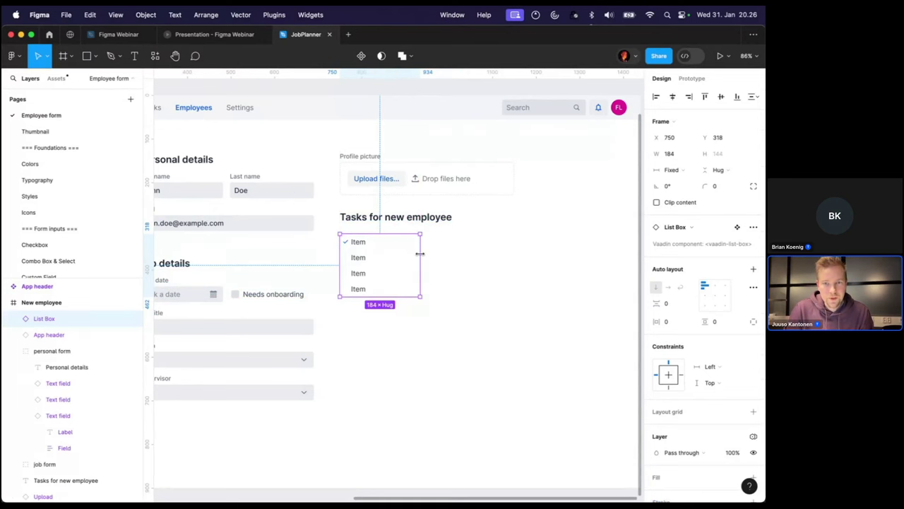
{"action": "left_click_drag", "start_coordinate": [420, 254], "coordinate": [501, 256]}
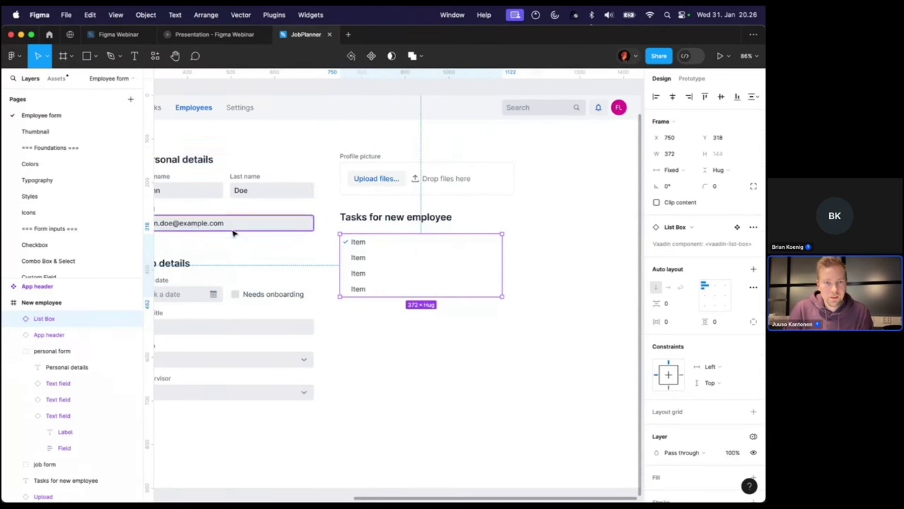
Widen the List Box to 400 to match the upload area's width
{"action": "scroll", "coordinate": [234, 233], "scroll_direction": "left", "scroll_amount": 5}
{"action": "double_click", "coordinate": [311, 208]}
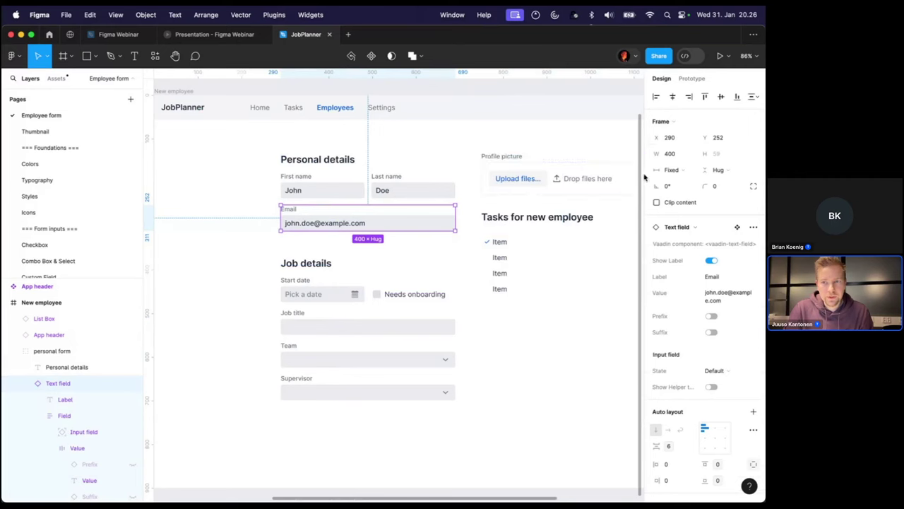
{"action": "scroll", "coordinate": [418, 220], "scroll_direction": "right", "scroll_amount": 5}
{"action": "scroll", "coordinate": [397, 183], "scroll_direction": "up", "scroll_amount": 1}
{"action": "left_click", "coordinate": [398, 181]}
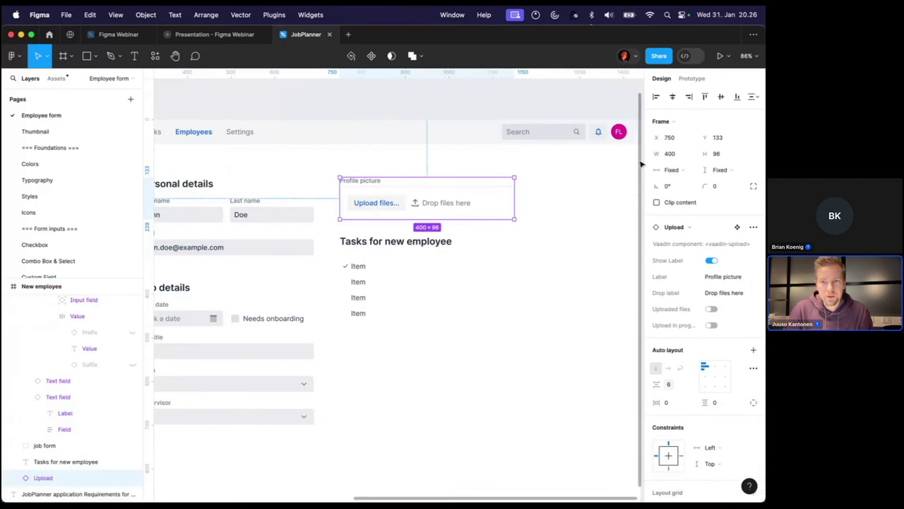
{"action": "left_click", "coordinate": [364, 273]}
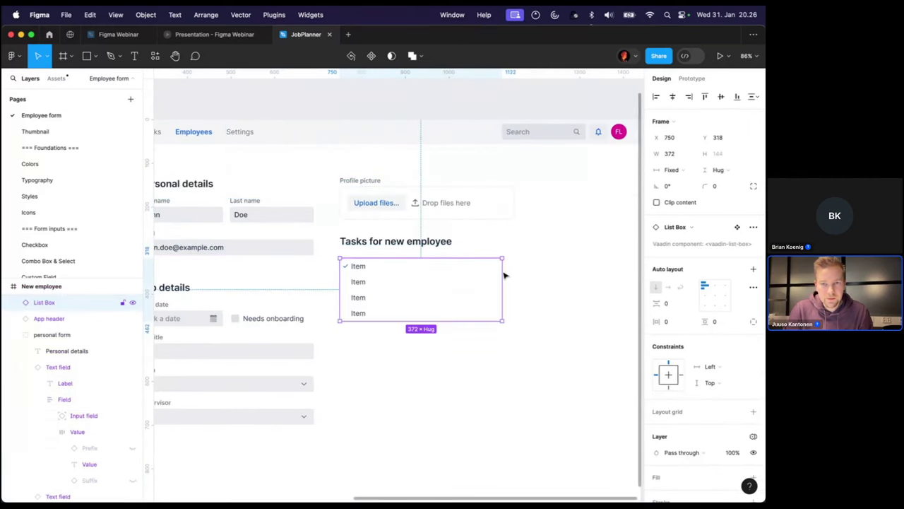
{"action": "left_click_drag", "start_coordinate": [503, 272], "coordinate": [514, 269]}
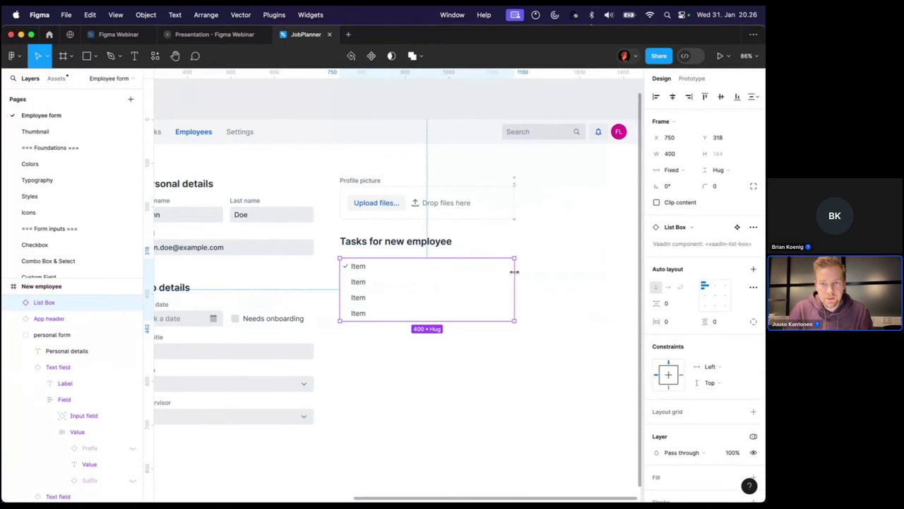
{"action": "left_click", "coordinate": [679, 153]}
{"action": "left_click", "coordinate": [567, 299]}
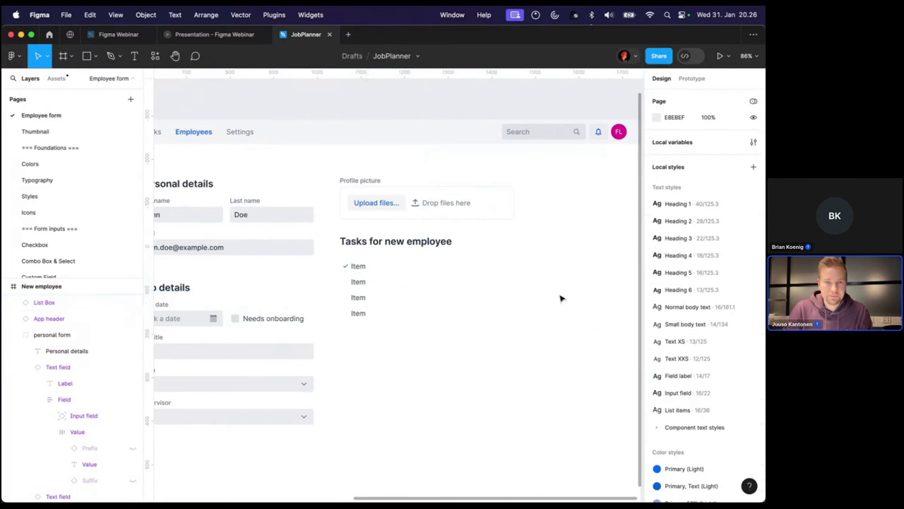
{"action": "left_click", "coordinate": [393, 289]}
{"action": "left_click", "coordinate": [18, 303]}
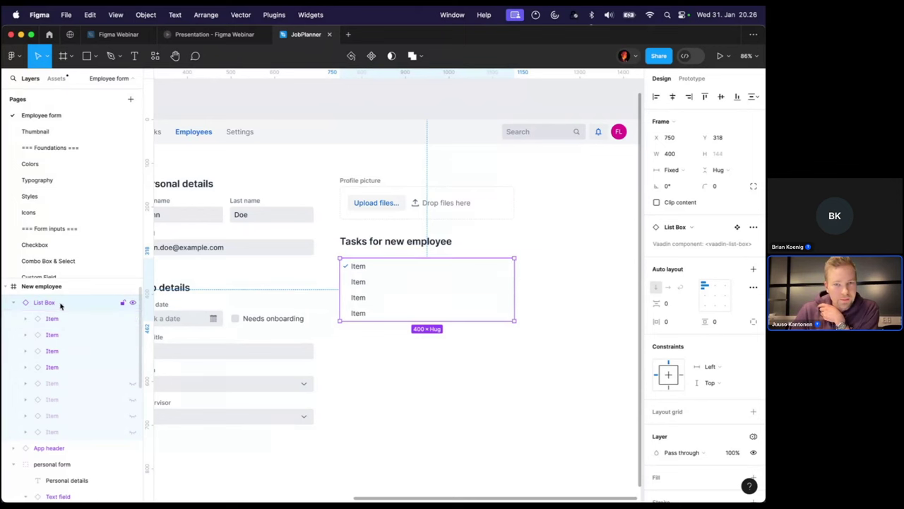
Show the fifth and sixth list items, keeping the seventh and eighth hidden
{"action": "left_click", "coordinate": [59, 324]}
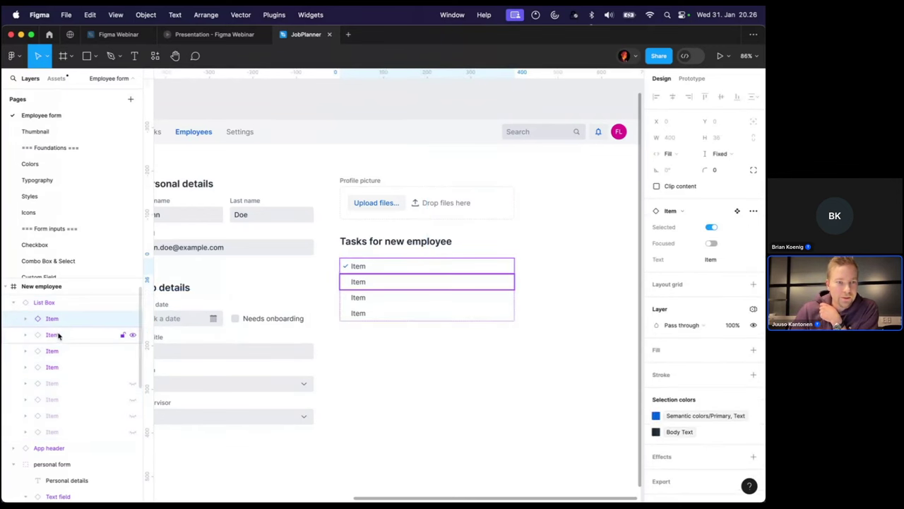
{"action": "left_click", "coordinate": [59, 335]}
{"action": "left_click", "coordinate": [58, 351]}
{"action": "left_click", "coordinate": [58, 366]}
{"action": "left_click", "coordinate": [91, 383]}
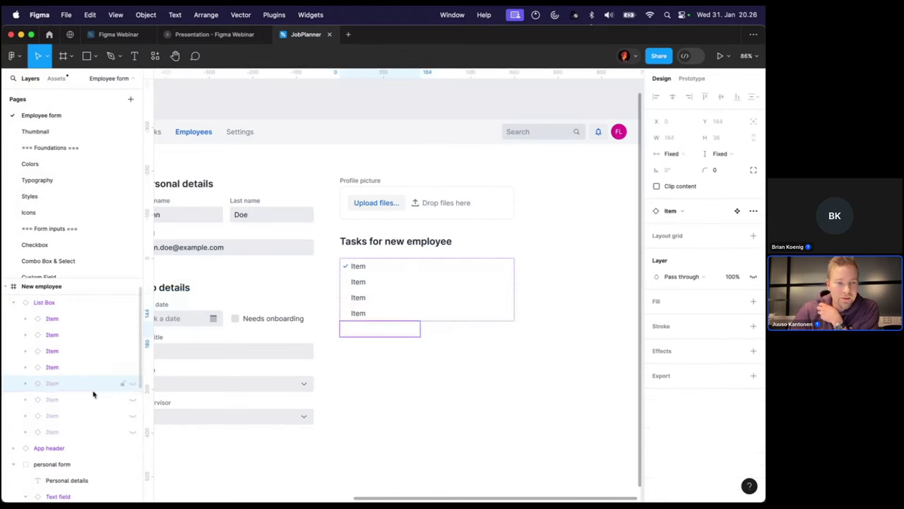
{"action": "left_click", "coordinate": [128, 387]}
{"action": "left_click", "coordinate": [131, 400]}
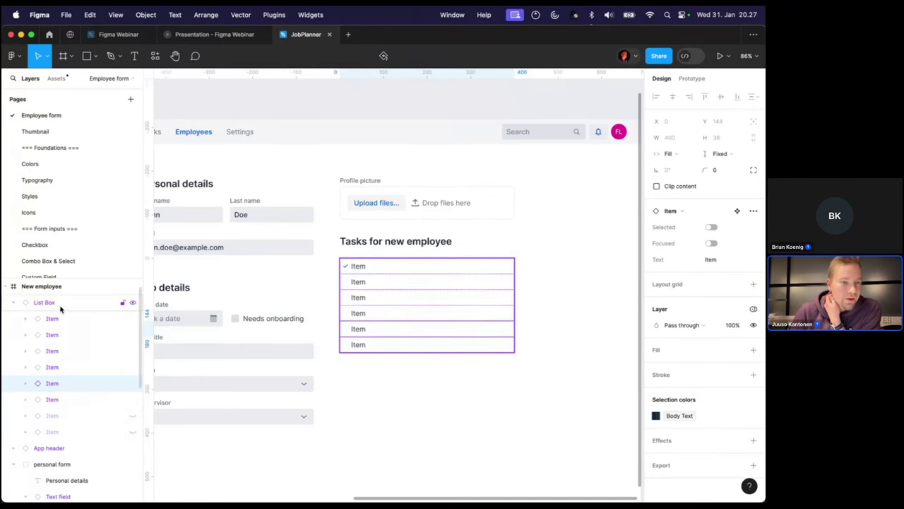
{"action": "left_click", "coordinate": [133, 431]}
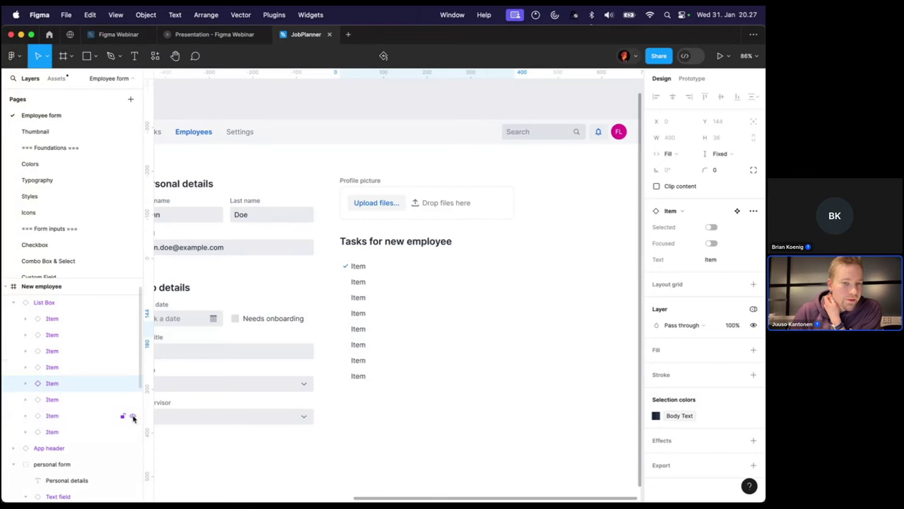
{"action": "left_click", "coordinate": [133, 416]}
{"action": "left_click", "coordinate": [133, 432]}
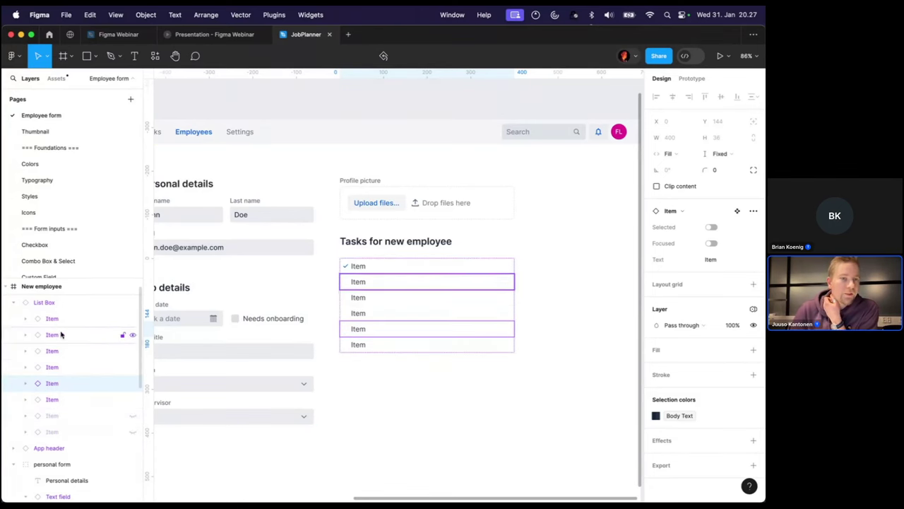
Try detaching the list box (undone) and toggle the third item's checked and focused states
{"action": "right_click", "coordinate": [60, 305]}
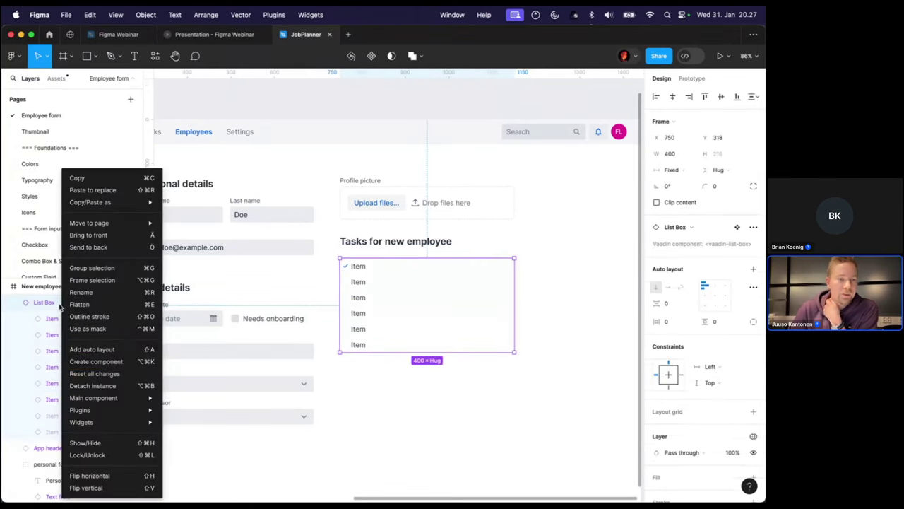
{"action": "left_click", "coordinate": [91, 385]}
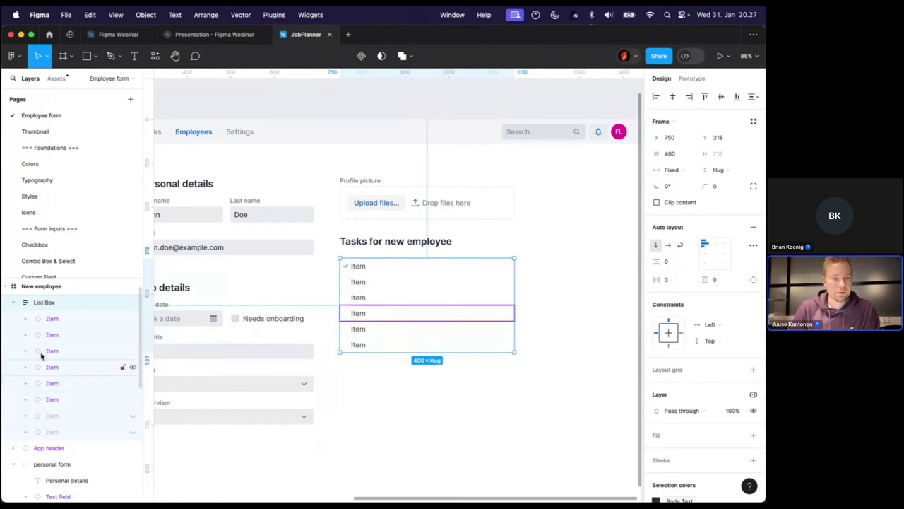
{"action": "key", "text": "cmd+z"}
{"action": "left_click", "coordinate": [14, 303]}
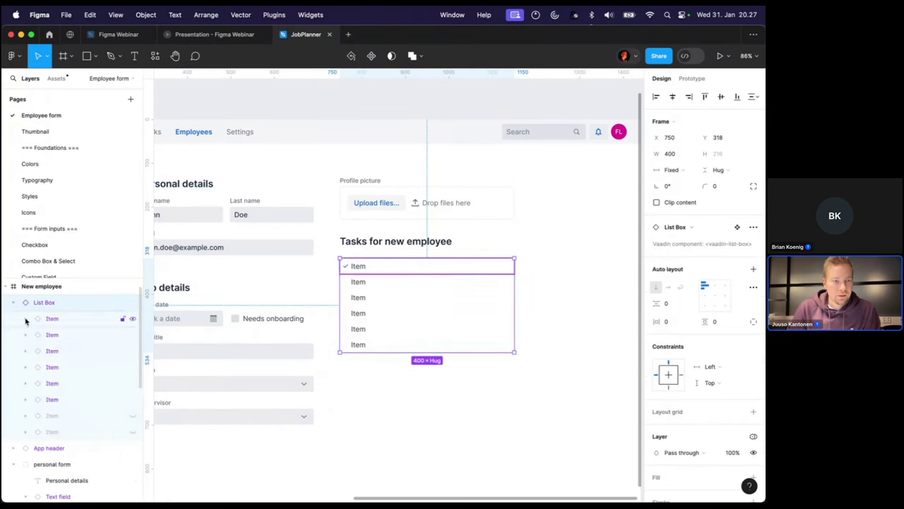
{"action": "left_click", "coordinate": [63, 401]}
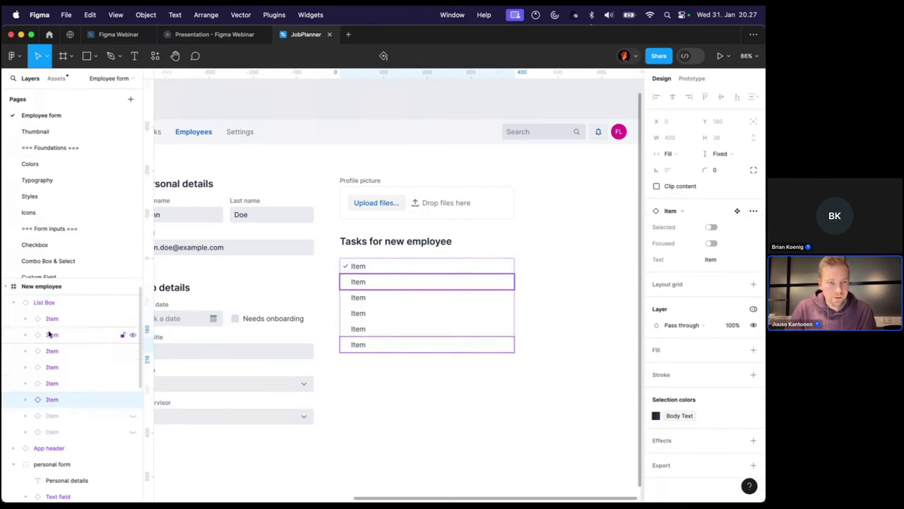
{"action": "left_click", "coordinate": [65, 352]}
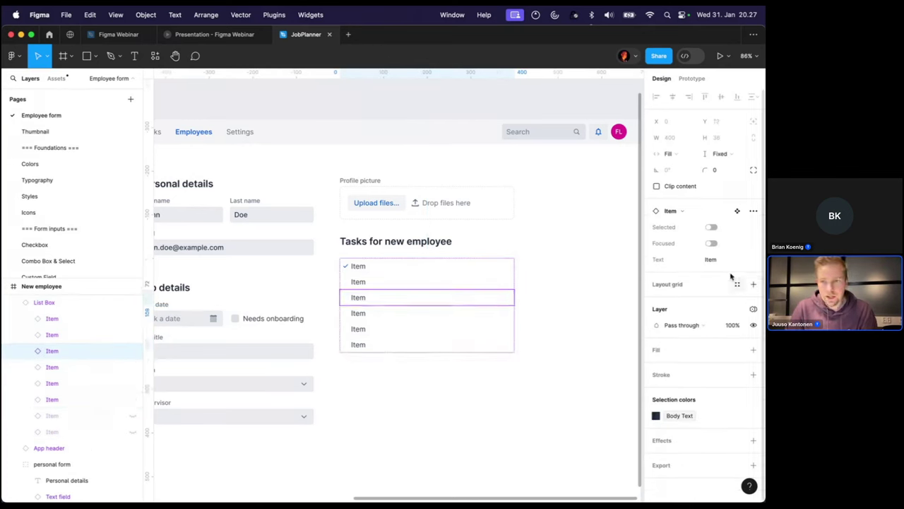
{"action": "left_click", "coordinate": [711, 228]}
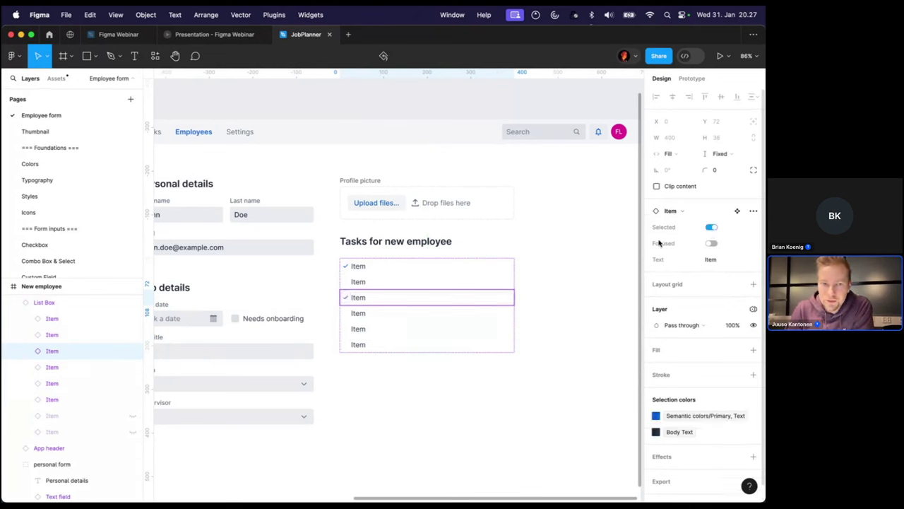
{"action": "left_click", "coordinate": [712, 243]}
{"action": "left_click", "coordinate": [712, 244]}
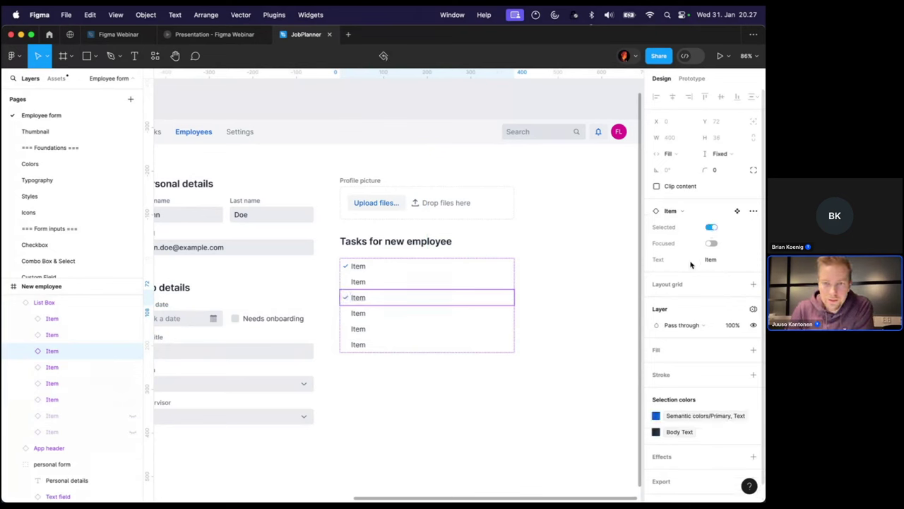
Rename the first three items to Health check, Meeting with HR and Meeting with CEO
{"action": "left_click", "coordinate": [360, 267]}
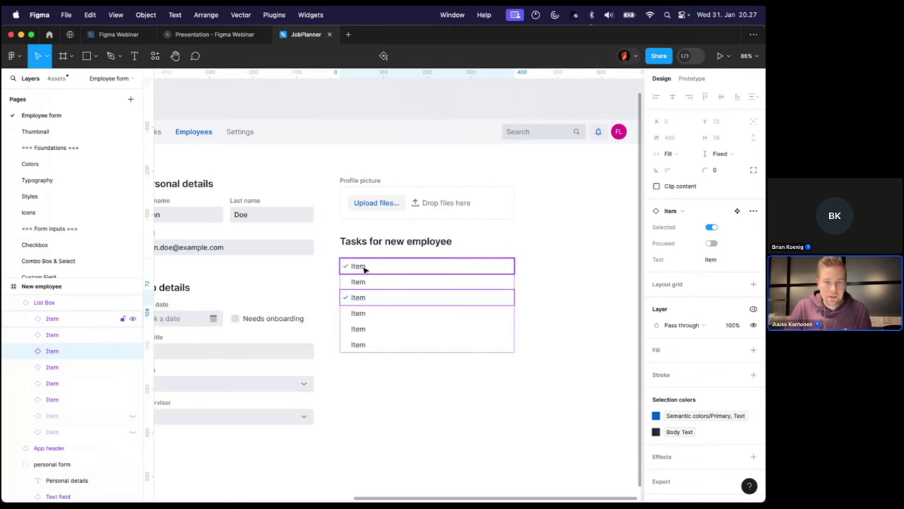
{"action": "double_click", "coordinate": [361, 266]}
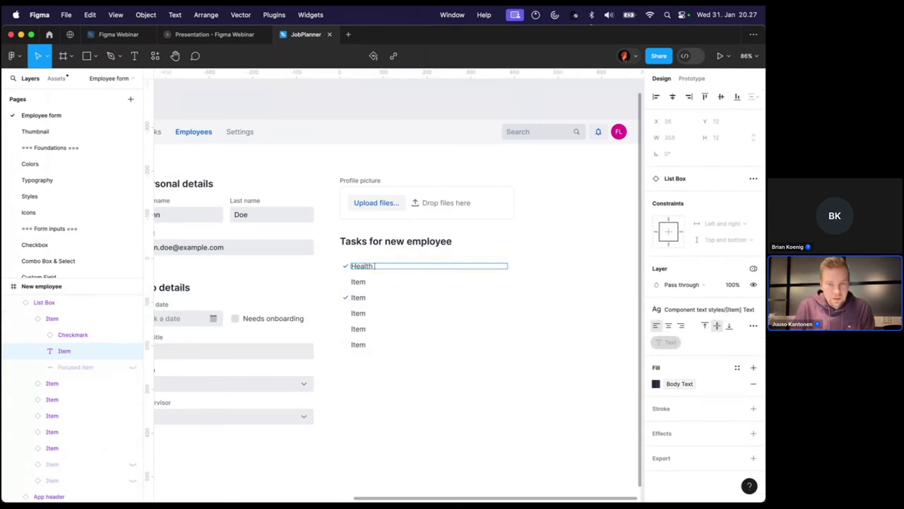
{"action": "key", "text": "Tab"}
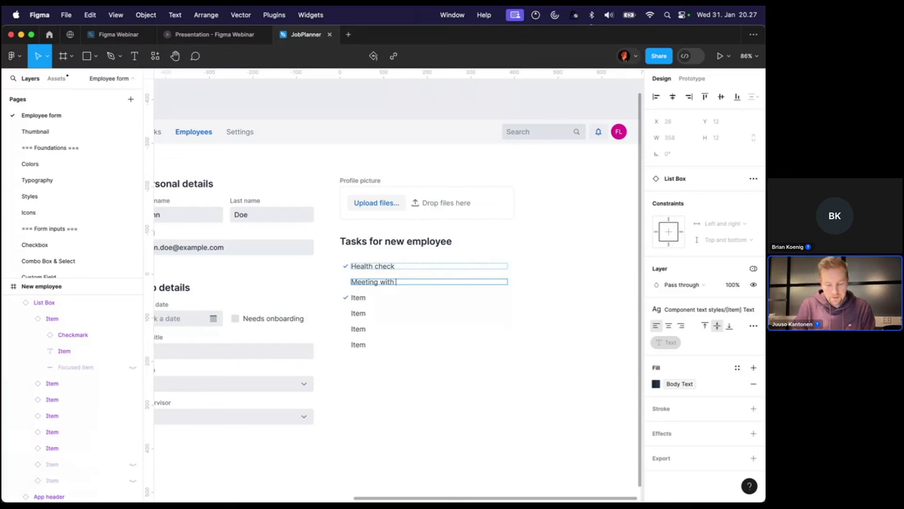
{"action": "key", "text": "Tab"}
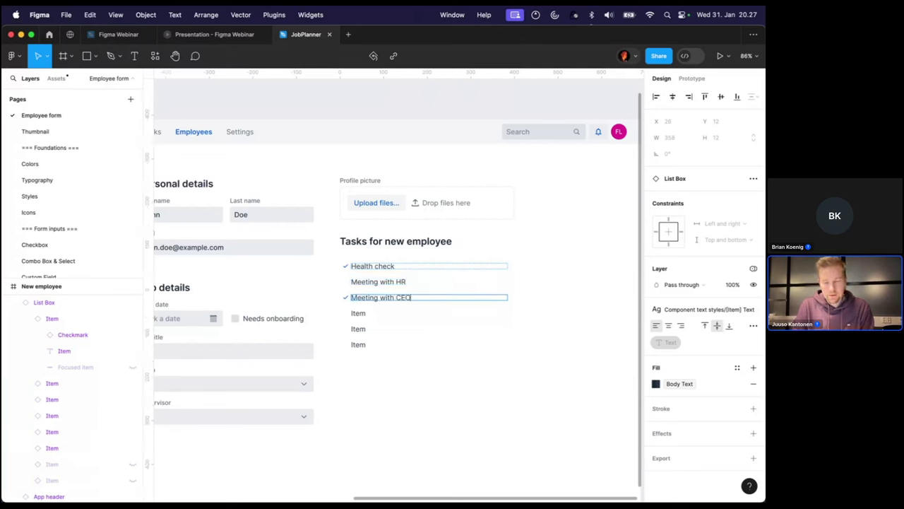
{"action": "left_click", "coordinate": [424, 368]}
{"action": "scroll", "coordinate": [426, 374], "scroll_direction": "up", "scroll_amount": 5}
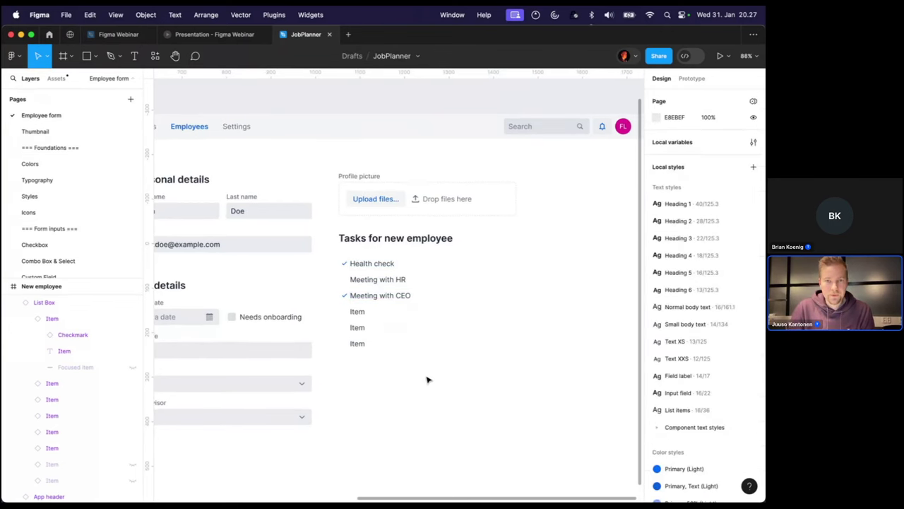
{"action": "scroll", "coordinate": [426, 380], "scroll_direction": "down", "scroll_amount": 2}
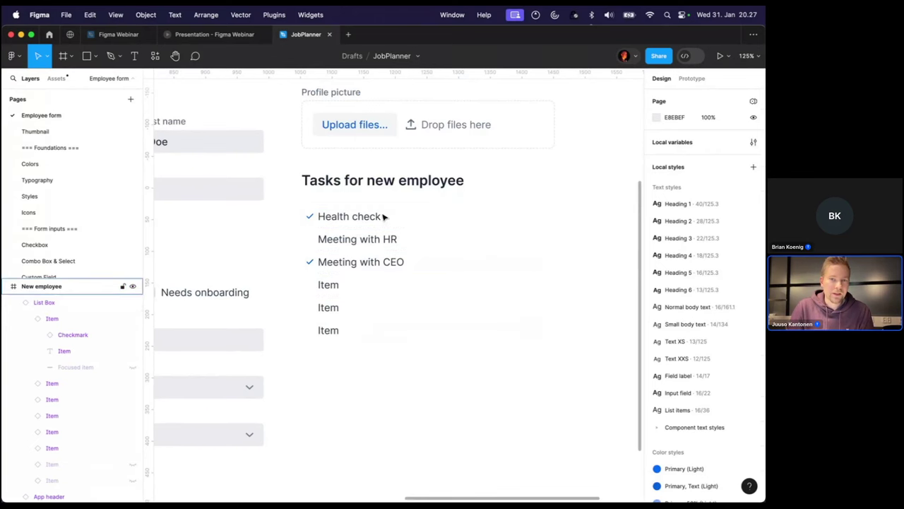
{"action": "left_click", "coordinate": [428, 213]}
Give the list items a Shades/Contrast 10% stroke on the bottom edge only
{"action": "left_click", "coordinate": [437, 213]}
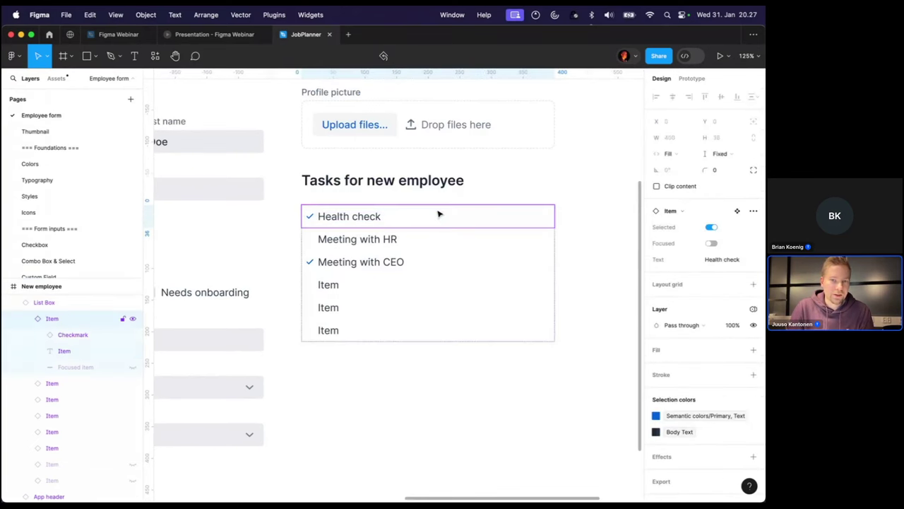
{"action": "left_click", "coordinate": [27, 318]}
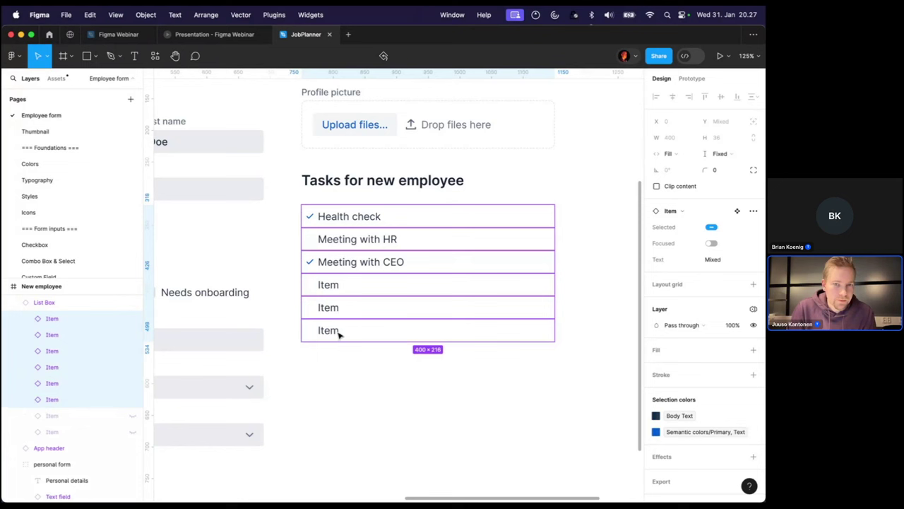
{"action": "left_click", "coordinate": [737, 375]}
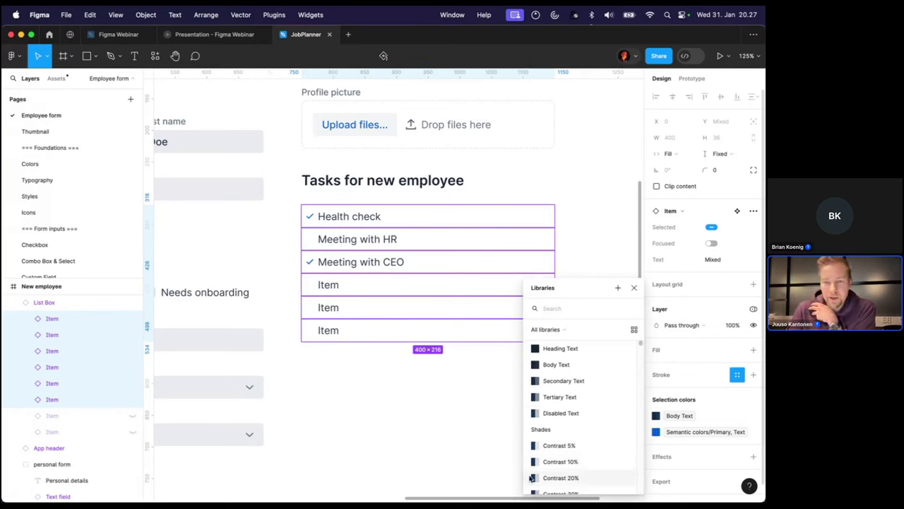
{"action": "left_click", "coordinate": [563, 463]}
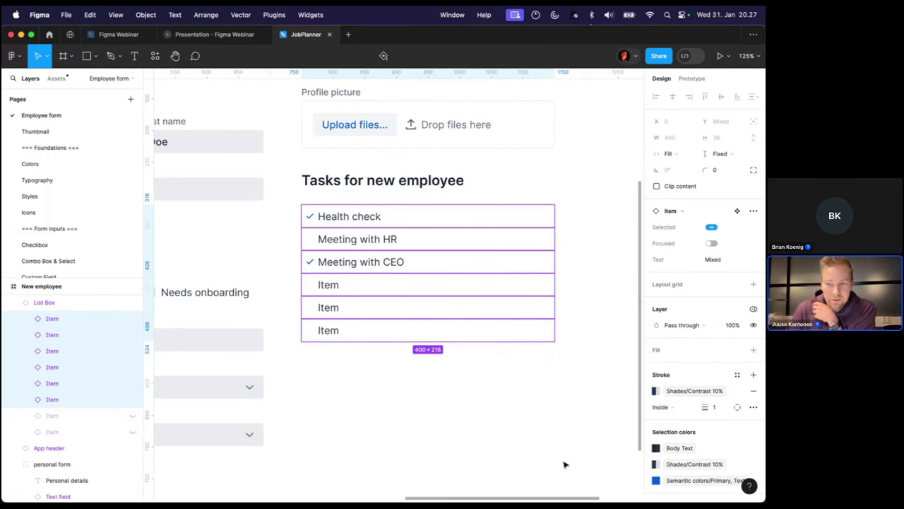
{"action": "left_click", "coordinate": [736, 409]}
{"action": "left_click", "coordinate": [735, 444]}
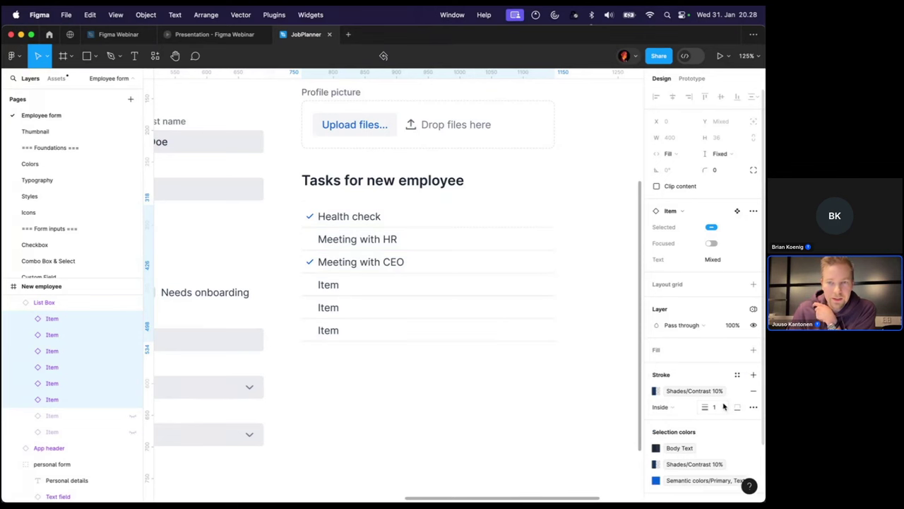
{"action": "left_click", "coordinate": [737, 408]}
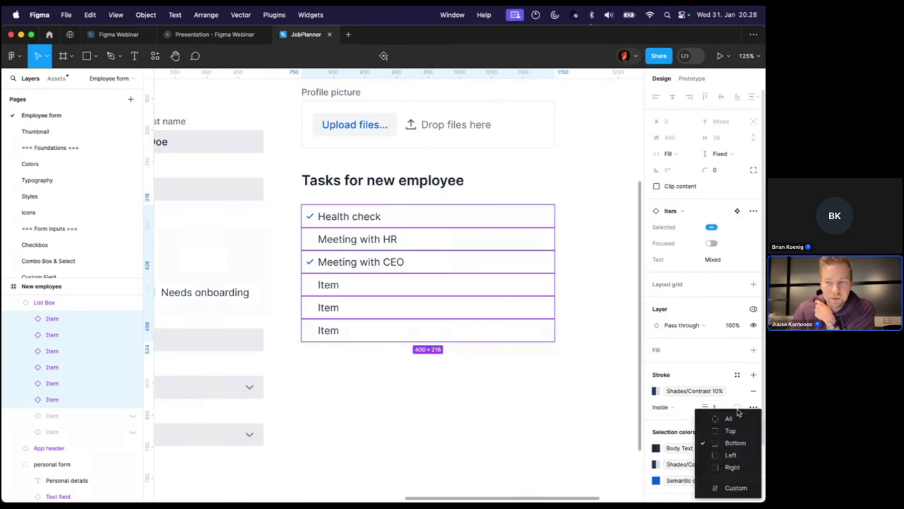
{"action": "left_click", "coordinate": [466, 379]}
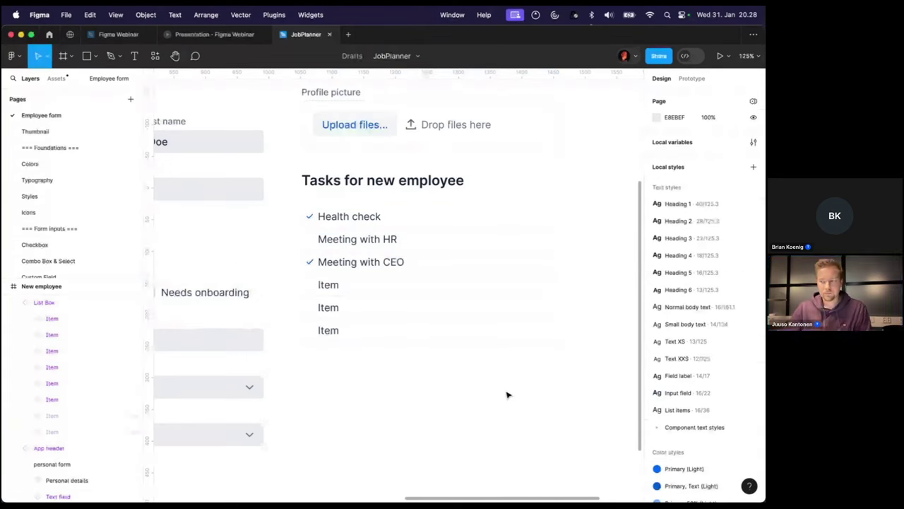
Move the Tasks for new employee heading and task list down slightly
{"action": "left_click", "coordinate": [330, 335], "text": "super"}
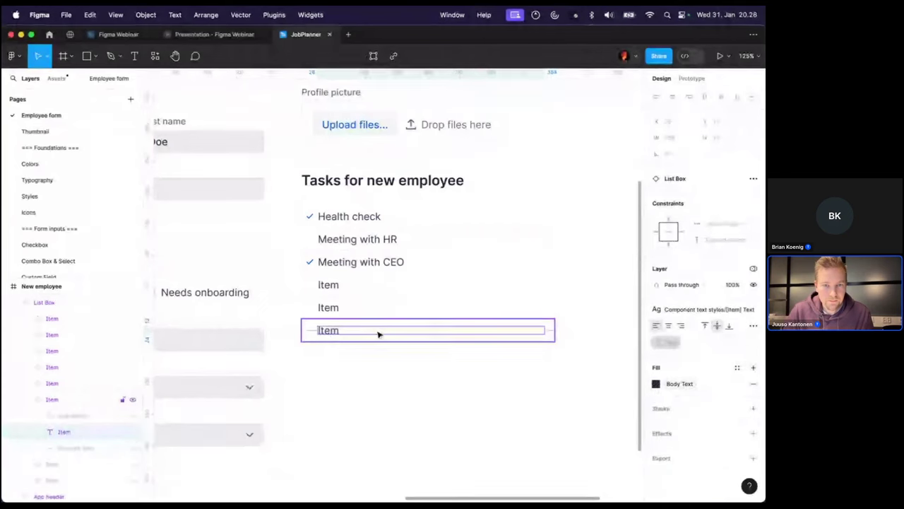
{"action": "key", "text": "shift+Return"}
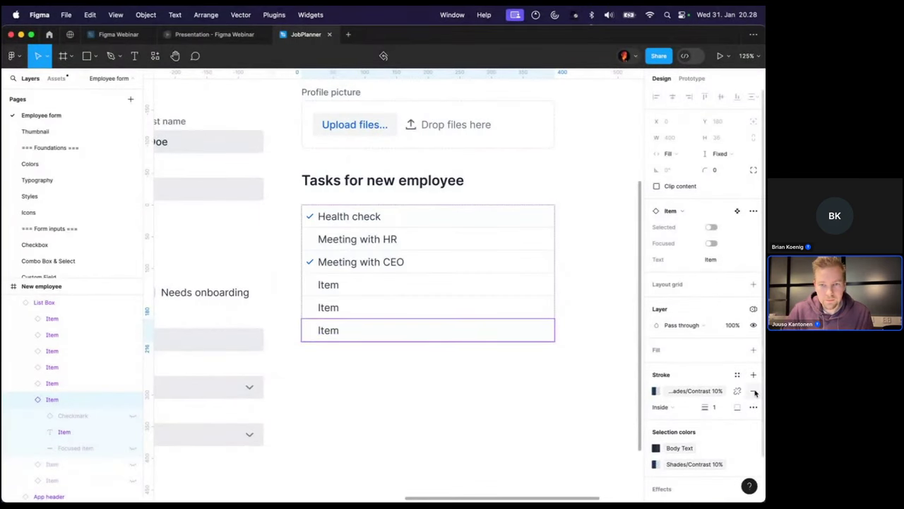
{"action": "left_click", "coordinate": [581, 375]}
{"action": "scroll", "coordinate": [498, 254], "scroll_direction": "down", "scroll_amount": 2}
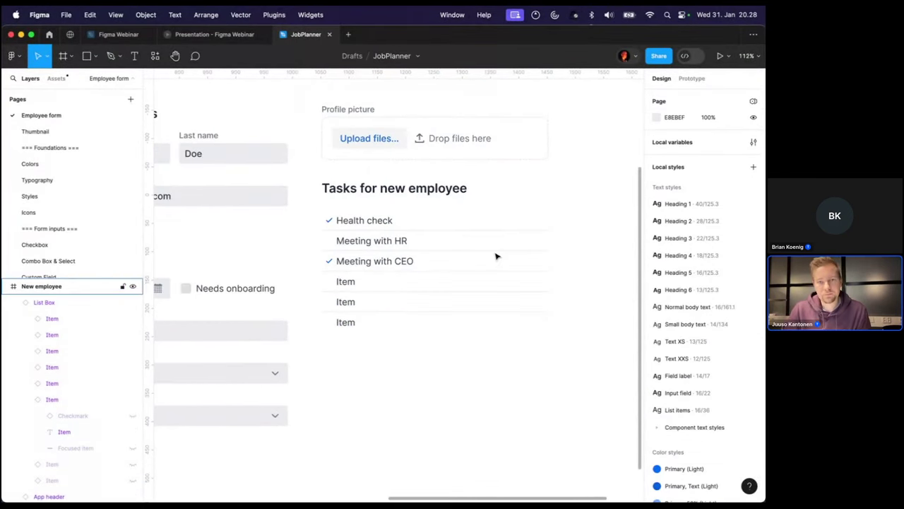
{"action": "scroll", "coordinate": [466, 248], "scroll_direction": "right", "scroll_amount": 2}
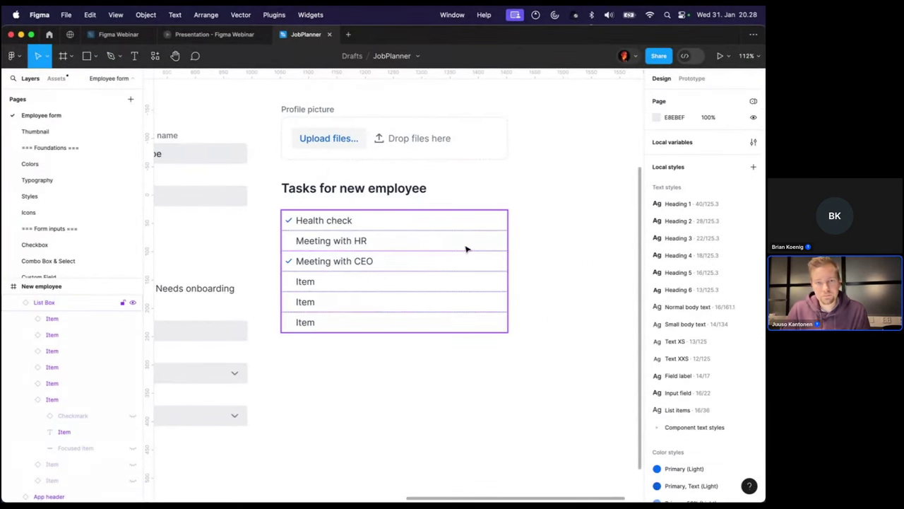
{"action": "left_click", "coordinate": [344, 185]}
{"action": "left_click", "coordinate": [335, 238], "text": "shift"}
{"action": "left_click_drag", "start_coordinate": [334, 237], "coordinate": [340, 238]}
Make the upload frame 256 tall and move the heading and task list below it
{"action": "key", "text": "shift+Down"}
{"action": "key", "text": "shift+Down"}
{"action": "key", "text": "shift+Down"}
{"action": "key", "text": "shift+Down"}
{"action": "key", "text": "shift+Down"}
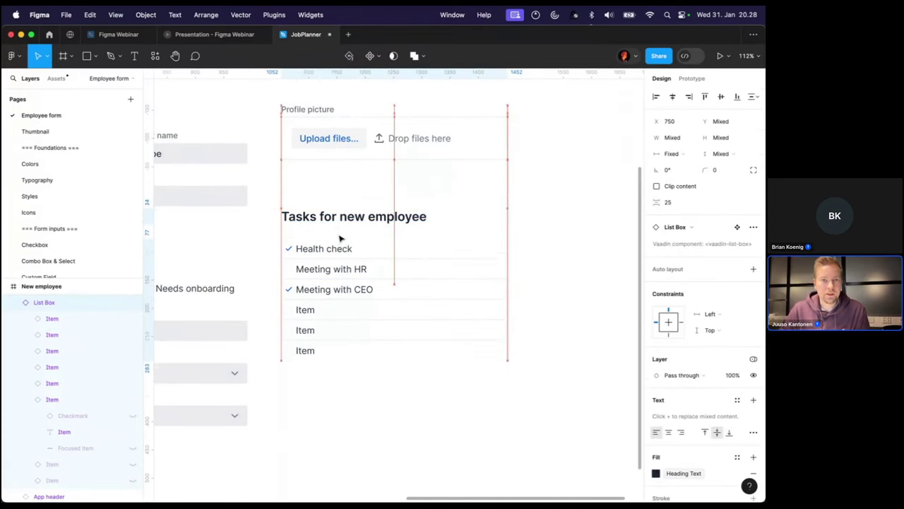
{"action": "left_click", "coordinate": [439, 141]}
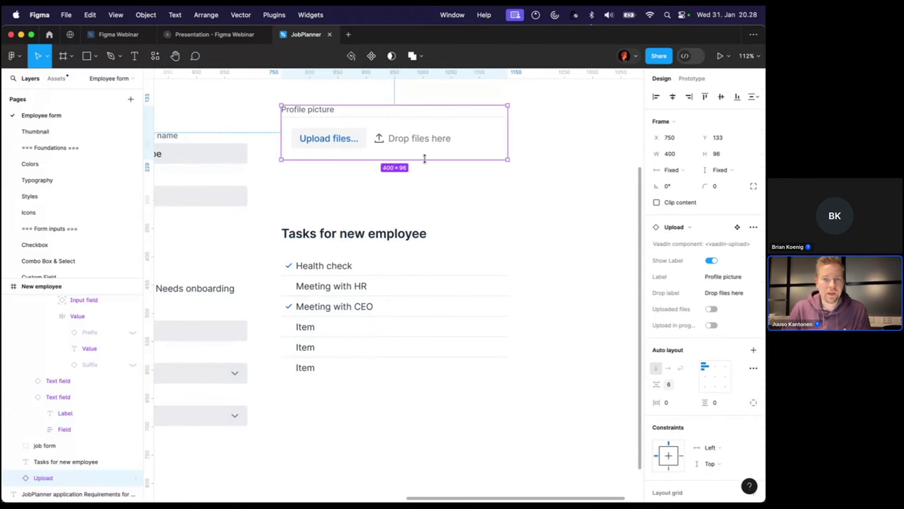
{"action": "left_click_drag", "start_coordinate": [425, 159], "coordinate": [422, 220]}
{"action": "left_click", "coordinate": [718, 155]}
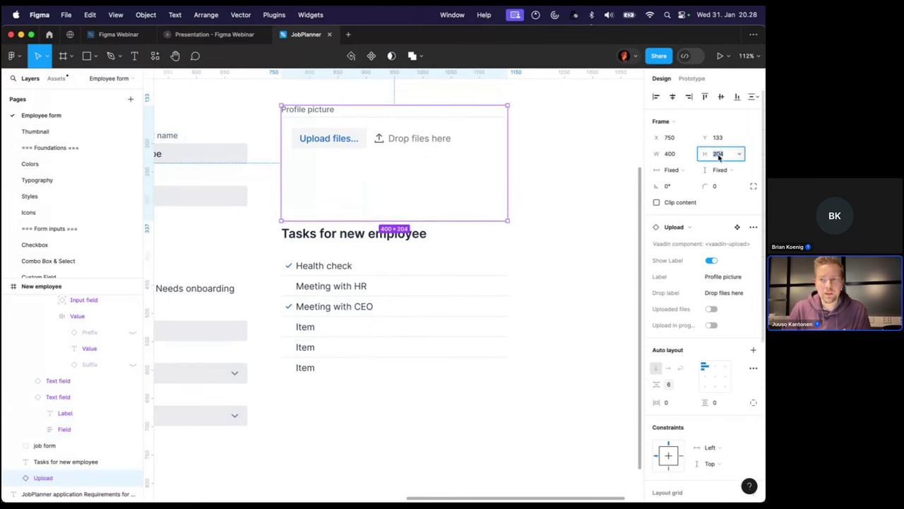
{"action": "type", "text": "256"}
{"action": "key", "text": "Return"}
{"action": "left_click", "coordinate": [339, 260]}
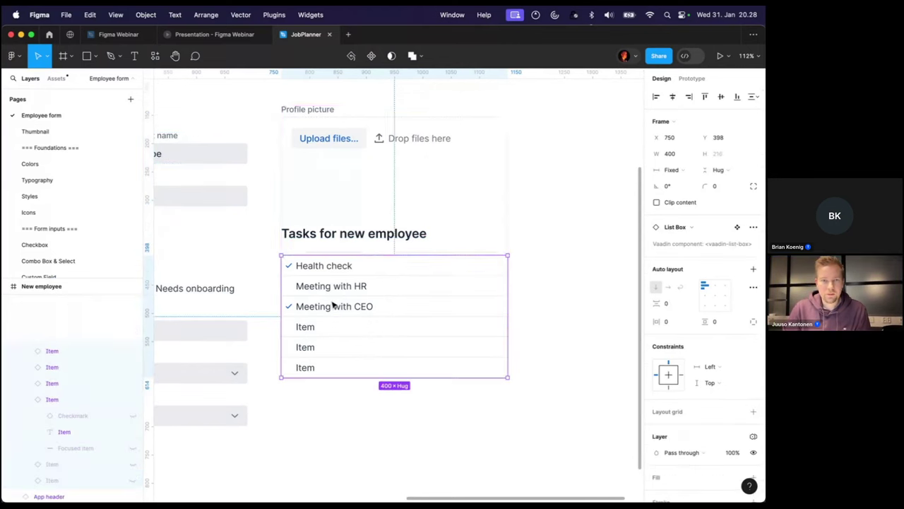
{"action": "left_click", "coordinate": [339, 236], "text": "shift"}
{"action": "left_click_drag", "start_coordinate": [339, 235], "coordinate": [347, 297]}
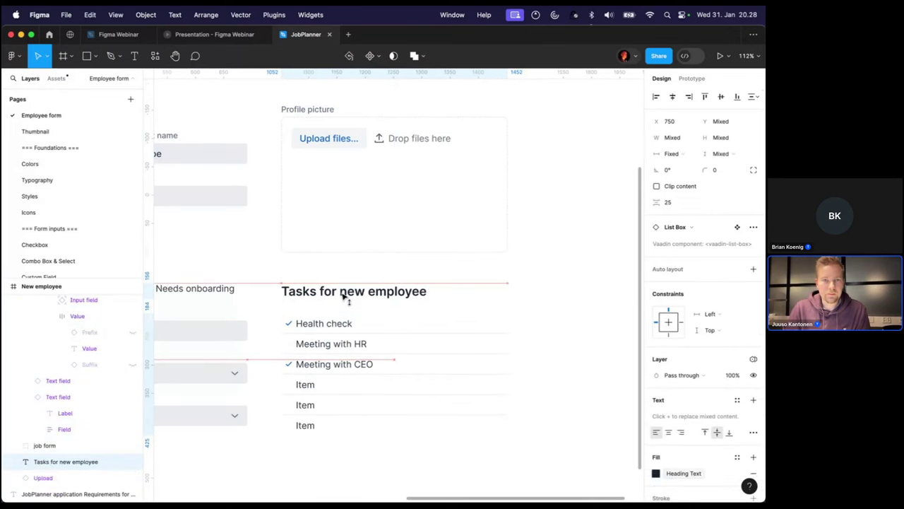
Centre the upload button and drop text, and adjust the upload frame to 260 high
{"action": "scroll", "coordinate": [381, 246], "scroll_direction": "left", "scroll_amount": 2}
{"action": "scroll", "coordinate": [380, 245], "scroll_direction": "up", "scroll_amount": 1}
{"action": "left_click", "coordinate": [448, 200]}
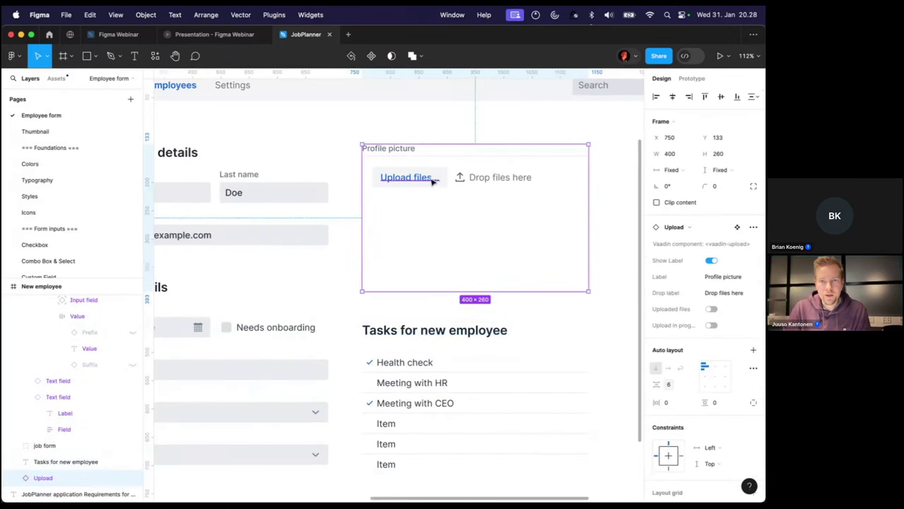
{"action": "double_click", "coordinate": [438, 178]}
{"action": "left_click", "coordinate": [453, 164]}
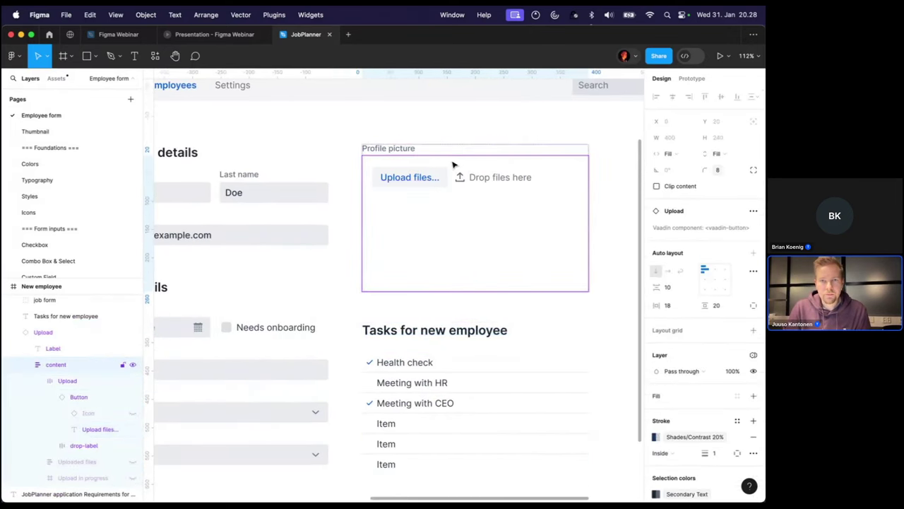
{"action": "left_click", "coordinate": [714, 280]}
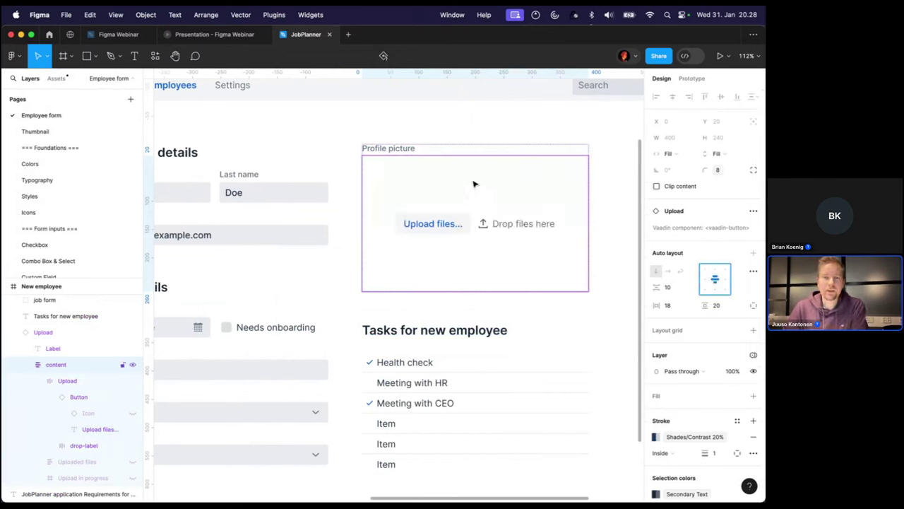
{"action": "left_click", "coordinate": [520, 153]}
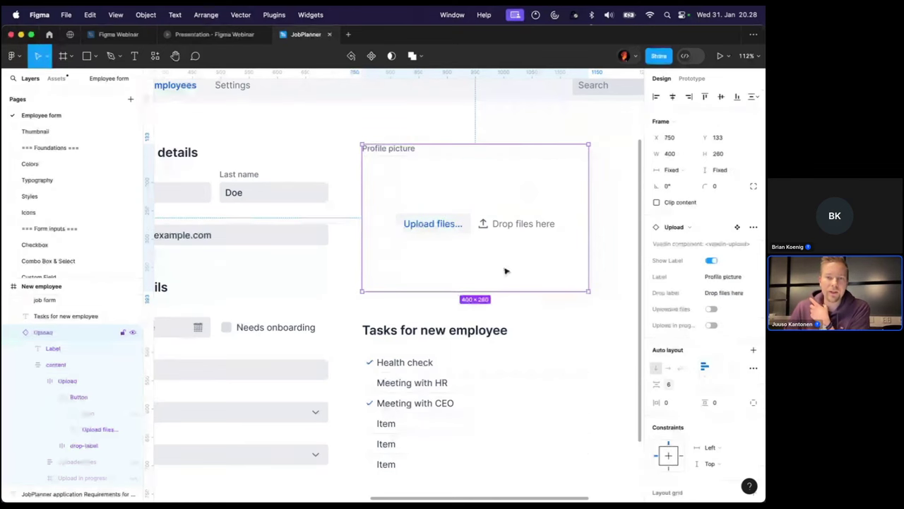
{"action": "left_click_drag", "start_coordinate": [568, 284], "coordinate": [569, 218]}
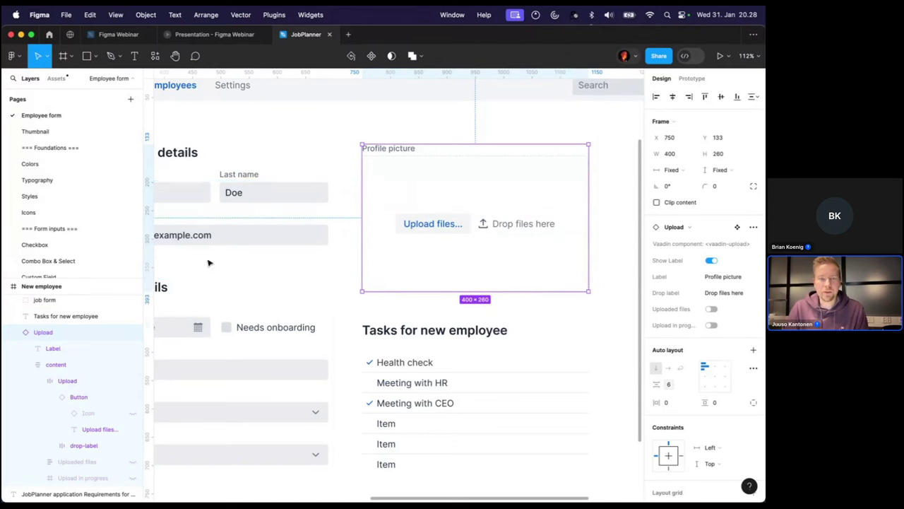
Keep the upload content centred and select the Tasks heading and task list
{"action": "right_click", "coordinate": [63, 329]}
{"action": "key", "text": "Escape"}
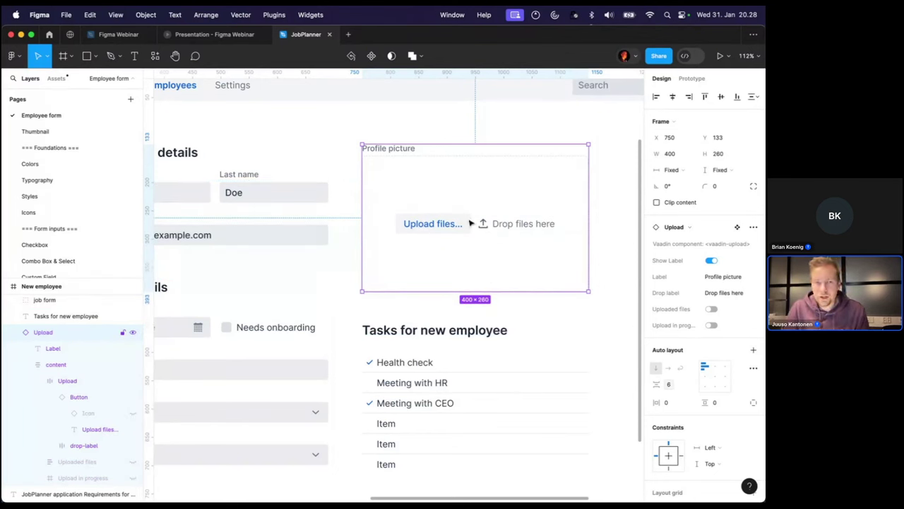
{"action": "left_click", "coordinate": [55, 364]}
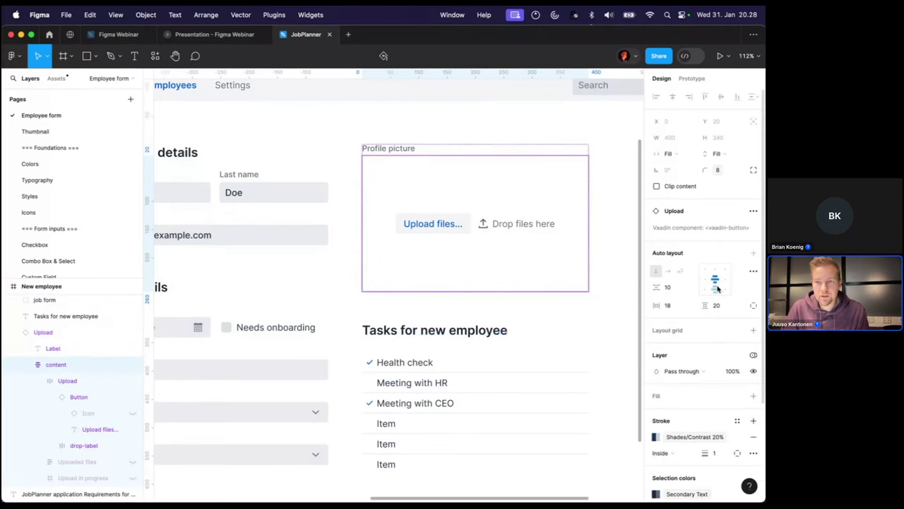
{"action": "left_click", "coordinate": [705, 280]}
{"action": "left_click", "coordinate": [715, 283]}
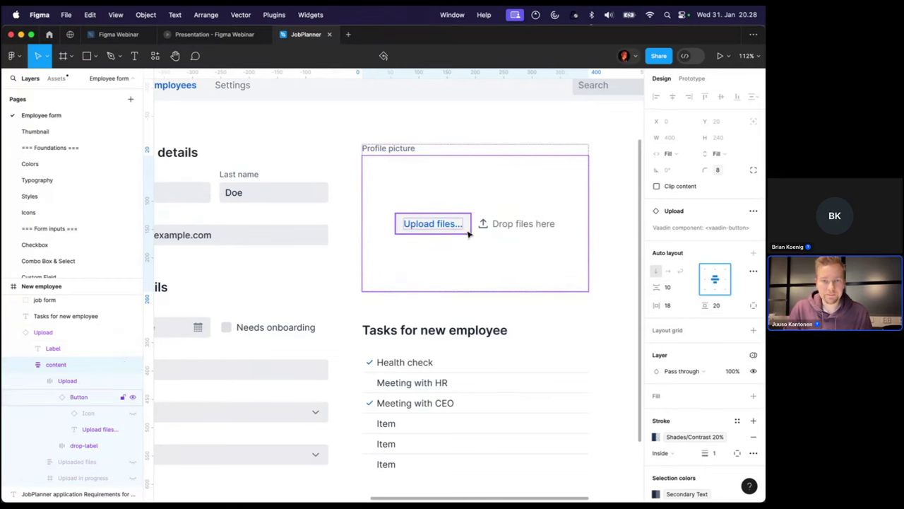
{"action": "scroll", "coordinate": [471, 234], "scroll_direction": "down", "scroll_amount": 5}
{"action": "left_click", "coordinate": [458, 294], "text": "shift"}
{"action": "left_click", "coordinate": [445, 326], "text": "shift"}
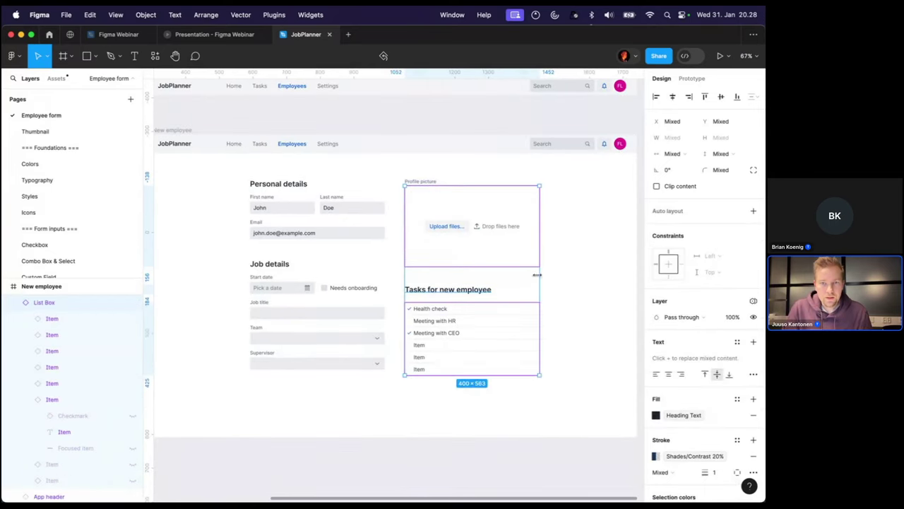
Wrap the upload, heading and task list in an auto-layout frame with 40 spacing
{"action": "left_click", "coordinate": [527, 430]}
{"action": "scroll", "coordinate": [549, 423], "scroll_direction": "left", "scroll_amount": 3}
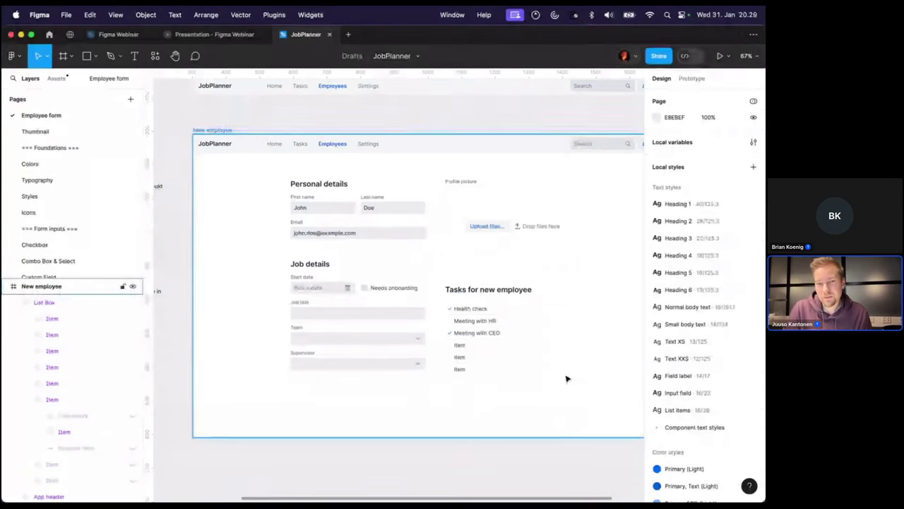
{"action": "scroll", "coordinate": [568, 377], "scroll_direction": "up", "scroll_amount": 2}
{"action": "scroll", "coordinate": [494, 360], "scroll_direction": "right", "scroll_amount": 2}
{"action": "scroll", "coordinate": [467, 351], "scroll_direction": "right", "scroll_amount": 2}
{"action": "scroll", "coordinate": [467, 351], "scroll_direction": "up", "scroll_amount": 1}
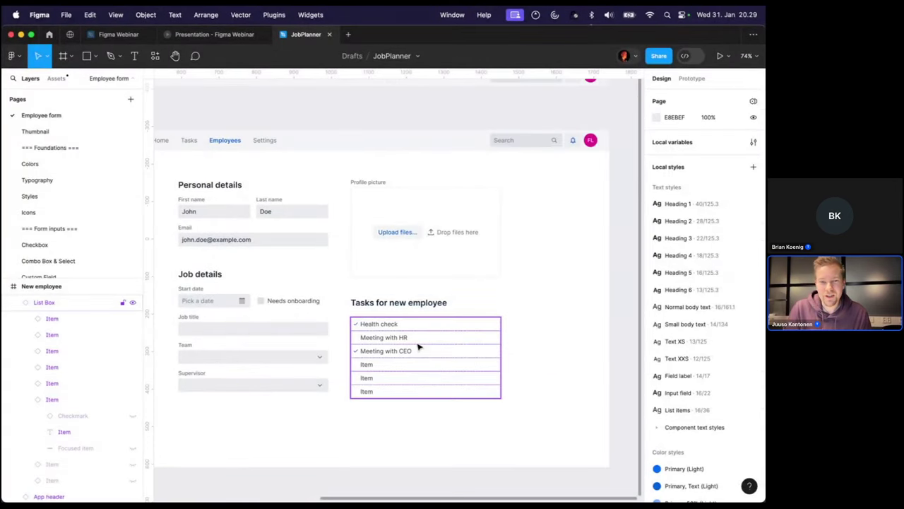
{"action": "left_click", "coordinate": [416, 309]}
{"action": "left_click", "coordinate": [396, 212], "text": "shift"}
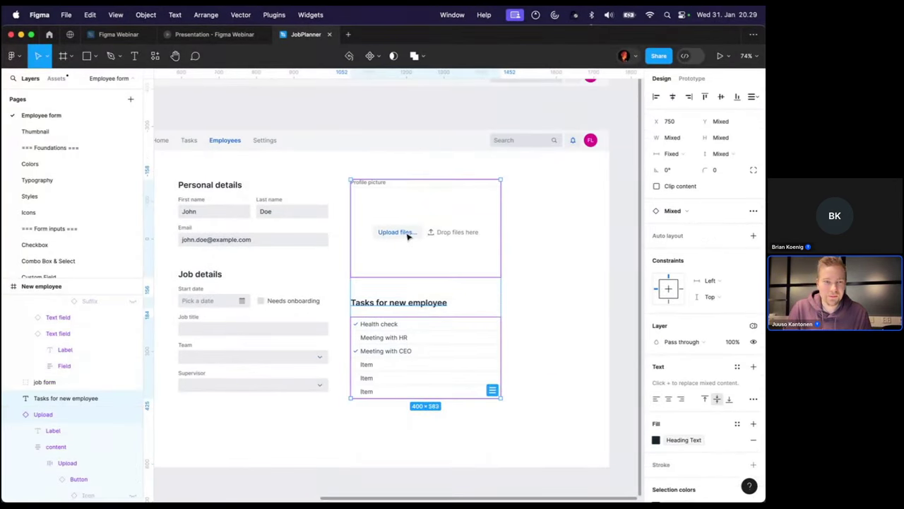
{"action": "scroll", "coordinate": [408, 236], "scroll_direction": "up", "scroll_amount": 2}
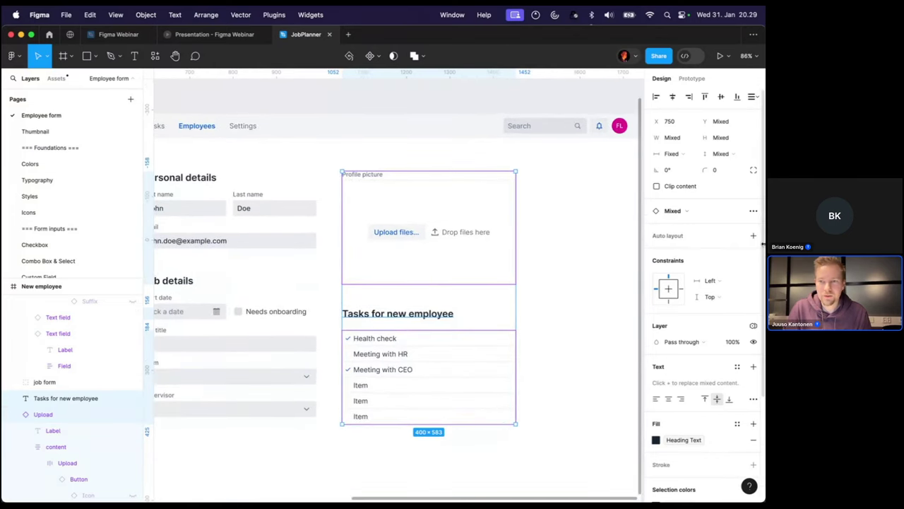
{"action": "left_click", "coordinate": [753, 236]}
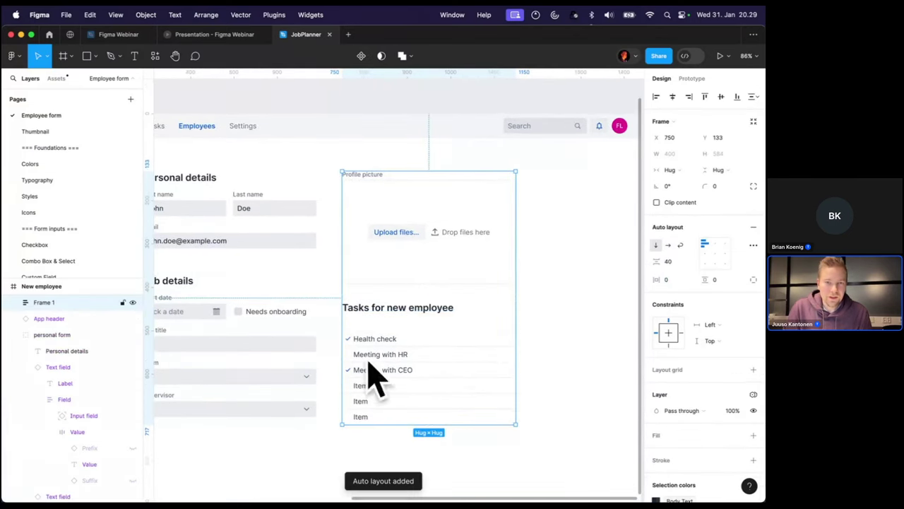
{"action": "scroll", "coordinate": [478, 321], "scroll_direction": "left", "scroll_amount": 2}
{"action": "scroll", "coordinate": [527, 330], "scroll_direction": "right", "scroll_amount": 1}
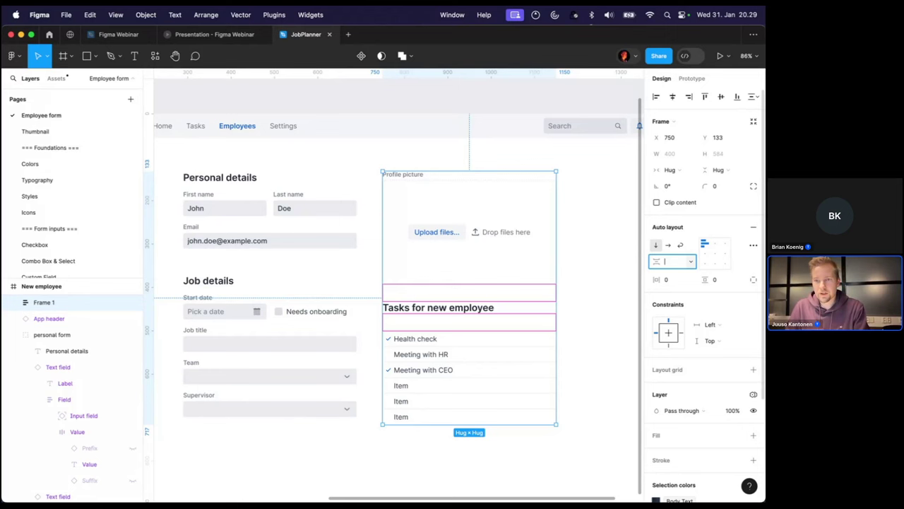
{"action": "type", "text": "40"}
{"action": "key", "text": "Return"}
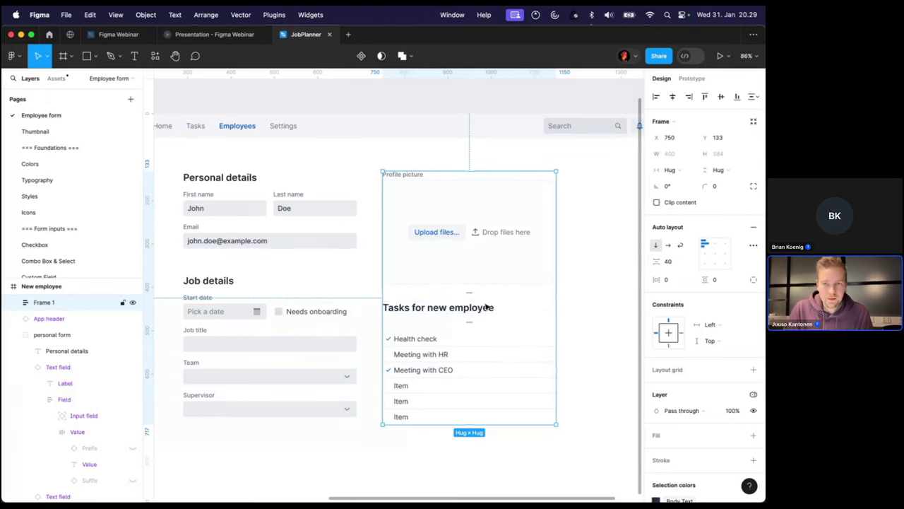
Give the frame 24 horizontal and vertical padding and a fixed width of 400
{"action": "left_click", "coordinate": [671, 281]}
{"action": "type", "text": "24"}
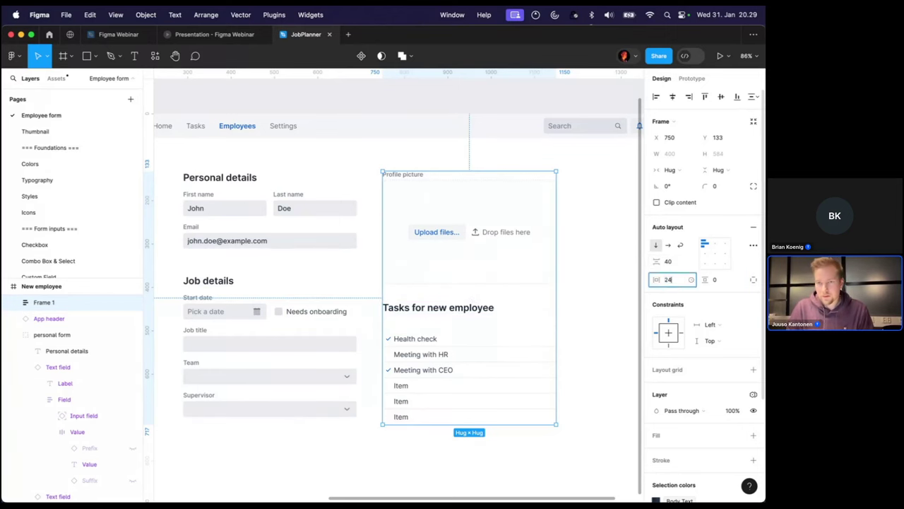
{"action": "key", "text": "Tab"}
{"action": "type", "text": "24"}
{"action": "key", "text": "Return"}
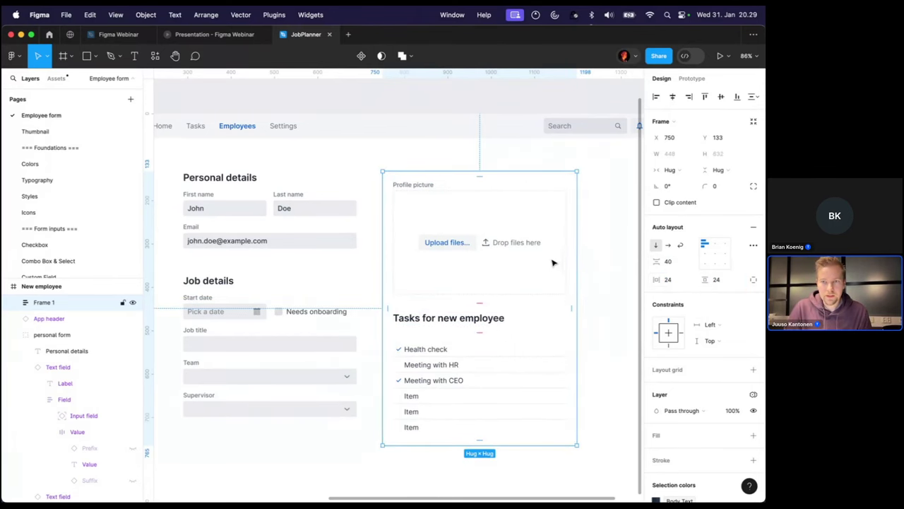
{"action": "left_click", "coordinate": [672, 170]}
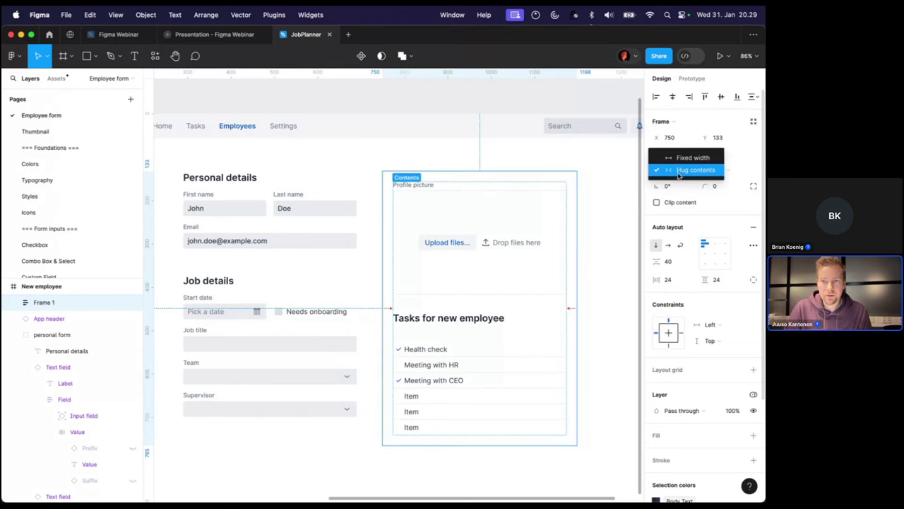
{"action": "left_click", "coordinate": [671, 158]}
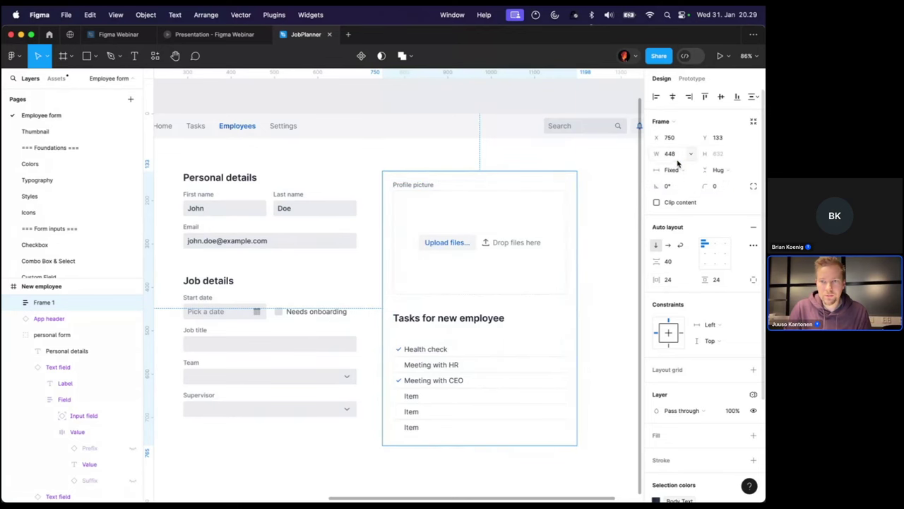
{"action": "left_click", "coordinate": [675, 153]}
{"action": "type", "text": "400"}
{"action": "key", "text": "Return"}
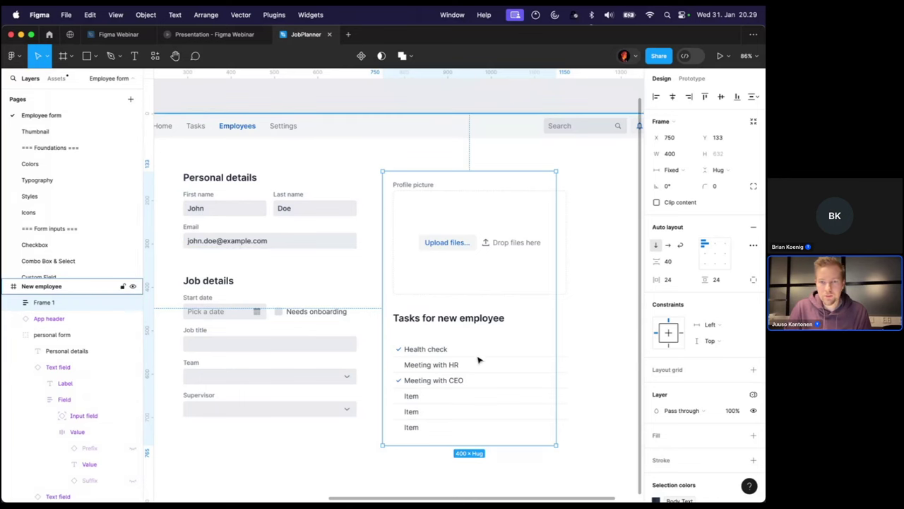
Set the upload and task list to Fill container width inside the frame
{"action": "scroll", "coordinate": [477, 358], "scroll_direction": "up", "scroll_amount": 2}
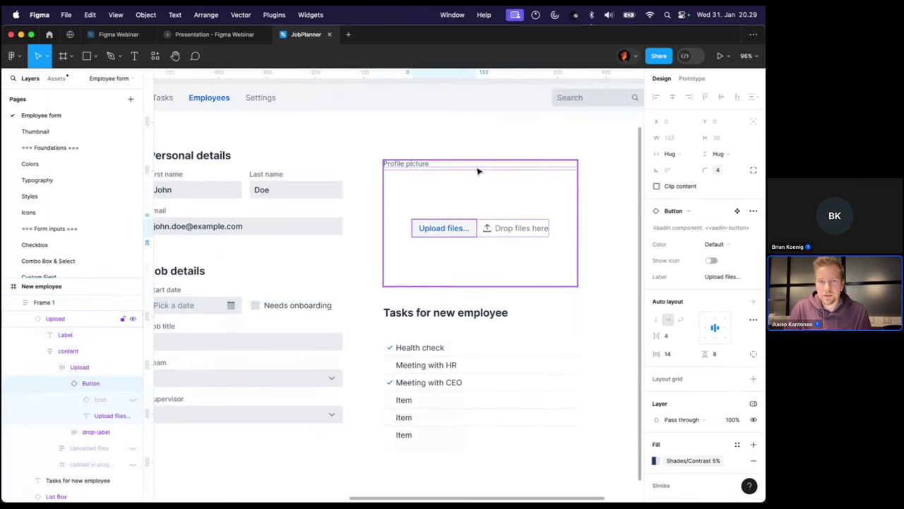
{"action": "left_click", "coordinate": [497, 197]}
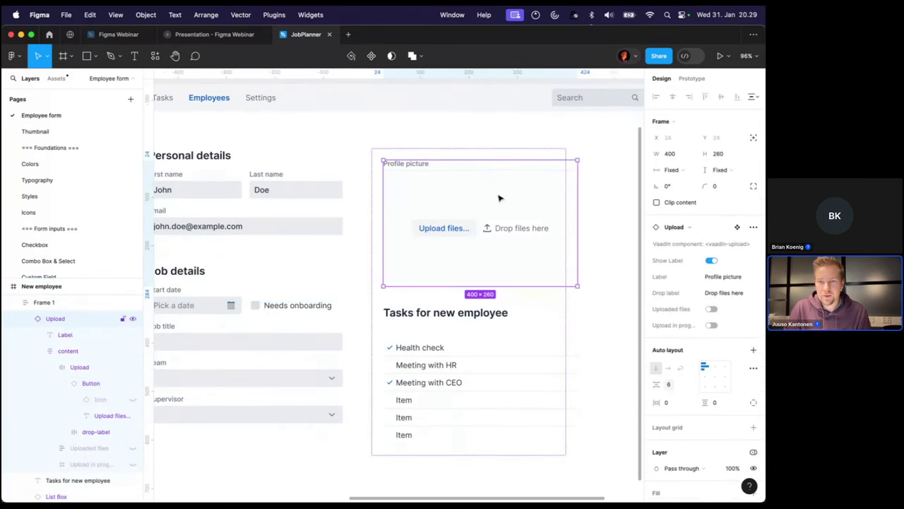
{"action": "left_click", "coordinate": [445, 347], "text": "shift"}
{"action": "left_click", "coordinate": [672, 170]}
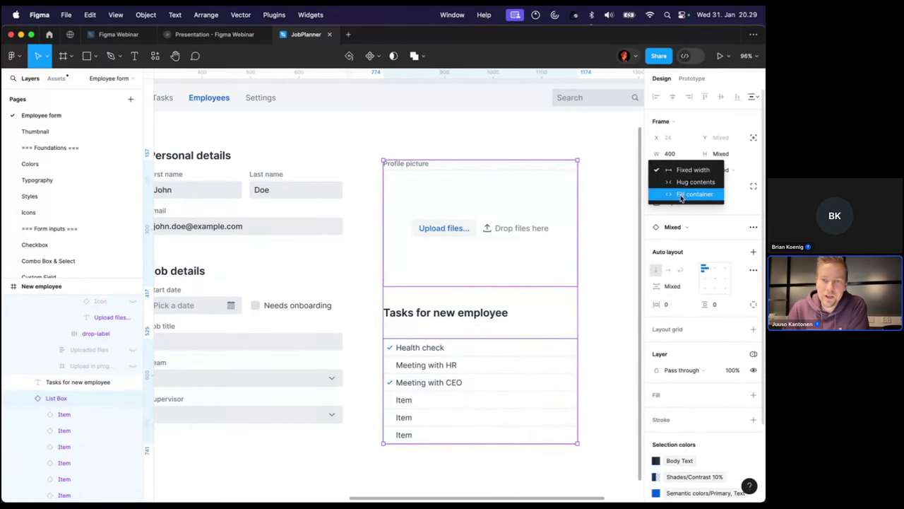
{"action": "left_click", "coordinate": [682, 195]}
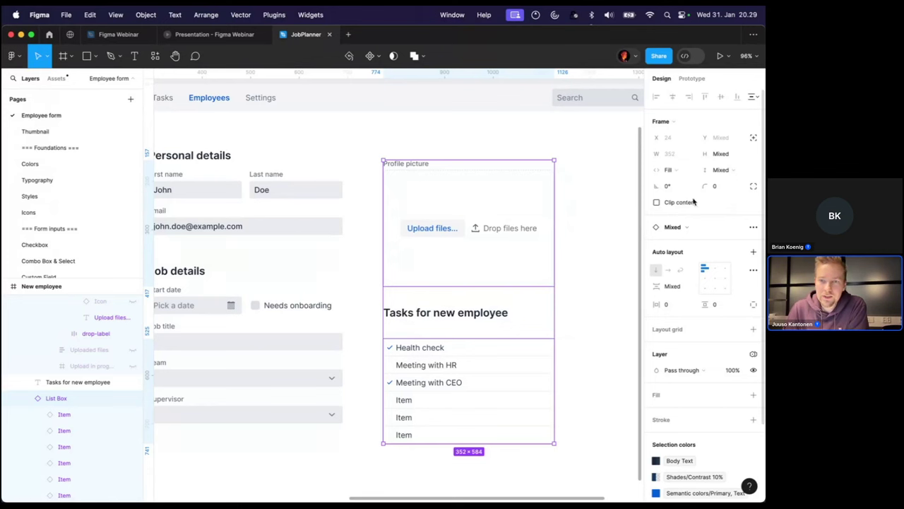
{"action": "left_click", "coordinate": [681, 170]}
{"action": "left_click", "coordinate": [682, 172]}
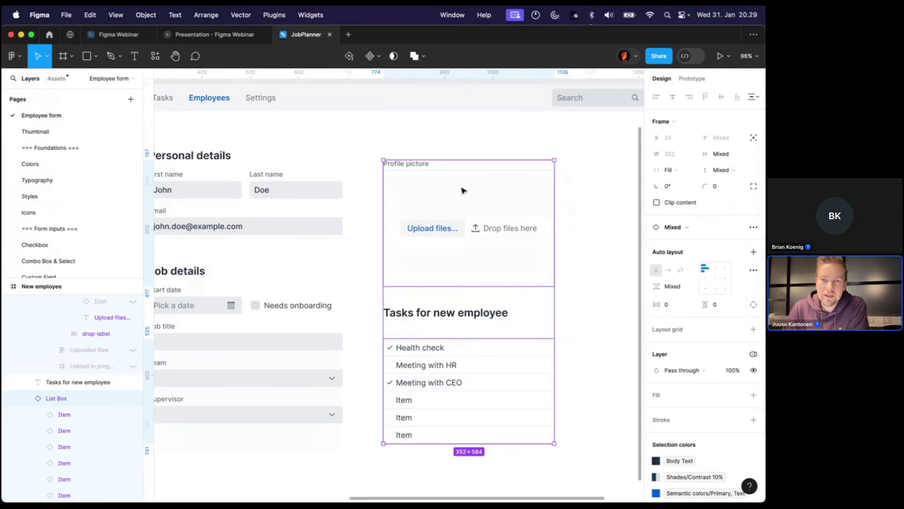
{"action": "left_click", "coordinate": [373, 171]}
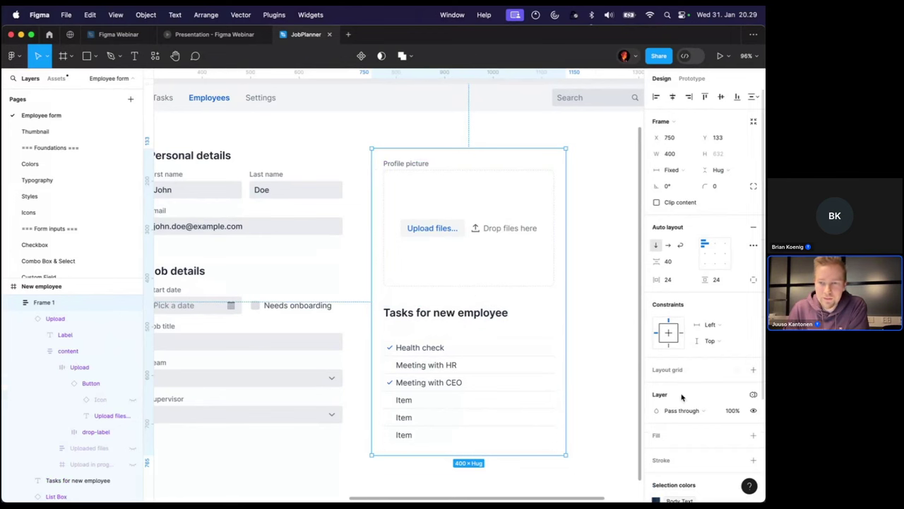
{"action": "scroll", "coordinate": [683, 409], "scroll_direction": "down", "scroll_amount": 1}
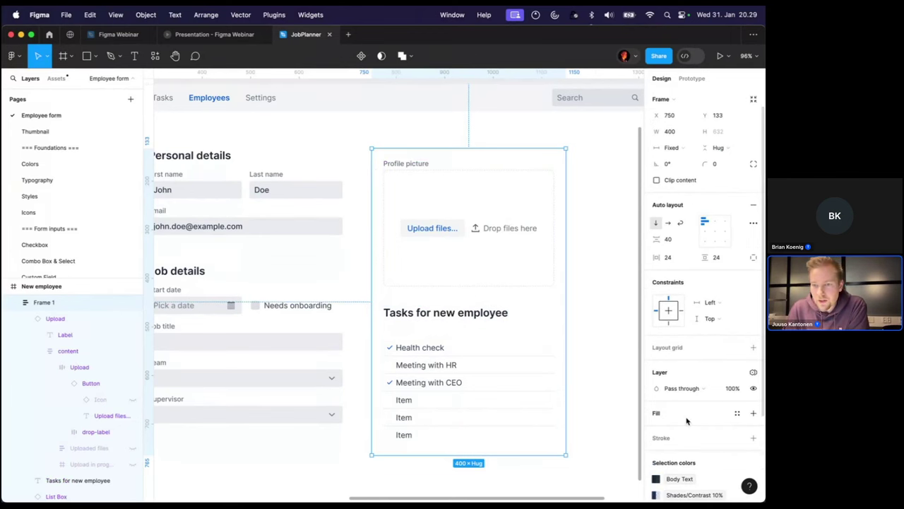
Fill the grouping frame with the Shades/Contrast 5% colour style
{"action": "left_click", "coordinate": [739, 415]}
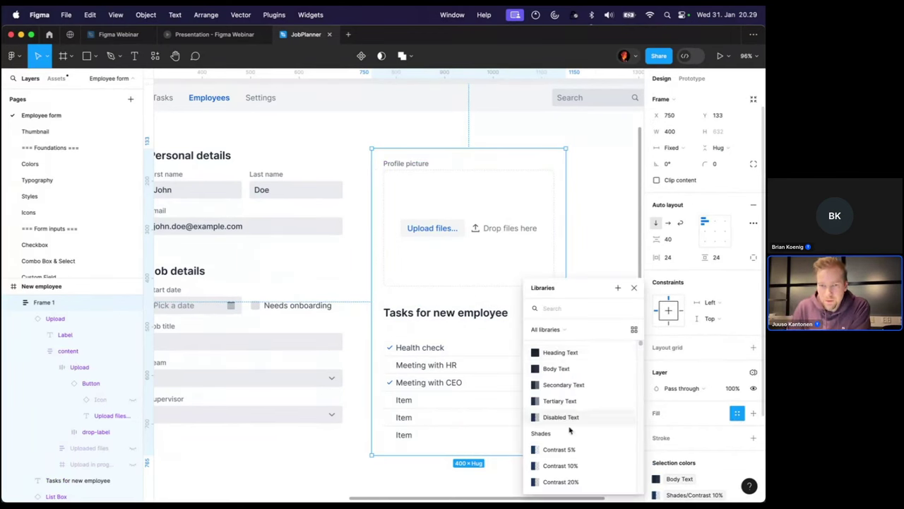
{"action": "left_click", "coordinate": [555, 449]}
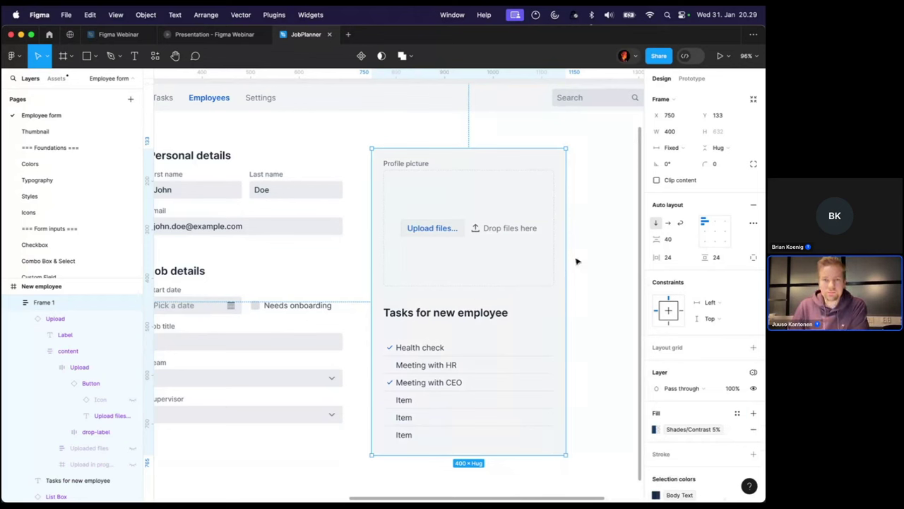
{"action": "left_click", "coordinate": [616, 196]}
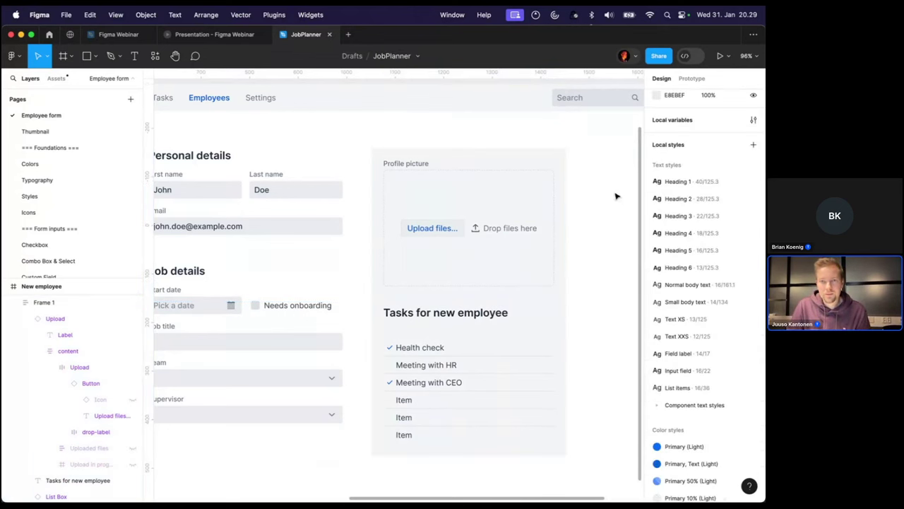
{"action": "left_click", "coordinate": [565, 153]}
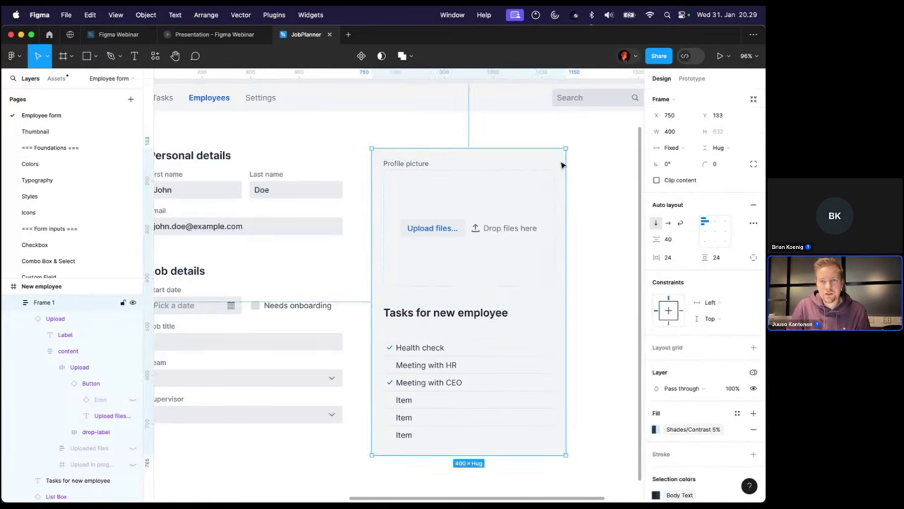
Round the frame's corners with the Border radius L variable (8)
{"action": "scroll", "coordinate": [563, 165], "scroll_direction": "up", "scroll_amount": 5}
{"action": "scroll", "coordinate": [563, 165], "scroll_direction": "up", "scroll_amount": 10}
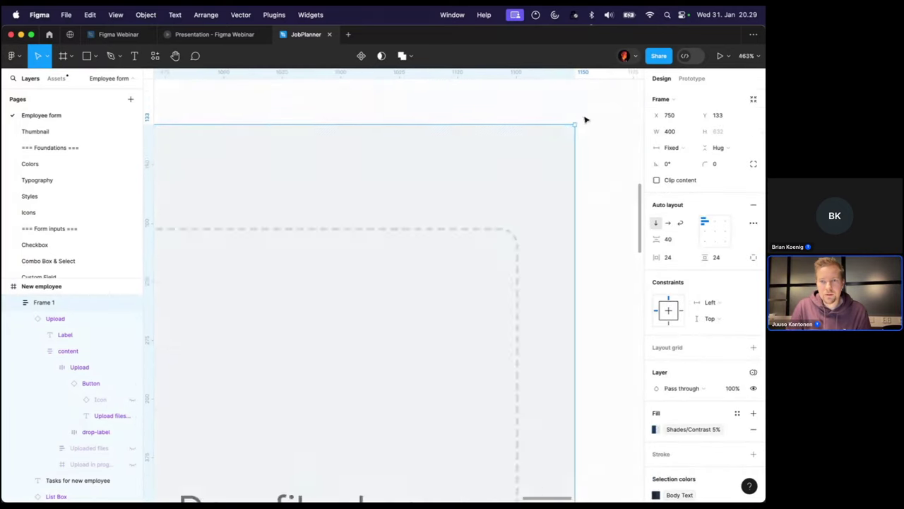
{"action": "left_click", "coordinate": [739, 165]}
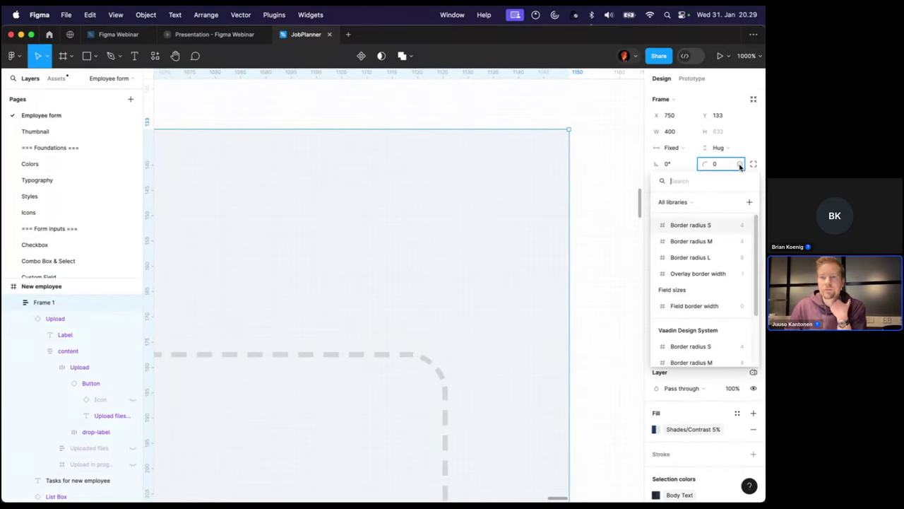
{"action": "left_click", "coordinate": [735, 165]}
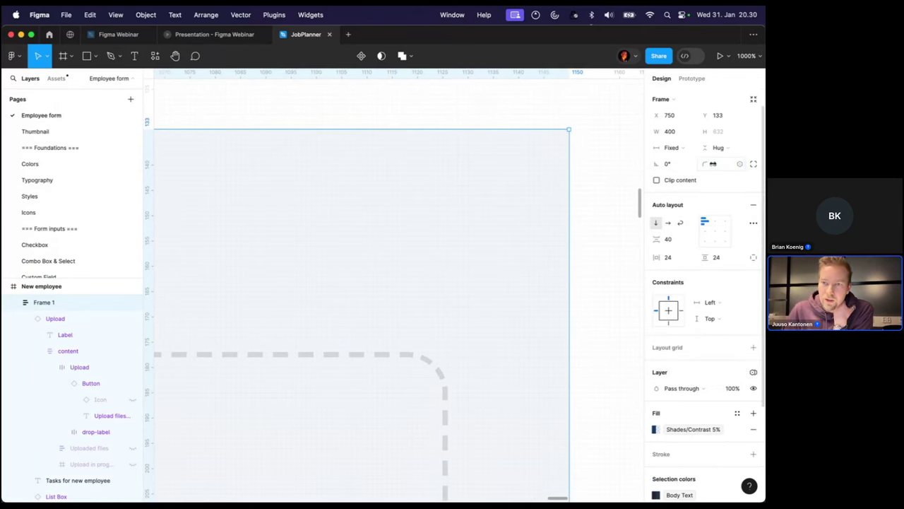
{"action": "left_click", "coordinate": [713, 164]}
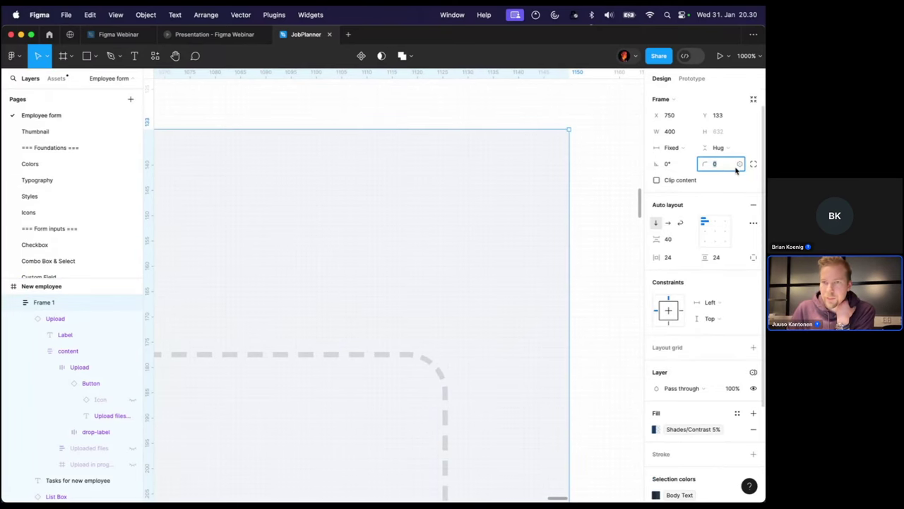
{"action": "key", "text": "Return"}
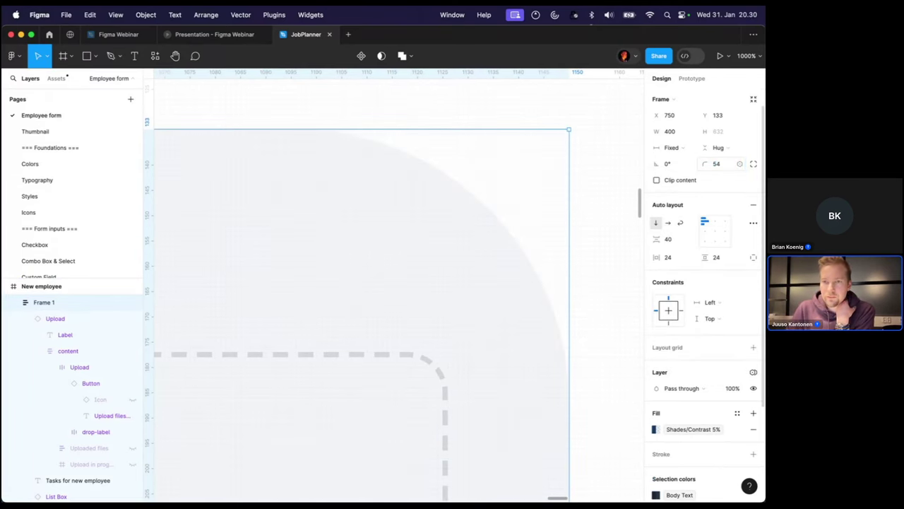
{"action": "left_click", "coordinate": [738, 164]}
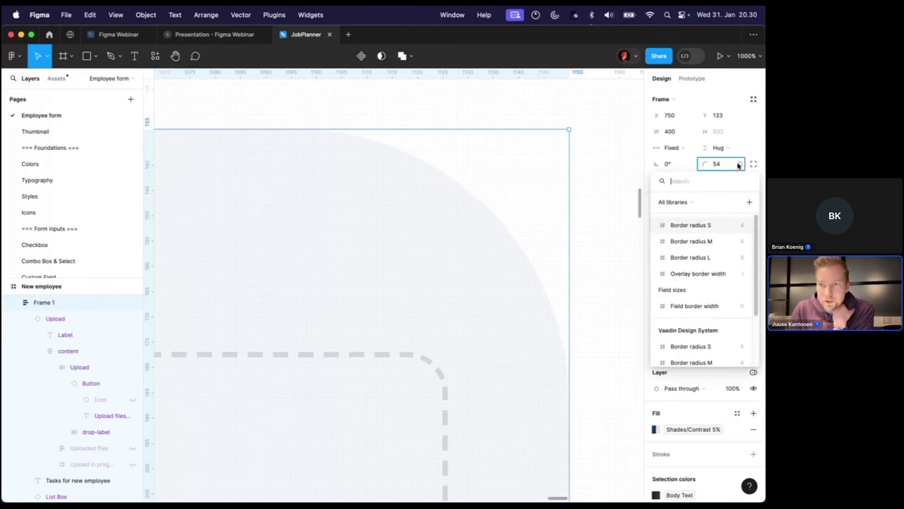
{"action": "left_click", "coordinate": [722, 257]}
{"action": "left_click", "coordinate": [722, 257]}
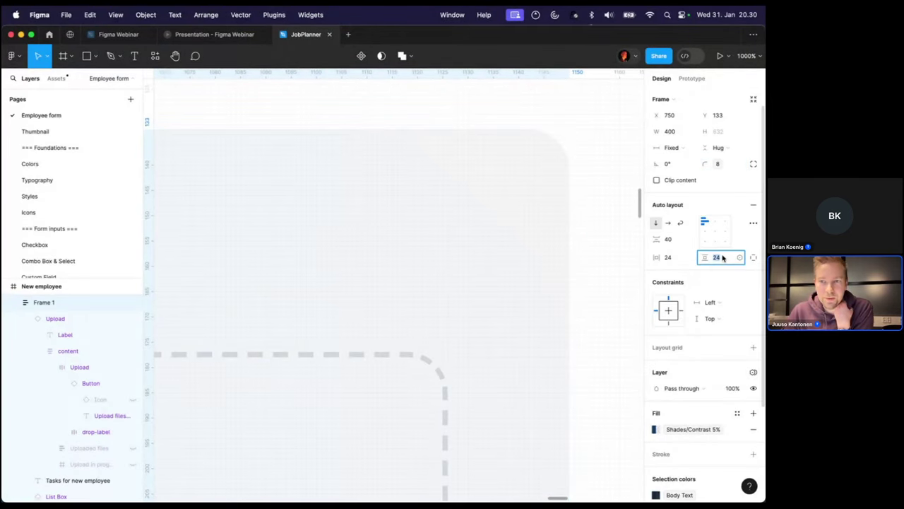
{"action": "left_click", "coordinate": [740, 166]}
{"action": "left_click", "coordinate": [696, 257]}
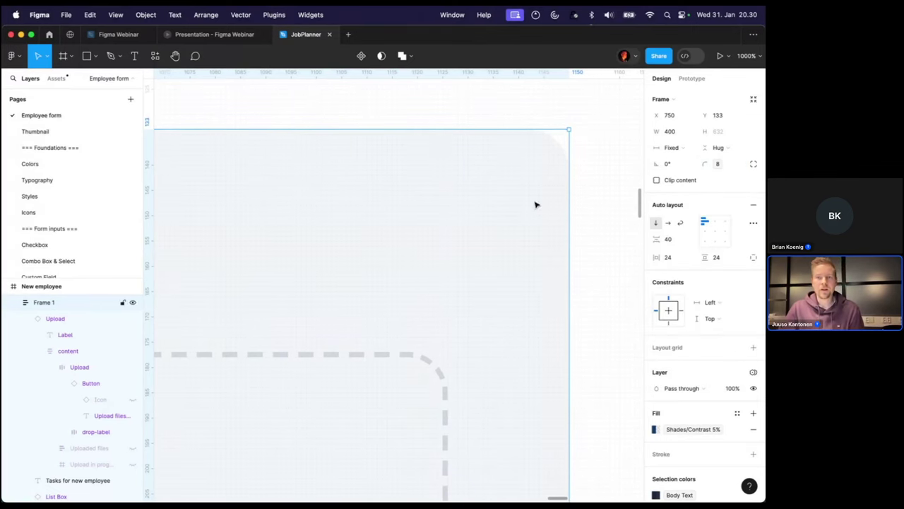
Wrap the Tasks for new employee heading and task list in auto layout with 16 spacing
{"action": "scroll", "coordinate": [584, 197], "scroll_direction": "down", "scroll_amount": 15}
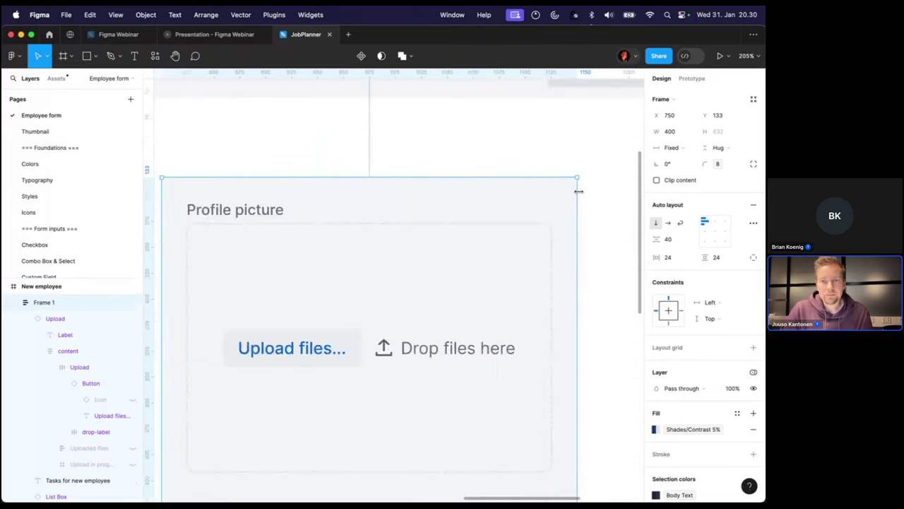
{"action": "left_click", "coordinate": [597, 211]}
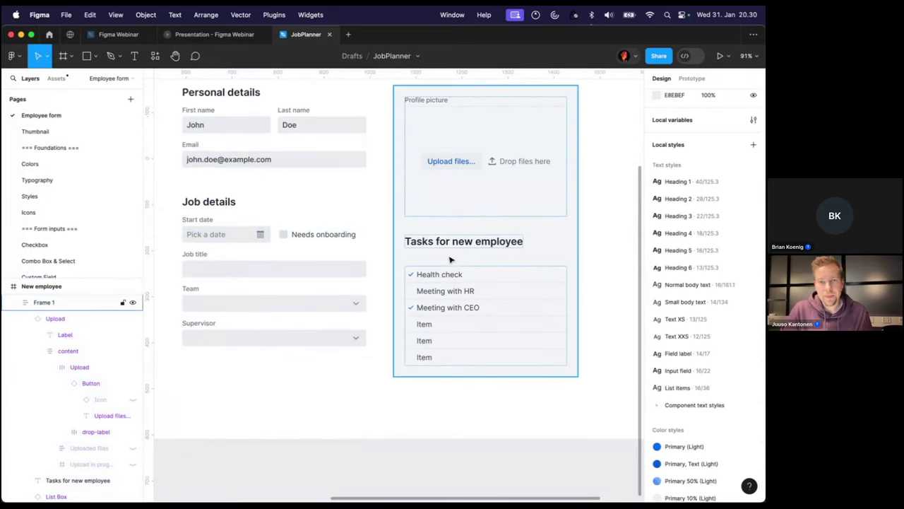
{"action": "left_click", "coordinate": [456, 242]}
{"action": "left_click", "coordinate": [450, 284]}
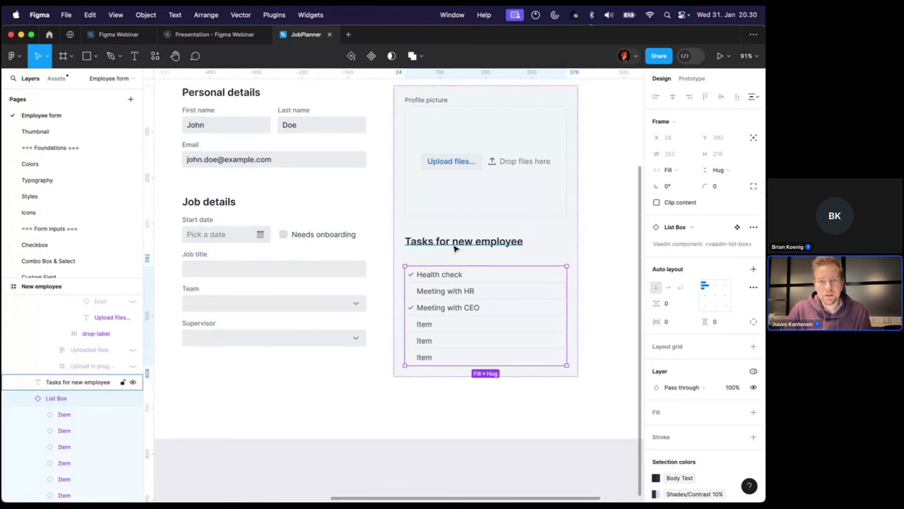
{"action": "left_click", "coordinate": [457, 244], "text": "shift"}
{"action": "scroll", "coordinate": [438, 259], "scroll_direction": "up", "scroll_amount": 2}
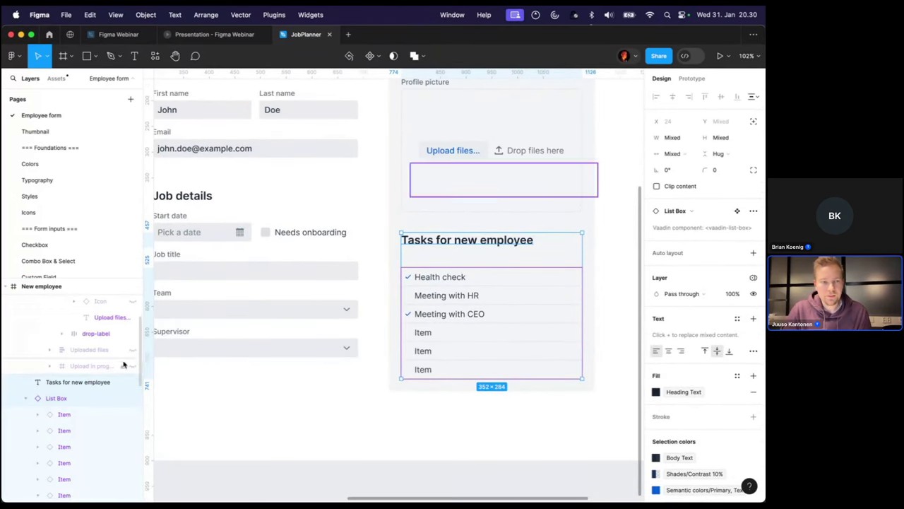
{"action": "left_click", "coordinate": [28, 397]}
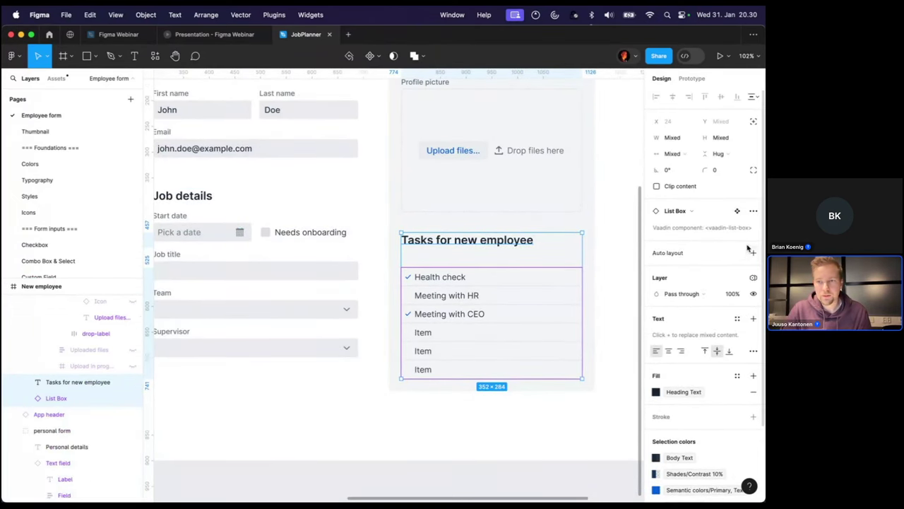
{"action": "left_click", "coordinate": [752, 253]}
{"action": "left_click", "coordinate": [672, 262]}
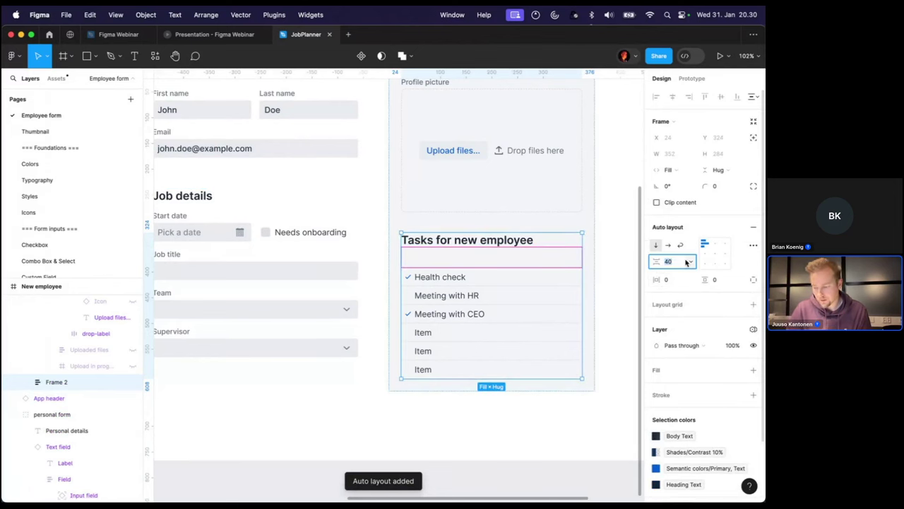
{"action": "type", "text": "16"}
{"action": "key", "text": "Return"}
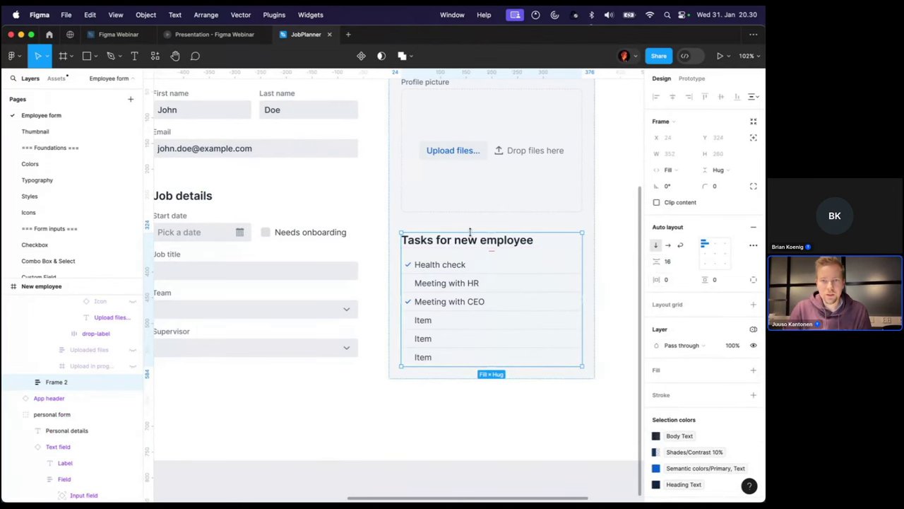
{"action": "left_click", "coordinate": [455, 417]}
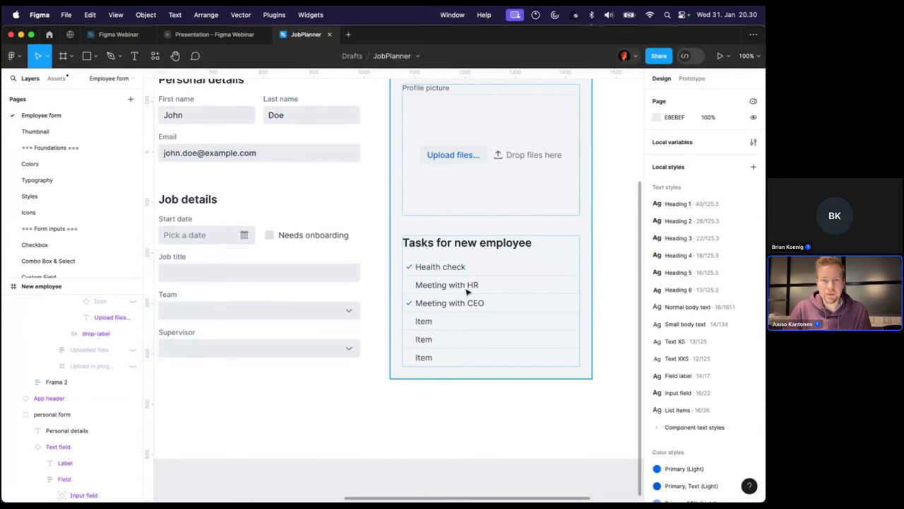
Hide the fifth and sixth task items and remove the last visible item's border
{"action": "scroll", "coordinate": [463, 295], "scroll_direction": "down", "scroll_amount": 2}
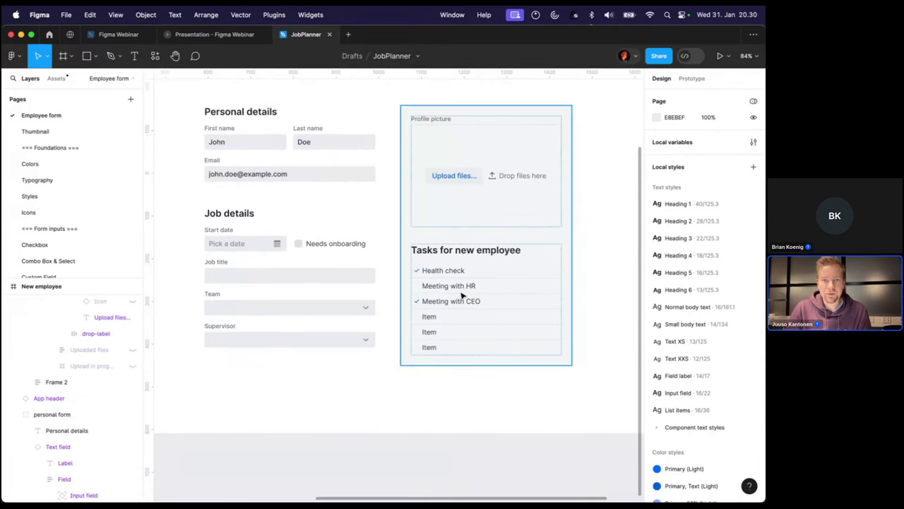
{"action": "left_click", "coordinate": [429, 242]}
{"action": "left_click", "coordinate": [433, 331], "text": "super"}
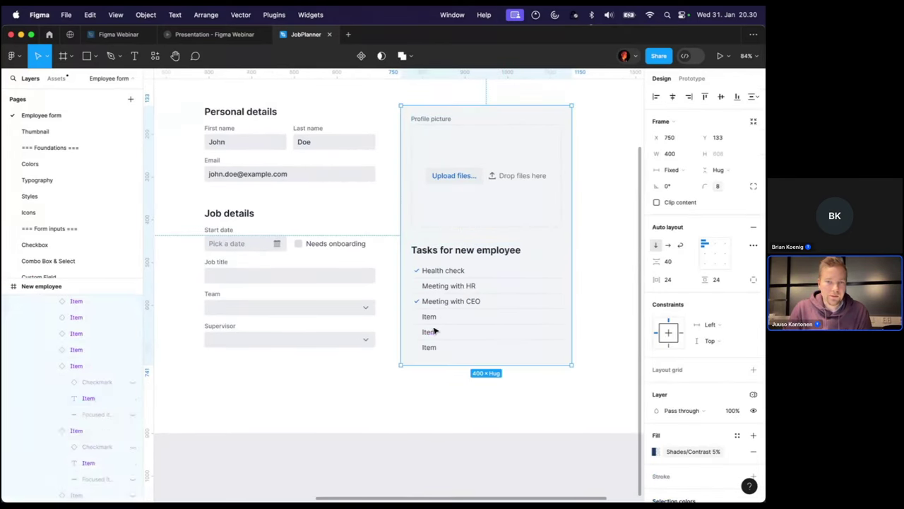
{"action": "left_click", "coordinate": [49, 381]}
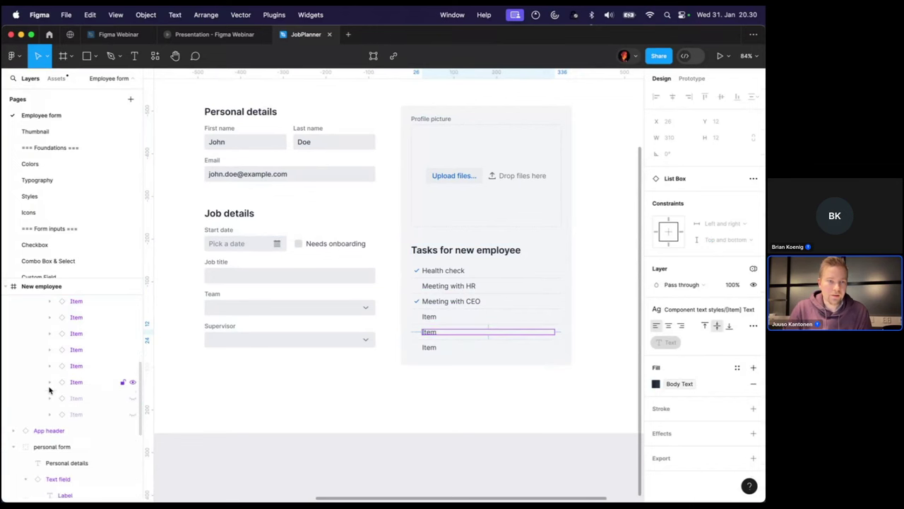
{"action": "left_click", "coordinate": [133, 381]}
{"action": "left_click", "coordinate": [133, 366]}
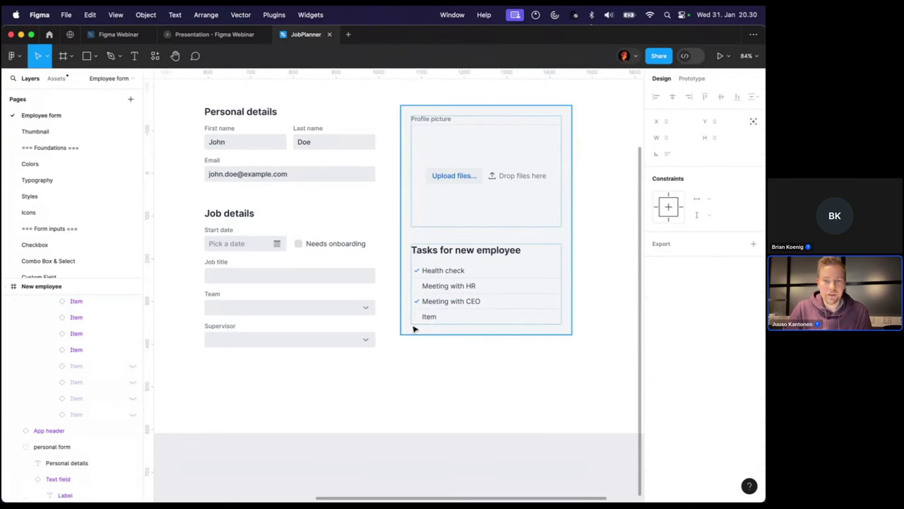
{"action": "left_click", "coordinate": [459, 317]}
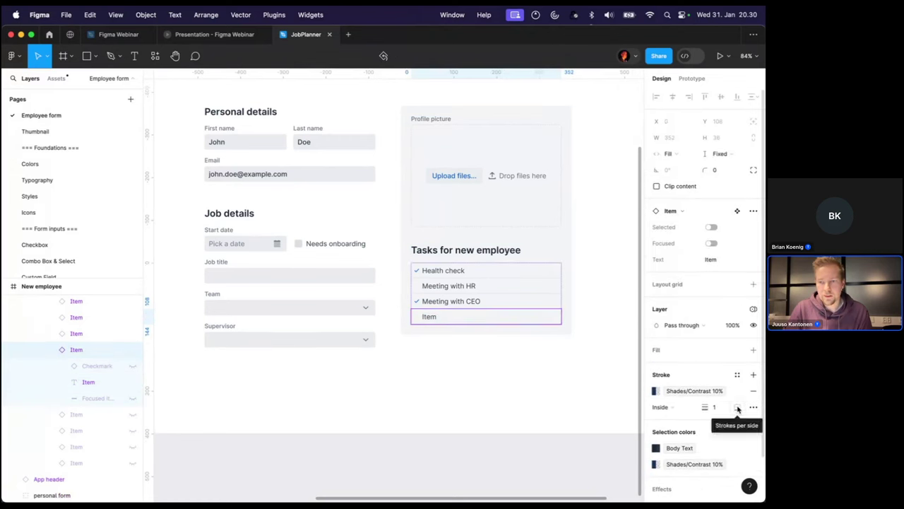
{"action": "left_click", "coordinate": [754, 391]}
{"action": "left_click", "coordinate": [519, 370]}
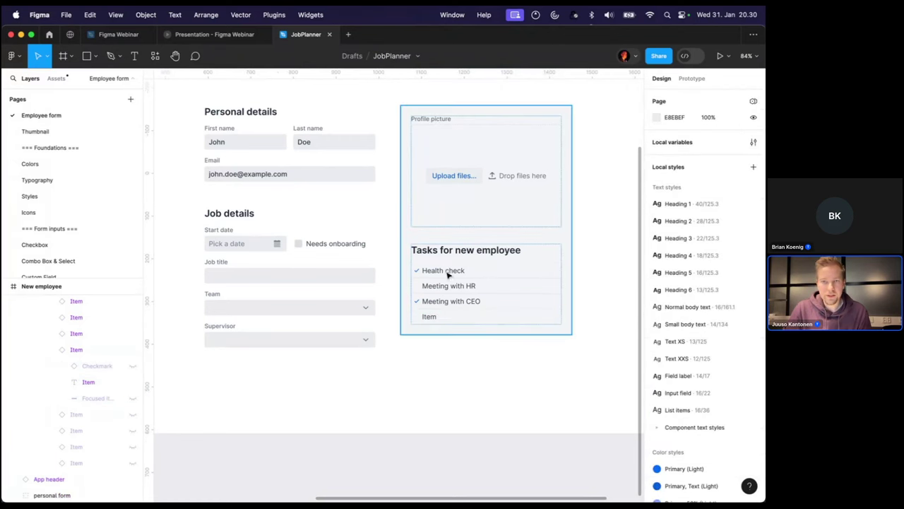
{"action": "scroll", "coordinate": [492, 365], "scroll_direction": "left", "scroll_amount": 2}
{"action": "scroll", "coordinate": [493, 365], "scroll_direction": "right", "scroll_amount": 2}
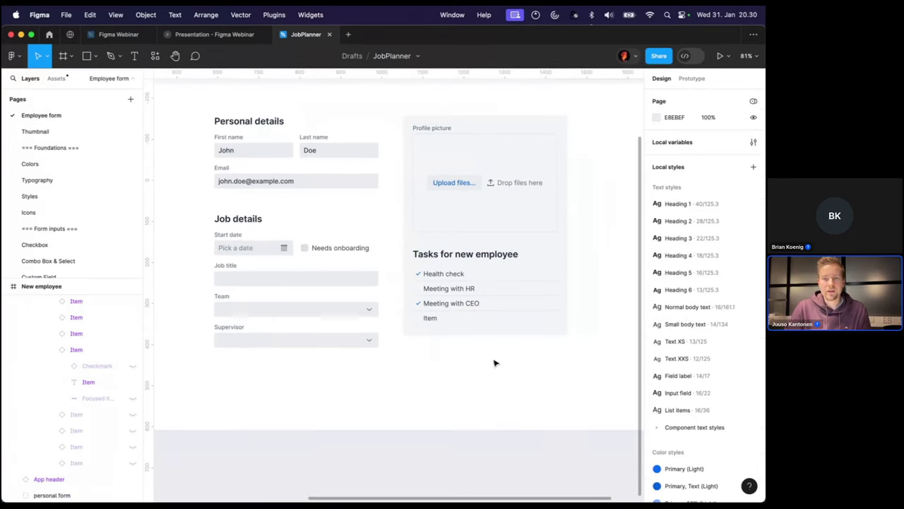
{"action": "scroll", "coordinate": [494, 375], "scroll_direction": "up", "scroll_amount": 3}
{"action": "scroll", "coordinate": [494, 378], "scroll_direction": "down", "scroll_amount": 2}
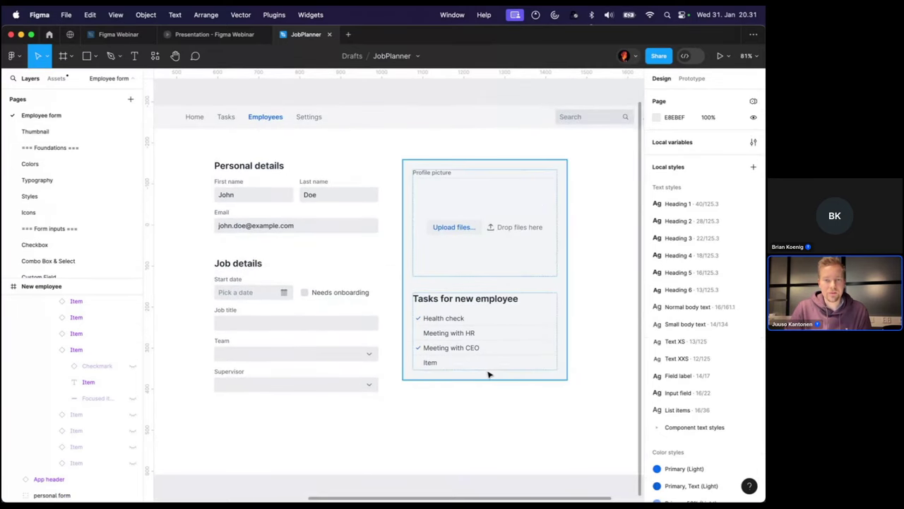
{"action": "scroll", "coordinate": [489, 375], "scroll_direction": "down", "scroll_amount": 2}
{"action": "scroll", "coordinate": [492, 382], "scroll_direction": "up", "scroll_amount": 2}
{"action": "scroll", "coordinate": [495, 396], "scroll_direction": "left", "scroll_amount": 2}
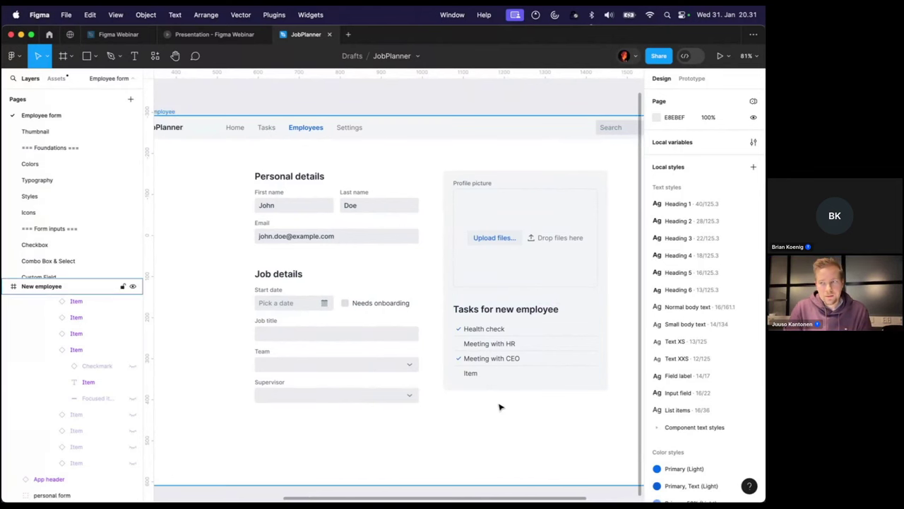
{"action": "scroll", "coordinate": [501, 406], "scroll_direction": "down", "scroll_amount": 1}
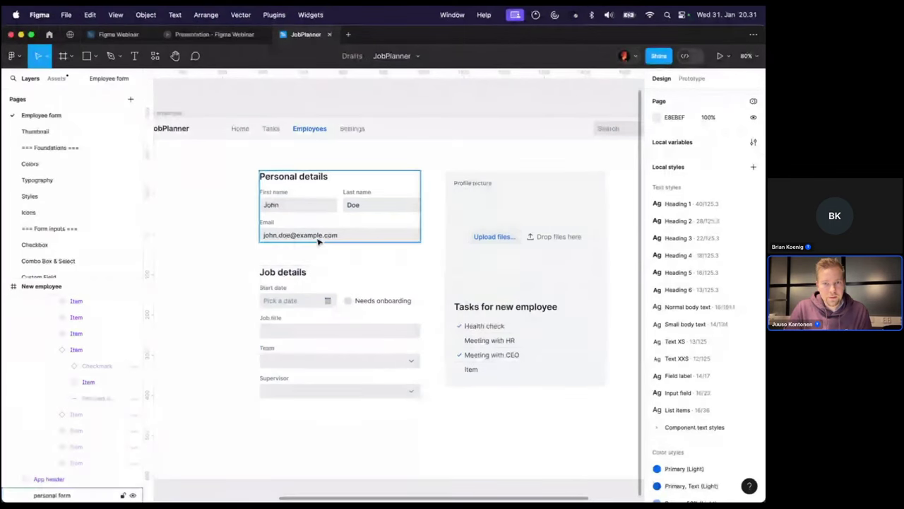
Stack the Personal details and Job details sections in auto layout
{"action": "left_click", "coordinate": [375, 212]}
{"action": "left_click", "coordinate": [327, 302], "text": "shift"}
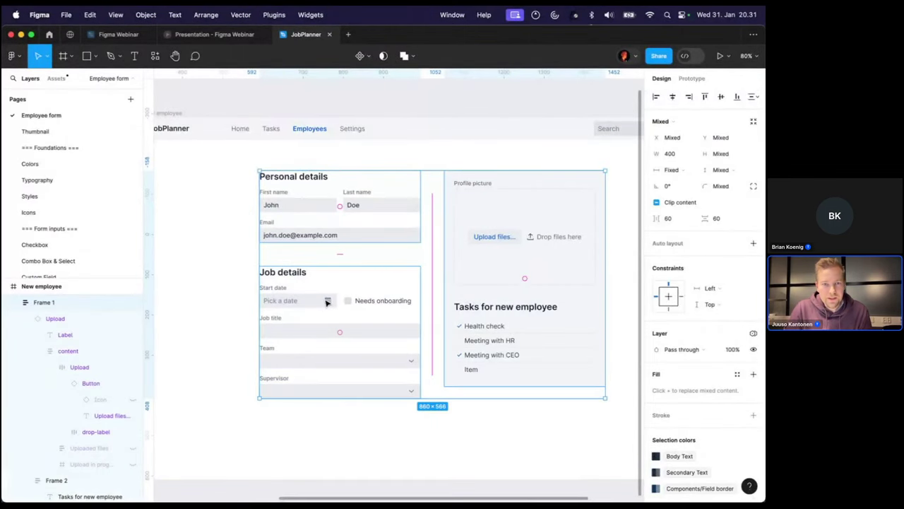
{"action": "key", "text": "shift+a"}
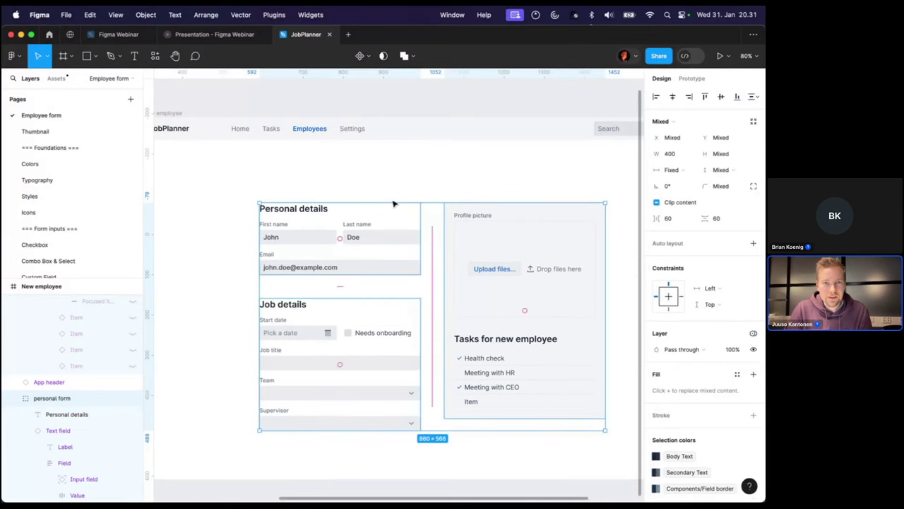
{"action": "left_click", "coordinate": [390, 111]}
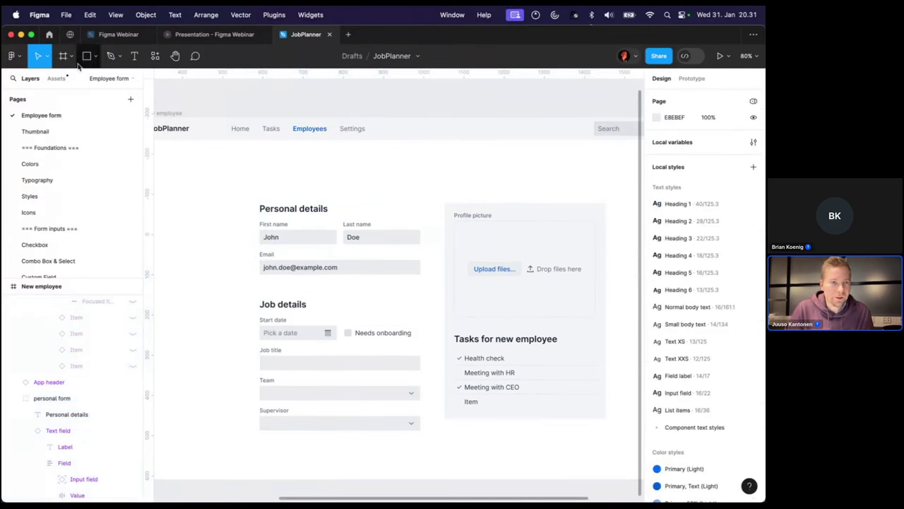
Place a primary Button and a secondary Button from Assets above the profile picture card
{"action": "left_click", "coordinate": [53, 79]}
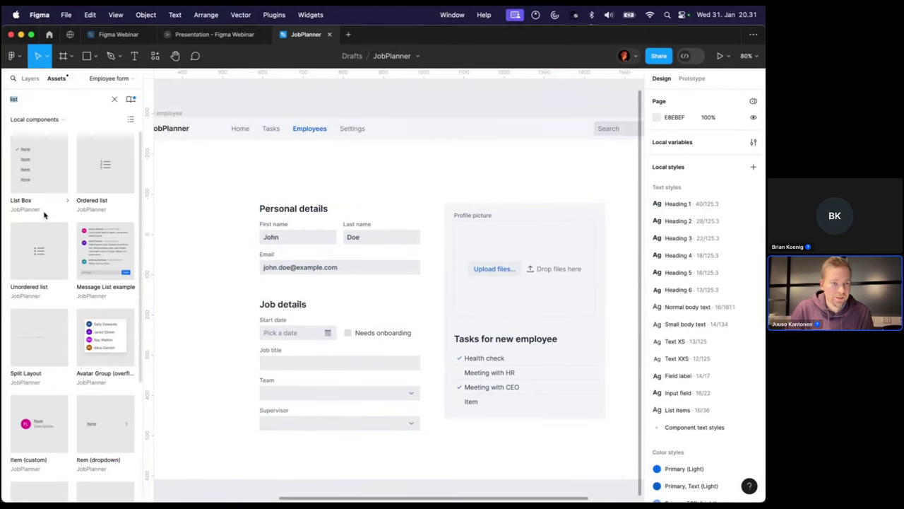
{"action": "type", "text": "button"}
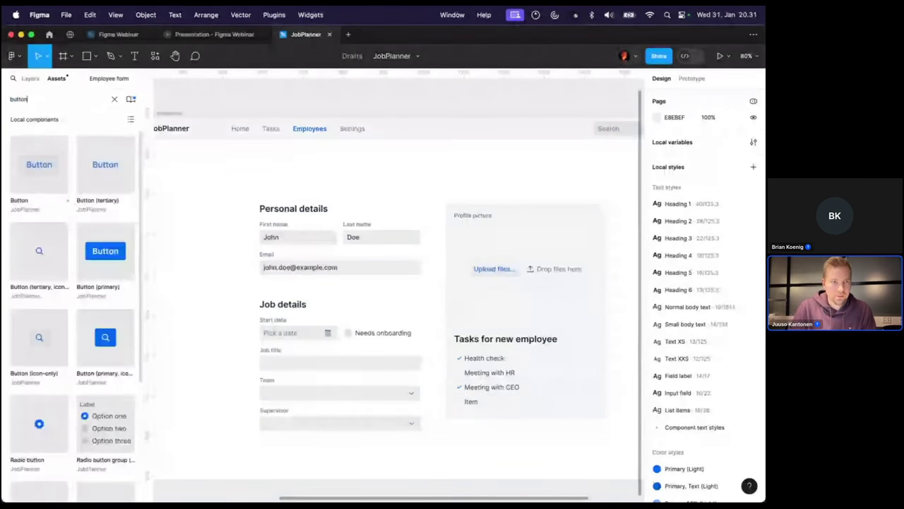
{"action": "left_click_drag", "start_coordinate": [93, 250], "coordinate": [514, 178]}
{"action": "left_click_drag", "start_coordinate": [61, 141], "coordinate": [579, 181]}
Relabel the two buttons Save and Cancel
{"action": "scroll", "coordinate": [544, 188], "scroll_direction": "up", "scroll_amount": 5}
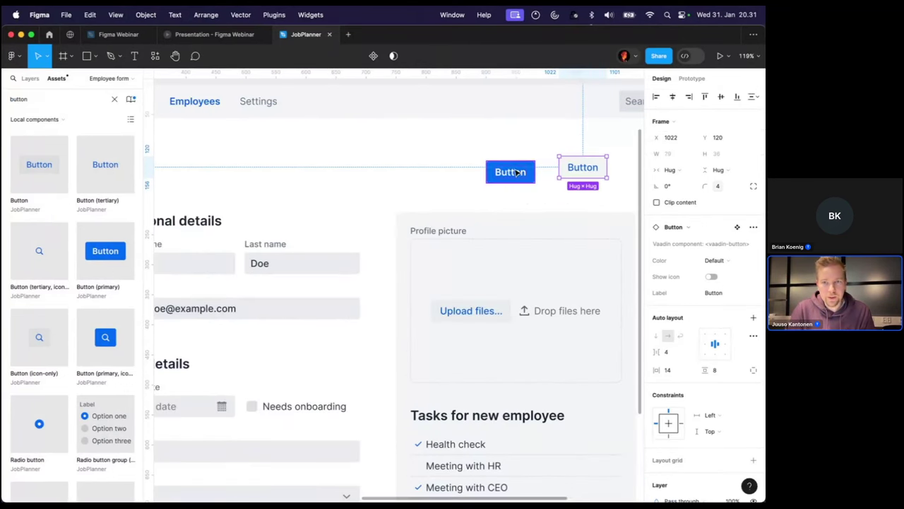
{"action": "left_click", "coordinate": [510, 173]}
{"action": "double_click", "coordinate": [507, 170]}
{"action": "type", "text": "Sa"}
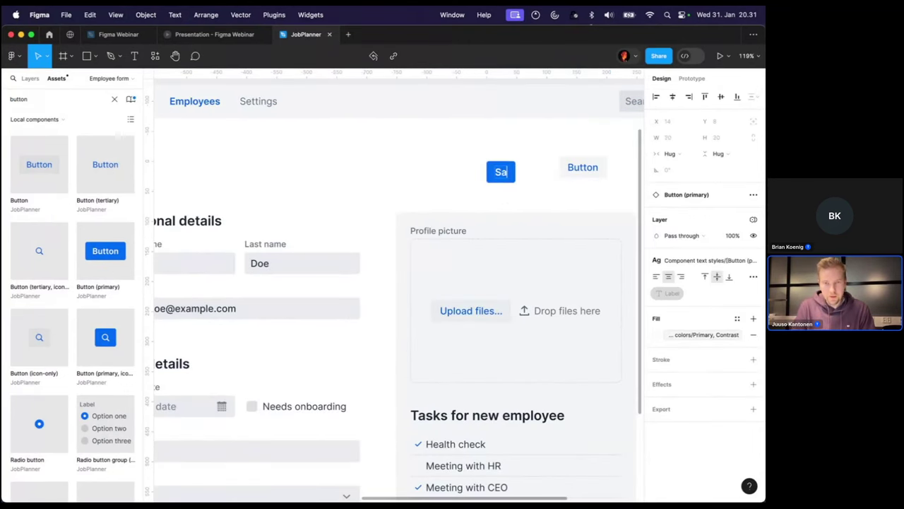
{"action": "type", "text": "ve"}
{"action": "key", "text": "Escape"}
{"action": "scroll", "coordinate": [573, 176], "scroll_direction": "left", "scroll_amount": 2}
{"action": "scroll", "coordinate": [547, 191], "scroll_direction": "right", "scroll_amount": 4}
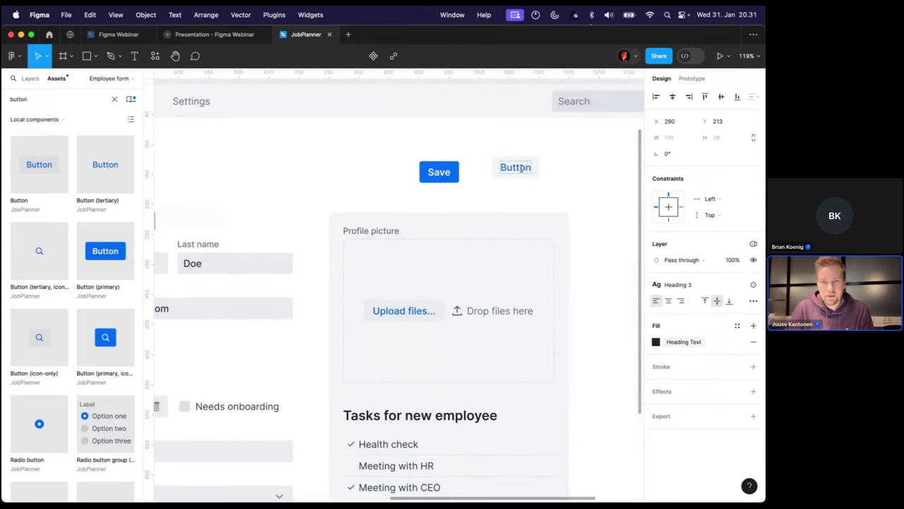
{"action": "double_click", "coordinate": [505, 164]}
{"action": "type", "text": "Can"}
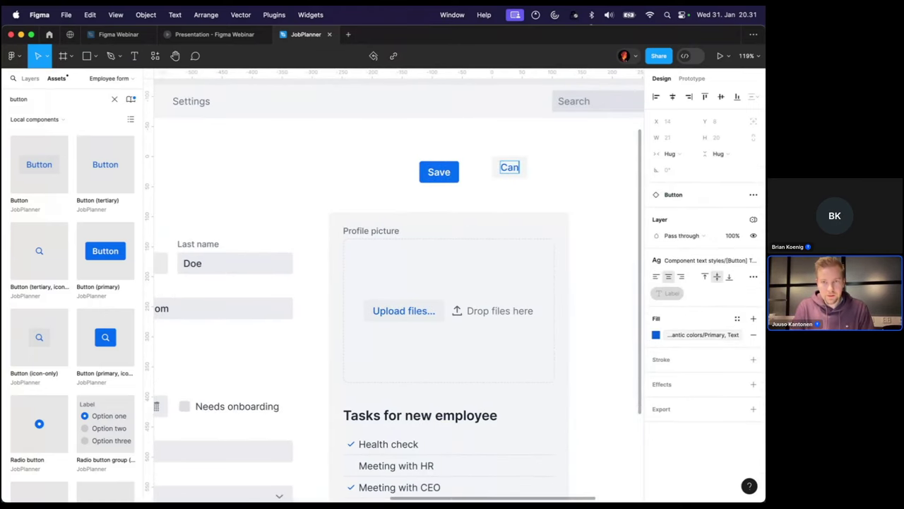
{"action": "type", "text": "cel"}
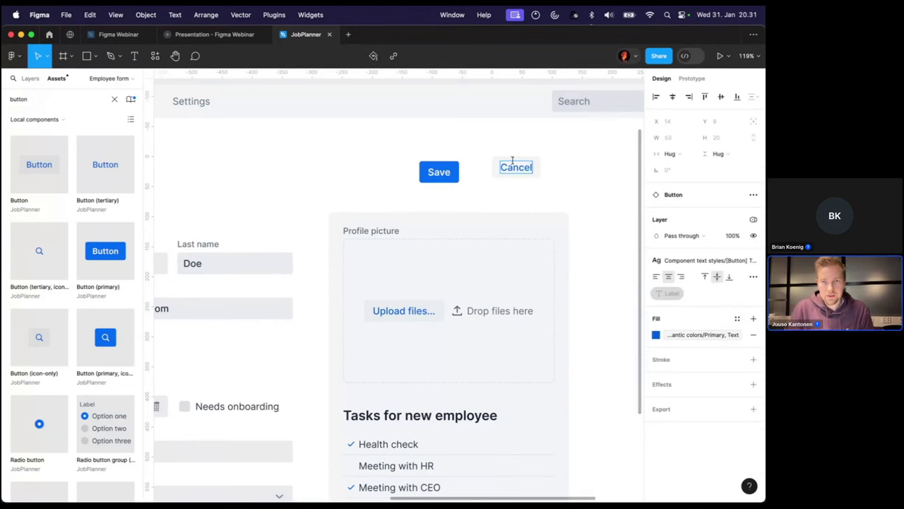
{"action": "key", "text": "Escape"}
Arrange Save and Cancel side by side with an 8 gap between them
{"action": "left_click_drag", "start_coordinate": [456, 174], "coordinate": [472, 173]}
{"action": "left_click", "coordinate": [523, 172], "text": "shift"}
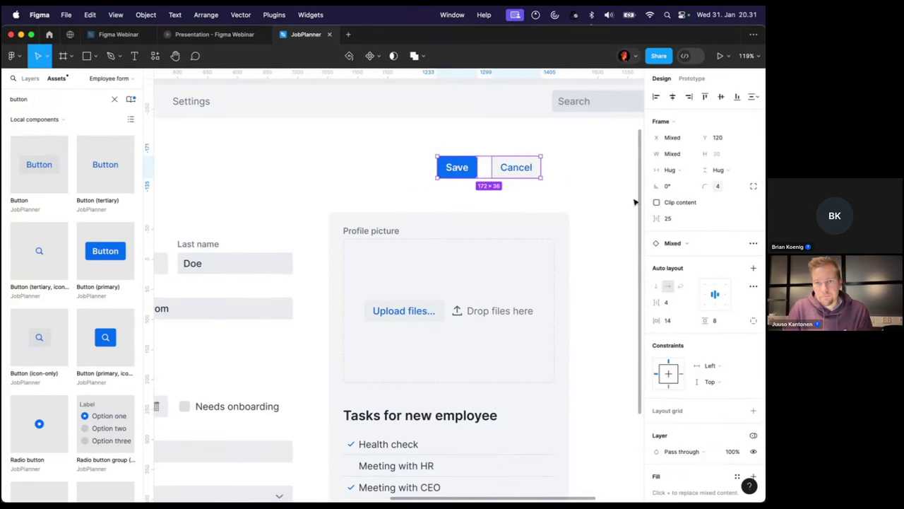
{"action": "left_click_drag", "start_coordinate": [541, 171], "coordinate": [563, 174]}
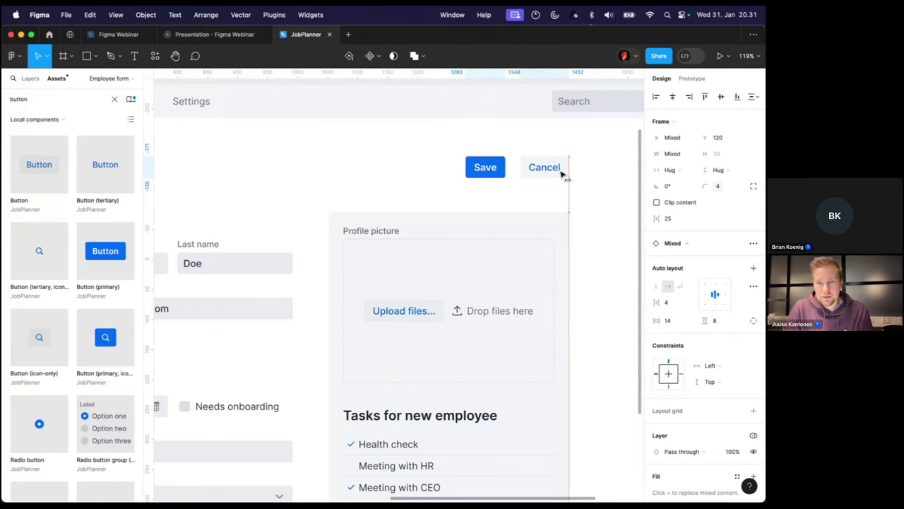
{"action": "left_click", "coordinate": [586, 183]}
{"action": "scroll", "coordinate": [553, 193], "scroll_direction": "down", "scroll_amount": 5}
{"action": "scroll", "coordinate": [552, 193], "scroll_direction": "left", "scroll_amount": 2}
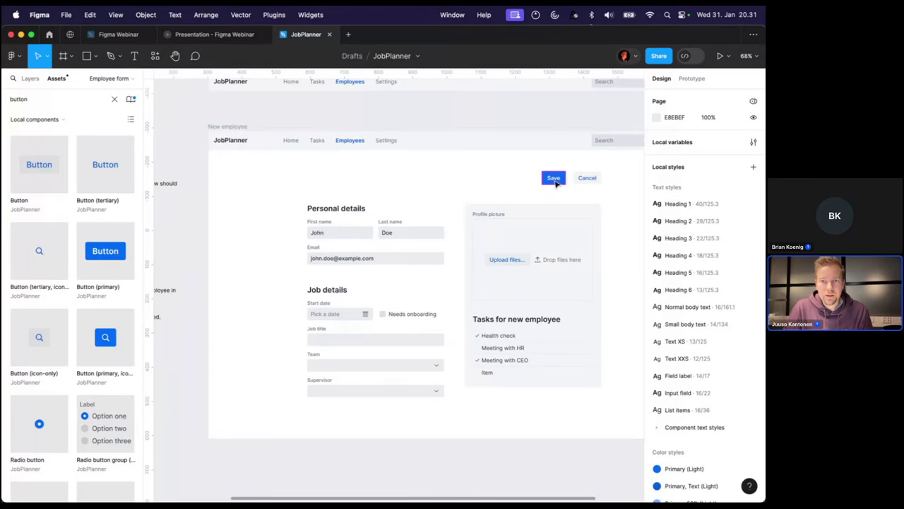
{"action": "left_click", "coordinate": [555, 182]}
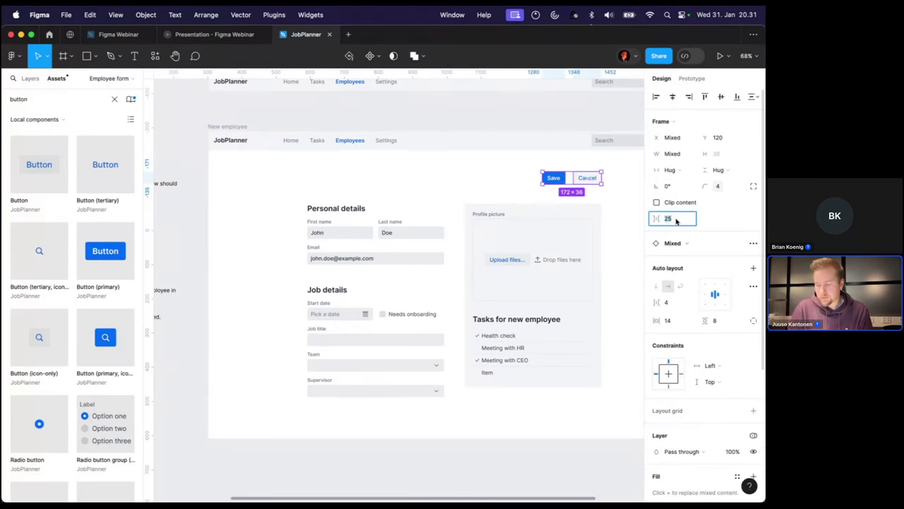
{"action": "type", "text": "8"}
{"action": "key", "text": "Return"}
{"action": "scroll", "coordinate": [589, 180], "scroll_direction": "up", "scroll_amount": 2}
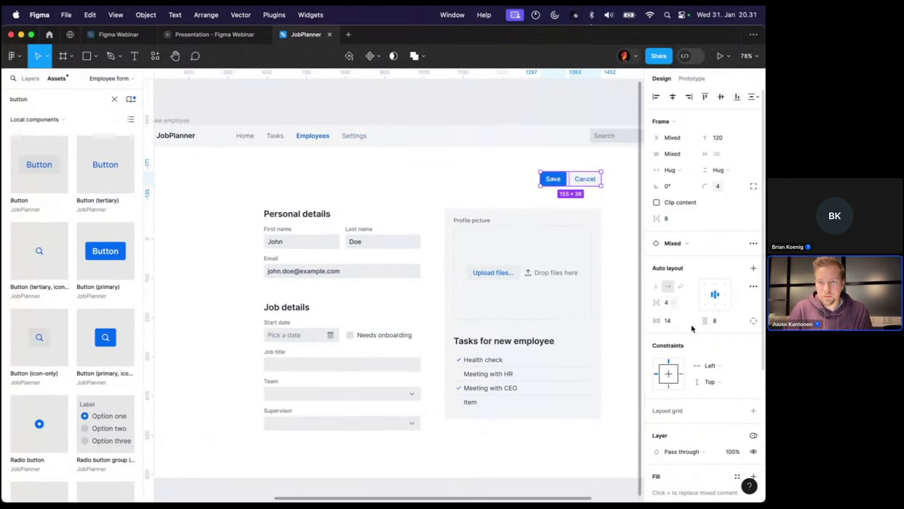
Add a 'New Employee' text box above Personal details
{"action": "left_click", "coordinate": [30, 79]}
{"action": "left_click", "coordinate": [134, 56]}
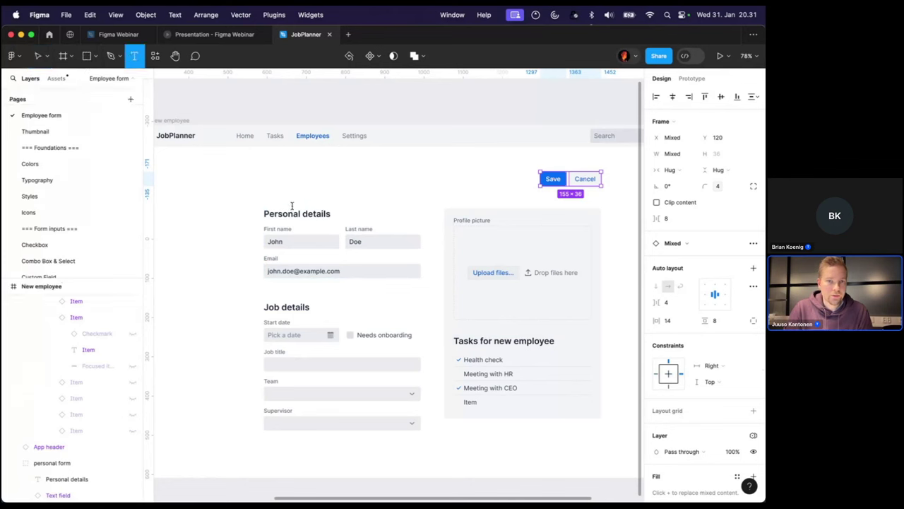
{"action": "left_click_drag", "start_coordinate": [263, 166], "coordinate": [441, 193]}
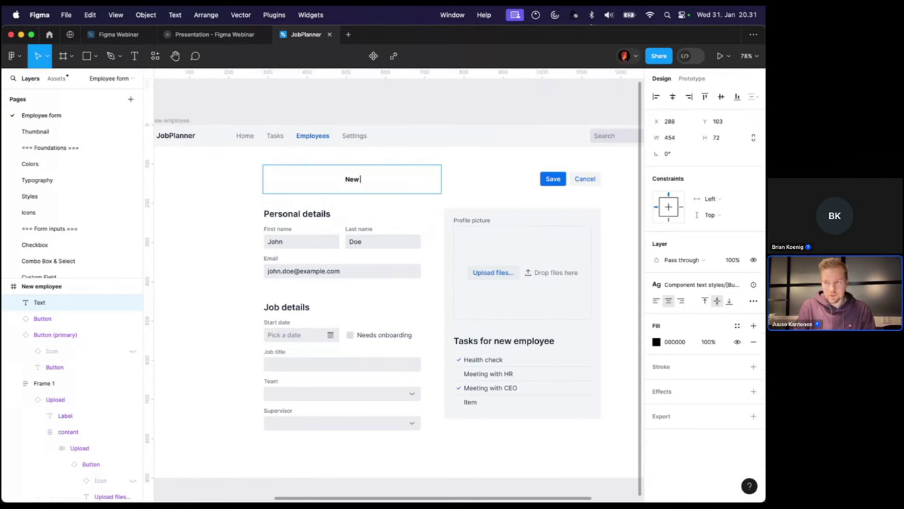
{"action": "type", "text": "New em"}
{"action": "key", "text": "BackSpace"}
{"action": "type", "text": "E"}
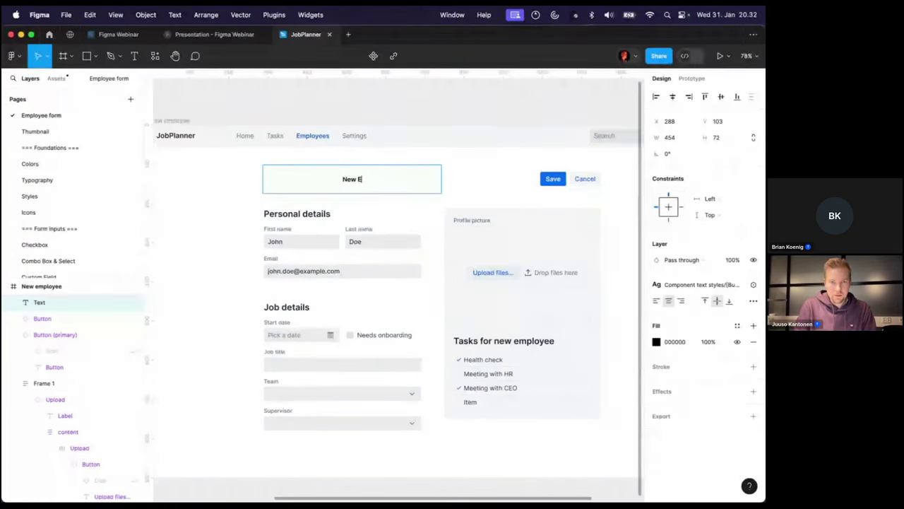
{"action": "type", "text": "mployee"}
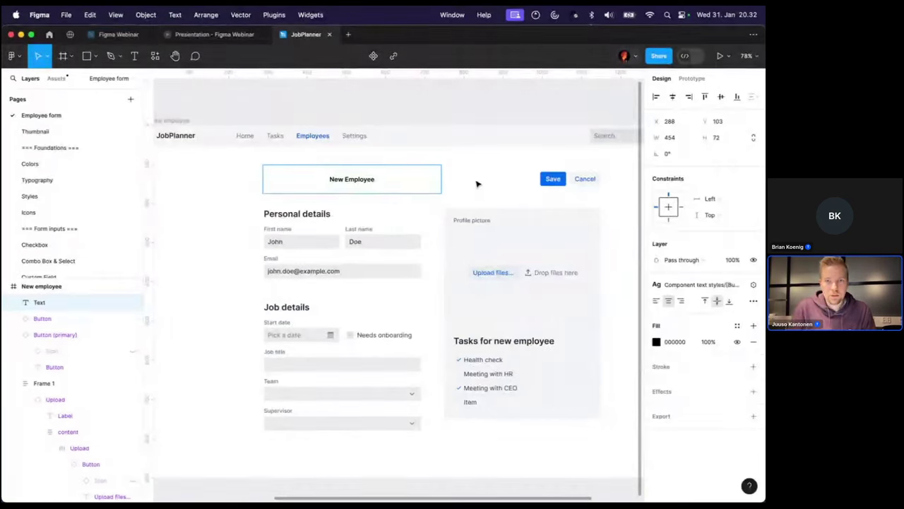
{"action": "key", "text": "Escape"}
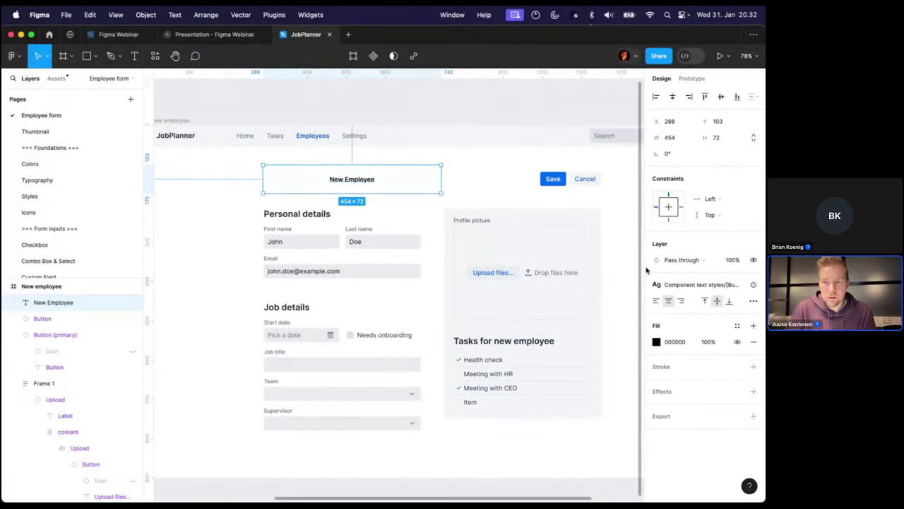
Give the title the Heading 1 style with auto-width and left alignment
{"action": "left_click", "coordinate": [703, 284]}
{"action": "scroll", "coordinate": [694, 372], "scroll_direction": "up", "scroll_amount": 3}
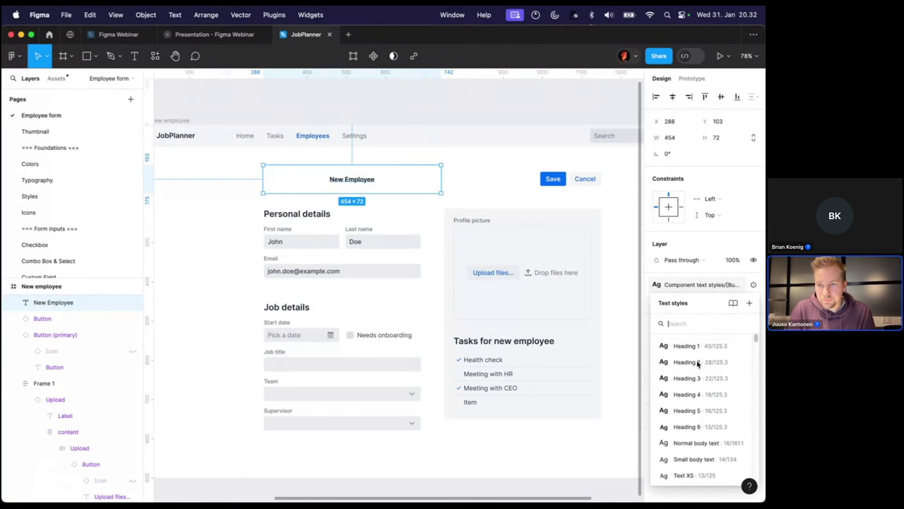
{"action": "left_click", "coordinate": [696, 344]}
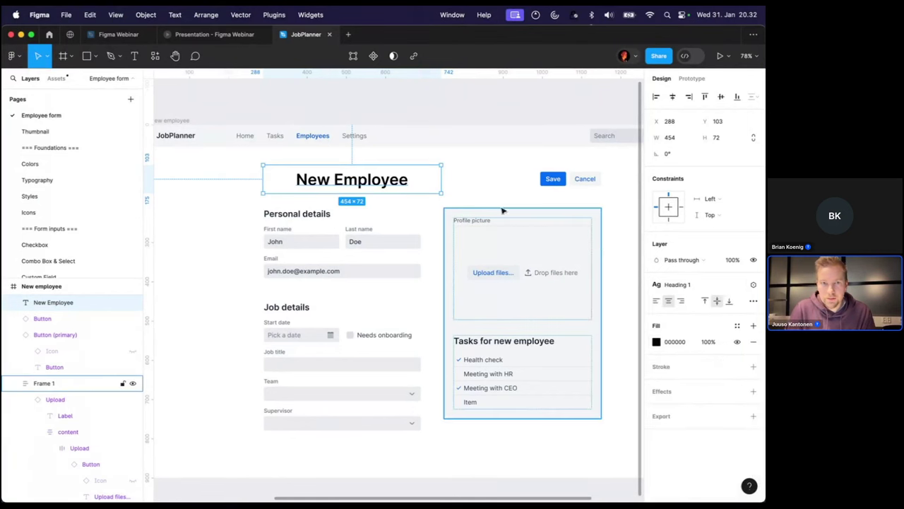
{"action": "left_click", "coordinate": [753, 301]}
{"action": "left_click", "coordinate": [608, 342]}
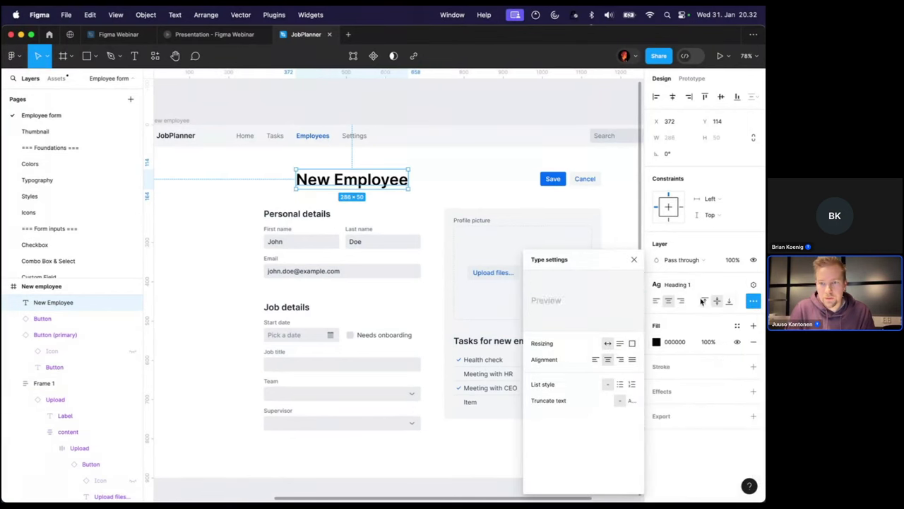
{"action": "left_click", "coordinate": [657, 301]}
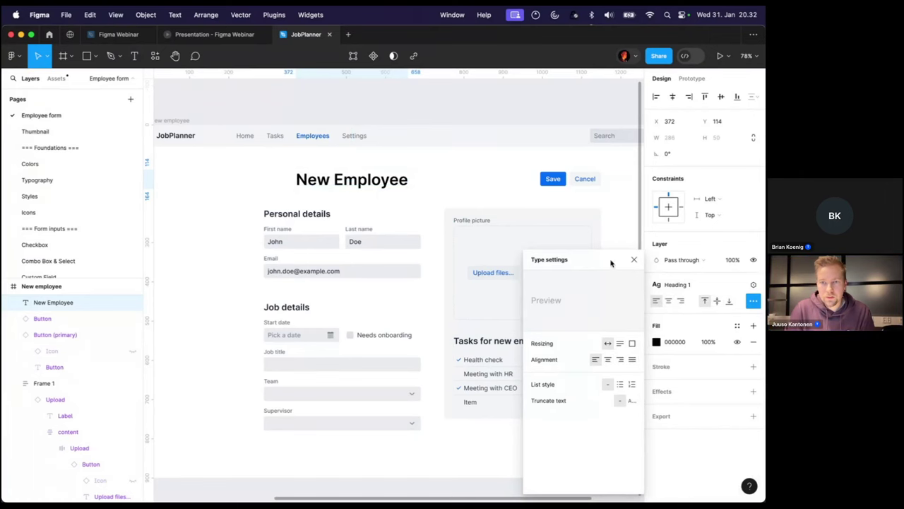
{"action": "left_click", "coordinate": [634, 260]}
Move the title to X 290 at the form's left edge and select it with Save and Cancel
{"action": "scroll", "coordinate": [332, 194], "scroll_direction": "up", "scroll_amount": 3}
{"action": "scroll", "coordinate": [342, 178], "scroll_direction": "down", "scroll_amount": 3}
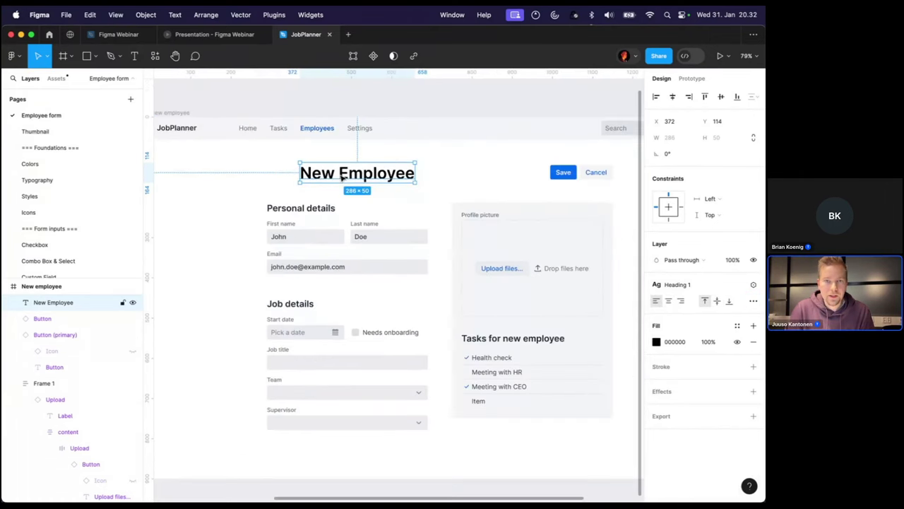
{"action": "left_click_drag", "start_coordinate": [341, 178], "coordinate": [308, 178]}
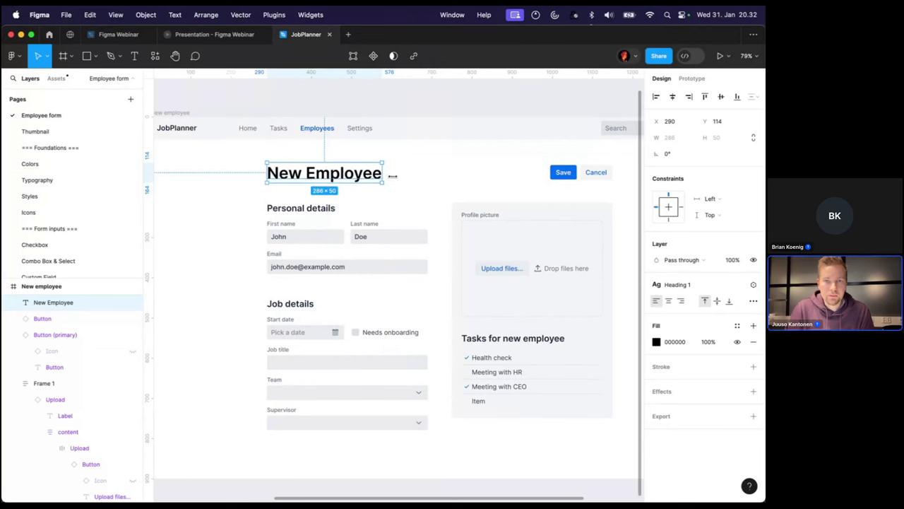
{"action": "left_click", "coordinate": [560, 175], "text": "shift"}
{"action": "left_click", "coordinate": [597, 173], "text": "shift"}
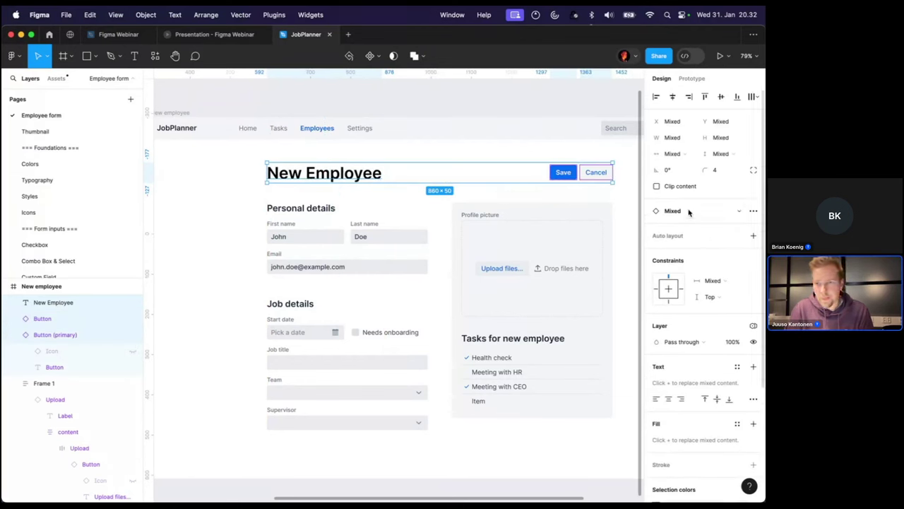
Group the title with Save and Cancel and move the header and form sections up
{"action": "key", "text": "super+g"}
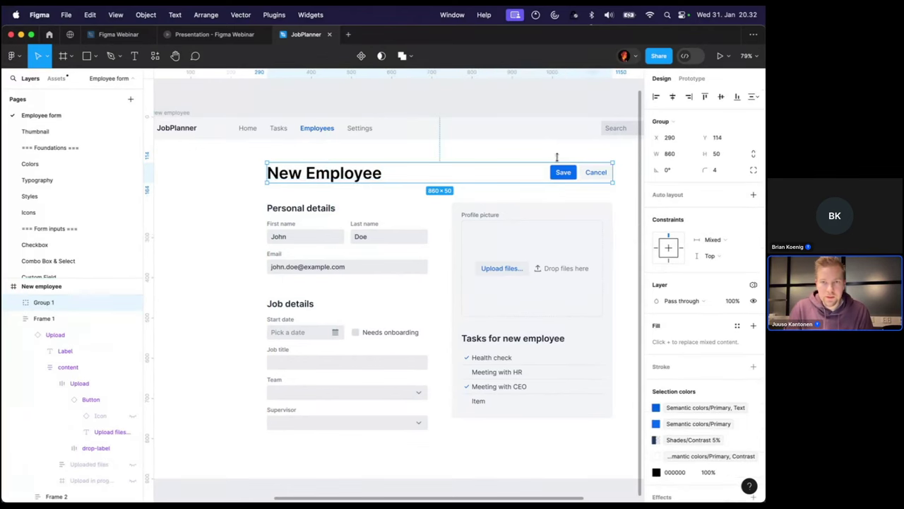
{"action": "key", "text": "shift+Up"}
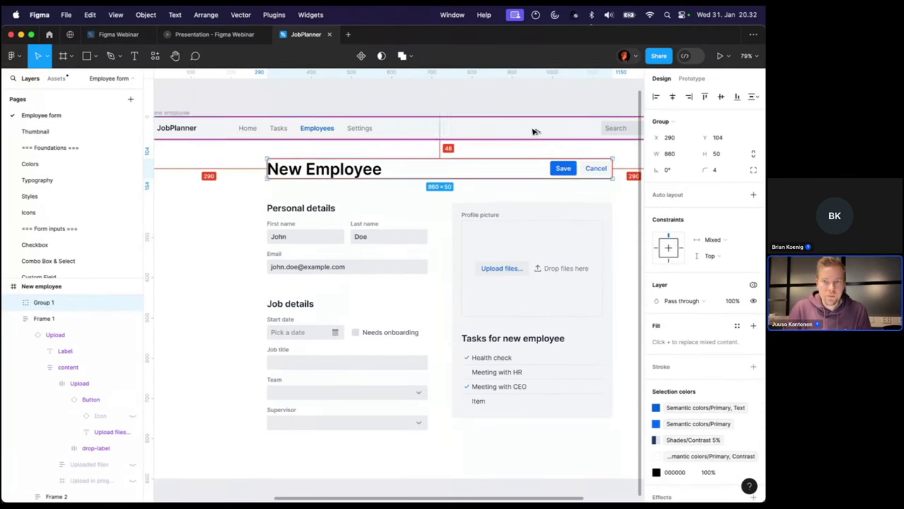
{"action": "key", "text": "alt"}
{"action": "left_click", "coordinate": [536, 217]}
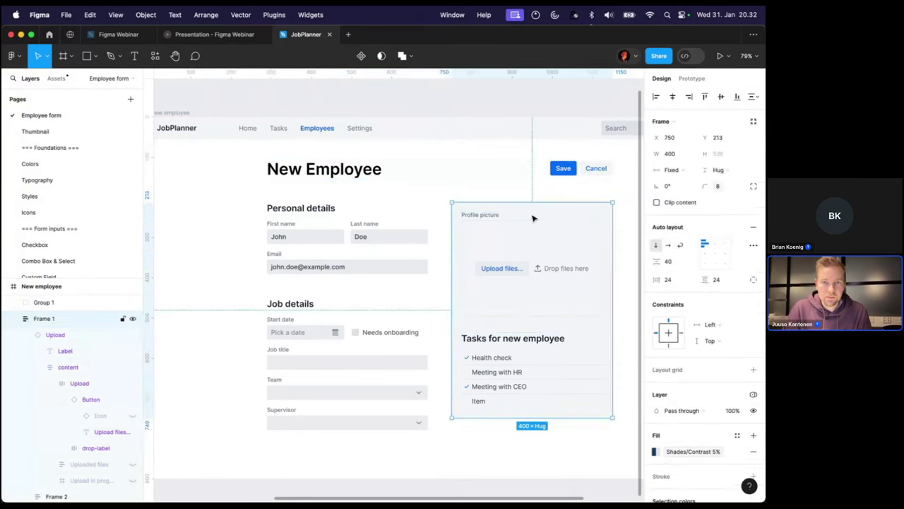
{"action": "left_click", "coordinate": [331, 222], "text": "shift"}
{"action": "left_click", "coordinate": [347, 362], "text": "shift"}
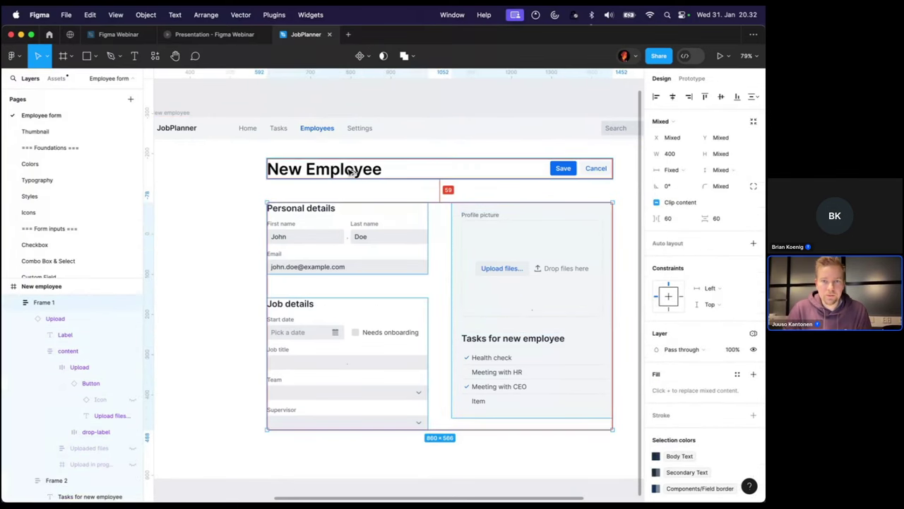
{"action": "key", "text": "shift+Up"}
{"action": "key", "text": "Up"}
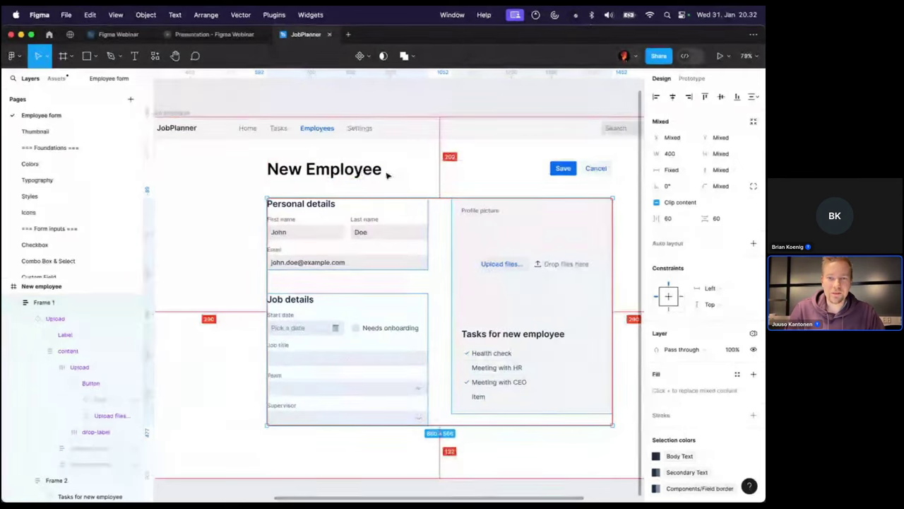
Measure the spacing and nudge Job details up closer to Personal details
{"action": "left_click", "coordinate": [369, 175]}
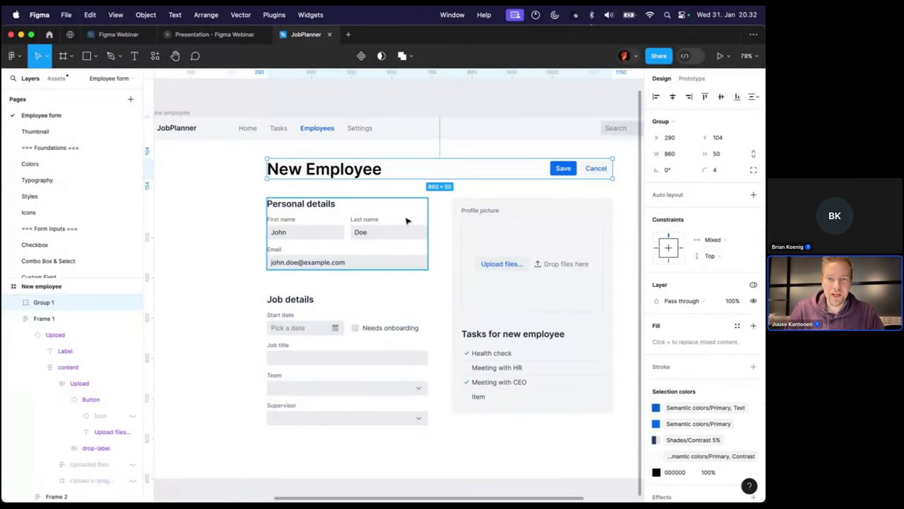
{"action": "left_click", "coordinate": [406, 221]}
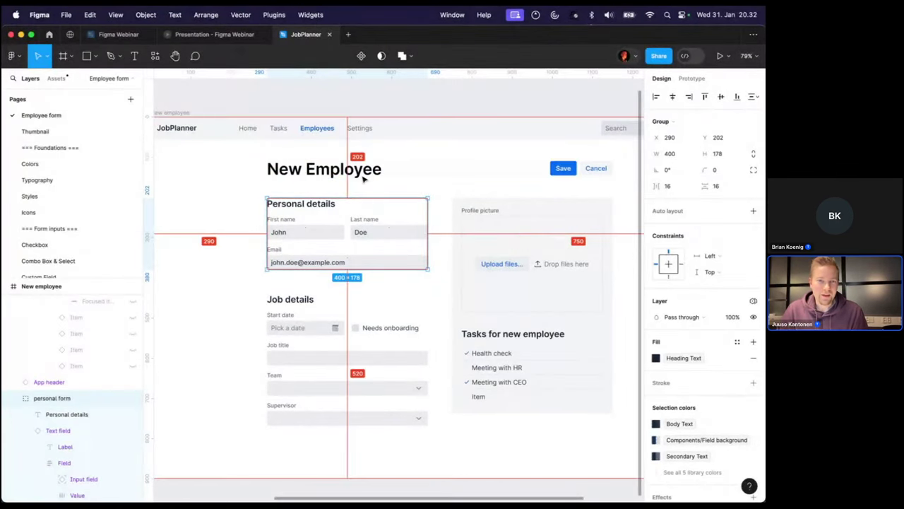
{"action": "left_click", "coordinate": [359, 171]}
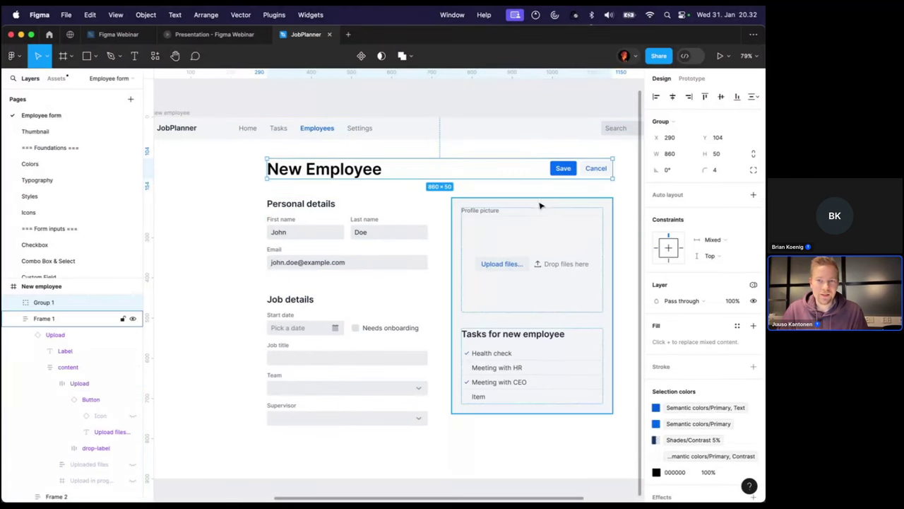
{"action": "left_click", "coordinate": [503, 214]}
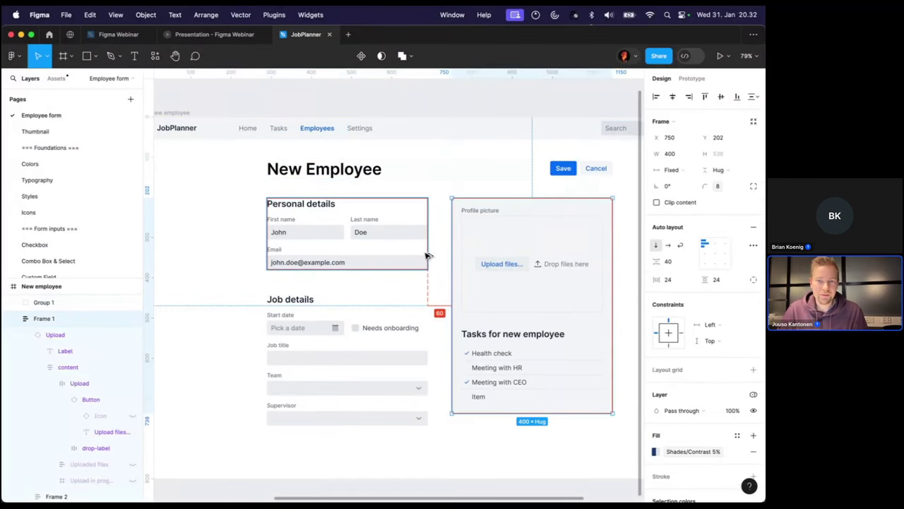
{"action": "left_click", "coordinate": [309, 310]}
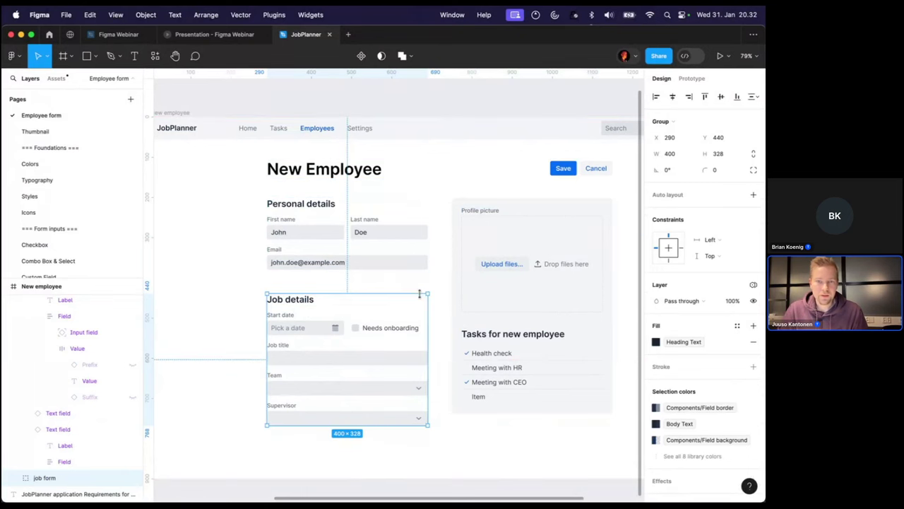
{"action": "left_click", "coordinate": [449, 279]}
{"action": "scroll", "coordinate": [428, 278], "scroll_direction": "down", "scroll_amount": 1}
{"action": "left_click", "coordinate": [306, 359]}
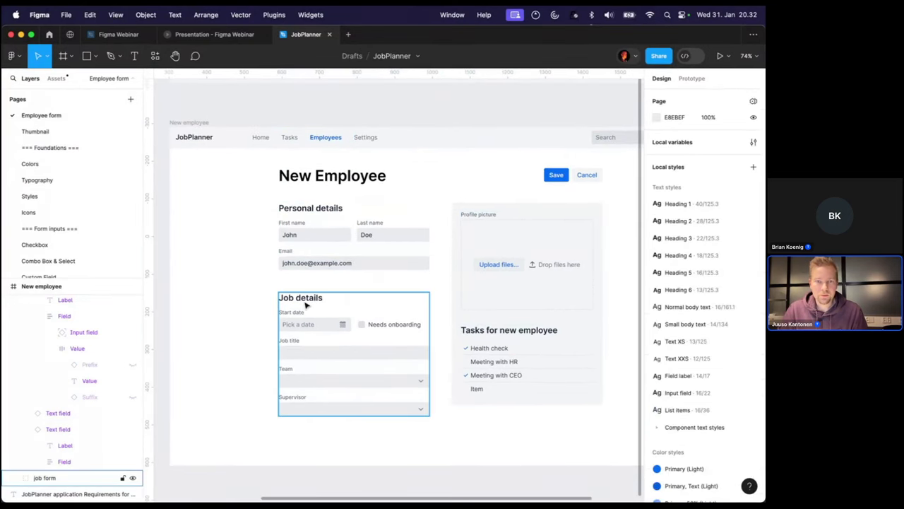
{"action": "mouse_move", "coordinate": [331, 262]}
{"action": "key", "text": "shift+Up"}
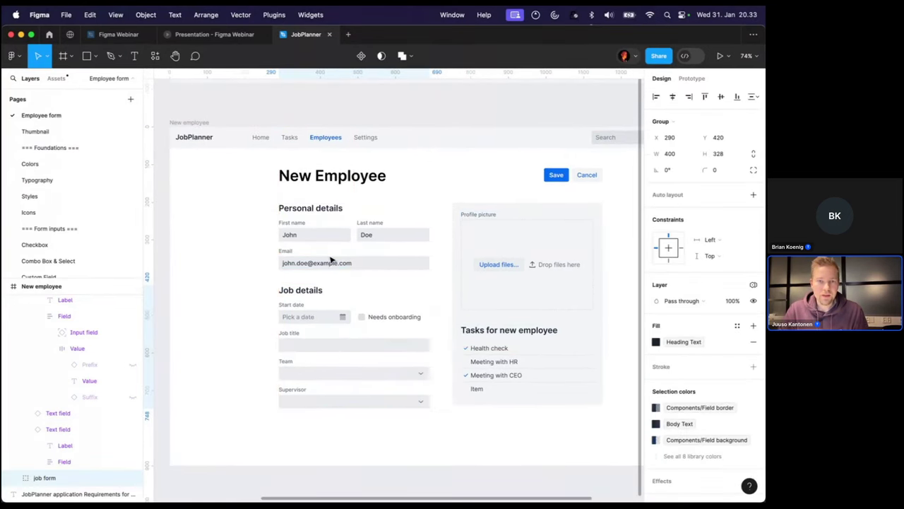
{"action": "key", "text": "Up"}
{"action": "key", "text": "Up"}
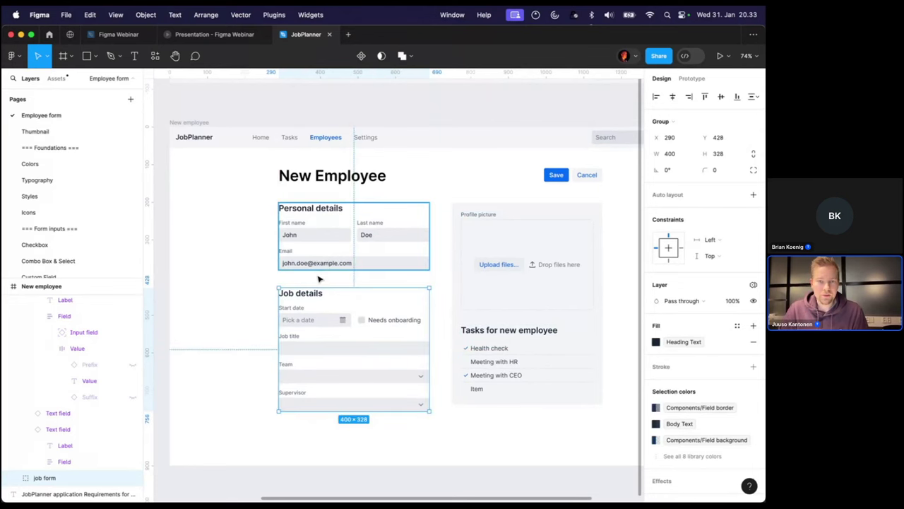
Nudge the profile and tasks column 20 px right and back again
{"action": "left_click", "coordinate": [339, 259]}
{"action": "left_click", "coordinate": [484, 294]}
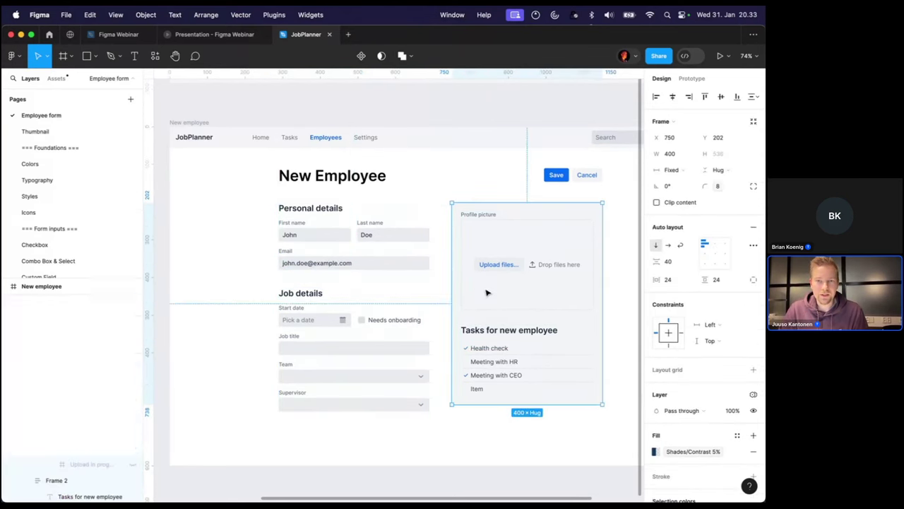
{"action": "key", "text": "shift+Right"}
{"action": "key", "text": "shift+Right"}
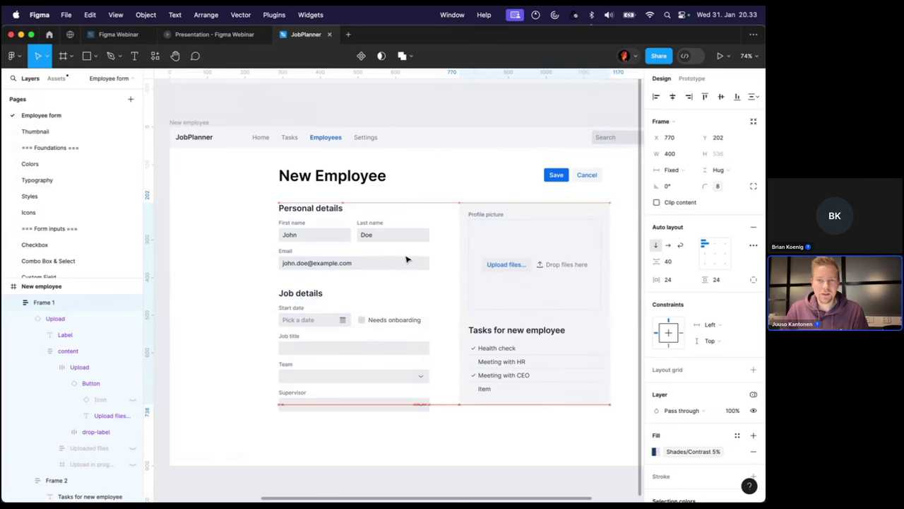
{"action": "key", "text": "shift+Left"}
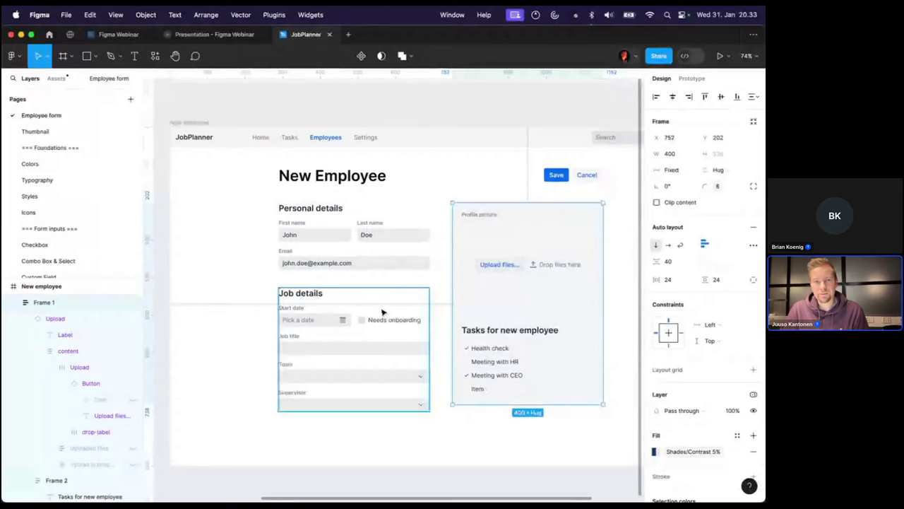
{"action": "scroll", "coordinate": [372, 309], "scroll_direction": "right", "scroll_amount": 2}
{"action": "scroll", "coordinate": [359, 299], "scroll_direction": "down", "scroll_amount": 2}
{"action": "left_click", "coordinate": [513, 199]}
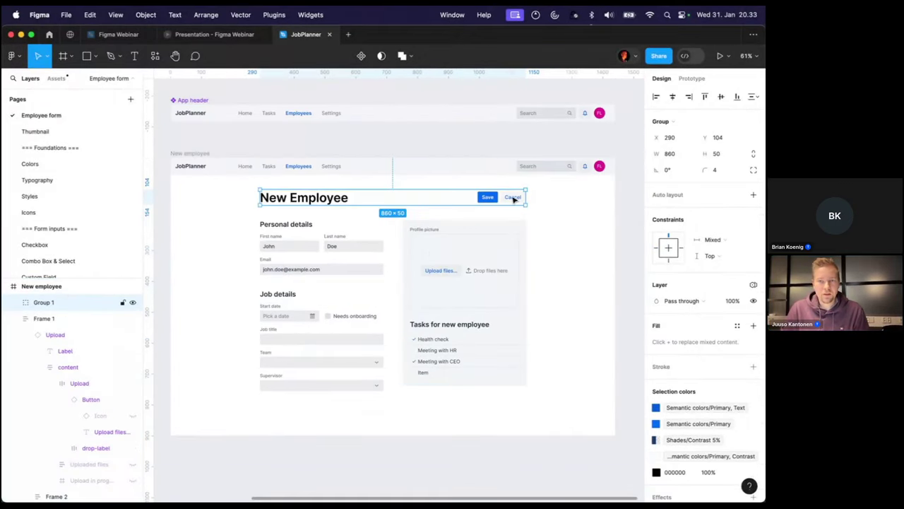
{"action": "scroll", "coordinate": [513, 200], "scroll_direction": "up", "scroll_amount": 5}
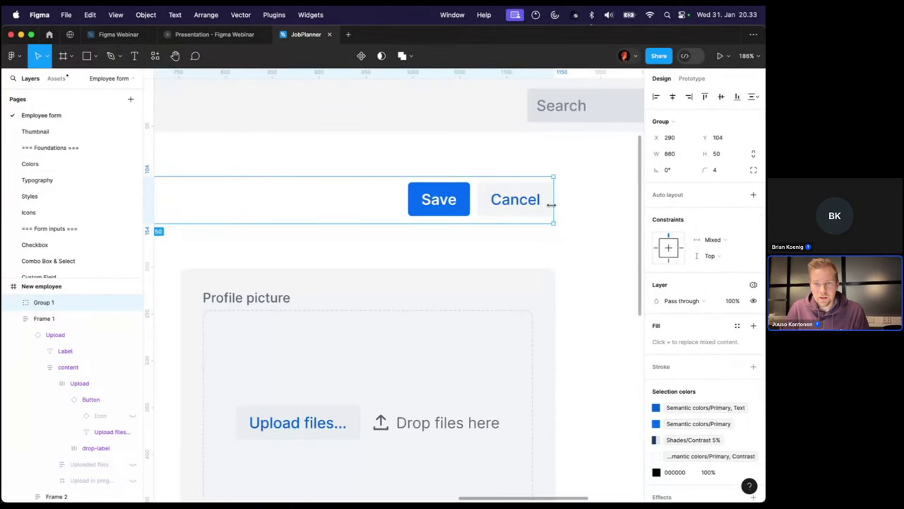
{"action": "scroll", "coordinate": [551, 205], "scroll_direction": "down", "scroll_amount": 6}
{"action": "left_click_drag", "start_coordinate": [273, 192], "coordinate": [575, 397]}
{"action": "key", "text": "alt"}
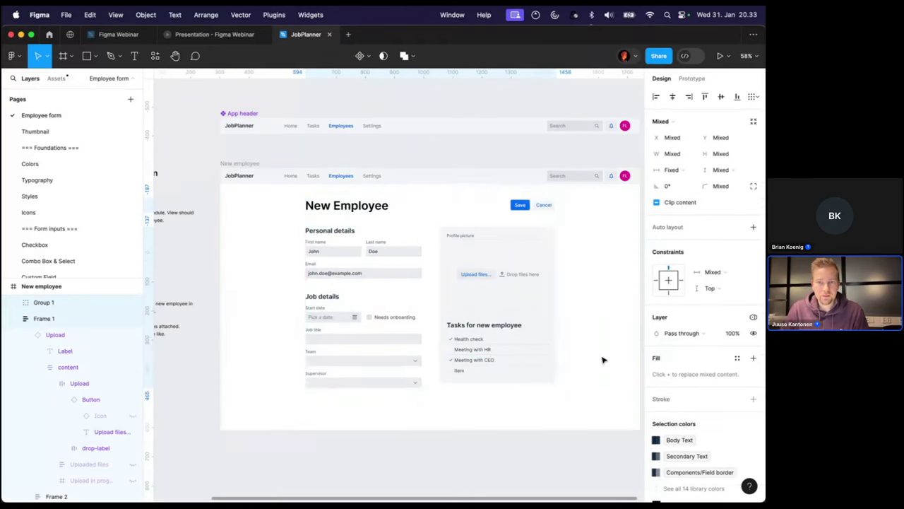
{"action": "key", "text": "alt"}
{"action": "key", "text": "alt"}
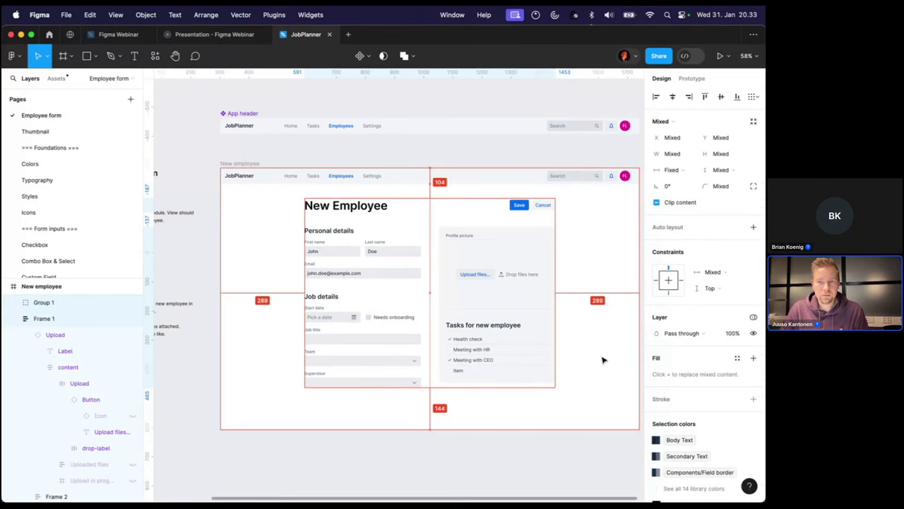
{"action": "left_click", "coordinate": [602, 360]}
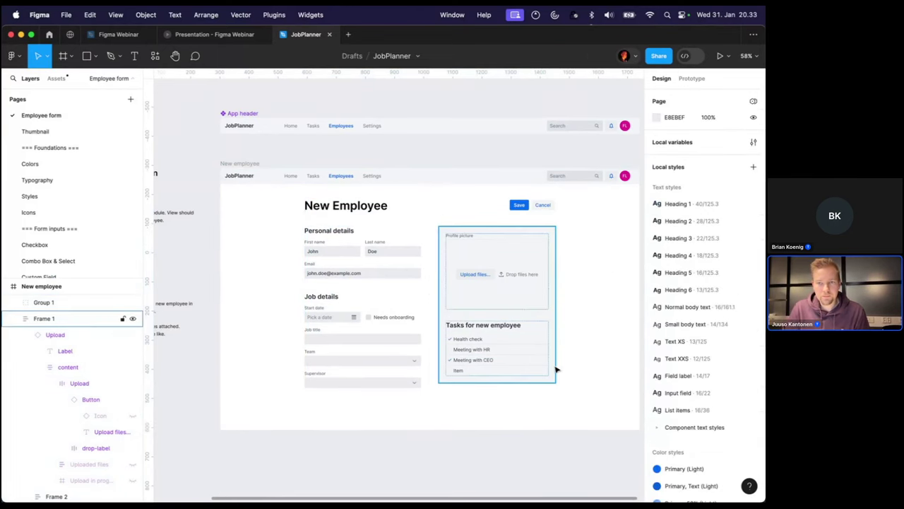
{"action": "scroll", "coordinate": [556, 373], "scroll_direction": "up", "scroll_amount": 2}
{"action": "scroll", "coordinate": [537, 373], "scroll_direction": "up", "scroll_amount": 4}
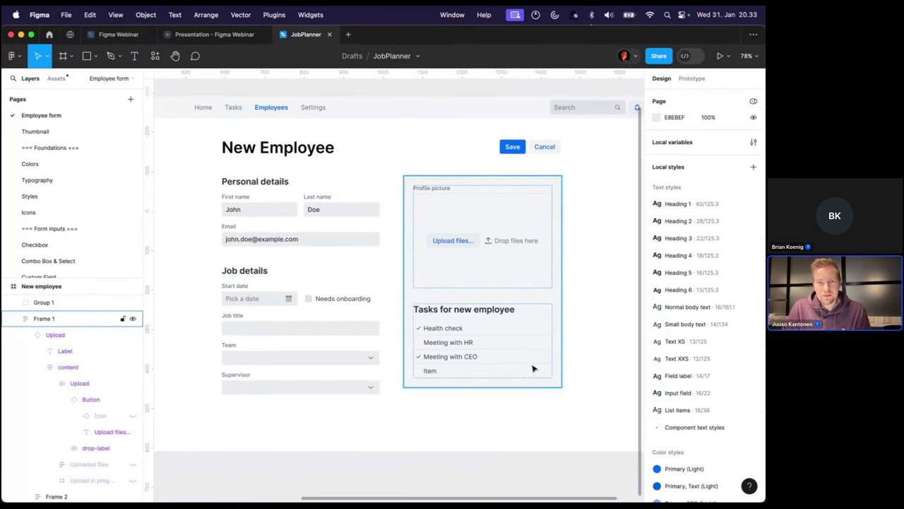
{"action": "scroll", "coordinate": [523, 379], "scroll_direction": "up", "scroll_amount": 2}
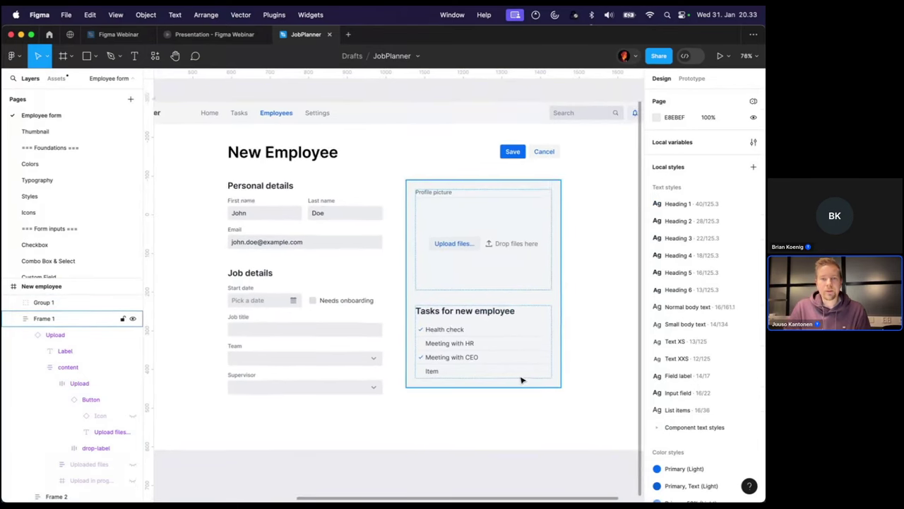
{"action": "scroll", "coordinate": [417, 443], "scroll_direction": "down", "scroll_amount": 2}
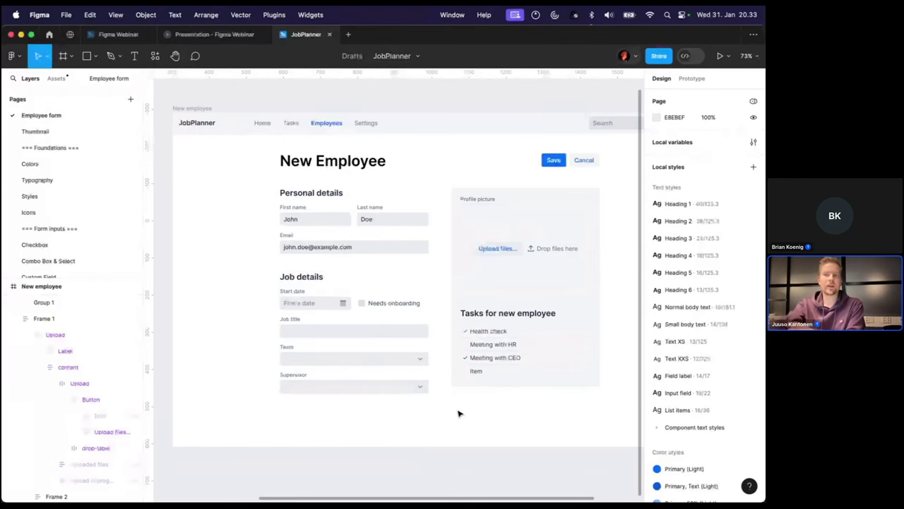
{"action": "scroll", "coordinate": [466, 420], "scroll_direction": "down", "scroll_amount": 2}
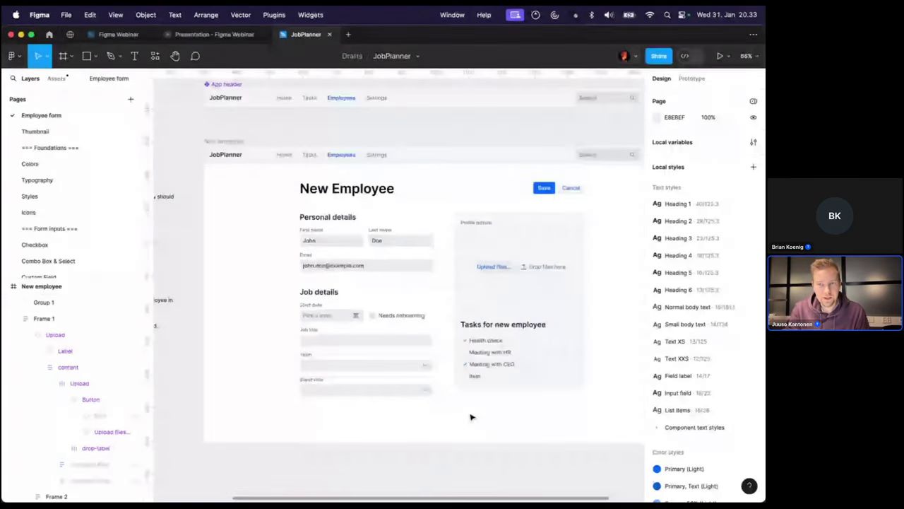
{"action": "scroll", "coordinate": [471, 417], "scroll_direction": "down", "scroll_amount": 2}
Copy the Brand Color palette image from Figma Webinar and paste it below the JobPlanner form
{"action": "left_click", "coordinate": [119, 34]}
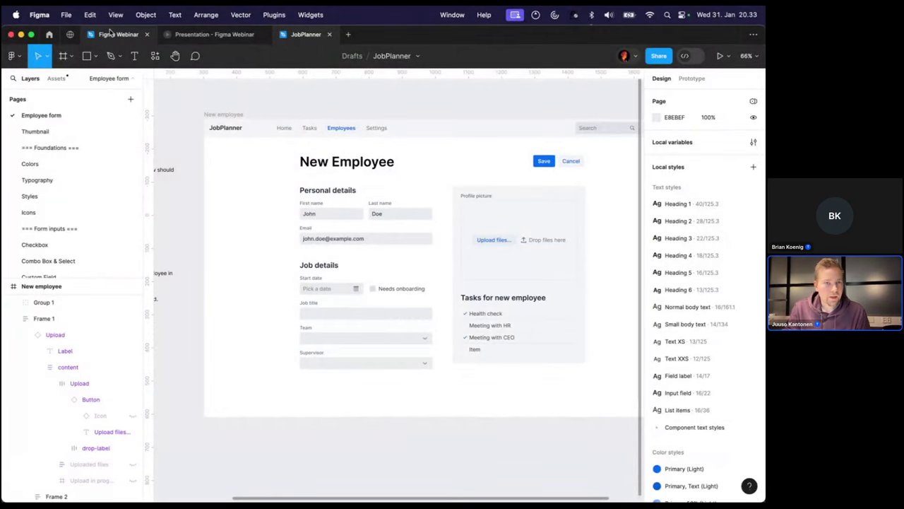
{"action": "scroll", "coordinate": [523, 280], "scroll_direction": "down", "scroll_amount": 3}
{"action": "scroll", "coordinate": [453, 276], "scroll_direction": "down", "scroll_amount": 5}
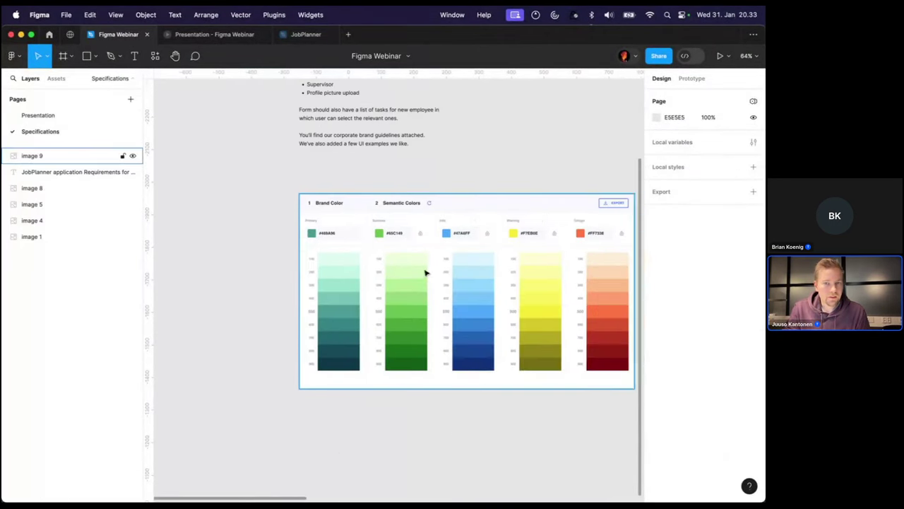
{"action": "scroll", "coordinate": [395, 269], "scroll_direction": "right", "scroll_amount": 3}
{"action": "left_click", "coordinate": [371, 266]}
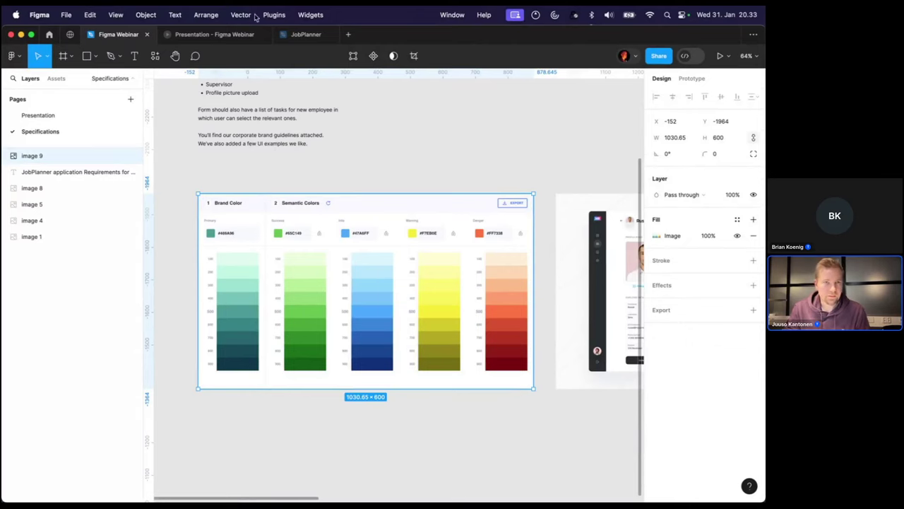
{"action": "left_click", "coordinate": [306, 34]}
{"action": "scroll", "coordinate": [394, 319], "scroll_direction": "down", "scroll_amount": 5}
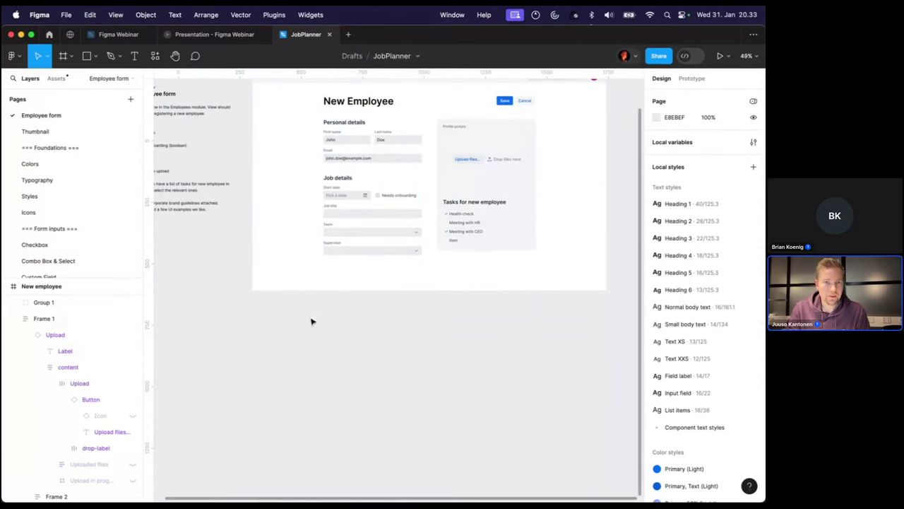
{"action": "right_click", "coordinate": [247, 348]}
{"action": "left_click", "coordinate": [270, 351]}
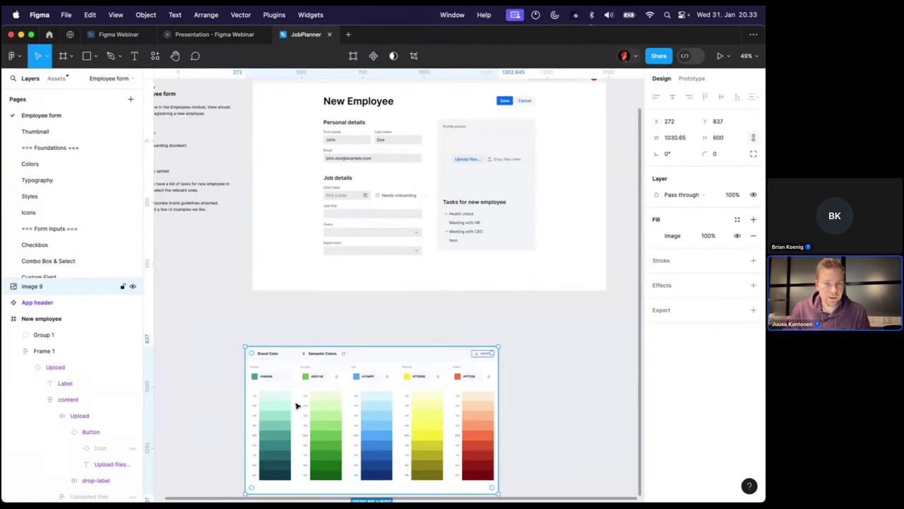
{"action": "left_click_drag", "start_coordinate": [296, 403], "coordinate": [311, 374]}
Select the form's Save button to check its Right and Top constraints
{"action": "scroll", "coordinate": [501, 382], "scroll_direction": "up", "scroll_amount": 1}
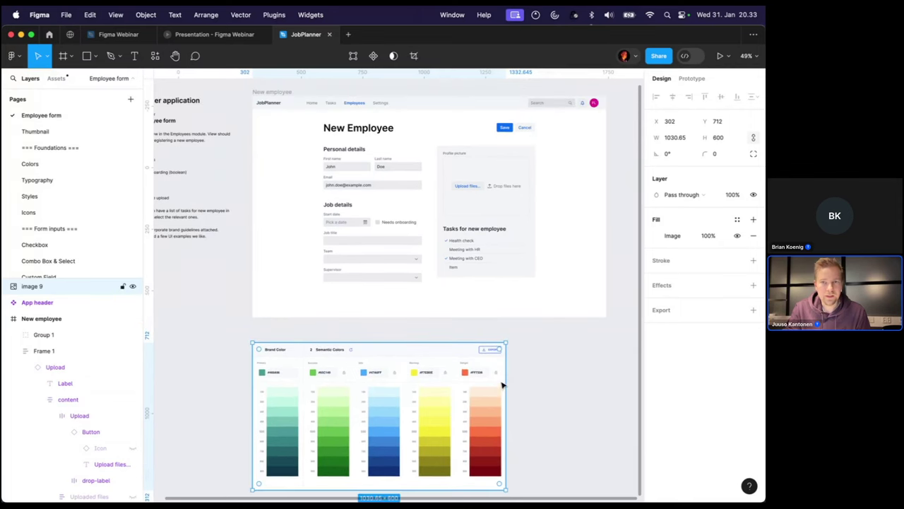
{"action": "left_click", "coordinate": [533, 361]}
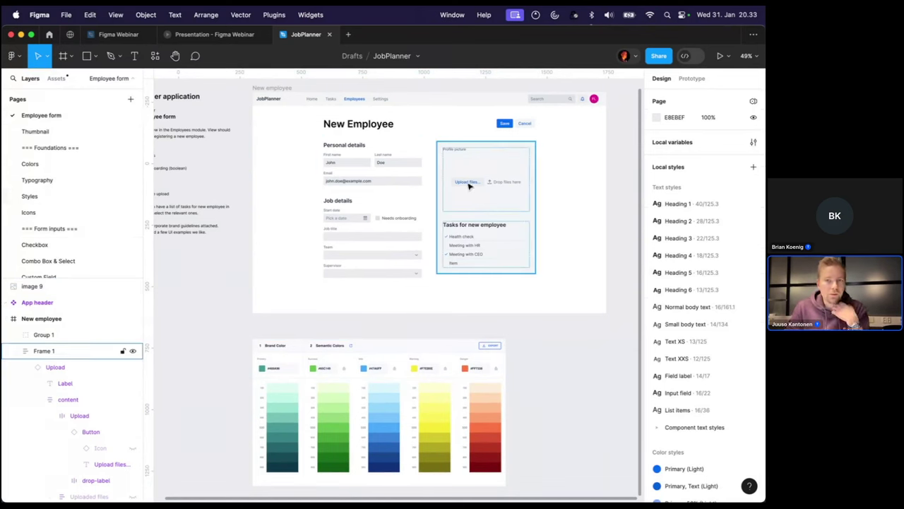
{"action": "scroll", "coordinate": [509, 131], "scroll_direction": "up", "scroll_amount": 5}
{"action": "left_click", "coordinate": [509, 131]}
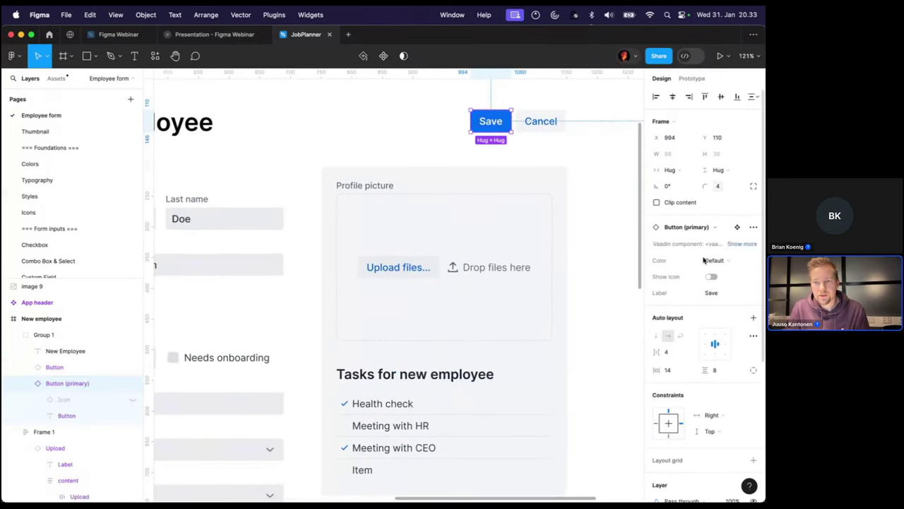
{"action": "scroll", "coordinate": [440, 272], "scroll_direction": "down", "scroll_amount": 5}
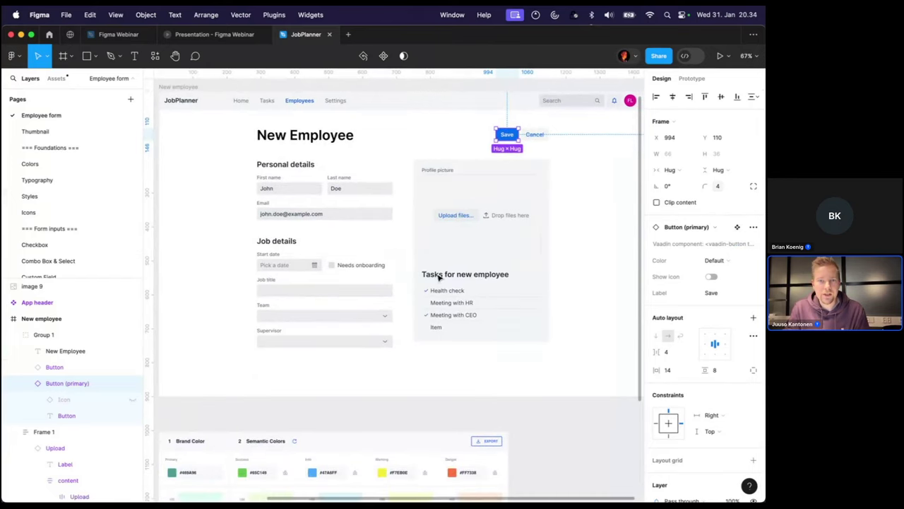
{"action": "left_click", "coordinate": [565, 465]}
{"action": "scroll", "coordinate": [551, 445], "scroll_direction": "down", "scroll_amount": 2}
{"action": "scroll", "coordinate": [548, 438], "scroll_direction": "up", "scroll_amount": 3}
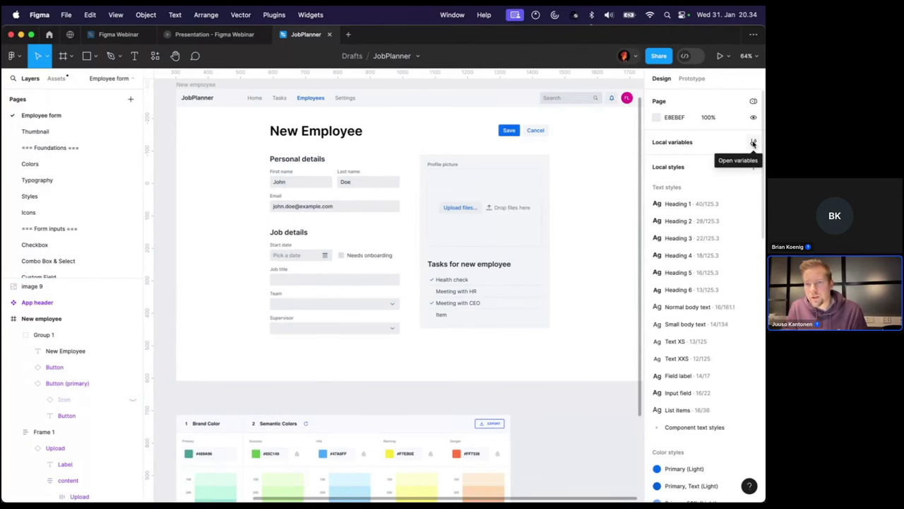
Open the Colors local variables, enlarge the window and scroll to the Semantic colors rows
{"action": "left_click", "coordinate": [753, 143]}
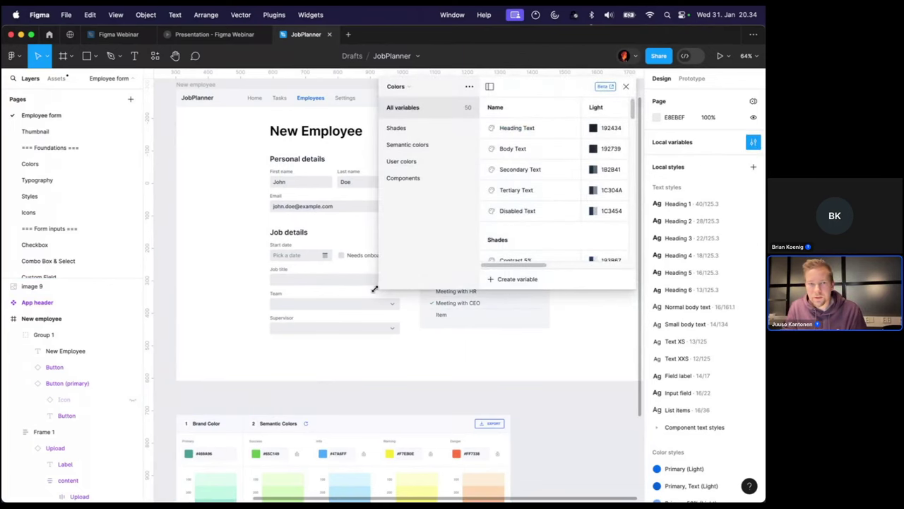
{"action": "left_click_drag", "start_coordinate": [375, 289], "coordinate": [304, 462]}
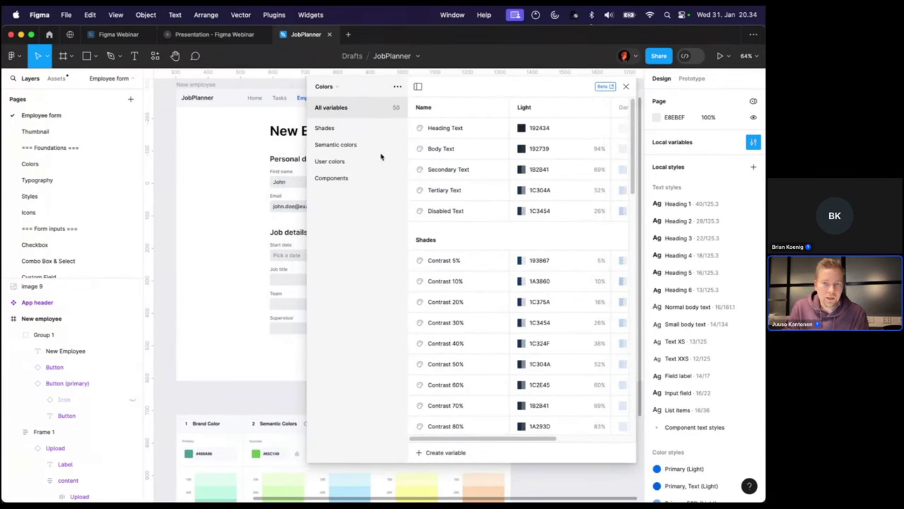
{"action": "scroll", "coordinate": [460, 244], "scroll_direction": "down", "scroll_amount": 3}
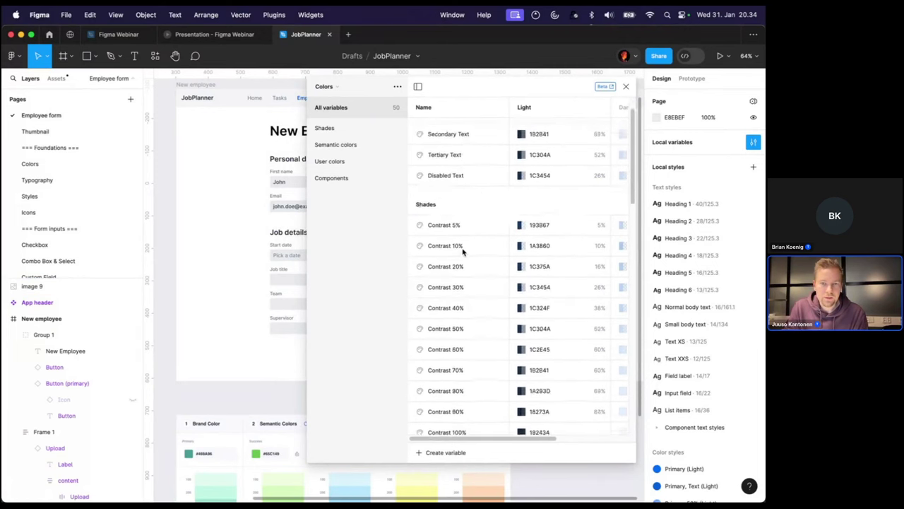
{"action": "scroll", "coordinate": [450, 260], "scroll_direction": "down", "scroll_amount": 9}
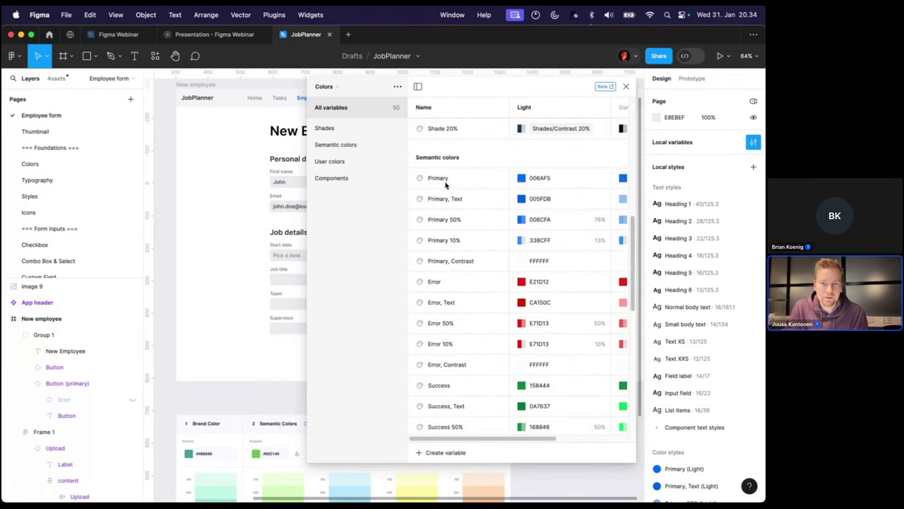
Set the Semantic Primary variable's Light colour to 4A9A96 by sampling the teal 500 brand swatch
{"action": "left_click", "coordinate": [340, 147]}
{"action": "scroll", "coordinate": [246, 296], "scroll_direction": "down", "scroll_amount": 6}
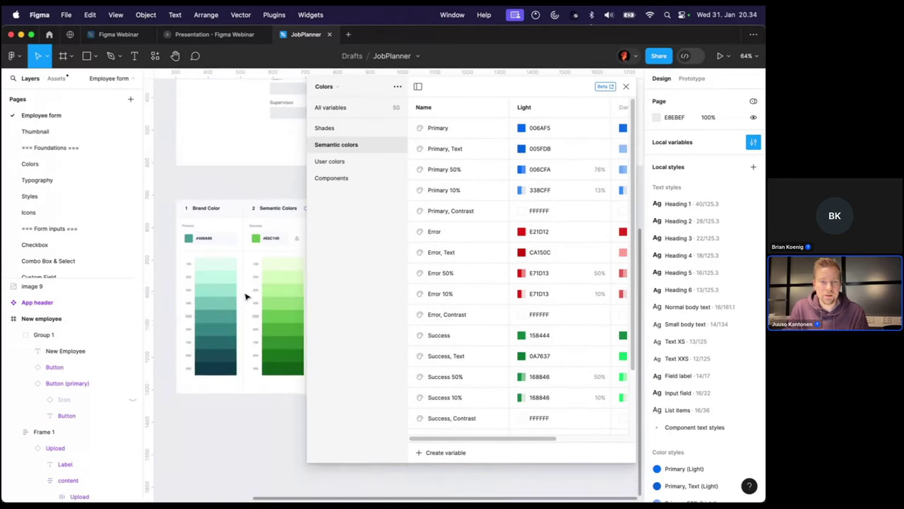
{"action": "scroll", "coordinate": [226, 302], "scroll_direction": "up", "scroll_amount": 5}
{"action": "scroll", "coordinate": [234, 300], "scroll_direction": "left", "scroll_amount": 3}
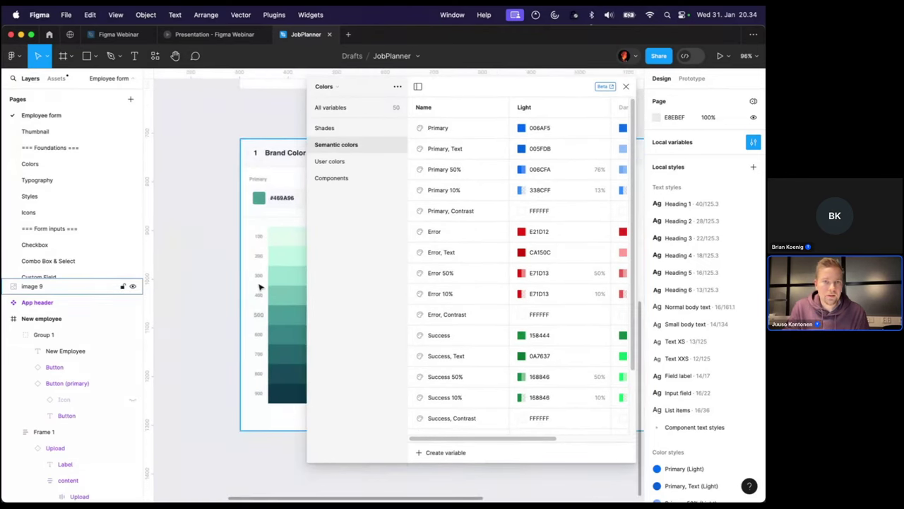
{"action": "scroll", "coordinate": [253, 275], "scroll_direction": "right", "scroll_amount": 3}
{"action": "scroll", "coordinate": [251, 276], "scroll_direction": "up", "scroll_amount": 1}
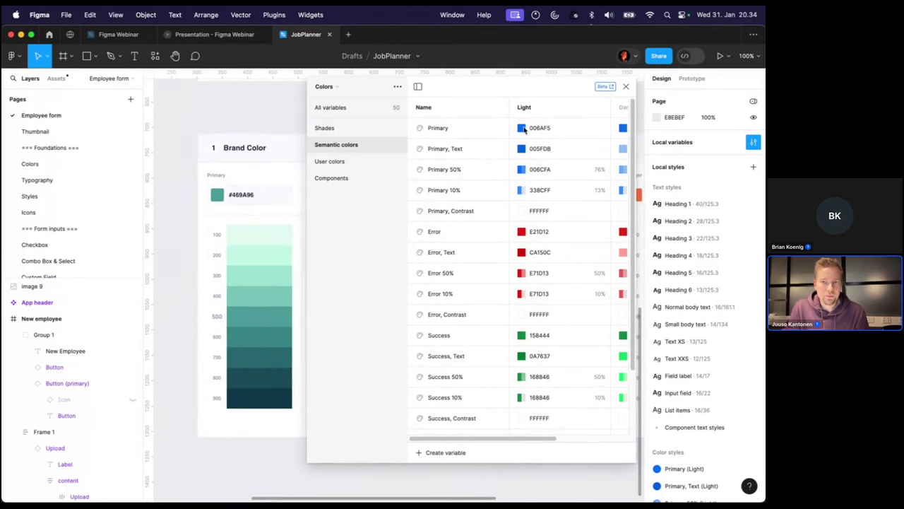
{"action": "left_click", "coordinate": [522, 128]}
{"action": "left_click", "coordinate": [532, 293]}
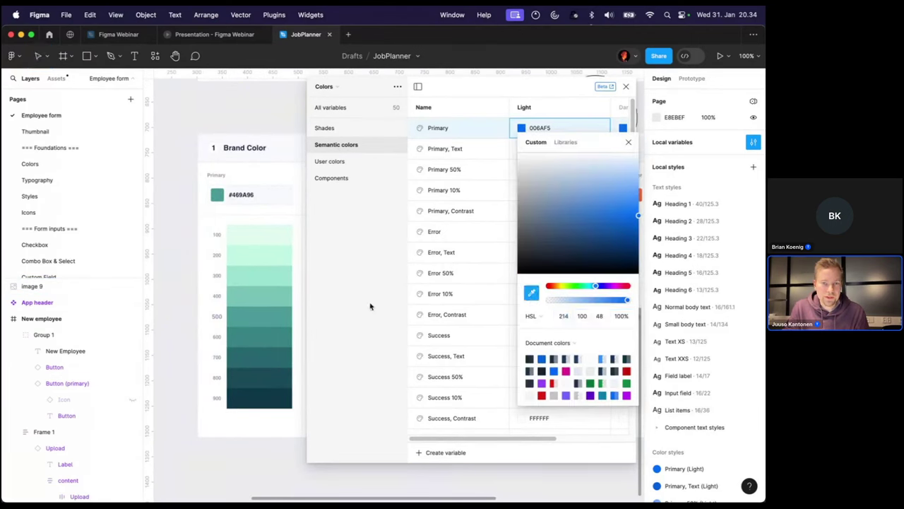
{"action": "left_click", "coordinate": [253, 320]}
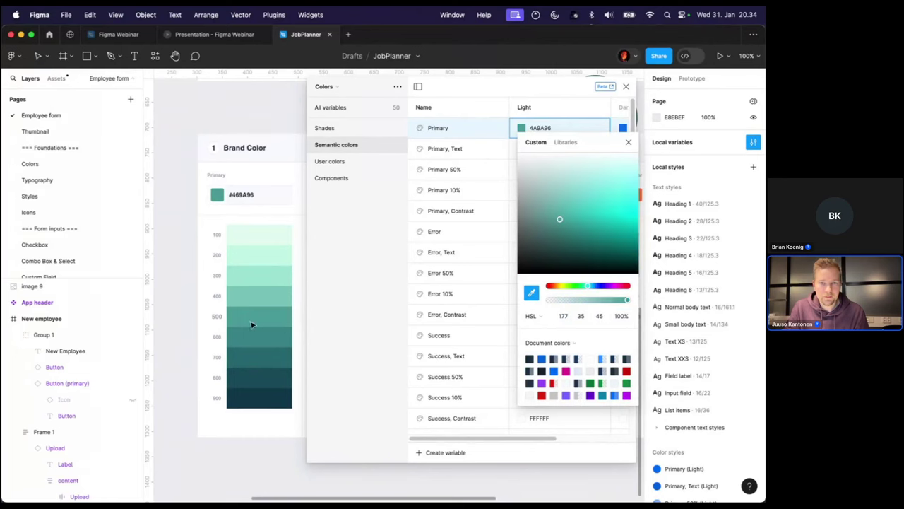
{"action": "scroll", "coordinate": [256, 316], "scroll_direction": "down", "scroll_amount": 5, "text": "ctrl"}
{"action": "scroll", "coordinate": [260, 314], "scroll_direction": "left", "scroll_amount": 5}
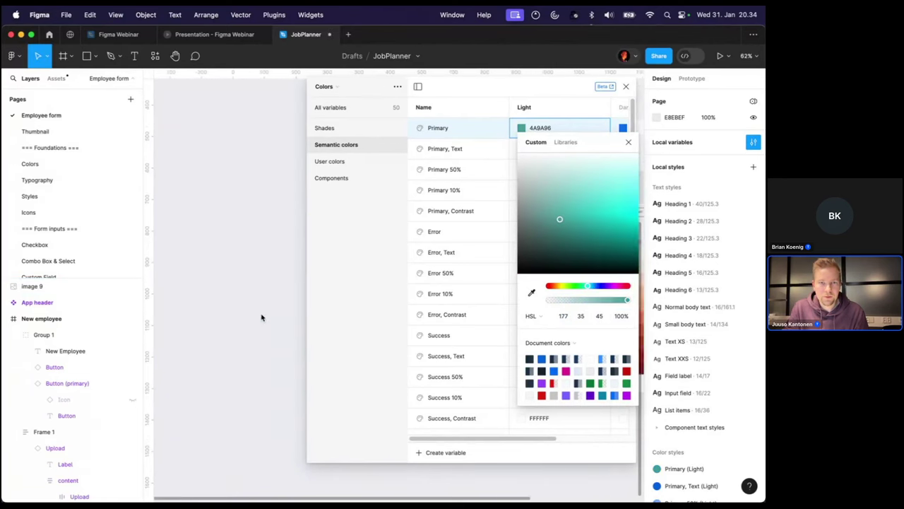
{"action": "scroll", "coordinate": [263, 316], "scroll_direction": "right", "scroll_amount": 10}
{"action": "scroll", "coordinate": [272, 303], "scroll_direction": "up", "scroll_amount": 4}
{"action": "scroll", "coordinate": [273, 303], "scroll_direction": "up", "scroll_amount": 2}
{"action": "left_click", "coordinate": [308, 302]}
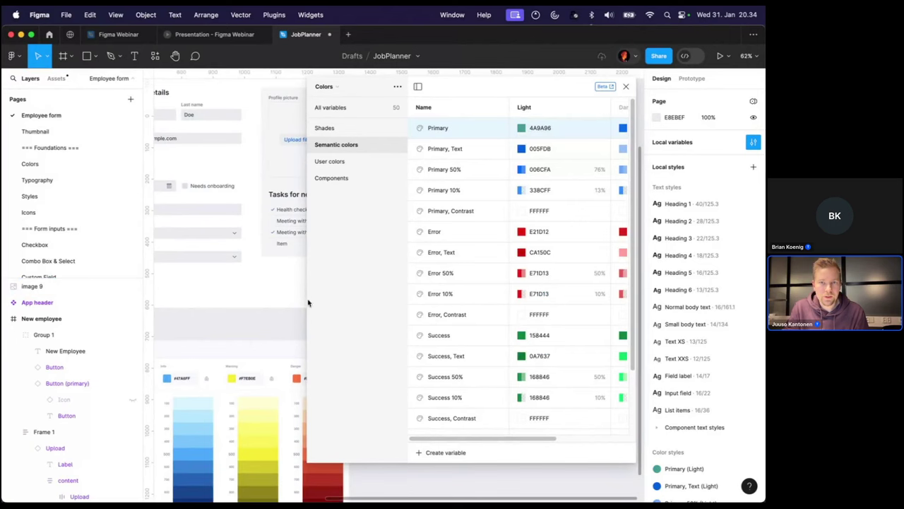
Close the variables window and check the New Employee form and its heading and buttons group
{"action": "left_click", "coordinate": [626, 88]}
{"action": "scroll", "coordinate": [400, 269], "scroll_direction": "up", "scroll_amount": 5, "text": "ctrl"}
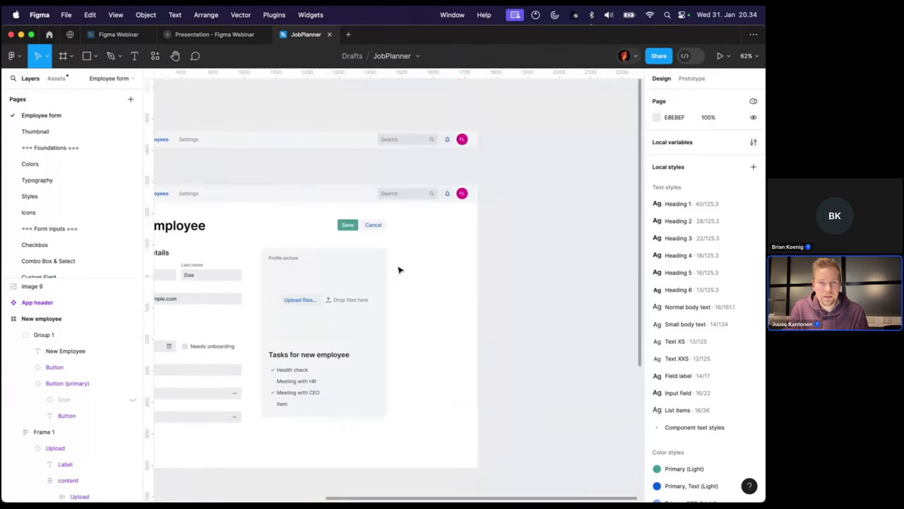
{"action": "left_click", "coordinate": [460, 228]}
{"action": "scroll", "coordinate": [494, 233], "scroll_direction": "up", "scroll_amount": 5, "text": "ctrl"}
{"action": "left_click", "coordinate": [505, 212]}
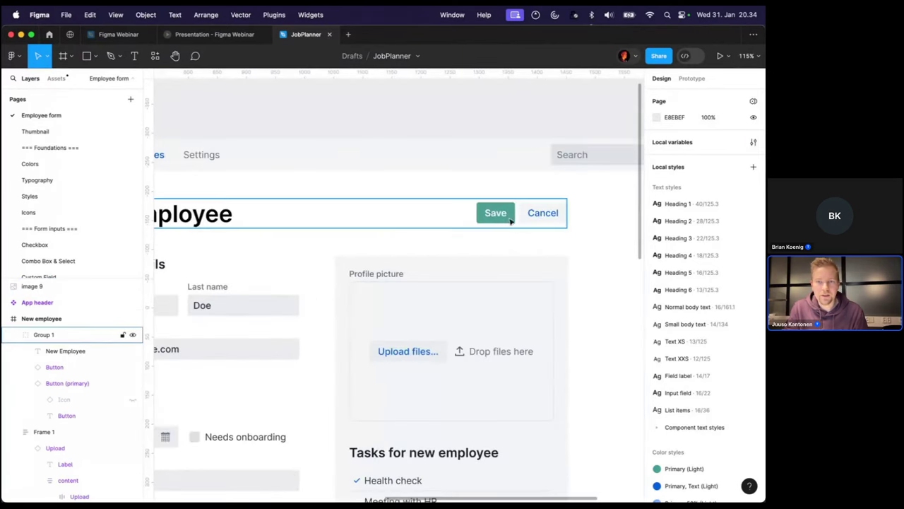
{"action": "key", "text": "Escape"}
{"action": "scroll", "coordinate": [513, 226], "scroll_direction": "down", "scroll_amount": 5}
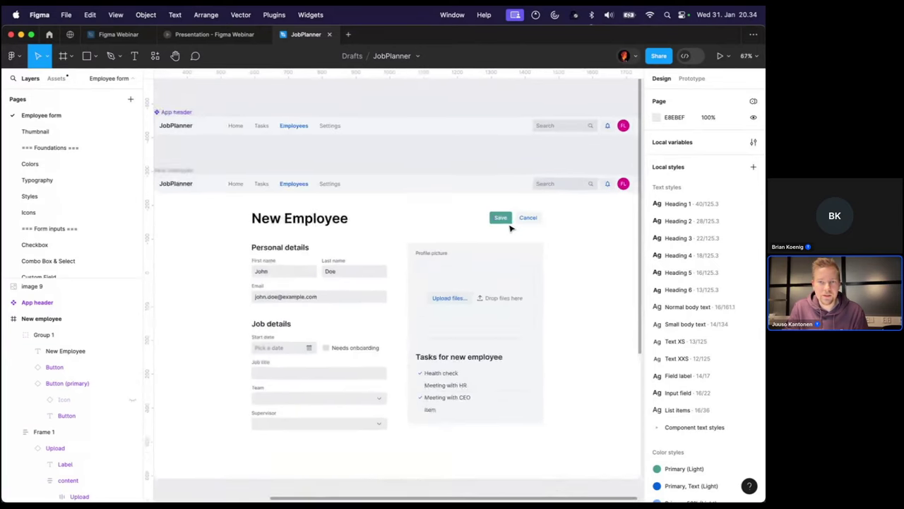
{"action": "scroll", "coordinate": [511, 228], "scroll_direction": "down", "scroll_amount": 1}
Set Primary, Text's Light colour to 378184 by sampling the teal 600 swatch
{"action": "left_click", "coordinate": [753, 143]}
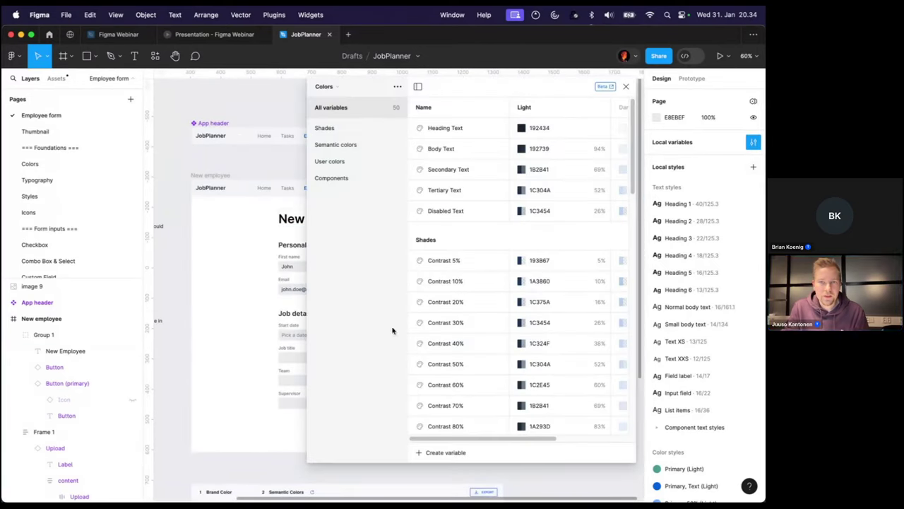
{"action": "scroll", "coordinate": [293, 323], "scroll_direction": "down", "scroll_amount": 2}
{"action": "left_click", "coordinate": [329, 145]}
{"action": "scroll", "coordinate": [234, 269], "scroll_direction": "down", "scroll_amount": 3}
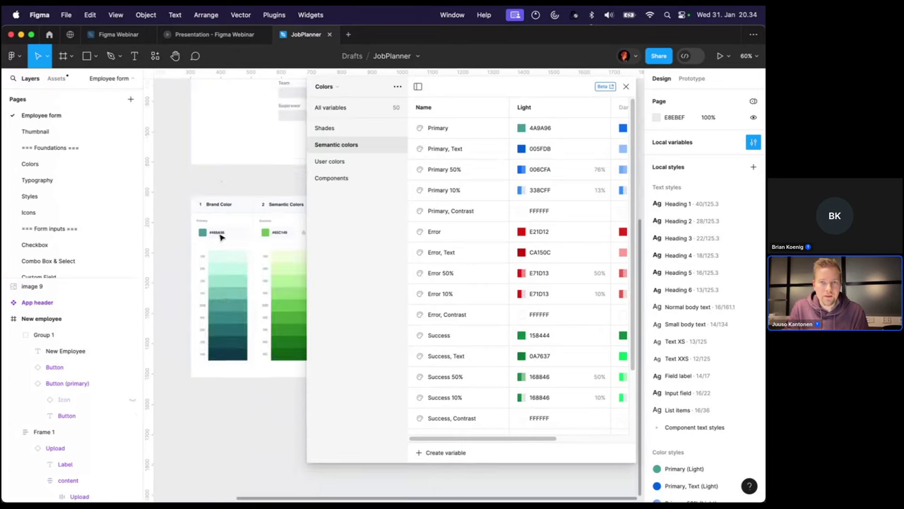
{"action": "left_click", "coordinate": [223, 234]}
{"action": "scroll", "coordinate": [226, 237], "scroll_direction": "up", "scroll_amount": 5}
{"action": "scroll", "coordinate": [249, 240], "scroll_direction": "down", "scroll_amount": 3}
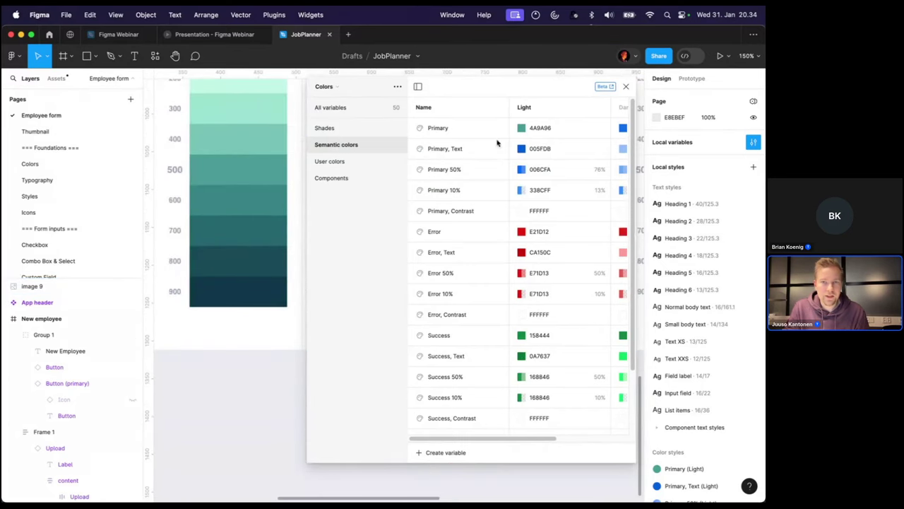
{"action": "scroll", "coordinate": [281, 264], "scroll_direction": "up", "scroll_amount": 4}
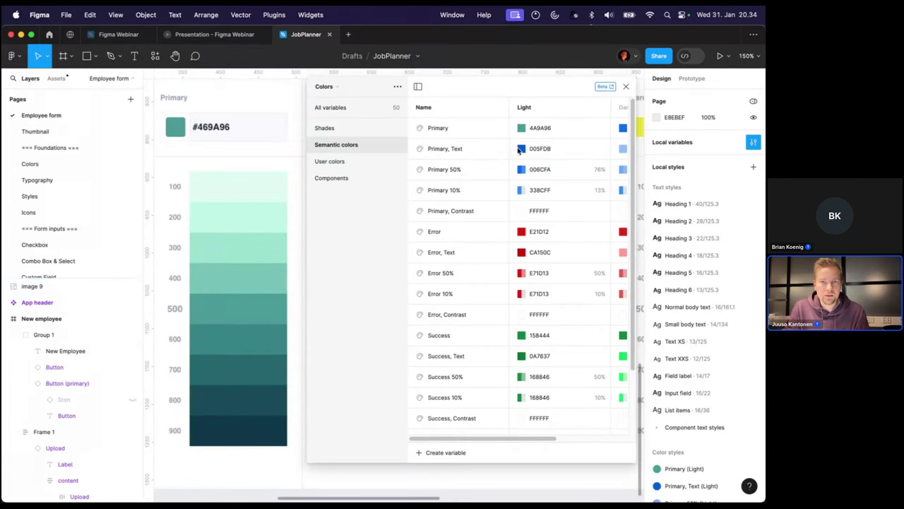
{"action": "left_click", "coordinate": [520, 148]}
{"action": "left_click", "coordinate": [532, 313]}
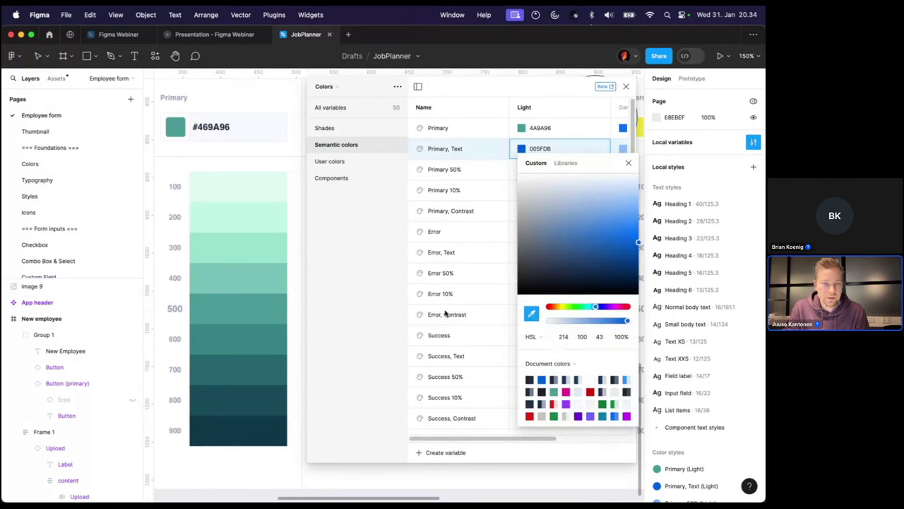
{"action": "left_click", "coordinate": [217, 343]}
Copy Primary's hex 4A9A96 into the Primary 50% and Primary 10% Light values
{"action": "left_click", "coordinate": [535, 135]}
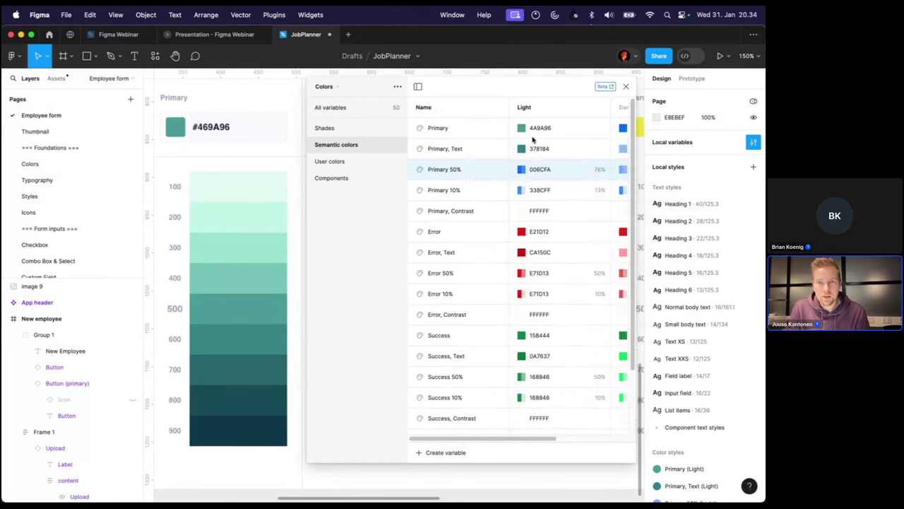
{"action": "double_click", "coordinate": [541, 132]}
{"action": "key", "text": "super+c"}
{"action": "double_click", "coordinate": [534, 171]}
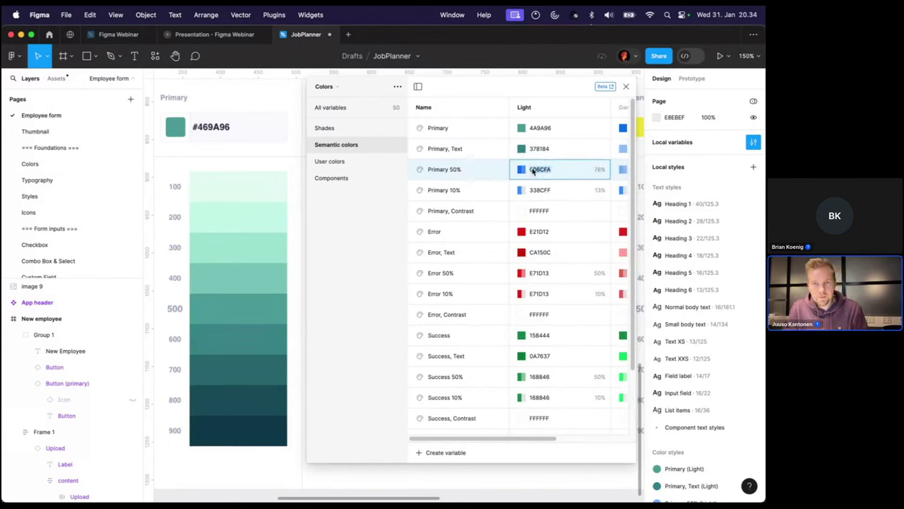
{"action": "key", "text": "super+v"}
{"action": "double_click", "coordinate": [538, 191]}
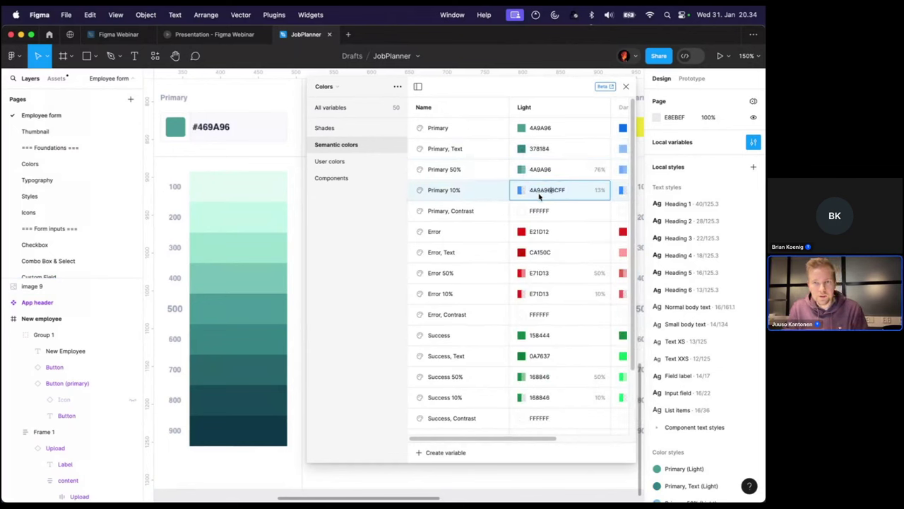
{"action": "key", "text": "super+a"}
{"action": "key", "text": "super+v"}
{"action": "key", "text": "Return"}
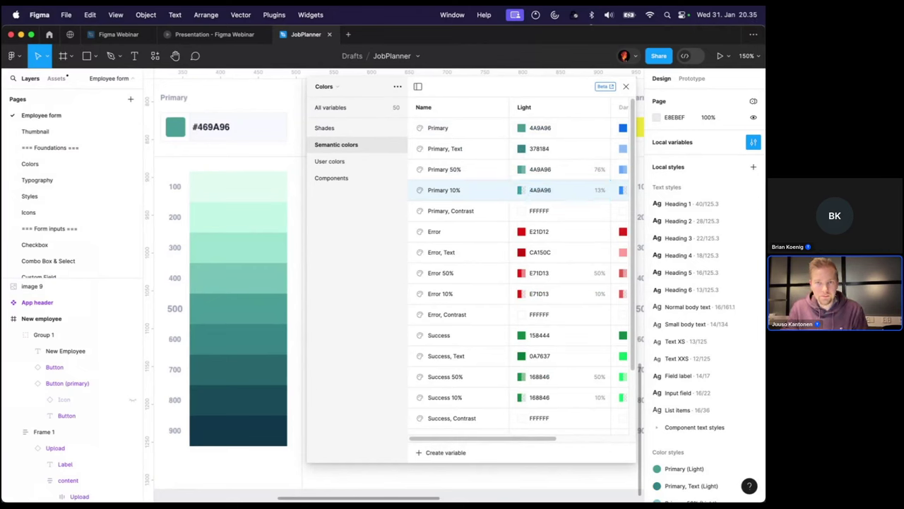
{"action": "scroll", "coordinate": [244, 282], "scroll_direction": "right", "scroll_amount": 5}
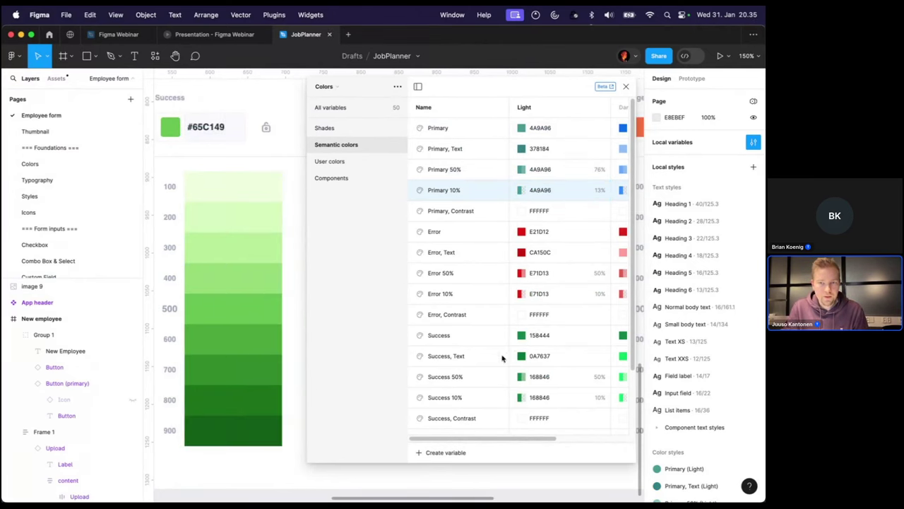
Inspect the Success colour but cancel sampling, leaving it at 158444
{"action": "left_click", "coordinate": [519, 338]}
{"action": "left_click", "coordinate": [531, 382]}
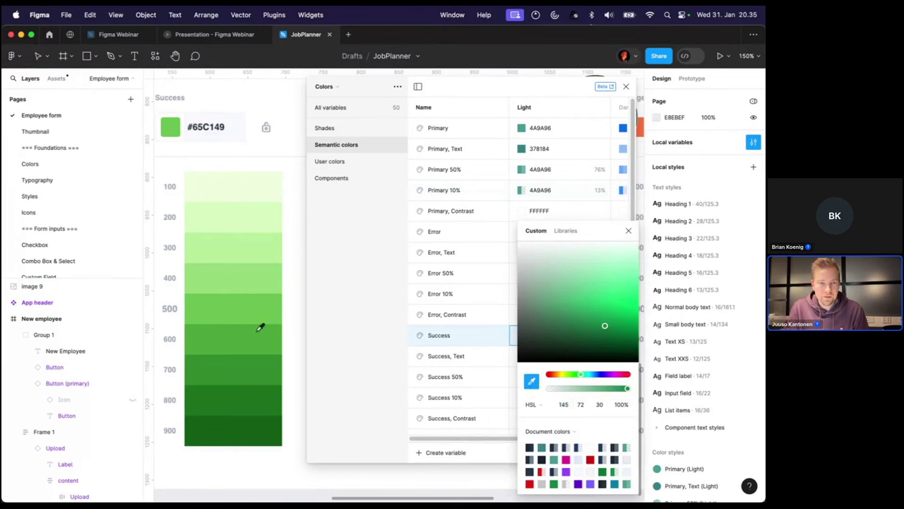
{"action": "key", "text": "Escape"}
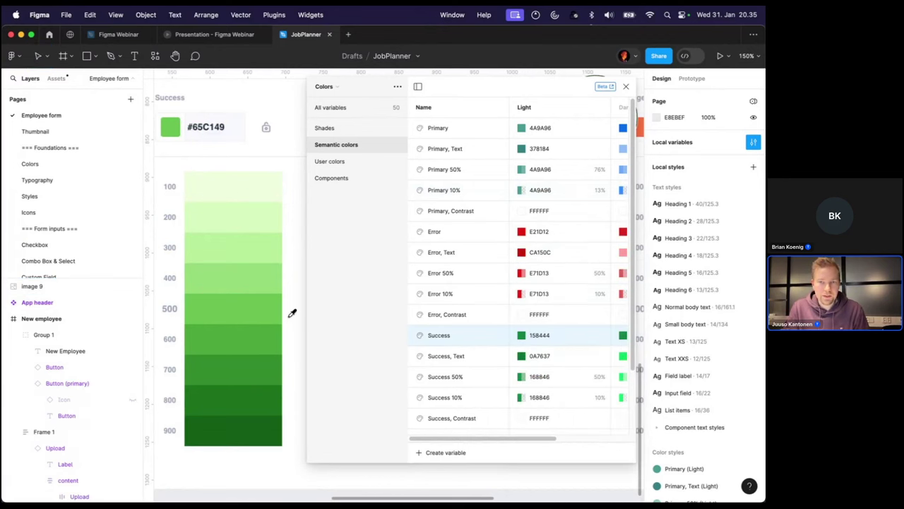
{"action": "scroll", "coordinate": [293, 313], "scroll_direction": "right", "scroll_amount": 10}
{"action": "scroll", "coordinate": [292, 313], "scroll_direction": "right", "scroll_amount": 2}
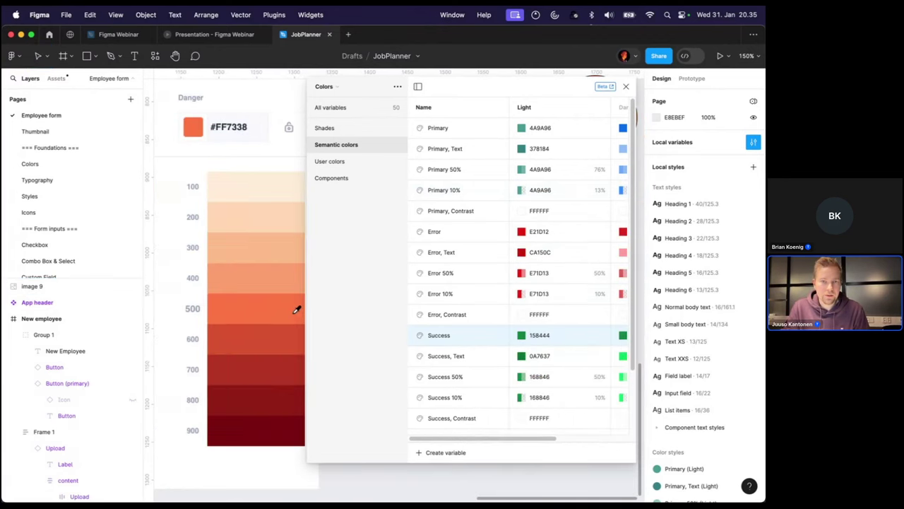
Set Error to the Danger 600 swatch D95231 and Error, Text to Danger 800 921F18
{"action": "left_click", "coordinate": [522, 232]}
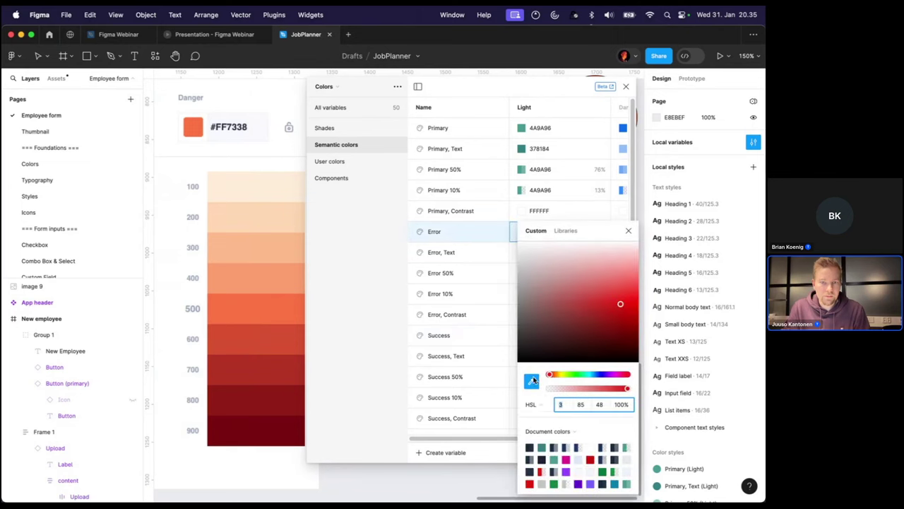
{"action": "left_click", "coordinate": [246, 340]}
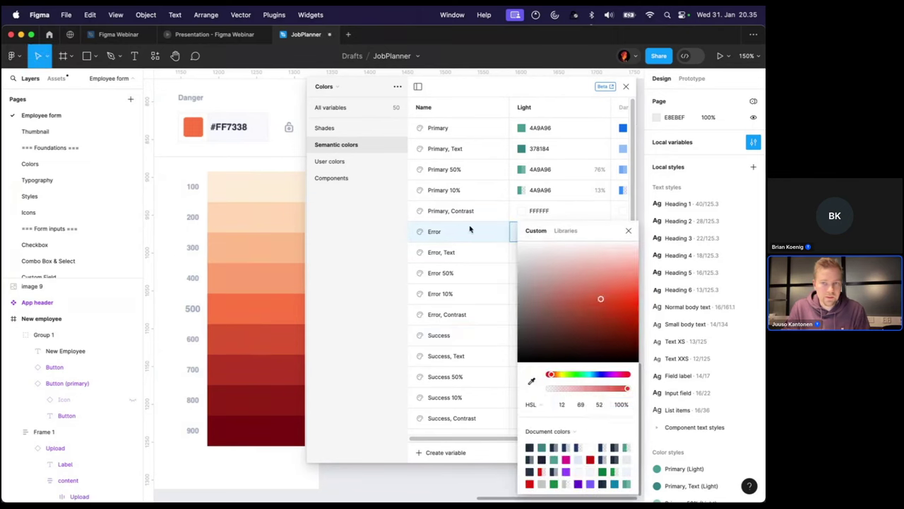
{"action": "left_click", "coordinate": [514, 252]}
{"action": "left_click", "coordinate": [520, 255]}
{"action": "left_click", "coordinate": [531, 380]}
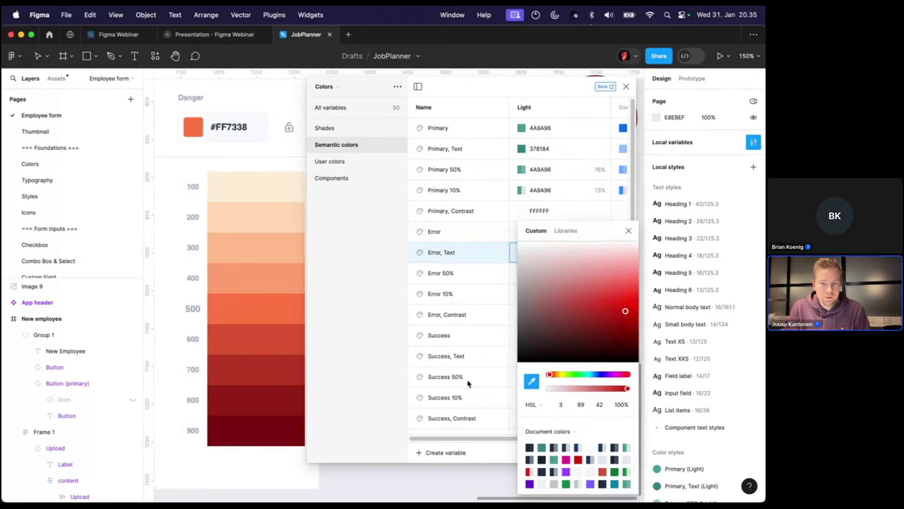
{"action": "left_click", "coordinate": [249, 400]}
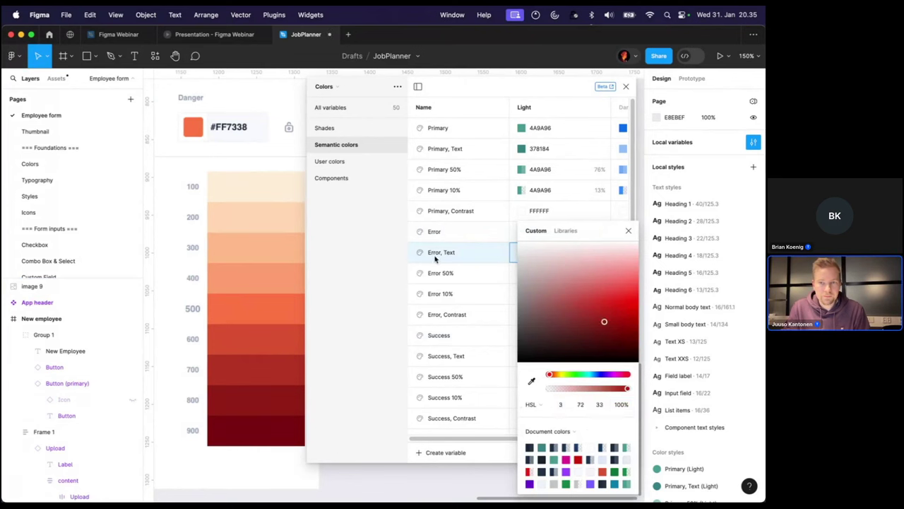
{"action": "left_click", "coordinate": [539, 233]}
Paste D95231 into the Error 50% and Error 10% values
{"action": "left_click", "coordinate": [542, 233]}
{"action": "double_click", "coordinate": [542, 273]}
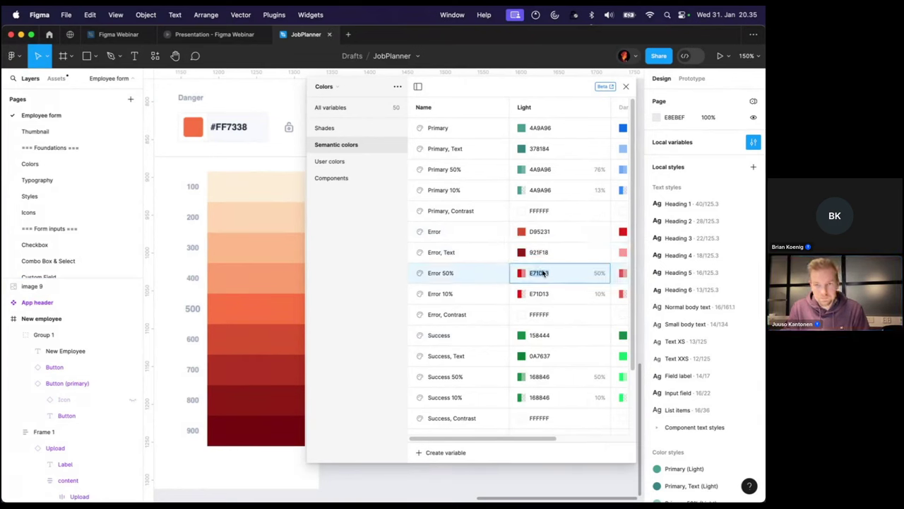
{"action": "double_click", "coordinate": [542, 296]}
{"action": "key", "text": "ctrl+v"}
{"action": "key", "text": "Return"}
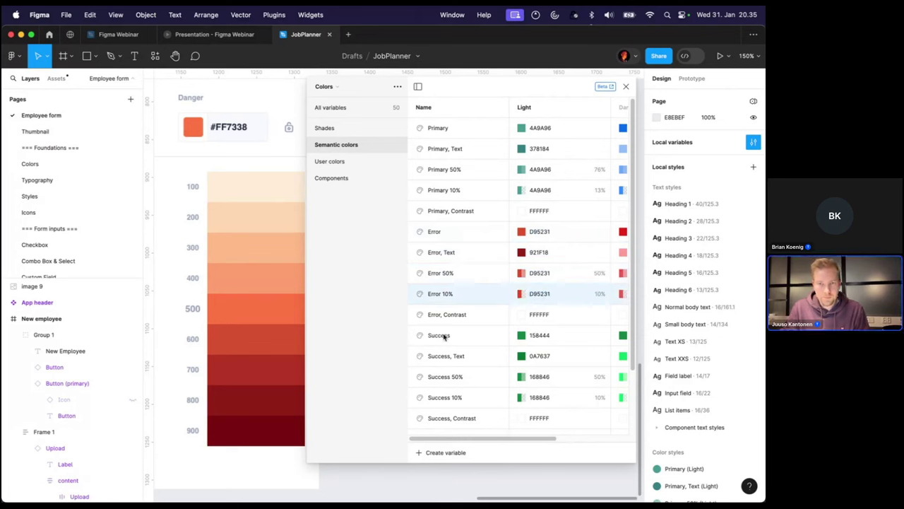
{"action": "scroll", "coordinate": [276, 258], "scroll_direction": "down", "scroll_amount": 5}
{"action": "scroll", "coordinate": [252, 261], "scroll_direction": "up", "scroll_amount": 5}
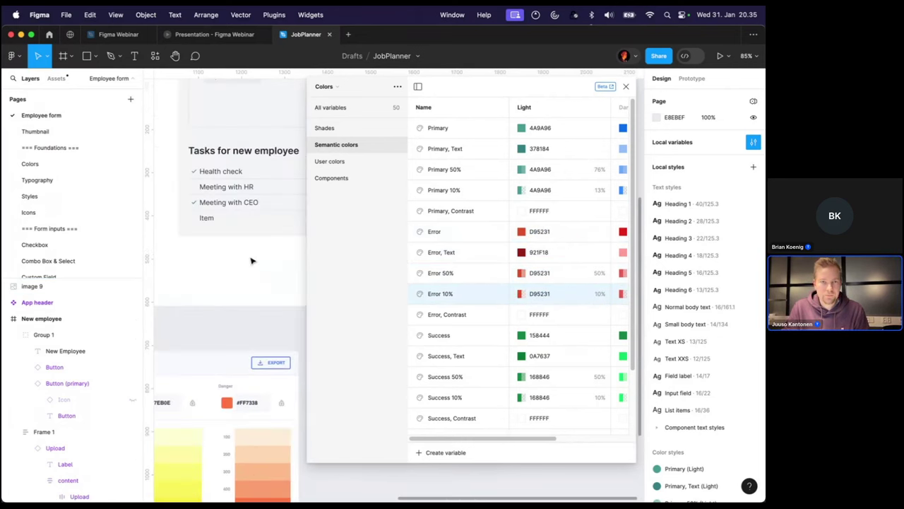
Close the variables window and set the Supervisor combo box state to Invalid
{"action": "left_click", "coordinate": [626, 86]}
{"action": "left_click", "coordinate": [280, 239]}
{"action": "scroll", "coordinate": [281, 233], "scroll_direction": "up", "scroll_amount": 5}
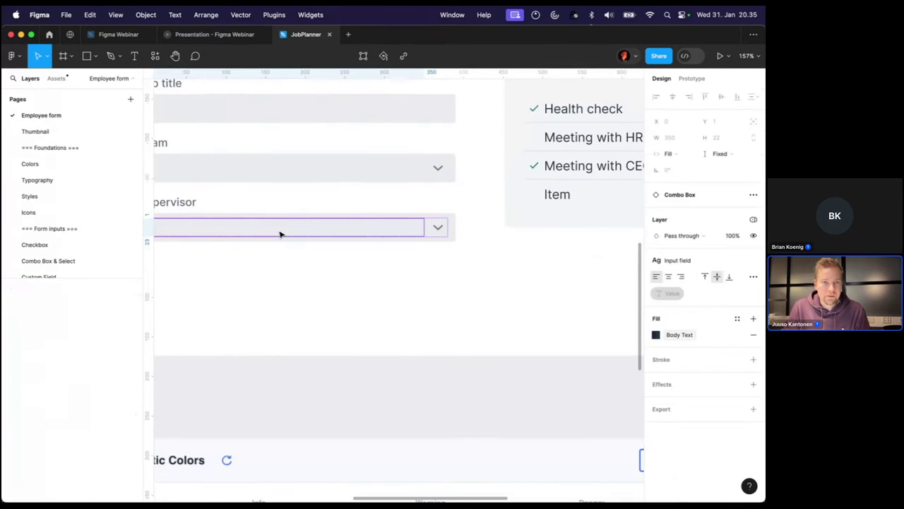
{"action": "left_click", "coordinate": [61, 317]}
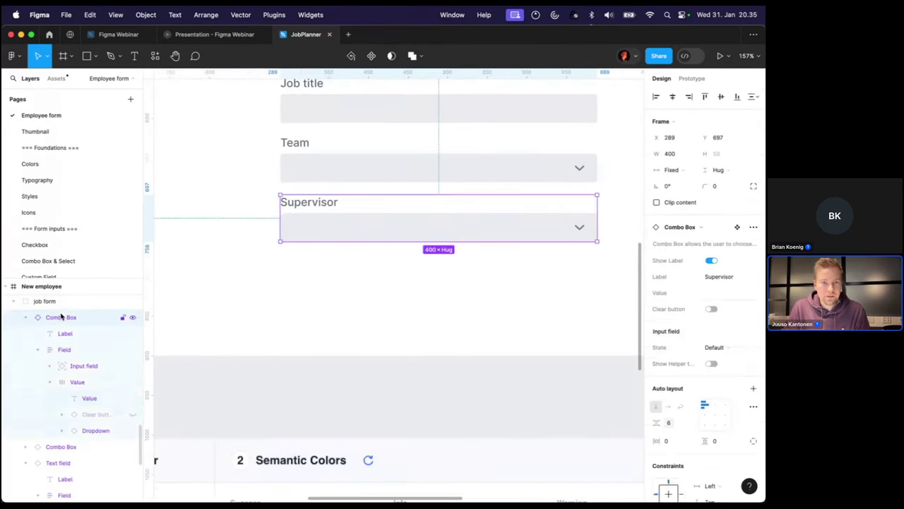
{"action": "left_click", "coordinate": [708, 348]}
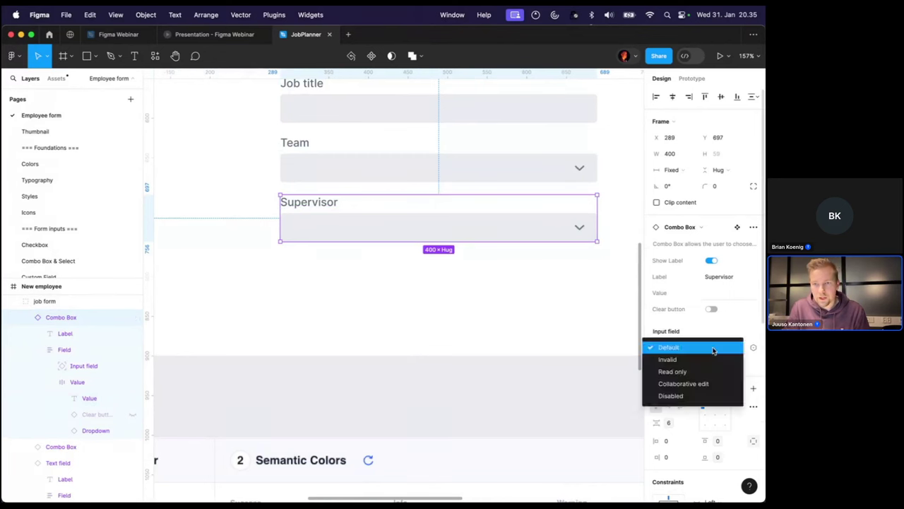
{"action": "left_click", "coordinate": [679, 368]}
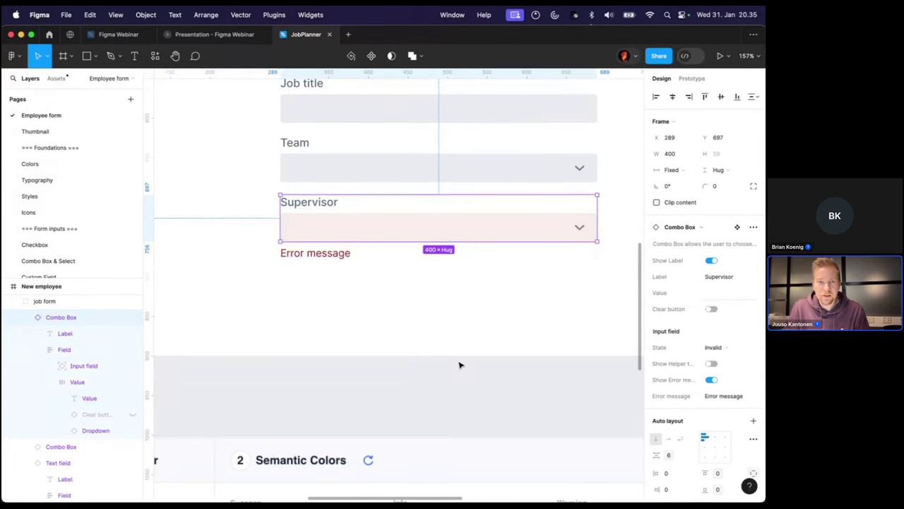
{"action": "left_click", "coordinate": [443, 380]}
Inspect the form's Employees nav text, notification bell and Upload files text
{"action": "scroll", "coordinate": [329, 254], "scroll_direction": "down", "scroll_amount": 5}
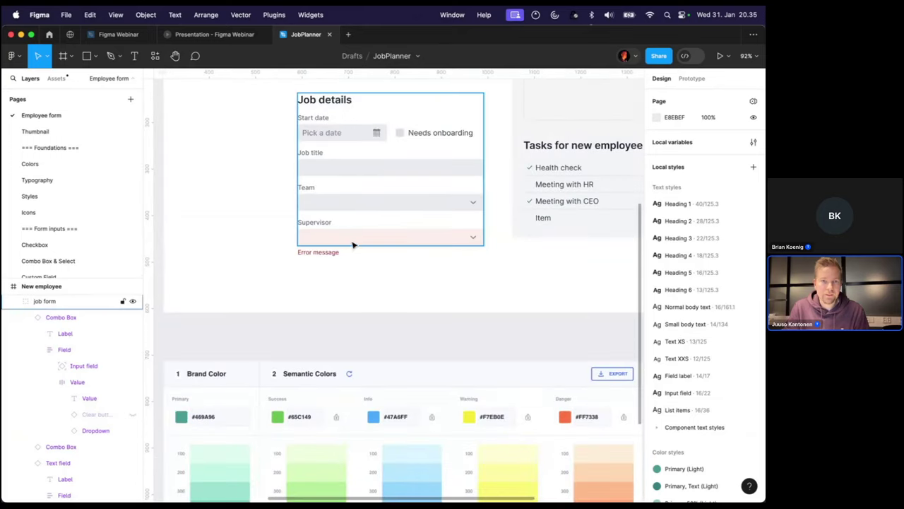
{"action": "scroll", "coordinate": [354, 270], "scroll_direction": "down", "scroll_amount": 2}
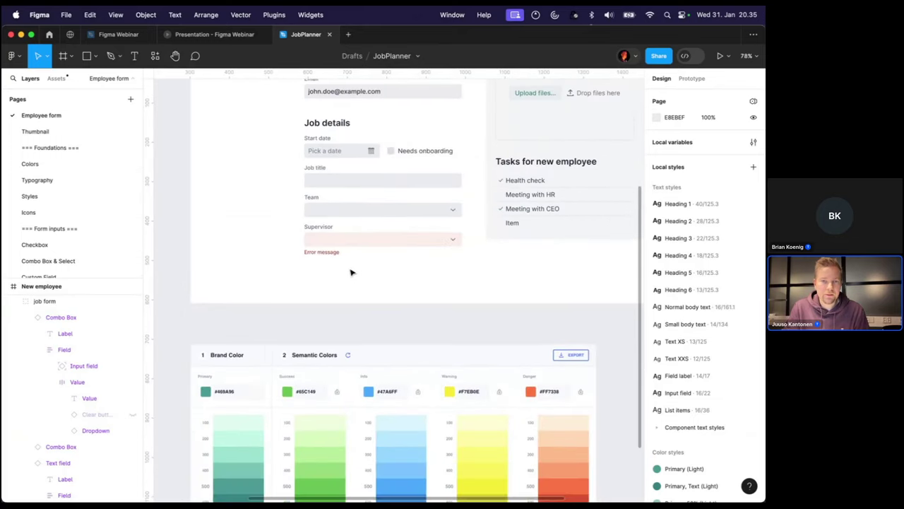
{"action": "scroll", "coordinate": [354, 273], "scroll_direction": "right", "scroll_amount": 2}
{"action": "scroll", "coordinate": [478, 430], "scroll_direction": "down", "scroll_amount": 3}
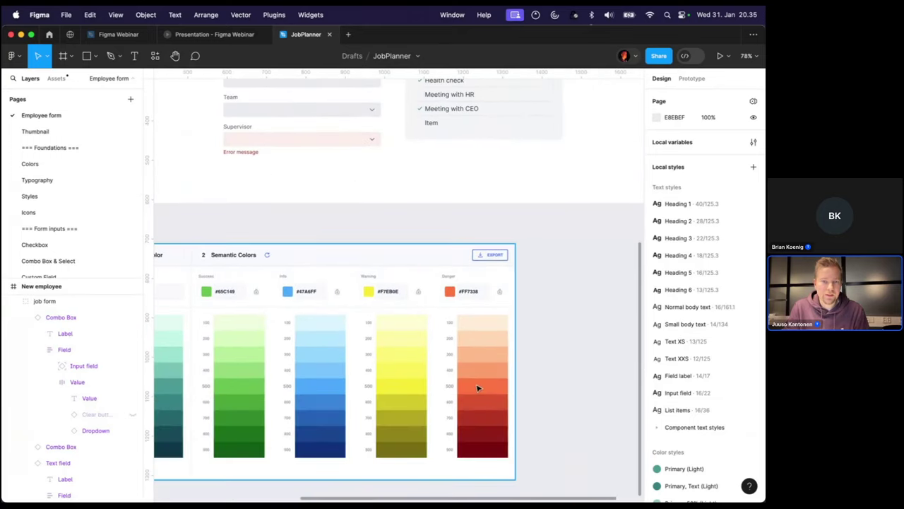
{"action": "scroll", "coordinate": [479, 387], "scroll_direction": "left", "scroll_amount": 1}
{"action": "scroll", "coordinate": [347, 396], "scroll_direction": "up", "scroll_amount": 8}
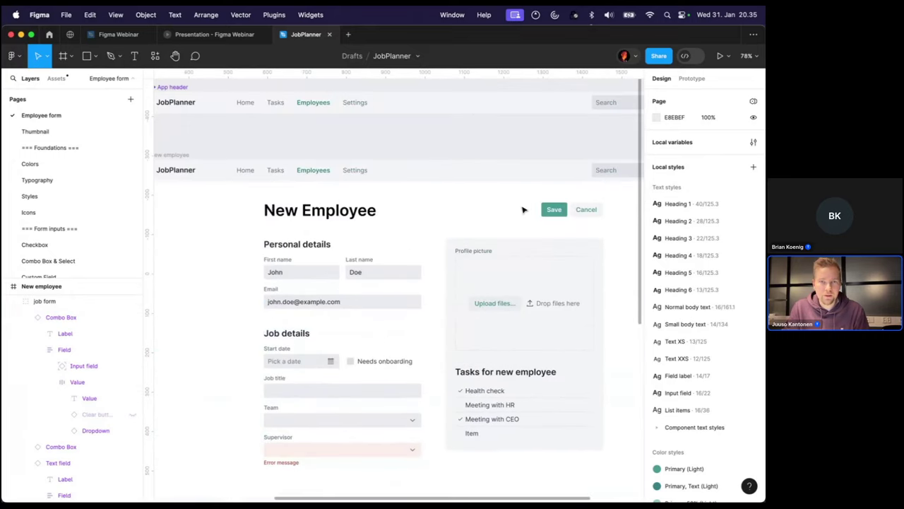
{"action": "scroll", "coordinate": [561, 228], "scroll_direction": "down", "scroll_amount": 1}
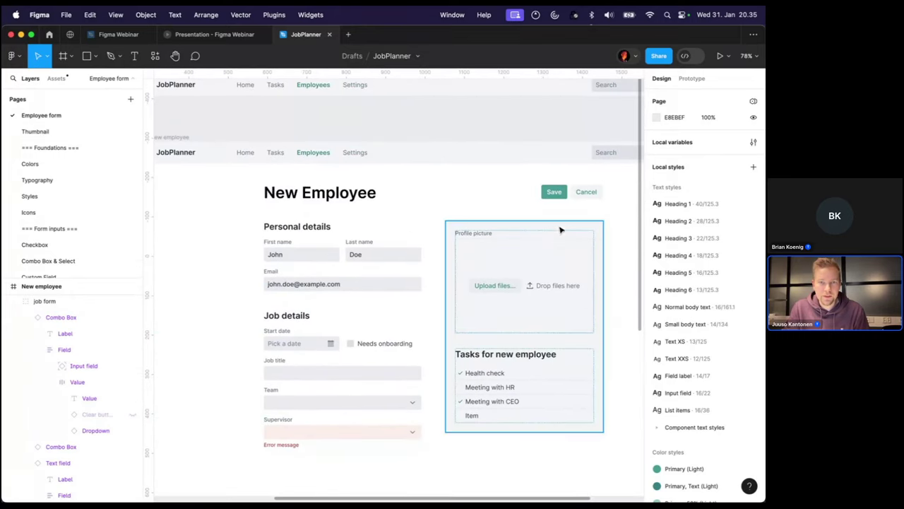
{"action": "scroll", "coordinate": [306, 161], "scroll_direction": "up", "scroll_amount": 2}
{"action": "left_click", "coordinate": [311, 155]}
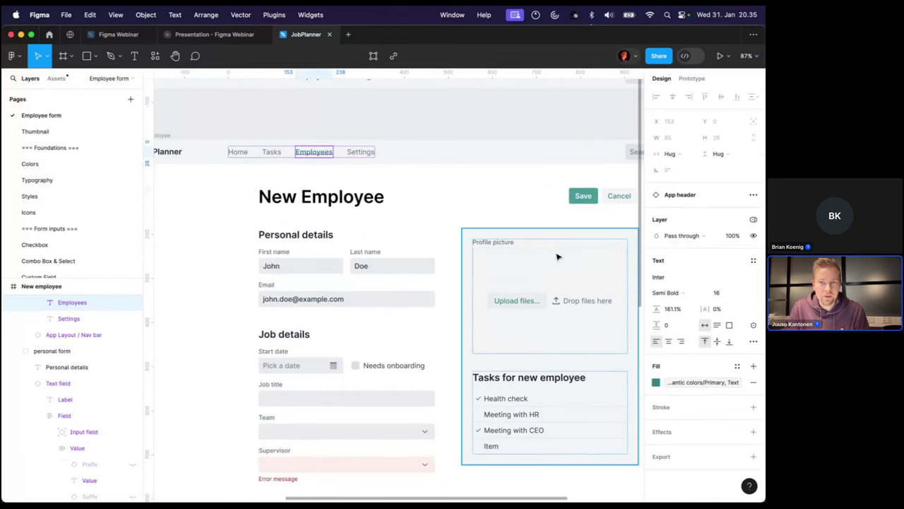
{"action": "scroll", "coordinate": [557, 257], "scroll_direction": "right", "scroll_amount": 5}
{"action": "left_click", "coordinate": [584, 153]}
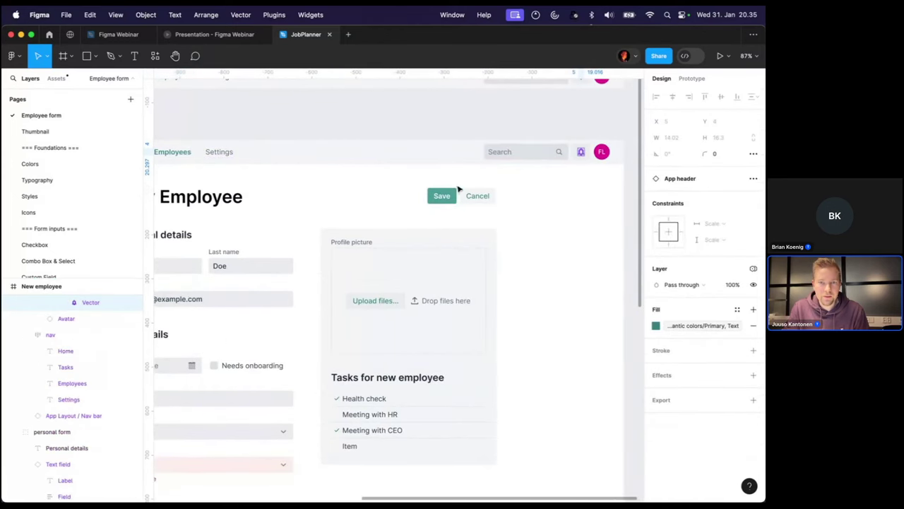
{"action": "left_click", "coordinate": [391, 304]}
{"action": "left_click", "coordinate": [525, 339]}
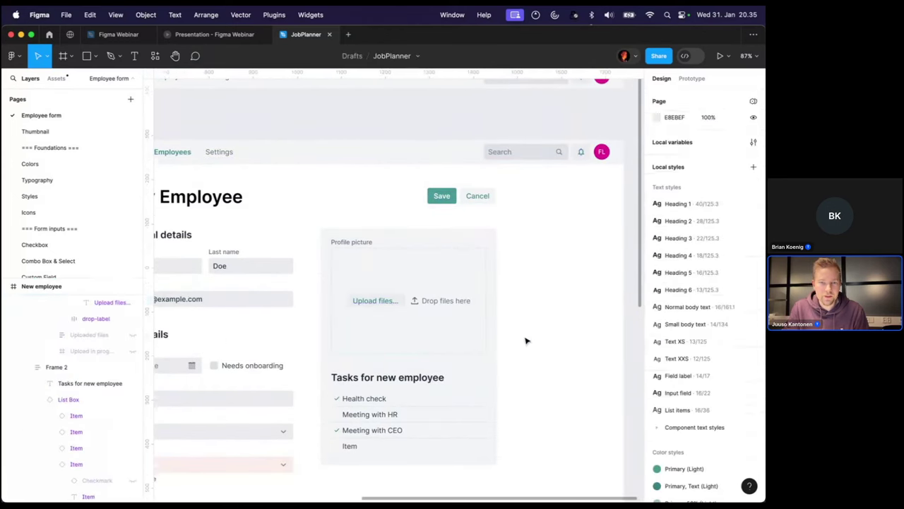
{"action": "scroll", "coordinate": [524, 342], "scroll_direction": "down", "scroll_amount": 2}
{"action": "scroll", "coordinate": [523, 340], "scroll_direction": "left", "scroll_amount": 3}
{"action": "scroll", "coordinate": [520, 338], "scroll_direction": "down", "scroll_amount": 3}
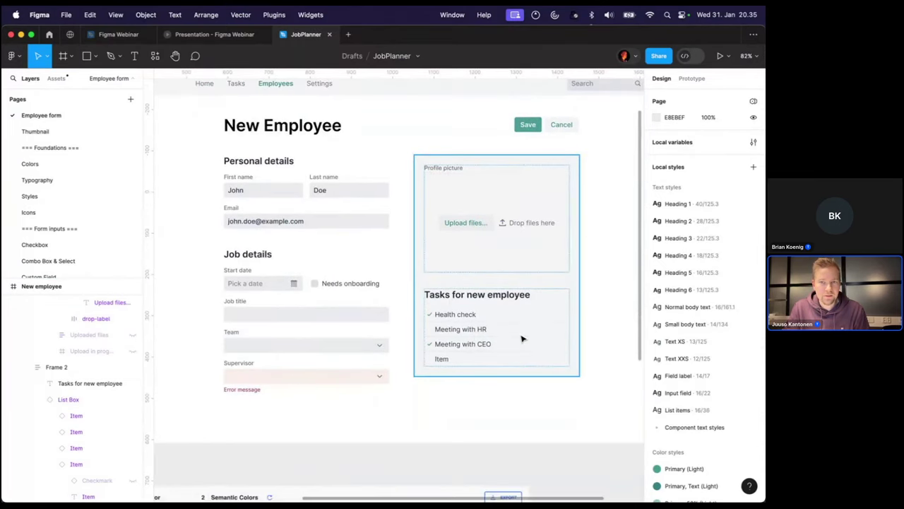
{"action": "scroll", "coordinate": [520, 338], "scroll_direction": "down", "scroll_amount": 2}
{"action": "scroll", "coordinate": [517, 336], "scroll_direction": "down", "scroll_amount": 5}
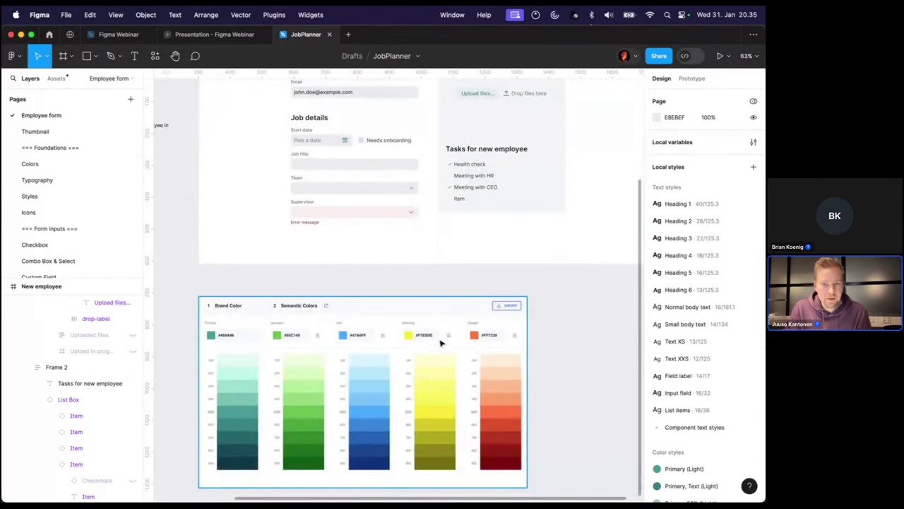
{"action": "scroll", "coordinate": [561, 262], "scroll_direction": "up", "scroll_amount": 3}
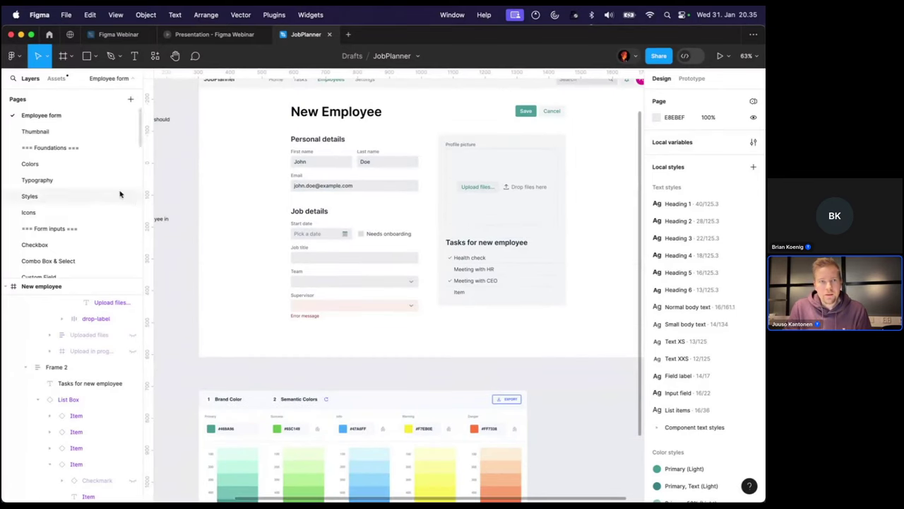
{"action": "scroll", "coordinate": [303, 273], "scroll_direction": "up", "scroll_amount": 2}
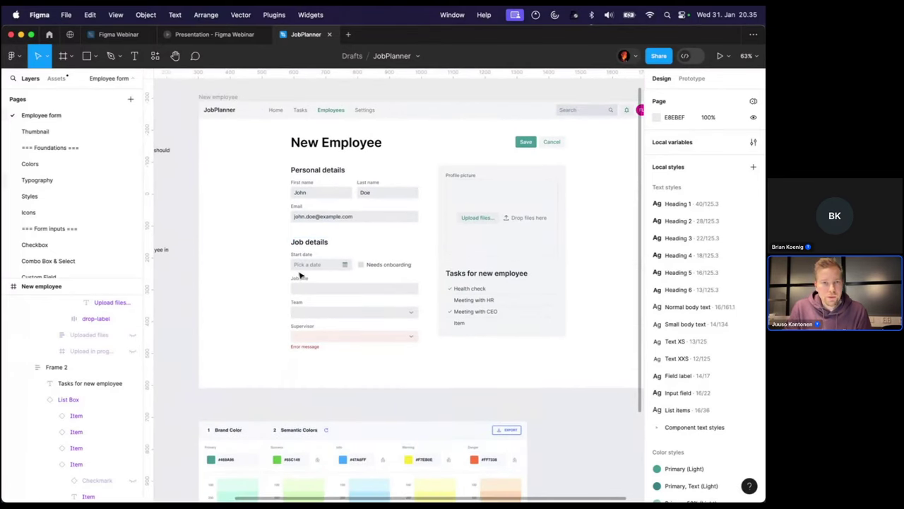
{"action": "left_click", "coordinate": [122, 37]}
{"action": "left_click", "coordinate": [360, 422]}
{"action": "scroll", "coordinate": [545, 370], "scroll_direction": "up", "scroll_amount": 5}
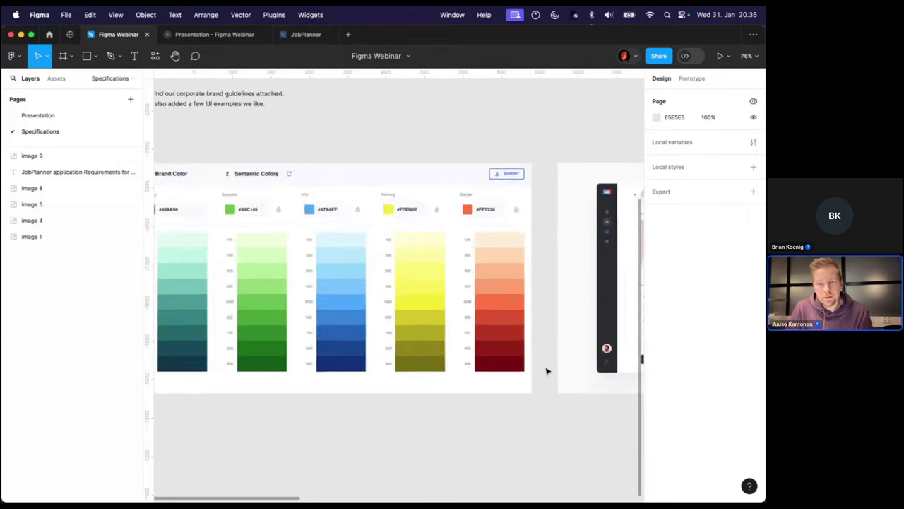
{"action": "scroll", "coordinate": [502, 368], "scroll_direction": "right", "scroll_amount": 5}
{"action": "left_click", "coordinate": [456, 359]}
{"action": "scroll", "coordinate": [416, 243], "scroll_direction": "up", "scroll_amount": 4}
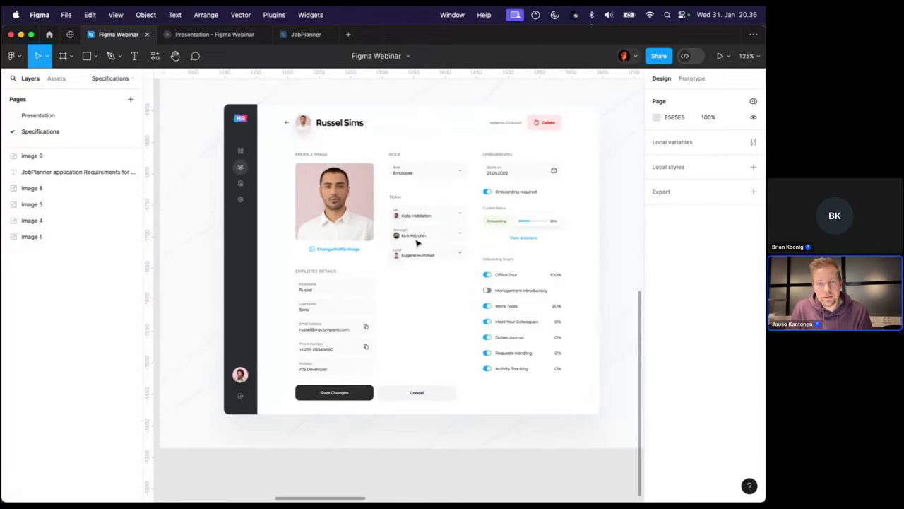
{"action": "scroll", "coordinate": [388, 356], "scroll_direction": "right", "scroll_amount": 10}
{"action": "left_click", "coordinate": [387, 355]}
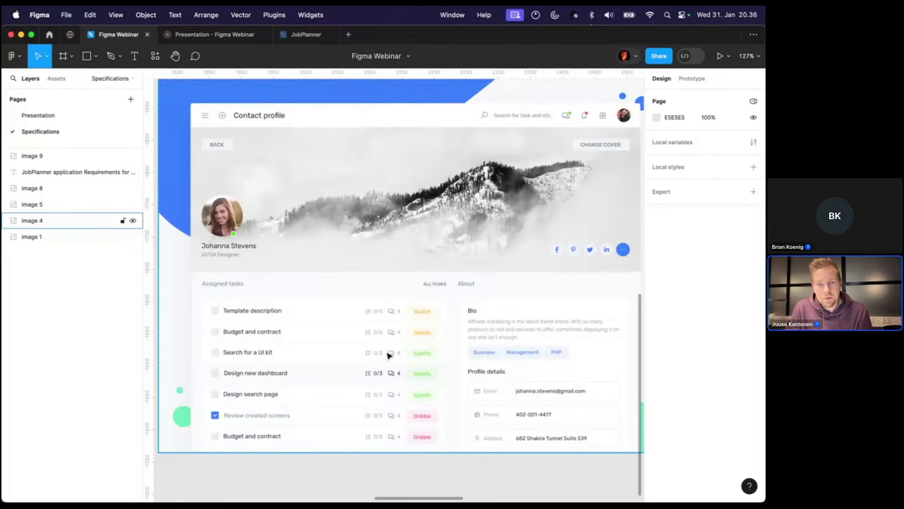
{"action": "scroll", "coordinate": [424, 318], "scroll_direction": "down", "scroll_amount": 1}
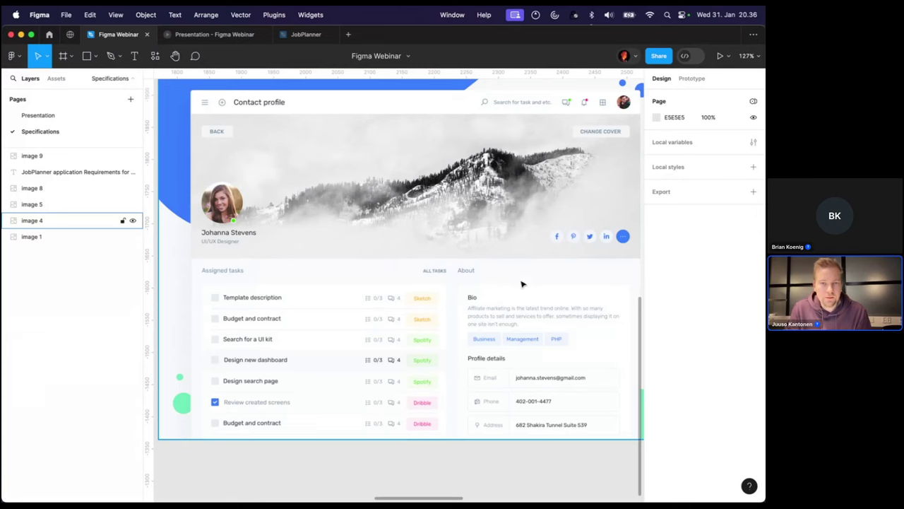
{"action": "scroll", "coordinate": [499, 278], "scroll_direction": "right", "scroll_amount": 3}
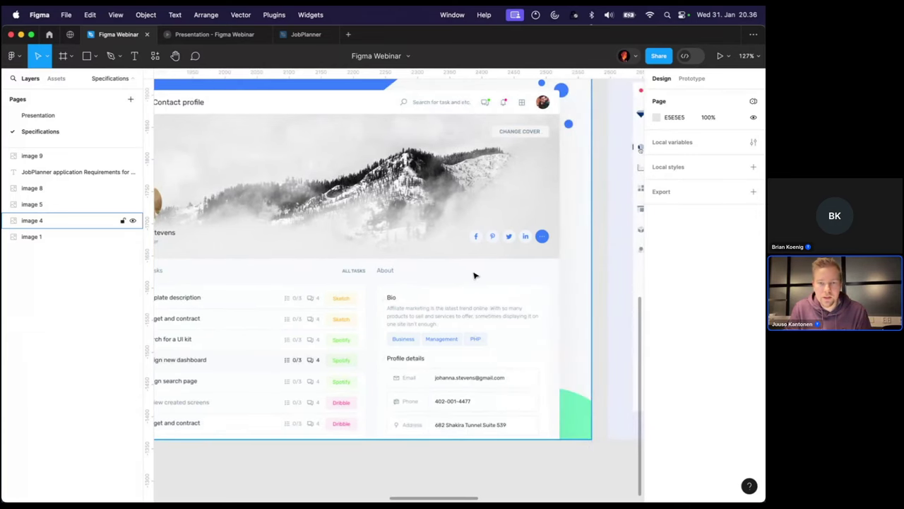
{"action": "scroll", "coordinate": [475, 384], "scroll_direction": "down", "scroll_amount": 2}
{"action": "scroll", "coordinate": [452, 363], "scroll_direction": "up", "scroll_amount": 5}
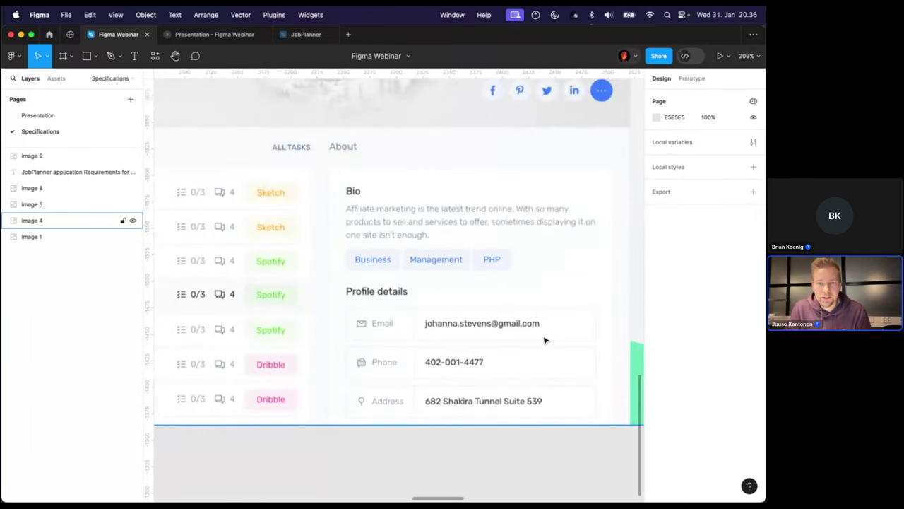
{"action": "scroll", "coordinate": [450, 335], "scroll_direction": "down", "scroll_amount": 3}
{"action": "scroll", "coordinate": [448, 333], "scroll_direction": "right", "scroll_amount": 10}
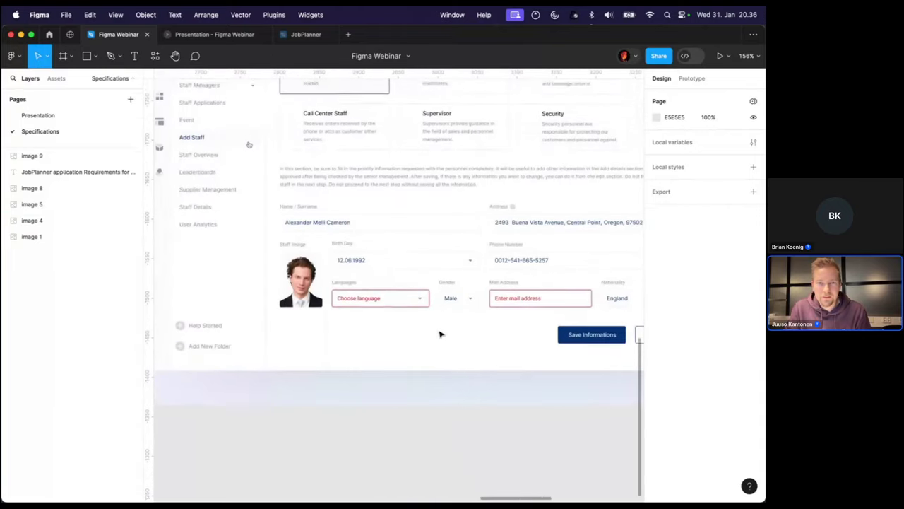
{"action": "scroll", "coordinate": [336, 283], "scroll_direction": "up", "scroll_amount": 4}
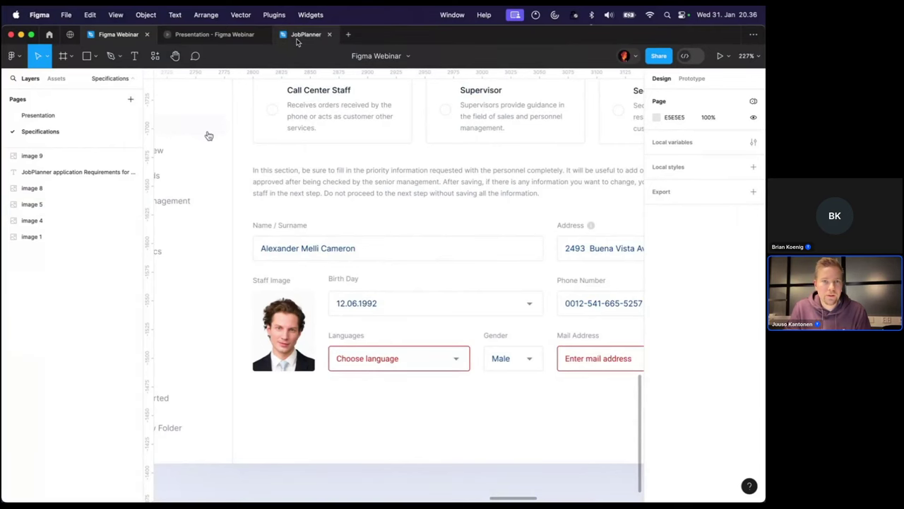
{"action": "left_click", "coordinate": [303, 36]}
Give the New employee frame an F5F5F5 background fill instead of Contrast 5%
{"action": "scroll", "coordinate": [311, 237], "scroll_direction": "up", "scroll_amount": 3}
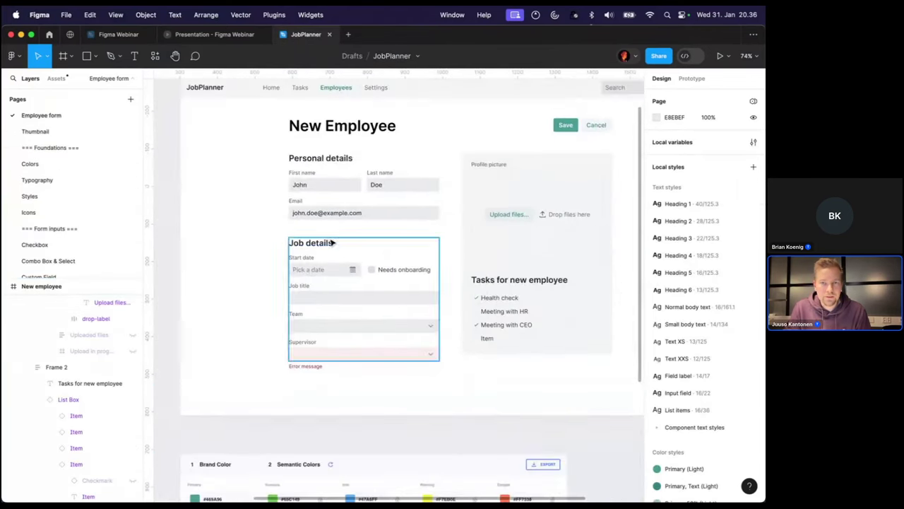
{"action": "scroll", "coordinate": [376, 253], "scroll_direction": "right", "scroll_amount": 2}
{"action": "scroll", "coordinate": [343, 246], "scroll_direction": "left", "scroll_amount": 1}
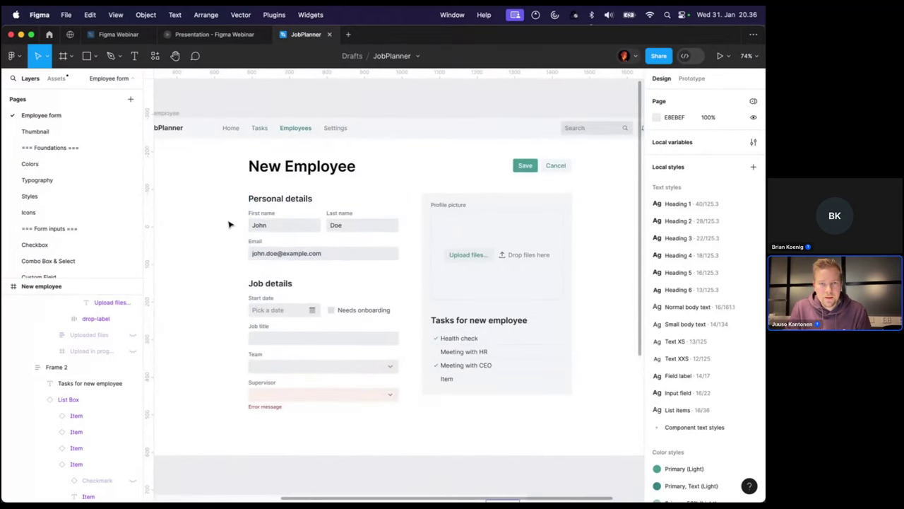
{"action": "scroll", "coordinate": [228, 221], "scroll_direction": "left", "scroll_amount": 1}
{"action": "left_click", "coordinate": [199, 114]}
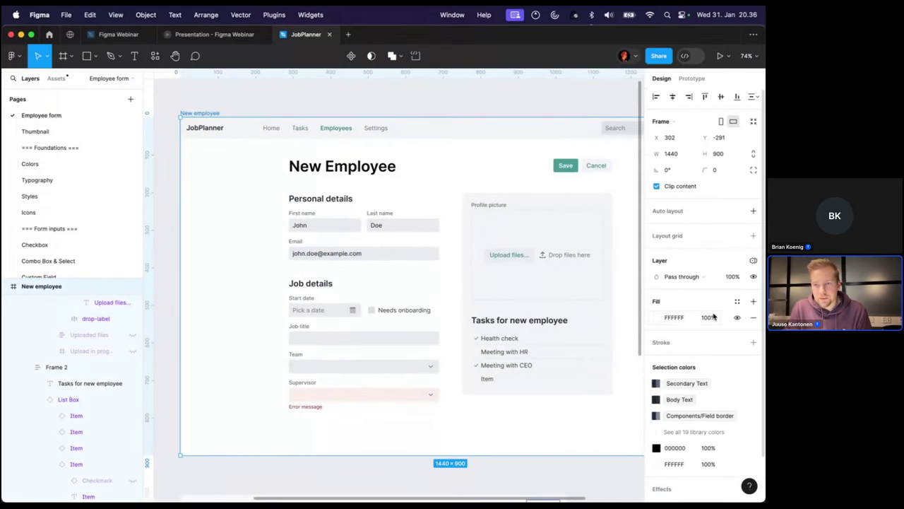
{"action": "left_click", "coordinate": [737, 303]}
{"action": "left_click", "coordinate": [558, 451]}
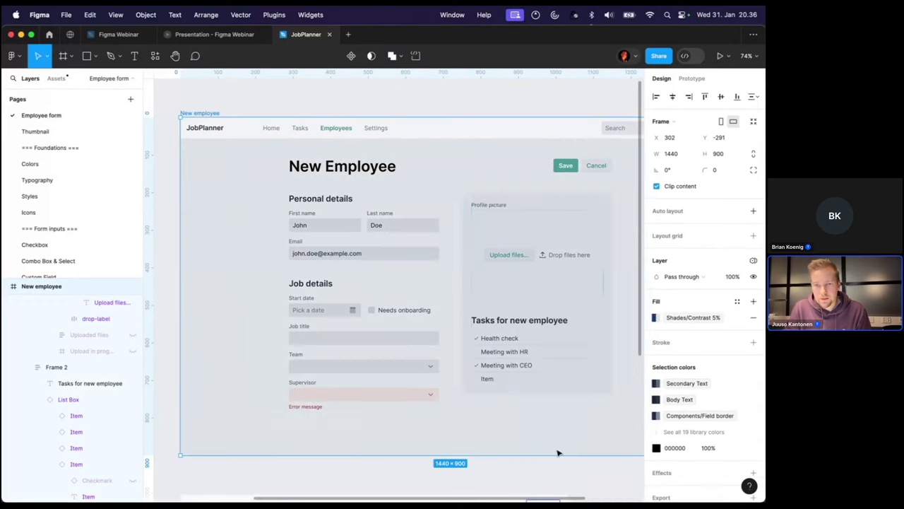
{"action": "key", "text": "super+z"}
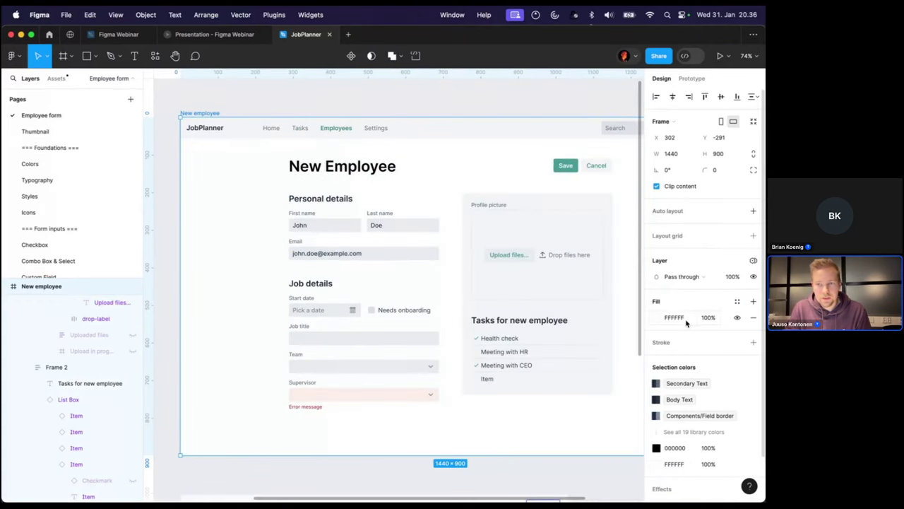
{"action": "left_click", "coordinate": [682, 318]}
{"action": "type", "text": "F5F5"}
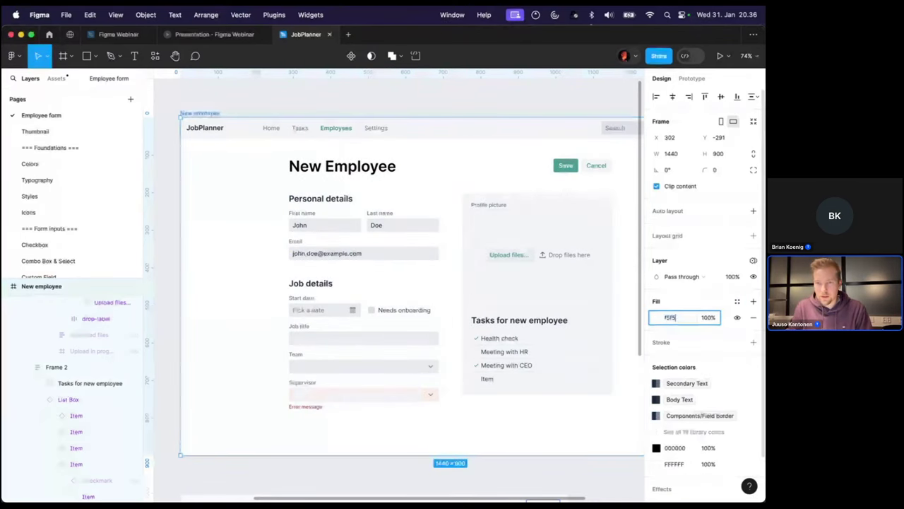
{"action": "type", "text": "F5"}
{"action": "key", "text": "Return"}
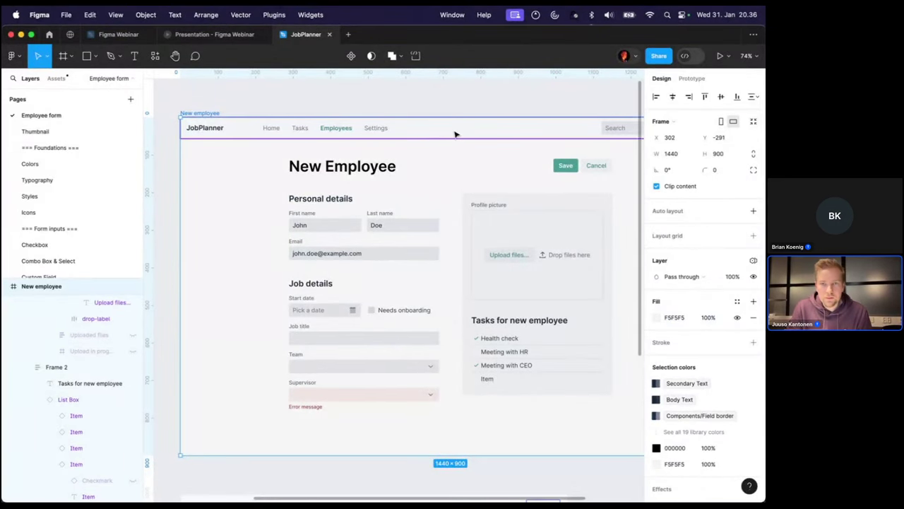
Apply the Shades/Base style to the profile-picture panel's fill
{"action": "left_click", "coordinate": [541, 198]}
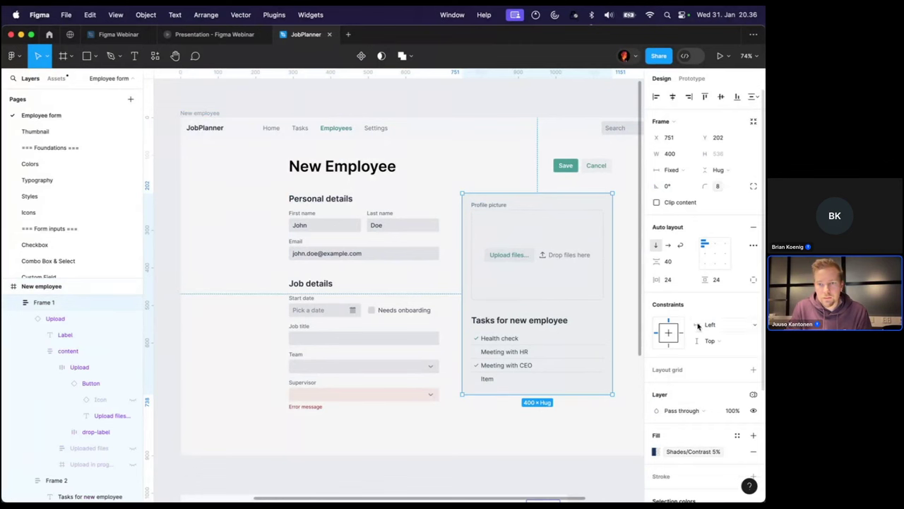
{"action": "left_click", "coordinate": [701, 451]}
{"action": "type", "text": "base"}
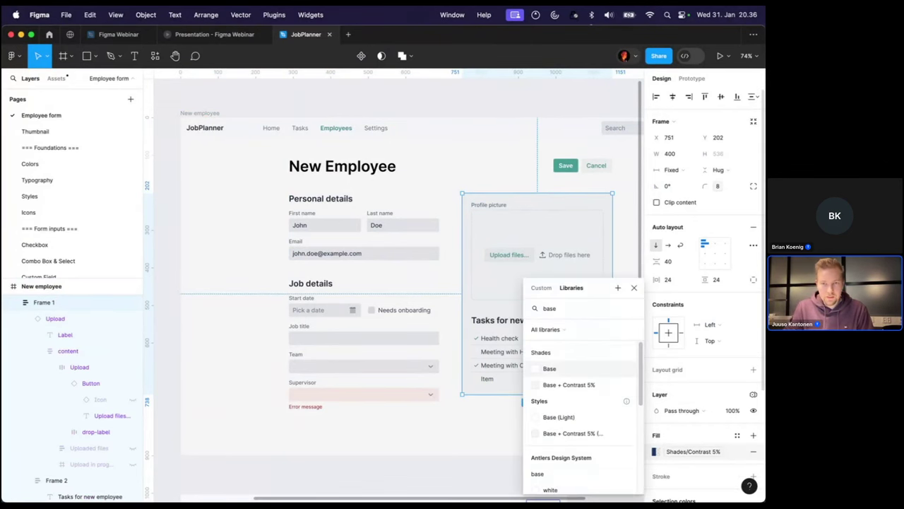
{"action": "key", "text": "Return"}
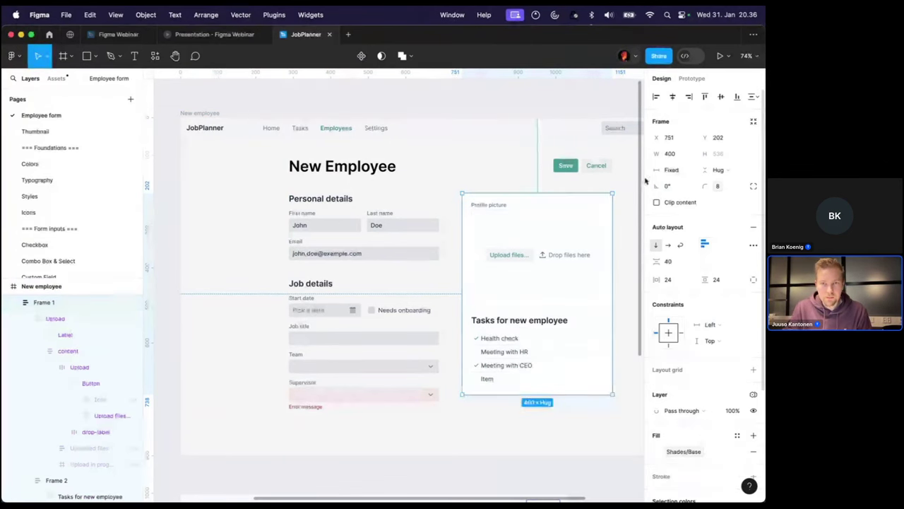
Change the header nav bar's fill to Shades/Base
{"action": "left_click", "coordinate": [478, 135]}
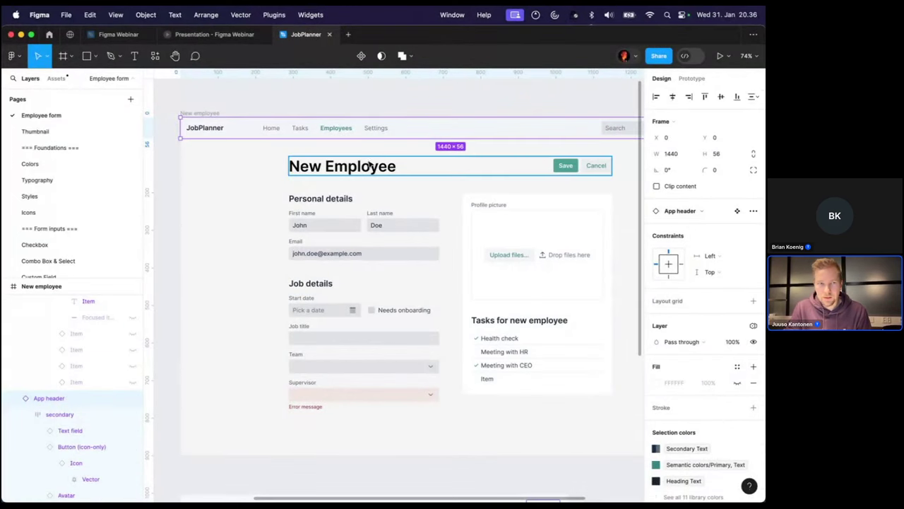
{"action": "left_click", "coordinate": [458, 129]}
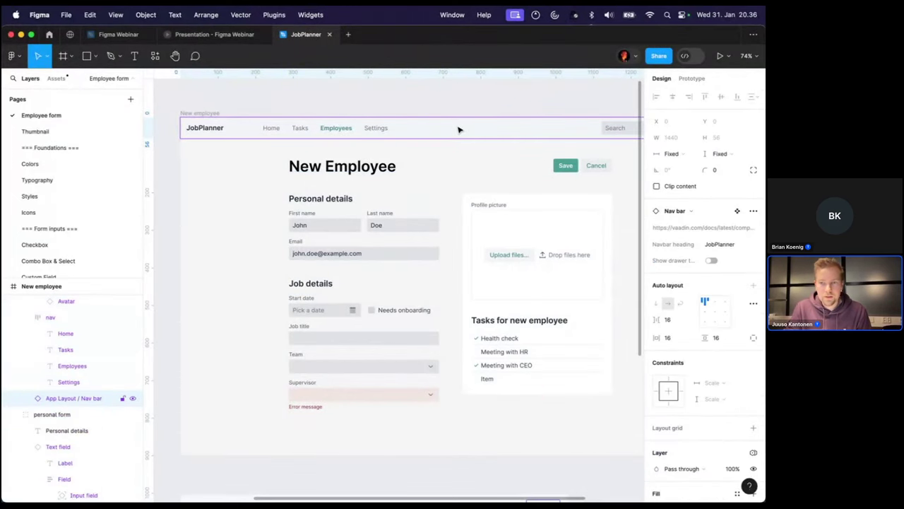
{"action": "scroll", "coordinate": [699, 395], "scroll_direction": "down", "scroll_amount": 3}
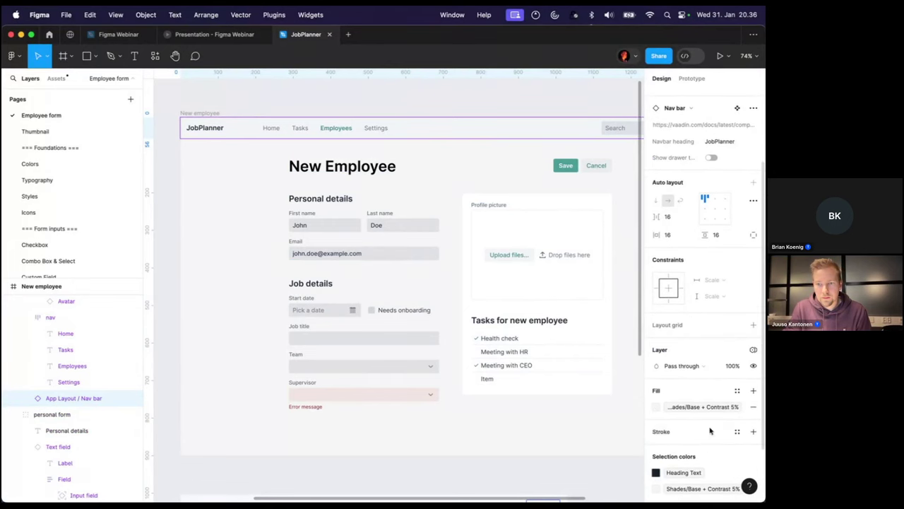
{"action": "left_click", "coordinate": [710, 408]}
{"action": "left_click", "coordinate": [577, 413]}
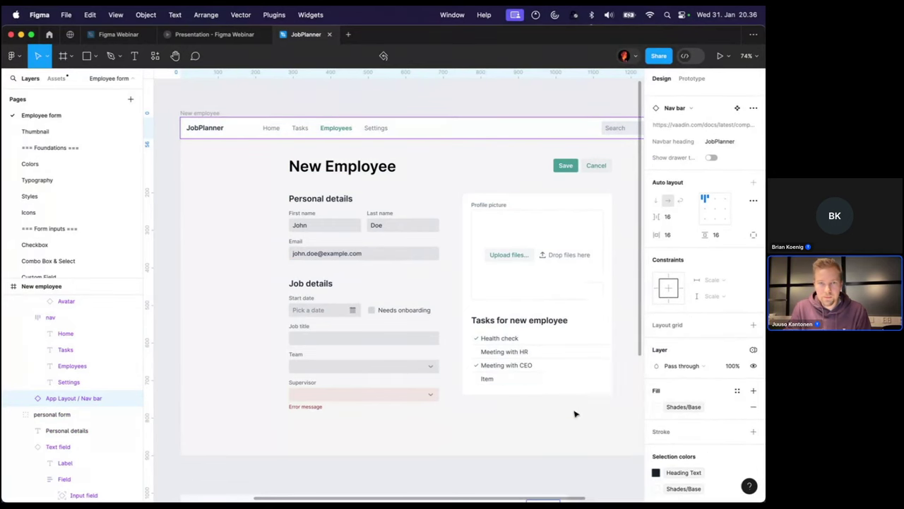
{"action": "left_click", "coordinate": [495, 99]}
{"action": "scroll", "coordinate": [511, 97], "scroll_direction": "right", "scroll_amount": 3}
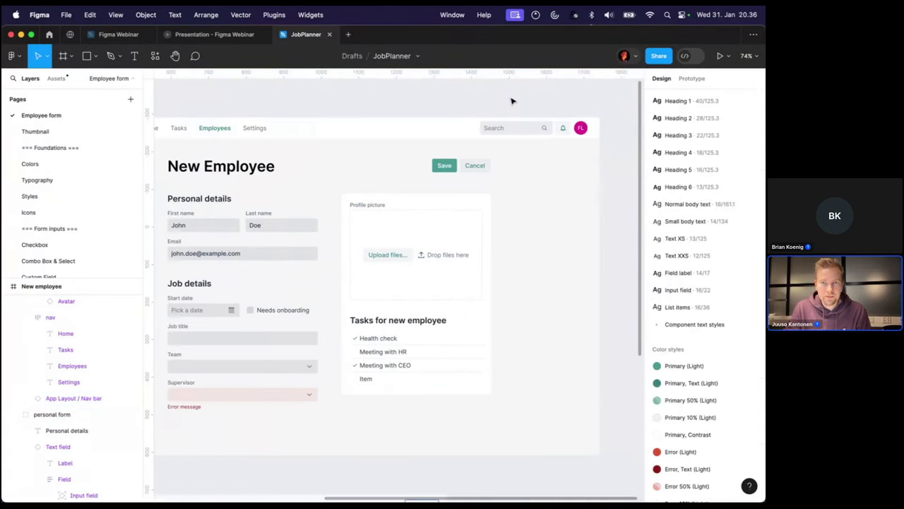
{"action": "scroll", "coordinate": [511, 99], "scroll_direction": "left", "scroll_amount": 5}
{"action": "scroll", "coordinate": [511, 99], "scroll_direction": "right", "scroll_amount": 2}
{"action": "scroll", "coordinate": [510, 99], "scroll_direction": "up", "scroll_amount": 1}
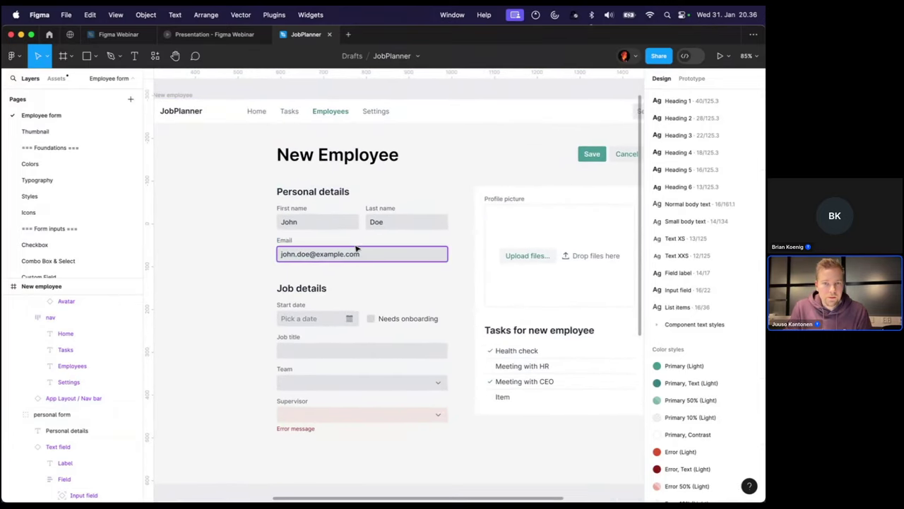
{"action": "scroll", "coordinate": [357, 243], "scroll_direction": "left", "scroll_amount": 2}
{"action": "scroll", "coordinate": [374, 225], "scroll_direction": "up", "scroll_amount": 1}
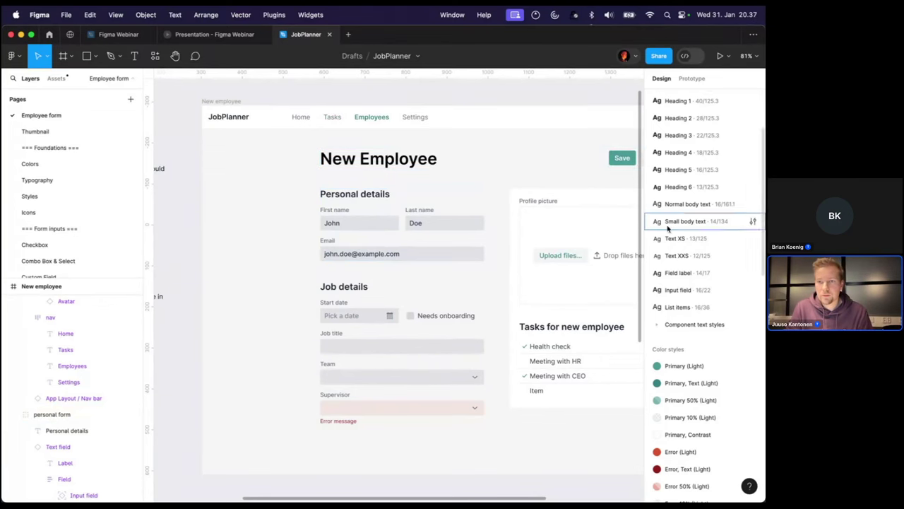
{"action": "scroll", "coordinate": [751, 218], "scroll_direction": "up", "scroll_amount": 3}
Open the local variables and switch to the Sizes collection
{"action": "left_click", "coordinate": [753, 143]}
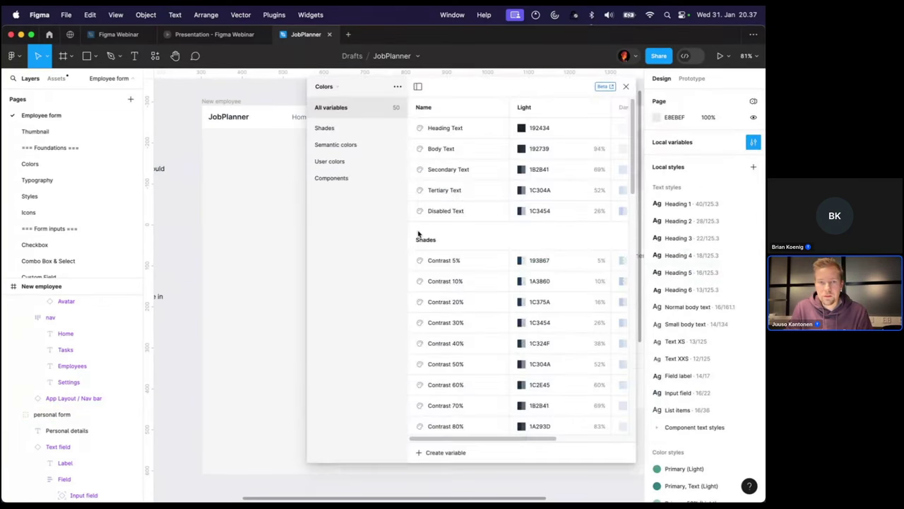
{"action": "scroll", "coordinate": [236, 315], "scroll_direction": "up", "scroll_amount": 5, "text": "ctrl"}
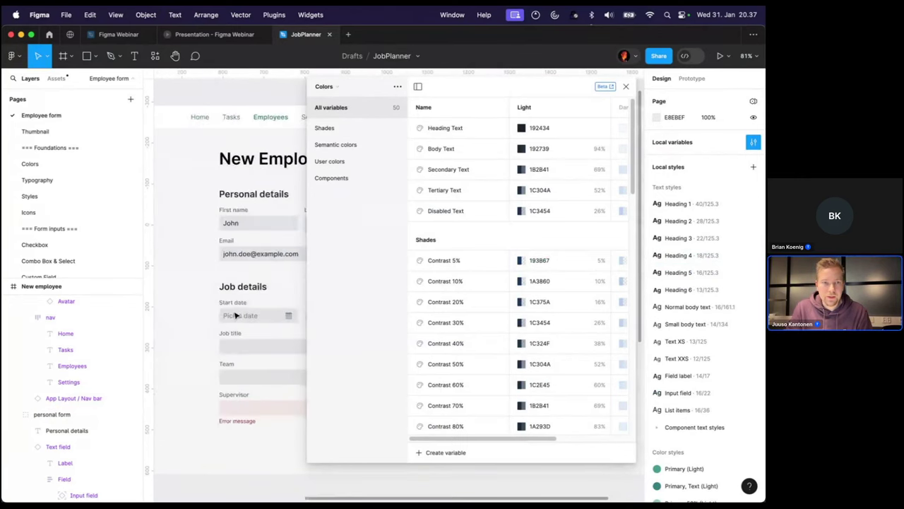
{"action": "scroll", "coordinate": [237, 232], "scroll_direction": "right", "scroll_amount": 3}
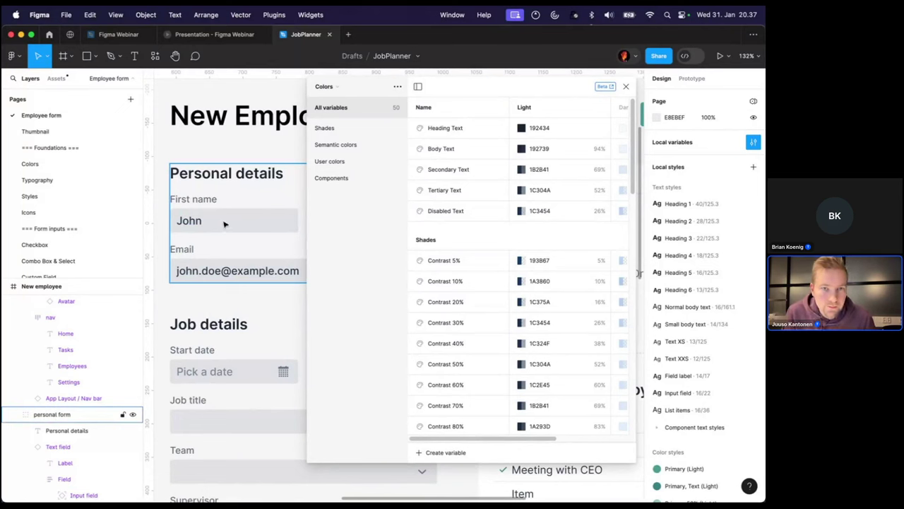
{"action": "left_click", "coordinate": [330, 89]}
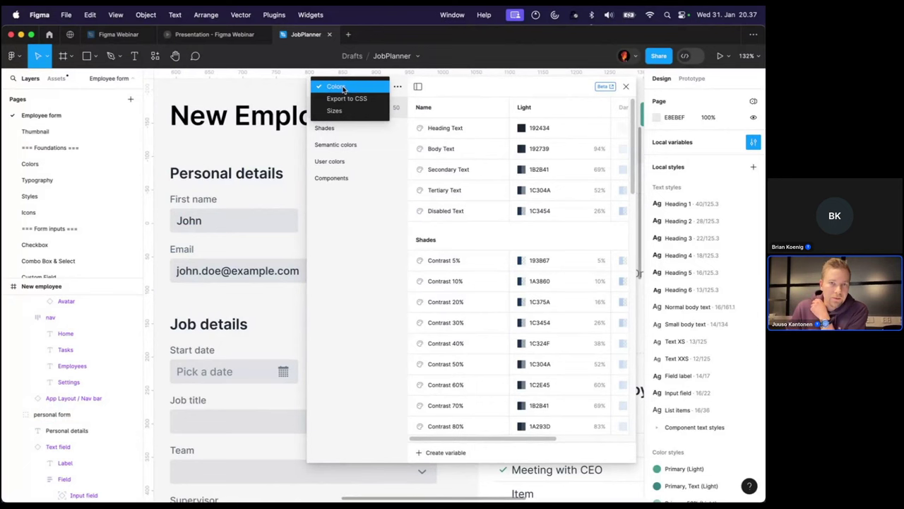
{"action": "left_click", "coordinate": [343, 116]}
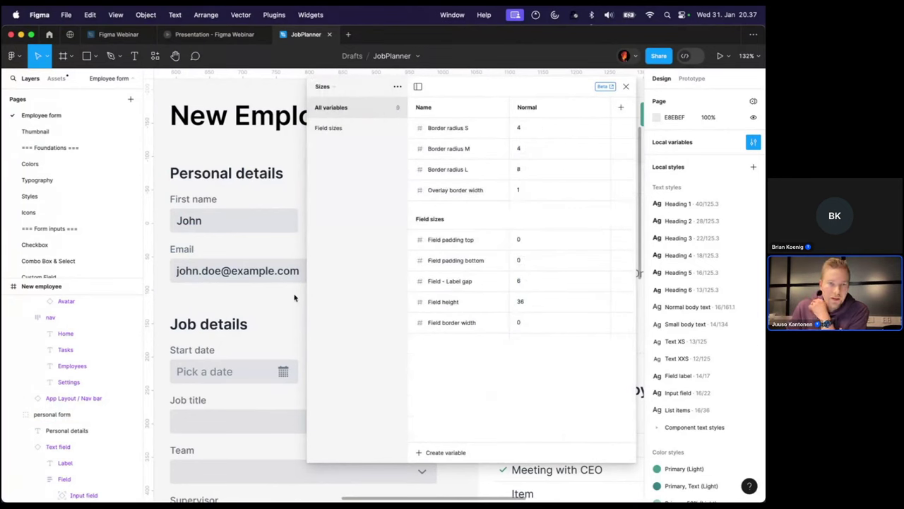
Set Field border width to 1 and review the border radius and field size values
{"action": "left_click", "coordinate": [535, 323]}
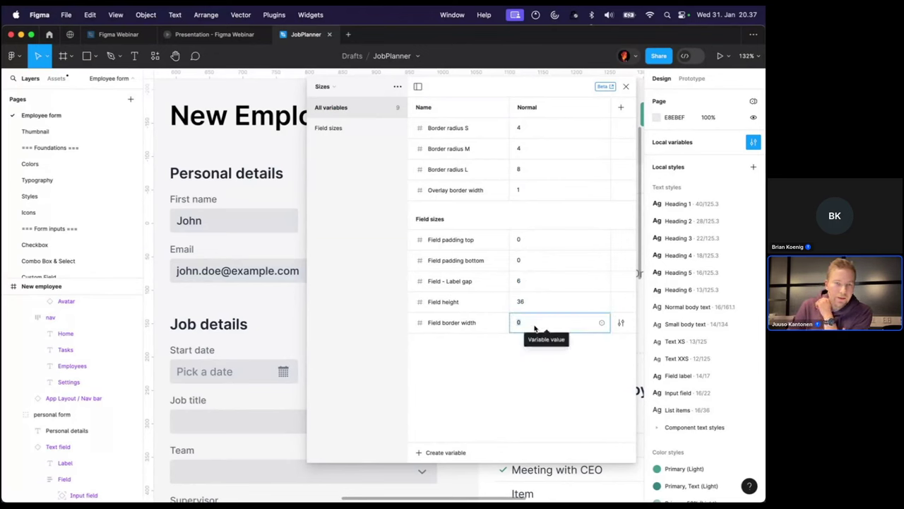
{"action": "type", "text": "1"}
{"action": "key", "text": "Return"}
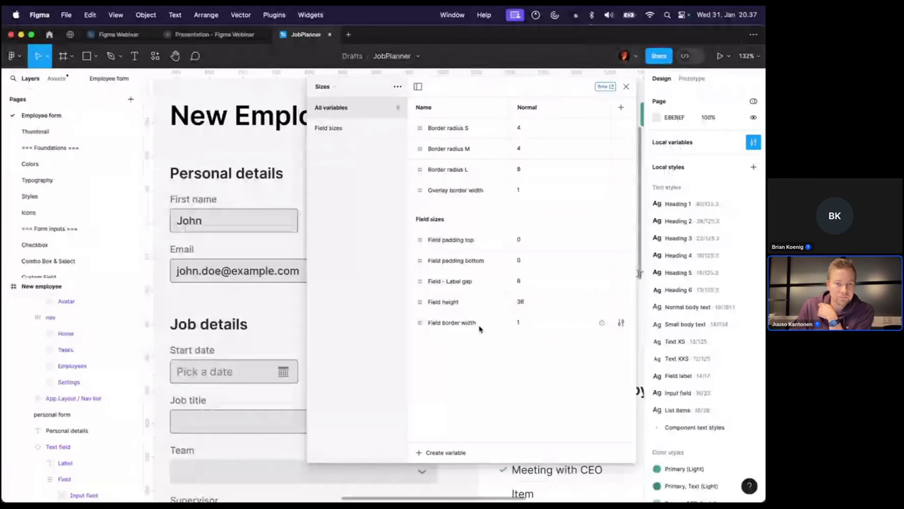
{"action": "scroll", "coordinate": [228, 250], "scroll_direction": "down", "scroll_amount": 4}
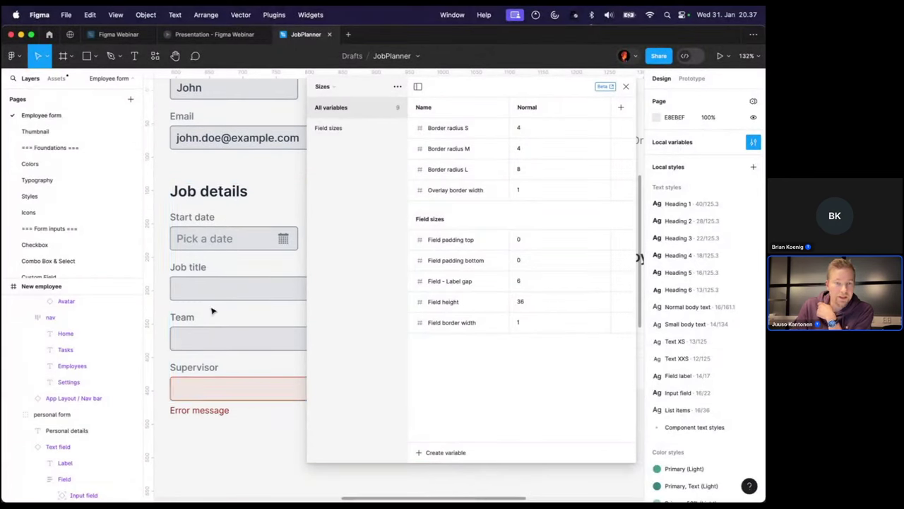
{"action": "scroll", "coordinate": [214, 314], "scroll_direction": "up", "scroll_amount": 3}
{"action": "scroll", "coordinate": [231, 424], "scroll_direction": "down", "scroll_amount": 2}
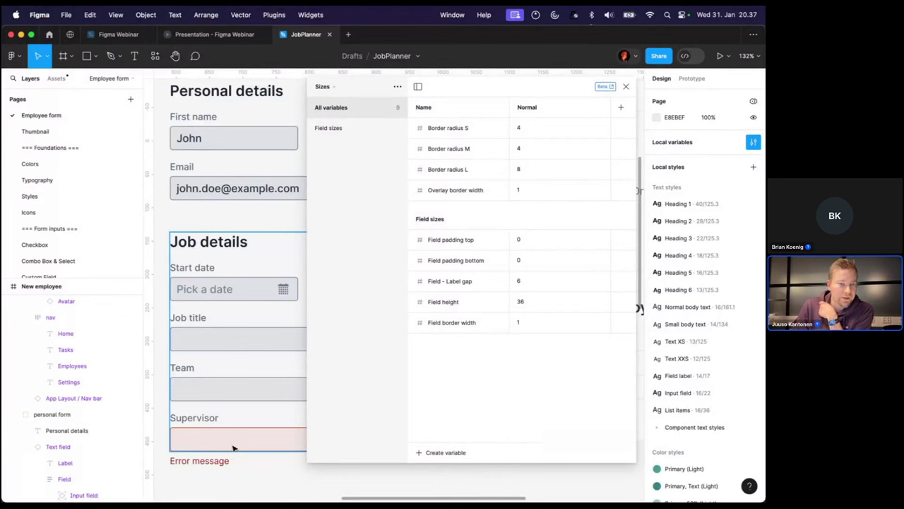
{"action": "scroll", "coordinate": [261, 274], "scroll_direction": "up", "scroll_amount": 6}
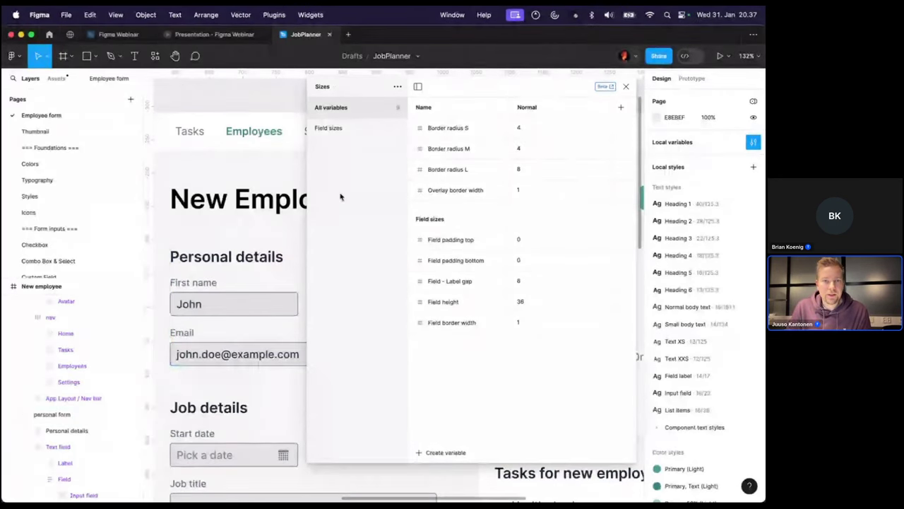
{"action": "scroll", "coordinate": [339, 196], "scroll_direction": "right", "scroll_amount": 5}
Set Border radius M to 8 and Border radius L to 16 in the Sizes variables
{"action": "left_click_drag", "start_coordinate": [445, 83], "coordinate": [634, 101]}
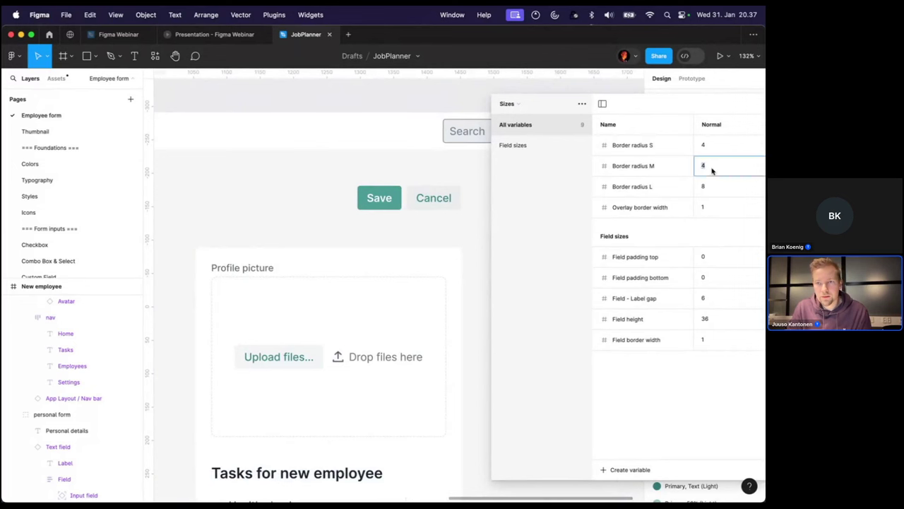
{"action": "type", "text": "8"}
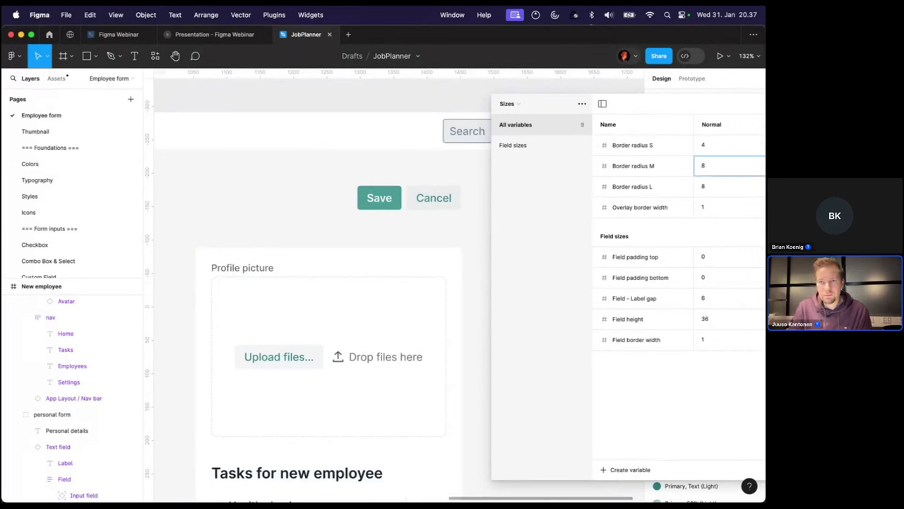
{"action": "double_click", "coordinate": [711, 187]}
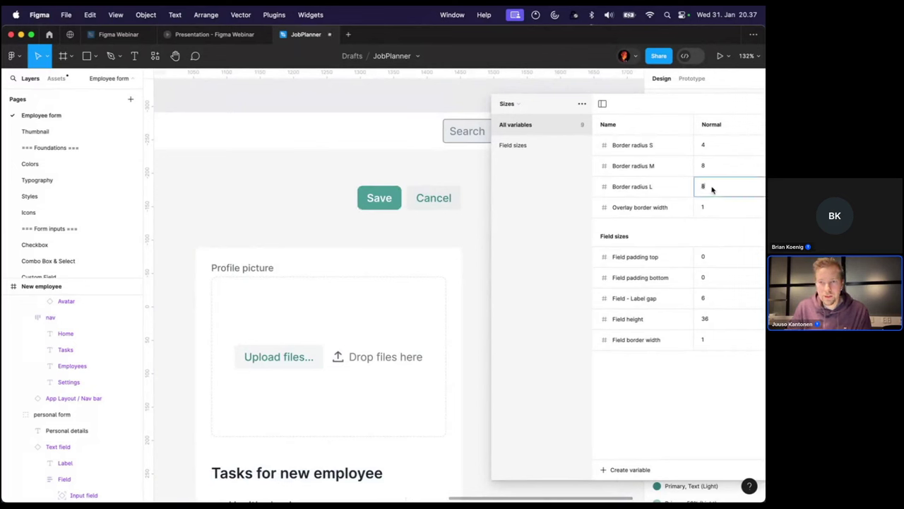
{"action": "type", "text": "16"}
{"action": "key", "text": "Return"}
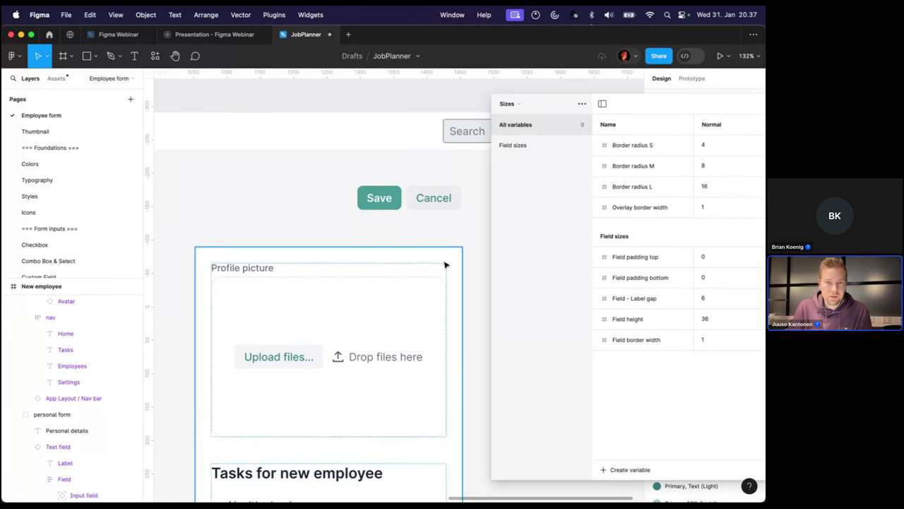
Check the Save button's corners, then bring the variables window back to the middle
{"action": "left_click", "coordinate": [397, 199]}
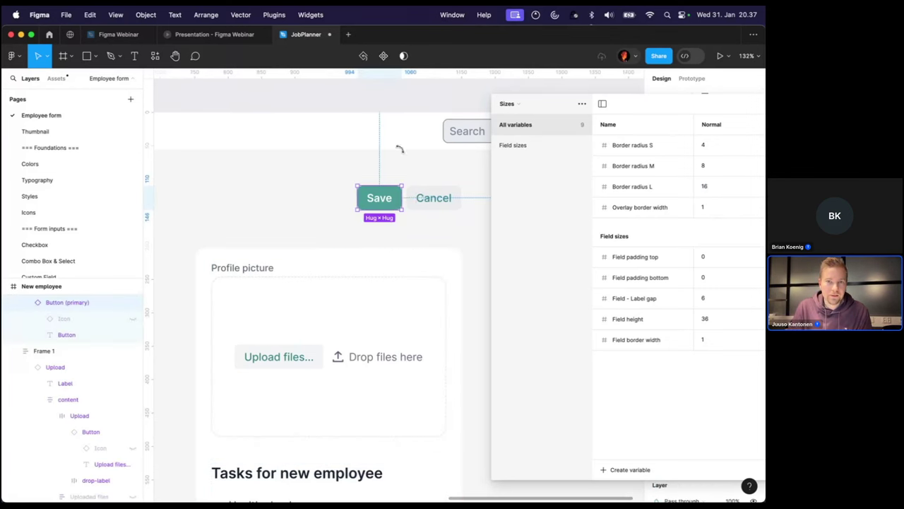
{"action": "key", "text": "Escape"}
{"action": "scroll", "coordinate": [406, 212], "scroll_direction": "up", "scroll_amount": 5}
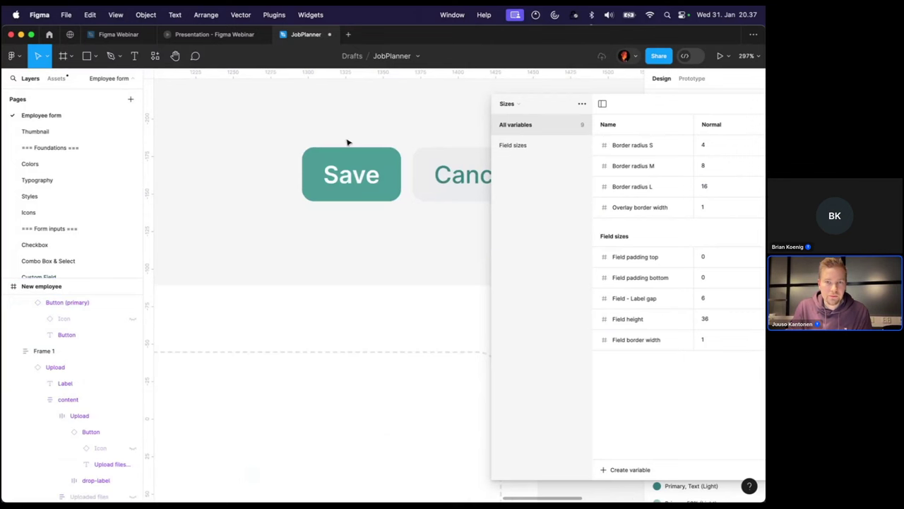
{"action": "scroll", "coordinate": [313, 240], "scroll_direction": "down", "scroll_amount": 5}
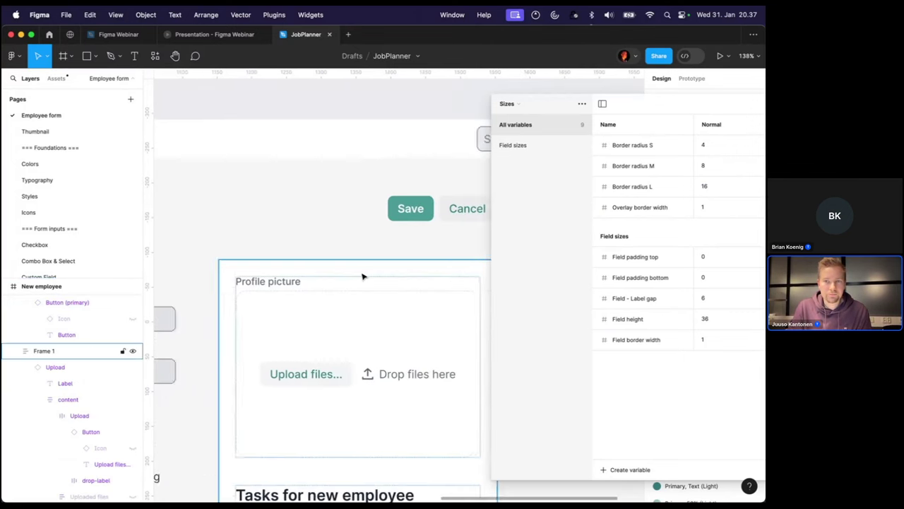
{"action": "left_click_drag", "start_coordinate": [654, 106], "coordinate": [445, 91]}
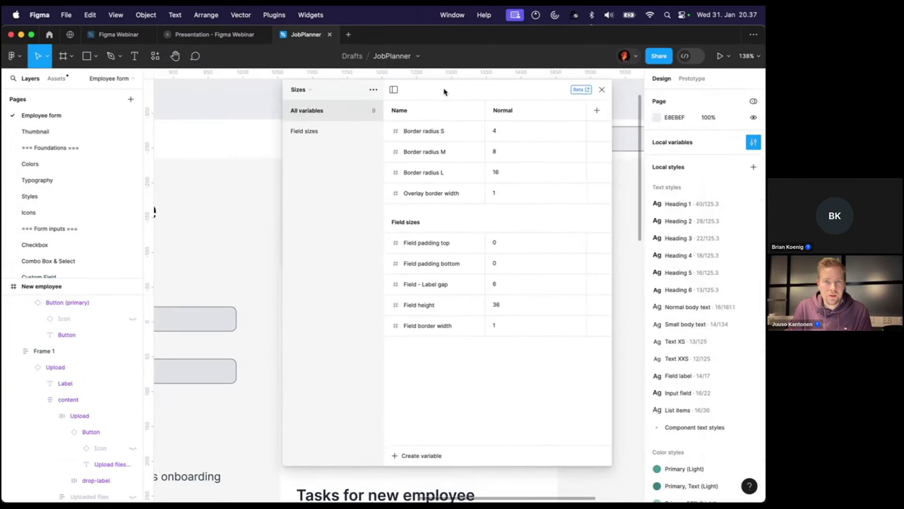
{"action": "left_click", "coordinate": [324, 90]}
Show only the Components group of the Colors variable collection
{"action": "left_click", "coordinate": [322, 82]}
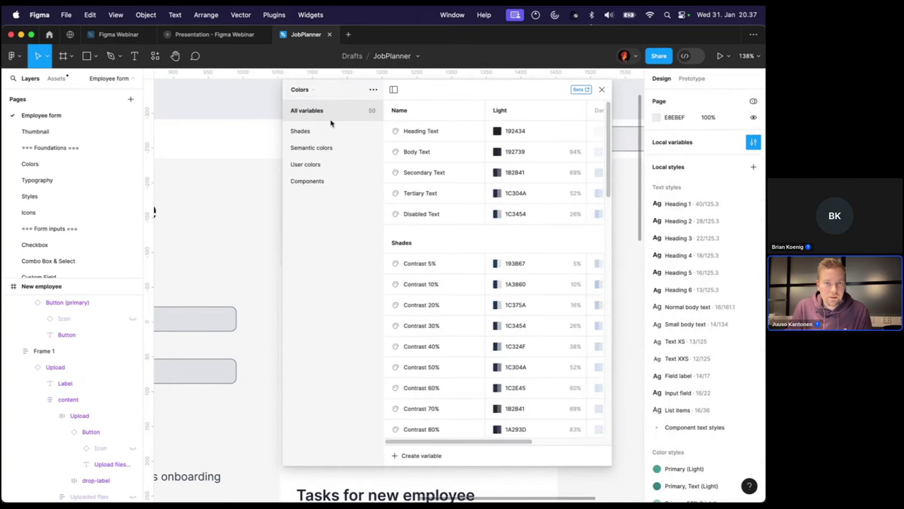
{"action": "left_click", "coordinate": [313, 182]}
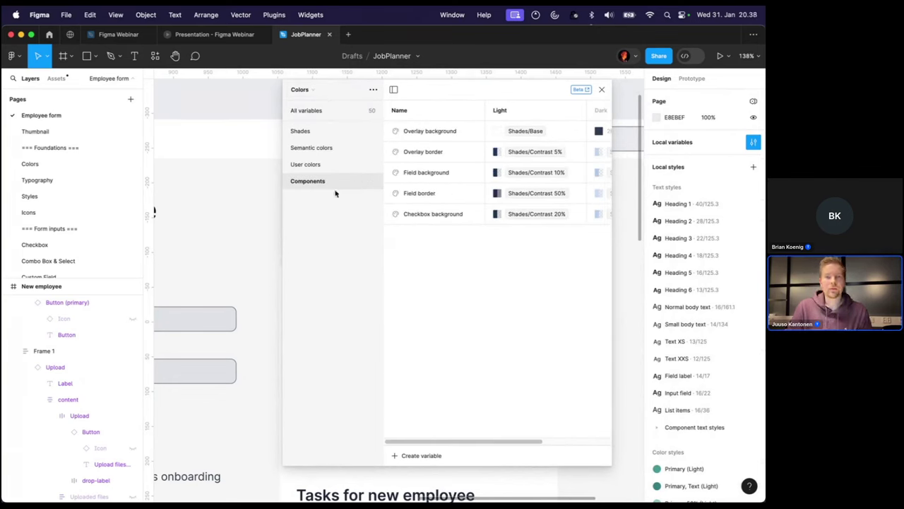
{"action": "scroll", "coordinate": [231, 284], "scroll_direction": "down", "scroll_amount": 5}
{"action": "scroll", "coordinate": [258, 303], "scroll_direction": "up", "scroll_amount": 4}
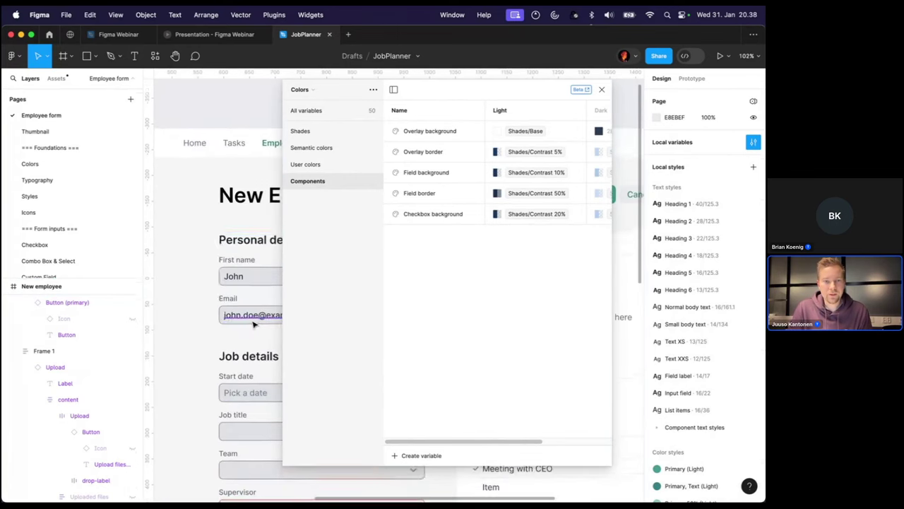
{"action": "scroll", "coordinate": [237, 318], "scroll_direction": "left", "scroll_amount": 3}
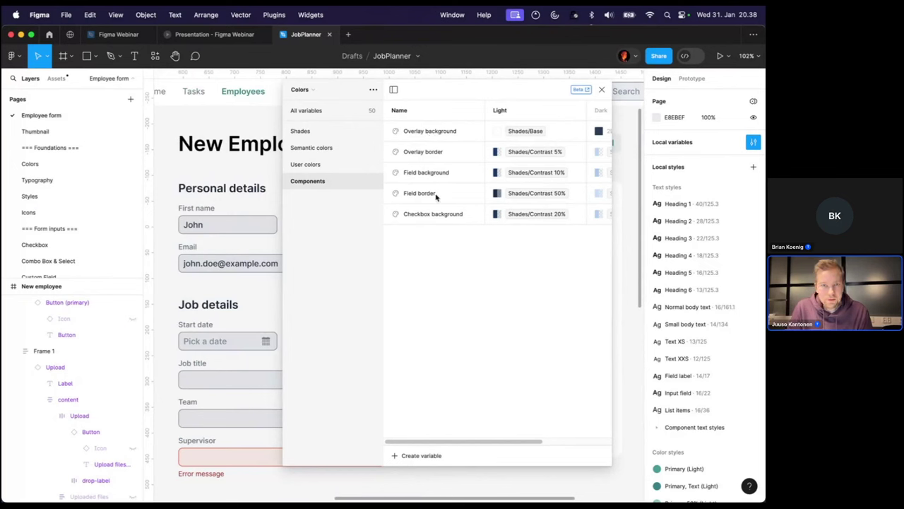
Set Field background to Shades/Base and Field border to Shades/Contrast 30%
{"action": "left_click", "coordinate": [496, 174]}
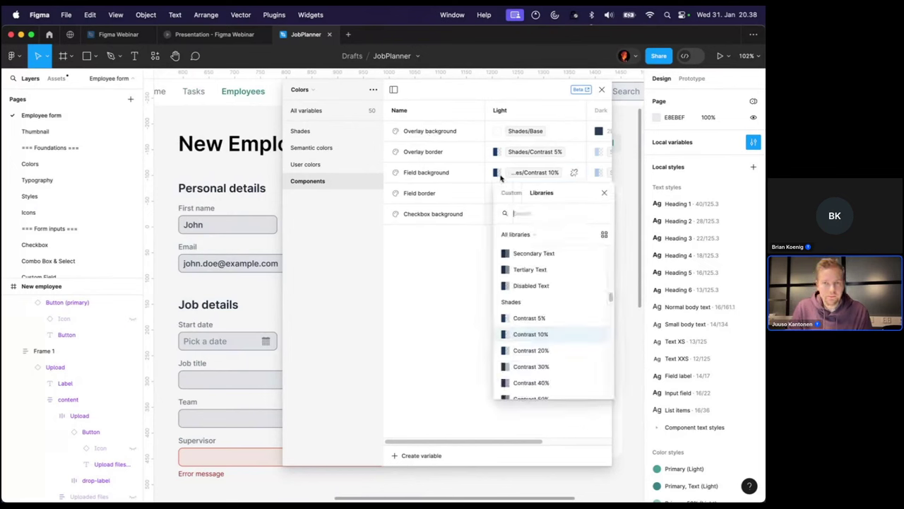
{"action": "type", "text": "base"}
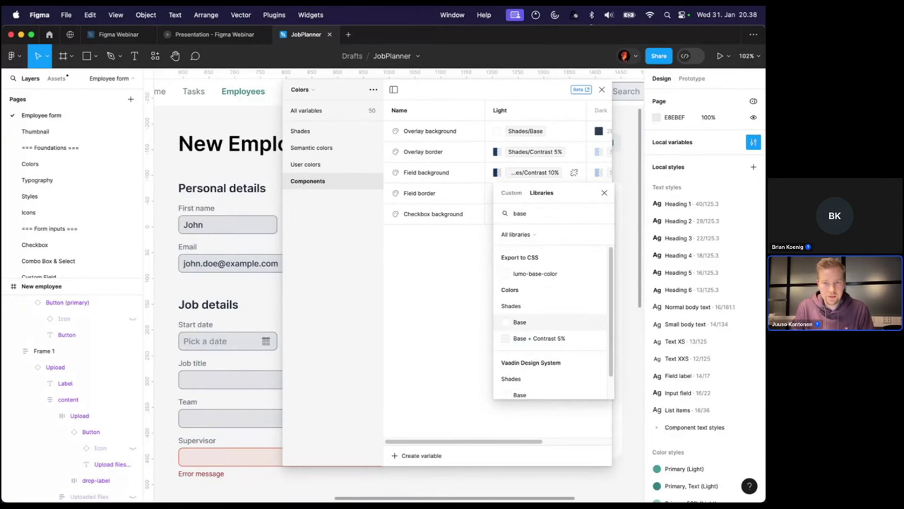
{"action": "left_click", "coordinate": [520, 322]}
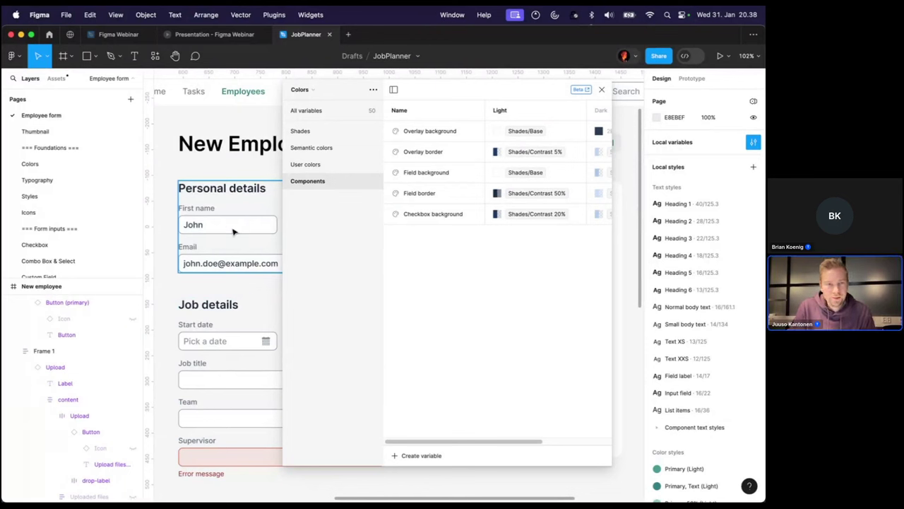
{"action": "left_click", "coordinate": [520, 198]}
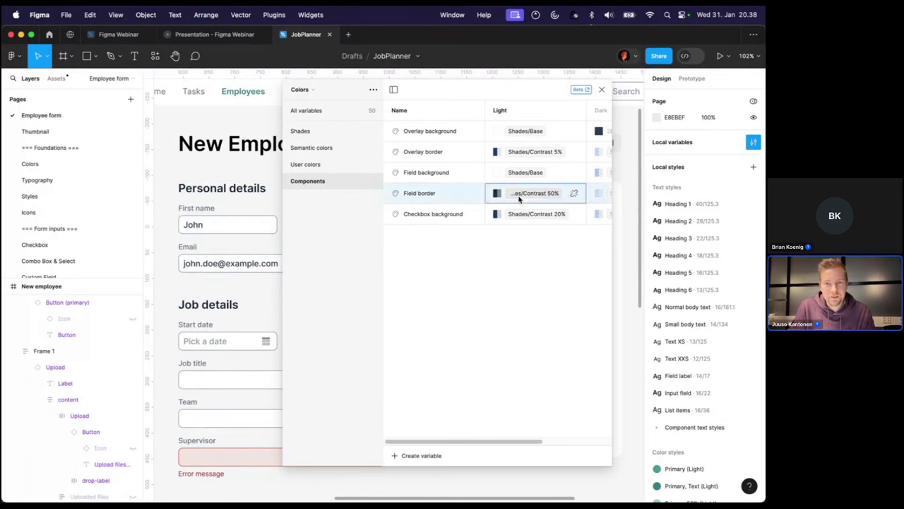
{"action": "left_click", "coordinate": [545, 323]}
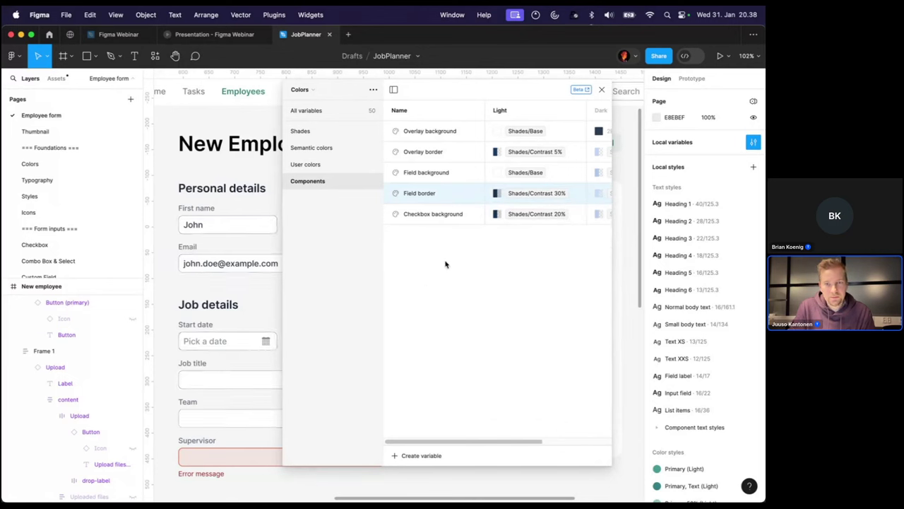
Point Checkbox background to Shades/Base instead of Contrast 20%
{"action": "scroll", "coordinate": [231, 333], "scroll_direction": "right", "scroll_amount": 3}
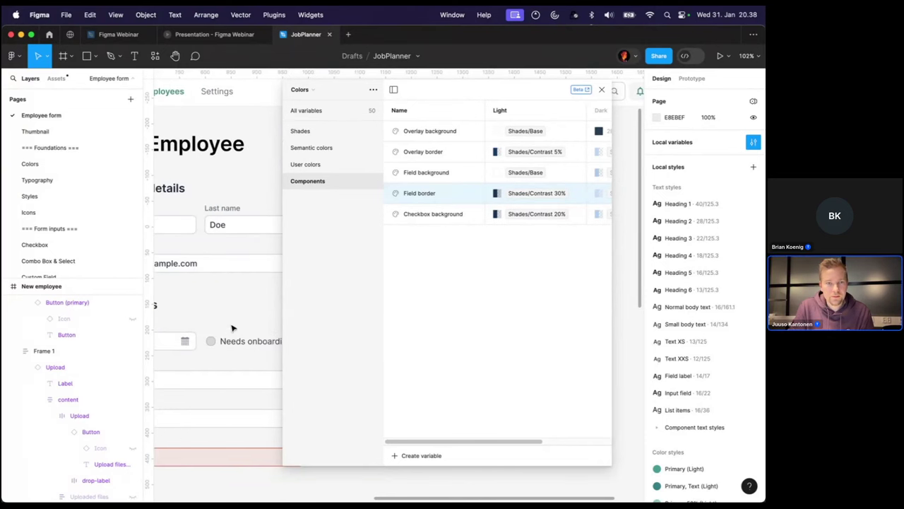
{"action": "scroll", "coordinate": [233, 327], "scroll_direction": "up", "scroll_amount": 5}
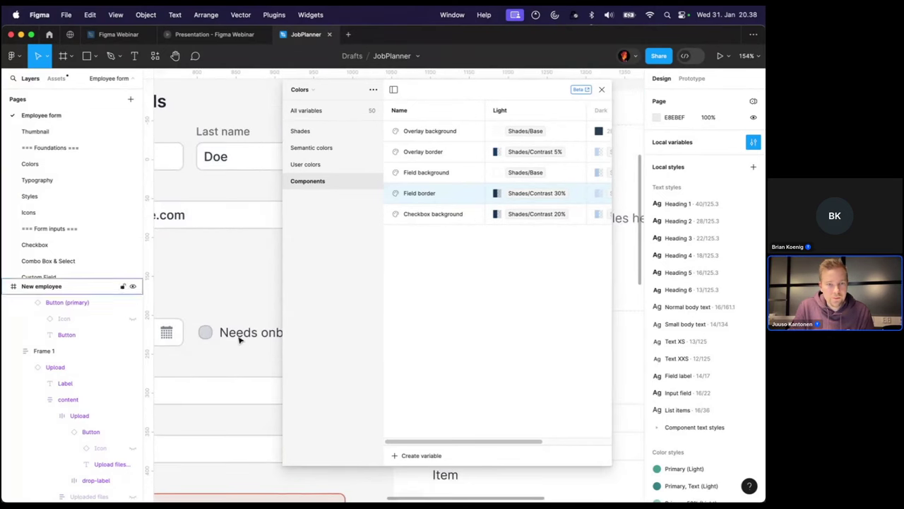
{"action": "left_click", "coordinate": [520, 214]}
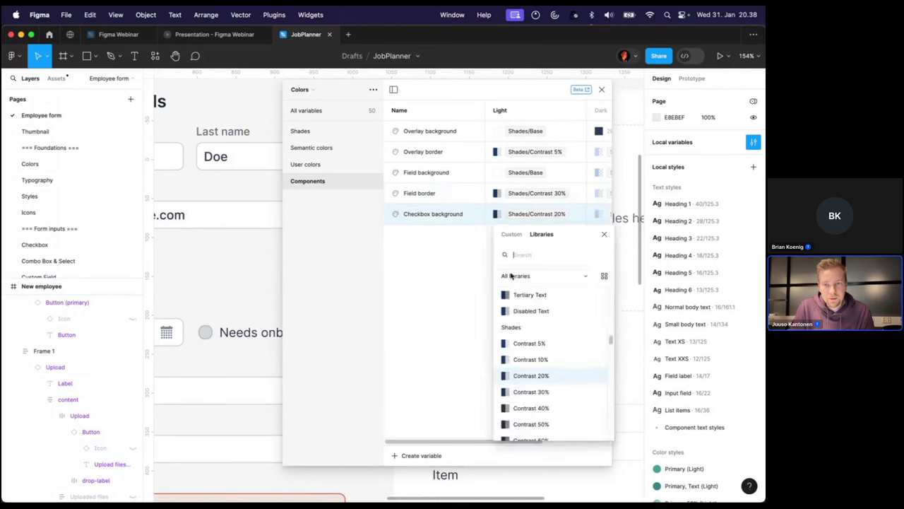
{"action": "type", "text": "base"}
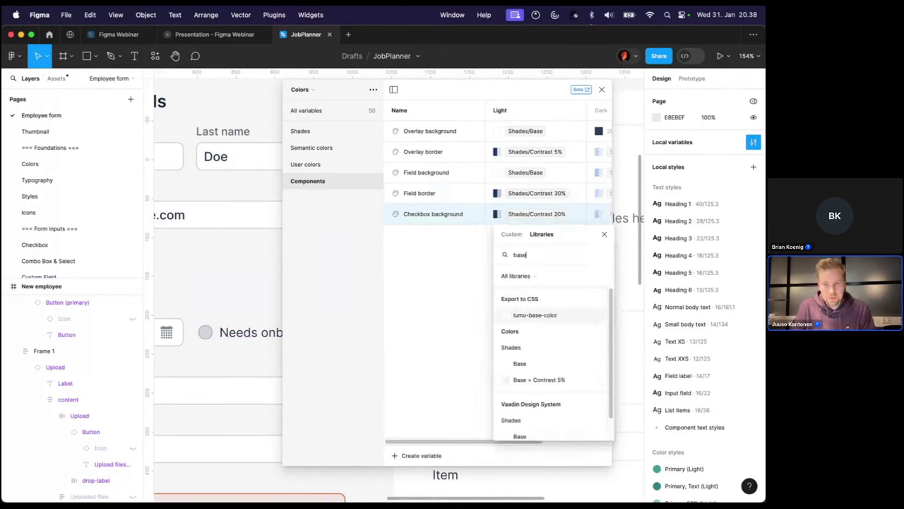
{"action": "left_click", "coordinate": [523, 363]}
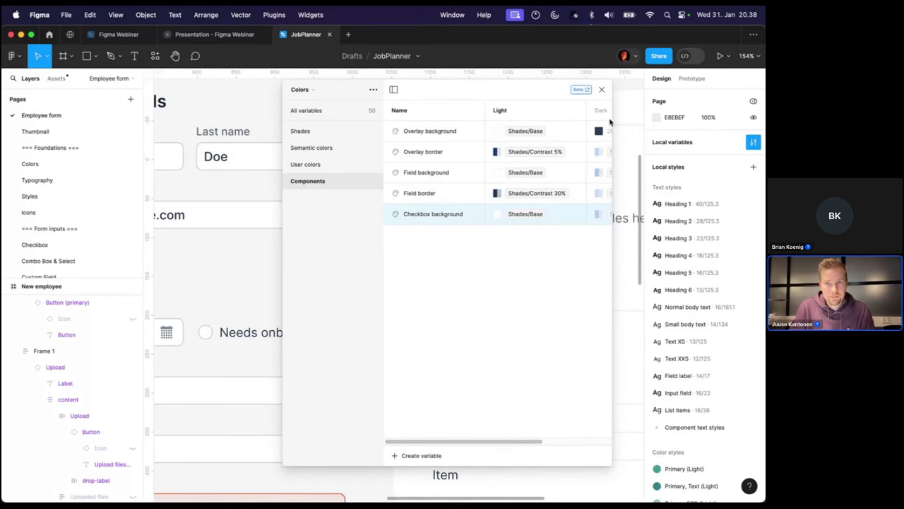
Close the variables window and set the Needs onboarding checkbox state to Checked
{"action": "left_click", "coordinate": [601, 91]}
{"action": "scroll", "coordinate": [212, 327], "scroll_direction": "up", "scroll_amount": 3}
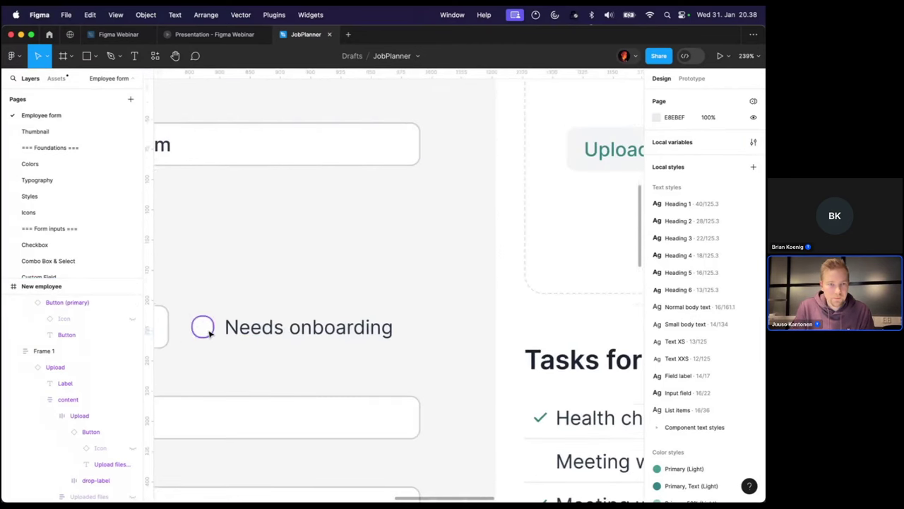
{"action": "left_click", "coordinate": [202, 325]}
{"action": "left_click", "coordinate": [72, 382]}
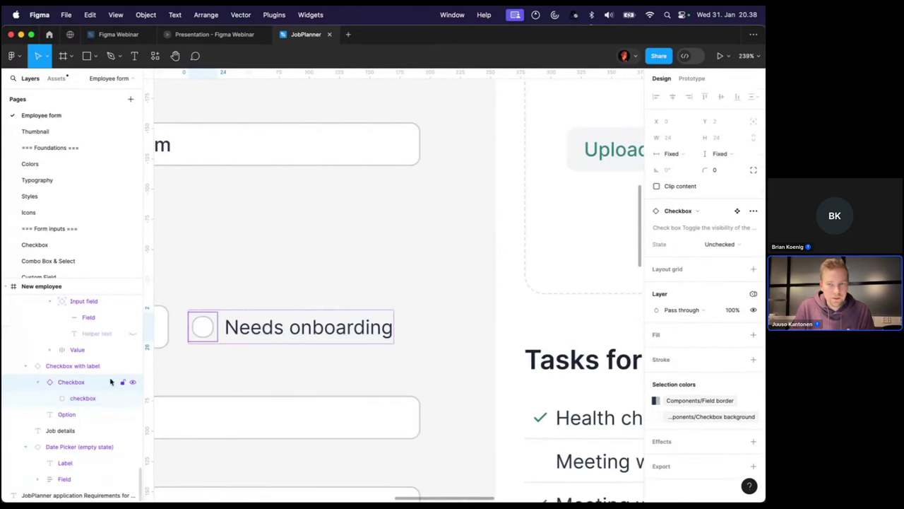
{"action": "left_click", "coordinate": [718, 245]}
{"action": "left_click", "coordinate": [700, 257]}
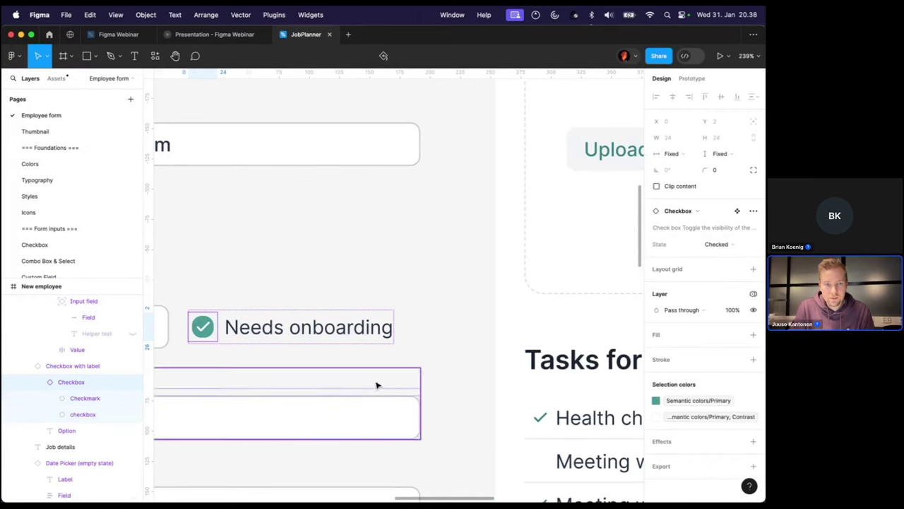
{"action": "left_click", "coordinate": [410, 363]}
Bind the checkbox box's corner radius to the Border radius M variable
{"action": "scroll", "coordinate": [407, 357], "scroll_direction": "up", "scroll_amount": 5}
{"action": "left_click", "coordinate": [332, 325]}
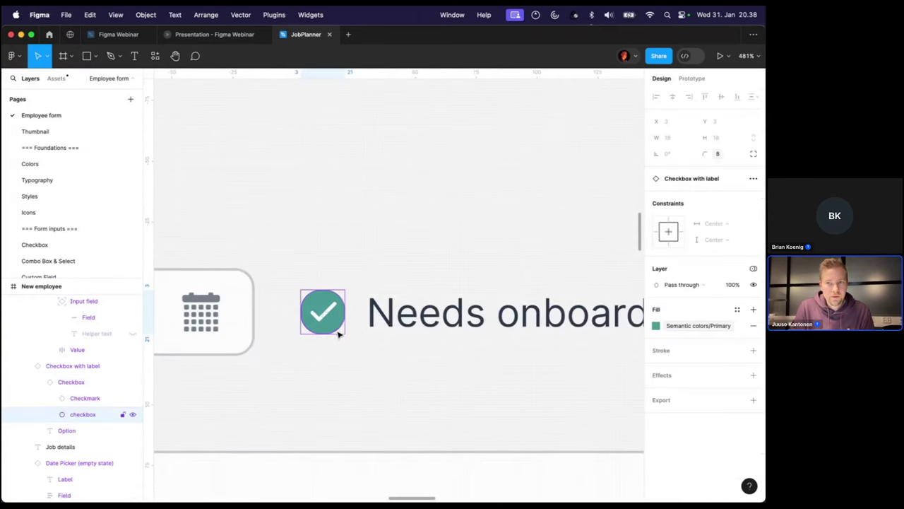
{"action": "left_click", "coordinate": [741, 155]}
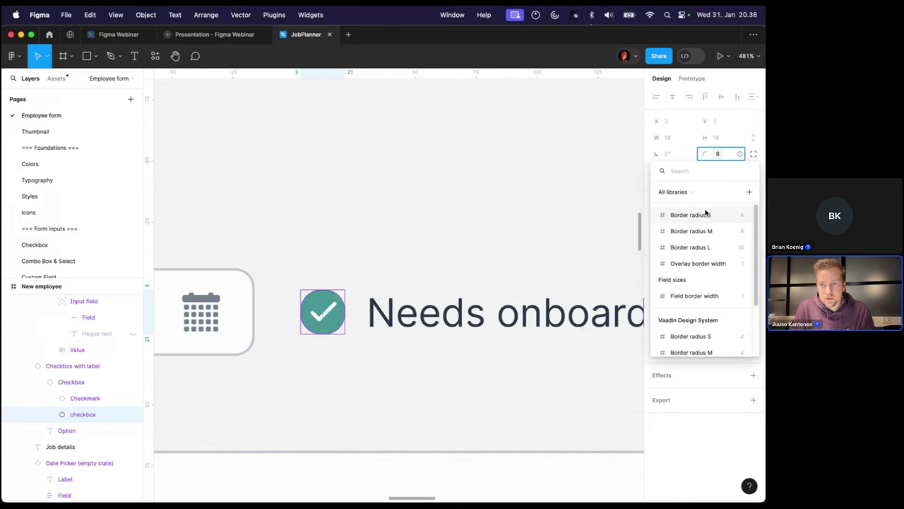
{"action": "left_click", "coordinate": [695, 230]}
{"action": "left_click", "coordinate": [401, 419]}
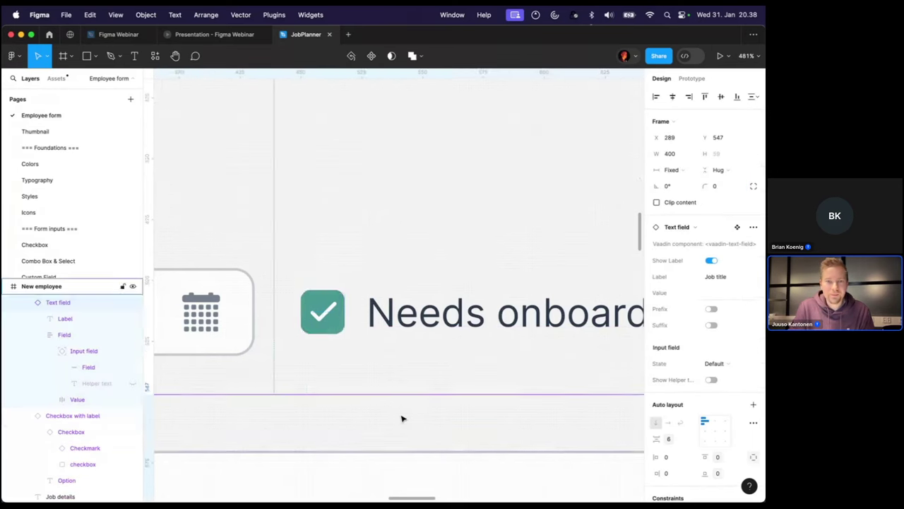
{"action": "scroll", "coordinate": [401, 419], "scroll_direction": "down", "scroll_amount": 10}
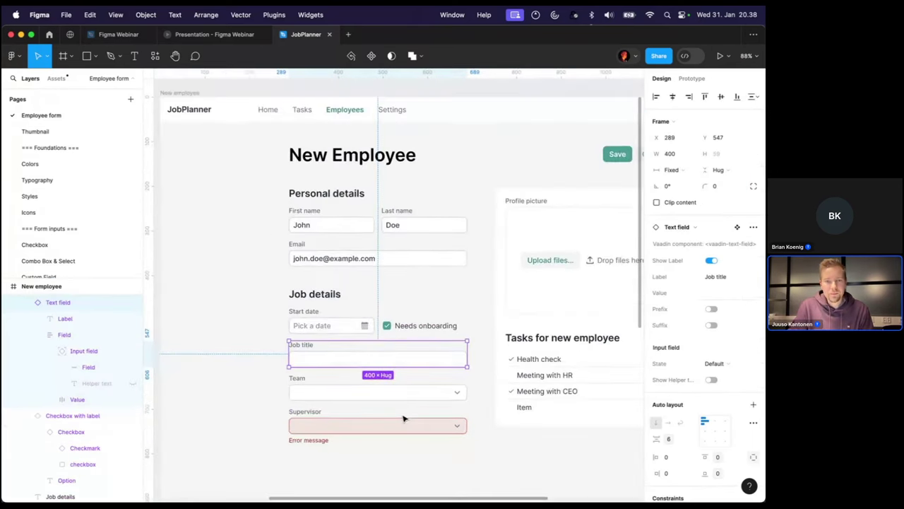
{"action": "scroll", "coordinate": [408, 436], "scroll_direction": "down", "scroll_amount": 2}
{"action": "left_click", "coordinate": [428, 470]}
Select the header's Cancel button and jump to its main Button component
{"action": "scroll", "coordinate": [427, 469], "scroll_direction": "down", "scroll_amount": 2}
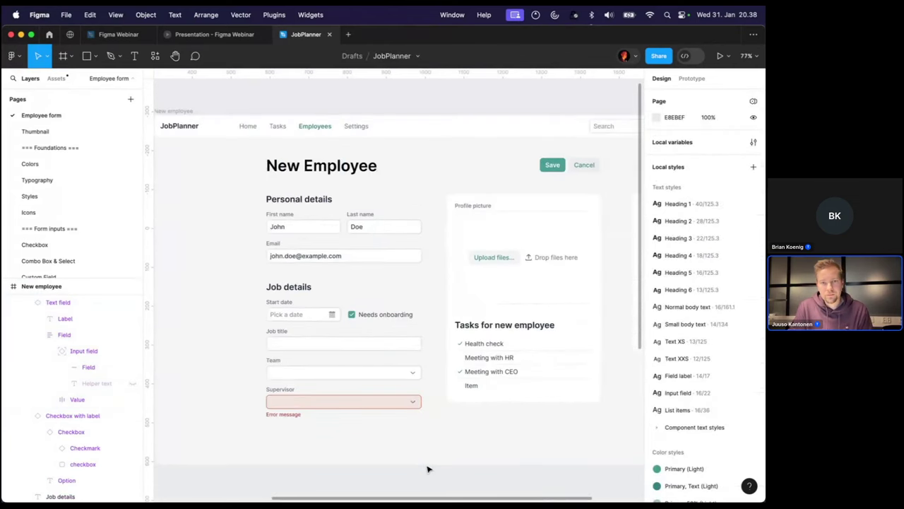
{"action": "scroll", "coordinate": [427, 469], "scroll_direction": "down", "scroll_amount": 2}
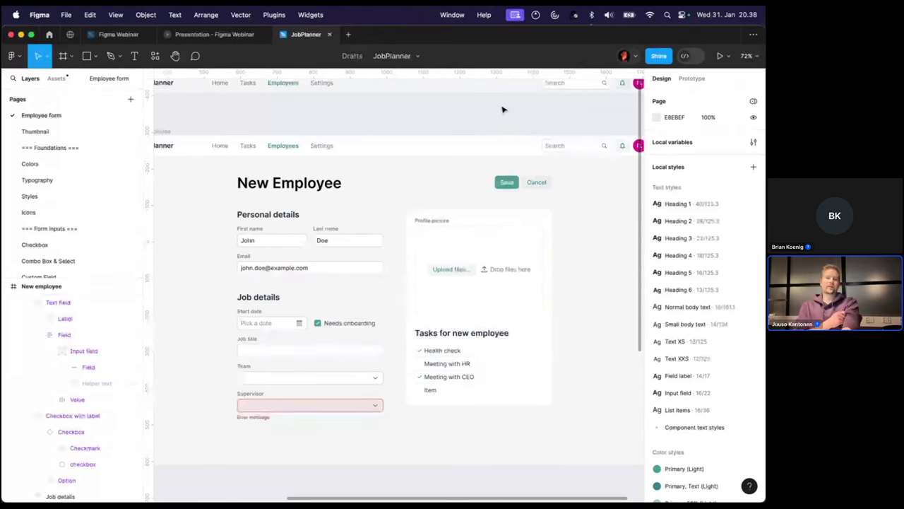
{"action": "scroll", "coordinate": [424, 133], "scroll_direction": "down", "scroll_amount": 1}
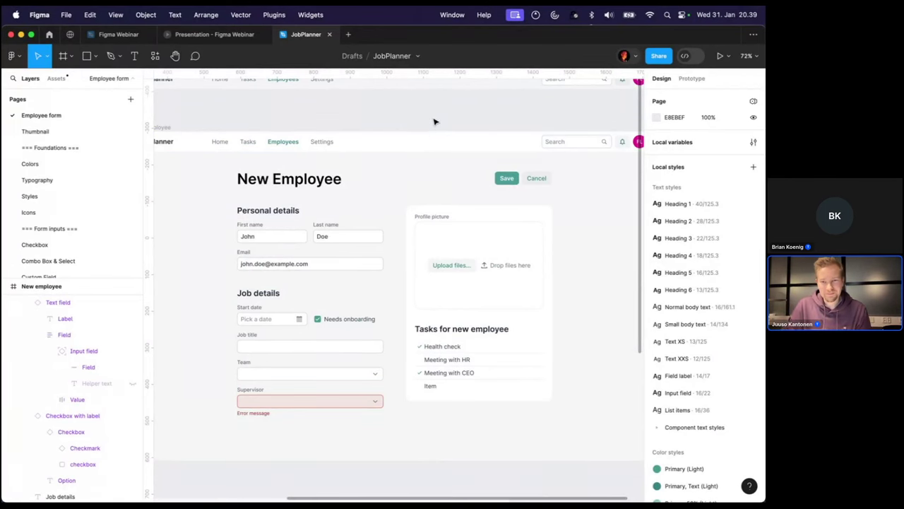
{"action": "scroll", "coordinate": [562, 156], "scroll_direction": "up", "scroll_amount": 3}
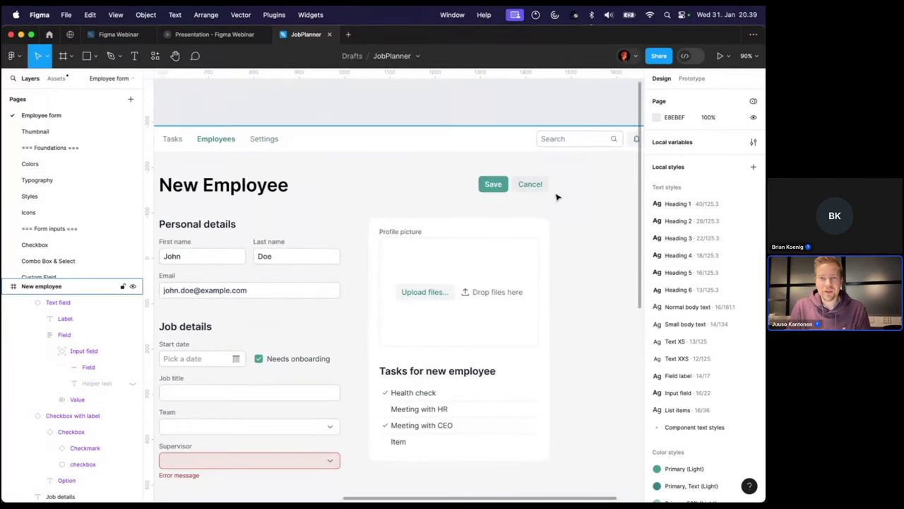
{"action": "scroll", "coordinate": [556, 198], "scroll_direction": "up", "scroll_amount": 3}
{"action": "left_click", "coordinate": [544, 182]}
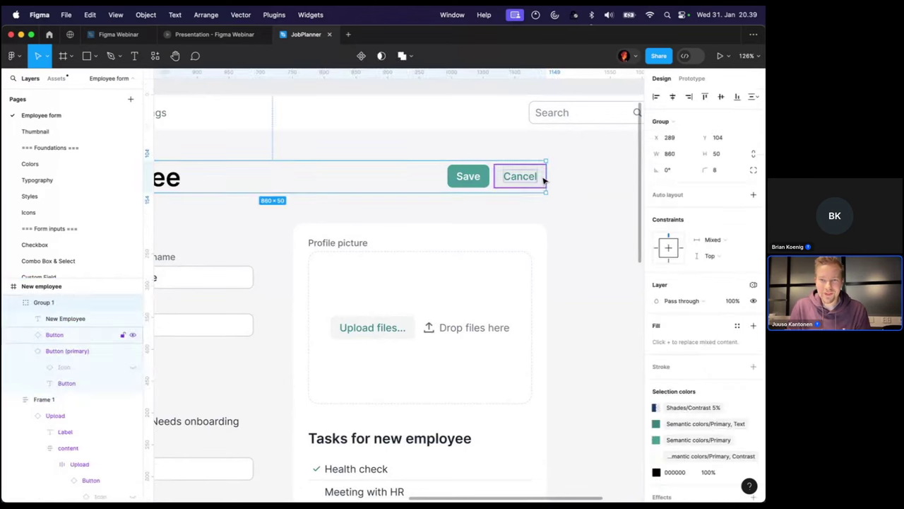
{"action": "double_click", "coordinate": [543, 180]}
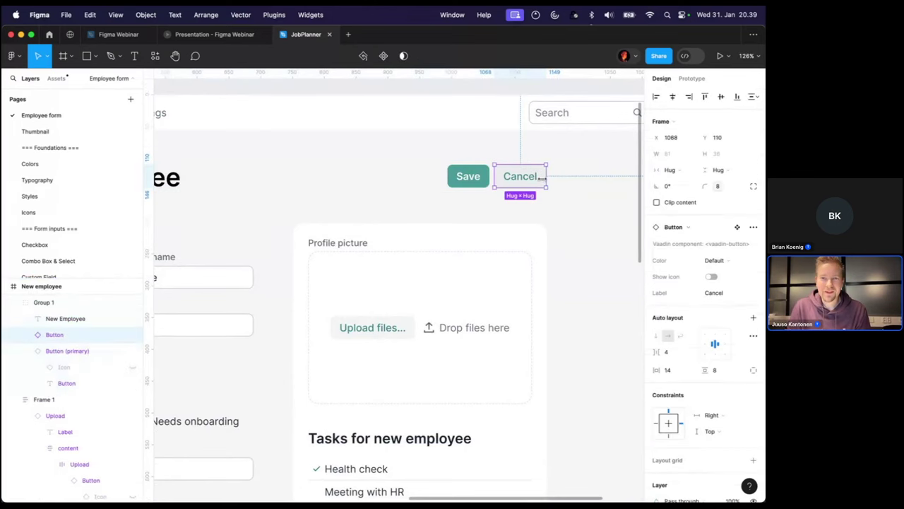
{"action": "left_click", "coordinate": [576, 220]}
{"action": "scroll", "coordinate": [566, 226], "scroll_direction": "down", "scroll_amount": 2}
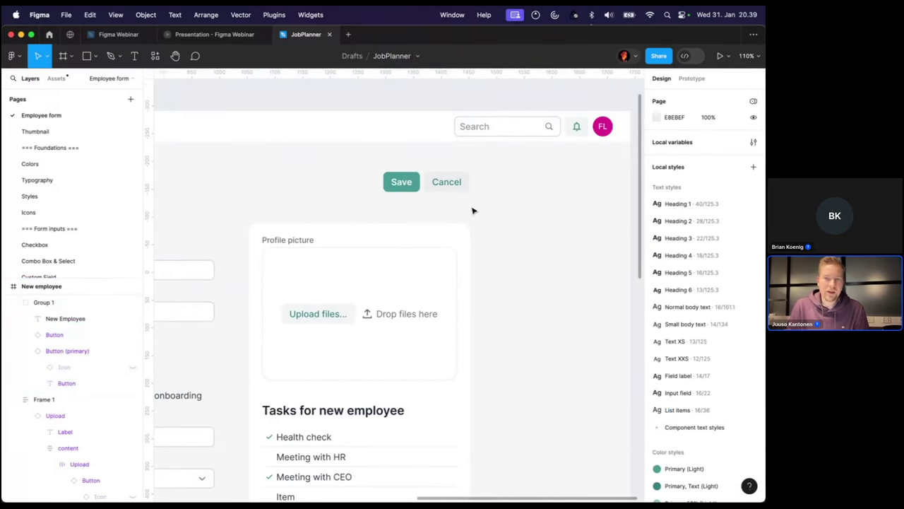
{"action": "scroll", "coordinate": [459, 198], "scroll_direction": "up", "scroll_amount": 2}
{"action": "double_click", "coordinate": [467, 185]}
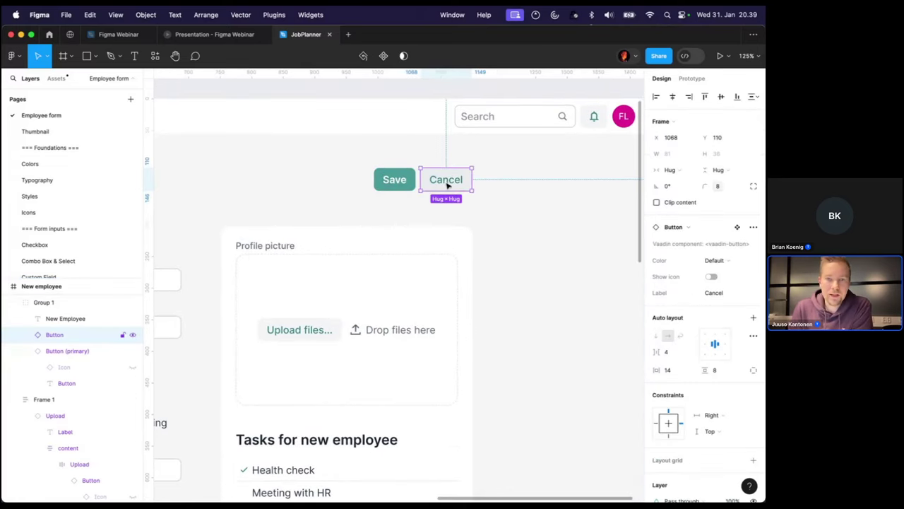
{"action": "left_click", "coordinate": [737, 229]}
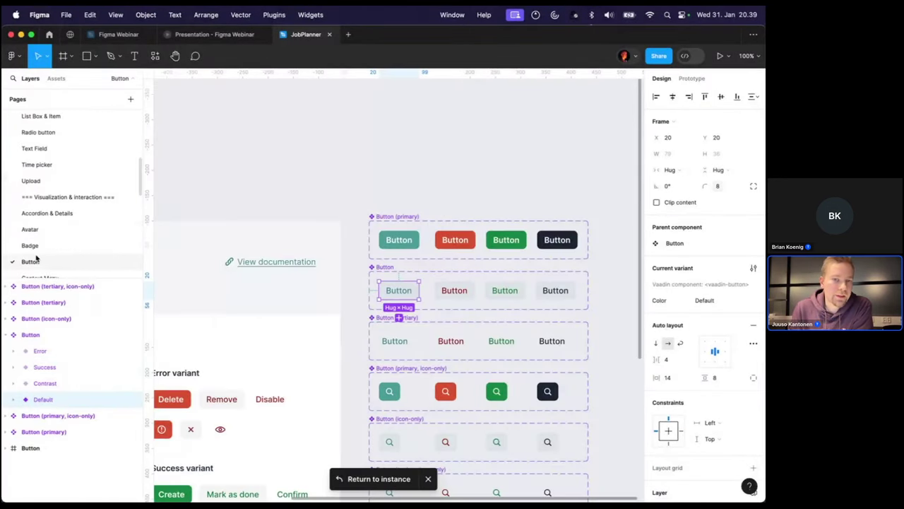
Select the four icon-only and four secondary Button variants together
{"action": "scroll", "coordinate": [521, 141], "scroll_direction": "down", "scroll_amount": 5}
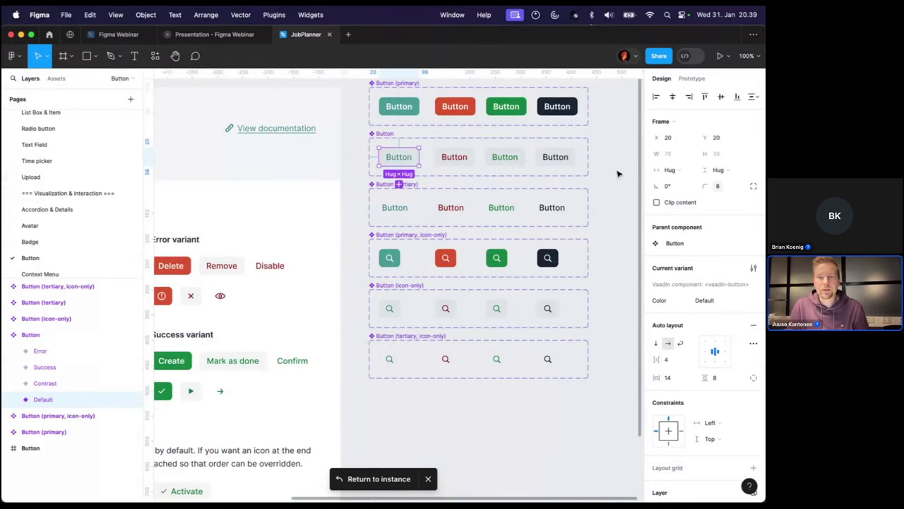
{"action": "left_click", "coordinate": [618, 173]}
{"action": "scroll", "coordinate": [417, 141], "scroll_direction": "up", "scroll_amount": 5}
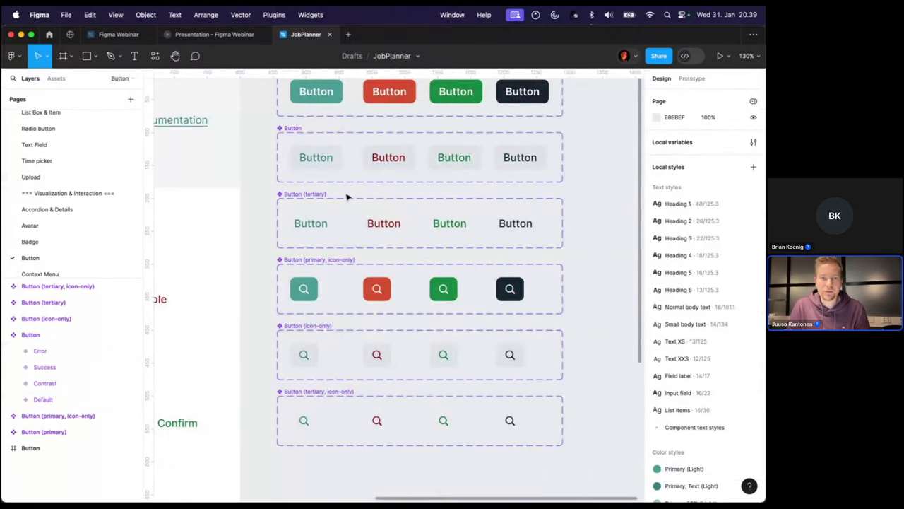
{"action": "scroll", "coordinate": [347, 197], "scroll_direction": "up", "scroll_amount": 1}
{"action": "left_click", "coordinate": [315, 394]}
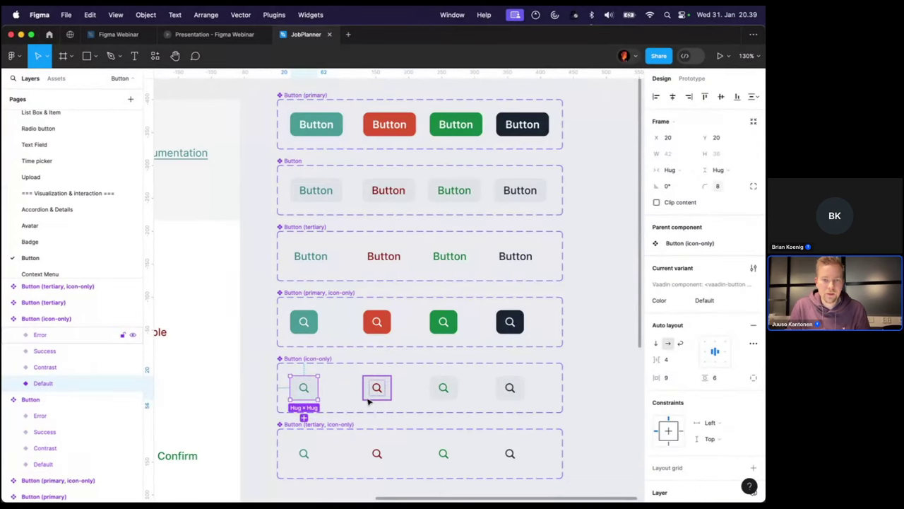
{"action": "left_click", "coordinate": [369, 397], "text": "shift"}
{"action": "left_click", "coordinate": [432, 399], "text": "shift"}
{"action": "left_click", "coordinate": [499, 397], "text": "shift"}
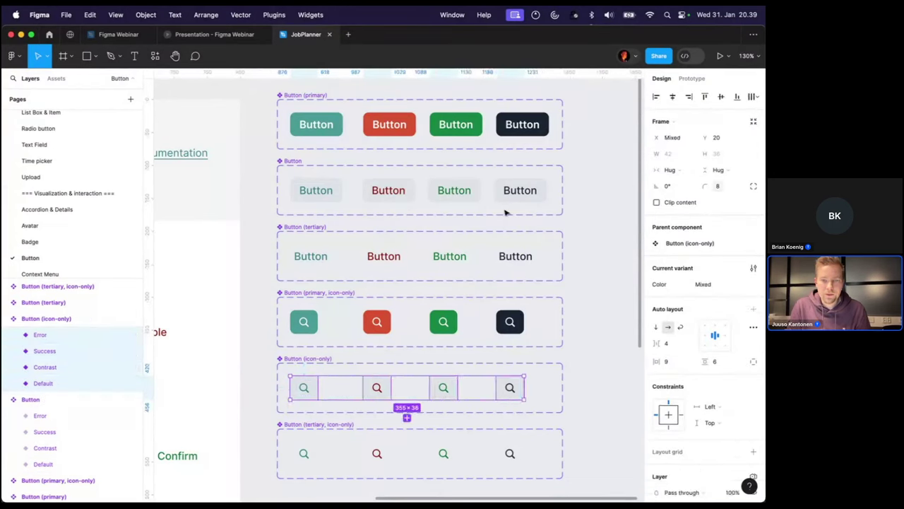
{"action": "left_click", "coordinate": [502, 195], "text": "shift"}
{"action": "left_click", "coordinate": [470, 196], "text": "shift"}
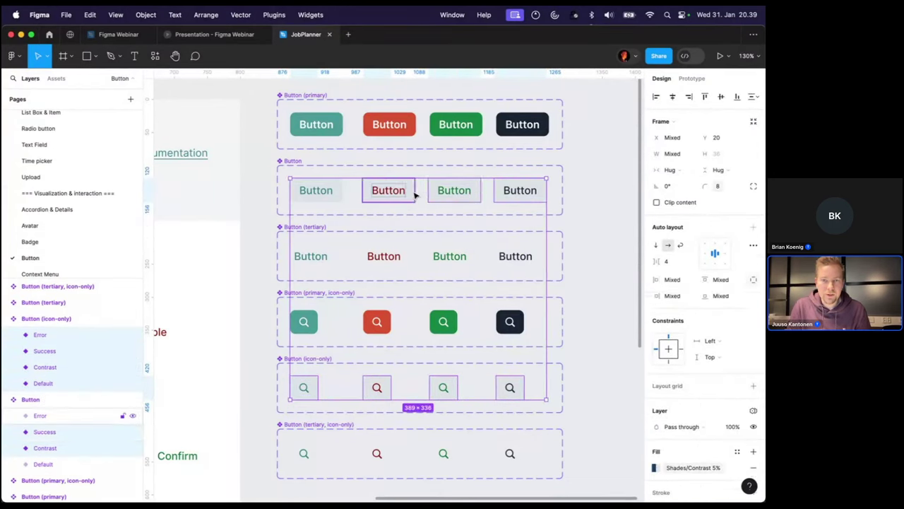
{"action": "left_click", "coordinate": [371, 197], "text": "shift"}
{"action": "left_click", "coordinate": [338, 196], "text": "shift"}
{"action": "scroll", "coordinate": [722, 382], "scroll_direction": "down", "scroll_amount": 4}
{"action": "scroll", "coordinate": [721, 350], "scroll_direction": "down", "scroll_amount": 1}
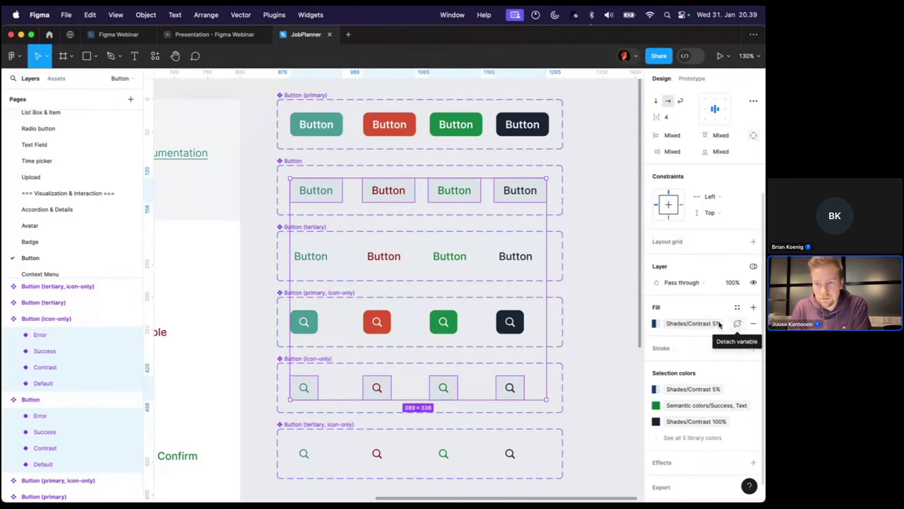
Give them a Base fill style and a Semantic colors/Primary 50% stroke
{"action": "left_click", "coordinate": [689, 323]}
{"action": "type", "text": "base"}
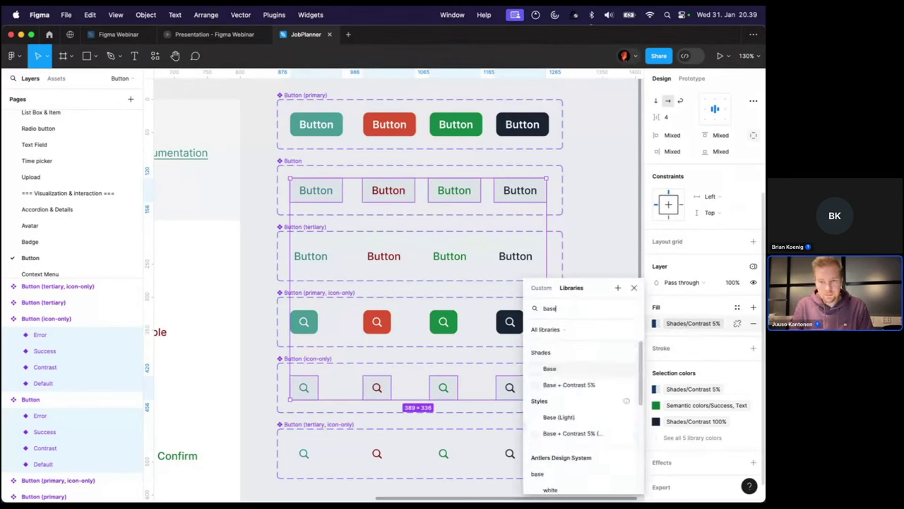
{"action": "key", "text": "Return"}
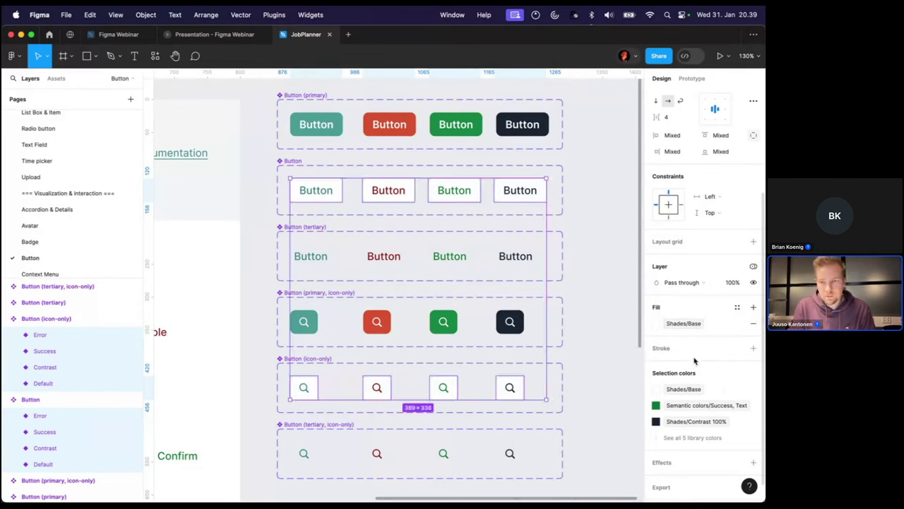
{"action": "left_click", "coordinate": [737, 349]}
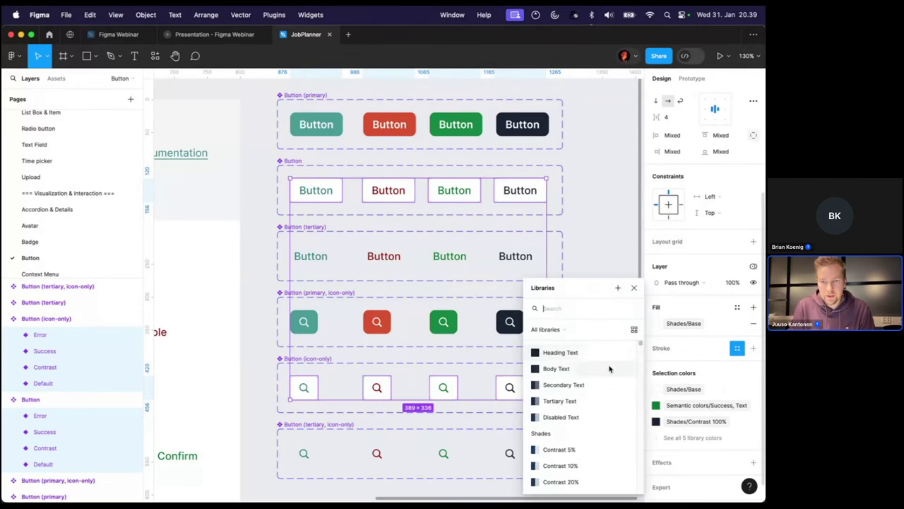
{"action": "scroll", "coordinate": [592, 374], "scroll_direction": "down", "scroll_amount": 8}
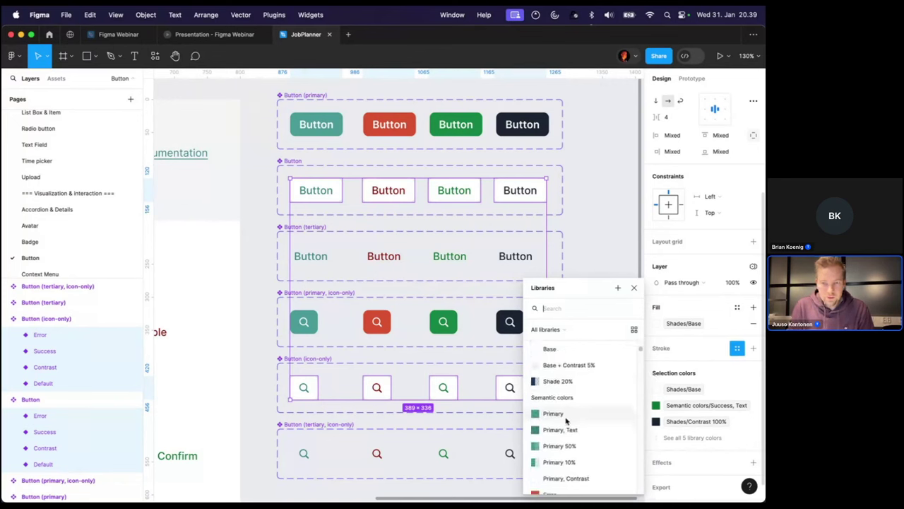
{"action": "left_click", "coordinate": [558, 446]}
{"action": "left_click", "coordinate": [591, 305]}
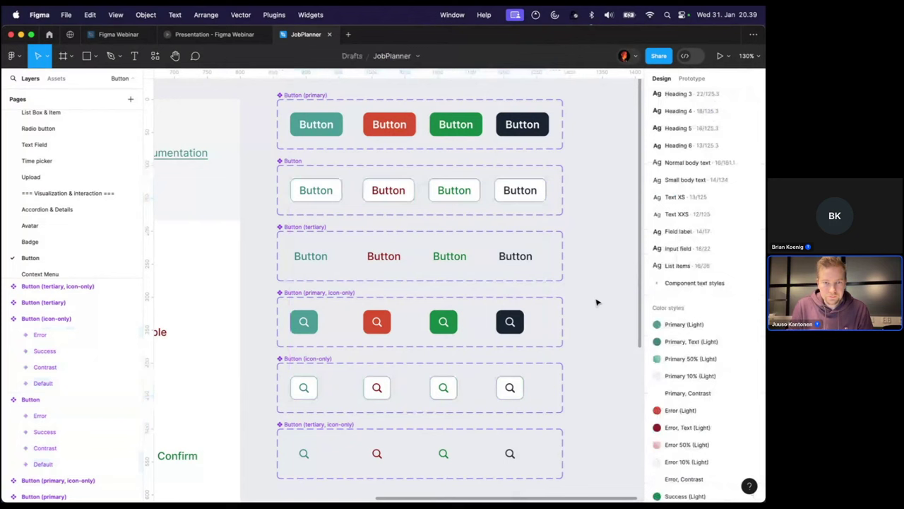
Give the red Error secondary and icon-only button variants an Error 50% stroke
{"action": "left_click", "coordinate": [391, 382]}
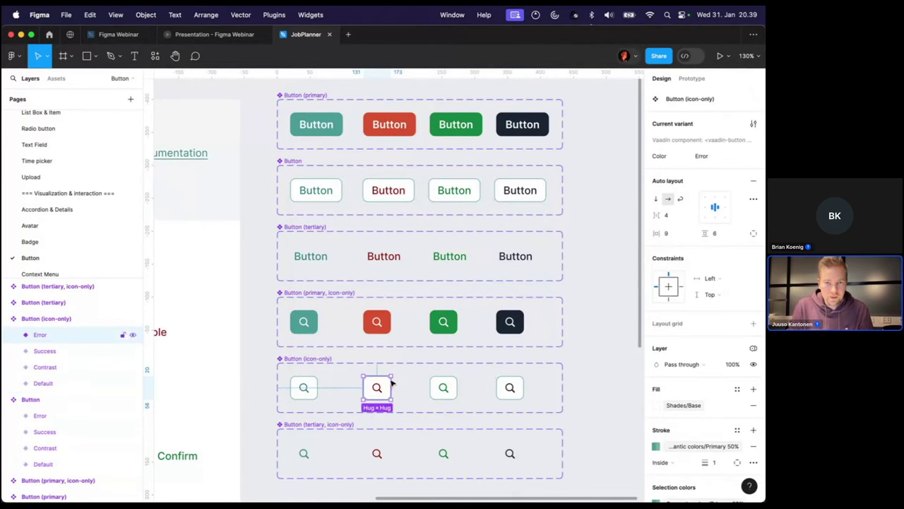
{"action": "left_click", "coordinate": [412, 202], "text": "shift"}
{"action": "left_click", "coordinate": [699, 364]}
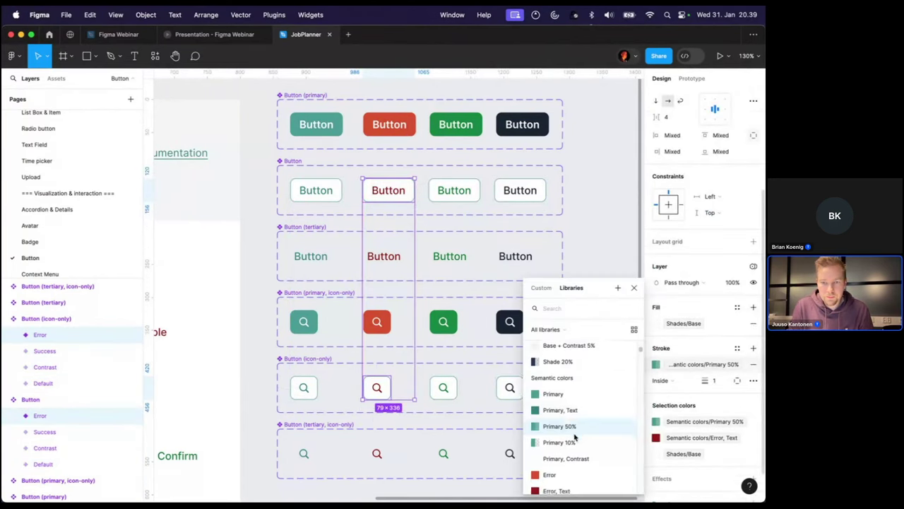
{"action": "scroll", "coordinate": [558, 414], "scroll_direction": "down", "scroll_amount": 3}
{"action": "left_click", "coordinate": [571, 403]}
{"action": "left_click", "coordinate": [612, 230]}
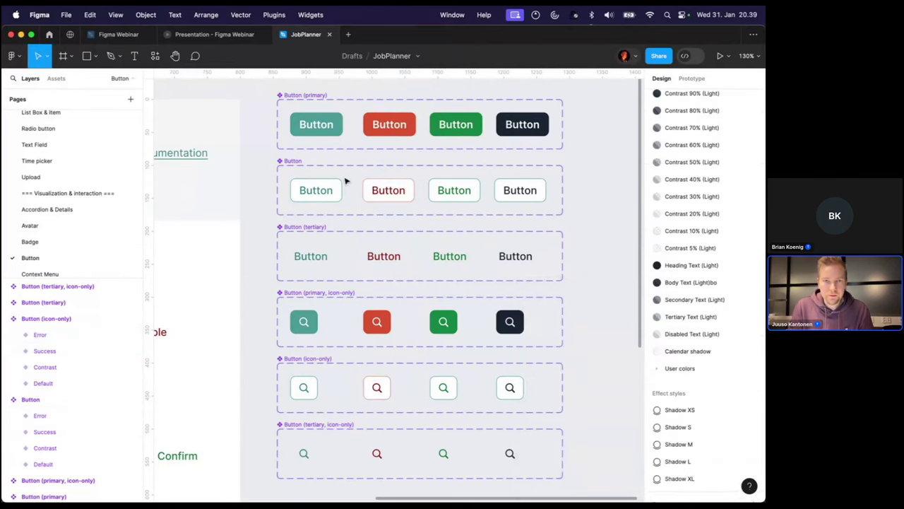
{"action": "scroll", "coordinate": [345, 181], "scroll_direction": "up", "scroll_amount": 5}
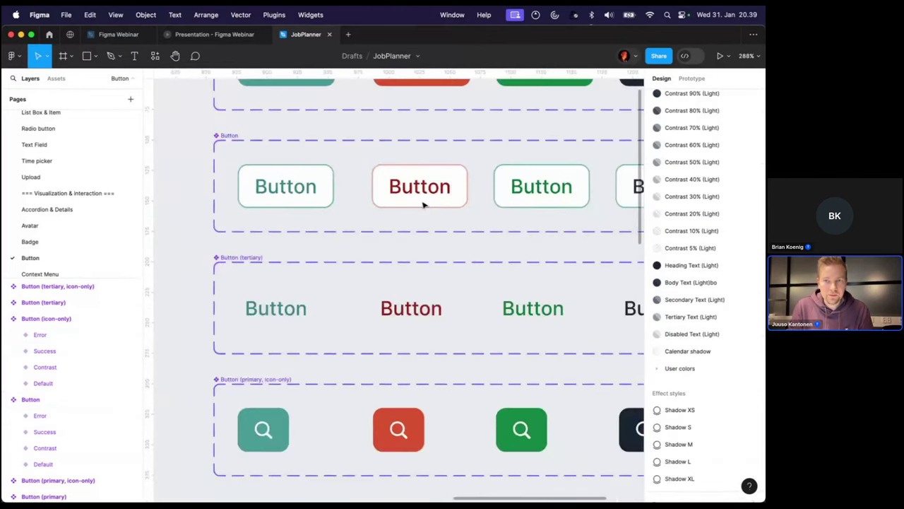
{"action": "scroll", "coordinate": [424, 204], "scroll_direction": "down", "scroll_amount": 5}
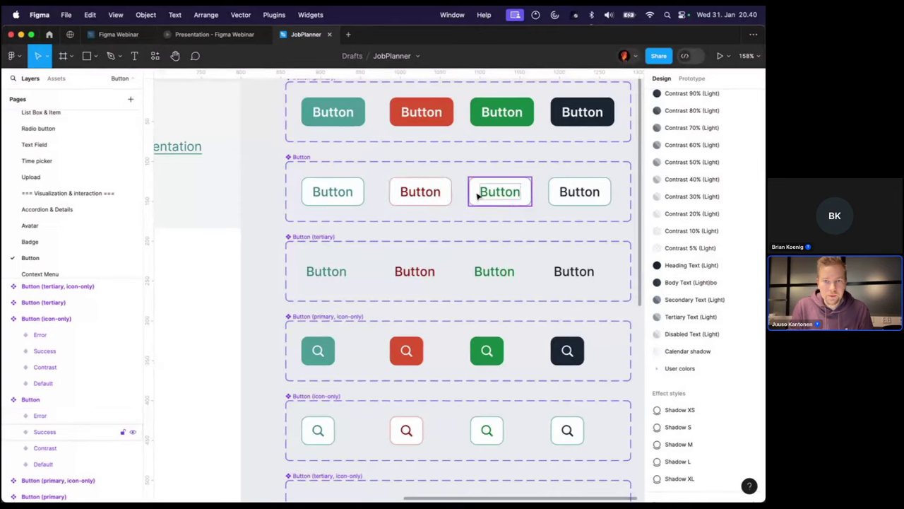
{"action": "scroll", "coordinate": [431, 289], "scroll_direction": "down", "scroll_amount": 1}
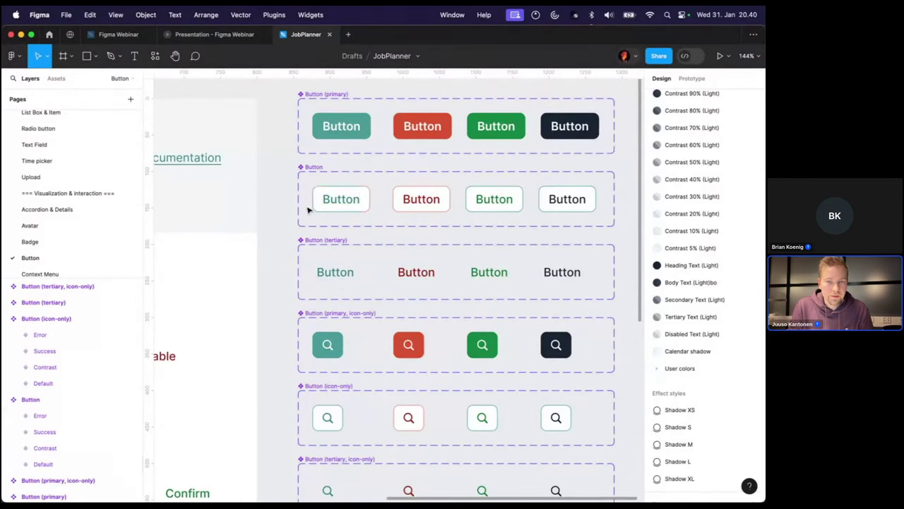
{"action": "scroll", "coordinate": [87, 149], "scroll_direction": "up", "scroll_amount": 8}
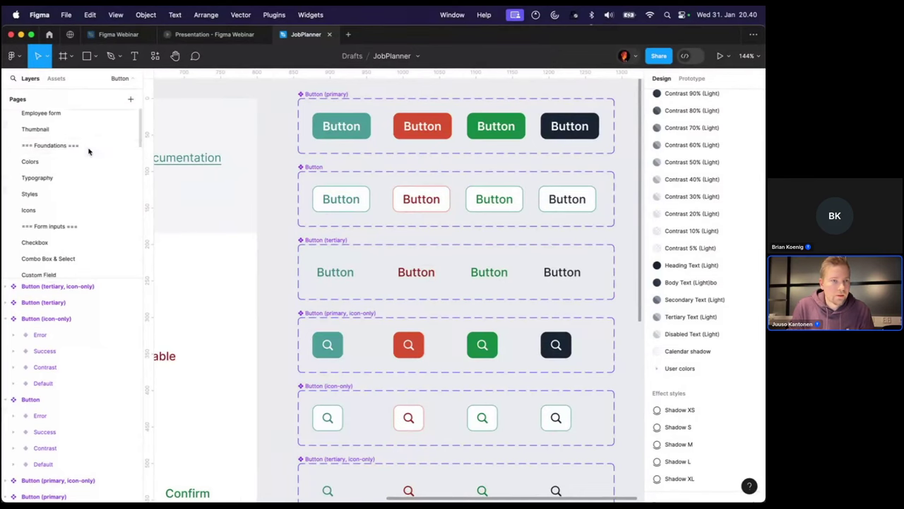
Return to the Employee form page and review the restyled Cancel button
{"action": "left_click", "coordinate": [62, 117]}
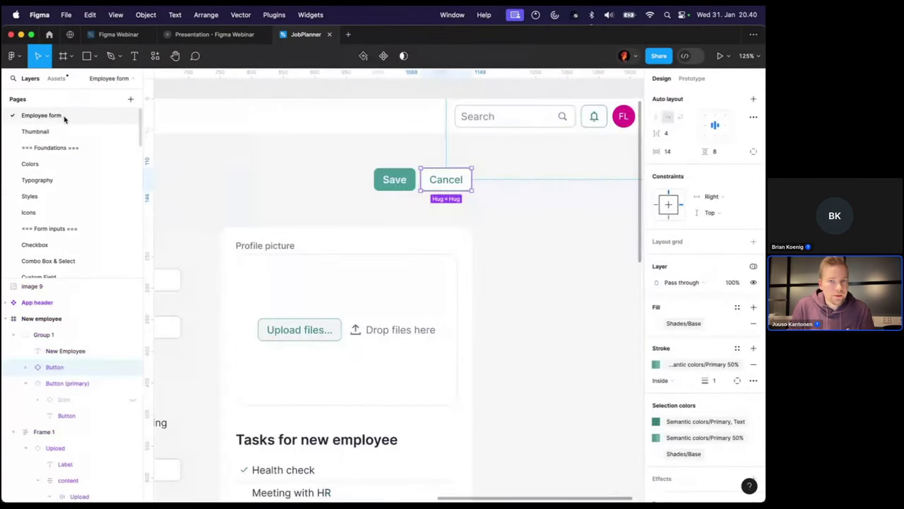
{"action": "scroll", "coordinate": [546, 232], "scroll_direction": "down", "scroll_amount": 3}
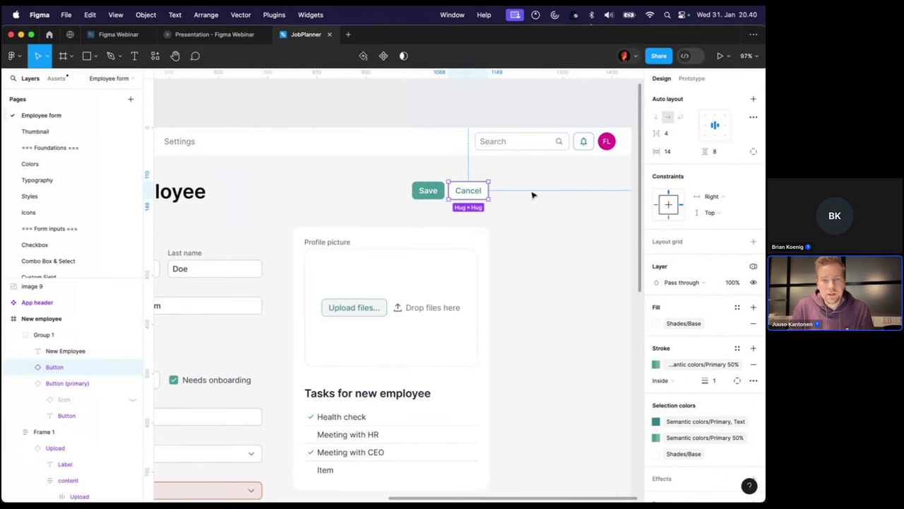
{"action": "left_click", "coordinate": [514, 109]}
{"action": "scroll", "coordinate": [565, 163], "scroll_direction": "up", "scroll_amount": 4}
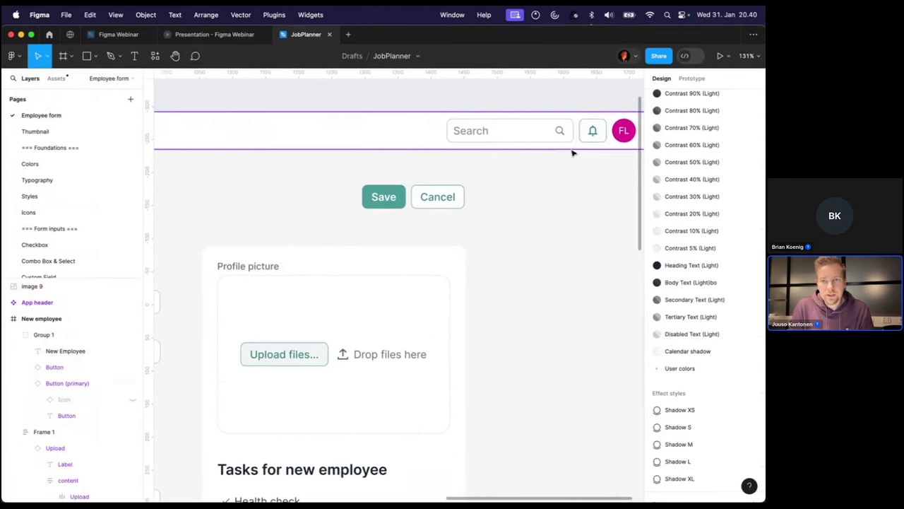
{"action": "left_click", "coordinate": [583, 138], "text": "super"}
{"action": "left_click", "coordinate": [459, 197]}
{"action": "scroll", "coordinate": [506, 289], "scroll_direction": "down", "scroll_amount": 1}
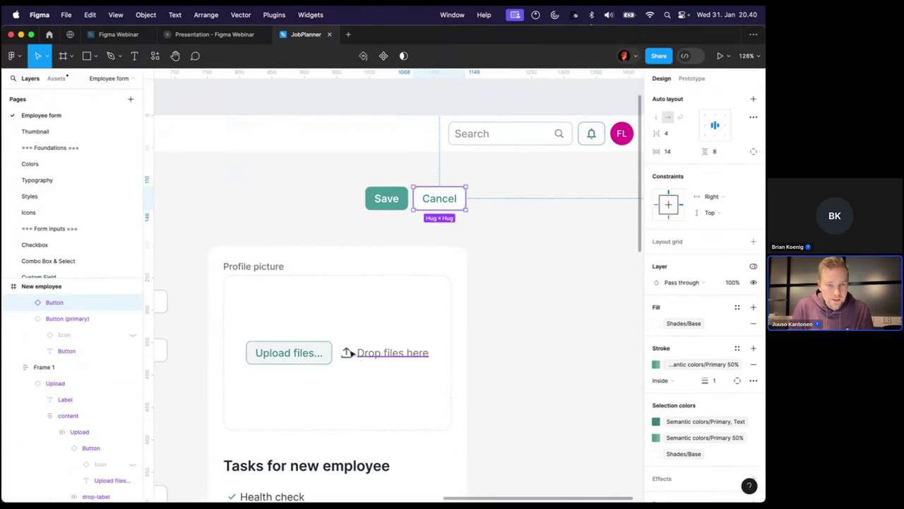
Apply the Base fill style to the Upload files button
{"action": "left_click", "coordinate": [329, 349], "text": "super"}
{"action": "scroll", "coordinate": [696, 304], "scroll_direction": "down", "scroll_amount": 2}
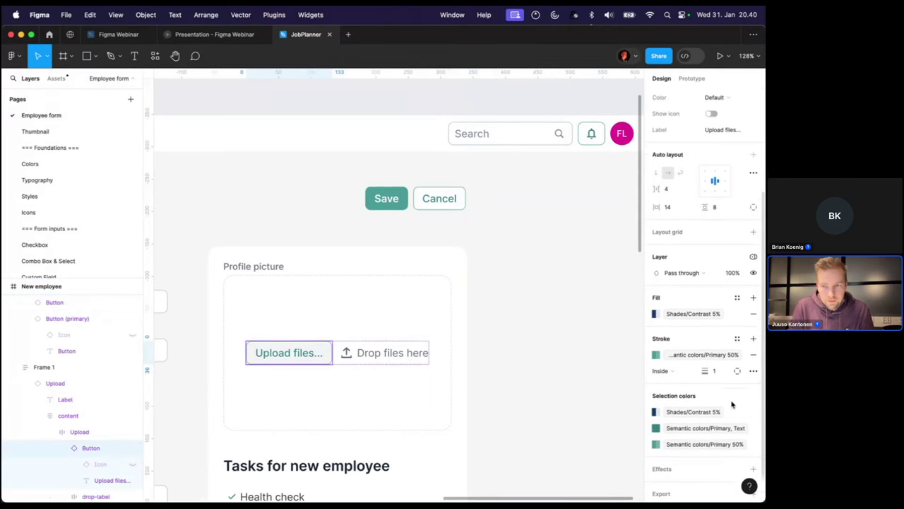
{"action": "left_click", "coordinate": [694, 302]}
{"action": "type", "text": "base"}
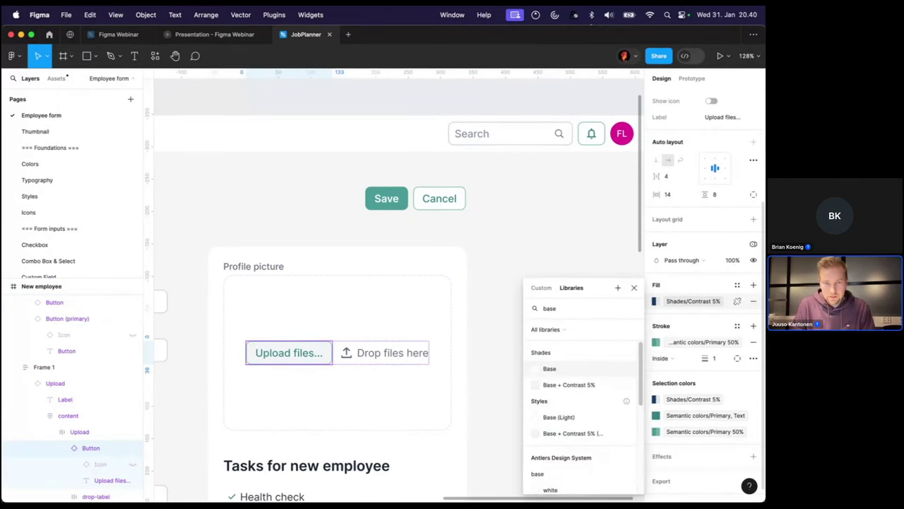
{"action": "left_click", "coordinate": [549, 368]}
Replace 'files' with 'image' in the upload label and delete 'files' from 'Drop files here'
{"action": "left_click", "coordinate": [381, 106]}
{"action": "scroll", "coordinate": [454, 316], "scroll_direction": "down", "scroll_amount": 3}
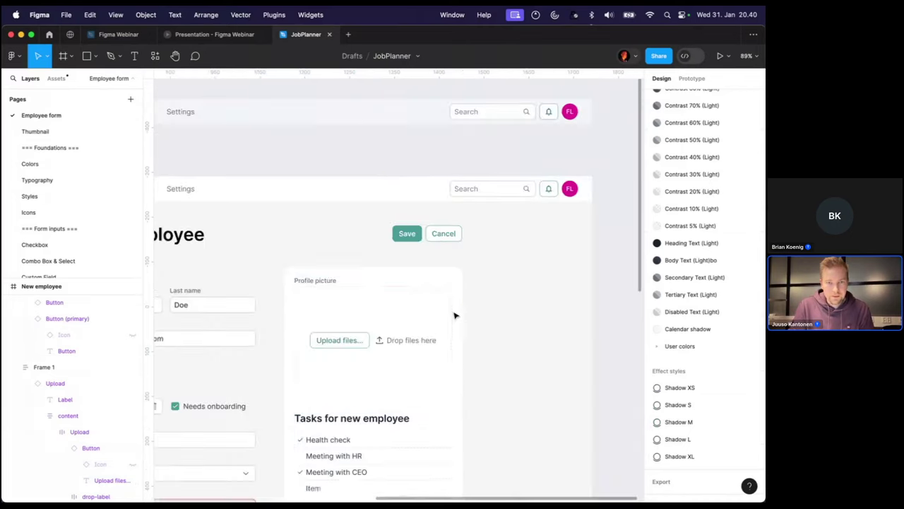
{"action": "scroll", "coordinate": [521, 349], "scroll_direction": "down", "scroll_amount": 1}
{"action": "scroll", "coordinate": [521, 364], "scroll_direction": "left", "scroll_amount": 2}
{"action": "scroll", "coordinate": [523, 364], "scroll_direction": "down", "scroll_amount": 3}
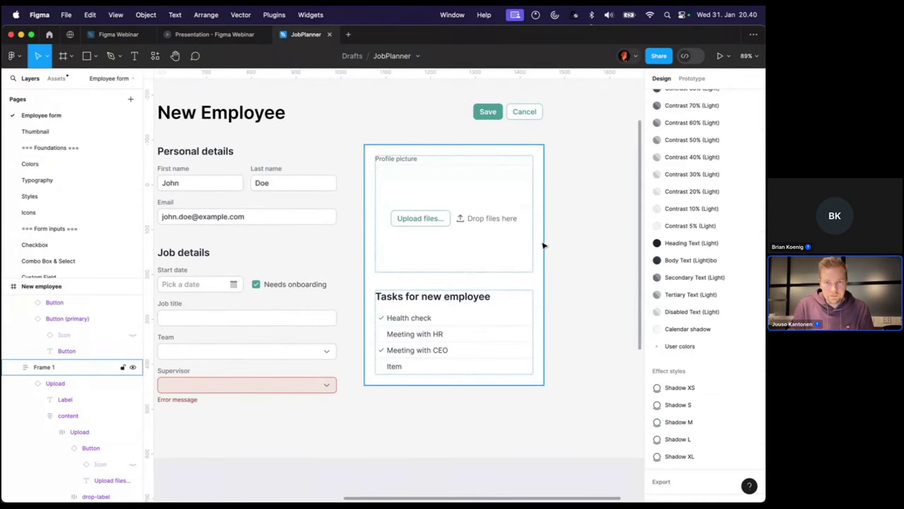
{"action": "scroll", "coordinate": [452, 216], "scroll_direction": "up", "scroll_amount": 3}
{"action": "double_click", "coordinate": [423, 220]}
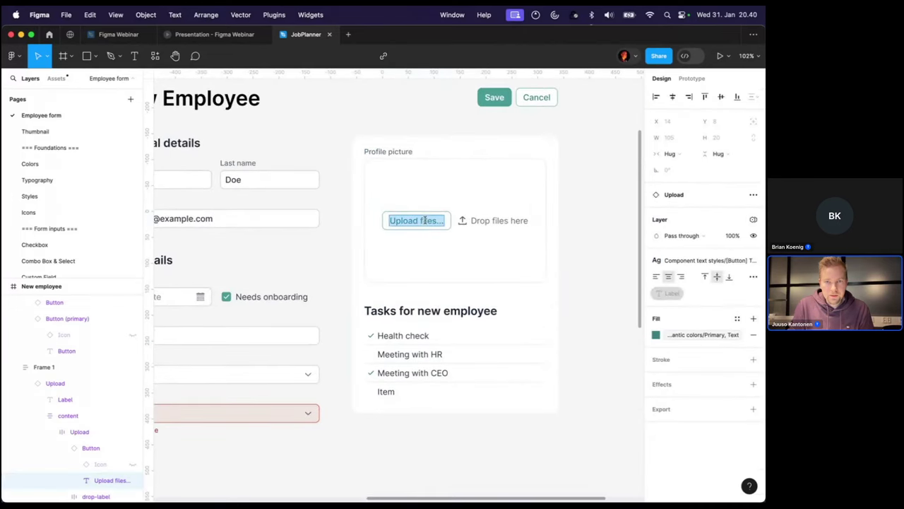
{"action": "type", "text": "image"}
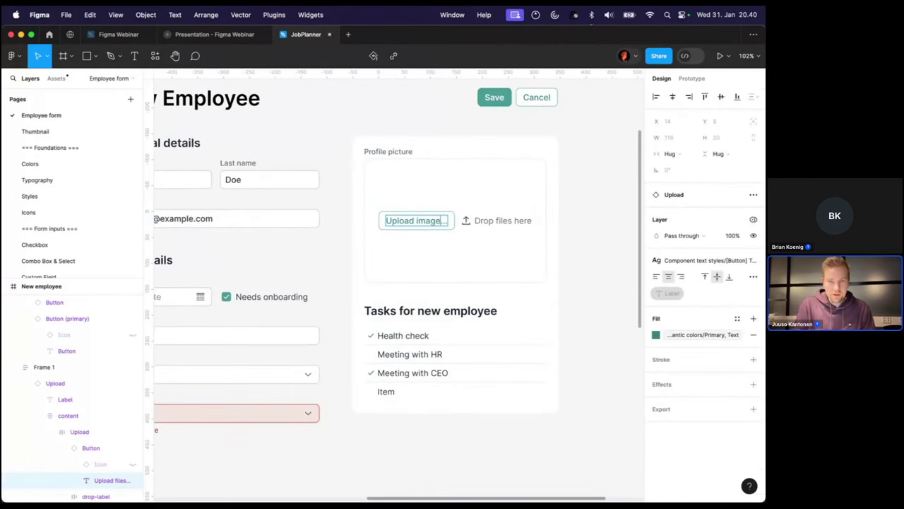
{"action": "double_click", "coordinate": [503, 220]}
{"action": "key", "text": "BackSpace"}
{"action": "key", "text": "BackSpace"}
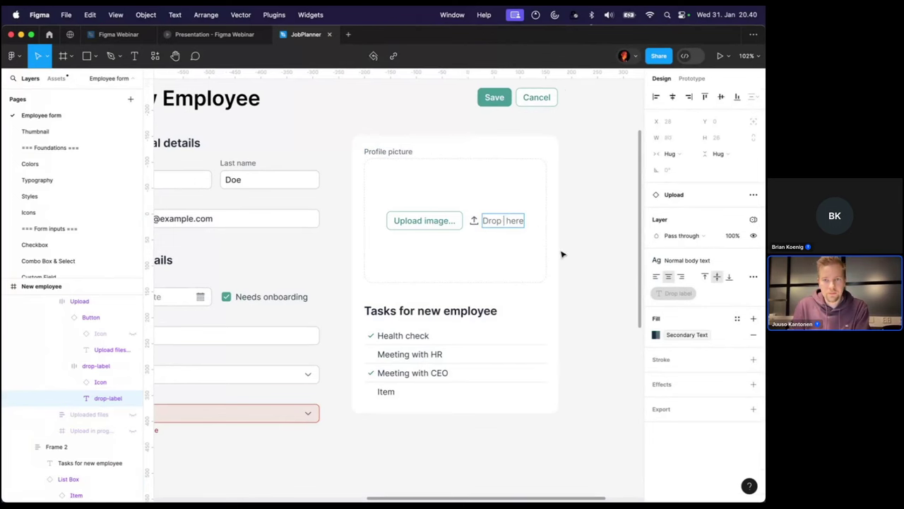
{"action": "left_click", "coordinate": [576, 240]}
{"action": "scroll", "coordinate": [578, 244], "scroll_direction": "down", "scroll_amount": 5}
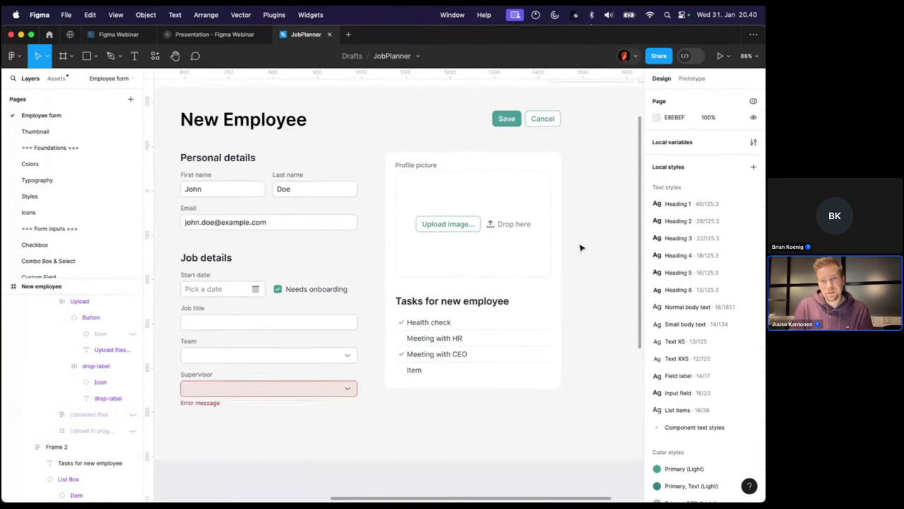
{"action": "scroll", "coordinate": [537, 101], "scroll_direction": "up", "scroll_amount": 3}
{"action": "left_click", "coordinate": [519, 147]}
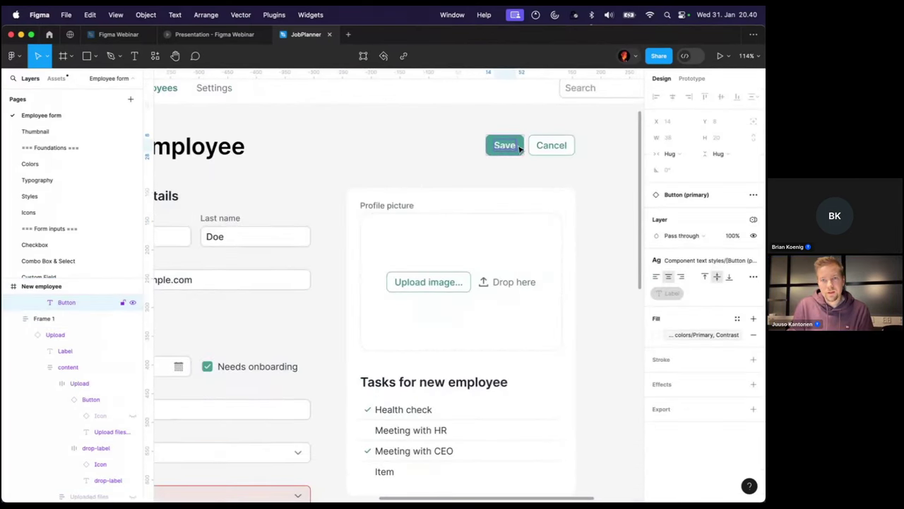
Give both the Save and Cancel buttons a fixed width of 140
{"action": "key", "text": "Escape"}
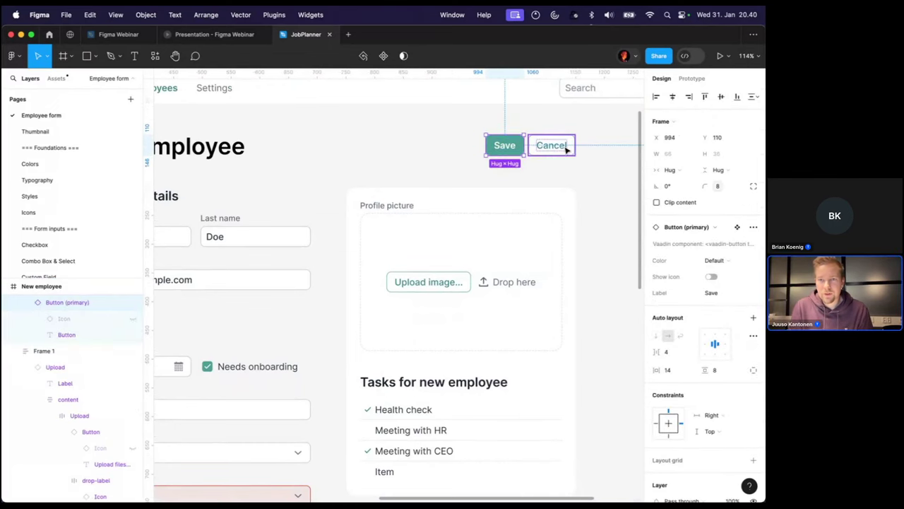
{"action": "left_click", "coordinate": [566, 150], "text": "shift"}
{"action": "left_click", "coordinate": [666, 170]}
{"action": "left_click", "coordinate": [683, 159]}
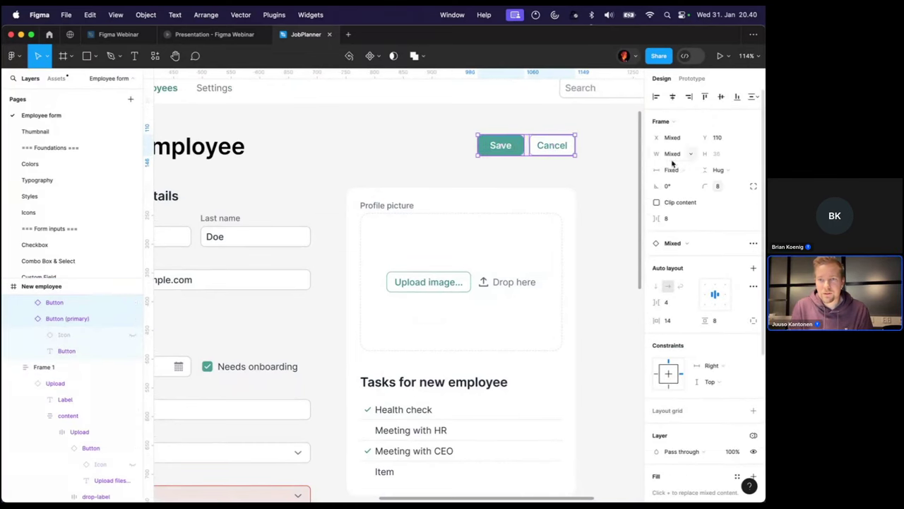
{"action": "left_click", "coordinate": [674, 157]}
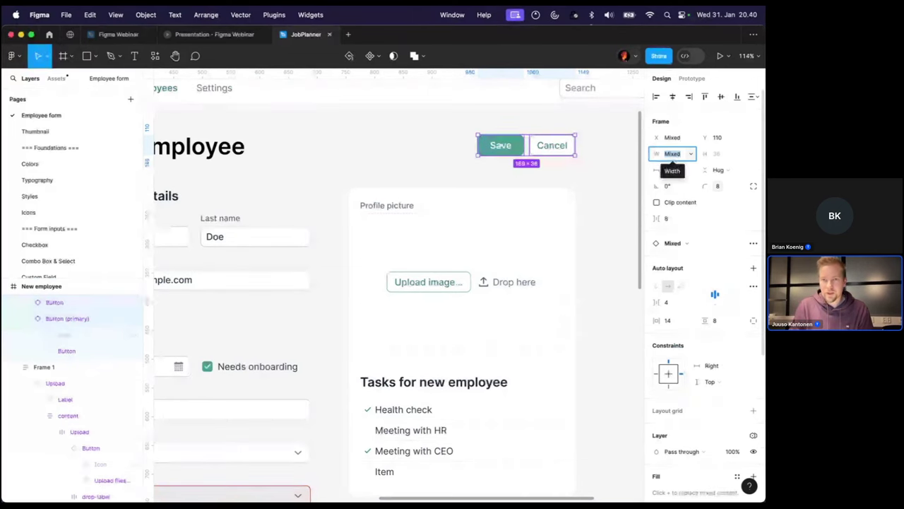
{"action": "type", "text": "200"}
{"action": "key", "text": "Return"}
{"action": "left_click", "coordinate": [671, 158]}
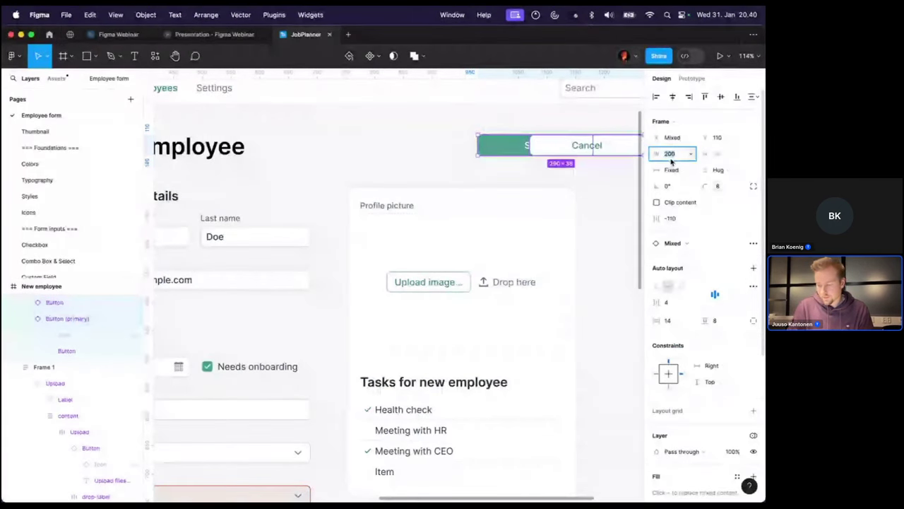
{"action": "type", "text": "140"}
{"action": "key", "text": "Return"}
Set 8 spacing between Save and Cancel and move the pair left into alignment
{"action": "scroll", "coordinate": [501, 127], "scroll_direction": "right", "scroll_amount": 3}
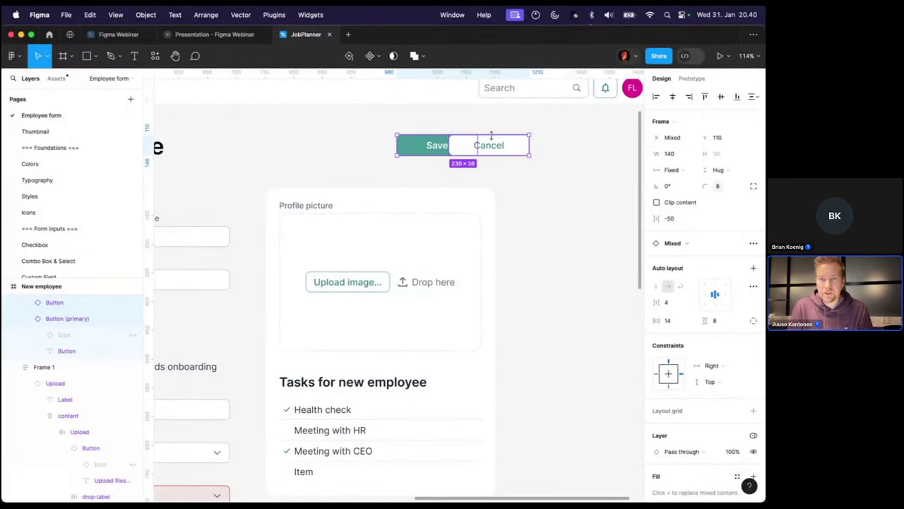
{"action": "type", "text": "8"}
{"action": "key", "text": "Return"}
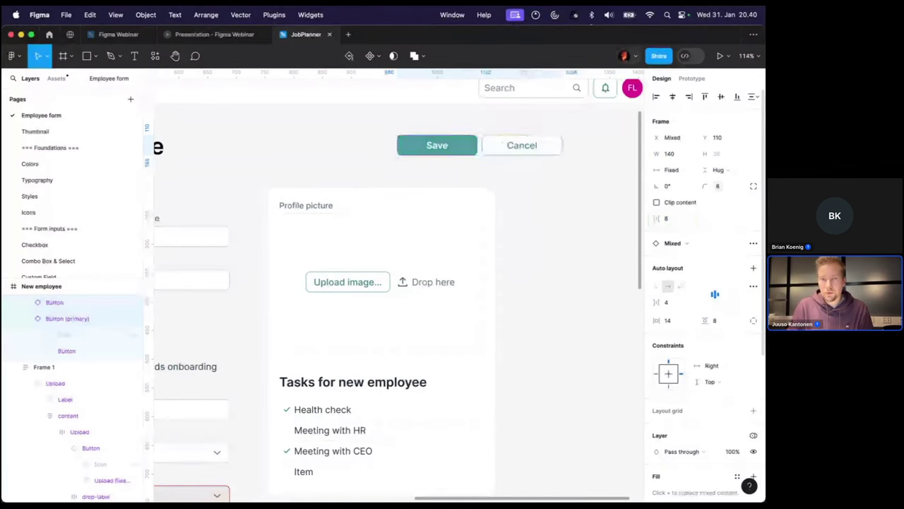
{"action": "left_click_drag", "start_coordinate": [551, 145], "coordinate": [487, 147]}
{"action": "scroll", "coordinate": [487, 148], "scroll_direction": "down", "scroll_amount": 2}
{"action": "scroll", "coordinate": [521, 170], "scroll_direction": "down", "scroll_amount": 2}
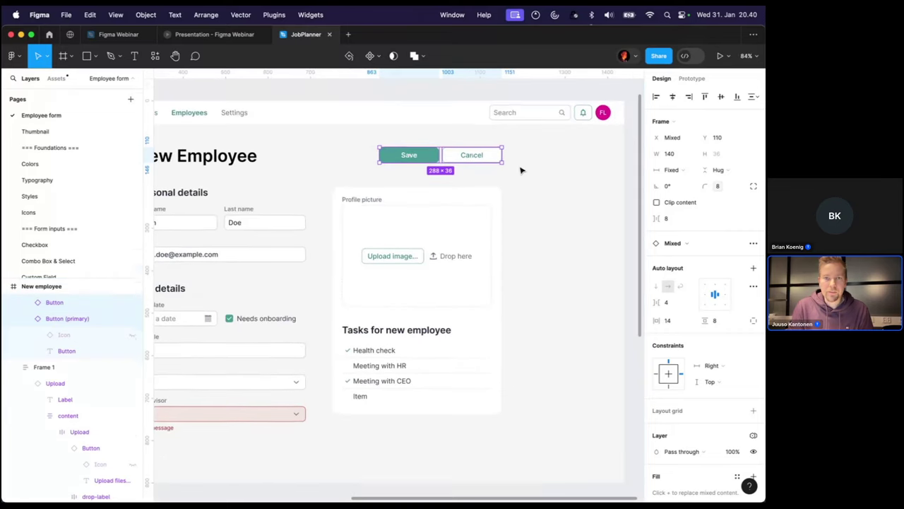
{"action": "left_click", "coordinate": [506, 115]}
{"action": "scroll", "coordinate": [506, 115], "scroll_direction": "up", "scroll_amount": 1}
{"action": "scroll", "coordinate": [506, 115], "scroll_direction": "left", "scroll_amount": 2}
{"action": "scroll", "coordinate": [506, 116], "scroll_direction": "down", "scroll_amount": 2}
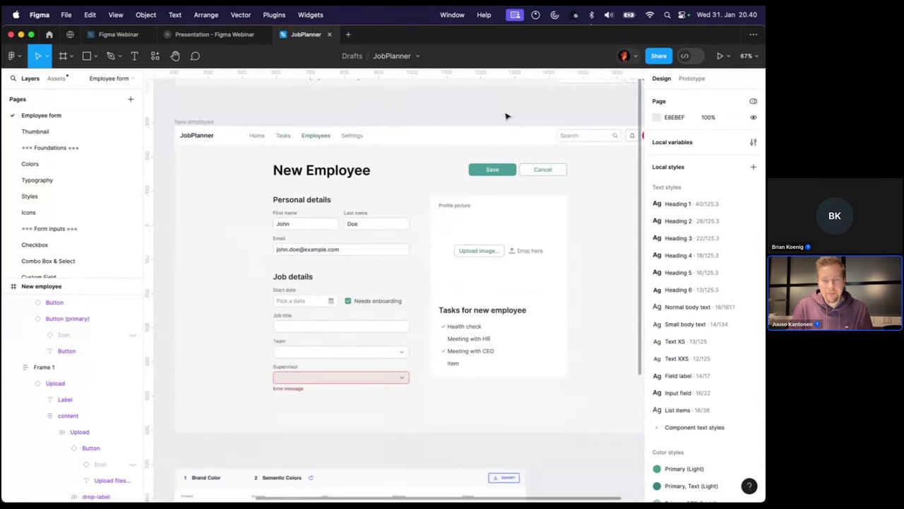
{"action": "scroll", "coordinate": [506, 116], "scroll_direction": "right", "scroll_amount": 2}
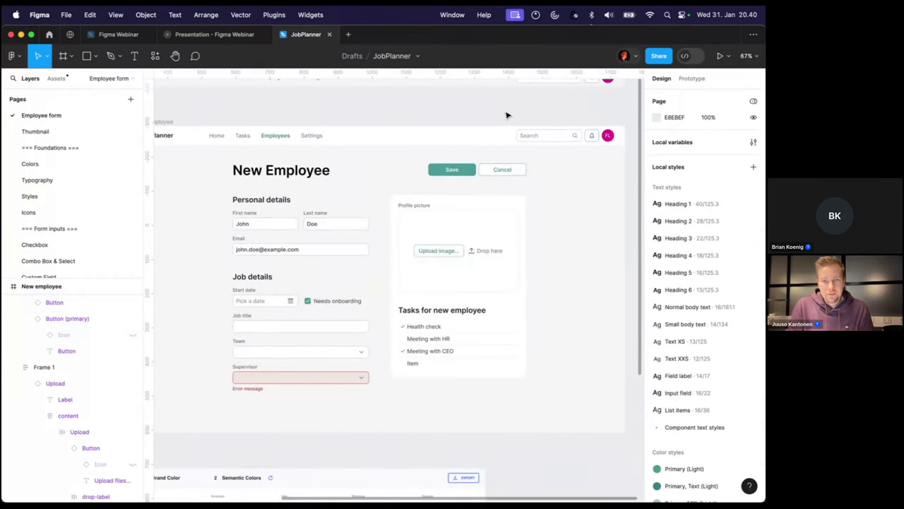
{"action": "scroll", "coordinate": [311, 332], "scroll_direction": "up", "scroll_amount": 2}
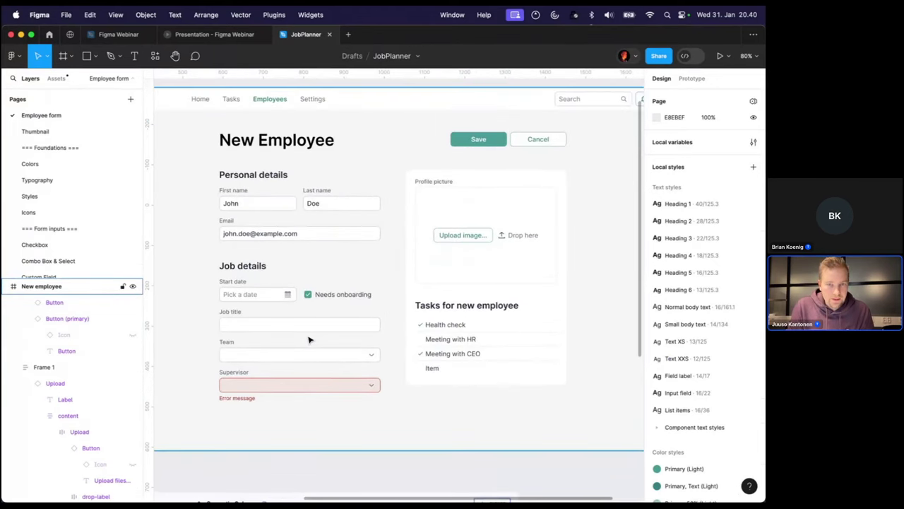
{"action": "scroll", "coordinate": [309, 340], "scroll_direction": "left", "scroll_amount": 2}
{"action": "scroll", "coordinate": [309, 340], "scroll_direction": "right", "scroll_amount": 2}
{"action": "scroll", "coordinate": [308, 340], "scroll_direction": "up", "scroll_amount": 1}
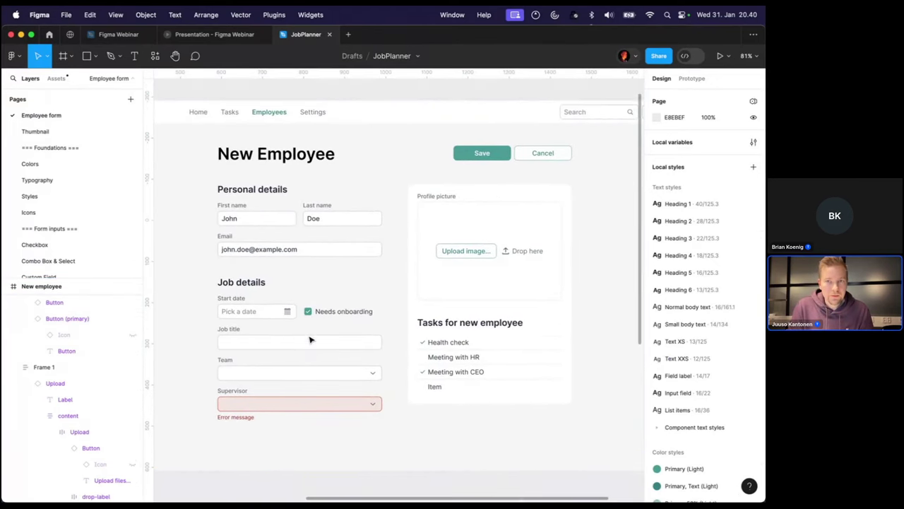
{"action": "scroll", "coordinate": [309, 339], "scroll_direction": "right", "scroll_amount": 2}
{"action": "scroll", "coordinate": [309, 340], "scroll_direction": "right", "scroll_amount": 2}
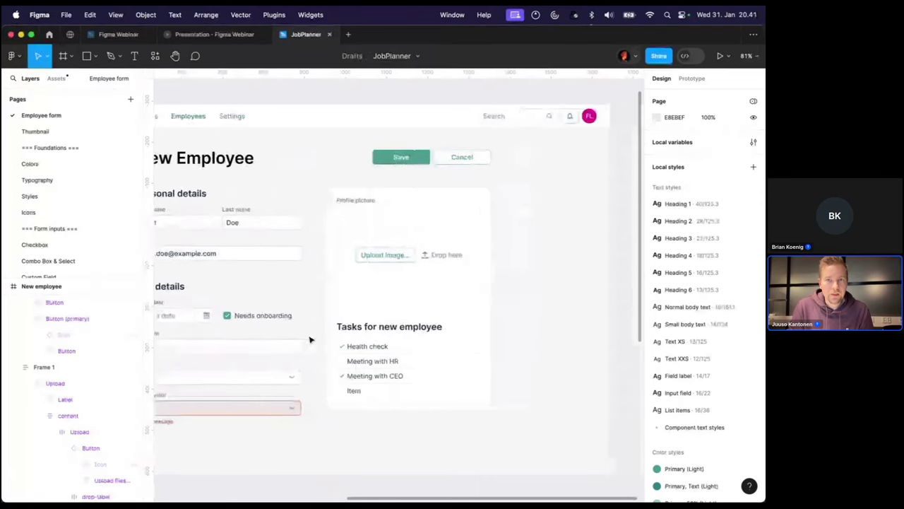
{"action": "scroll", "coordinate": [309, 340], "scroll_direction": "right", "scroll_amount": 2}
{"action": "scroll", "coordinate": [328, 331], "scroll_direction": "up", "scroll_amount": 2}
{"action": "scroll", "coordinate": [328, 330], "scroll_direction": "down", "scroll_amount": 3}
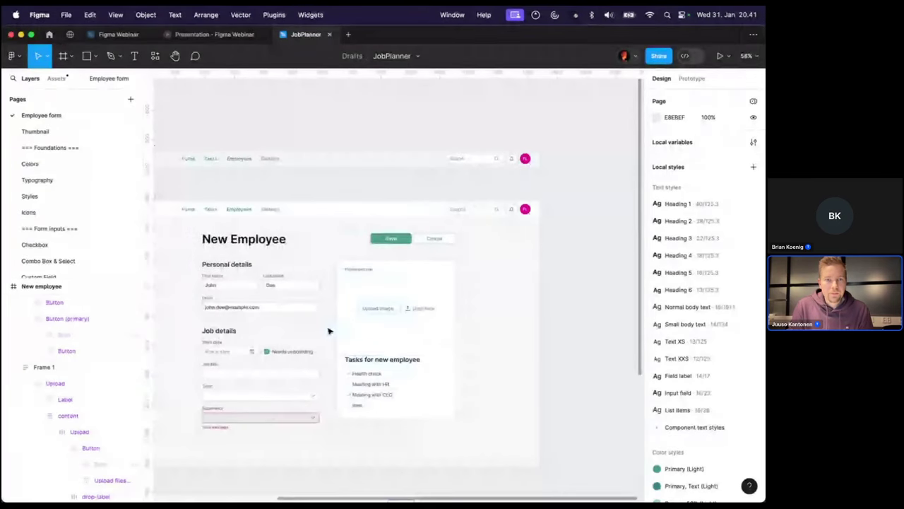
{"action": "scroll", "coordinate": [327, 330], "scroll_direction": "left", "scroll_amount": 2}
Paste a copy of the New employee frame onto empty canvas beside the original
{"action": "left_click", "coordinate": [233, 193]}
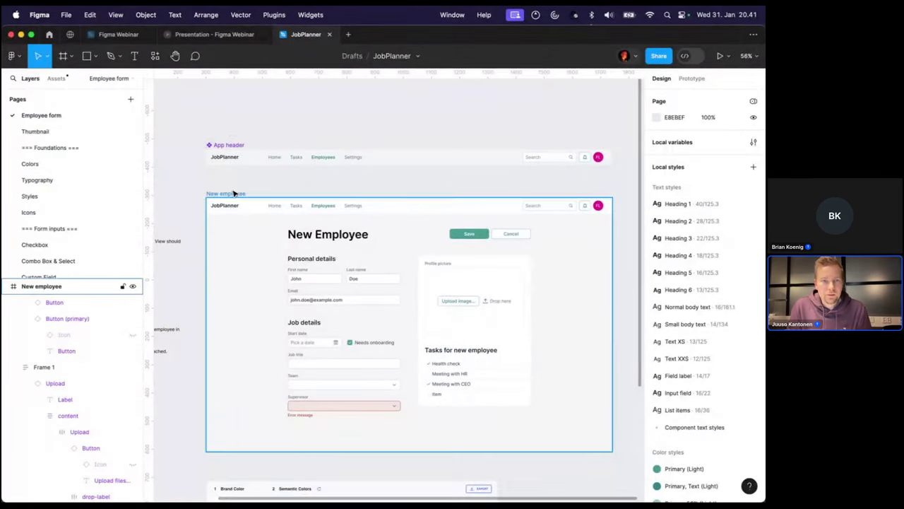
{"action": "scroll", "coordinate": [233, 193], "scroll_direction": "down", "scroll_amount": 4}
{"action": "scroll", "coordinate": [234, 193], "scroll_direction": "right", "scroll_amount": 2}
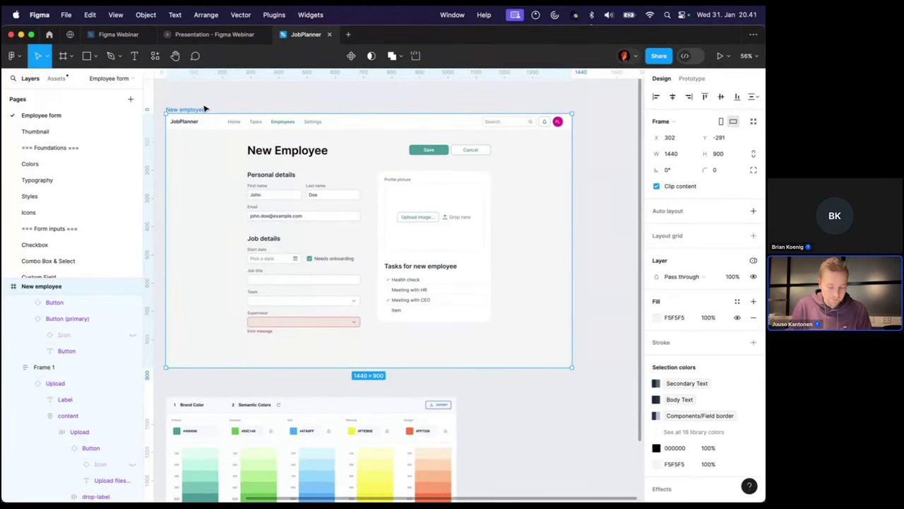
{"action": "left_click", "coordinate": [235, 108]}
{"action": "scroll", "coordinate": [234, 107], "scroll_direction": "right", "scroll_amount": 5}
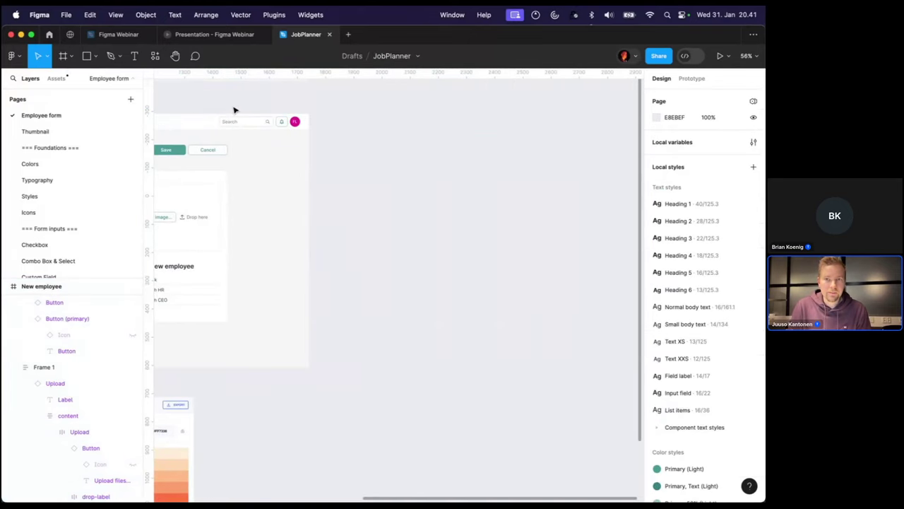
{"action": "right_click", "coordinate": [390, 134]}
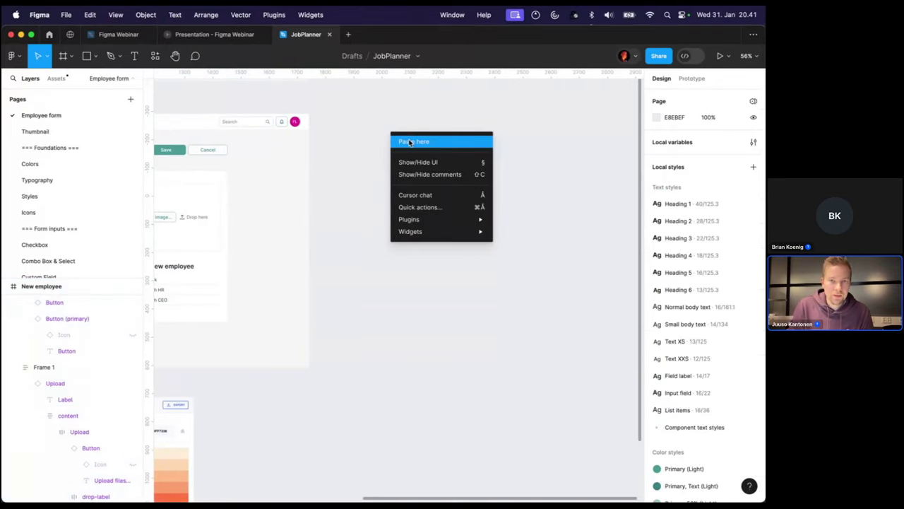
{"action": "left_click", "coordinate": [409, 142]}
{"action": "scroll", "coordinate": [388, 178], "scroll_direction": "right", "scroll_amount": 3}
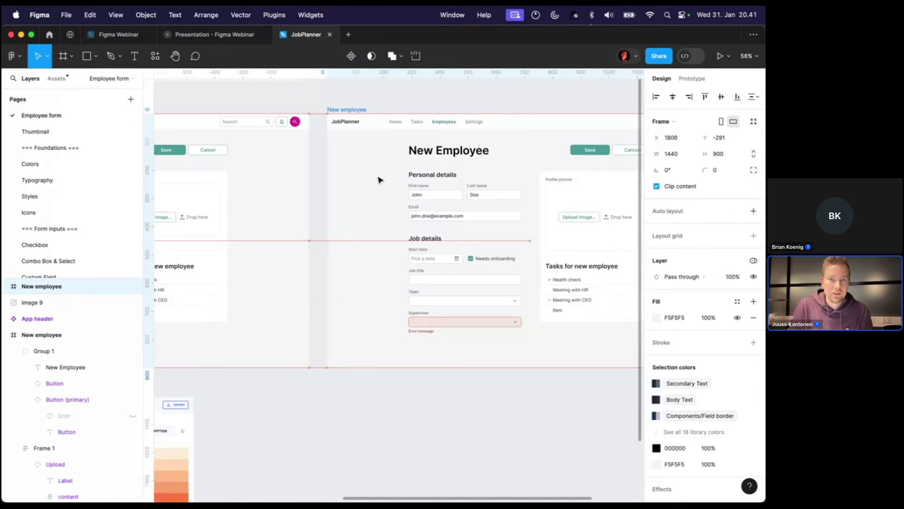
{"action": "left_click", "coordinate": [394, 107]}
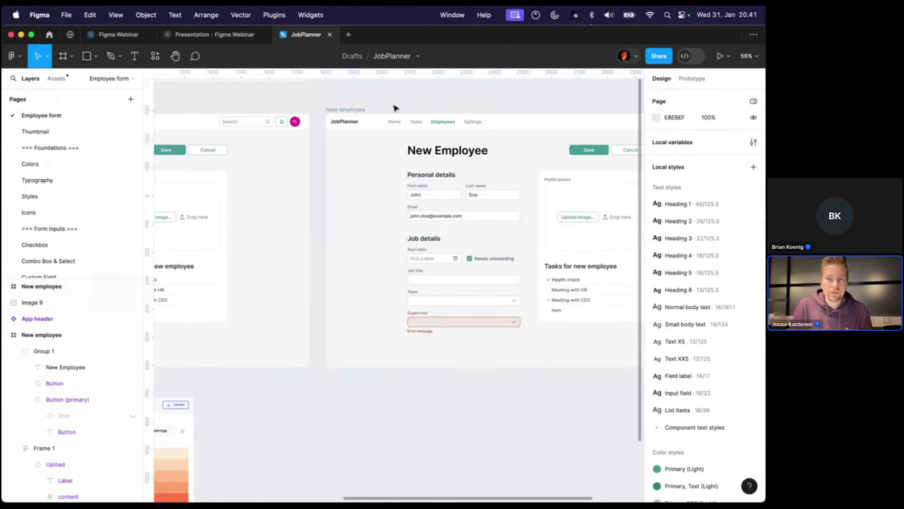
{"action": "scroll", "coordinate": [395, 107], "scroll_direction": "right", "scroll_amount": 5}
{"action": "scroll", "coordinate": [386, 224], "scroll_direction": "up", "scroll_amount": 3}
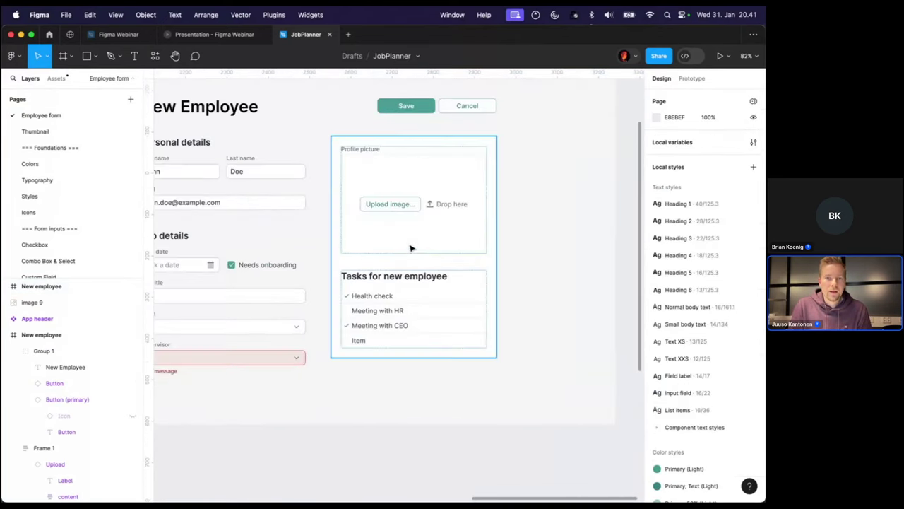
{"action": "scroll", "coordinate": [412, 246], "scroll_direction": "right", "scroll_amount": 2}
Take photo image 8 from the Figma Webinar file into JobPlanner, deleting the stray pasted copy
{"action": "scroll", "coordinate": [397, 238], "scroll_direction": "down", "scroll_amount": 2}
{"action": "left_click", "coordinate": [125, 36]}
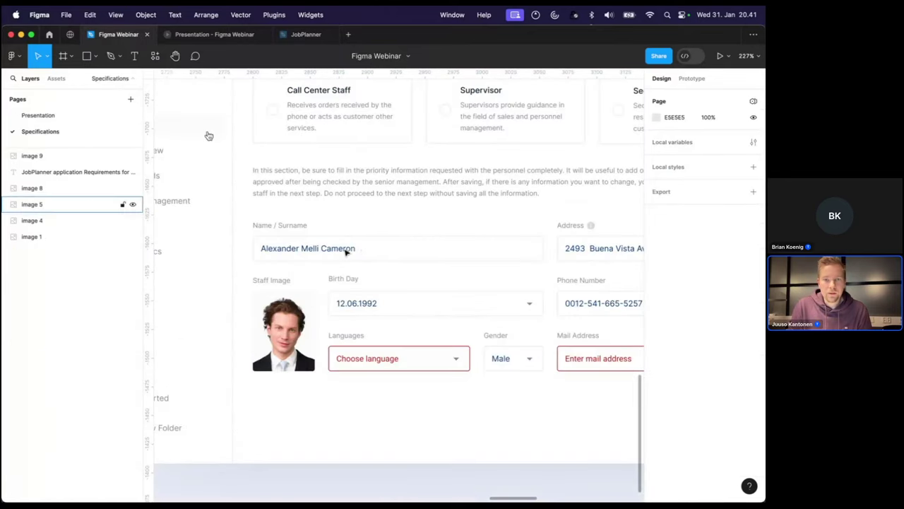
{"action": "scroll", "coordinate": [346, 250], "scroll_direction": "down", "scroll_amount": 5}
{"action": "scroll", "coordinate": [368, 236], "scroll_direction": "right", "scroll_amount": 3}
{"action": "left_click", "coordinate": [384, 207]}
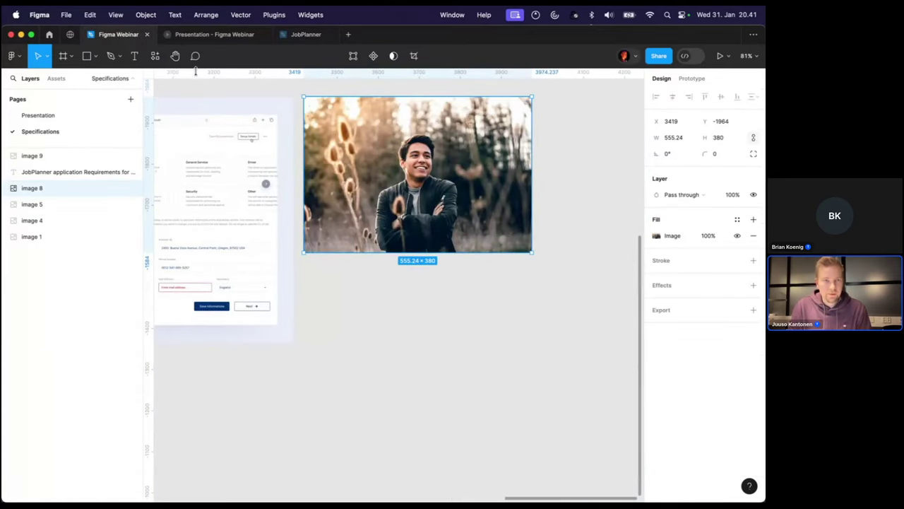
{"action": "left_click", "coordinate": [305, 34]}
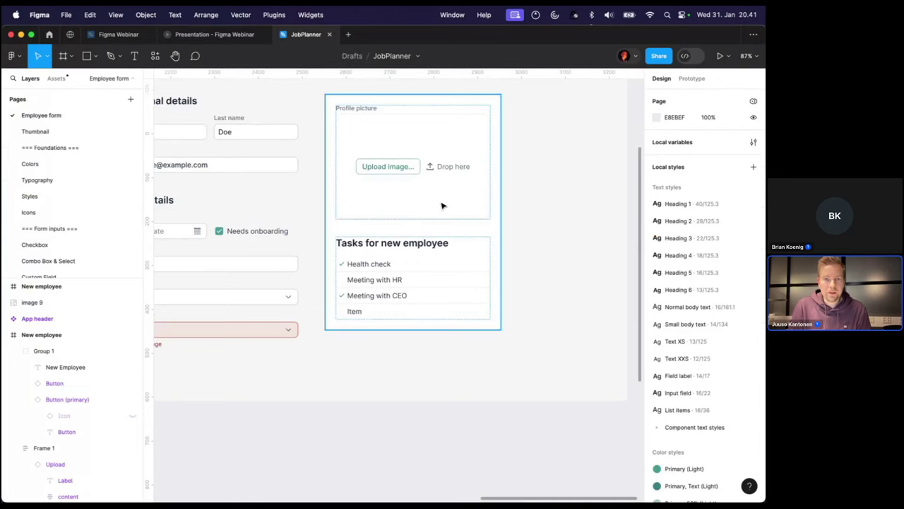
{"action": "scroll", "coordinate": [373, 153], "scroll_direction": "up", "scroll_amount": 2}
{"action": "scroll", "coordinate": [365, 123], "scroll_direction": "down", "scroll_amount": 2}
{"action": "scroll", "coordinate": [419, 203], "scroll_direction": "up", "scroll_amount": 3}
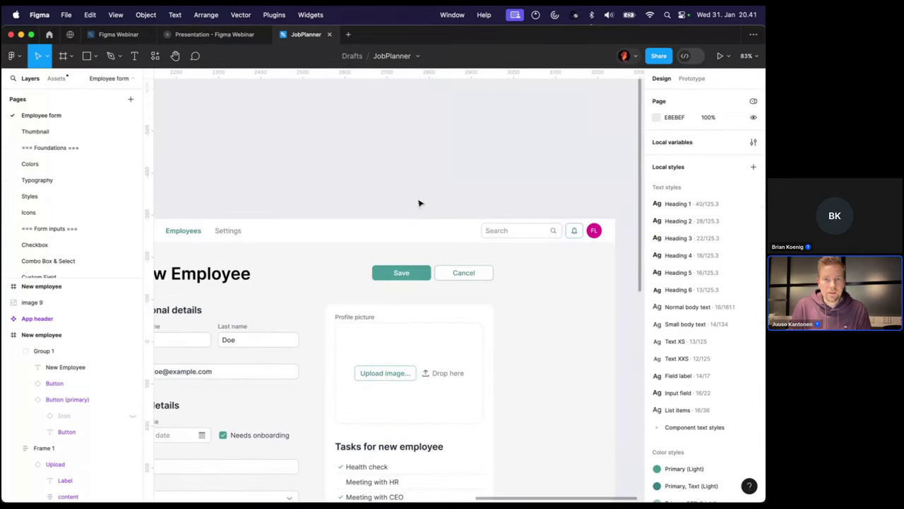
{"action": "right_click", "coordinate": [352, 121]}
{"action": "left_click", "coordinate": [364, 124]}
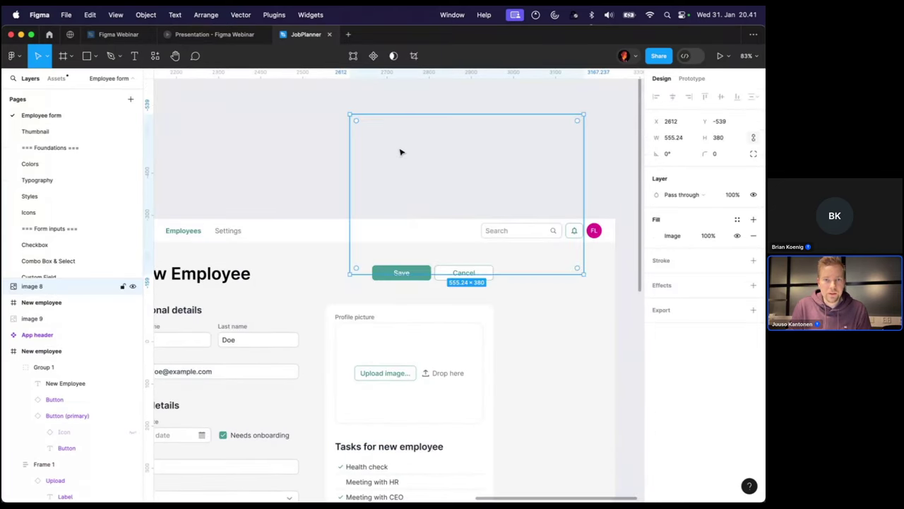
{"action": "key", "text": "Delete"}
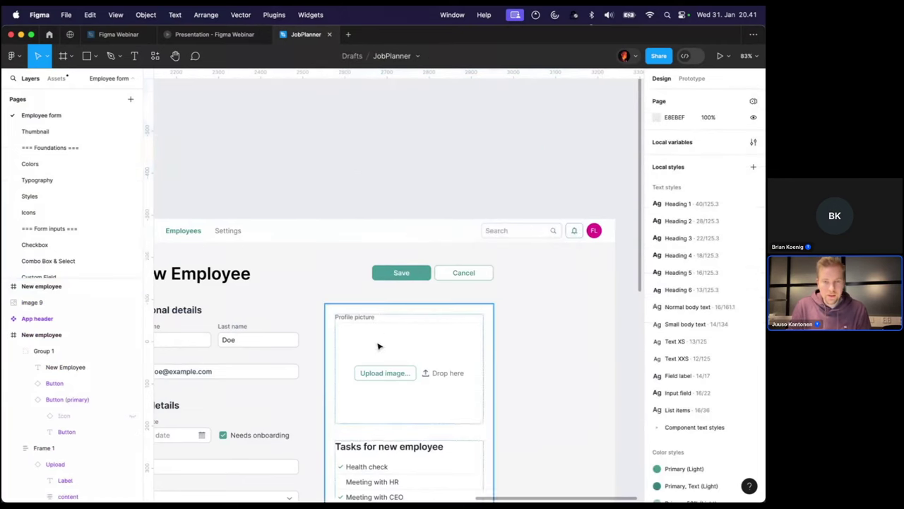
{"action": "scroll", "coordinate": [368, 297], "scroll_direction": "down", "scroll_amount": 3}
Replace the profile picture upload component with the copied photo using Paste to replace
{"action": "left_click", "coordinate": [356, 225]}
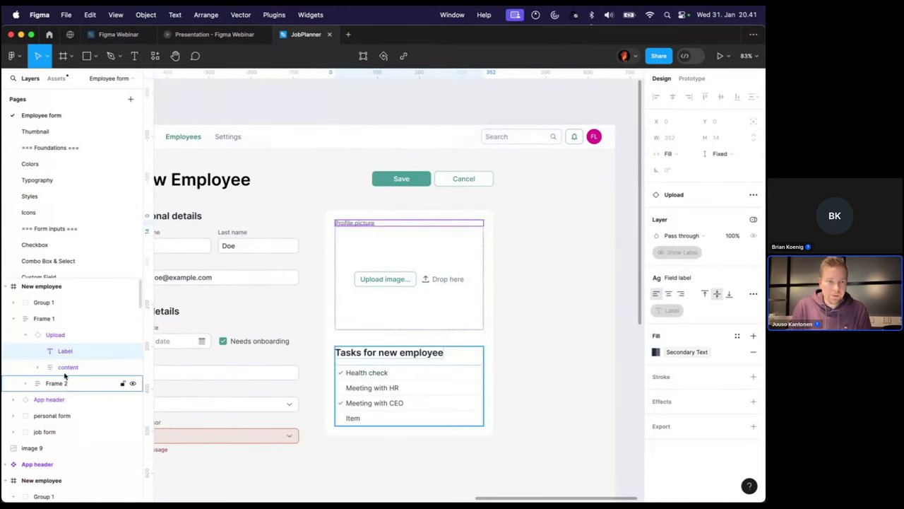
{"action": "left_click", "coordinate": [56, 335]}
{"action": "right_click", "coordinate": [60, 336]}
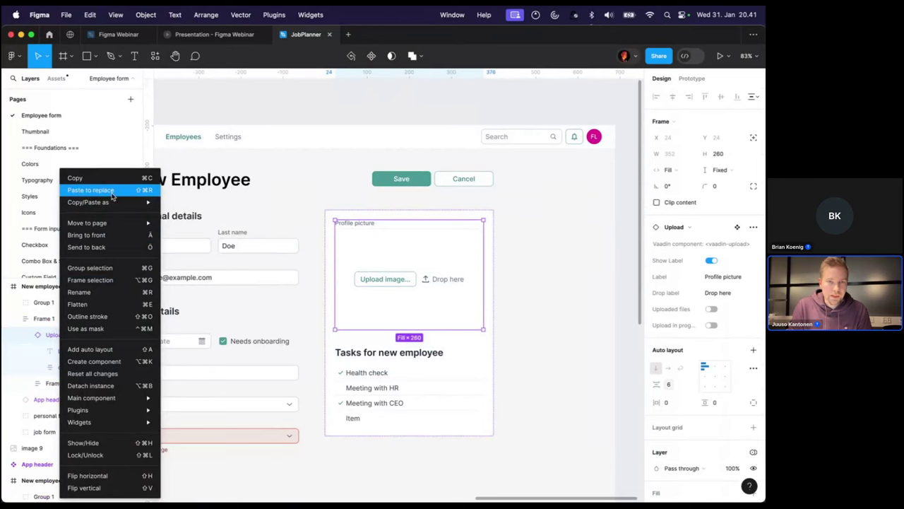
{"action": "left_click", "coordinate": [111, 192]}
{"action": "scroll", "coordinate": [580, 231], "scroll_direction": "down", "scroll_amount": 3}
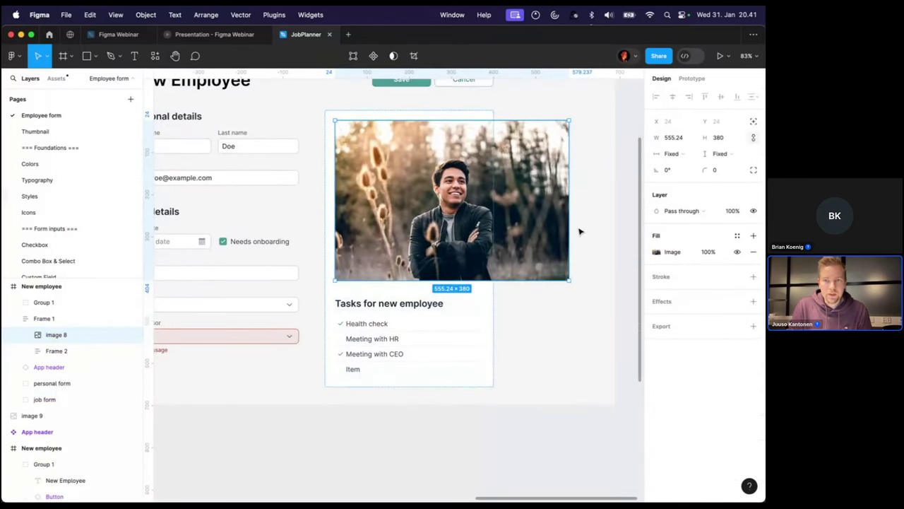
{"action": "scroll", "coordinate": [579, 231], "scroll_direction": "up", "scroll_amount": 2}
Resize the profile photo to 352 × 267 inside the card
{"action": "left_click_drag", "start_coordinate": [566, 221], "coordinate": [483, 219]}
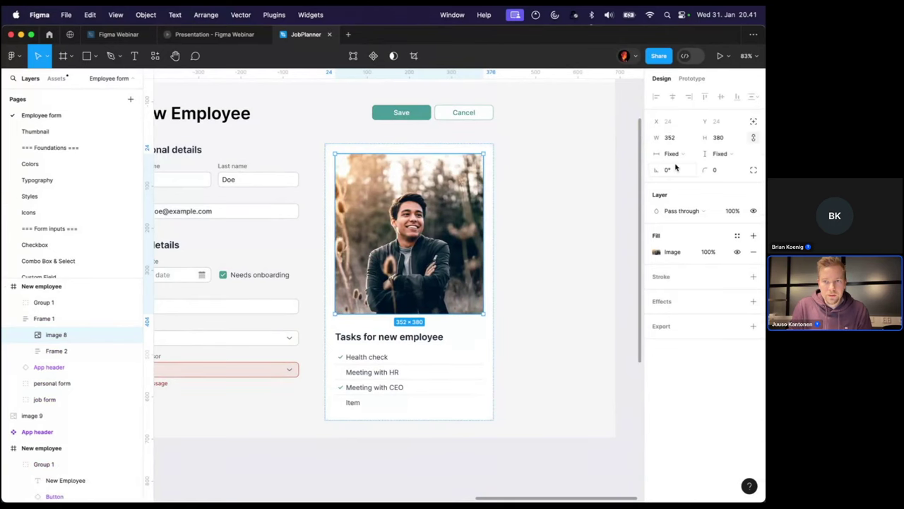
{"action": "left_click_drag", "start_coordinate": [459, 315], "coordinate": [458, 266]}
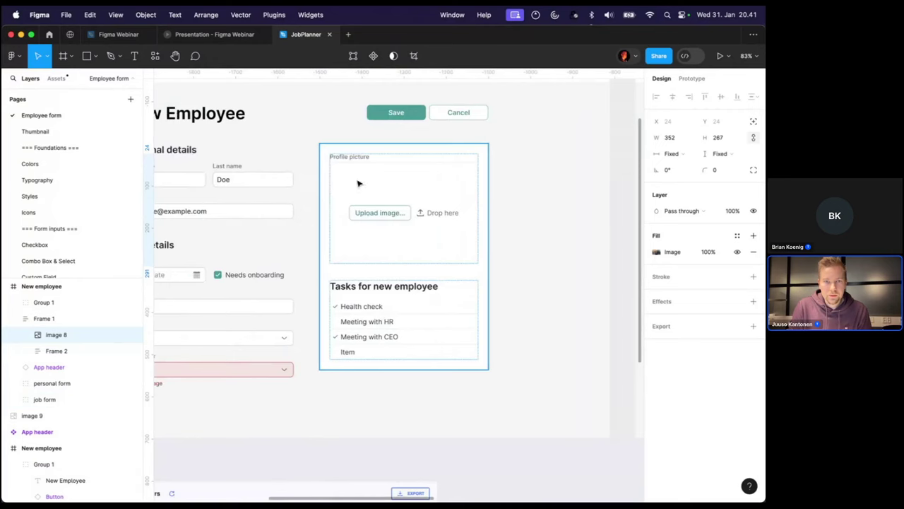
{"action": "left_click", "coordinate": [359, 178]}
{"action": "left_click", "coordinate": [360, 159]}
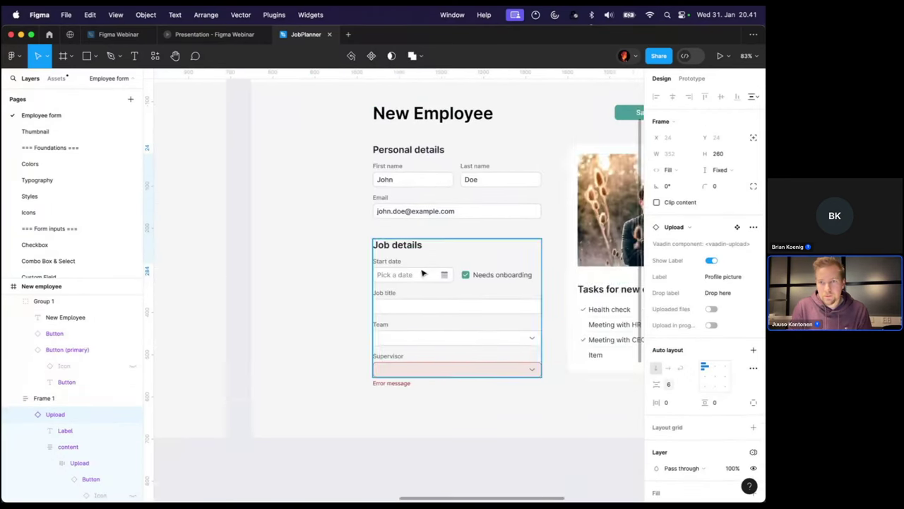
{"action": "left_click", "coordinate": [459, 208]}
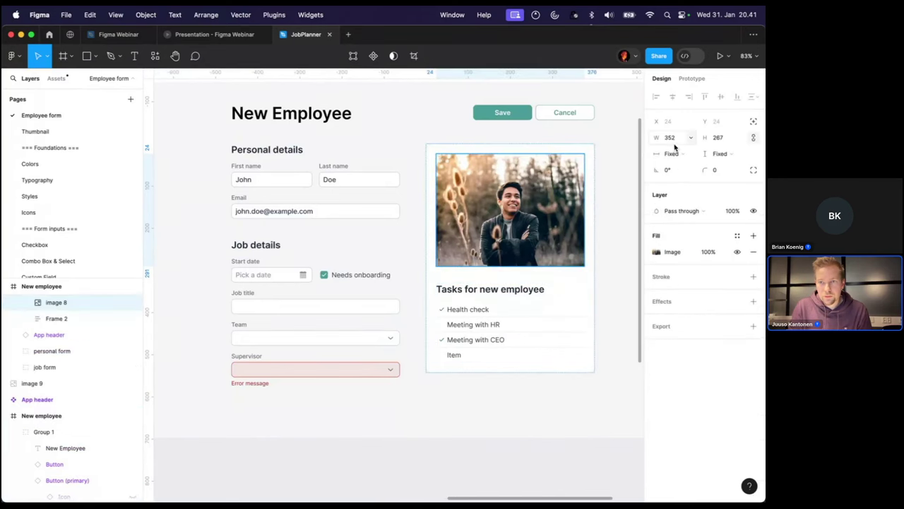
{"action": "left_click", "coordinate": [726, 141]}
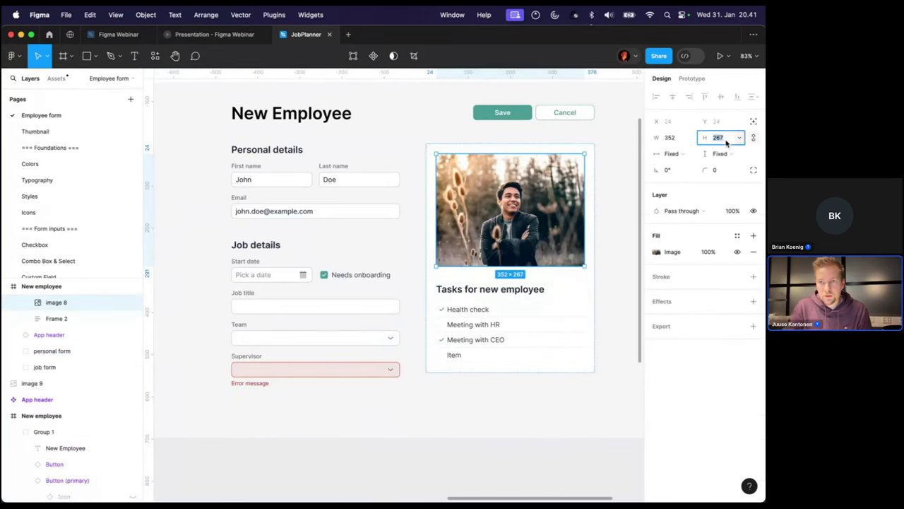
{"action": "key", "text": "Down"}
{"action": "key", "text": "Down"}
{"action": "key", "text": "Down"}
{"action": "key", "text": "Down"}
{"action": "key", "text": "Down"}
{"action": "key", "text": "Down"}
{"action": "key", "text": "Down"}
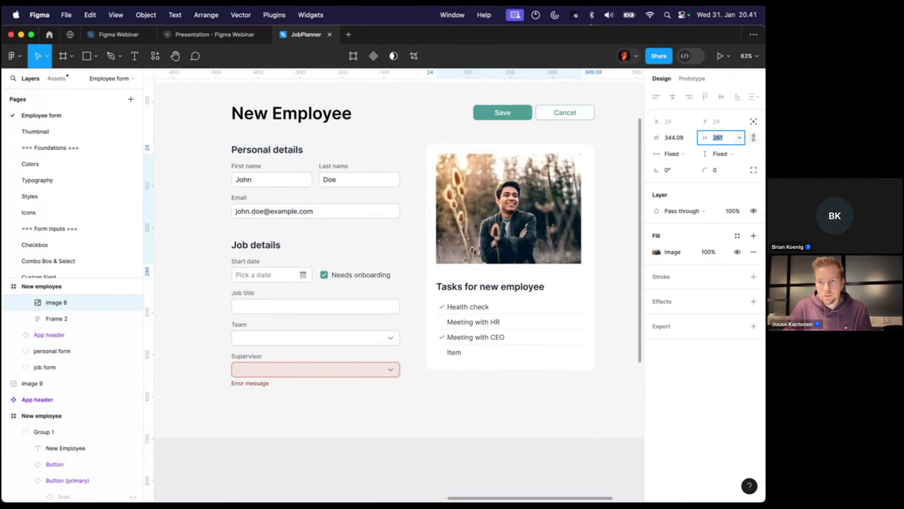
{"action": "key", "text": "Return"}
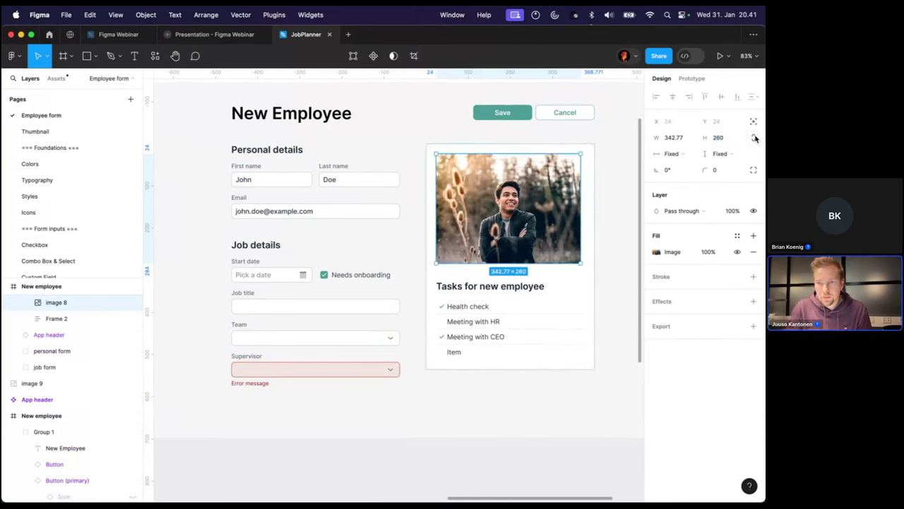
{"action": "left_click_drag", "start_coordinate": [576, 258], "coordinate": [589, 255]}
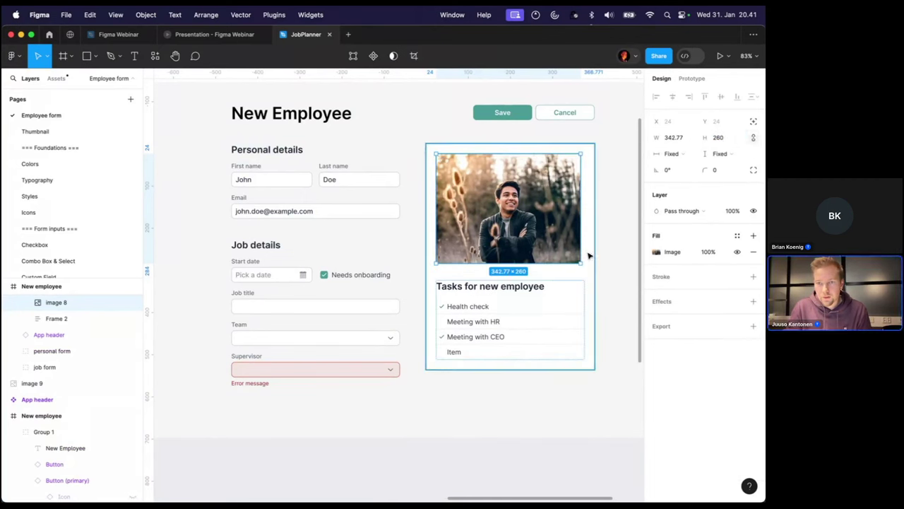
{"action": "key", "text": "alt"}
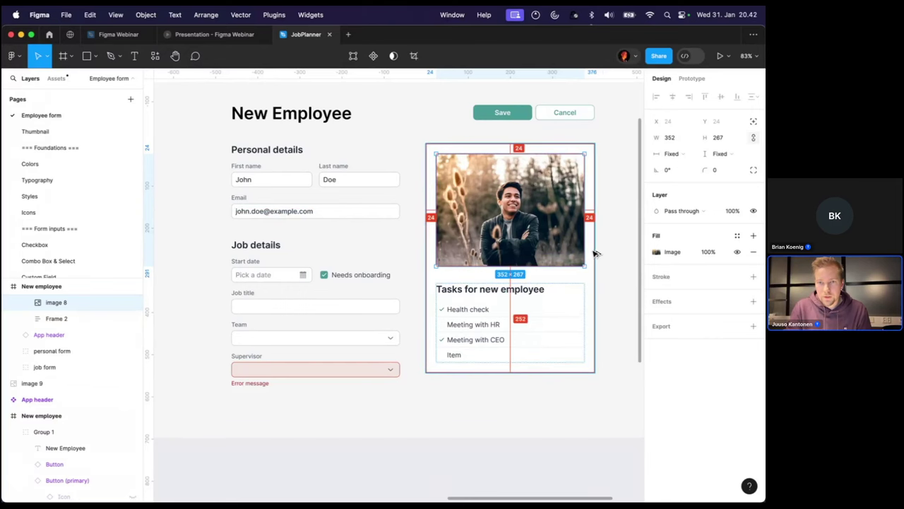
{"action": "key", "text": "Escape"}
{"action": "scroll", "coordinate": [555, 316], "scroll_direction": "down", "scroll_amount": 2}
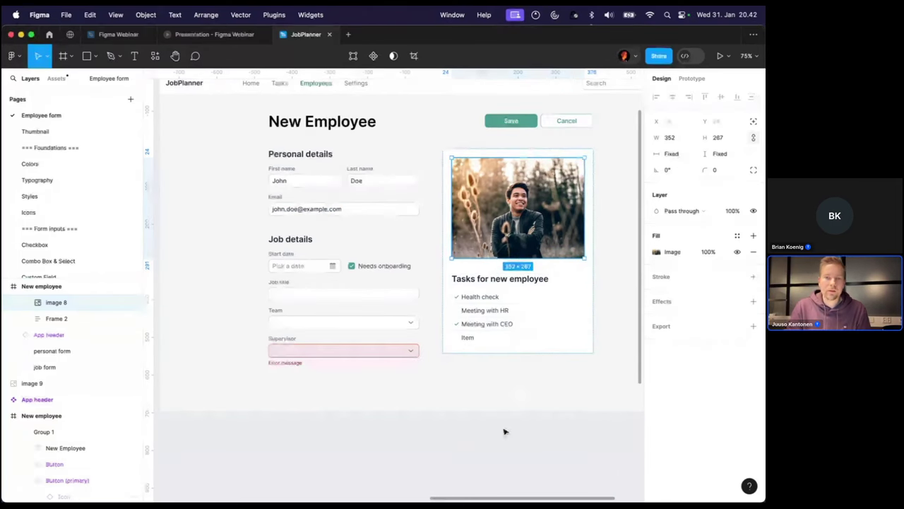
{"action": "scroll", "coordinate": [576, 170], "scroll_direction": "up", "scroll_amount": 5}
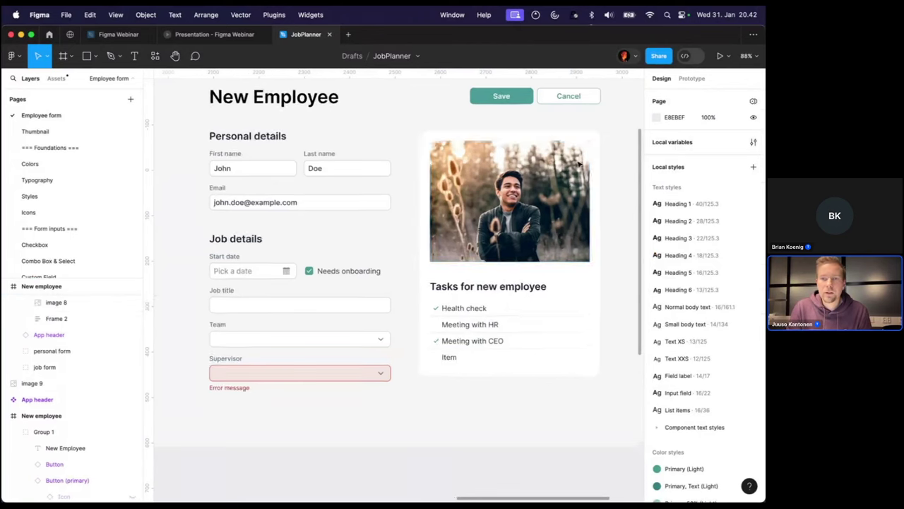
Round the photo's corners with the Border radius M variable
{"action": "left_click", "coordinate": [579, 154]}
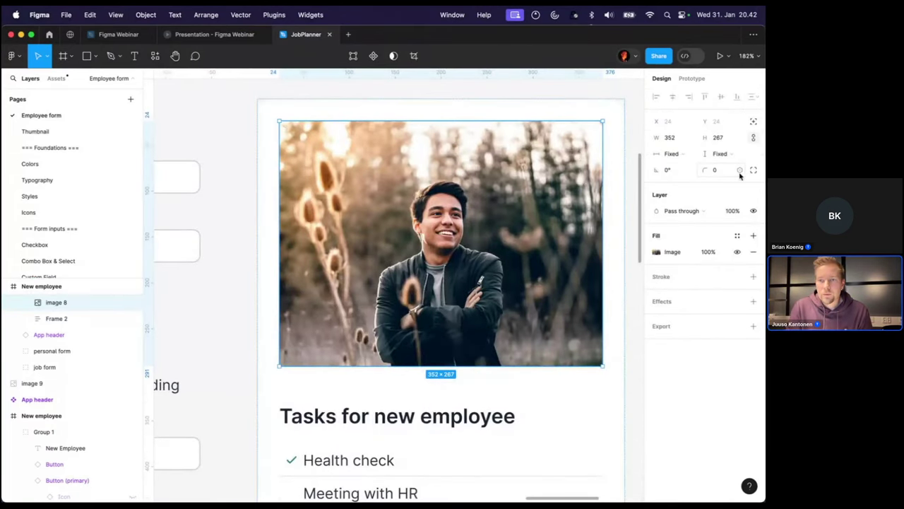
{"action": "left_click", "coordinate": [740, 173]}
{"action": "left_click", "coordinate": [709, 248]}
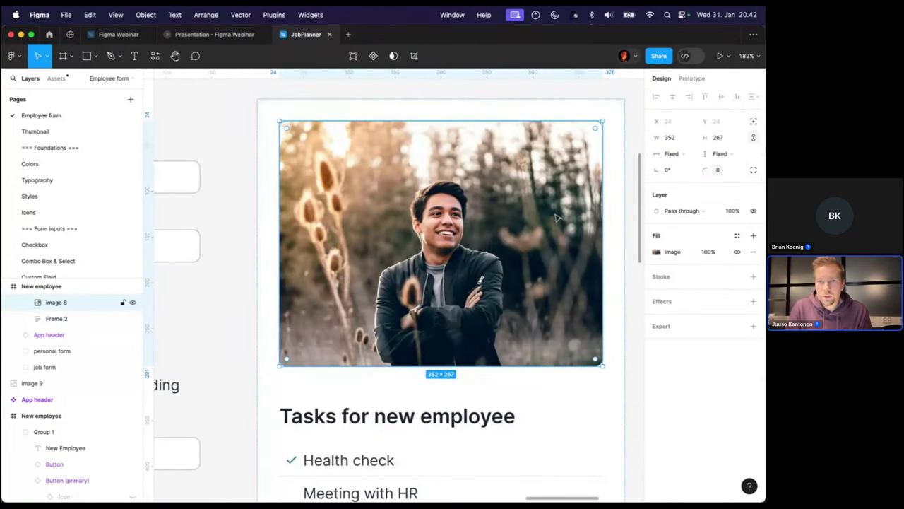
{"action": "scroll", "coordinate": [568, 195], "scroll_direction": "right", "scroll_amount": 3}
{"action": "left_click", "coordinate": [576, 208]}
{"action": "scroll", "coordinate": [537, 219], "scroll_direction": "up", "scroll_amount": 3}
{"action": "scroll", "coordinate": [515, 231], "scroll_direction": "down", "scroll_amount": 5}
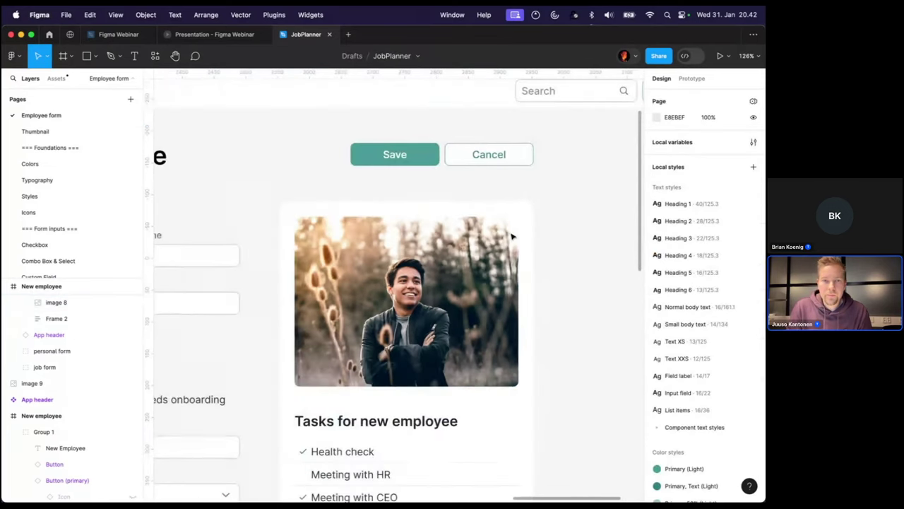
{"action": "scroll", "coordinate": [501, 269], "scroll_direction": "right", "scroll_amount": 3}
{"action": "scroll", "coordinate": [496, 272], "scroll_direction": "down", "scroll_amount": 3}
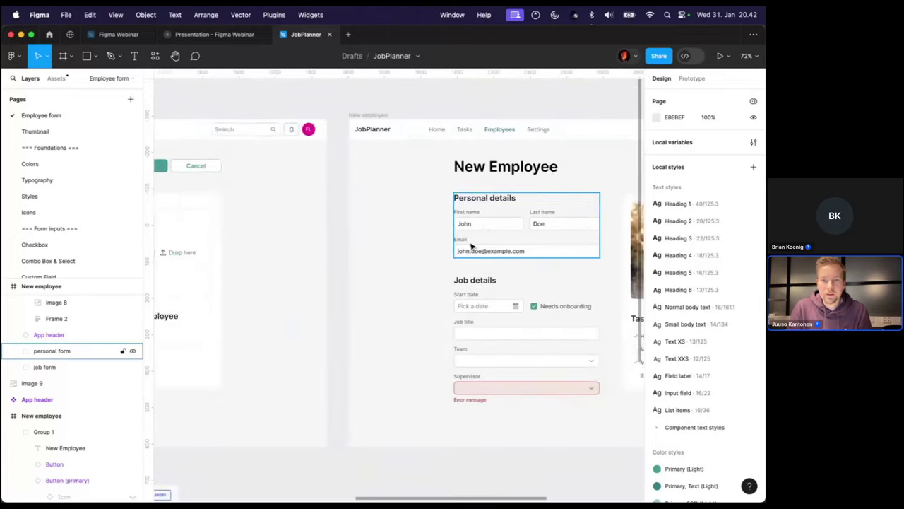
{"action": "scroll", "coordinate": [554, 220], "scroll_direction": "up", "scroll_amount": 4}
{"action": "left_click", "coordinate": [555, 220]}
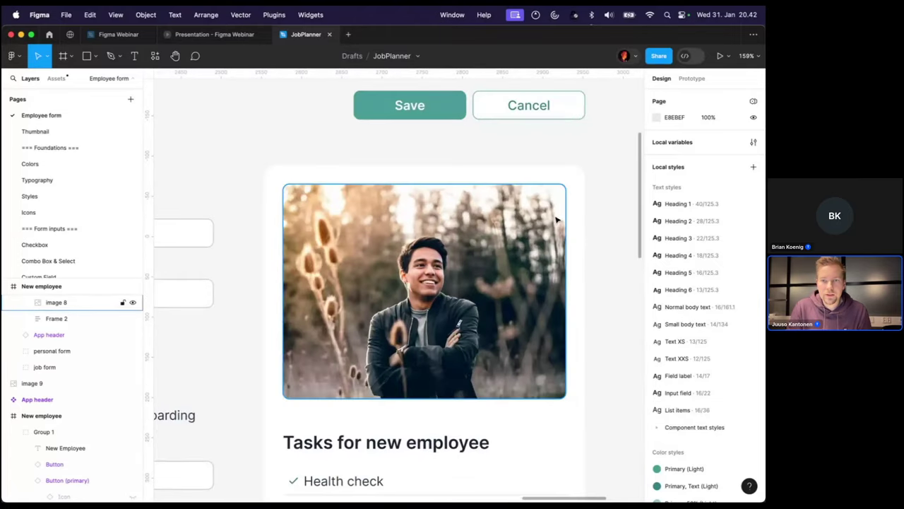
{"action": "left_click", "coordinate": [573, 111]}
Copy the Cancel button into a group with the photo, placed at its top-right corner
{"action": "key", "text": "ctrl+c"}
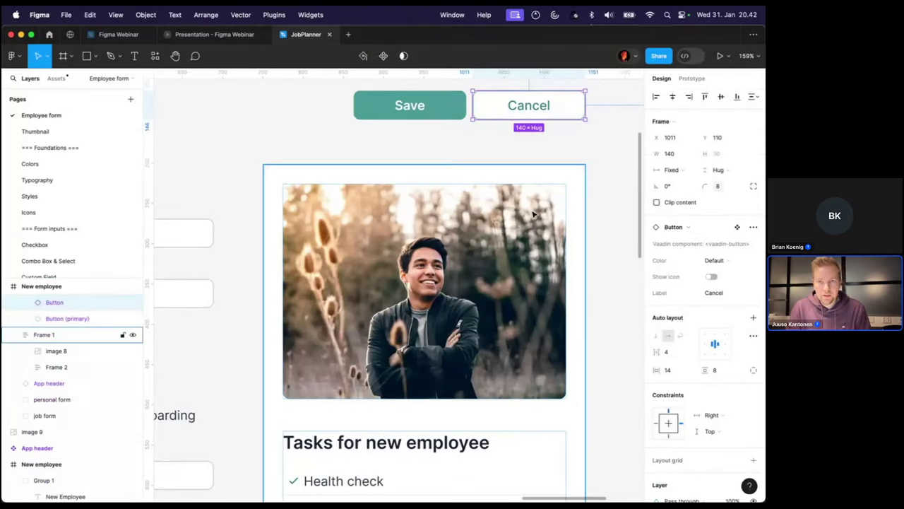
{"action": "left_click", "coordinate": [536, 212]}
{"action": "key", "text": "ctrl+v"}
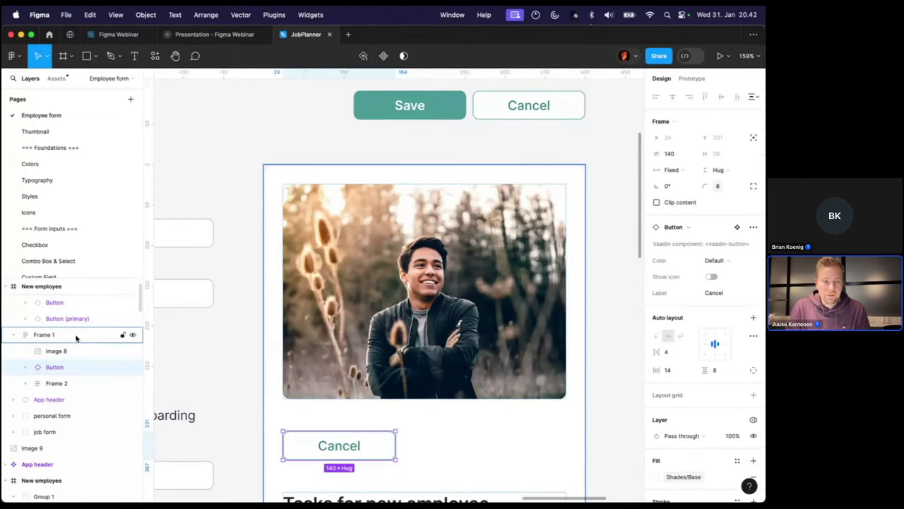
{"action": "left_click", "coordinate": [68, 351], "text": "shift"}
{"action": "key", "text": "super+g"}
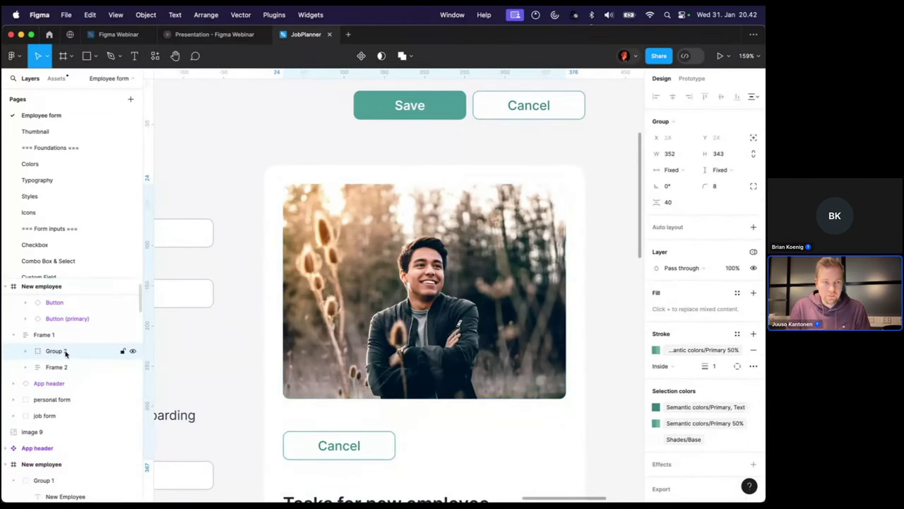
{"action": "left_click", "coordinate": [26, 351]}
{"action": "left_click", "coordinate": [62, 367]}
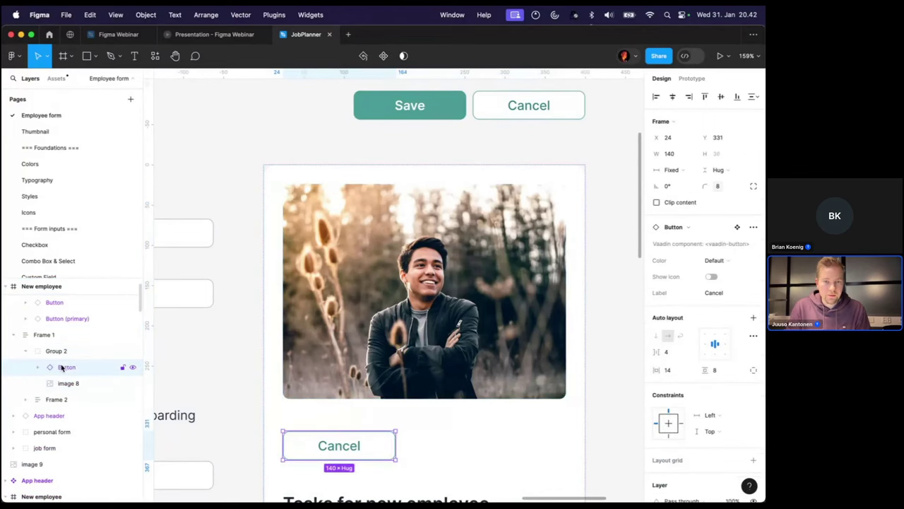
{"action": "key", "text": "shift+Up"}
{"action": "key", "text": "shift+Up"}
{"action": "key", "text": "shift+Up"}
{"action": "key", "text": "shift+Up"}
{"action": "key", "text": "shift+Up"}
{"action": "key", "text": "shift+Up"}
{"action": "key", "text": "shift+Up"}
{"action": "key", "text": "shift+Up"}
{"action": "key", "text": "shift+Up"}
{"action": "key", "text": "shift+Up"}
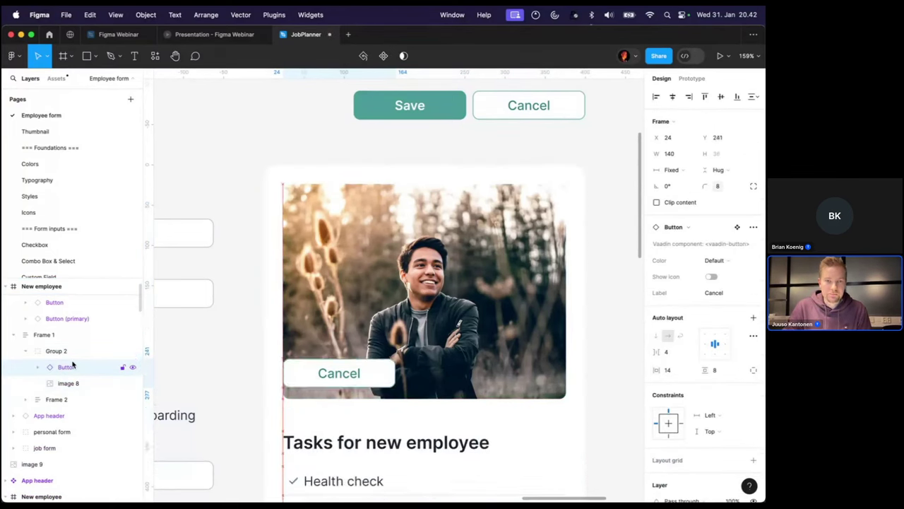
{"action": "left_click_drag", "start_coordinate": [384, 376], "coordinate": [557, 212]}
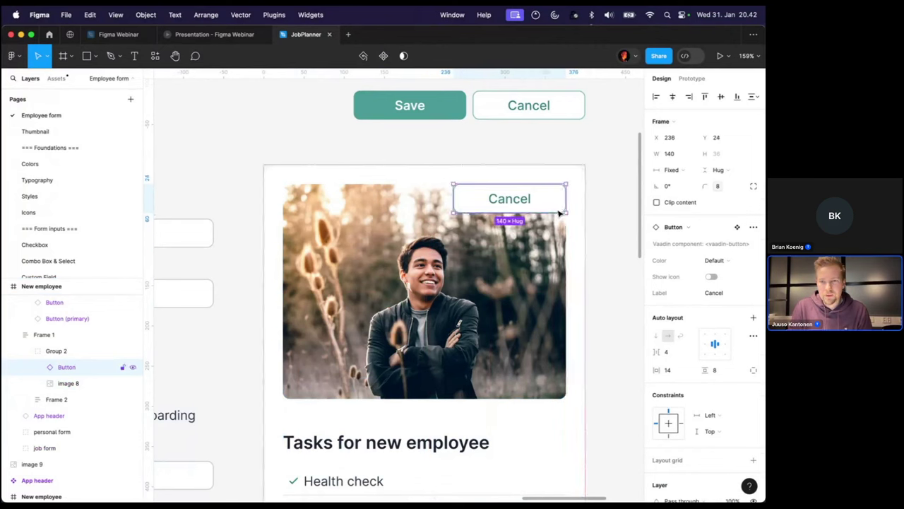
Turn the button copy into a hug-width icon-only tertiary button in the photo's top-right corner
{"action": "left_click", "coordinate": [686, 226]}
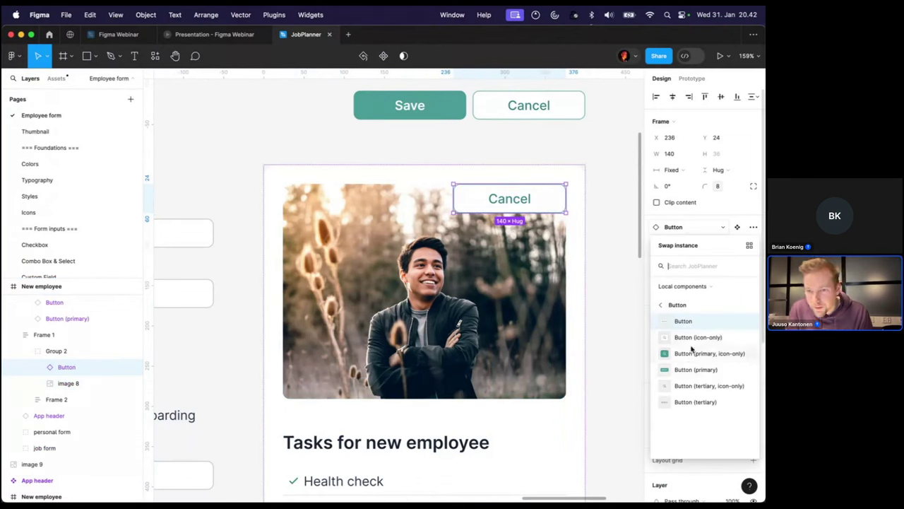
{"action": "left_click", "coordinate": [695, 388]}
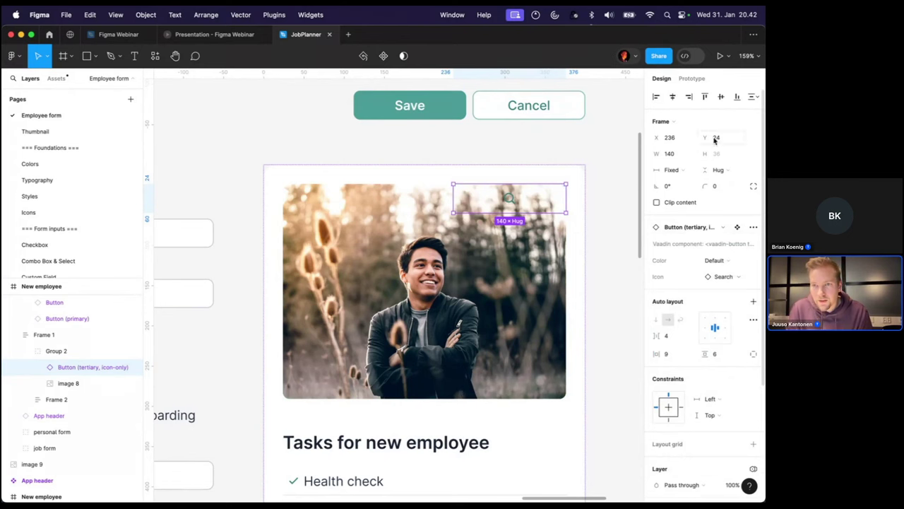
{"action": "left_click", "coordinate": [753, 228]}
{"action": "left_click", "coordinate": [689, 290]}
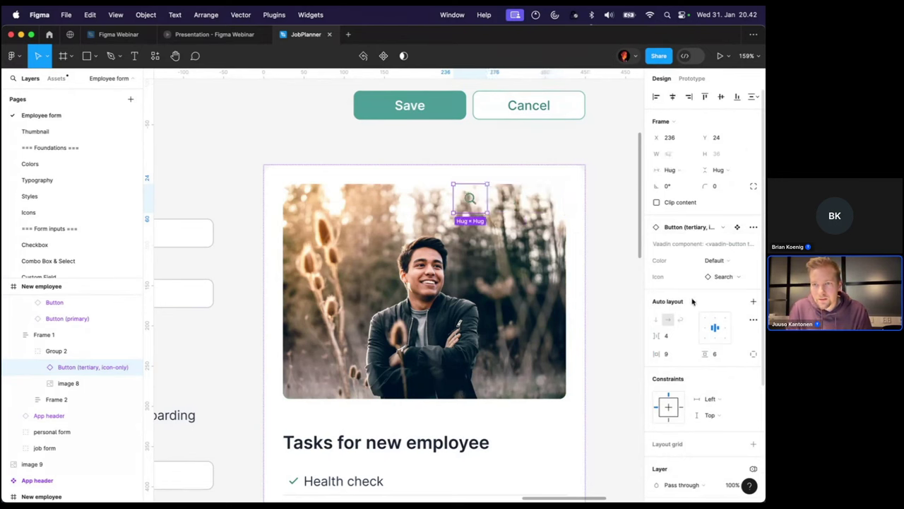
{"action": "left_click_drag", "start_coordinate": [475, 202], "coordinate": [555, 202]}
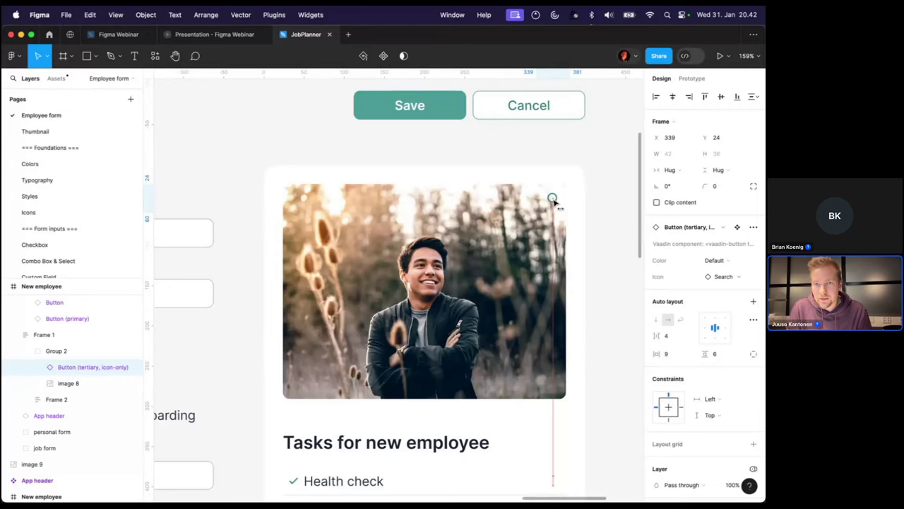
{"action": "scroll", "coordinate": [562, 201], "scroll_direction": "up", "scroll_amount": 3}
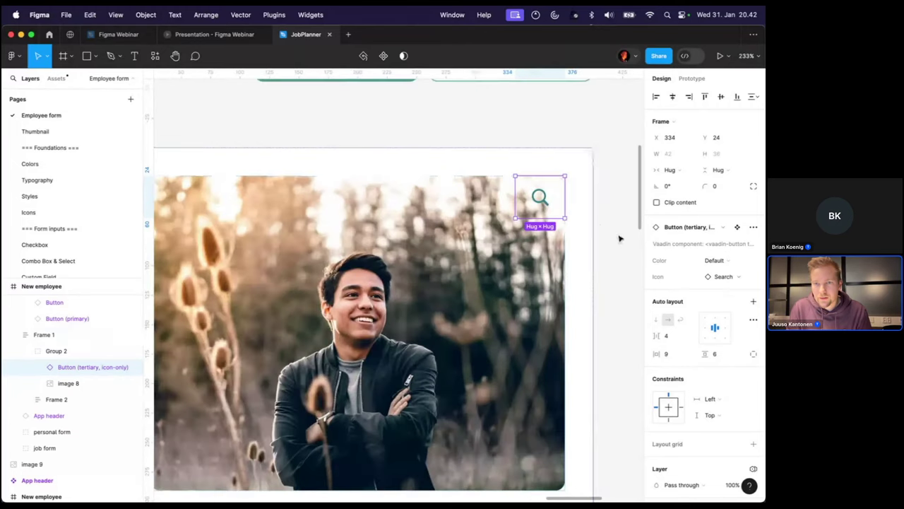
Set the icon button's colour to Contrast and swap its icon to Cross
{"action": "left_click", "coordinate": [718, 261]}
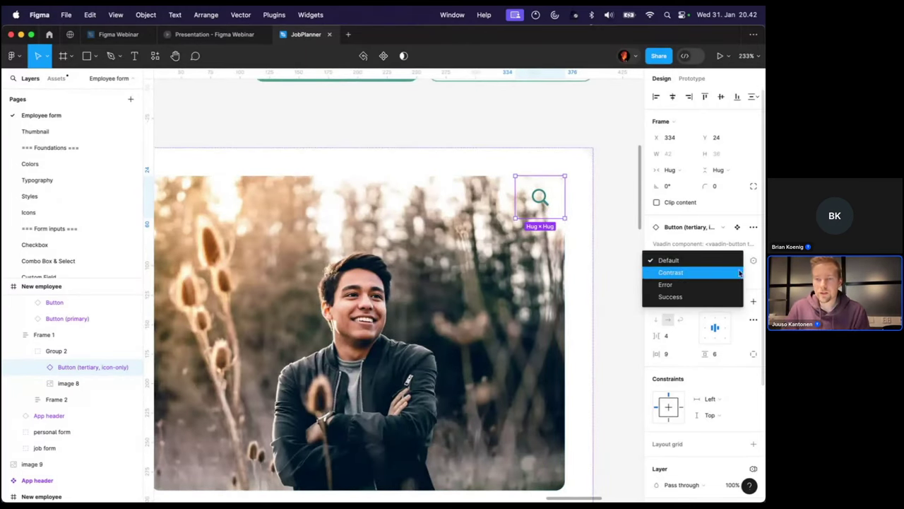
{"action": "left_click", "coordinate": [733, 274]}
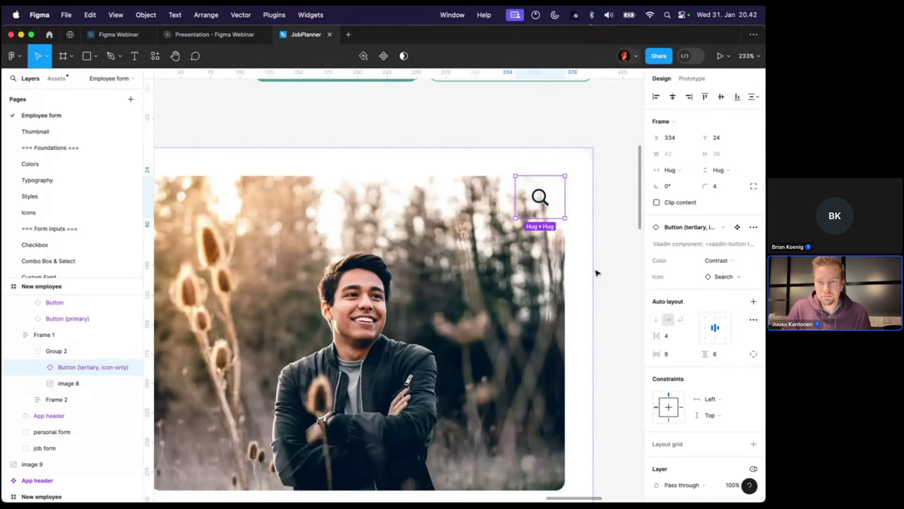
{"action": "scroll", "coordinate": [496, 275], "scroll_direction": "down", "scroll_amount": 3}
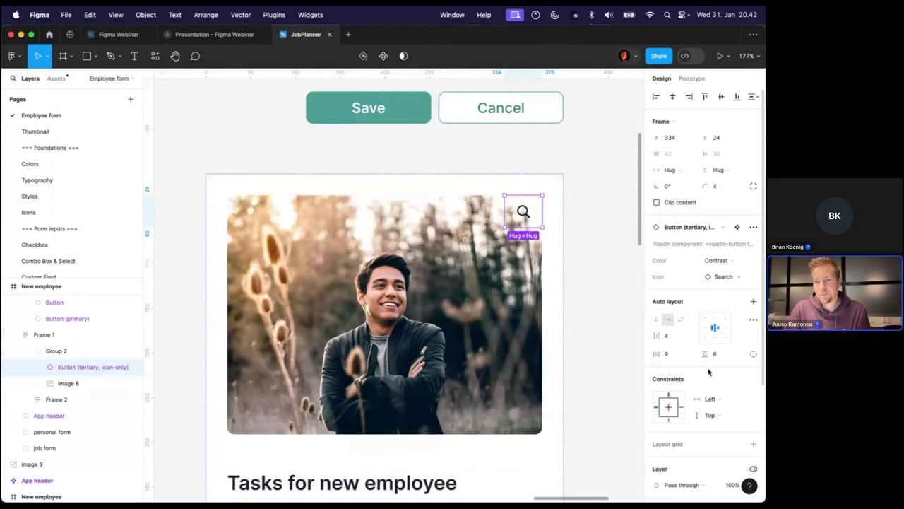
{"action": "left_click", "coordinate": [721, 277]}
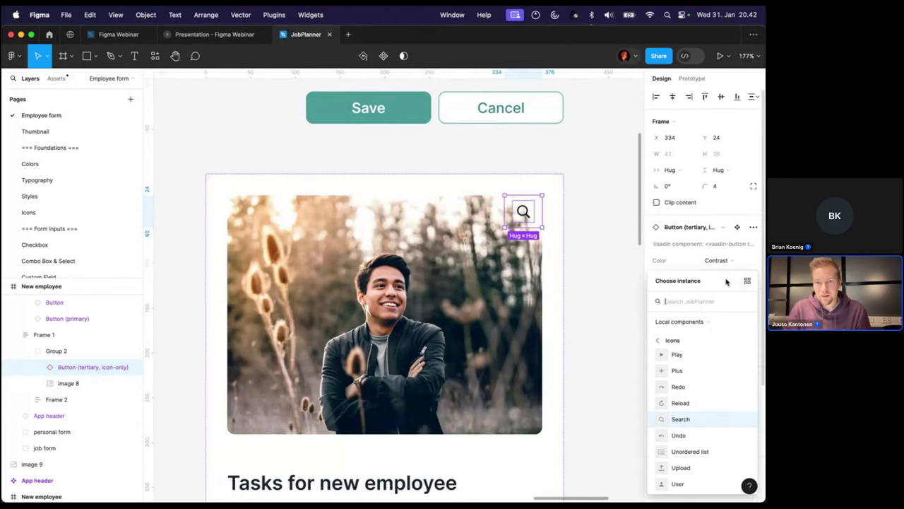
{"action": "scroll", "coordinate": [707, 396], "scroll_direction": "up", "scroll_amount": 3}
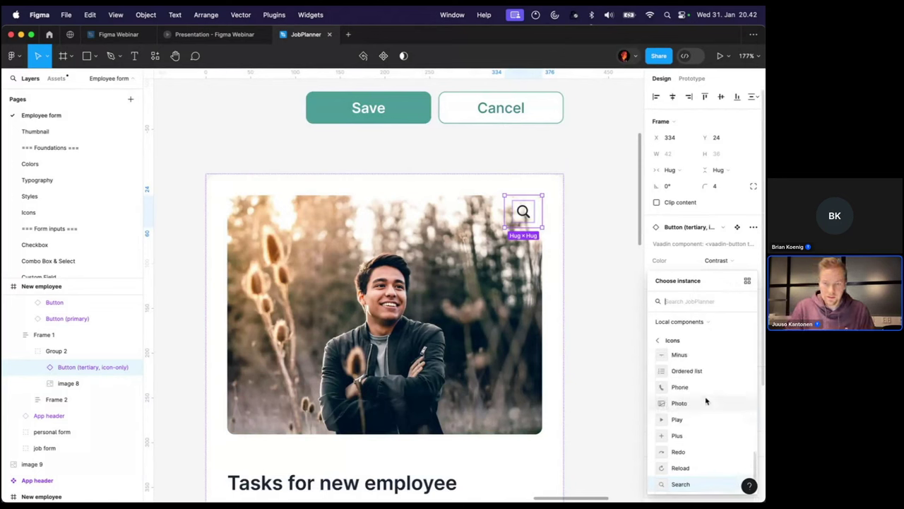
{"action": "type", "text": "dross"}
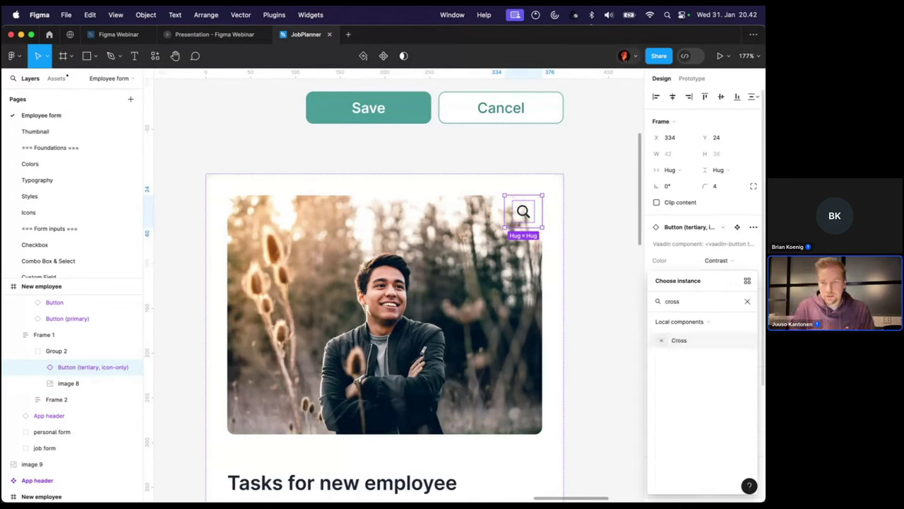
{"action": "key", "text": "Return"}
{"action": "left_click", "coordinate": [618, 252]}
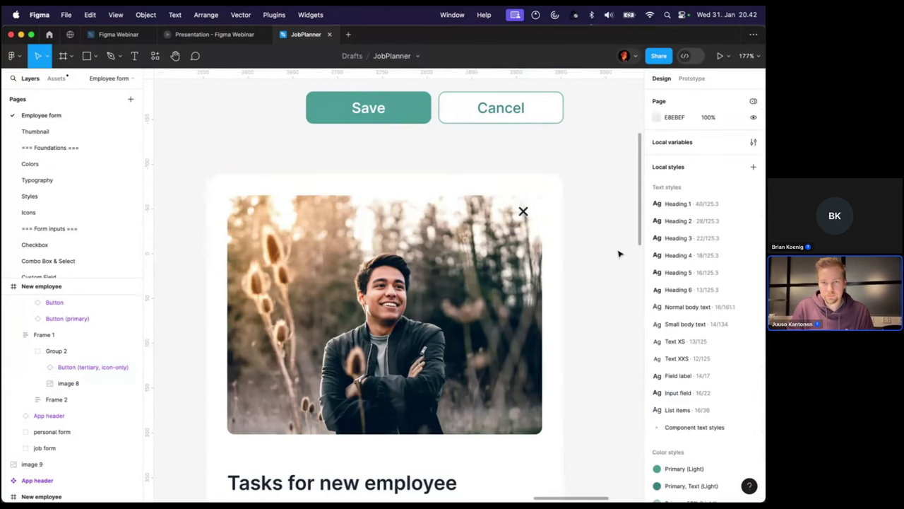
{"action": "scroll", "coordinate": [619, 251], "scroll_direction": "down", "scroll_amount": 5}
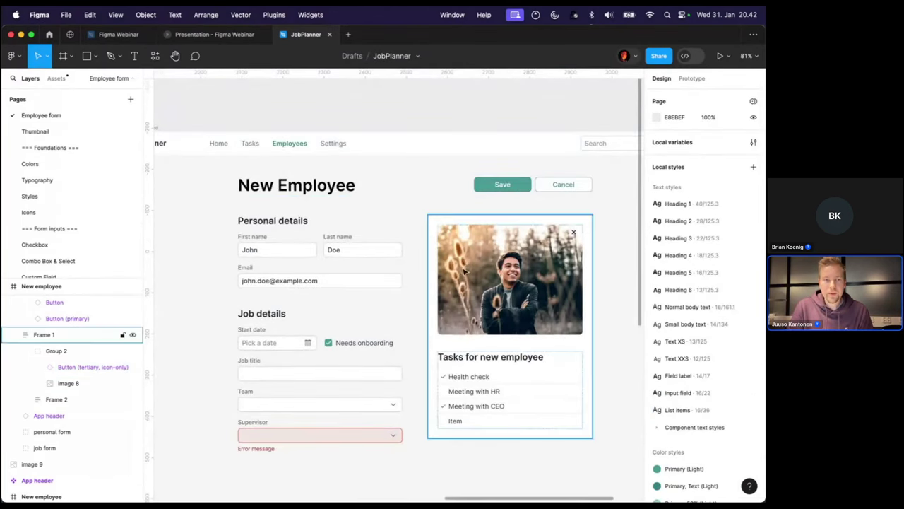
Hide Frame 1 to reveal the upload placeholder, then show the Prototype settings
{"action": "left_click", "coordinate": [134, 334]}
{"action": "scroll", "coordinate": [464, 269], "scroll_direction": "right", "scroll_amount": 3}
{"action": "scroll", "coordinate": [459, 270], "scroll_direction": "down", "scroll_amount": 4}
{"action": "scroll", "coordinate": [455, 271], "scroll_direction": "down", "scroll_amount": 2}
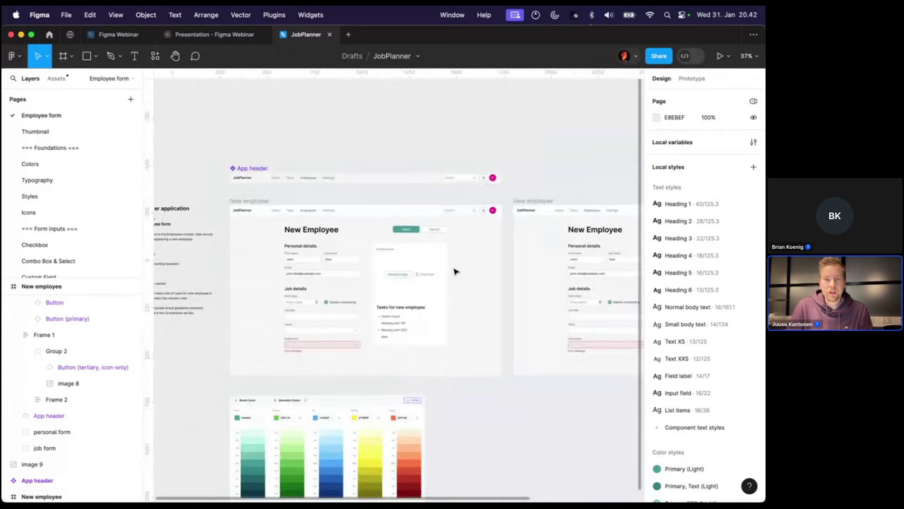
{"action": "scroll", "coordinate": [454, 272], "scroll_direction": "right", "scroll_amount": 2}
{"action": "scroll", "coordinate": [456, 268], "scroll_direction": "down", "scroll_amount": 1}
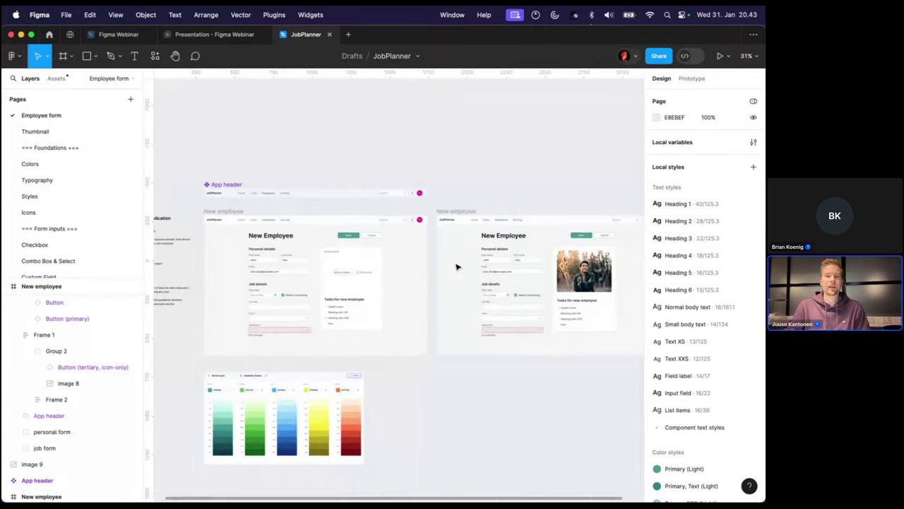
{"action": "scroll", "coordinate": [455, 180], "scroll_direction": "right", "scroll_amount": 2}
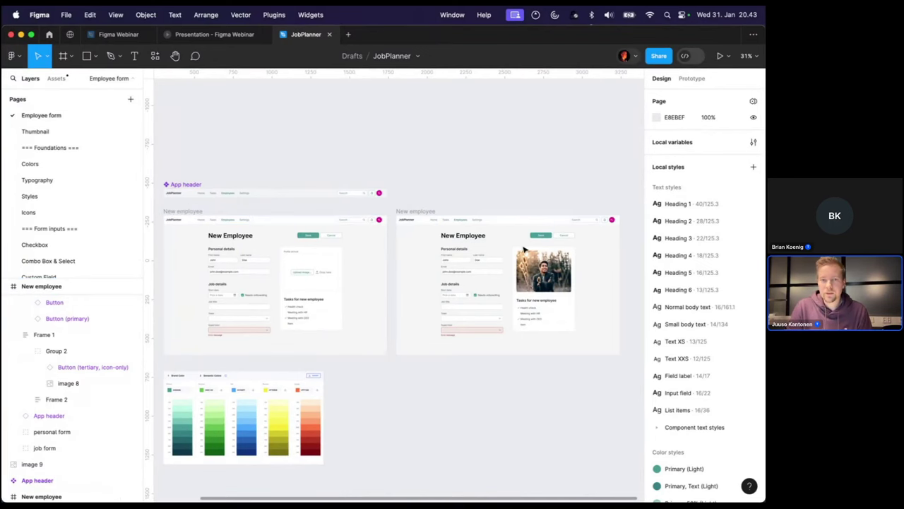
{"action": "scroll", "coordinate": [458, 193], "scroll_direction": "up", "scroll_amount": 5}
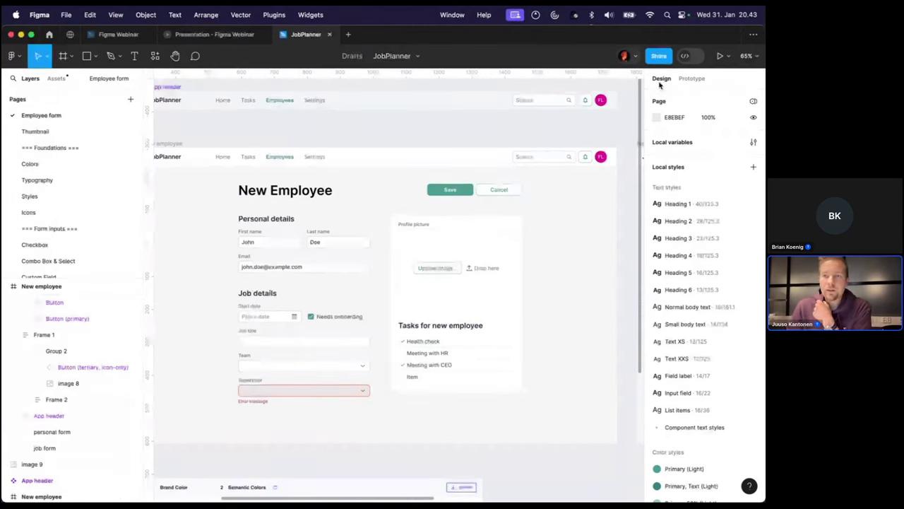
{"action": "left_click", "coordinate": [683, 79]}
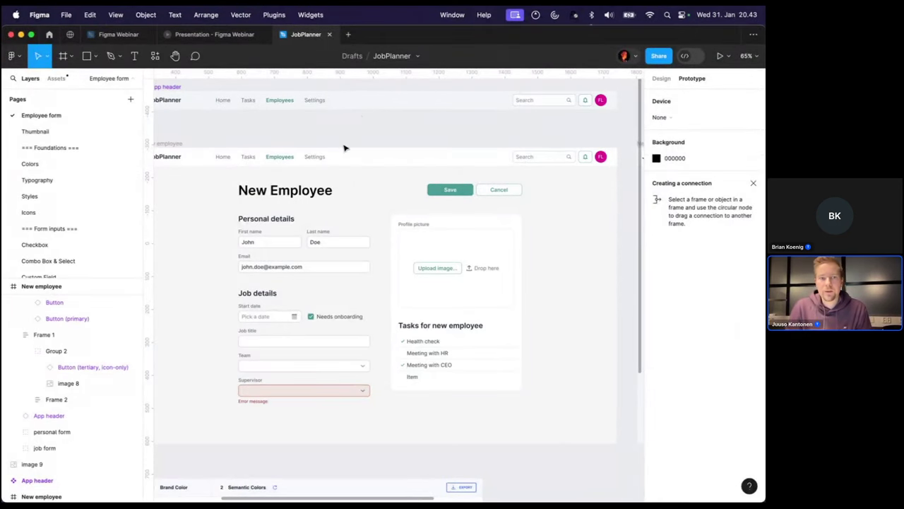
Make the New employee frame a flow starting point (Flow 1)
{"action": "scroll", "coordinate": [345, 146], "scroll_direction": "left", "scroll_amount": 3}
{"action": "left_click", "coordinate": [258, 144]}
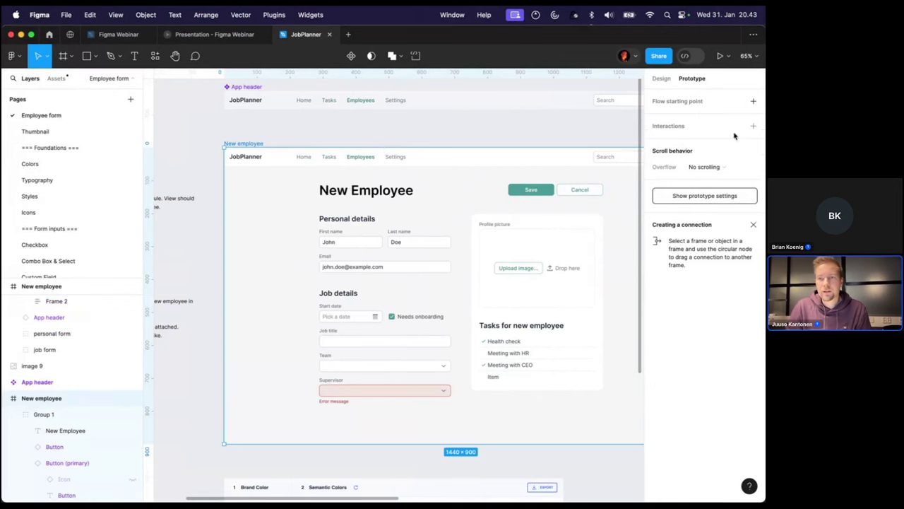
{"action": "left_click", "coordinate": [753, 101]}
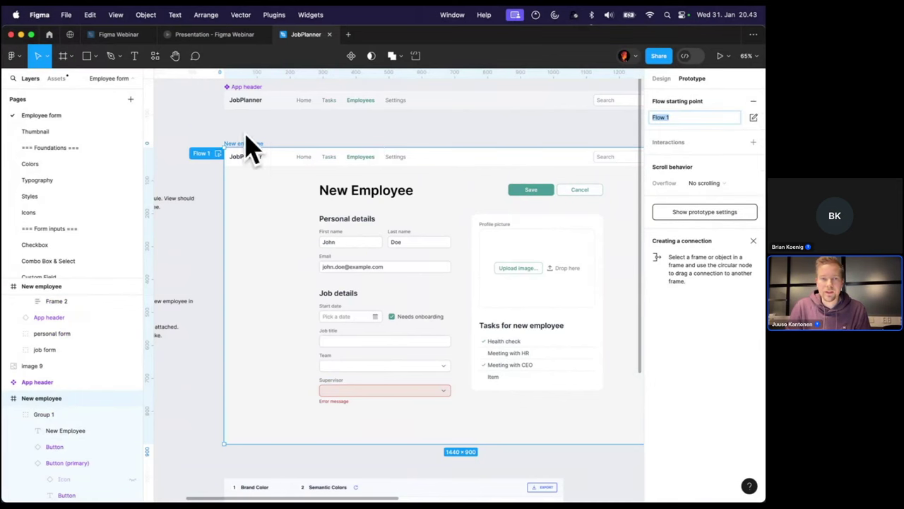
Link the upload area's content frame to the other New employee screen on click
{"action": "scroll", "coordinate": [382, 138], "scroll_direction": "right", "scroll_amount": 2}
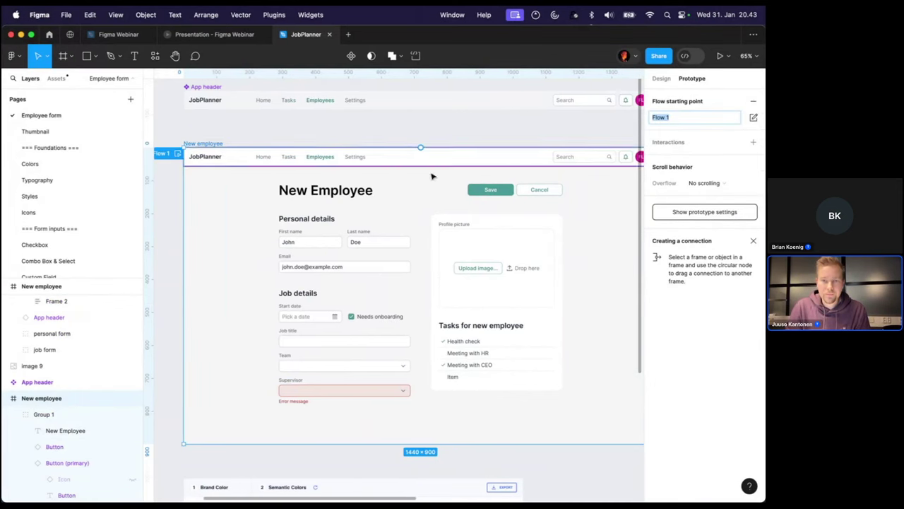
{"action": "left_click", "coordinate": [530, 236]}
{"action": "scroll", "coordinate": [522, 236], "scroll_direction": "up", "scroll_amount": 8}
{"action": "left_click", "coordinate": [443, 327]}
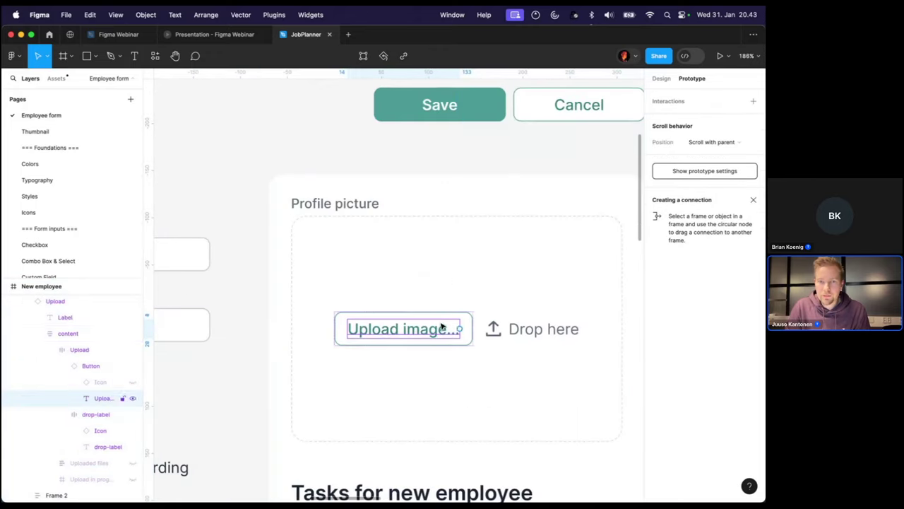
{"action": "left_click", "coordinate": [448, 241]}
{"action": "scroll", "coordinate": [478, 240], "scroll_direction": "down", "scroll_amount": 4}
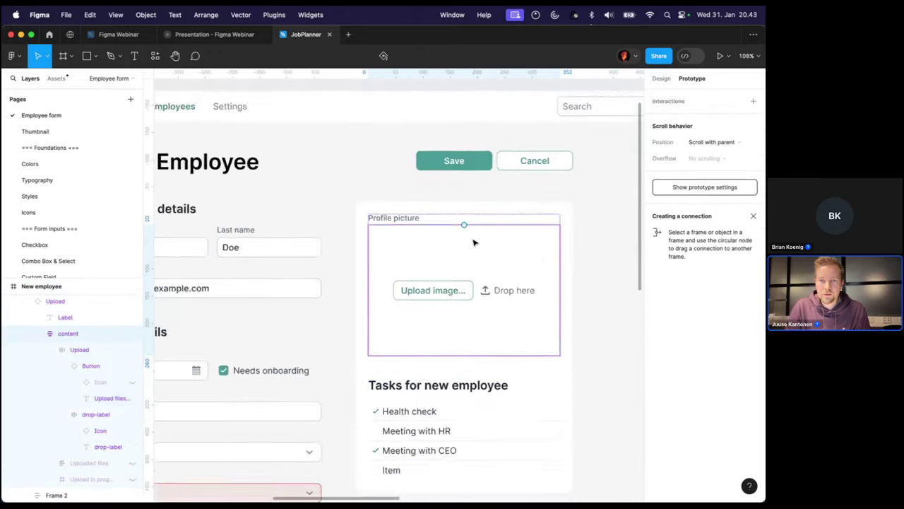
{"action": "scroll", "coordinate": [473, 242], "scroll_direction": "down", "scroll_amount": 3}
{"action": "scroll", "coordinate": [476, 240], "scroll_direction": "right", "scroll_amount": 5}
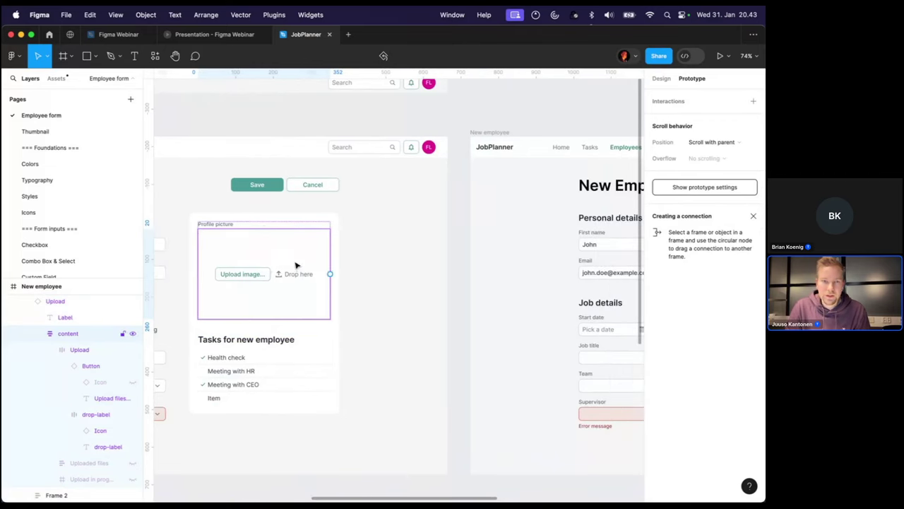
{"action": "scroll", "coordinate": [245, 305], "scroll_direction": "up", "scroll_amount": 3}
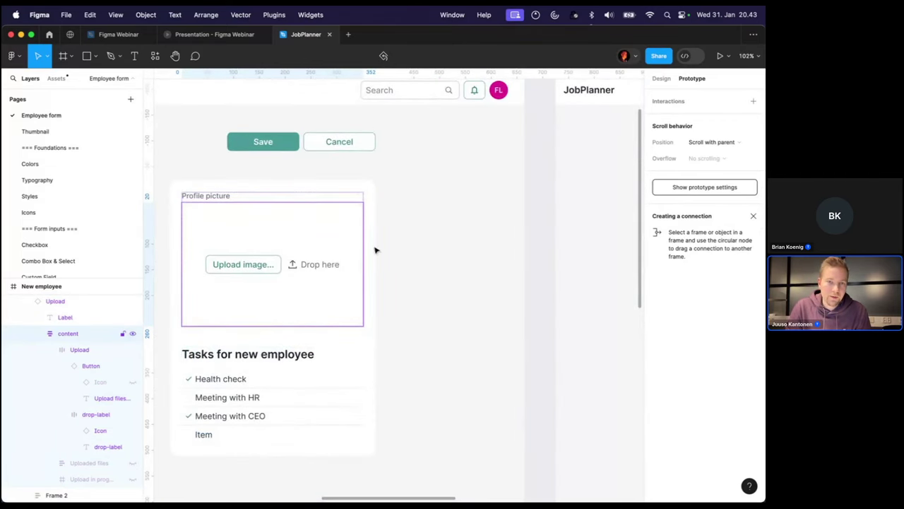
{"action": "mouse_move", "coordinate": [363, 264]}
{"action": "left_mouse_down"}
{"action": "mouse_move", "coordinate": [592, 234]}
{"action": "mouse_move", "coordinate": [362, 286]}
{"action": "mouse_move", "coordinate": [378, 262]}
{"action": "left_mouse_up"}
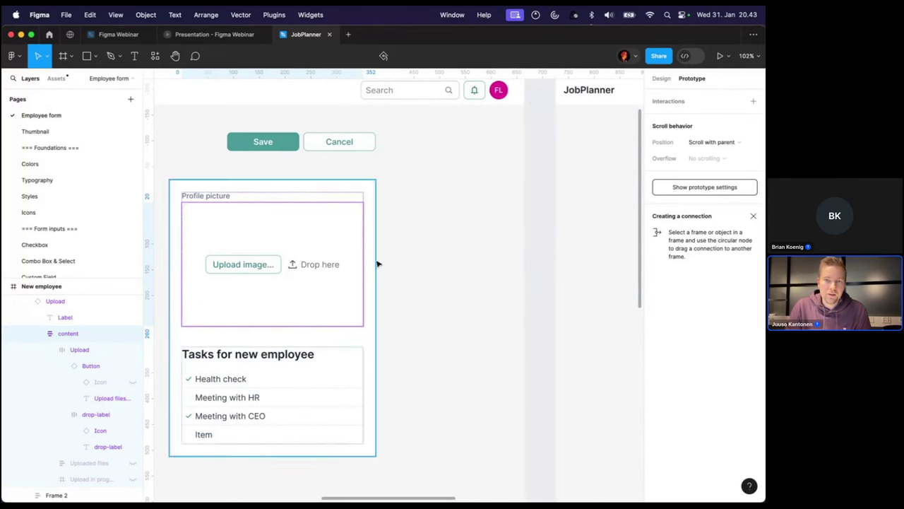
{"action": "scroll", "coordinate": [582, 236], "scroll_direction": "down", "scroll_amount": 2}
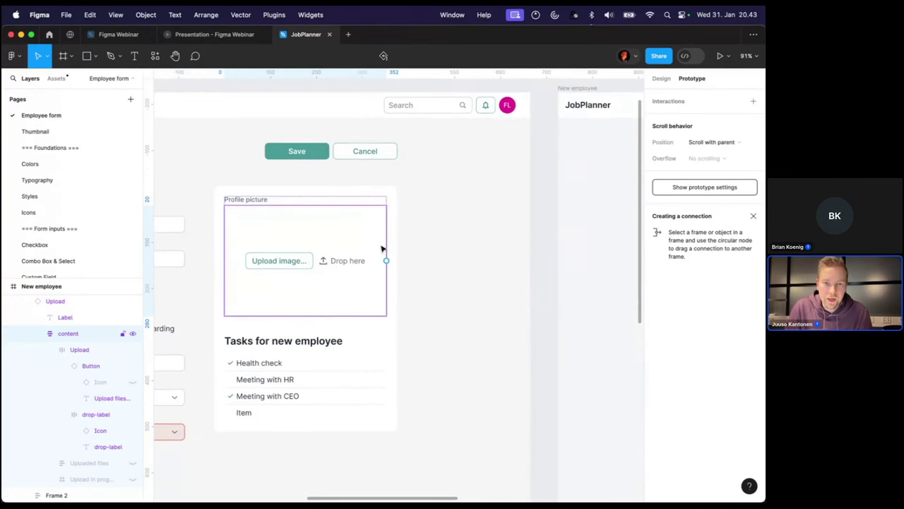
{"action": "scroll", "coordinate": [382, 249], "scroll_direction": "up", "scroll_amount": 2}
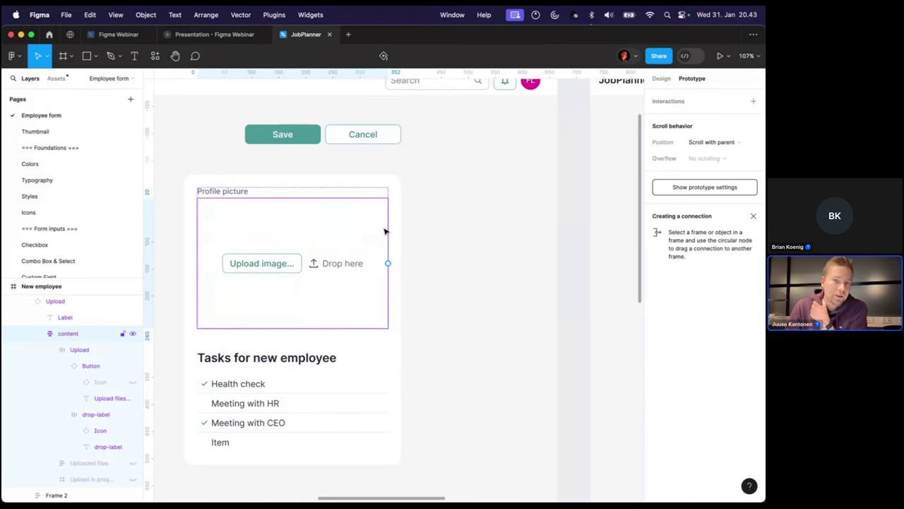
{"action": "mouse_move", "coordinate": [388, 264]}
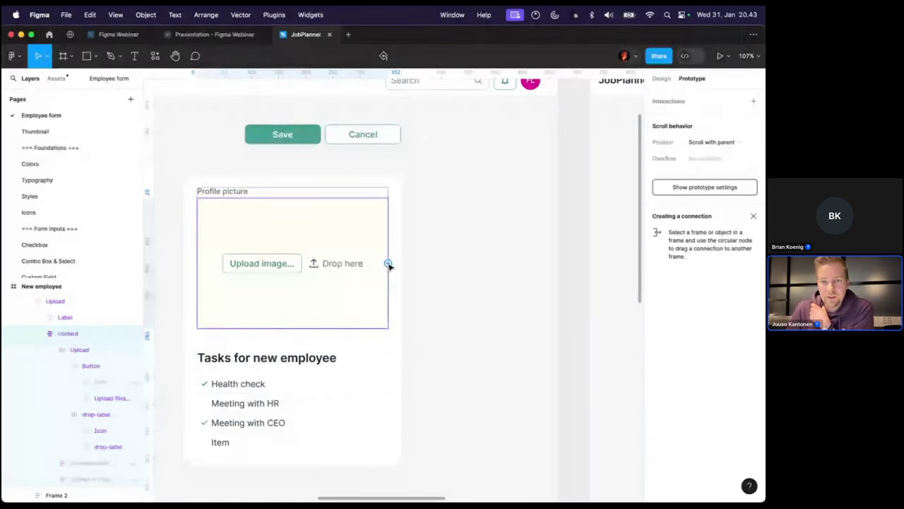
{"action": "left_click_drag", "start_coordinate": [388, 264], "coordinate": [573, 238]}
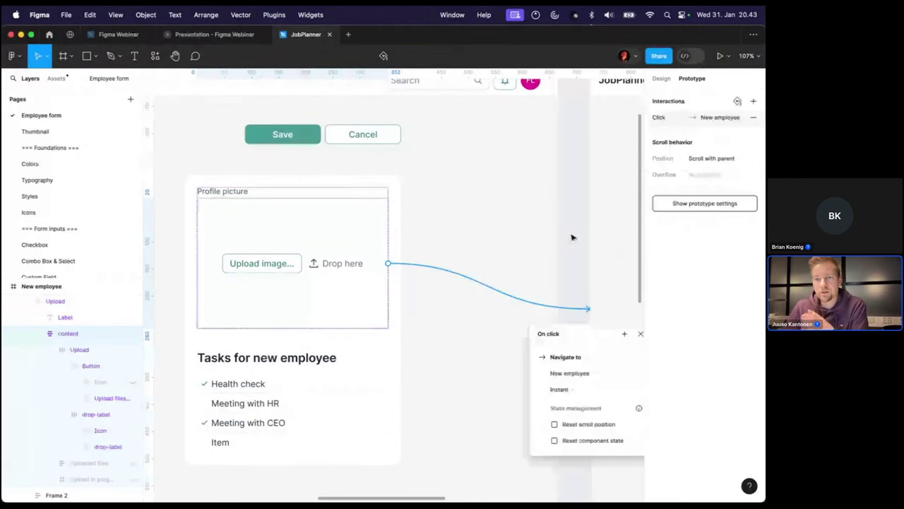
Check the photo interaction and leave it as On click with an Instant transition
{"action": "scroll", "coordinate": [584, 240], "scroll_direction": "right", "scroll_amount": 5}
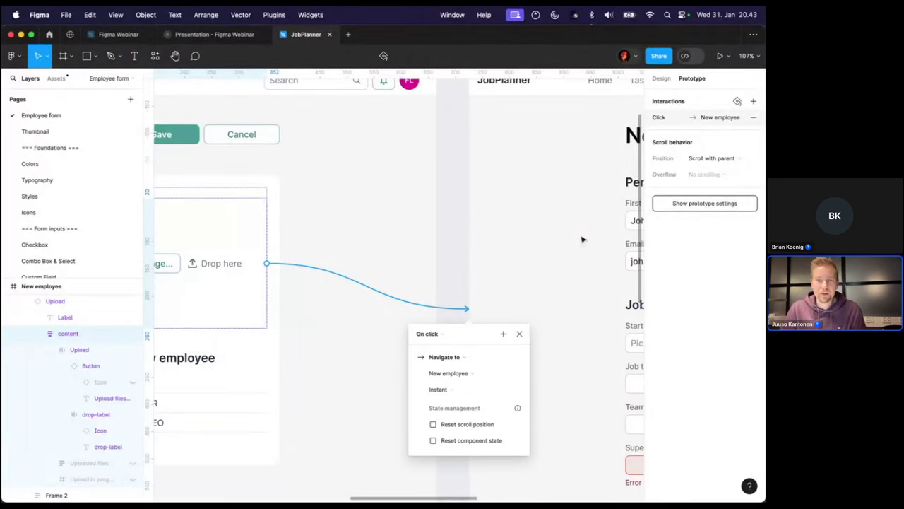
{"action": "scroll", "coordinate": [446, 344], "scroll_direction": "down", "scroll_amount": 3}
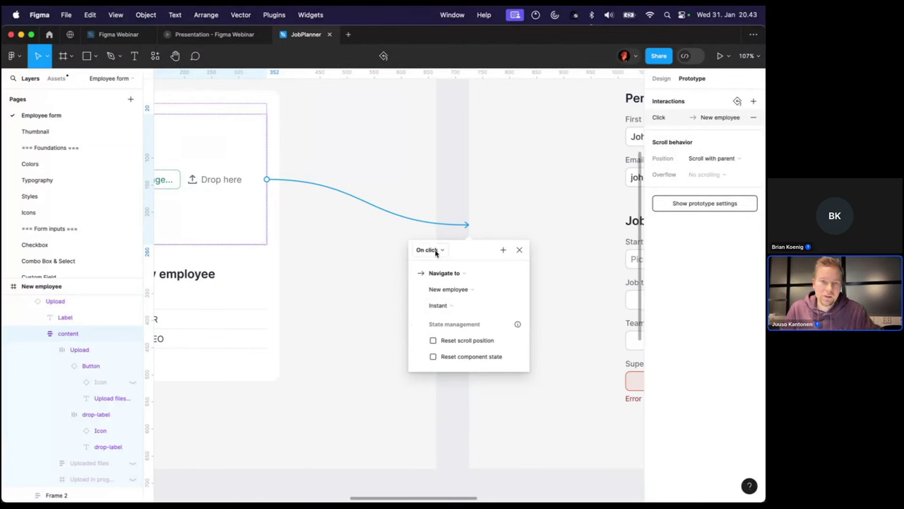
{"action": "left_click", "coordinate": [421, 251]}
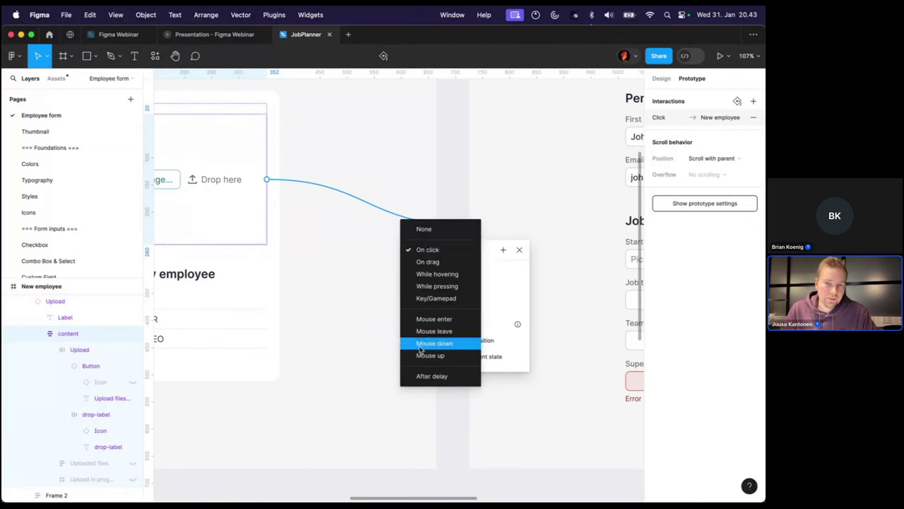
{"action": "left_click", "coordinate": [431, 251]}
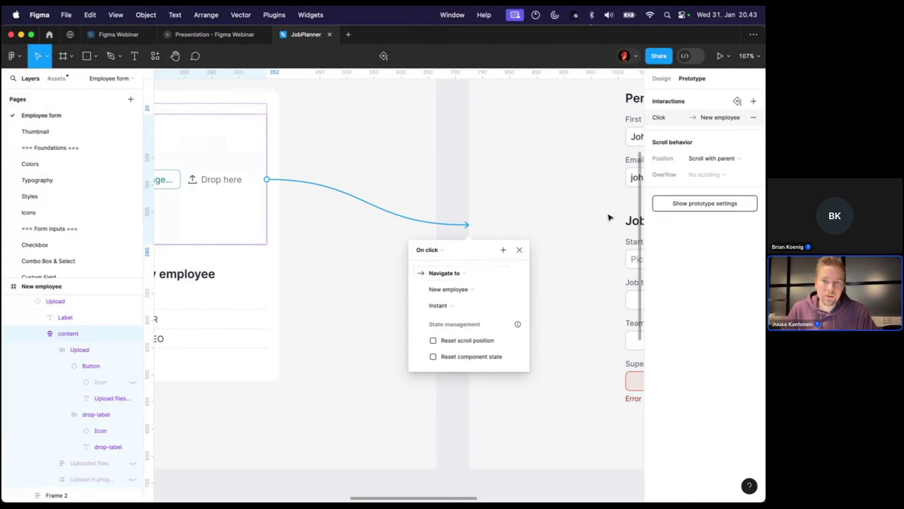
{"action": "left_click", "coordinate": [465, 310]}
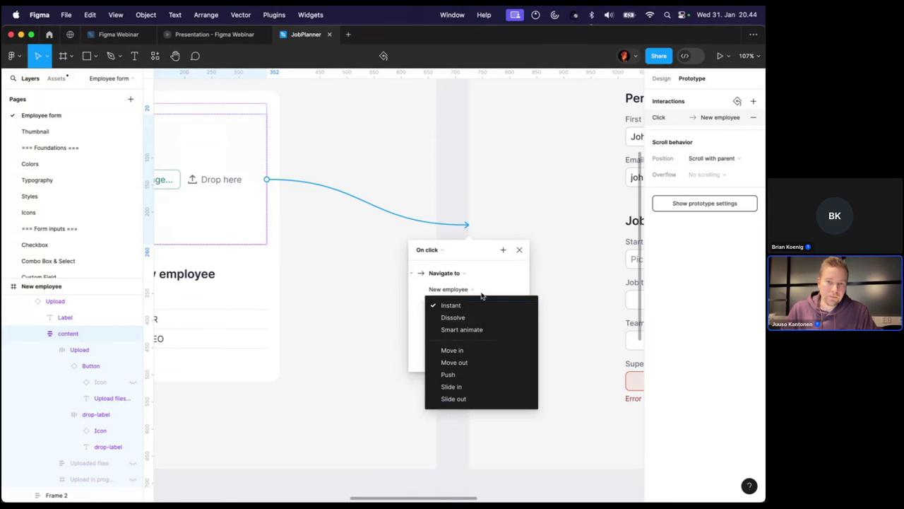
{"action": "left_click", "coordinate": [413, 304]}
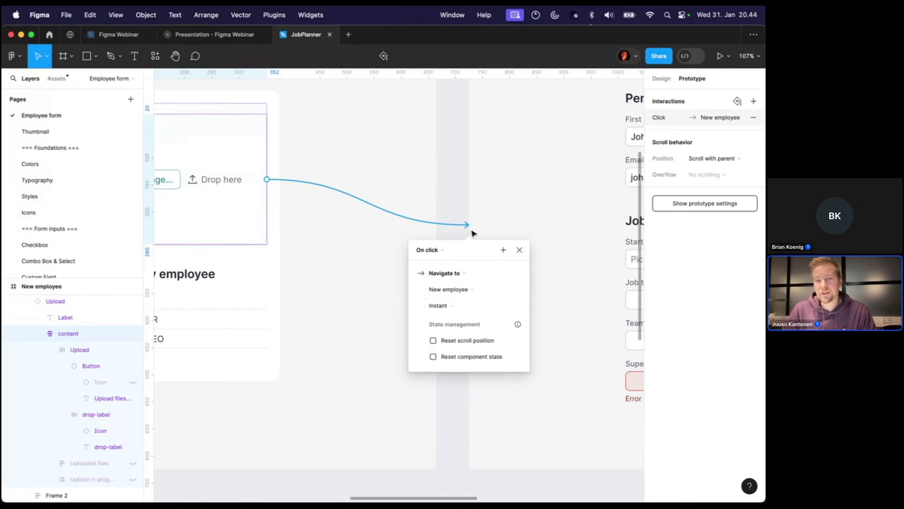
{"action": "scroll", "coordinate": [453, 197], "scroll_direction": "down", "scroll_amount": 5}
{"action": "left_click", "coordinate": [449, 197]}
Select the photo's close button and inspect its existing click interaction to New employee
{"action": "scroll", "coordinate": [406, 219], "scroll_direction": "right", "scroll_amount": 5}
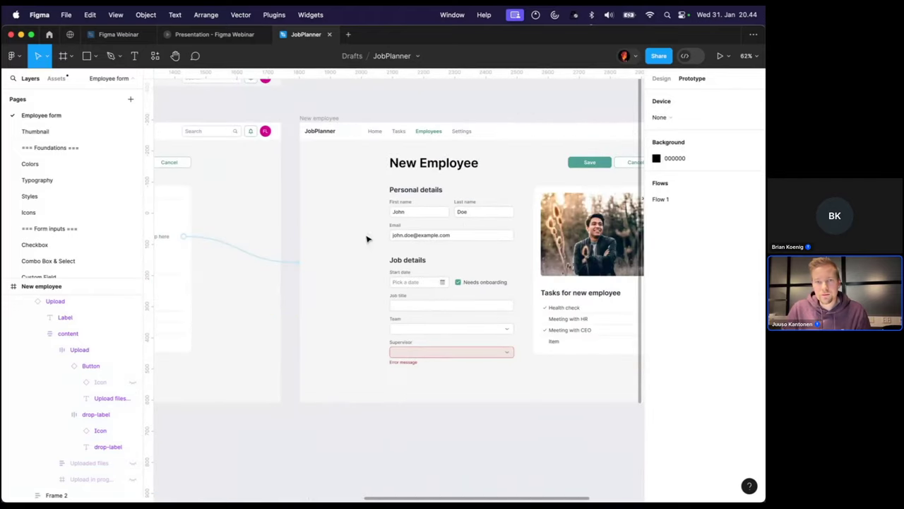
{"action": "scroll", "coordinate": [508, 205], "scroll_direction": "up", "scroll_amount": 5}
{"action": "scroll", "coordinate": [498, 198], "scroll_direction": "up", "scroll_amount": 3}
{"action": "left_click", "coordinate": [500, 187]}
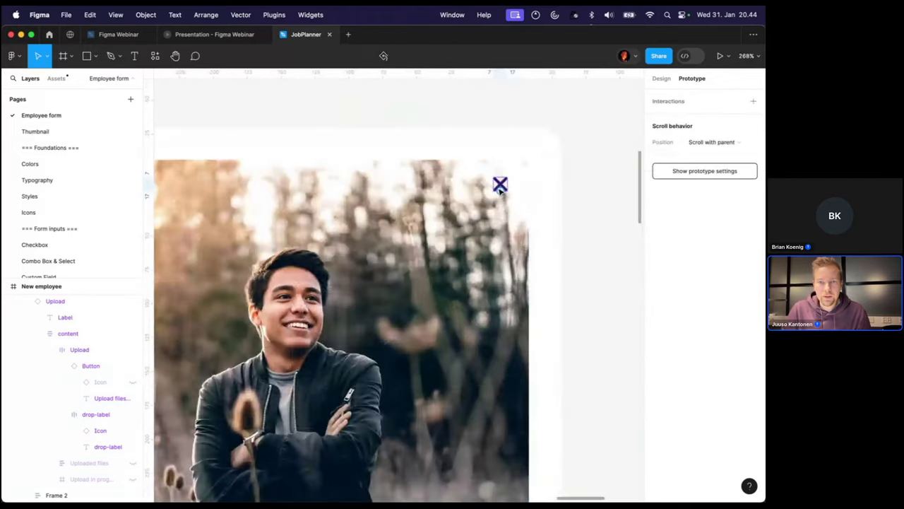
{"action": "left_click", "coordinate": [489, 203]}
{"action": "scroll", "coordinate": [494, 205], "scroll_direction": "down", "scroll_amount": 3}
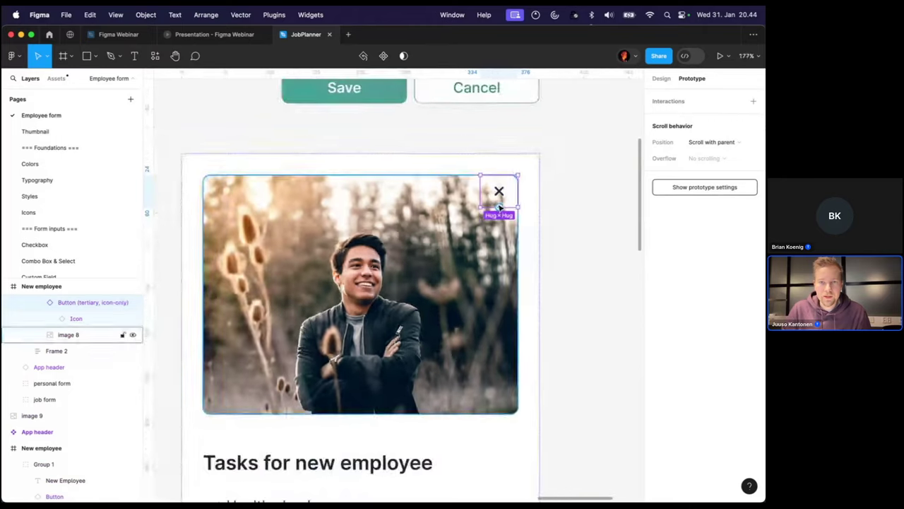
{"action": "scroll", "coordinate": [495, 204], "scroll_direction": "down", "scroll_amount": 3}
{"action": "scroll", "coordinate": [448, 211], "scroll_direction": "left", "scroll_amount": 10}
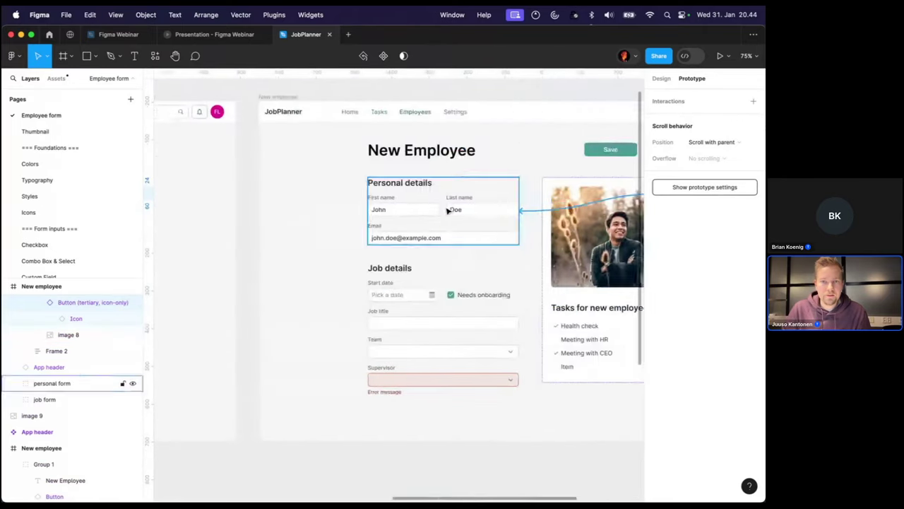
{"action": "left_click", "coordinate": [503, 271]}
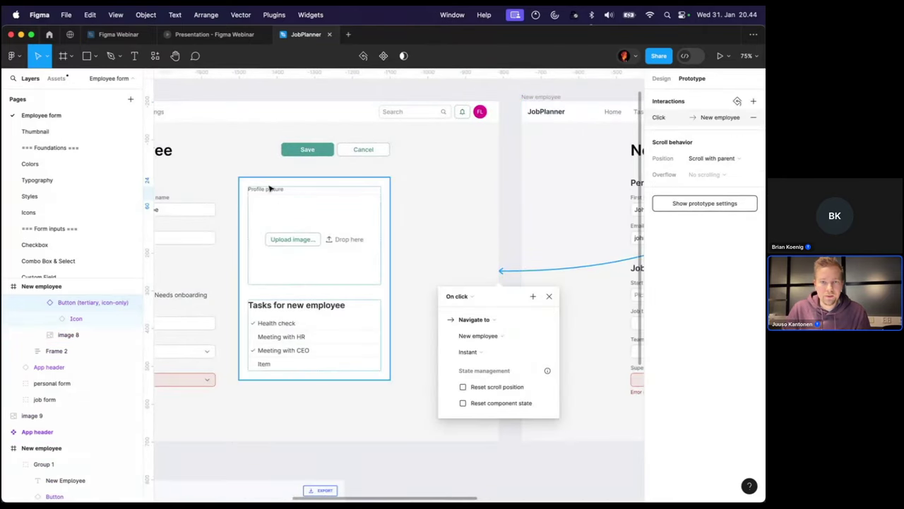
{"action": "key", "text": "Escape"}
{"action": "scroll", "coordinate": [365, 275], "scroll_direction": "left", "scroll_amount": 5}
{"action": "scroll", "coordinate": [419, 276], "scroll_direction": "down", "scroll_amount": 3}
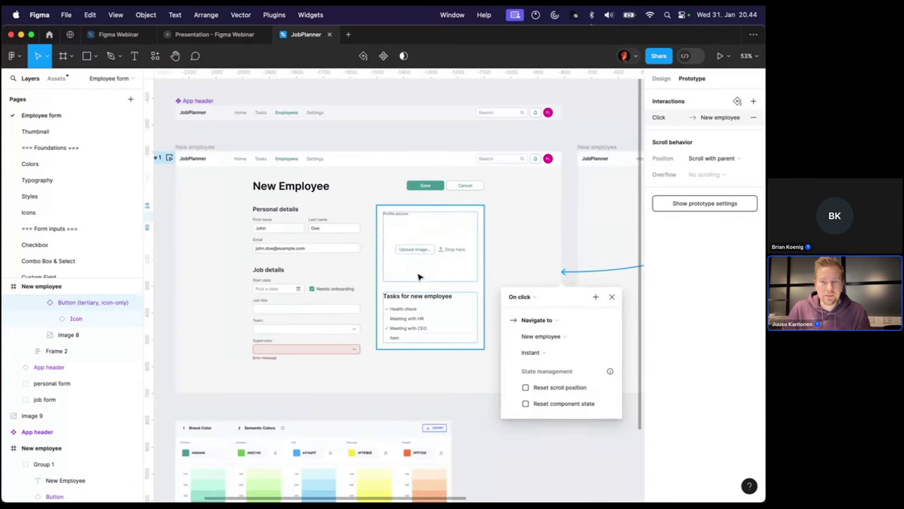
{"action": "left_click", "coordinate": [574, 123]}
Drag the colour-palette image further down the canvas, below the form
{"action": "scroll", "coordinate": [575, 133], "scroll_direction": "down", "scroll_amount": 2}
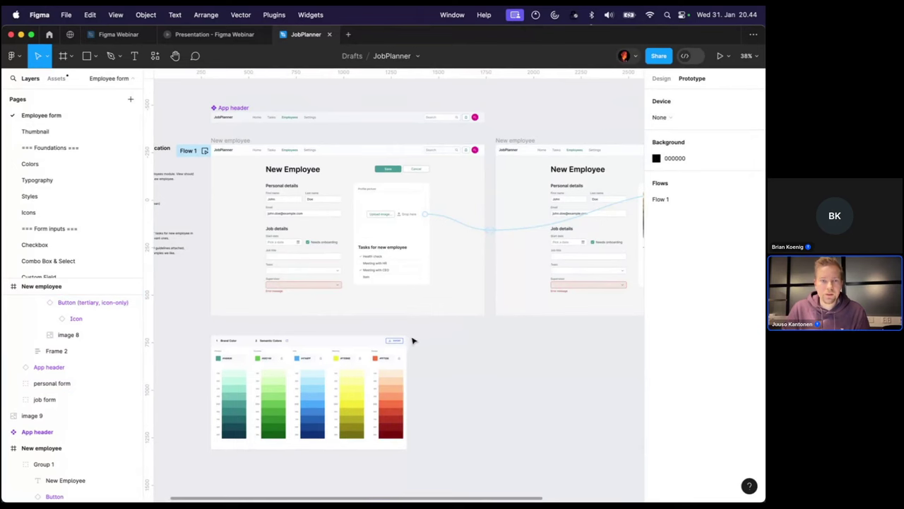
{"action": "left_click", "coordinate": [353, 377]}
{"action": "left_click_drag", "start_coordinate": [353, 378], "coordinate": [353, 479]}
{"action": "key", "text": "Escape"}
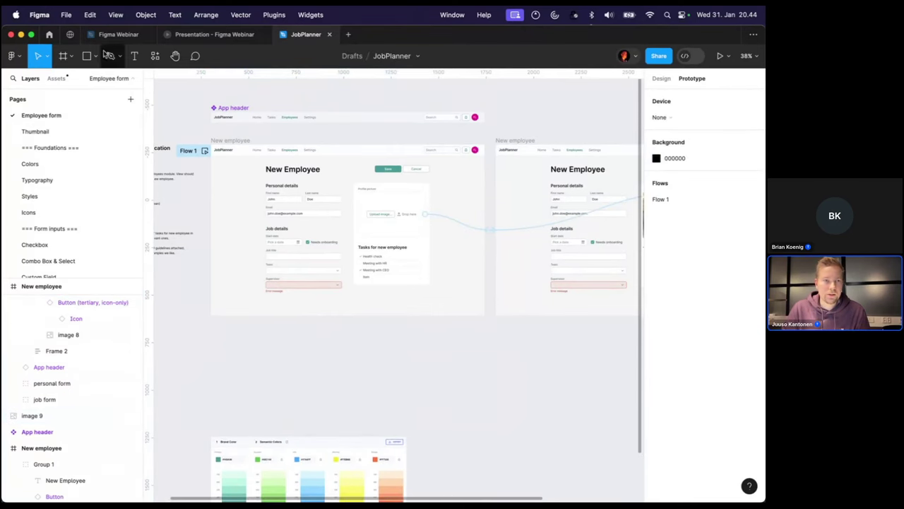
{"action": "scroll", "coordinate": [302, 288], "scroll_direction": "up", "scroll_amount": 5}
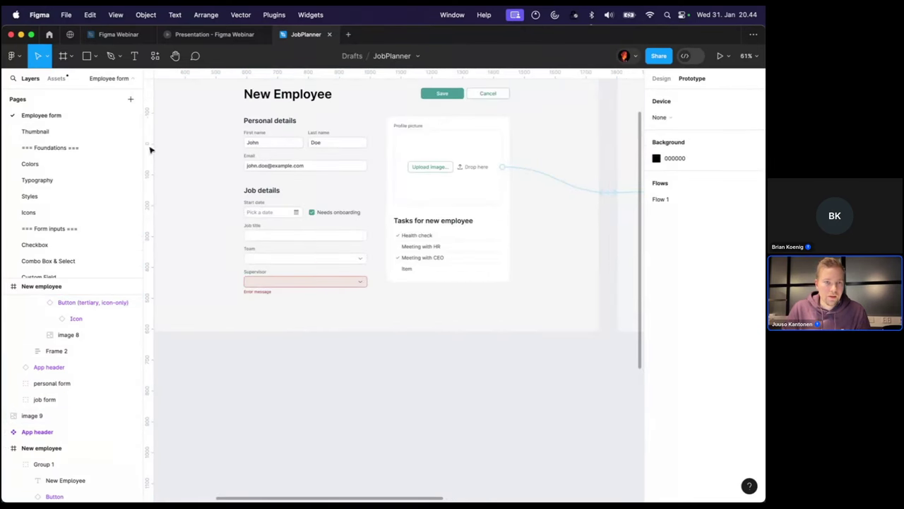
{"action": "left_click", "coordinate": [56, 79]}
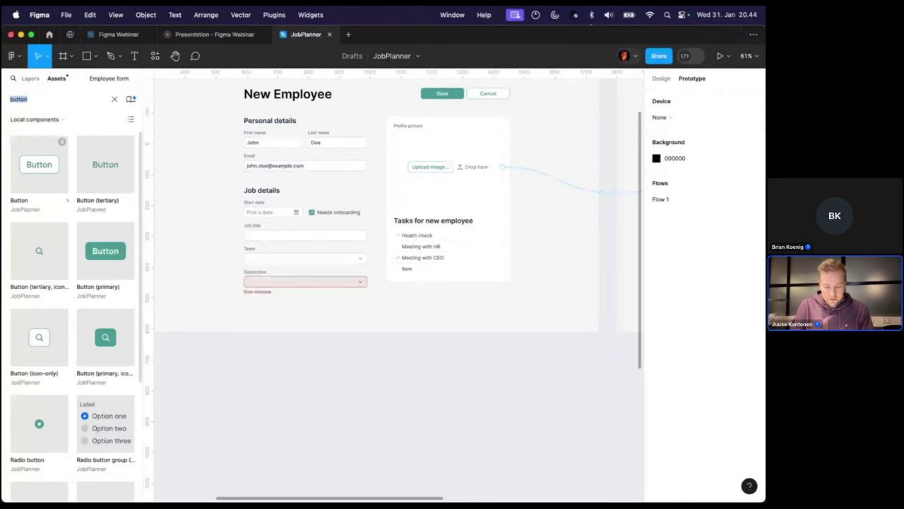
Search assets for 'date' and place the Date Picker Overlay below the form
{"action": "type", "text": "date"}
{"action": "left_click_drag", "start_coordinate": [30, 241], "coordinate": [275, 393]}
{"action": "left_click", "coordinate": [400, 409]}
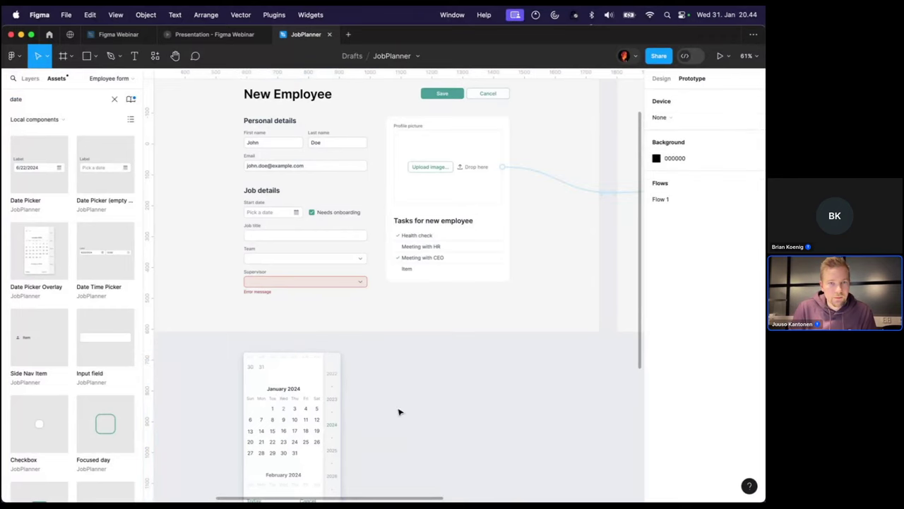
Connect the Start date field's prototype link to the Date Picker Overlay
{"action": "scroll", "coordinate": [369, 208], "scroll_direction": "left", "scroll_amount": 2}
{"action": "scroll", "coordinate": [366, 249], "scroll_direction": "up", "scroll_amount": 2}
{"action": "scroll", "coordinate": [366, 248], "scroll_direction": "up", "scroll_amount": 5}
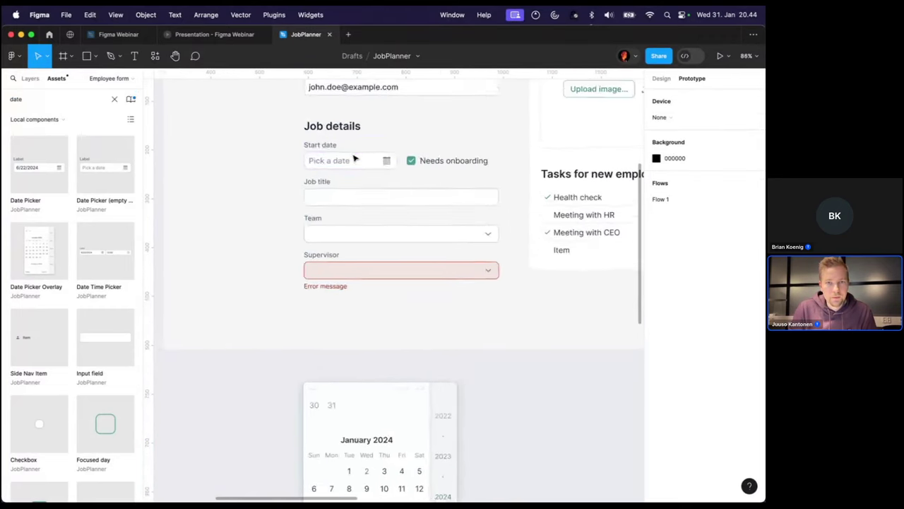
{"action": "left_click", "coordinate": [365, 163]}
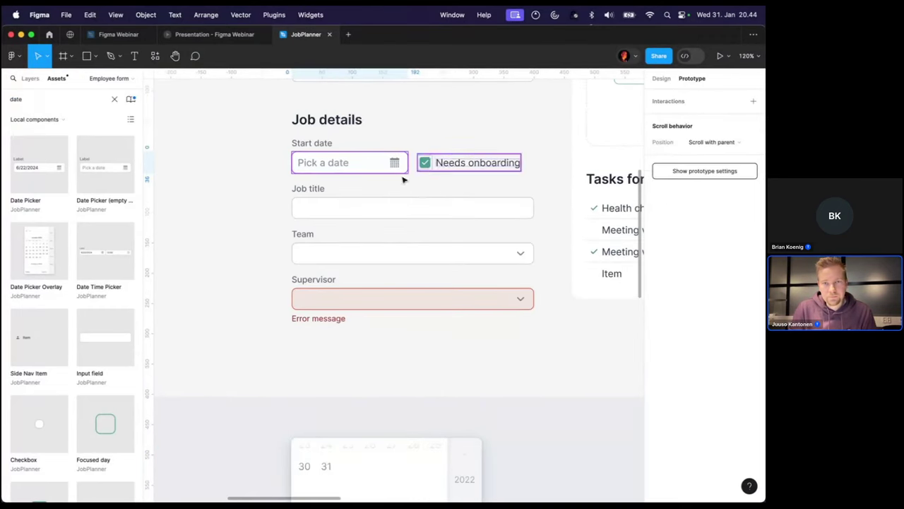
{"action": "left_click_drag", "start_coordinate": [409, 163], "coordinate": [363, 360]}
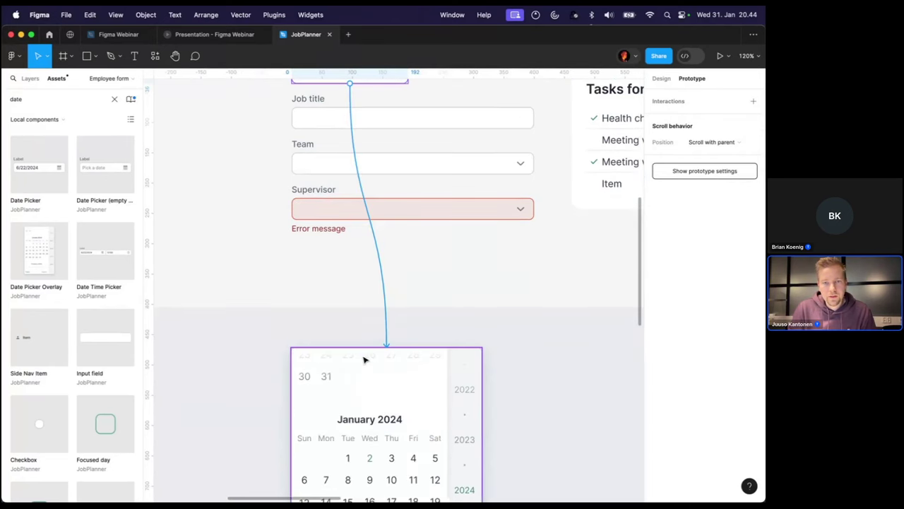
{"action": "left_click_drag", "start_coordinate": [375, 391], "coordinate": [382, 364]}
{"action": "scroll", "coordinate": [385, 374], "scroll_direction": "down", "scroll_amount": 3}
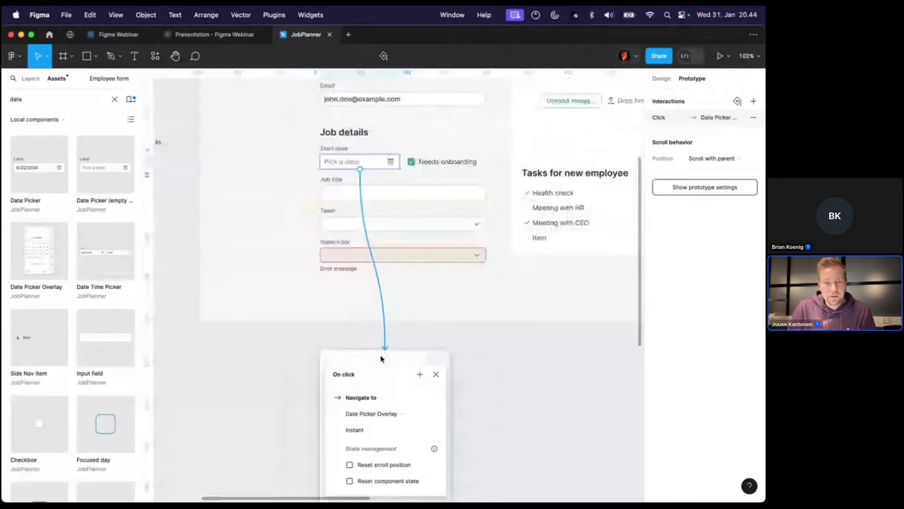
{"action": "scroll", "coordinate": [459, 394], "scroll_direction": "down", "scroll_amount": 3}
Change the Start date click action to Open overlay with Manual overlay position
{"action": "left_click", "coordinate": [371, 300]}
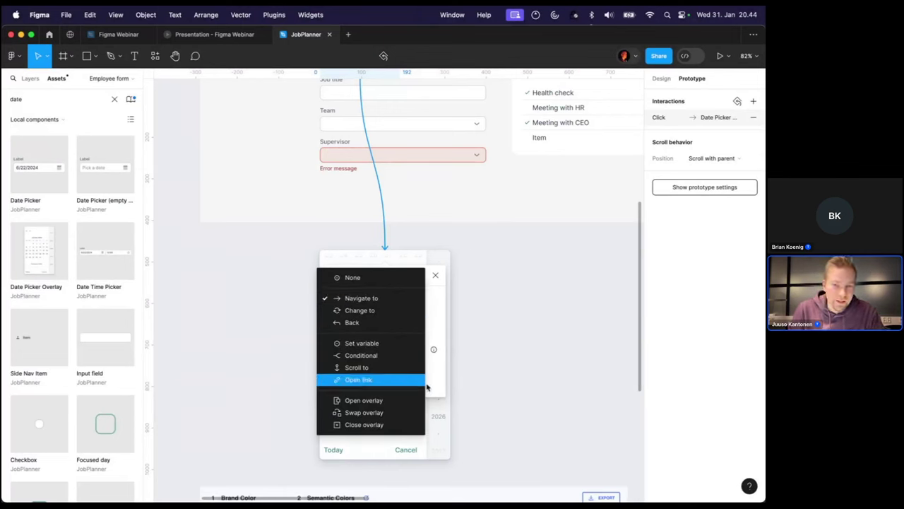
{"action": "left_click", "coordinate": [371, 401]}
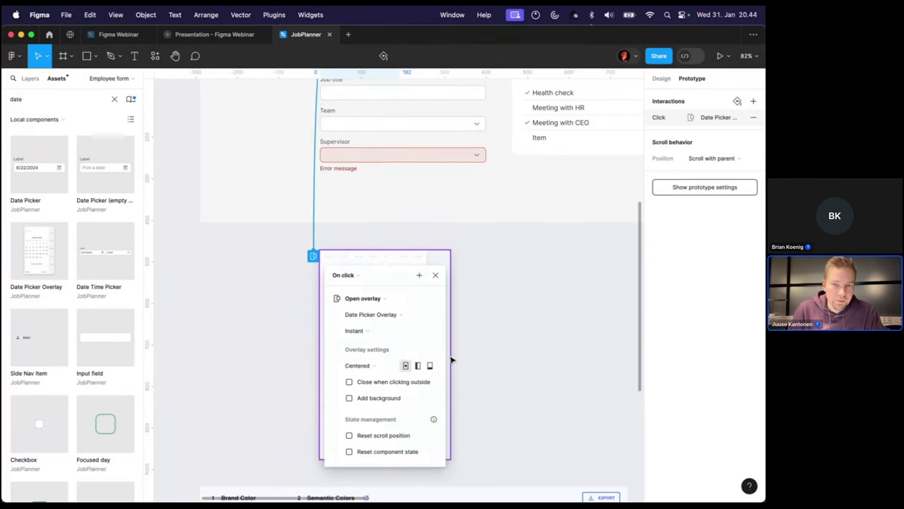
{"action": "left_click", "coordinate": [360, 366]}
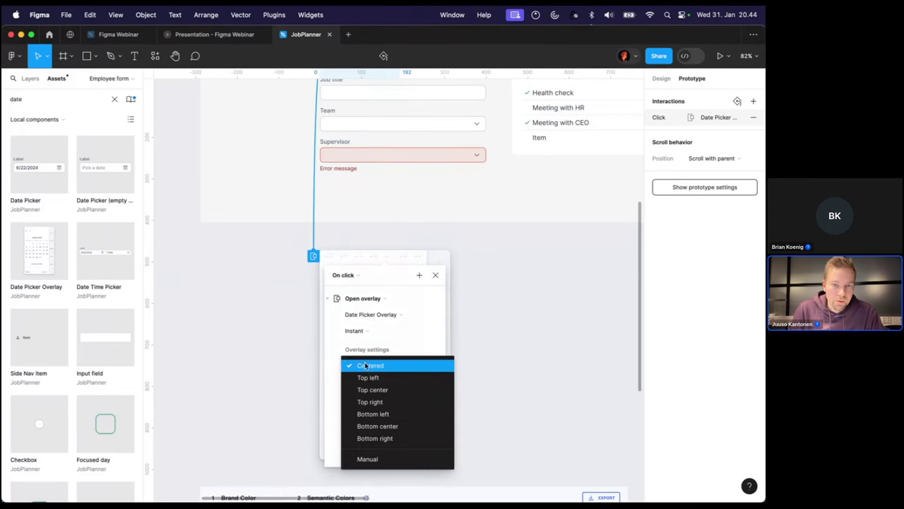
{"action": "left_click", "coordinate": [375, 457]}
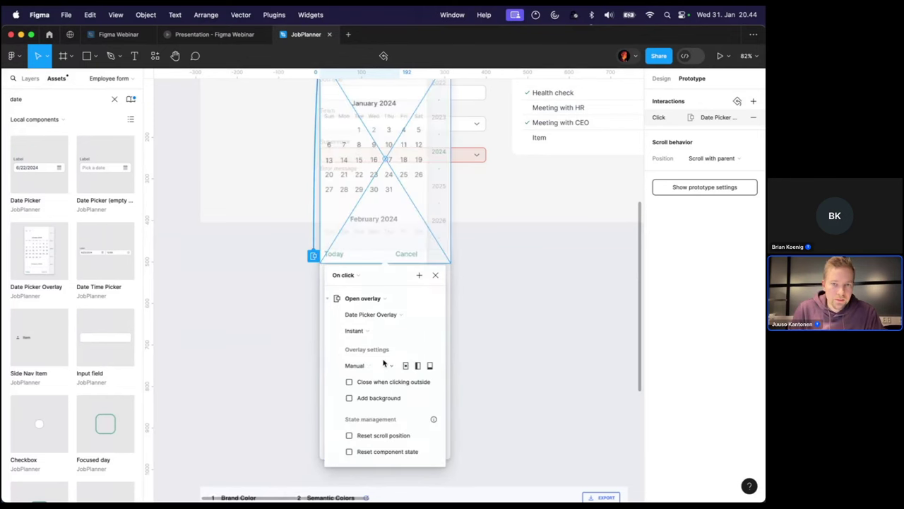
{"action": "scroll", "coordinate": [383, 362], "scroll_direction": "up", "scroll_amount": 5}
{"action": "scroll", "coordinate": [397, 303], "scroll_direction": "up", "scroll_amount": 5}
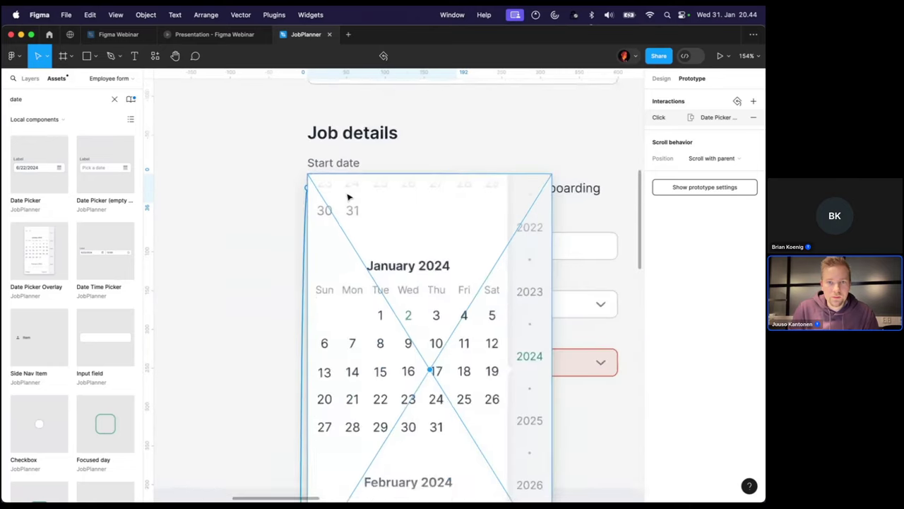
{"action": "scroll", "coordinate": [348, 197], "scroll_direction": "up", "scroll_amount": 5}
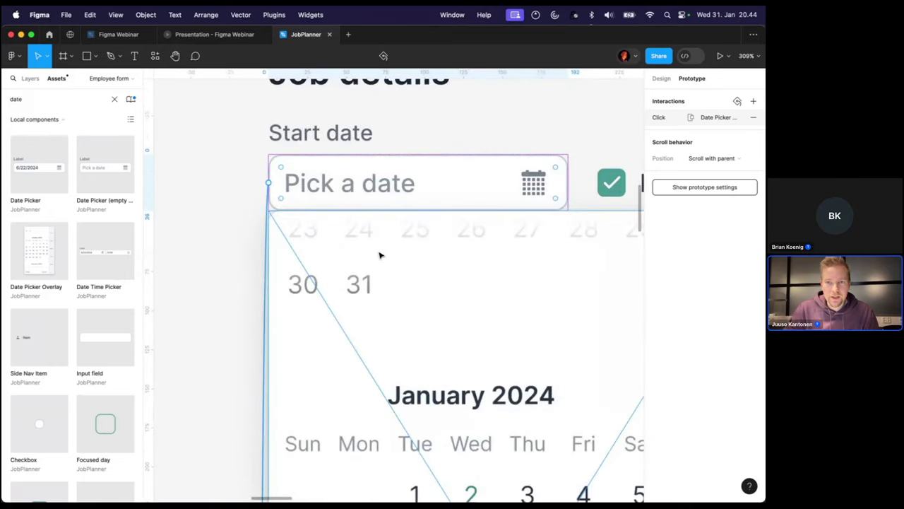
{"action": "scroll", "coordinate": [380, 255], "scroll_direction": "down", "scroll_amount": 10}
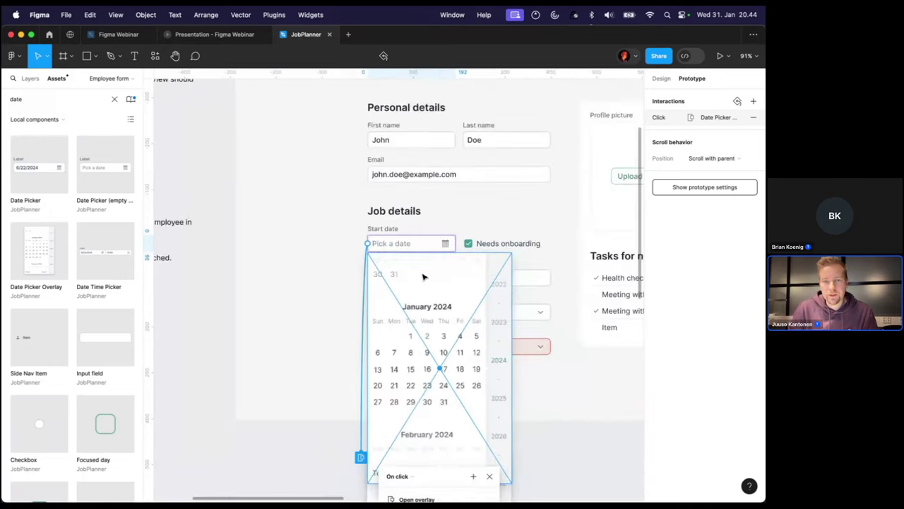
{"action": "scroll", "coordinate": [426, 277], "scroll_direction": "down", "scroll_amount": 3}
{"action": "scroll", "coordinate": [560, 296], "scroll_direction": "up", "scroll_amount": 1}
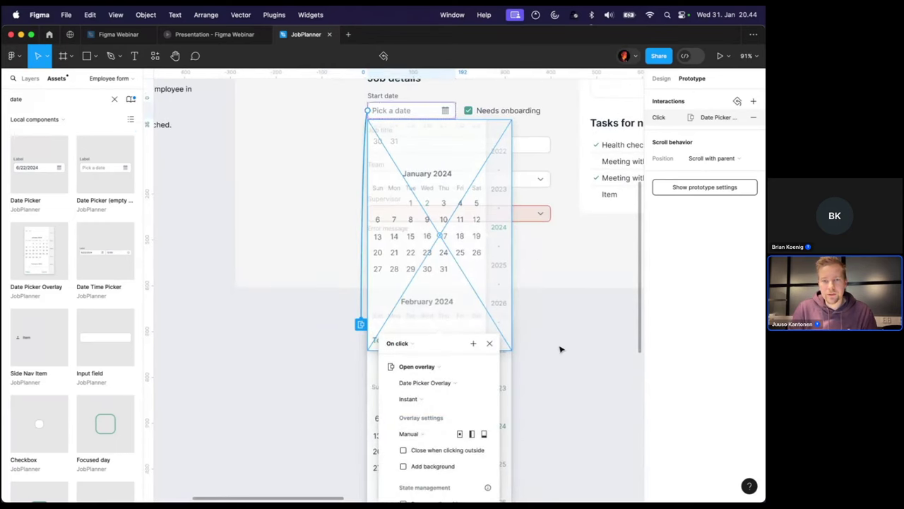
{"action": "left_click", "coordinate": [561, 351]}
{"action": "scroll", "coordinate": [561, 355], "scroll_direction": "down", "scroll_amount": 3}
{"action": "left_click", "coordinate": [502, 327]}
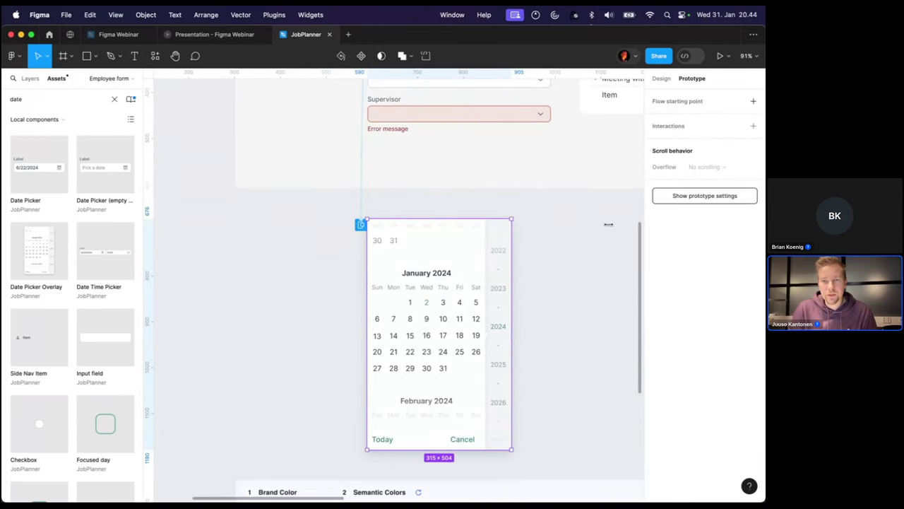
Shorten the Date Picker Overlay frame to 315×357 by dragging its bottom edge up
{"action": "left_click", "coordinate": [661, 82]}
{"action": "left_click_drag", "start_coordinate": [480, 449], "coordinate": [479, 381]}
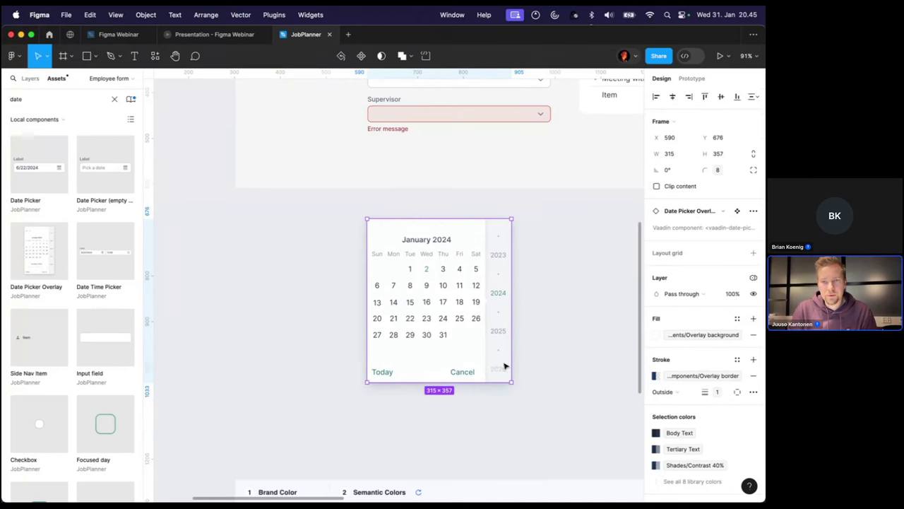
{"action": "left_click", "coordinate": [692, 78]}
{"action": "scroll", "coordinate": [558, 299], "scroll_direction": "up", "scroll_amount": 3}
{"action": "left_click_drag", "start_coordinate": [361, 324], "coordinate": [371, 116]}
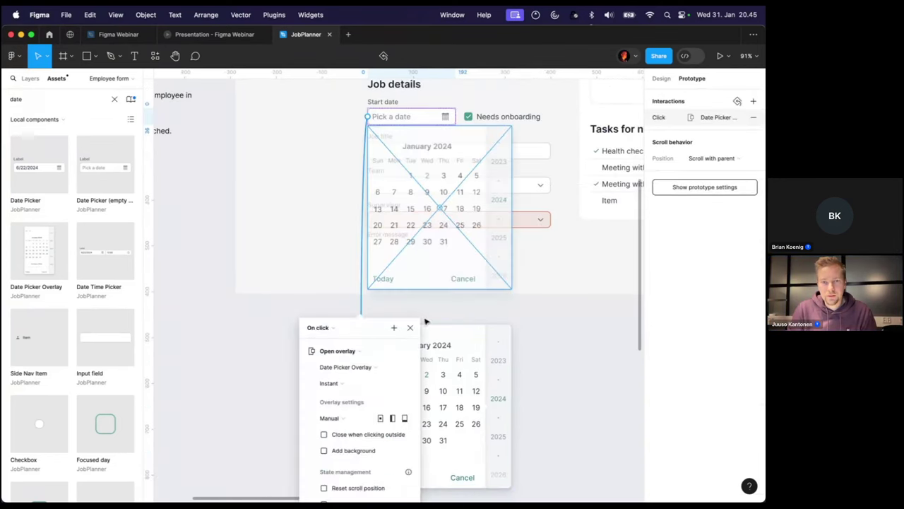
{"action": "scroll", "coordinate": [445, 293], "scroll_direction": "up", "scroll_amount": 3}
{"action": "left_click", "coordinate": [553, 441]}
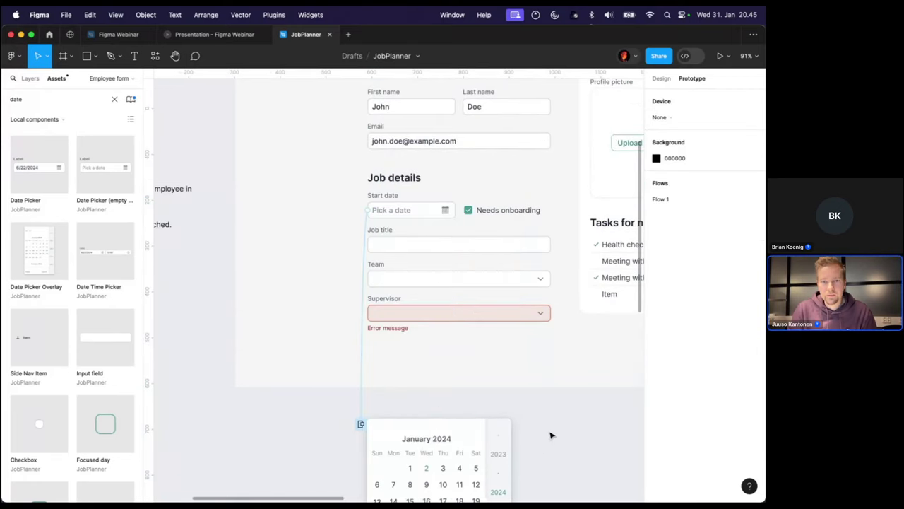
{"action": "scroll", "coordinate": [495, 363], "scroll_direction": "down", "scroll_amount": 5}
Make the Start date overlay close when clicking outside it
{"action": "left_click", "coordinate": [397, 286]}
{"action": "left_click", "coordinate": [364, 252]}
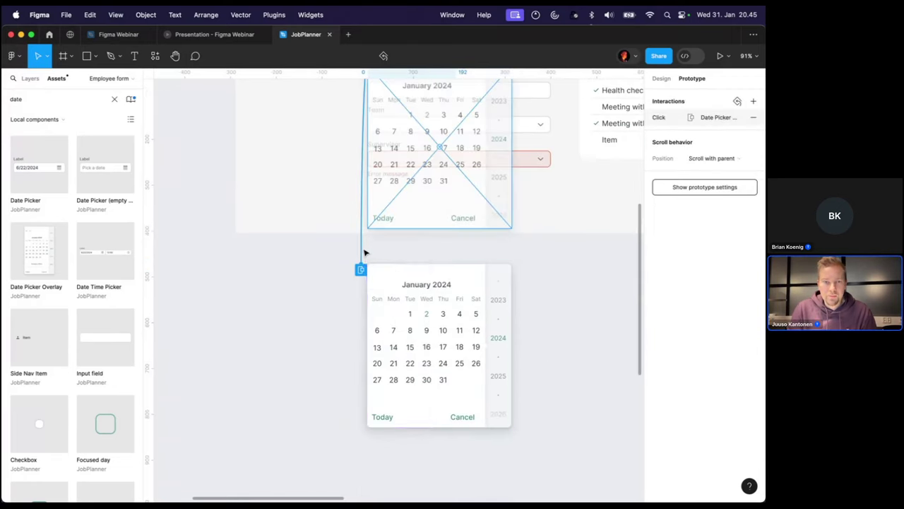
{"action": "left_click", "coordinate": [365, 382]}
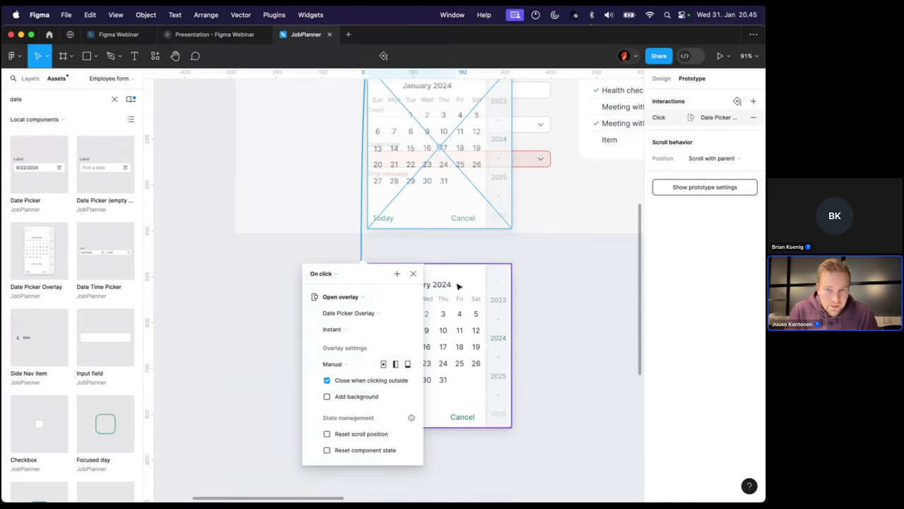
{"action": "left_click", "coordinate": [579, 315]}
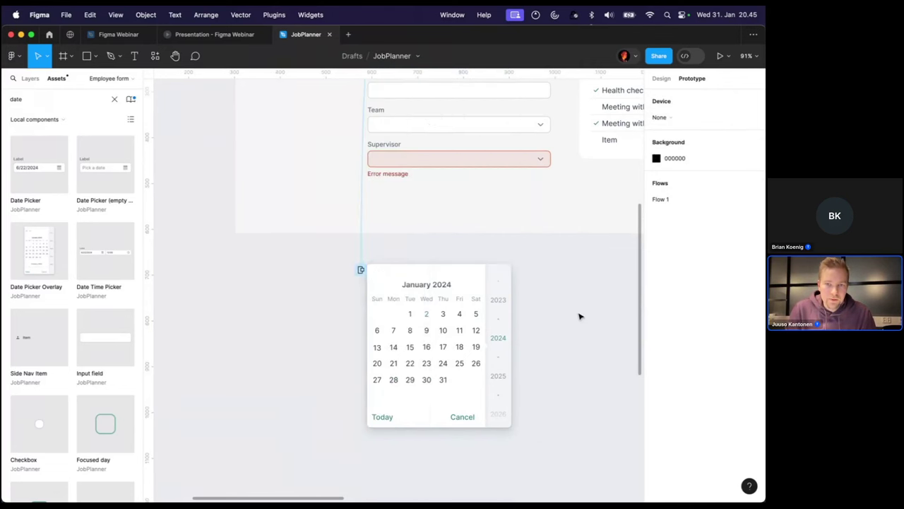
Give the Date Picker Overlay frame an On click → Close overlay interaction
{"action": "left_click", "coordinate": [472, 315]}
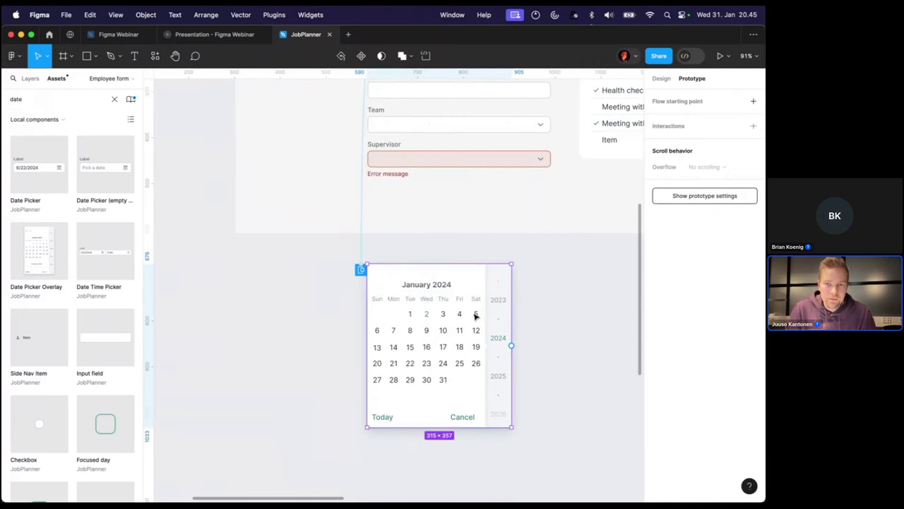
{"action": "left_click", "coordinate": [753, 125]}
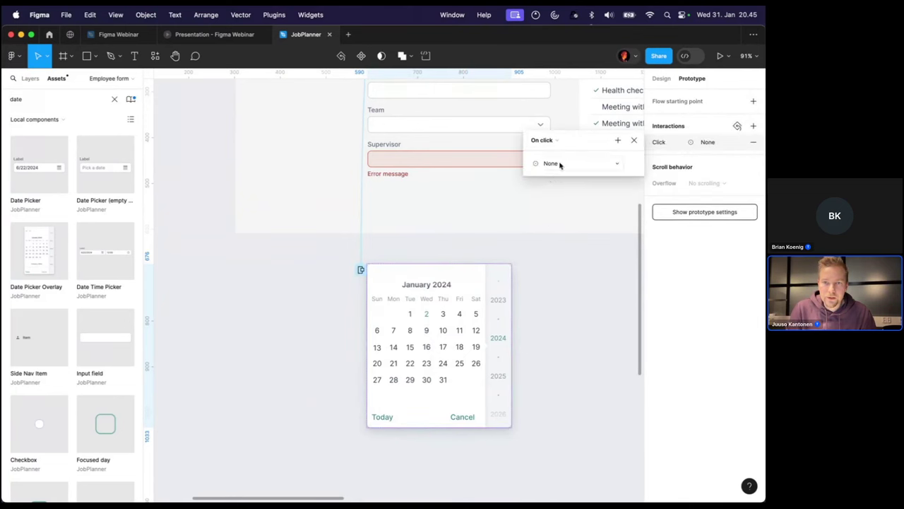
{"action": "left_click", "coordinate": [561, 163]}
{"action": "left_click", "coordinate": [568, 314]}
{"action": "left_click", "coordinate": [591, 322]}
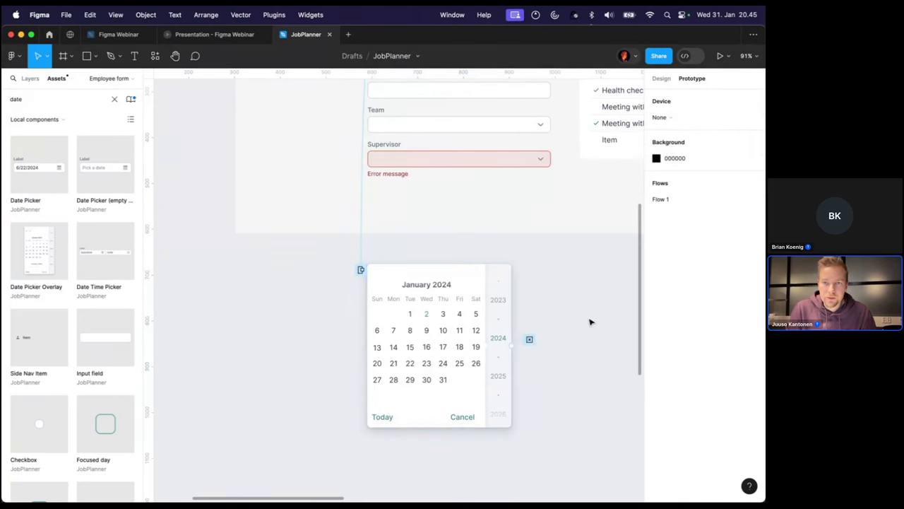
{"action": "scroll", "coordinate": [591, 322], "scroll_direction": "right", "scroll_amount": 4}
Present the prototype in Fill screen mode and click empty areas to reveal hotspot hints
{"action": "left_click", "coordinate": [720, 55]}
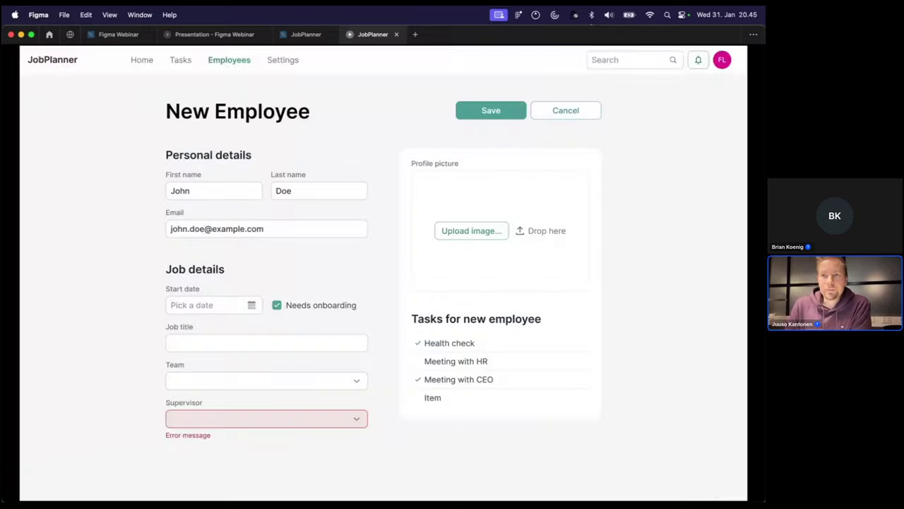
{"action": "left_click", "coordinate": [719, 57]}
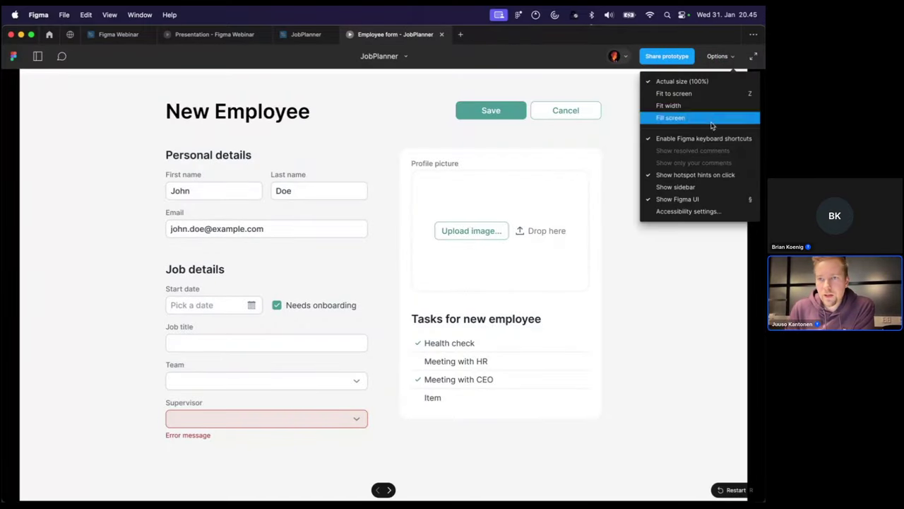
{"action": "left_click", "coordinate": [682, 119]}
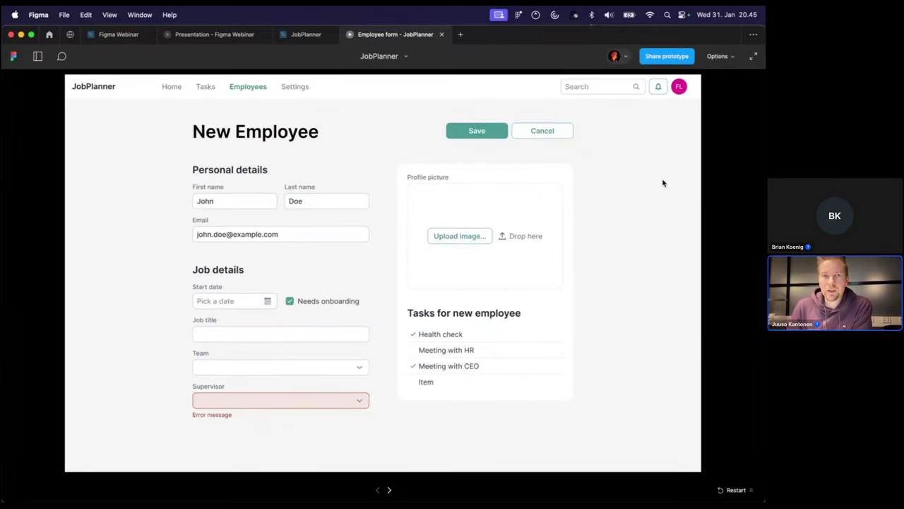
{"action": "left_click", "coordinate": [651, 215]}
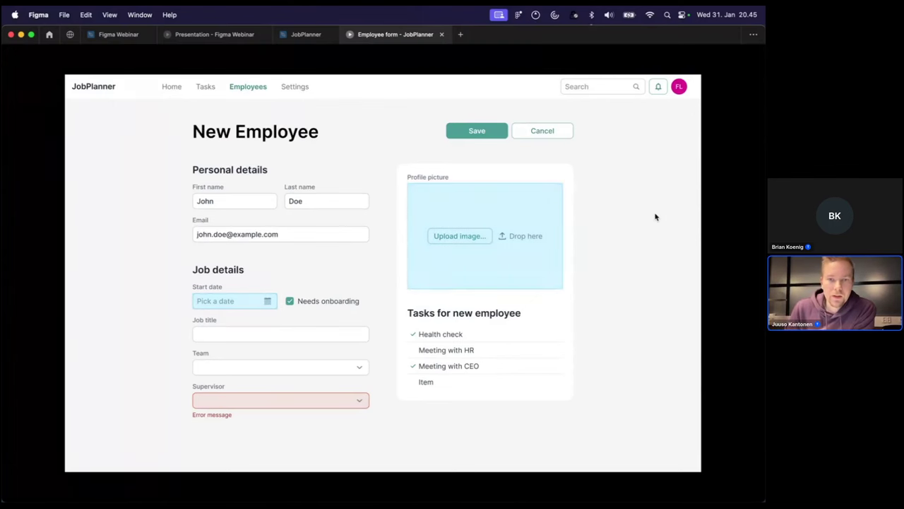
{"action": "left_click", "coordinate": [159, 168]}
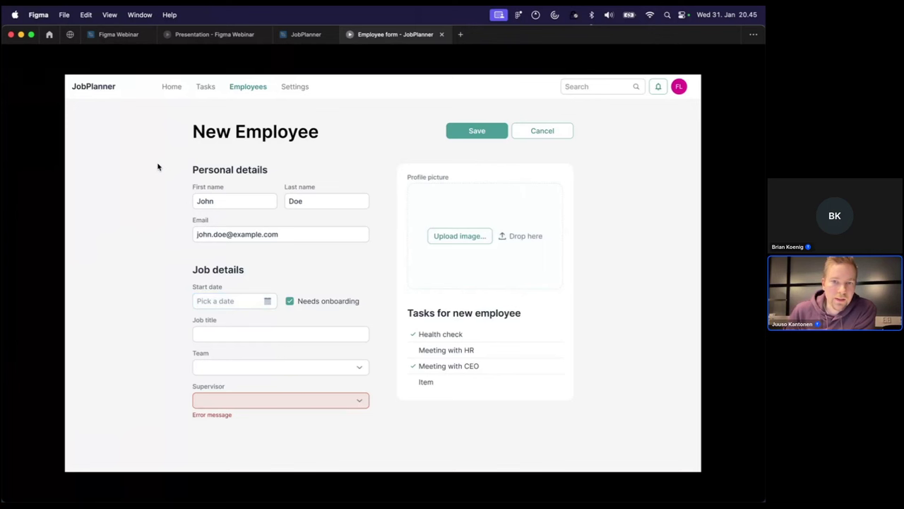
{"action": "left_click", "coordinate": [159, 168]}
{"action": "left_click", "coordinate": [158, 168]}
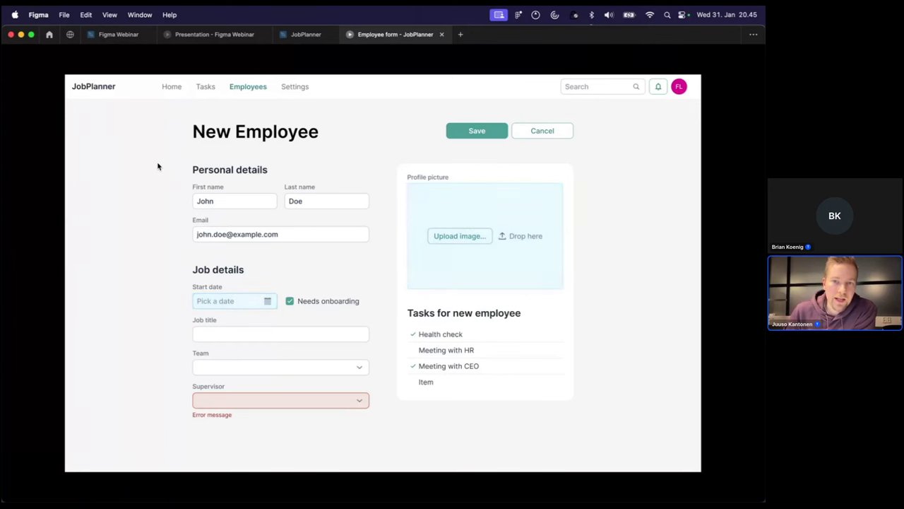
{"action": "left_click", "coordinate": [158, 168]}
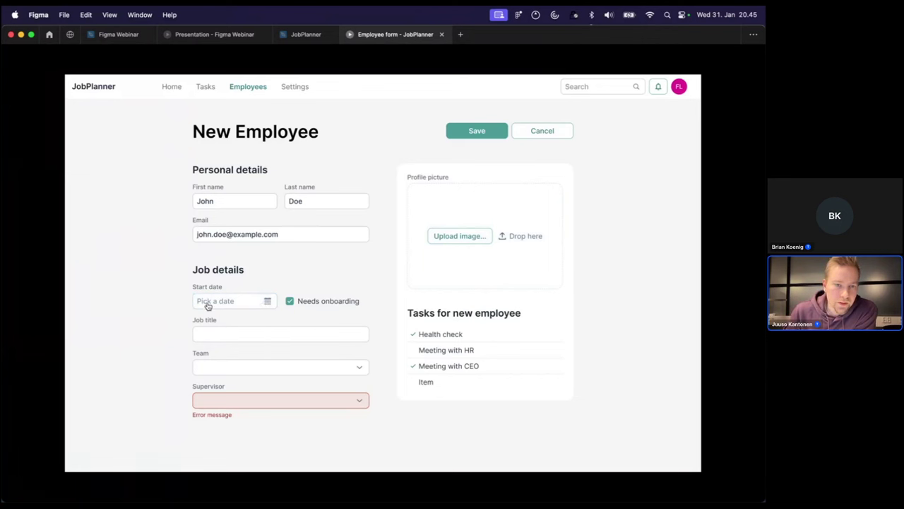
Open the Start date picker and close it again without picking a date
{"action": "left_click", "coordinate": [233, 302]}
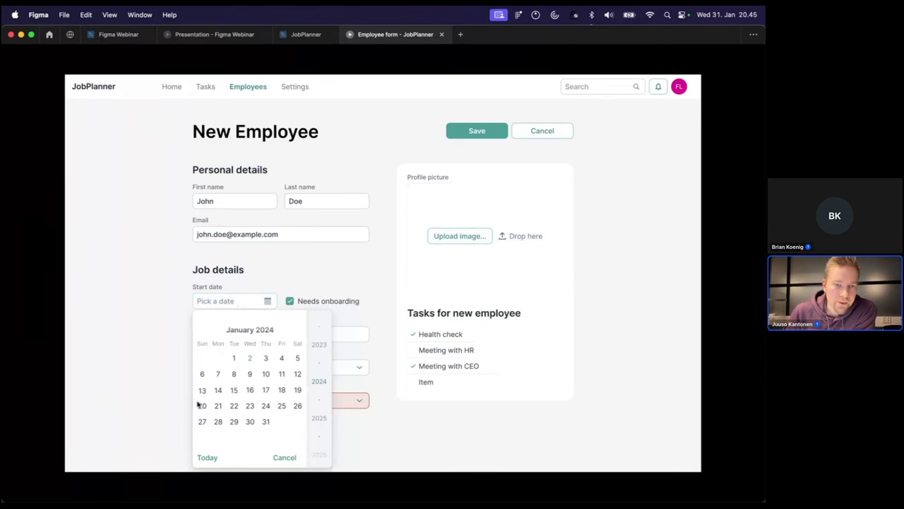
{"action": "left_click", "coordinate": [329, 368]}
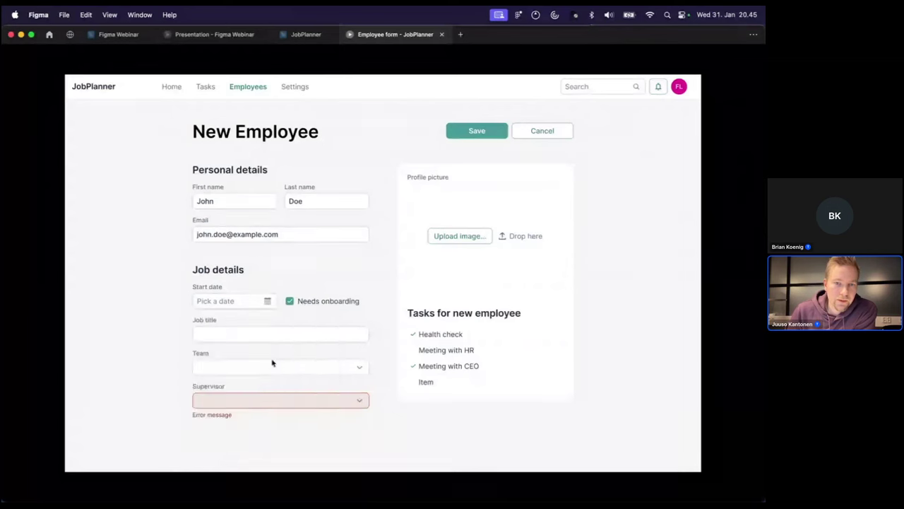
{"action": "left_click", "coordinate": [242, 308]}
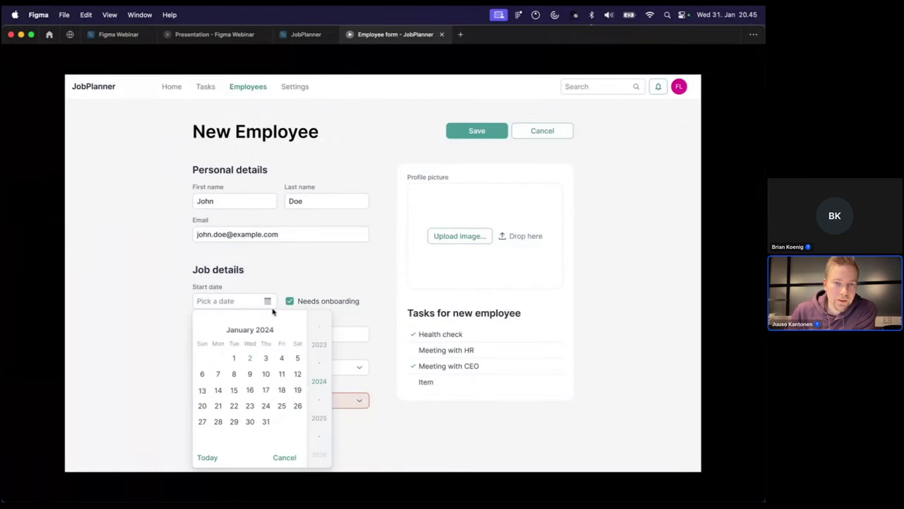
{"action": "left_click", "coordinate": [355, 170]}
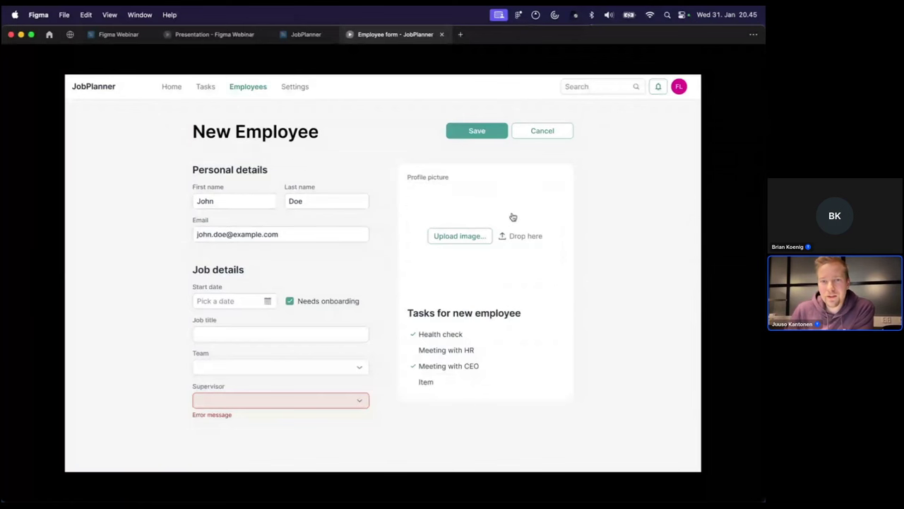
Add and remove the profile photo twice, then return to the JobPlanner design file
{"action": "left_click", "coordinate": [487, 217]}
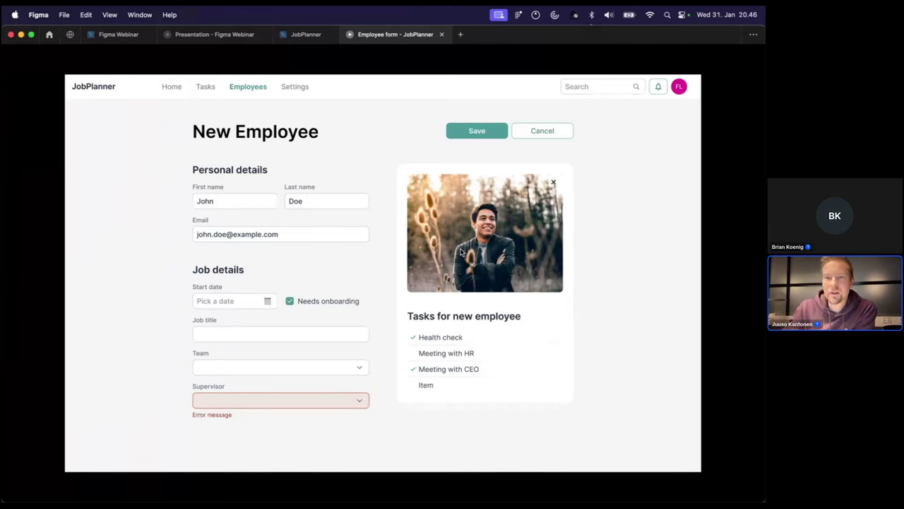
{"action": "left_click", "coordinate": [553, 183]}
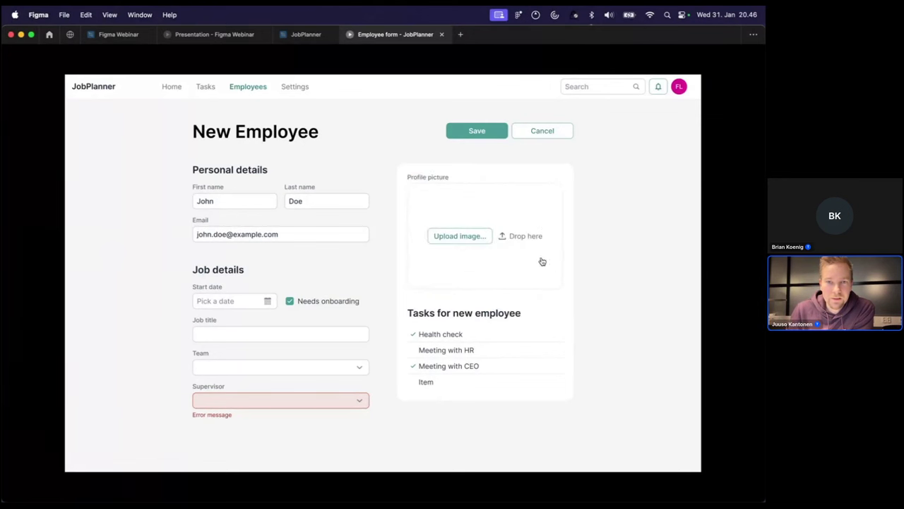
{"action": "left_click", "coordinate": [458, 260]}
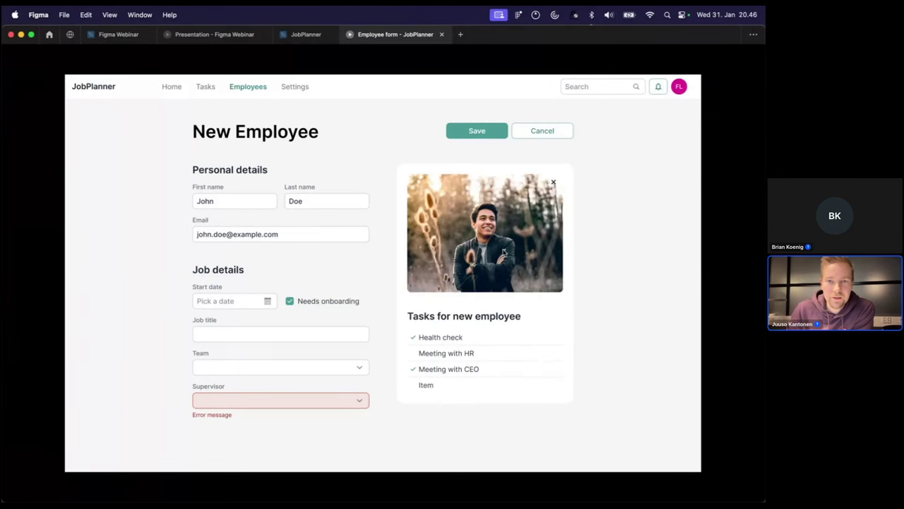
{"action": "left_click", "coordinate": [556, 185]}
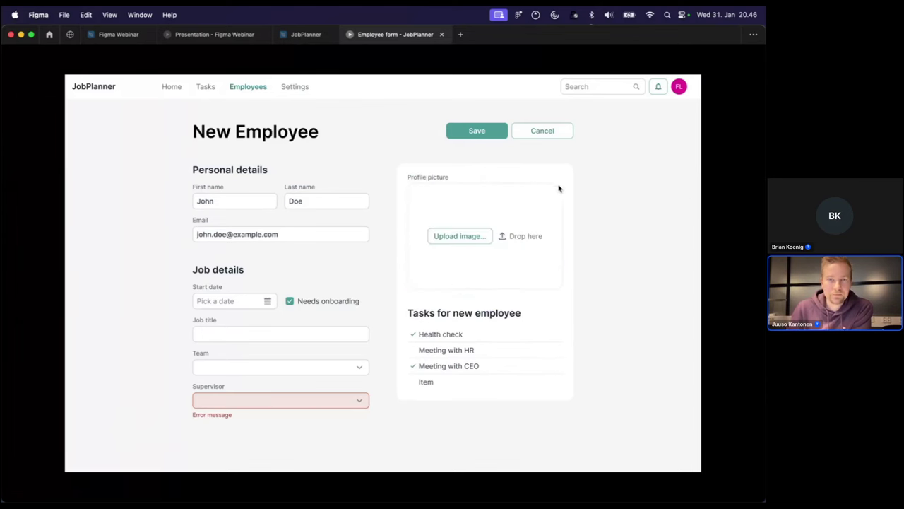
{"action": "left_click", "coordinate": [316, 37]}
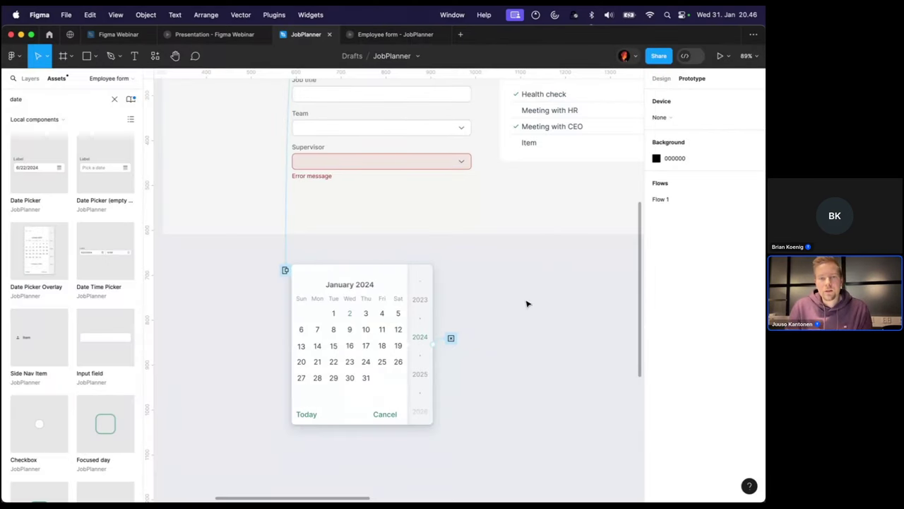
Navigate to the 1440×56 App header component above the form and select it
{"action": "scroll", "coordinate": [527, 305], "scroll_direction": "up", "scroll_amount": 5}
{"action": "left_click", "coordinate": [661, 78]}
{"action": "scroll", "coordinate": [508, 240], "scroll_direction": "down", "scroll_amount": 3}
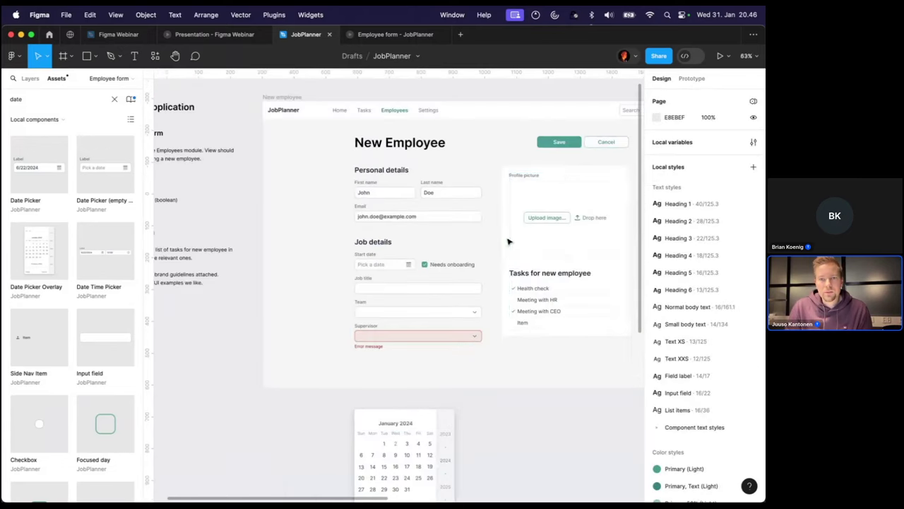
{"action": "scroll", "coordinate": [488, 242], "scroll_direction": "right", "scroll_amount": 5}
{"action": "scroll", "coordinate": [488, 244], "scroll_direction": "down", "scroll_amount": 2}
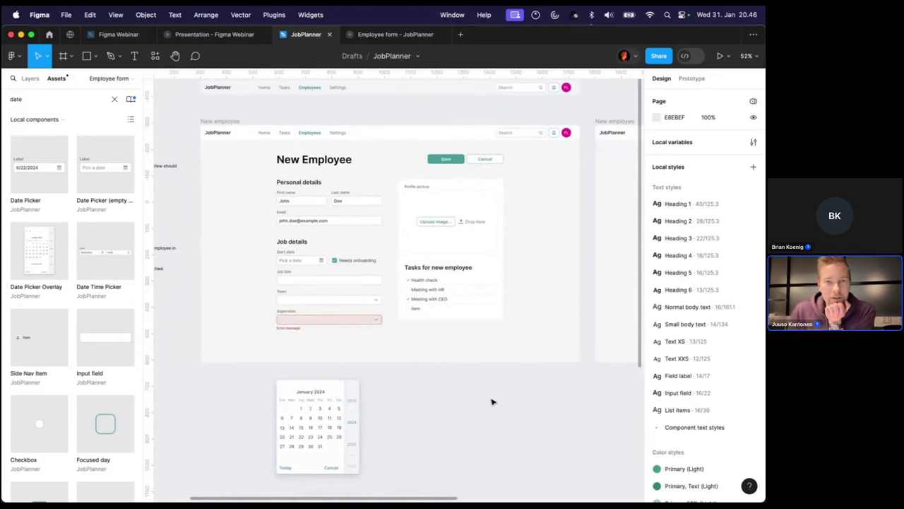
{"action": "scroll", "coordinate": [497, 390], "scroll_direction": "right", "scroll_amount": 2}
{"action": "scroll", "coordinate": [498, 388], "scroll_direction": "right", "scroll_amount": 10}
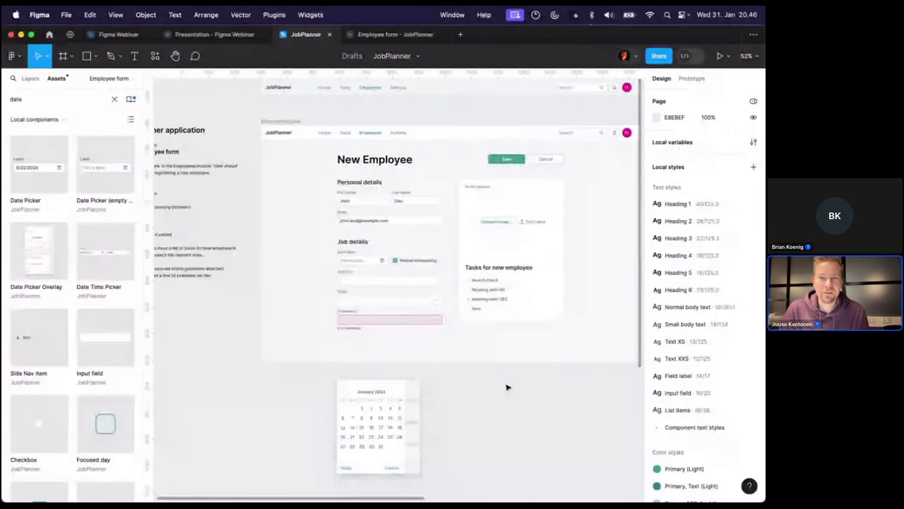
{"action": "scroll", "coordinate": [505, 394], "scroll_direction": "right", "scroll_amount": 2}
{"action": "scroll", "coordinate": [512, 400], "scroll_direction": "right", "scroll_amount": 2}
{"action": "scroll", "coordinate": [514, 399], "scroll_direction": "up", "scroll_amount": 3}
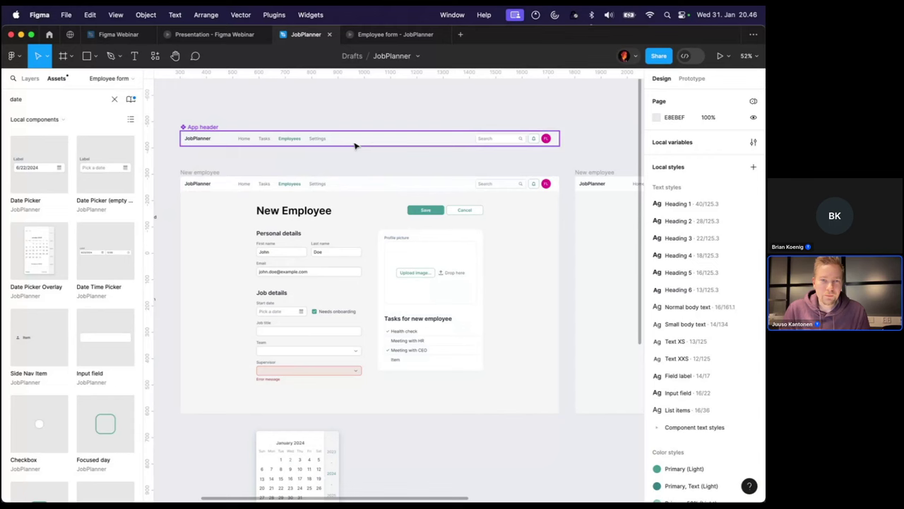
{"action": "scroll", "coordinate": [355, 263], "scroll_direction": "up", "scroll_amount": 2}
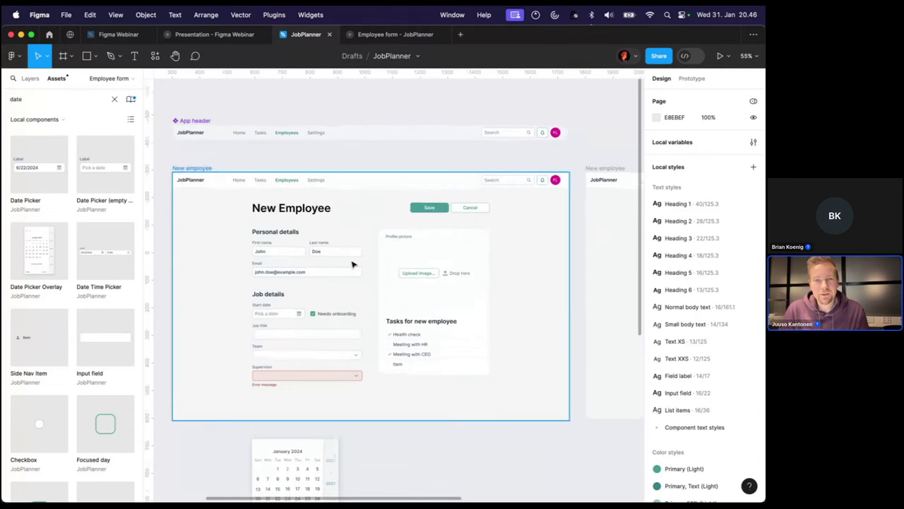
{"action": "scroll", "coordinate": [354, 263], "scroll_direction": "left", "scroll_amount": 2}
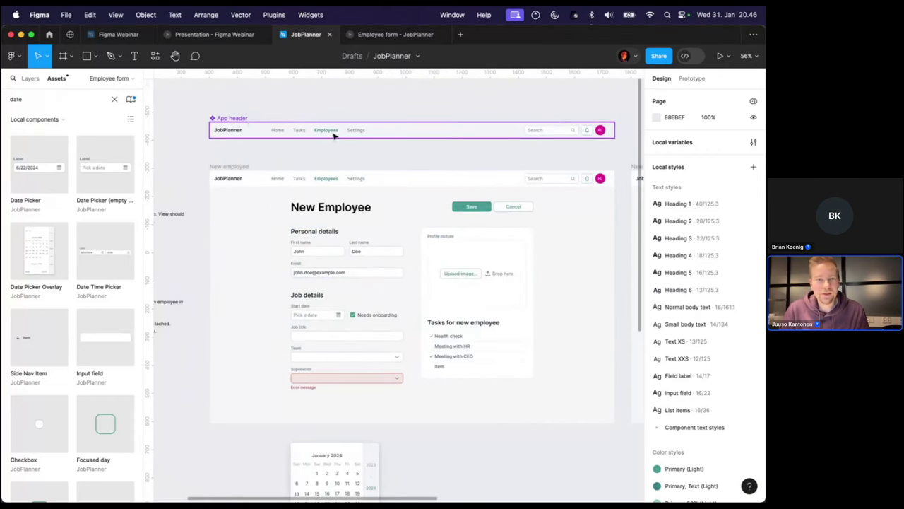
{"action": "left_click", "coordinate": [234, 123]}
Switch on the App header's hidden FFFFFF fill to give it a white background
{"action": "left_click", "coordinate": [32, 80]}
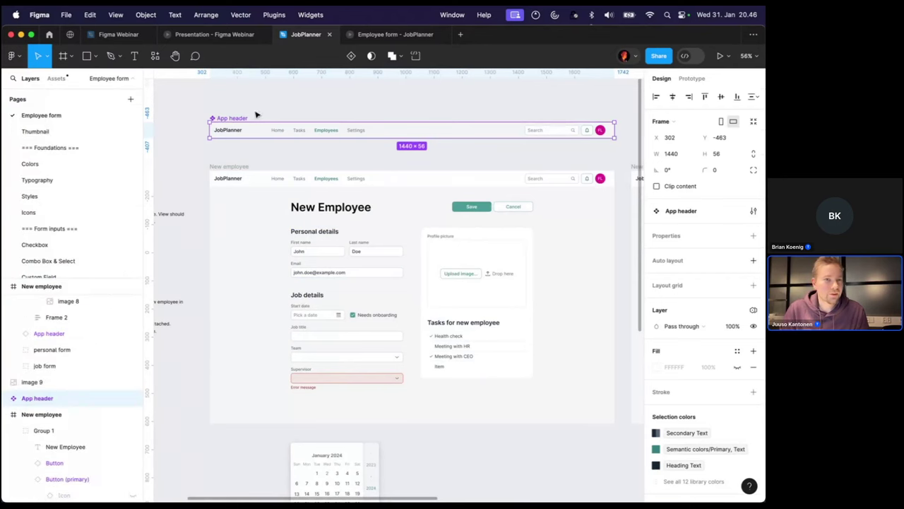
{"action": "scroll", "coordinate": [254, 130], "scroll_direction": "up", "scroll_amount": 1}
{"action": "scroll", "coordinate": [241, 132], "scroll_direction": "right", "scroll_amount": 2}
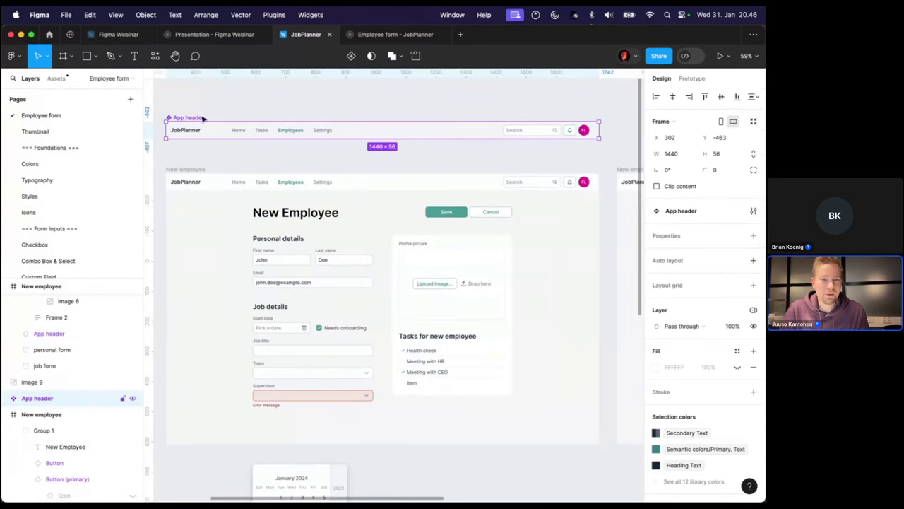
{"action": "scroll", "coordinate": [369, 154], "scroll_direction": "down", "scroll_amount": 1}
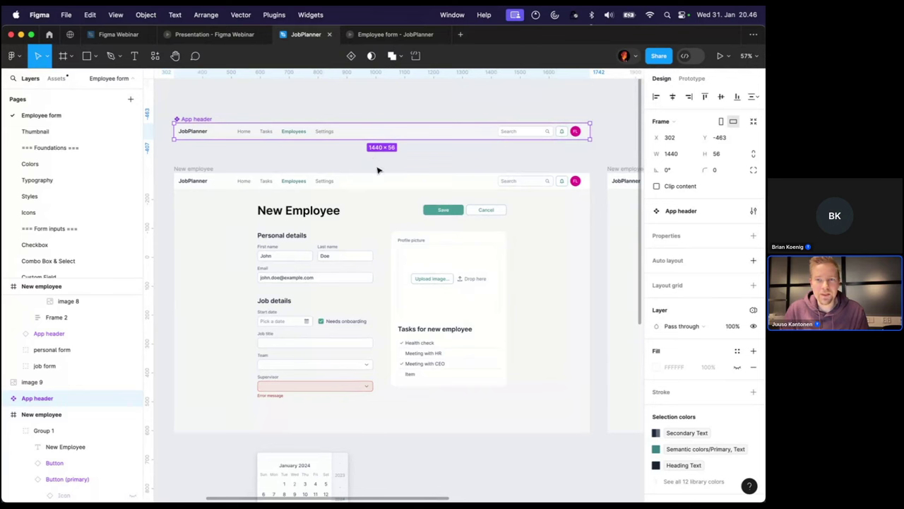
{"action": "key", "text": "Escape"}
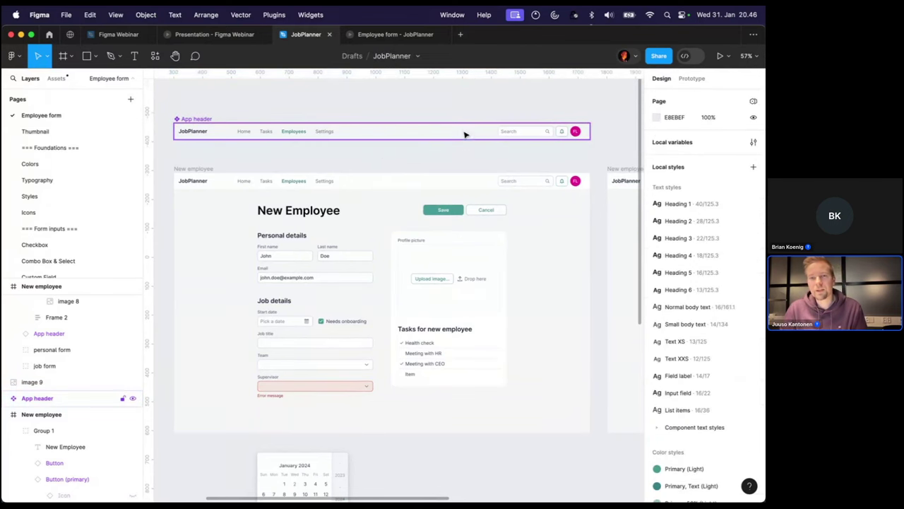
{"action": "left_click", "coordinate": [465, 132]}
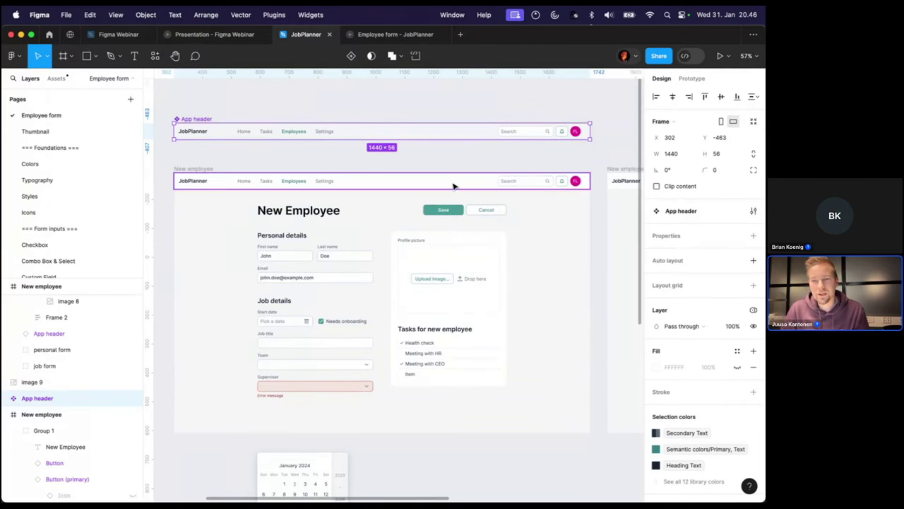
{"action": "key", "text": "Escape"}
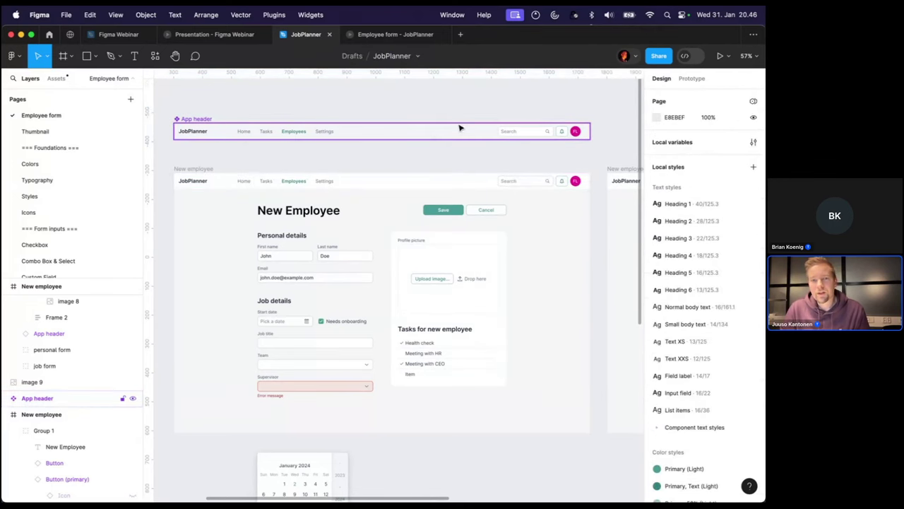
{"action": "left_click", "coordinate": [458, 139]}
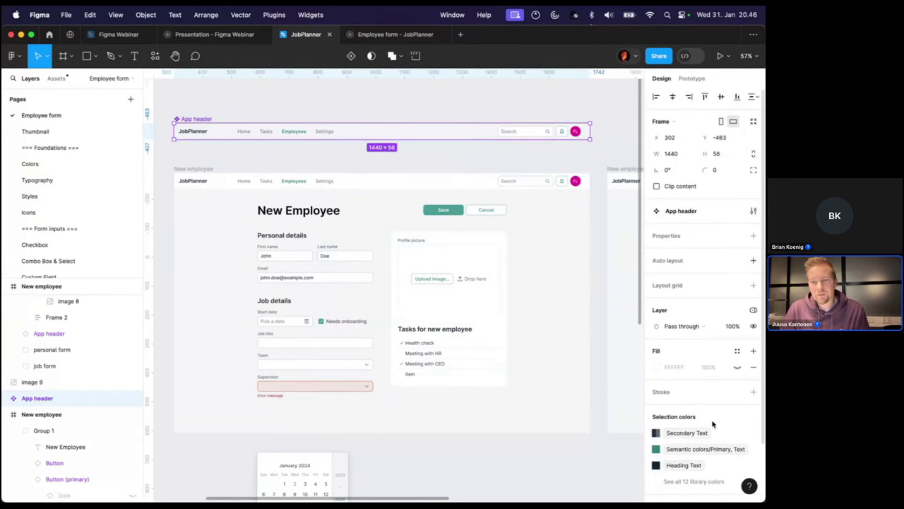
{"action": "left_click", "coordinate": [736, 368]}
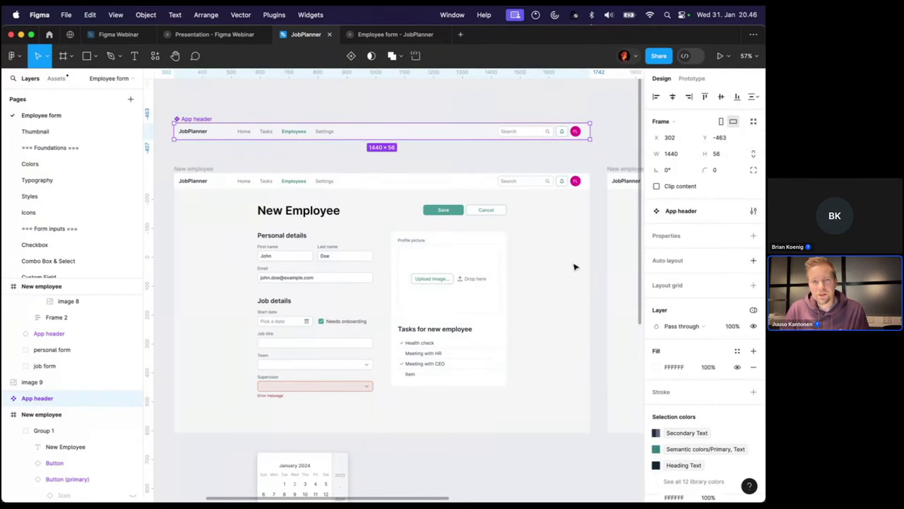
{"action": "left_click", "coordinate": [429, 149]}
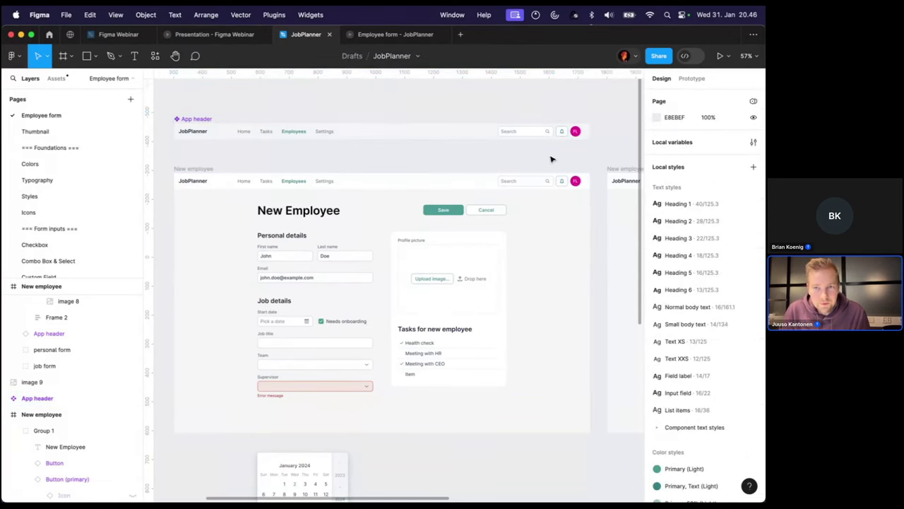
{"action": "scroll", "coordinate": [552, 159], "scroll_direction": "up", "scroll_amount": 5}
Swap the header bell to the tertiary icon-only Button variant
{"action": "double_click", "coordinate": [563, 126]}
{"action": "scroll", "coordinate": [561, 124], "scroll_direction": "up", "scroll_amount": 5}
{"action": "scroll", "coordinate": [537, 155], "scroll_direction": "right", "scroll_amount": 5}
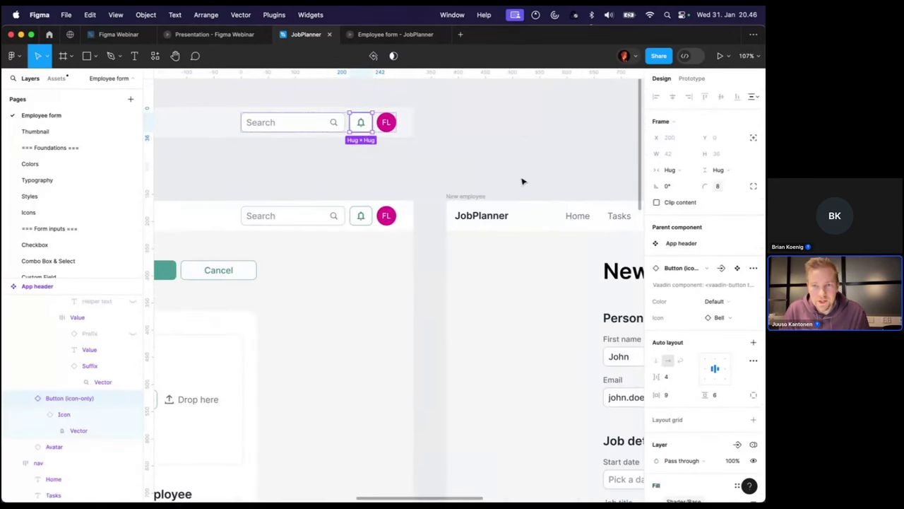
{"action": "left_click", "coordinate": [693, 270]}
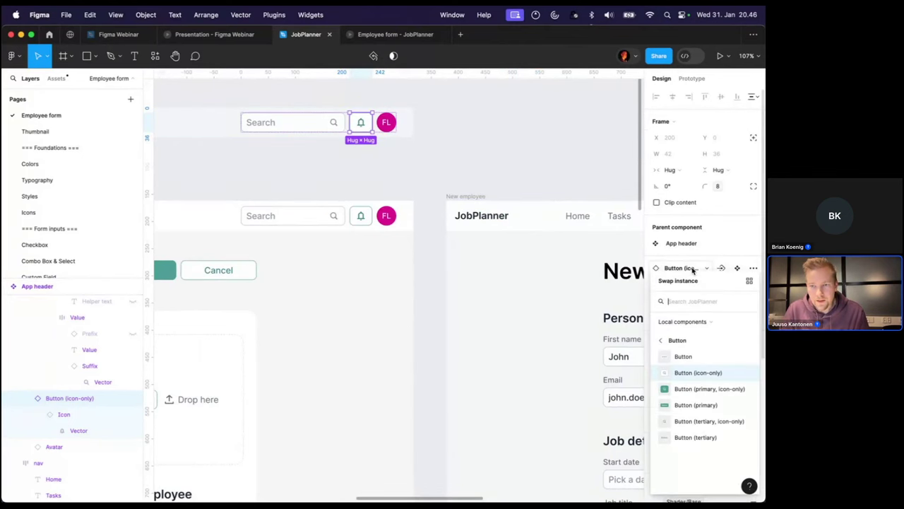
{"action": "left_click", "coordinate": [694, 422]}
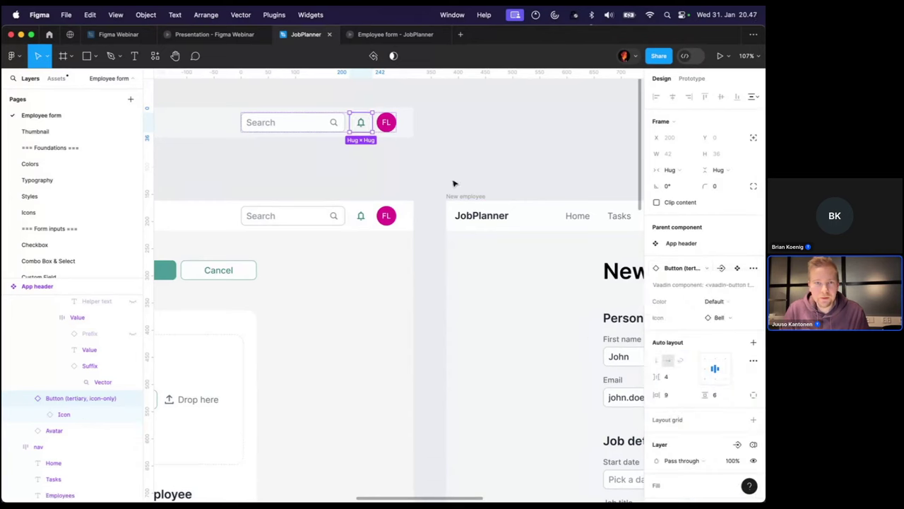
{"action": "scroll", "coordinate": [443, 163], "scroll_direction": "left", "scroll_amount": 3}
{"action": "left_click", "coordinate": [446, 167]}
{"action": "scroll", "coordinate": [472, 174], "scroll_direction": "down", "scroll_amount": 3}
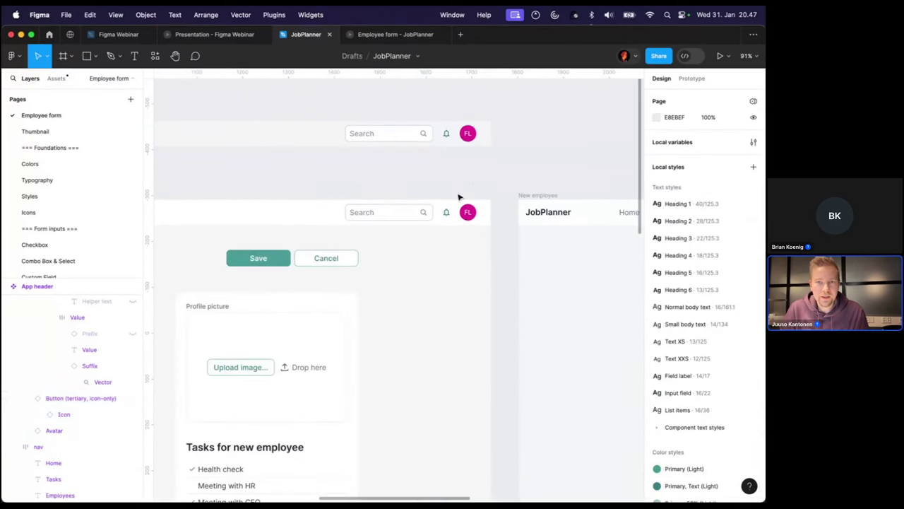
{"action": "left_click", "coordinate": [452, 210]}
{"action": "scroll", "coordinate": [450, 218], "scroll_direction": "right", "scroll_amount": 10}
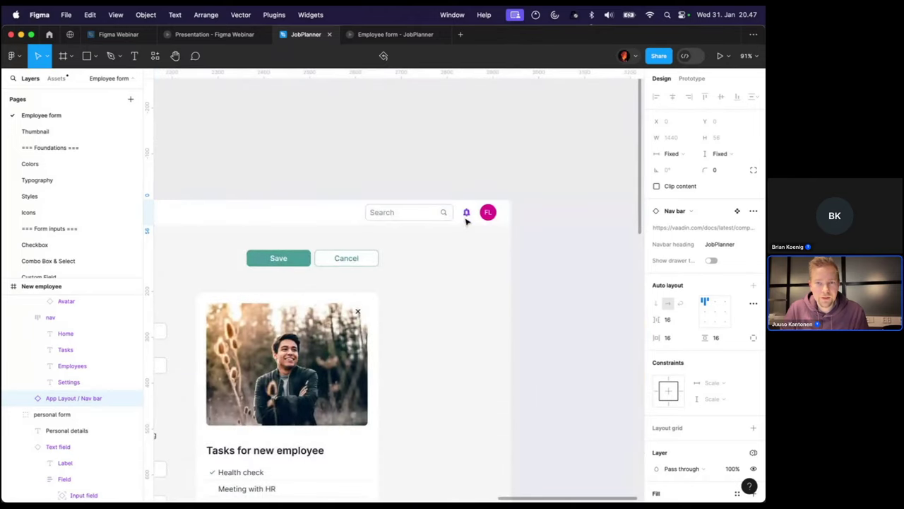
Turn on the header avatar's Image toggle and set its colour to User color 3
{"action": "scroll", "coordinate": [467, 222], "scroll_direction": "left", "scroll_amount": 10}
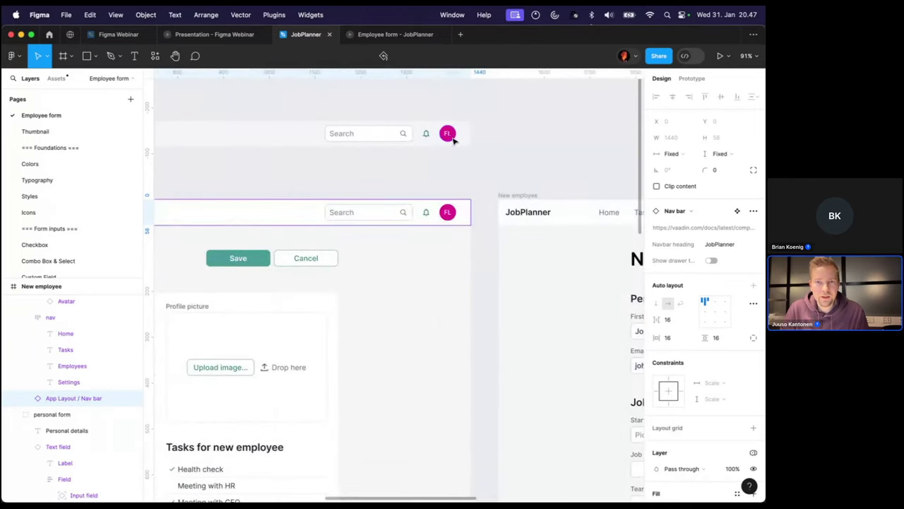
{"action": "left_click", "coordinate": [453, 139]}
{"action": "left_click", "coordinate": [54, 366]}
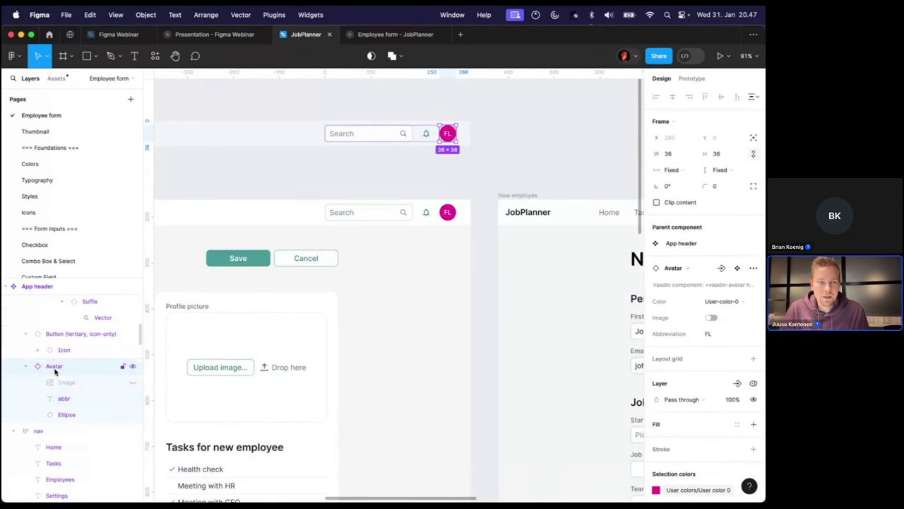
{"action": "left_click", "coordinate": [711, 317]}
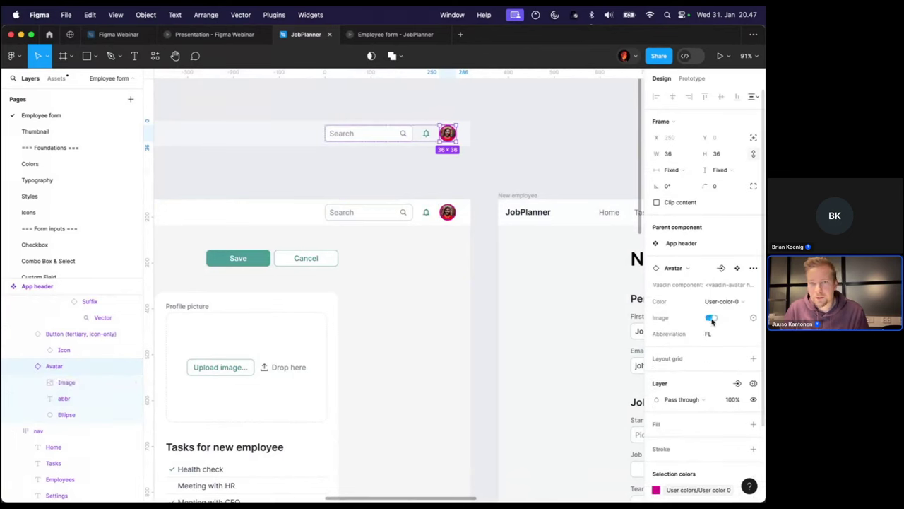
{"action": "left_click", "coordinate": [719, 301]}
{"action": "left_click", "coordinate": [697, 315]}
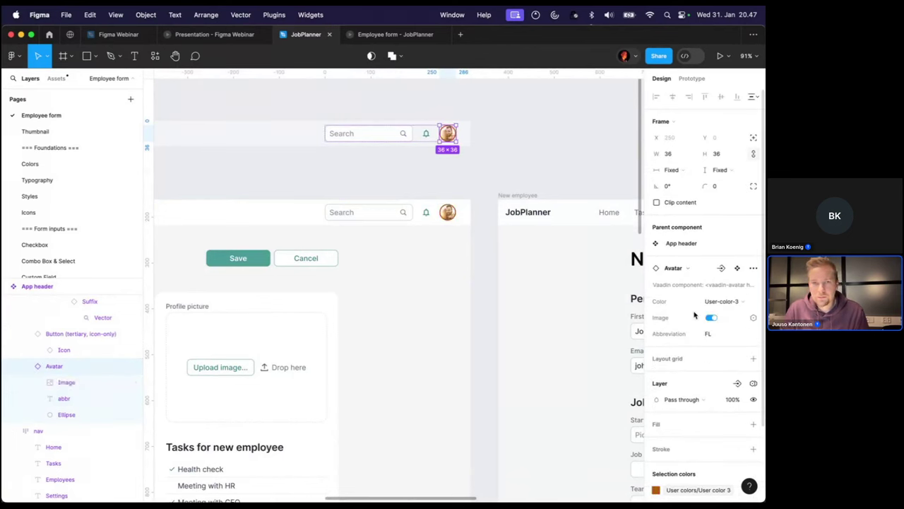
{"action": "left_click", "coordinate": [552, 154]}
Pan around the Employee form page to review the App header and both New employee screens
{"action": "scroll", "coordinate": [523, 181], "scroll_direction": "right", "scroll_amount": 10}
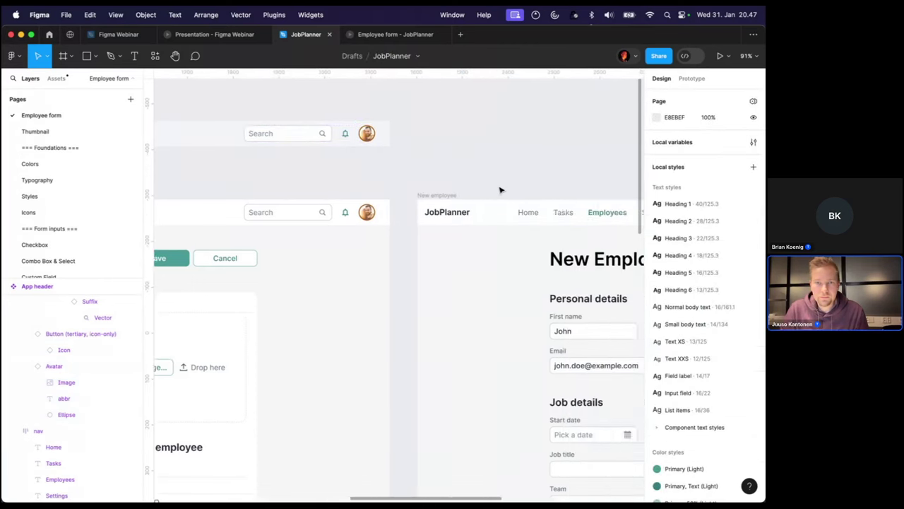
{"action": "scroll", "coordinate": [500, 187], "scroll_direction": "right", "scroll_amount": 5}
{"action": "scroll", "coordinate": [476, 271], "scroll_direction": "down", "scroll_amount": 5}
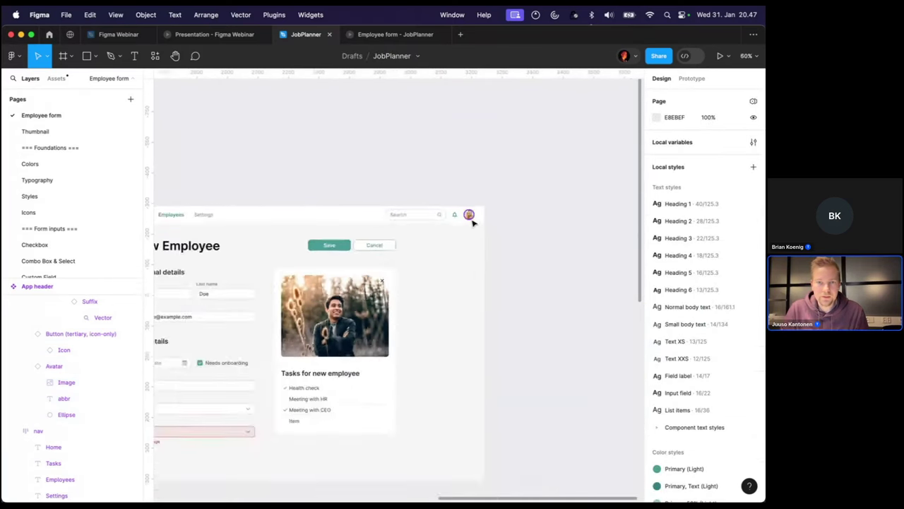
{"action": "scroll", "coordinate": [476, 272], "scroll_direction": "left", "scroll_amount": 8}
{"action": "scroll", "coordinate": [475, 271], "scroll_direction": "right", "scroll_amount": 4}
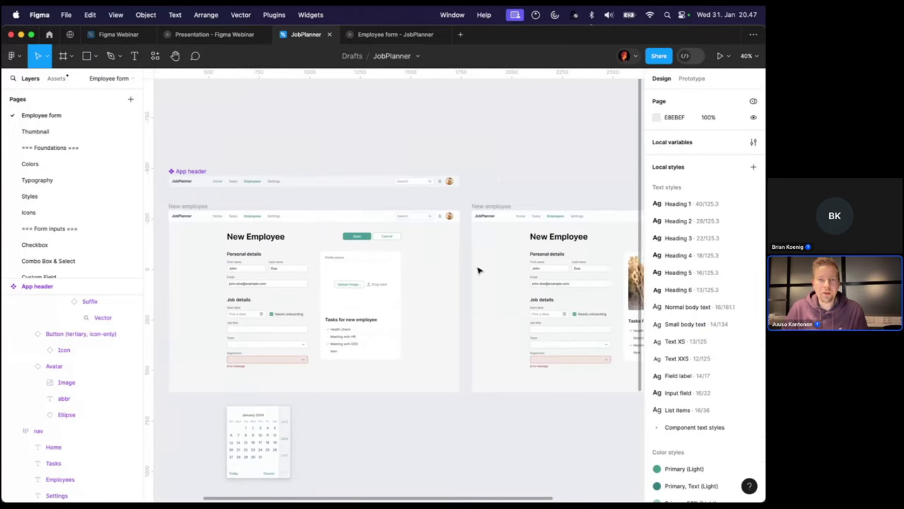
{"action": "scroll", "coordinate": [415, 255], "scroll_direction": "right", "scroll_amount": 4}
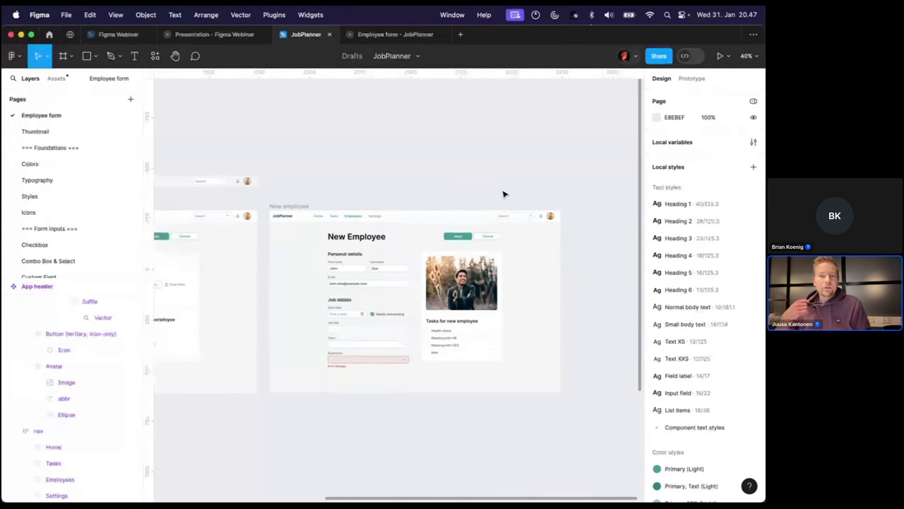
{"action": "scroll", "coordinate": [507, 166], "scroll_direction": "left", "scroll_amount": 5}
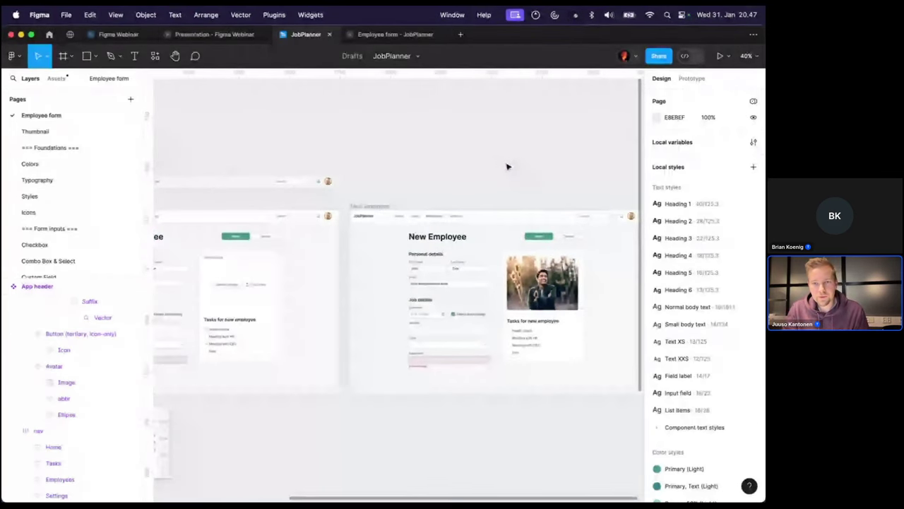
{"action": "scroll", "coordinate": [507, 165], "scroll_direction": "left", "scroll_amount": 3}
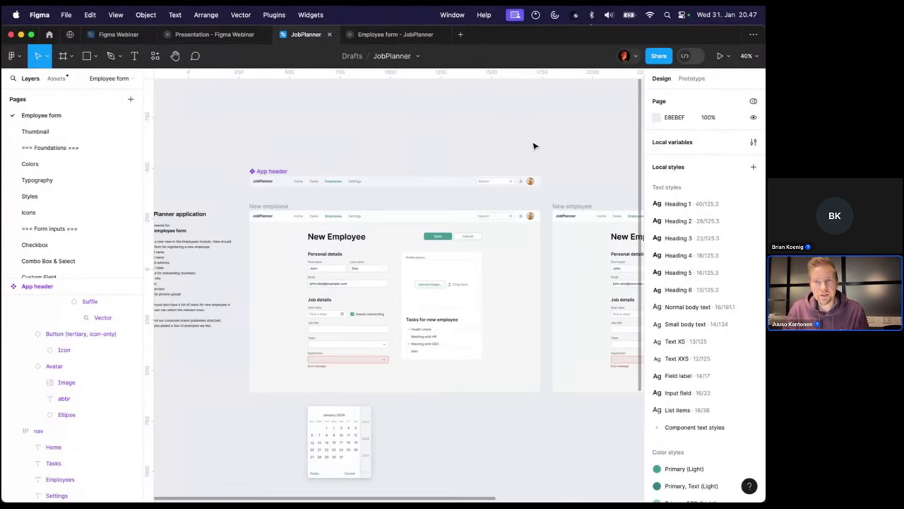
{"action": "scroll", "coordinate": [533, 146], "scroll_direction": "up", "scroll_amount": 3}
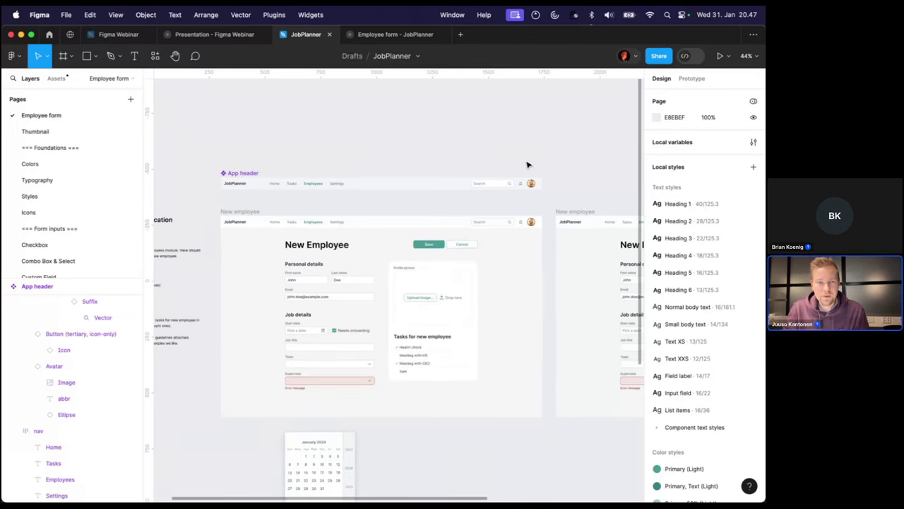
{"action": "scroll", "coordinate": [526, 163], "scroll_direction": "down", "scroll_amount": 3}
{"action": "scroll", "coordinate": [495, 378], "scroll_direction": "down", "scroll_amount": 3}
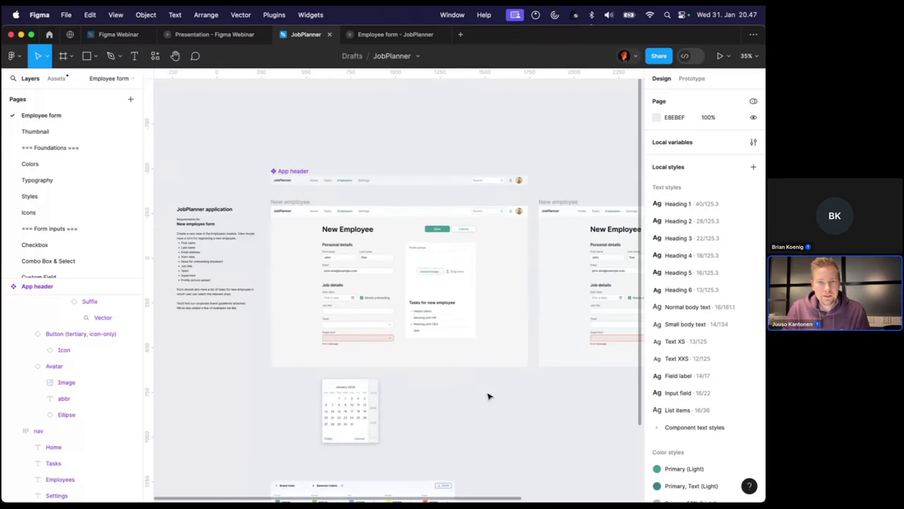
{"action": "scroll", "coordinate": [480, 403], "scroll_direction": "right", "scroll_amount": 5}
{"action": "scroll", "coordinate": [481, 404], "scroll_direction": "down", "scroll_amount": 1}
{"action": "scroll", "coordinate": [481, 406], "scroll_direction": "down", "scroll_amount": 2}
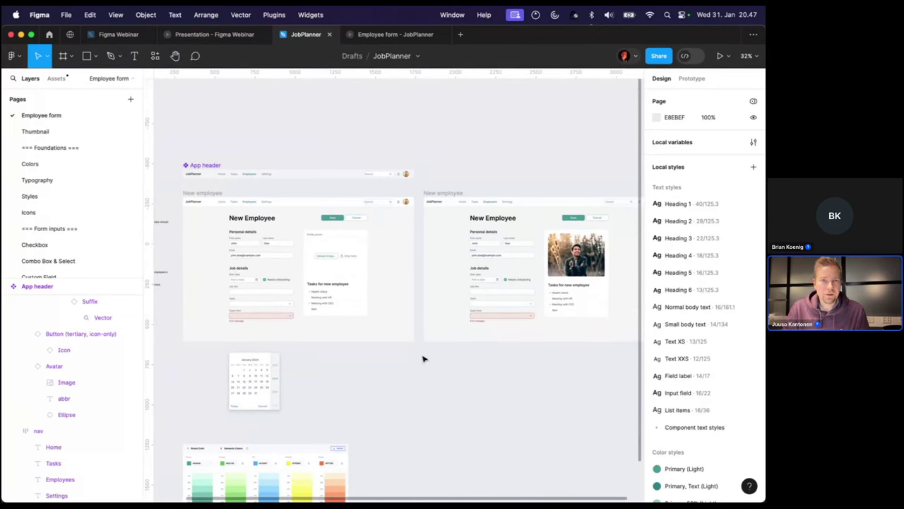
Switch to the Figma Webinar presentation and advance past the Poll question slide to the closing slide
{"action": "left_click", "coordinate": [376, 34]}
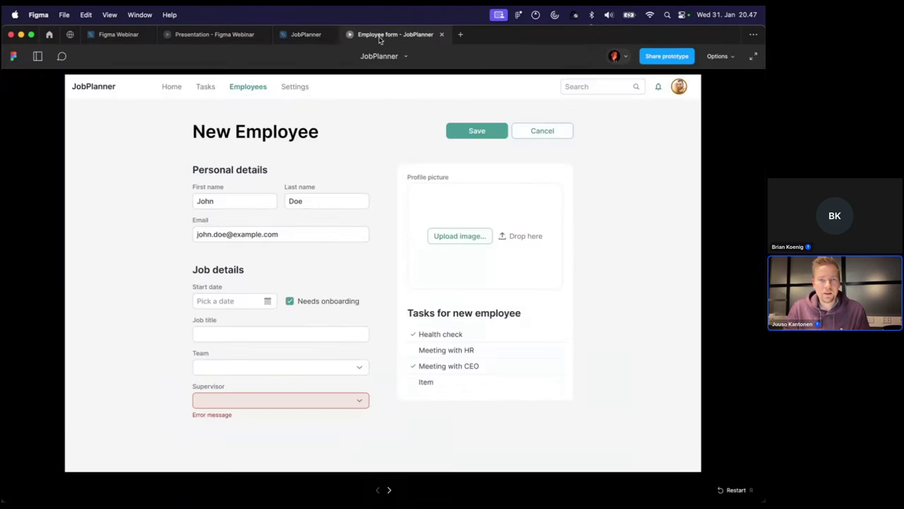
{"action": "left_click", "coordinate": [214, 35]}
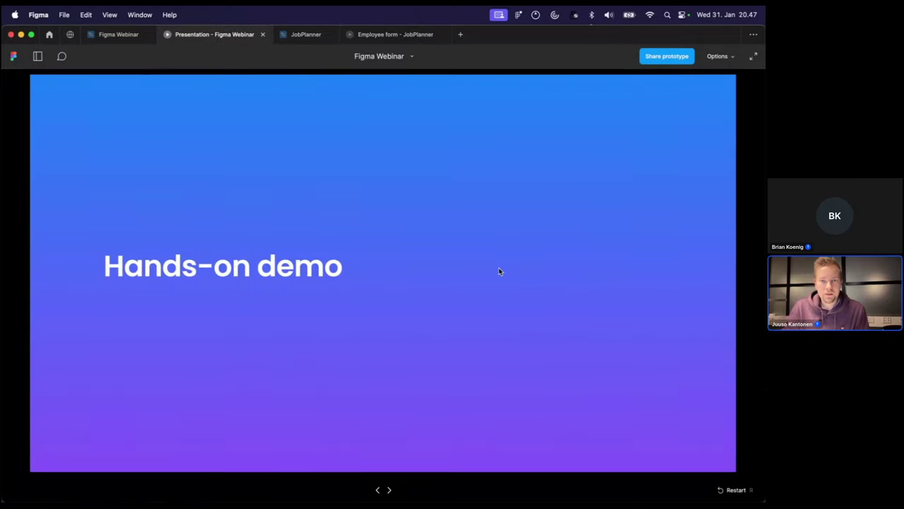
{"action": "key", "text": "Right"}
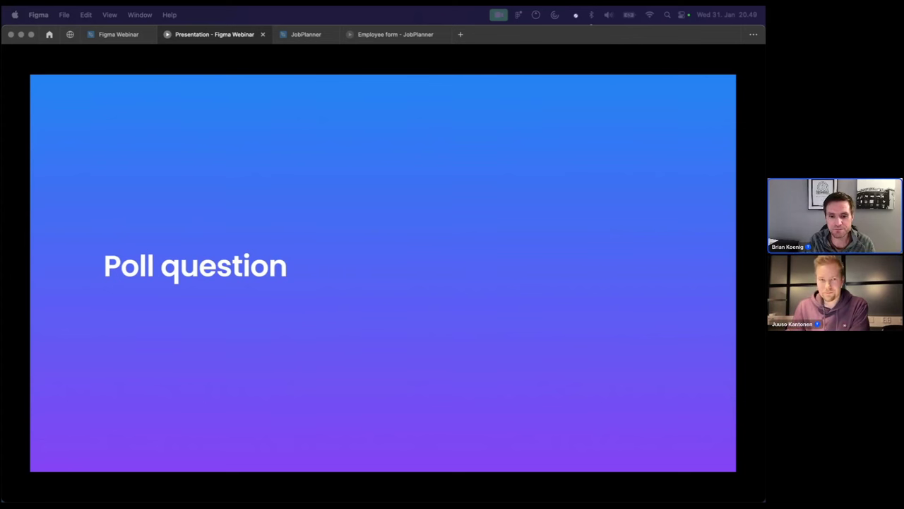
{"action": "key", "text": "Right"}
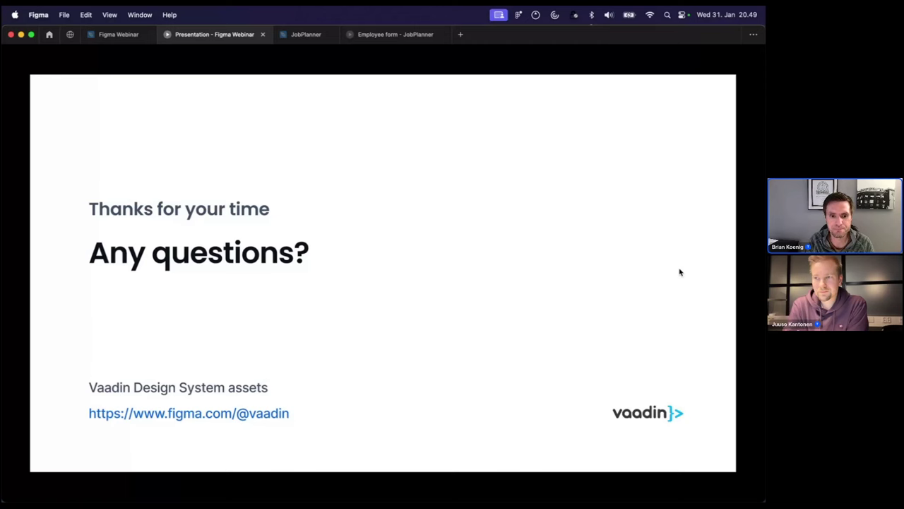
Return to the JobPlanner design file's Employee form page
{"action": "left_click", "coordinate": [318, 35]}
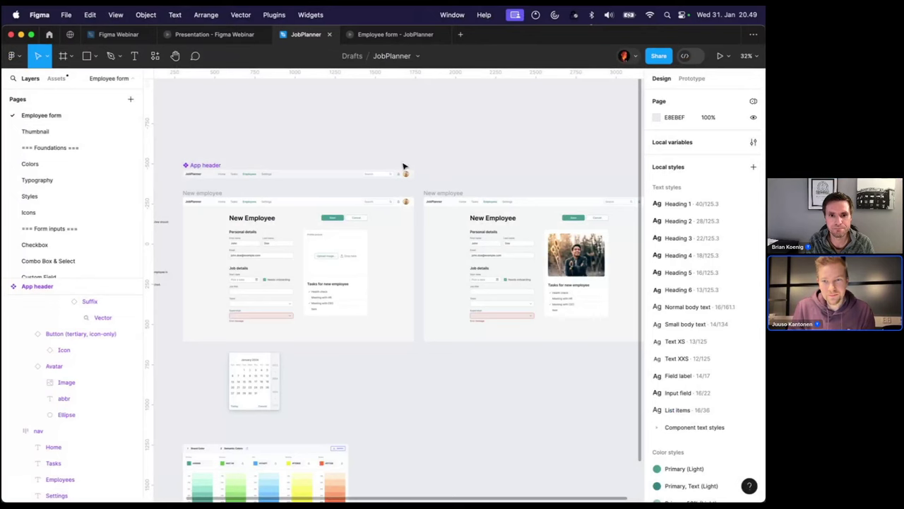
Browse the Button components page, then return to the JobPlanner design window
{"action": "scroll", "coordinate": [405, 164], "scroll_direction": "left", "scroll_amount": 2}
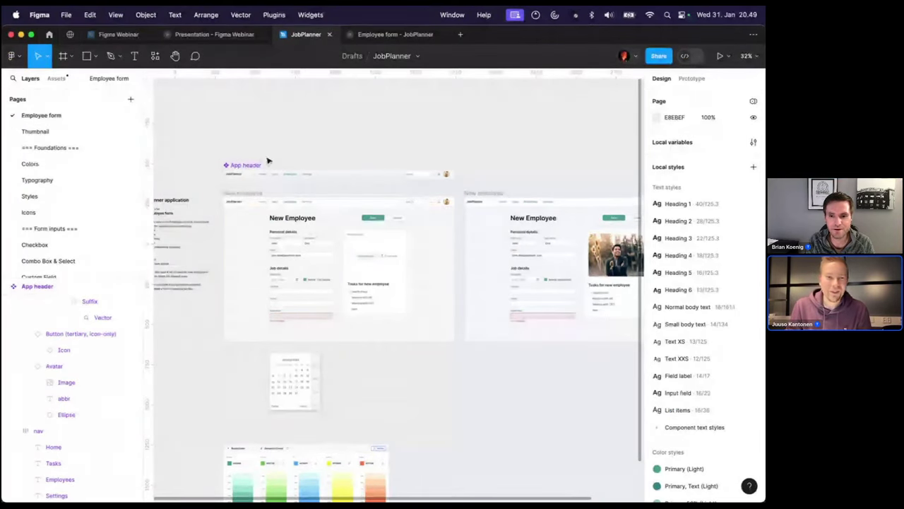
{"action": "scroll", "coordinate": [52, 237], "scroll_direction": "down", "scroll_amount": 1}
{"action": "scroll", "coordinate": [52, 237], "scroll_direction": "down", "scroll_amount": 10}
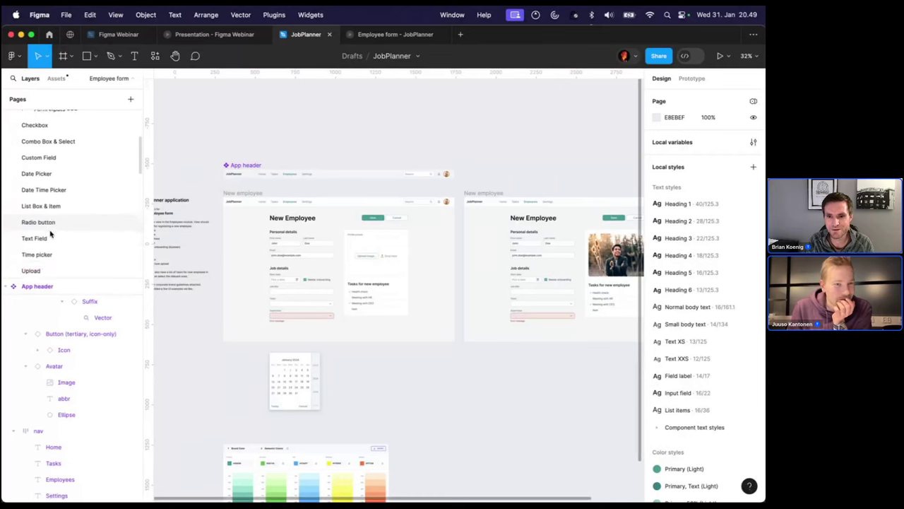
{"action": "scroll", "coordinate": [50, 232], "scroll_direction": "down", "scroll_amount": 5}
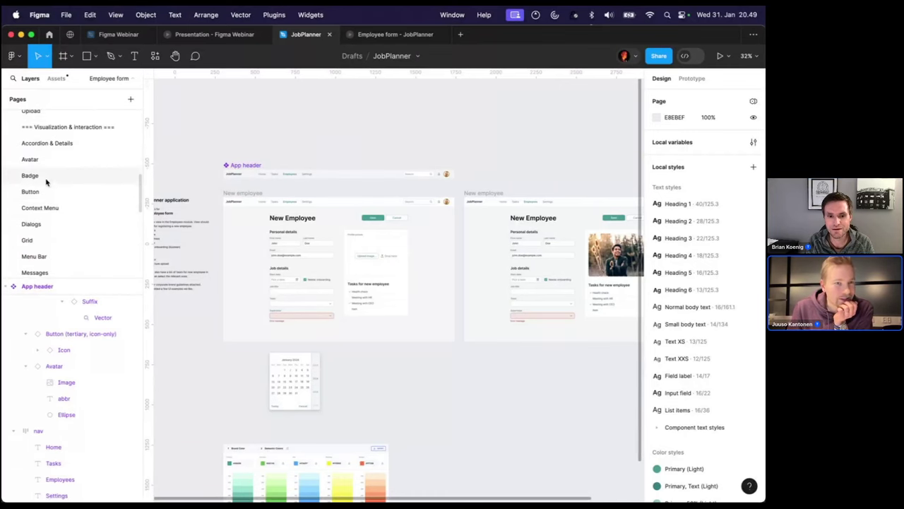
{"action": "left_click", "coordinate": [48, 192]}
{"action": "scroll", "coordinate": [298, 205], "scroll_direction": "down", "scroll_amount": 5}
{"action": "scroll", "coordinate": [317, 226], "scroll_direction": "left", "scroll_amount": 5}
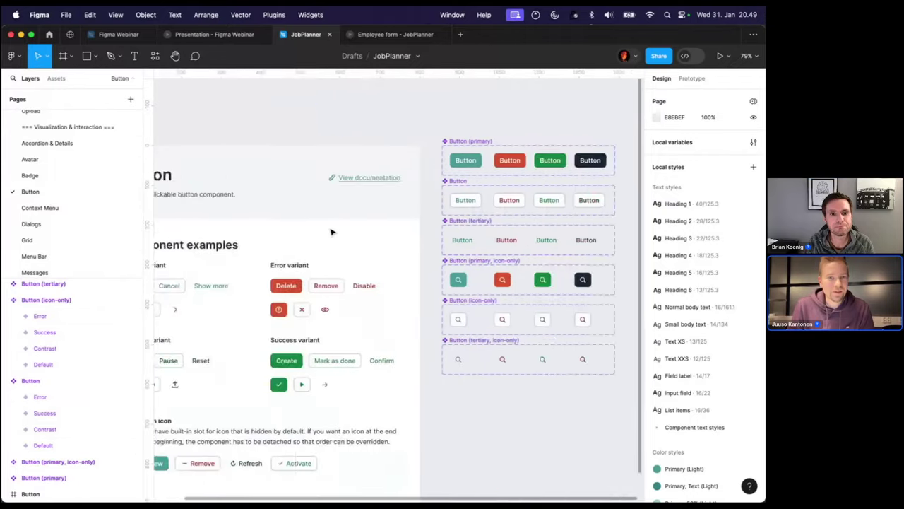
{"action": "scroll", "coordinate": [269, 267], "scroll_direction": "down", "scroll_amount": 1}
{"action": "scroll", "coordinate": [297, 200], "scroll_direction": "left", "scroll_amount": 2}
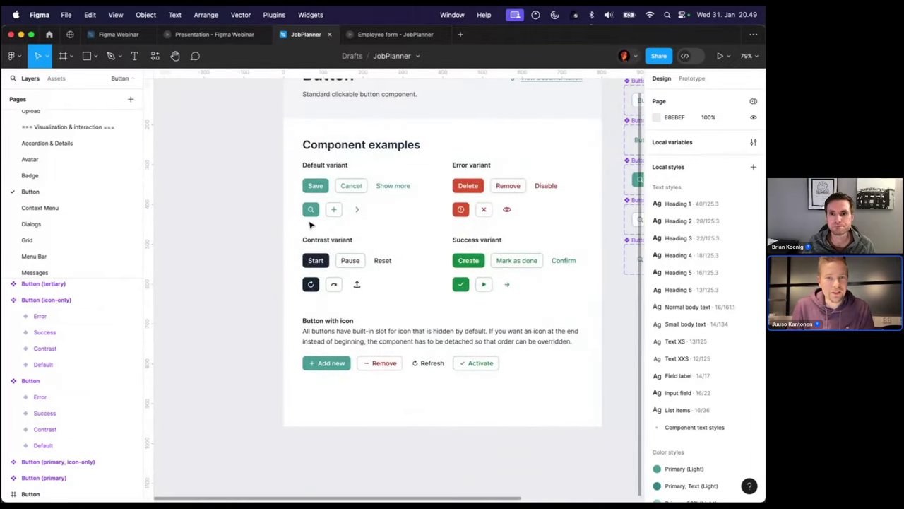
{"action": "scroll", "coordinate": [304, 223], "scroll_direction": "up", "scroll_amount": 3}
{"action": "scroll", "coordinate": [304, 223], "scroll_direction": "right", "scroll_amount": 4}
{"action": "key", "text": "ctrl+Up"}
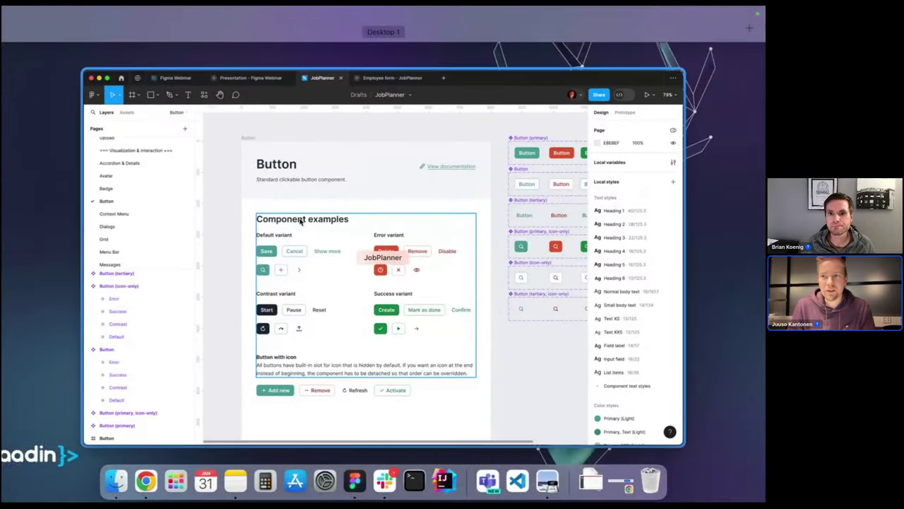
{"action": "left_click", "coordinate": [300, 221]}
{"action": "scroll", "coordinate": [53, 215], "scroll_direction": "down", "scroll_amount": 5}
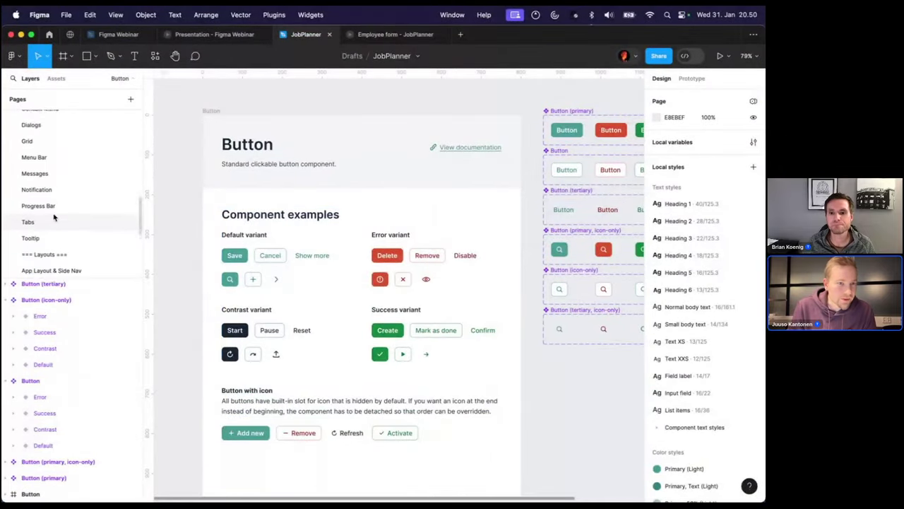
{"action": "scroll", "coordinate": [36, 151], "scroll_direction": "up", "scroll_amount": 1}
Look through the Grid and Menu Bar component pages
{"action": "left_click", "coordinate": [40, 134]}
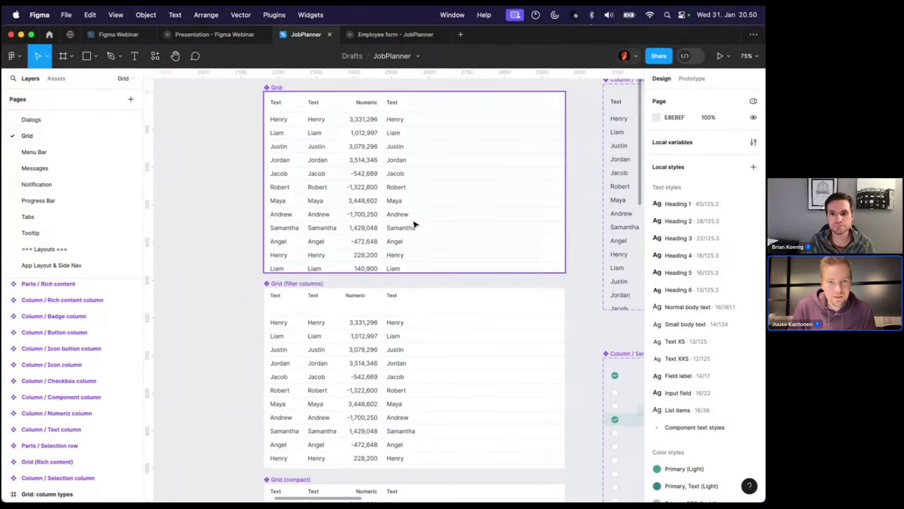
{"action": "left_click", "coordinate": [45, 152]}
{"action": "scroll", "coordinate": [45, 202], "scroll_direction": "down", "scroll_amount": 3}
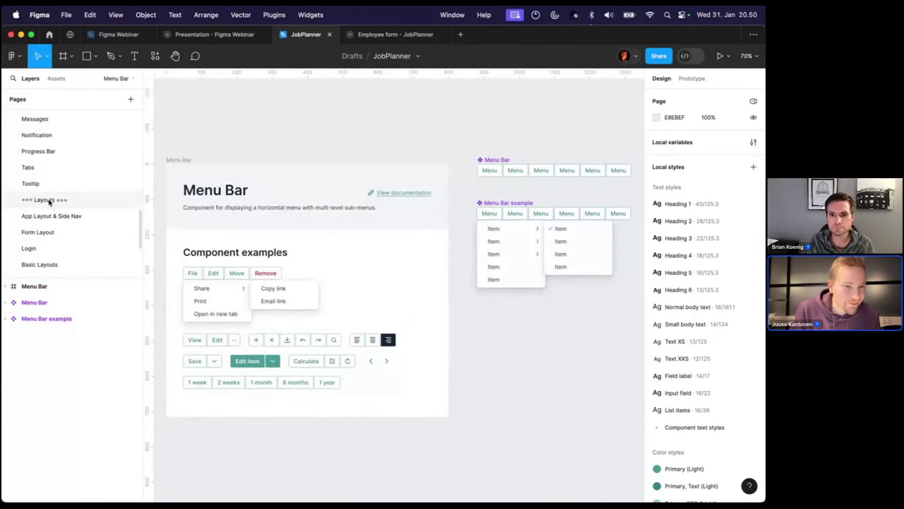
{"action": "scroll", "coordinate": [57, 197], "scroll_direction": "down", "scroll_amount": 2}
{"action": "scroll", "coordinate": [58, 219], "scroll_direction": "up", "scroll_amount": 5}
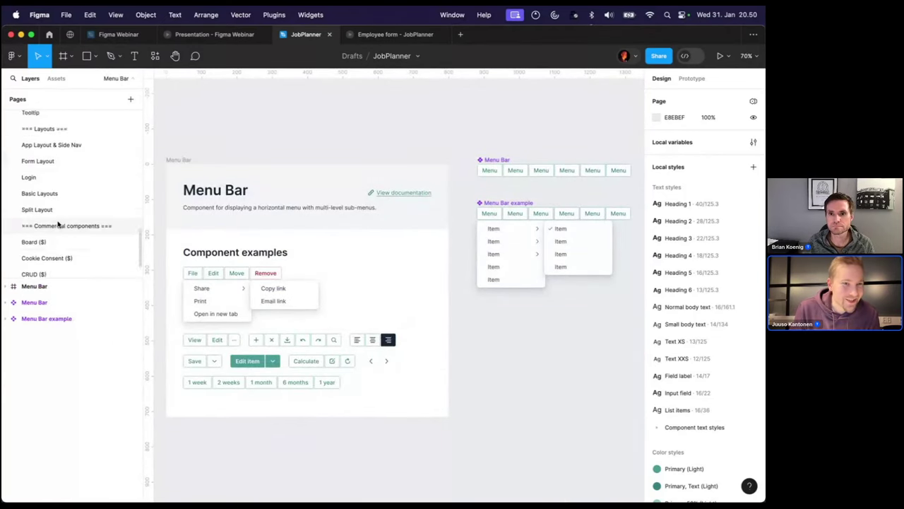
{"action": "scroll", "coordinate": [54, 205], "scroll_direction": "up", "scroll_amount": 1}
Open the Dialogs page and zoom in on the Dialog component, then deselect it
{"action": "left_click", "coordinate": [50, 179]}
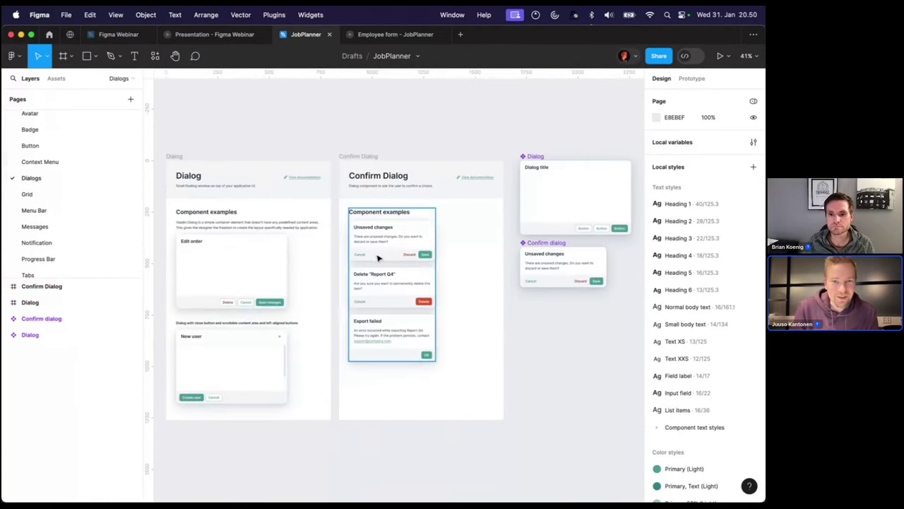
{"action": "left_click", "coordinate": [523, 176]}
{"action": "scroll", "coordinate": [567, 188], "scroll_direction": "right", "scroll_amount": 5}
{"action": "scroll", "coordinate": [370, 182], "scroll_direction": "up", "scroll_amount": 8}
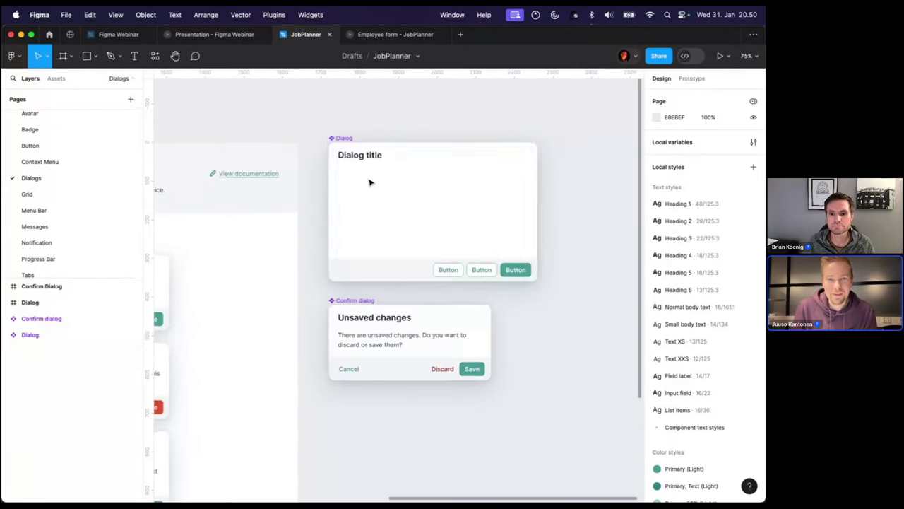
{"action": "scroll", "coordinate": [370, 182], "scroll_direction": "up", "scroll_amount": 2}
{"action": "scroll", "coordinate": [355, 182], "scroll_direction": "right", "scroll_amount": 2}
{"action": "scroll", "coordinate": [355, 182], "scroll_direction": "down", "scroll_amount": 3}
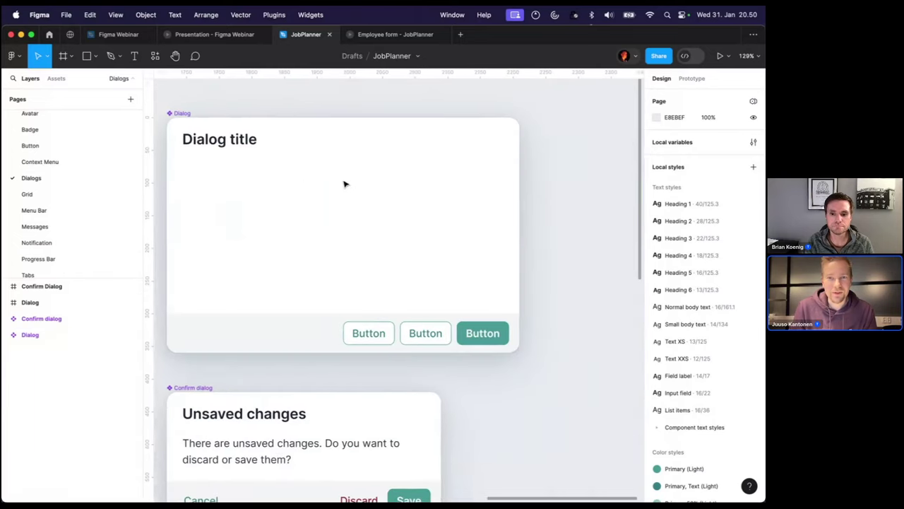
{"action": "scroll", "coordinate": [346, 184], "scroll_direction": "left", "scroll_amount": 2}
{"action": "left_click", "coordinate": [333, 98]}
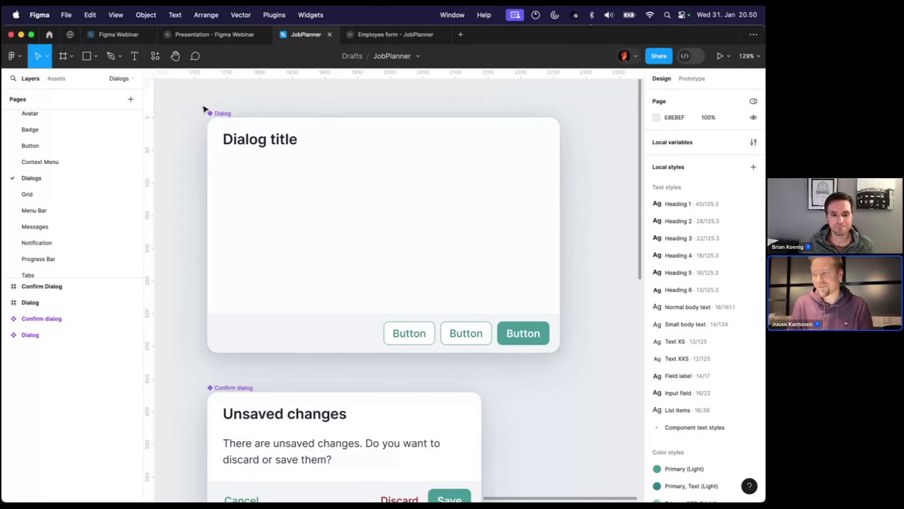
Bring the Dialog fully into view and switch the file into Dev Mode
{"action": "scroll", "coordinate": [204, 110], "scroll_direction": "up", "scroll_amount": 1}
{"action": "scroll", "coordinate": [203, 109], "scroll_direction": "up", "scroll_amount": 3}
{"action": "scroll", "coordinate": [202, 109], "scroll_direction": "left", "scroll_amount": 3}
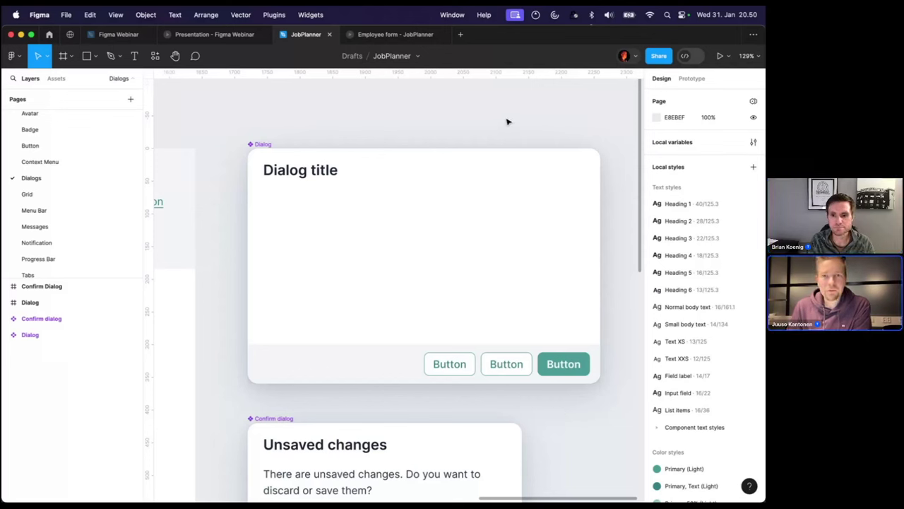
{"action": "left_click", "coordinate": [696, 57]}
Run the variables2css plugin on the Export to CSS collection and generate CSS
{"action": "left_click", "coordinate": [190, 87]}
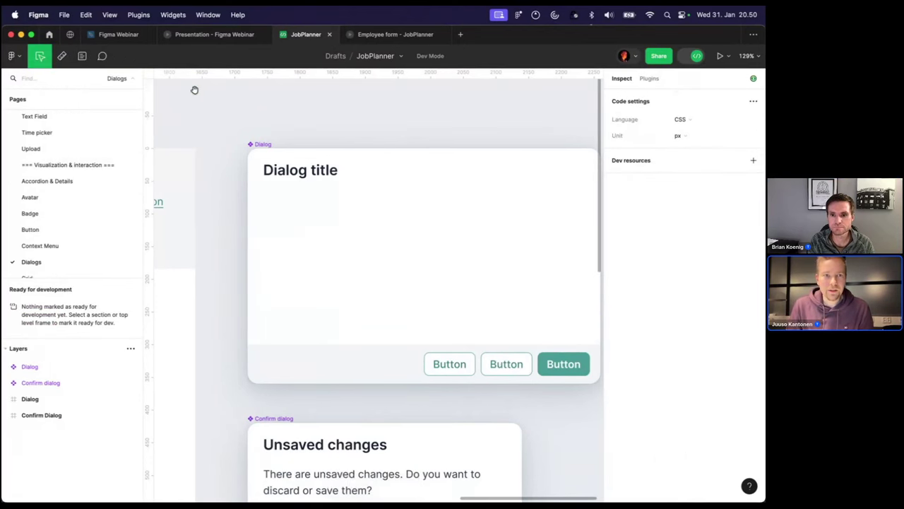
{"action": "left_click", "coordinate": [651, 79]}
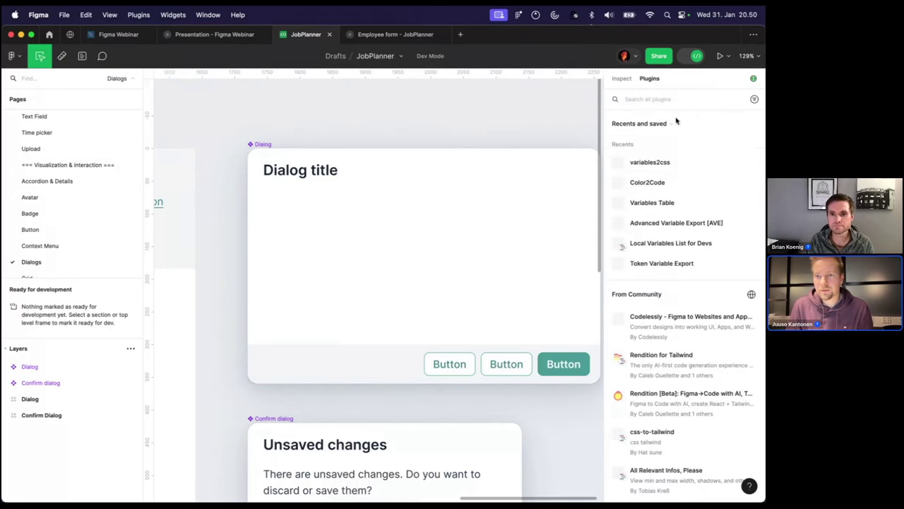
{"action": "left_click", "coordinate": [652, 162]}
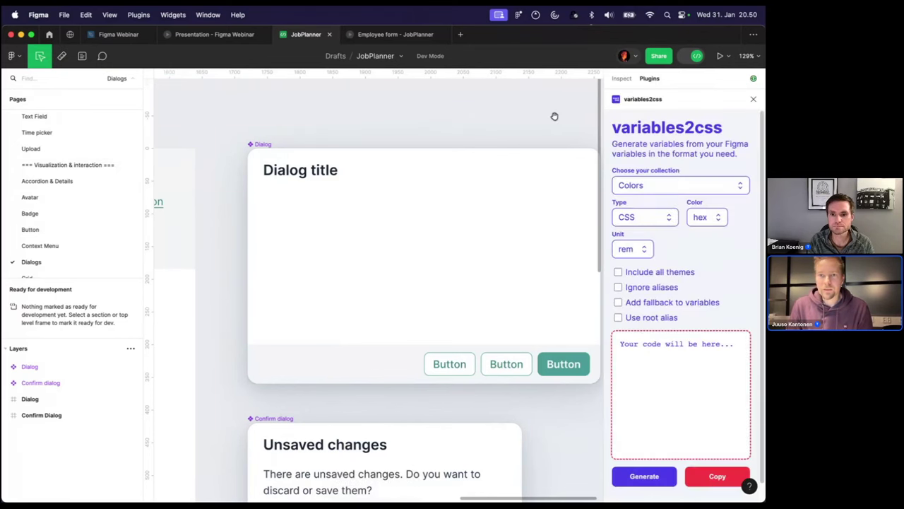
{"action": "scroll", "coordinate": [555, 116], "scroll_direction": "right", "scroll_amount": 3}
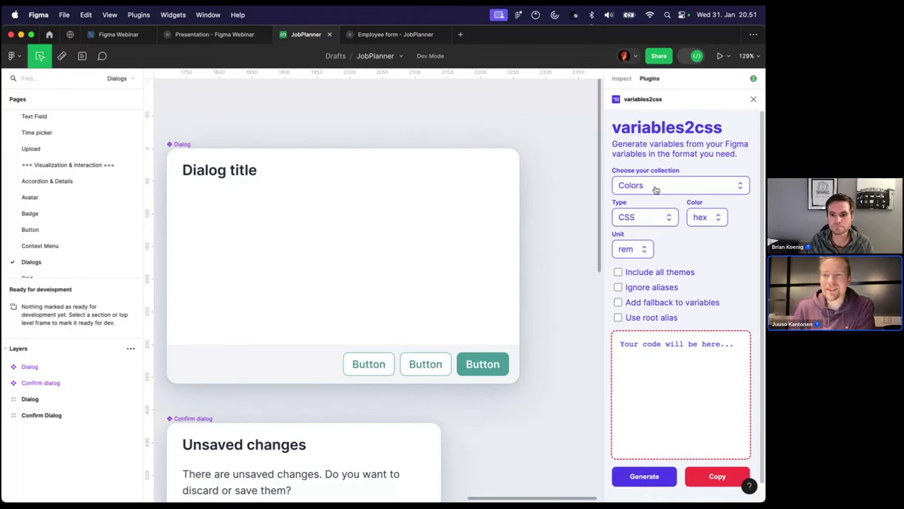
{"action": "left_click", "coordinate": [675, 188]}
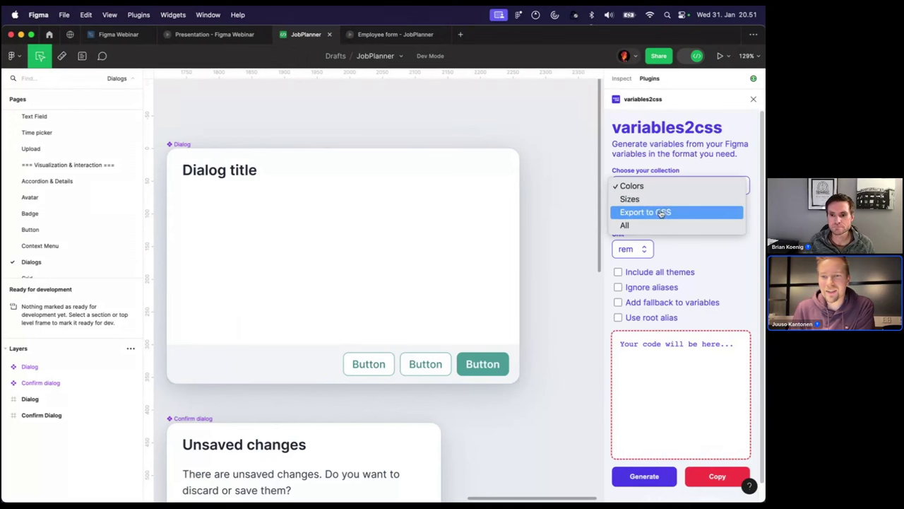
{"action": "left_click", "coordinate": [662, 212]}
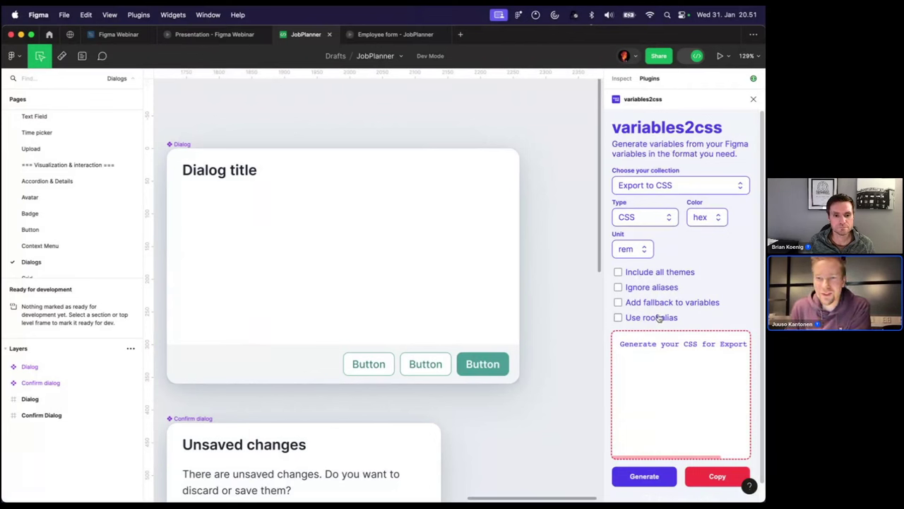
{"action": "left_click", "coordinate": [642, 475]}
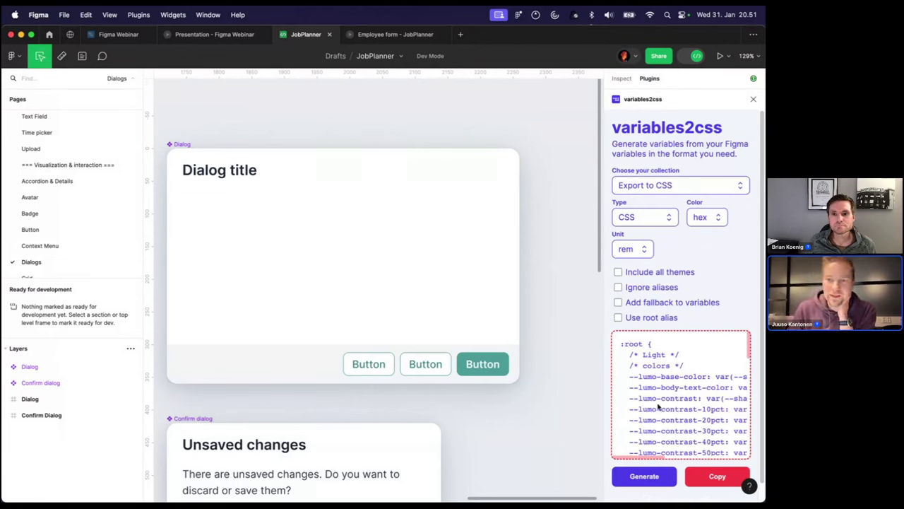
Review the generated CSS of --lumo colour variables in the plugin output
{"action": "scroll", "coordinate": [660, 408], "scroll_direction": "down", "scroll_amount": 3}
{"action": "scroll", "coordinate": [649, 404], "scroll_direction": "up", "scroll_amount": 3}
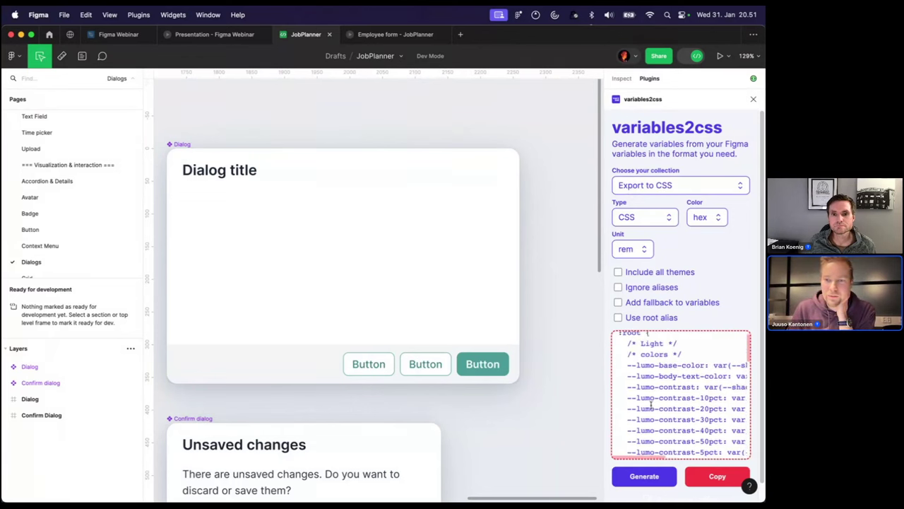
{"action": "left_click", "coordinate": [638, 377]}
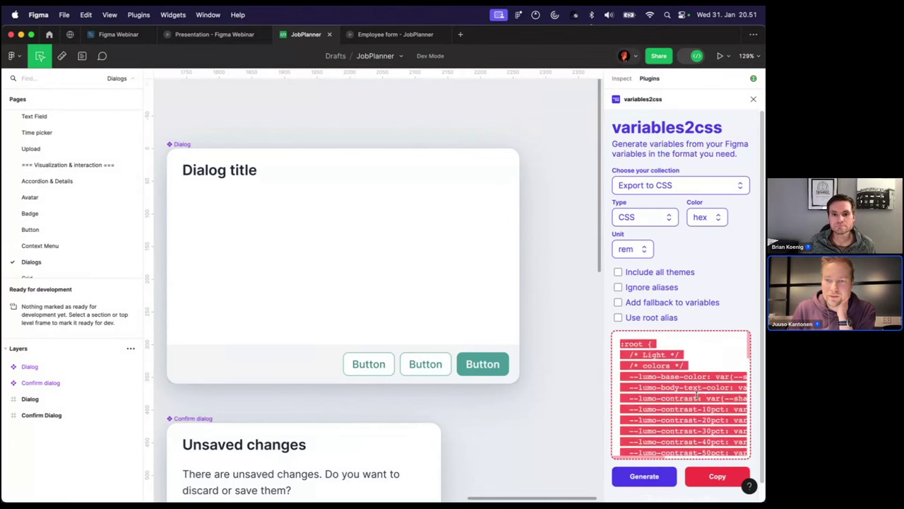
{"action": "left_click", "coordinate": [700, 397]}
{"action": "scroll", "coordinate": [648, 393], "scroll_direction": "down", "scroll_amount": 2}
{"action": "scroll", "coordinate": [648, 392], "scroll_direction": "right", "scroll_amount": 5}
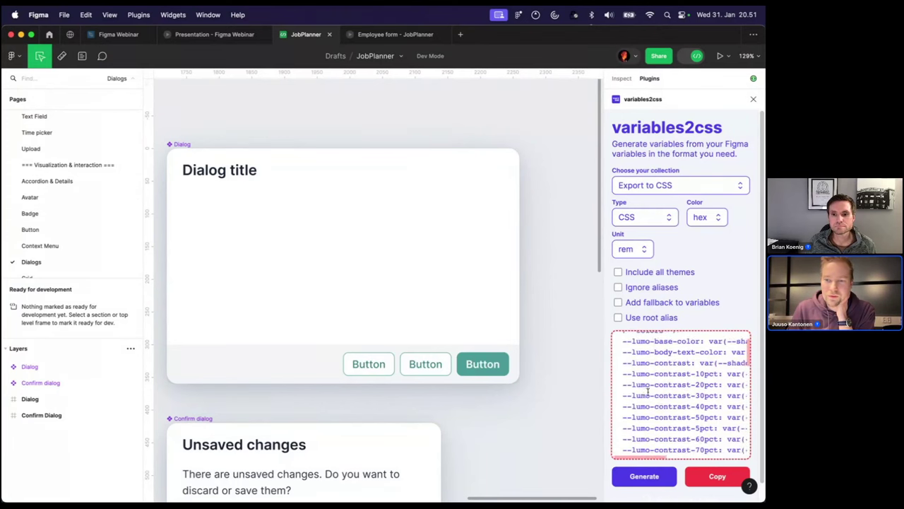
{"action": "scroll", "coordinate": [650, 392], "scroll_direction": "left", "scroll_amount": 5}
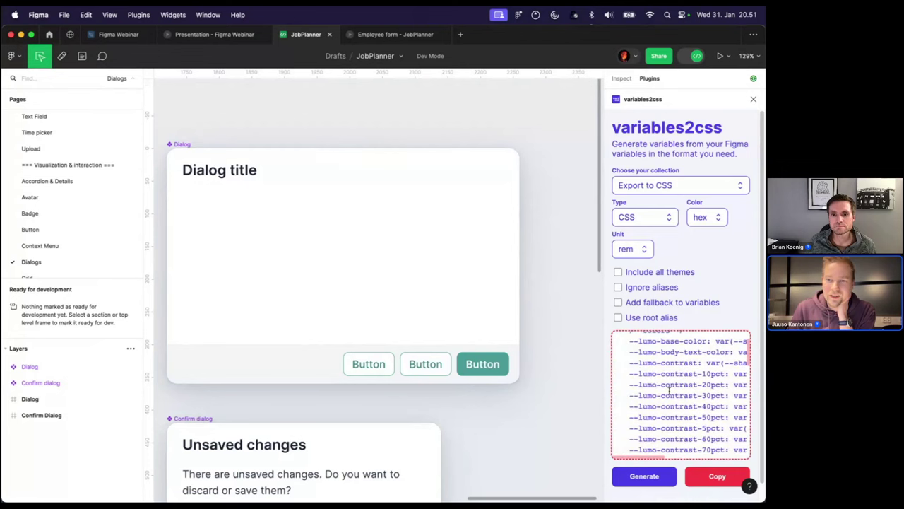
{"action": "scroll", "coordinate": [667, 390], "scroll_direction": "down", "scroll_amount": 12}
{"action": "scroll", "coordinate": [668, 390], "scroll_direction": "down", "scroll_amount": 2}
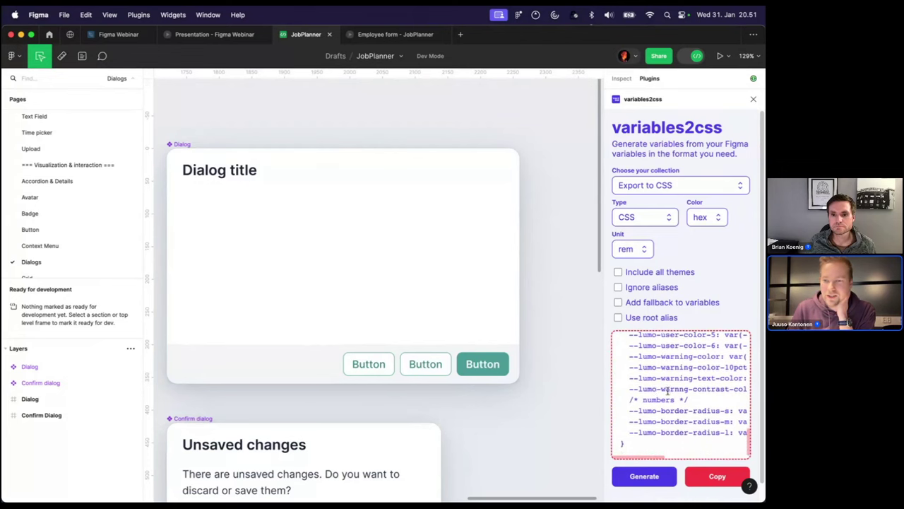
{"action": "scroll", "coordinate": [661, 391], "scroll_direction": "right", "scroll_amount": 4}
{"action": "scroll", "coordinate": [656, 390], "scroll_direction": "up", "scroll_amount": 4}
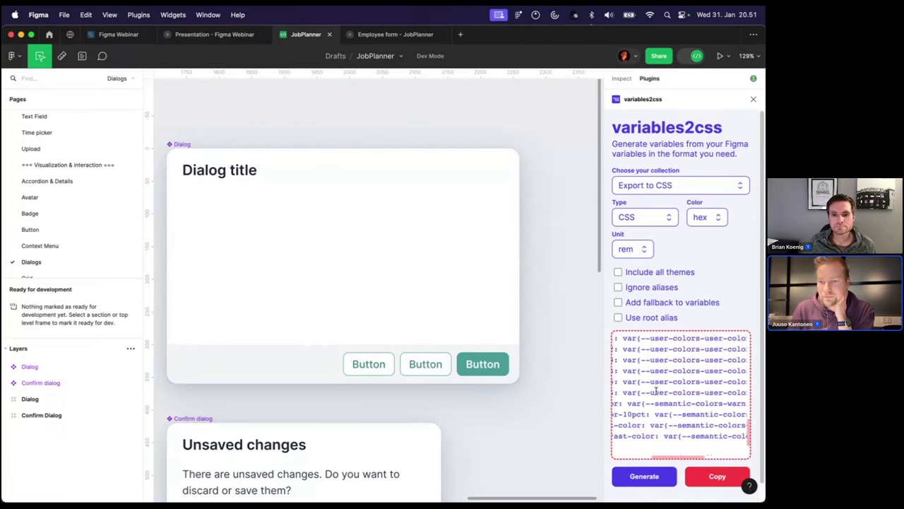
{"action": "scroll", "coordinate": [678, 389], "scroll_direction": "right", "scroll_amount": 3}
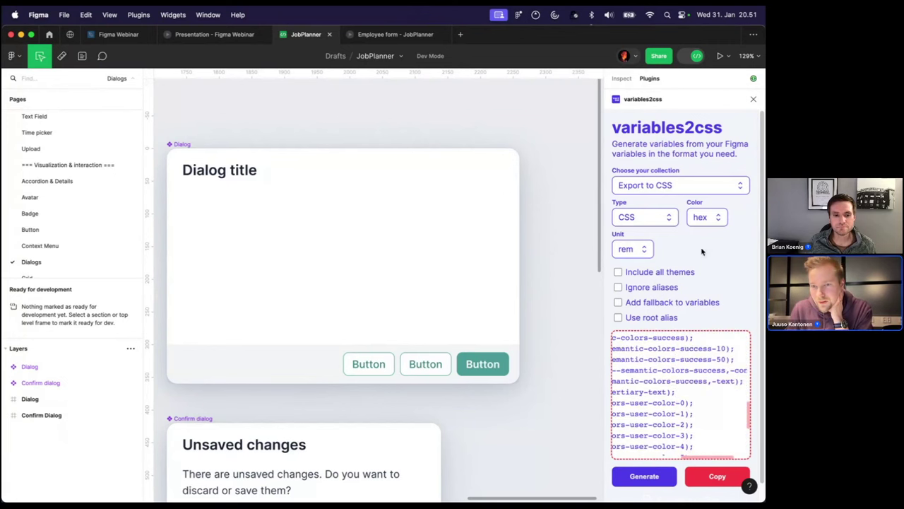
Regenerate the CSS with Ignore aliases on for plain hex values, then copy it
{"action": "left_click", "coordinate": [655, 290]}
{"action": "left_click", "coordinate": [645, 476]}
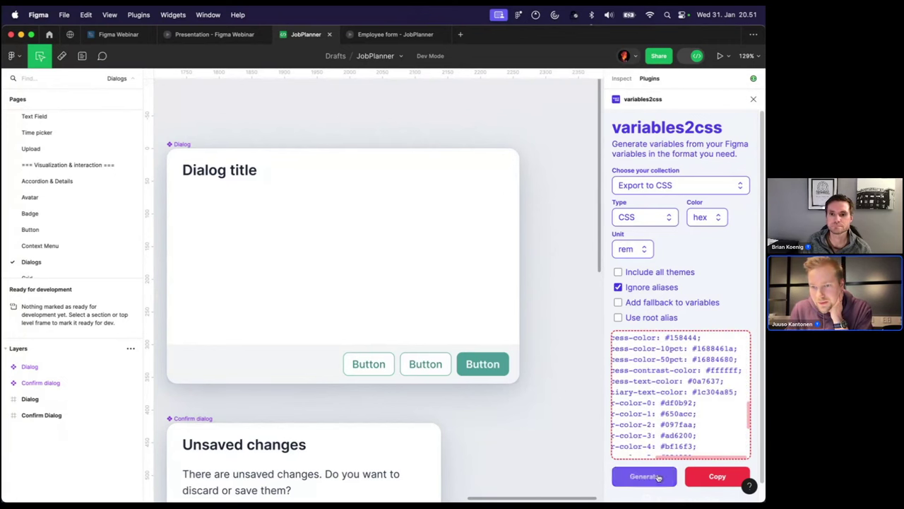
{"action": "scroll", "coordinate": [662, 396], "scroll_direction": "down", "scroll_amount": 3}
{"action": "scroll", "coordinate": [682, 403], "scroll_direction": "left", "scroll_amount": 3}
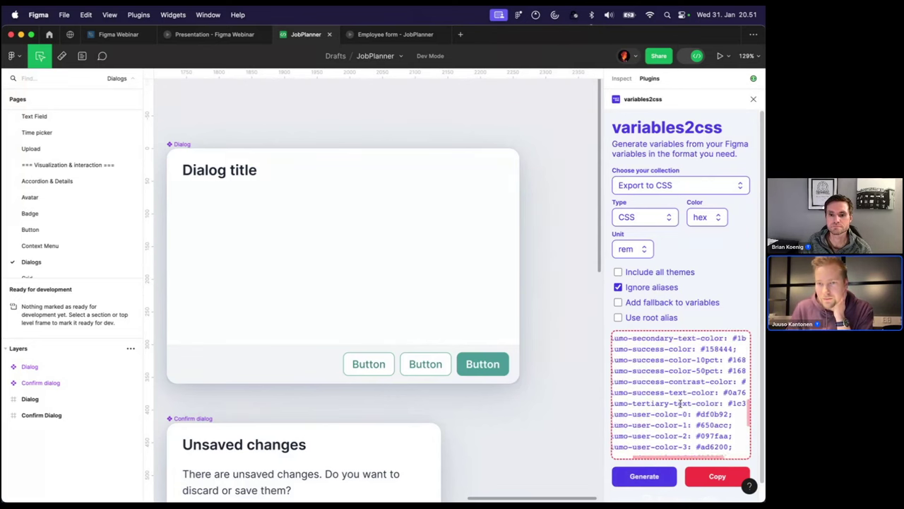
{"action": "scroll", "coordinate": [675, 398], "scroll_direction": "up", "scroll_amount": 1}
{"action": "scroll", "coordinate": [673, 397], "scroll_direction": "right", "scroll_amount": 3}
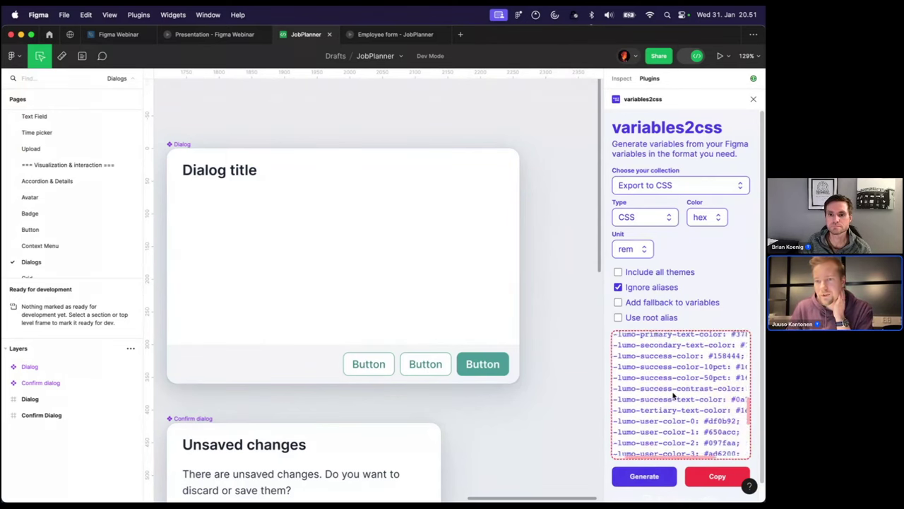
{"action": "left_click", "coordinate": [709, 476]}
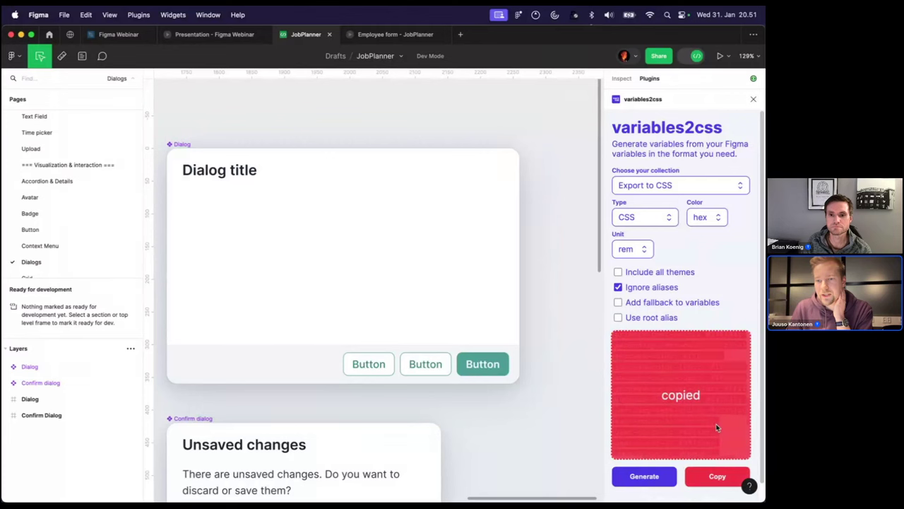
Select the primary Button in the dialog
{"action": "scroll", "coordinate": [675, 421], "scroll_direction": "up", "scroll_amount": 10}
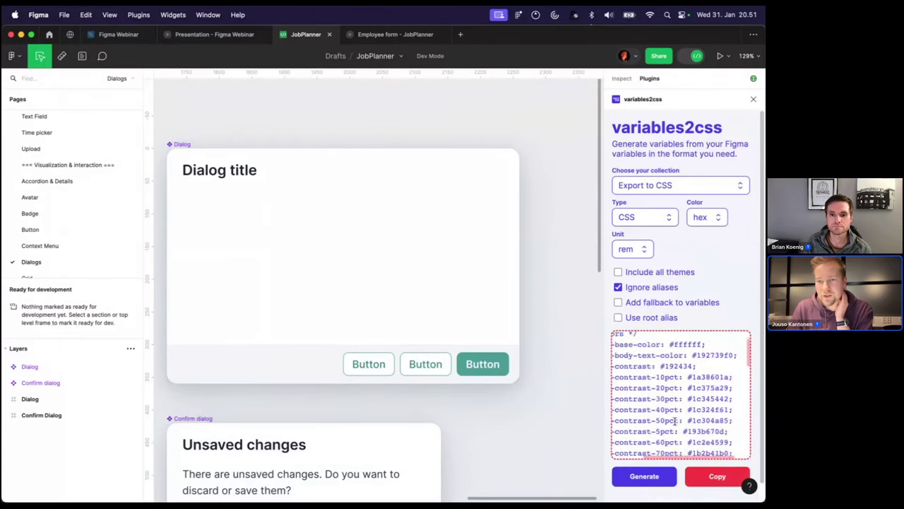
{"action": "scroll", "coordinate": [676, 419], "scroll_direction": "left", "scroll_amount": 3}
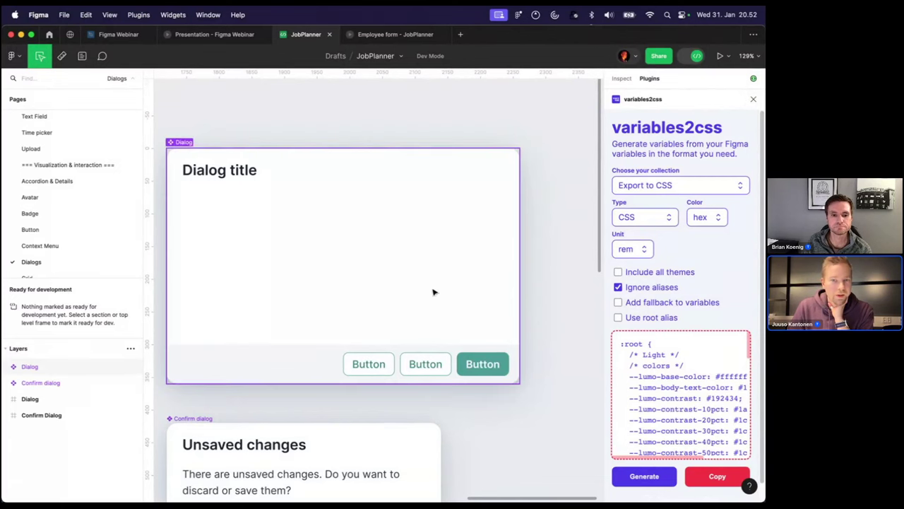
{"action": "left_click", "coordinate": [485, 374]}
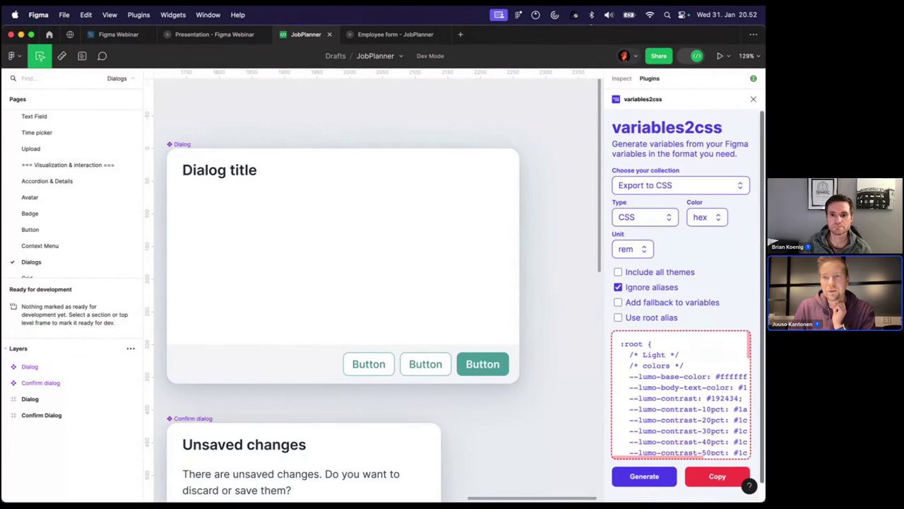
{"action": "left_click", "coordinate": [753, 99]}
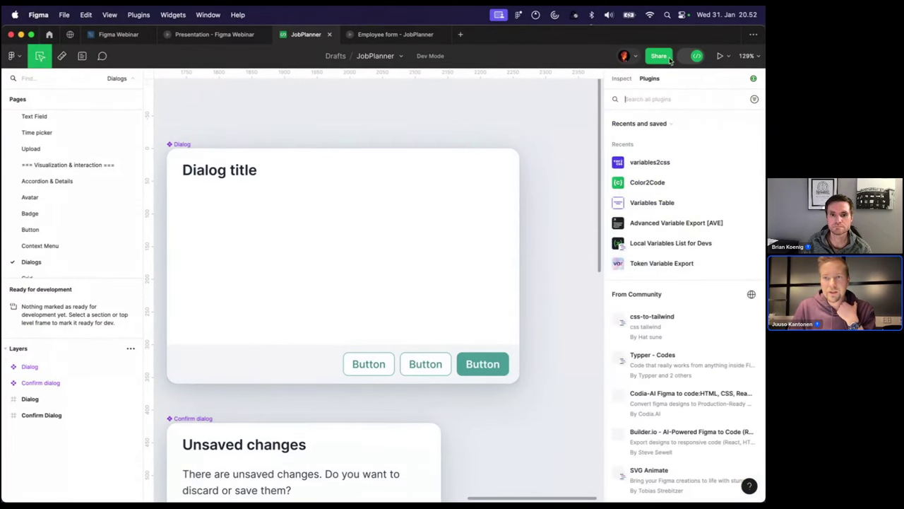
{"action": "left_click", "coordinate": [696, 56]}
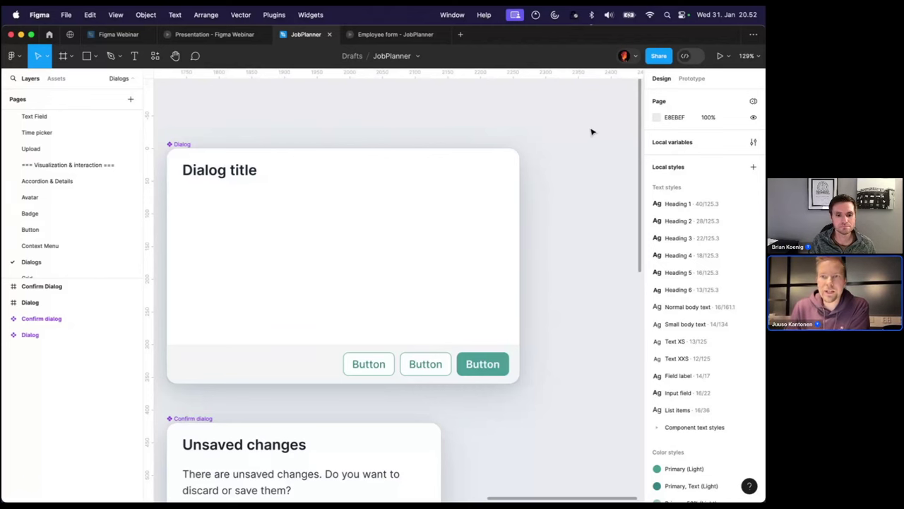
{"action": "scroll", "coordinate": [591, 156], "scroll_direction": "left", "scroll_amount": 3}
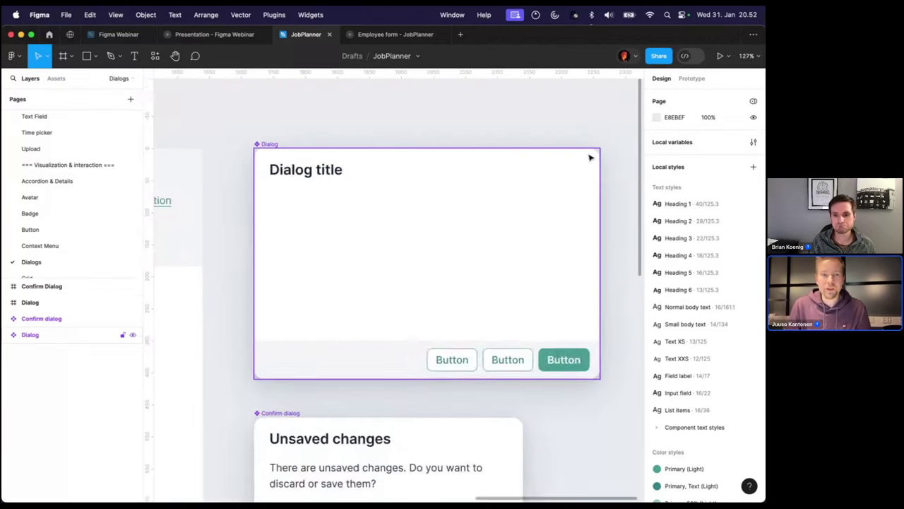
{"action": "scroll", "coordinate": [589, 155], "scroll_direction": "down", "scroll_amount": 2}
{"action": "scroll", "coordinate": [43, 127], "scroll_direction": "up", "scroll_amount": 2}
{"action": "left_click", "coordinate": [41, 117]}
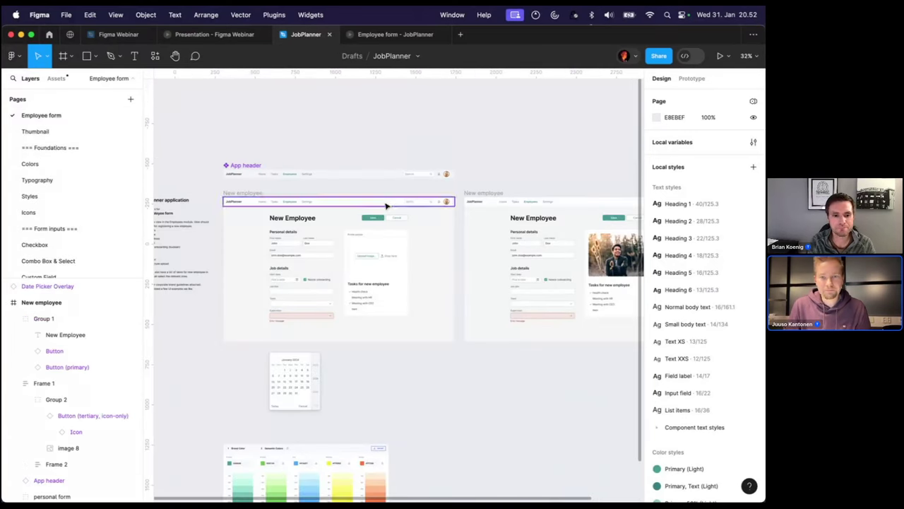
{"action": "scroll", "coordinate": [431, 141], "scroll_direction": "up", "scroll_amount": 1}
{"action": "scroll", "coordinate": [426, 197], "scroll_direction": "up", "scroll_amount": 1}
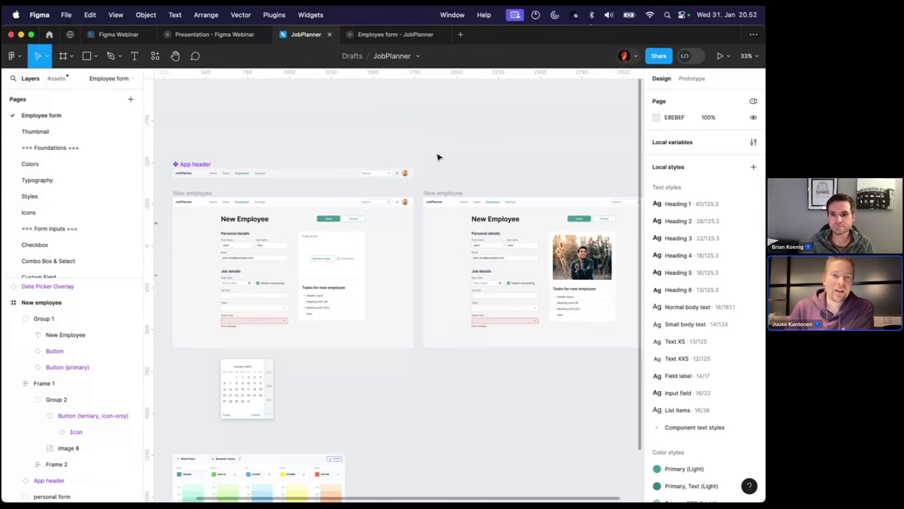
{"action": "scroll", "coordinate": [435, 139], "scroll_direction": "left", "scroll_amount": 3}
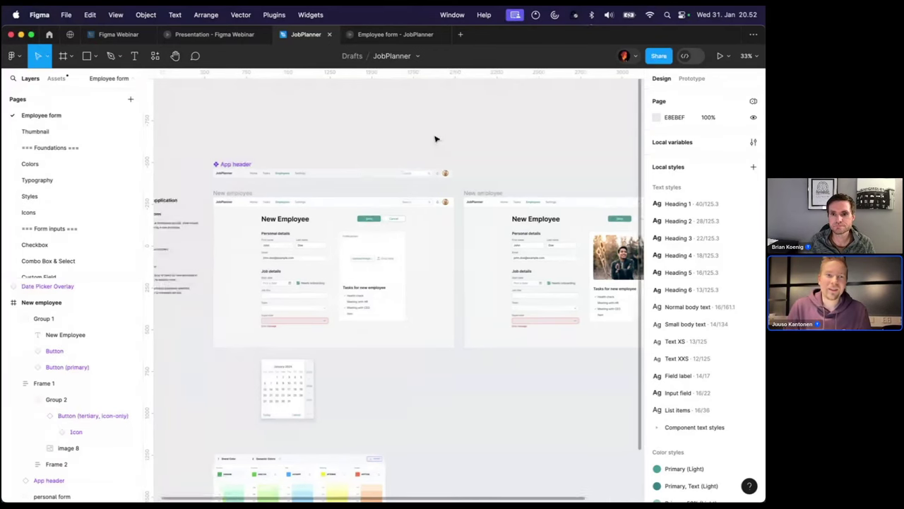
{"action": "scroll", "coordinate": [435, 139], "scroll_direction": "left", "scroll_amount": 2}
{"action": "scroll", "coordinate": [473, 151], "scroll_direction": "up", "scroll_amount": 5}
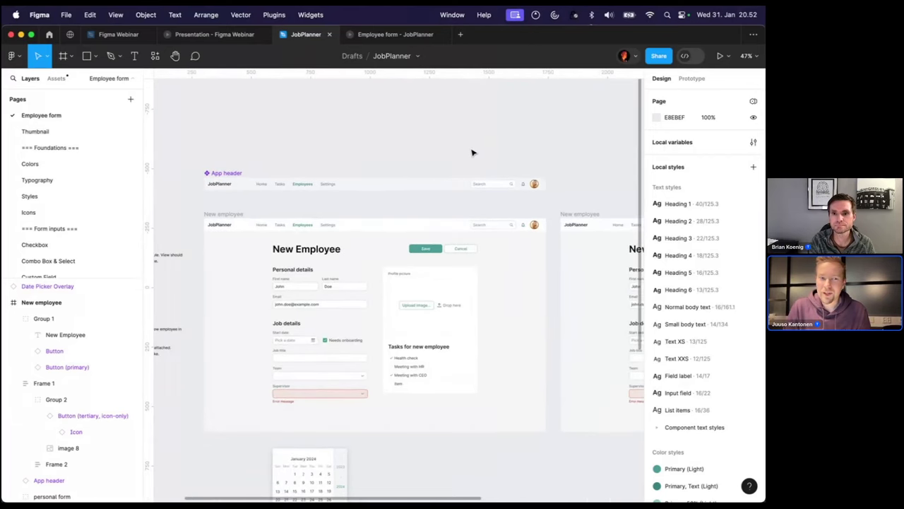
{"action": "scroll", "coordinate": [475, 141], "scroll_direction": "down", "scroll_amount": 2}
{"action": "scroll", "coordinate": [478, 128], "scroll_direction": "left", "scroll_amount": 3}
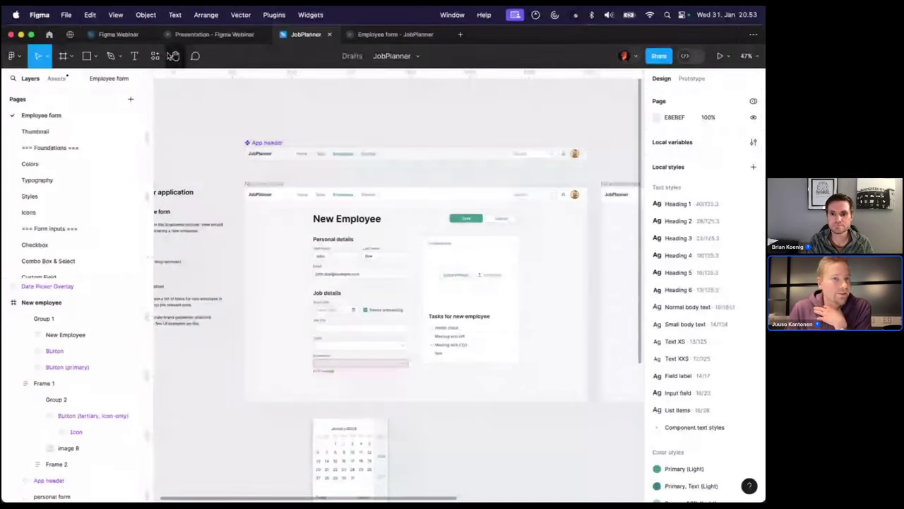
{"action": "left_click", "coordinate": [154, 58]}
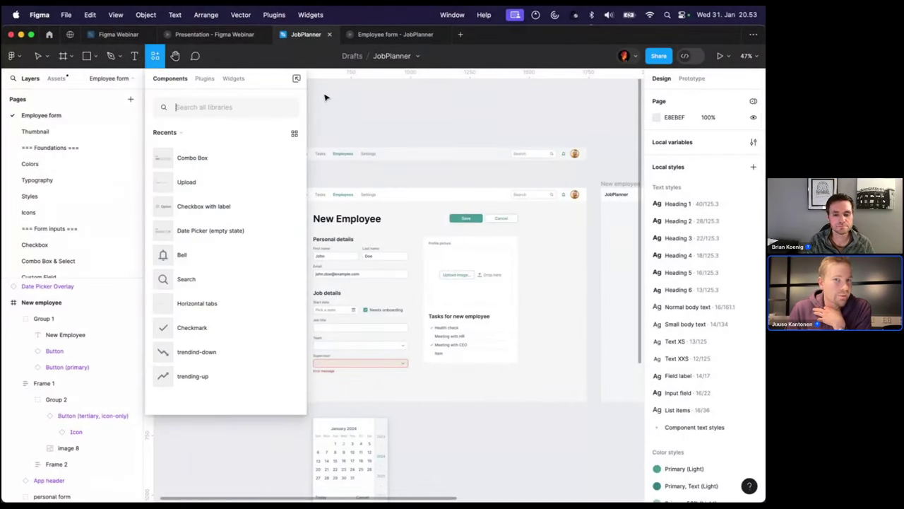
{"action": "left_click", "coordinate": [202, 80]}
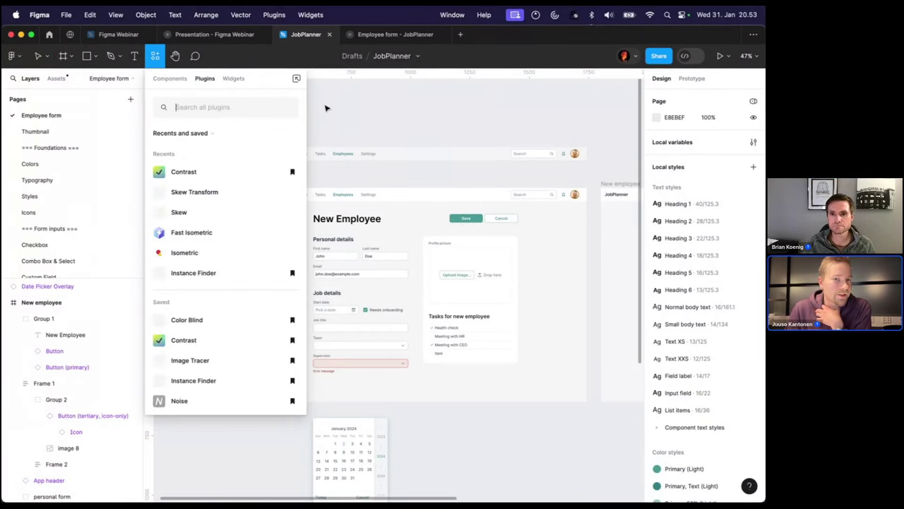
{"action": "left_click", "coordinate": [398, 147]}
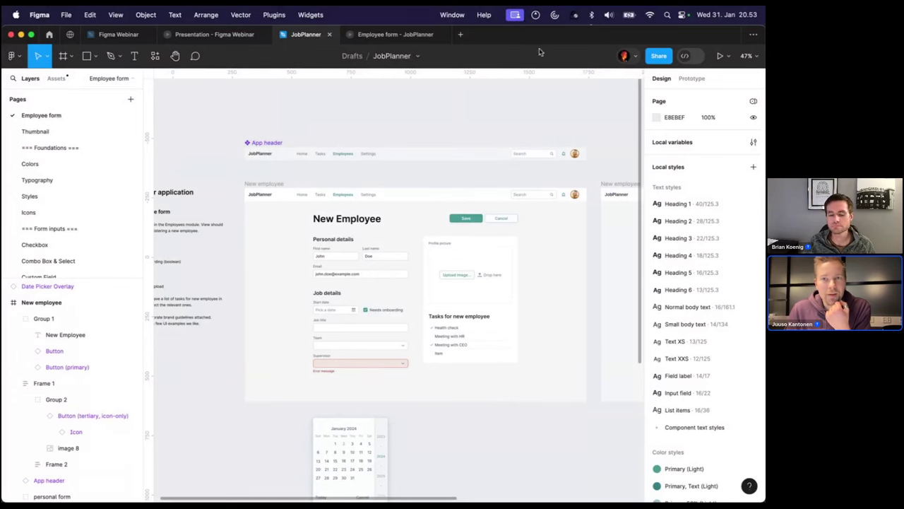
Create a new blank Untitled FigJam board, then return to the JobPlanner design file
{"action": "left_click", "coordinate": [460, 35]}
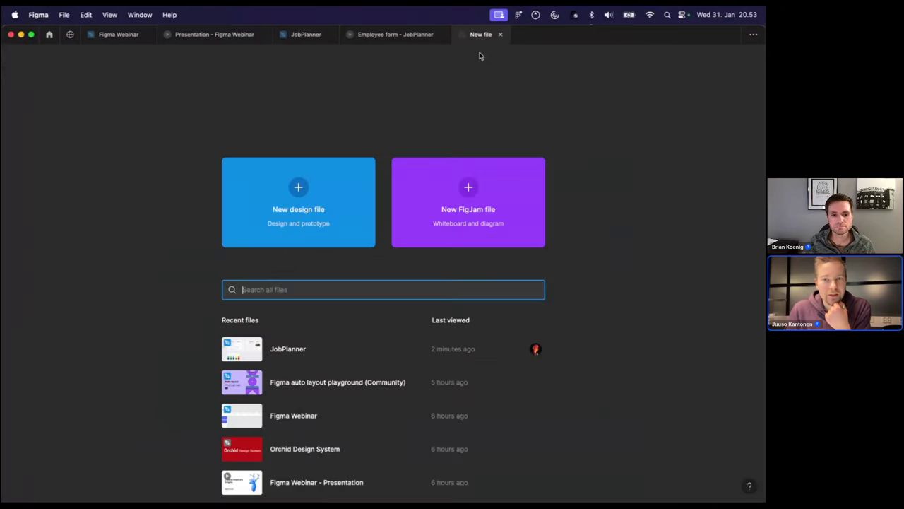
{"action": "left_click", "coordinate": [476, 204]}
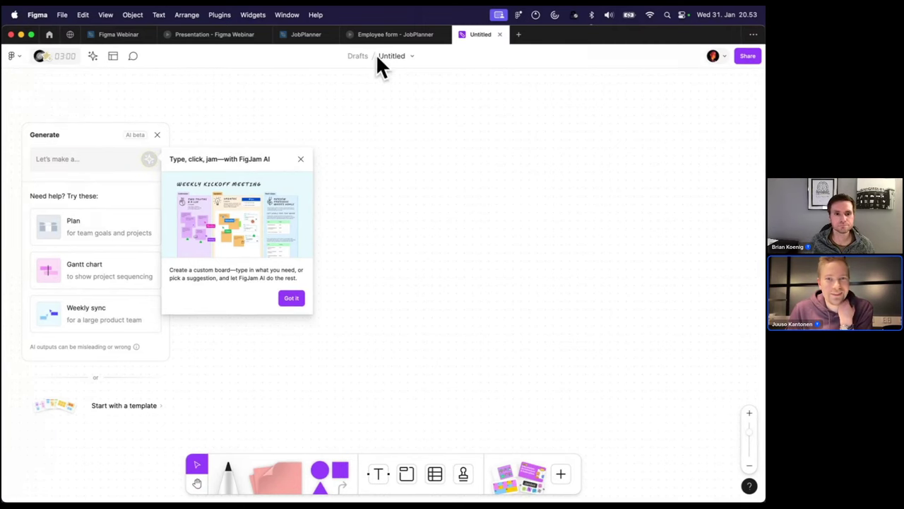
{"action": "left_click", "coordinate": [313, 34]}
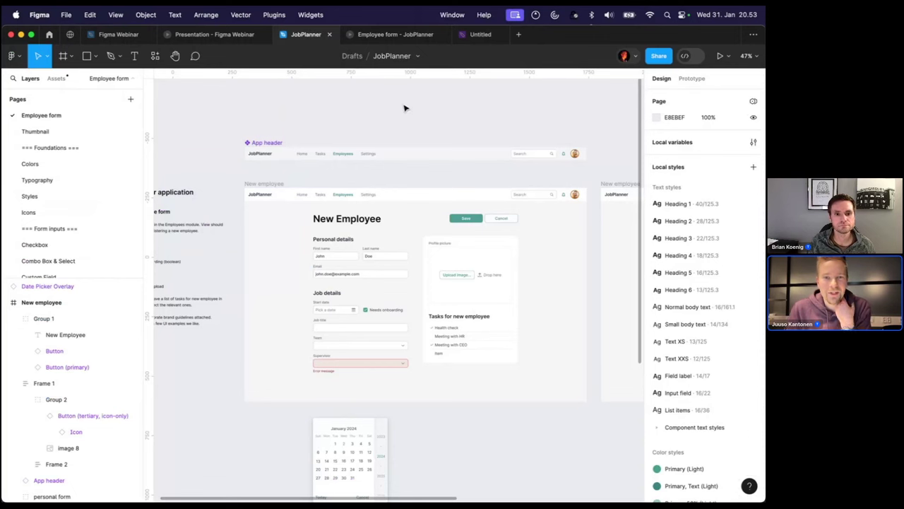
Pan around the Employee form page to review its screens
{"action": "scroll", "coordinate": [388, 120], "scroll_direction": "right", "scroll_amount": 2}
{"action": "scroll", "coordinate": [377, 131], "scroll_direction": "up", "scroll_amount": 3}
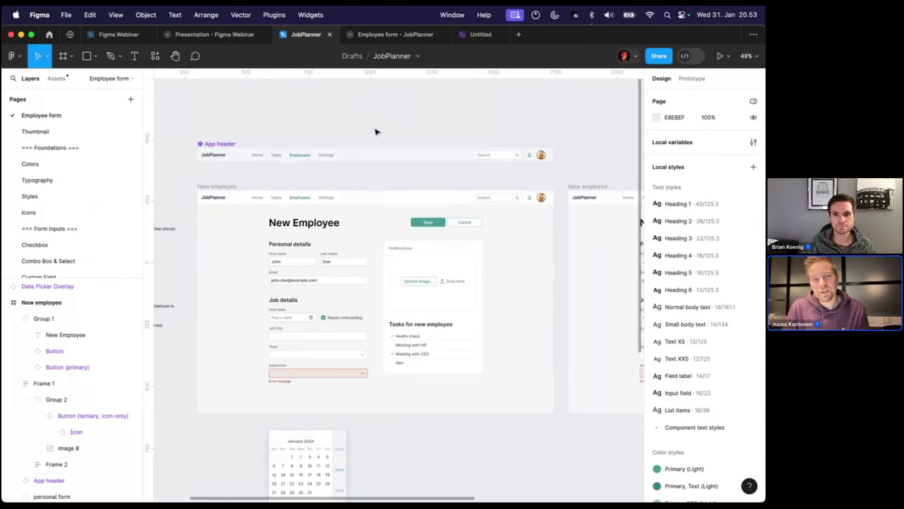
{"action": "scroll", "coordinate": [378, 129], "scroll_direction": "down", "scroll_amount": 2}
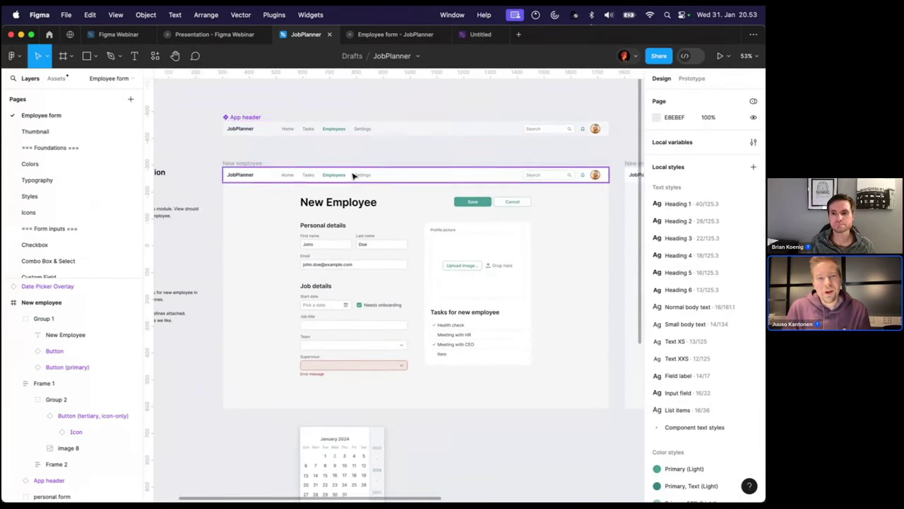
{"action": "scroll", "coordinate": [414, 216], "scroll_direction": "right", "scroll_amount": 2}
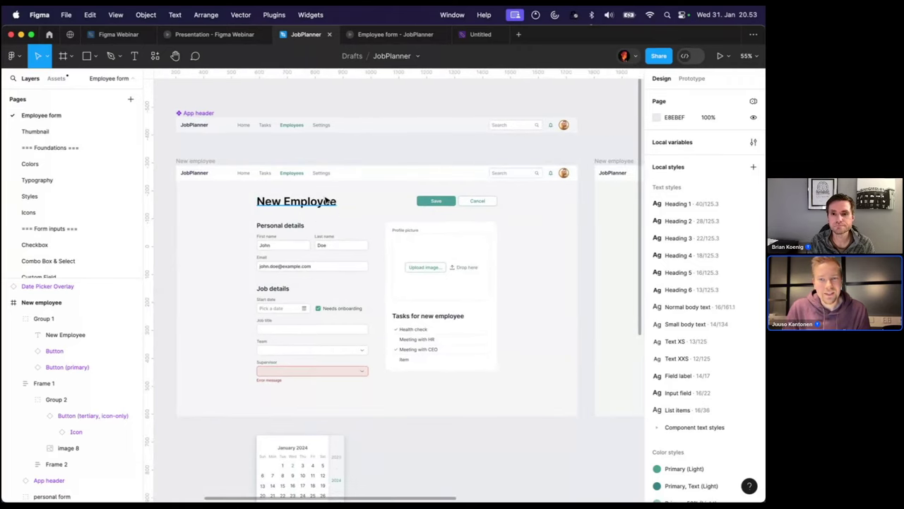
{"action": "scroll", "coordinate": [325, 200], "scroll_direction": "up", "scroll_amount": 2}
{"action": "scroll", "coordinate": [347, 155], "scroll_direction": "right", "scroll_amount": 2}
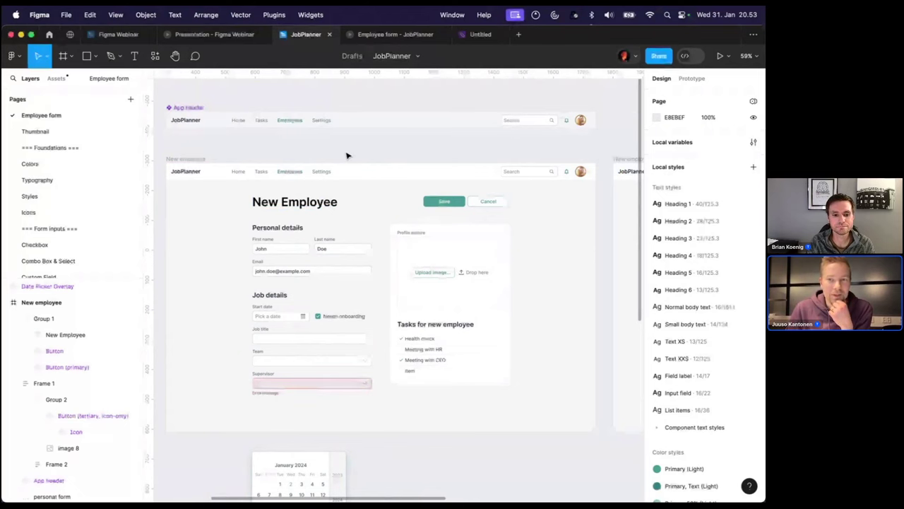
{"action": "scroll", "coordinate": [345, 154], "scroll_direction": "down", "scroll_amount": 1}
{"action": "scroll", "coordinate": [344, 154], "scroll_direction": "up", "scroll_amount": 1}
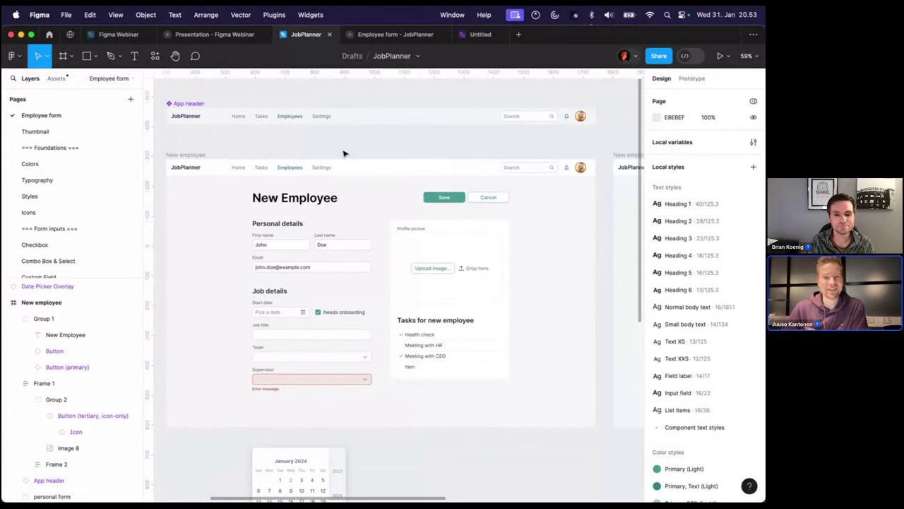
{"action": "scroll", "coordinate": [347, 155], "scroll_direction": "left", "scroll_amount": 3}
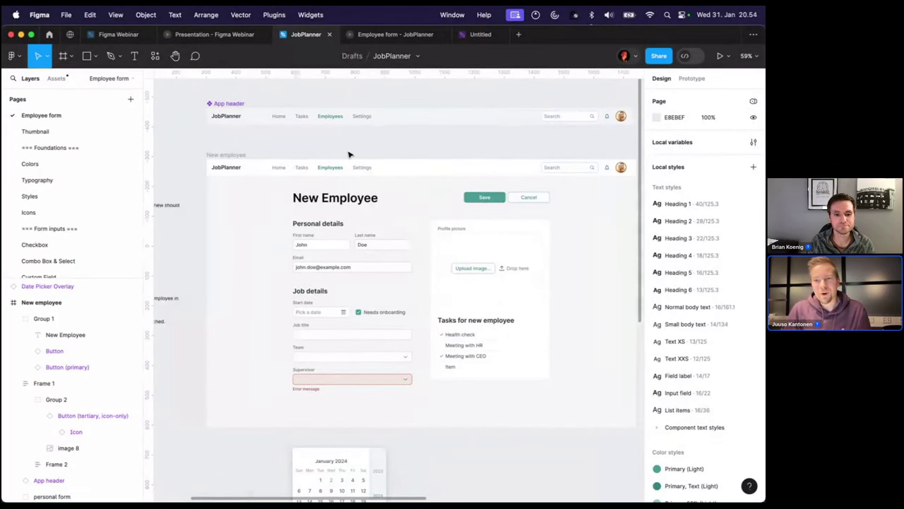
{"action": "scroll", "coordinate": [347, 155], "scroll_direction": "right", "scroll_amount": 3}
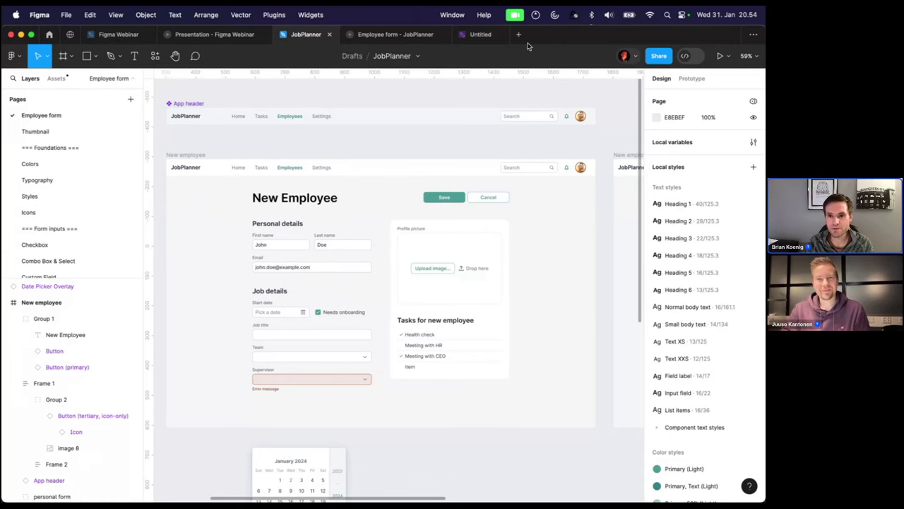
Close the Untitled FigJam tab and view the file in Dev Mode's Inspect panel
{"action": "left_click", "coordinate": [507, 34]}
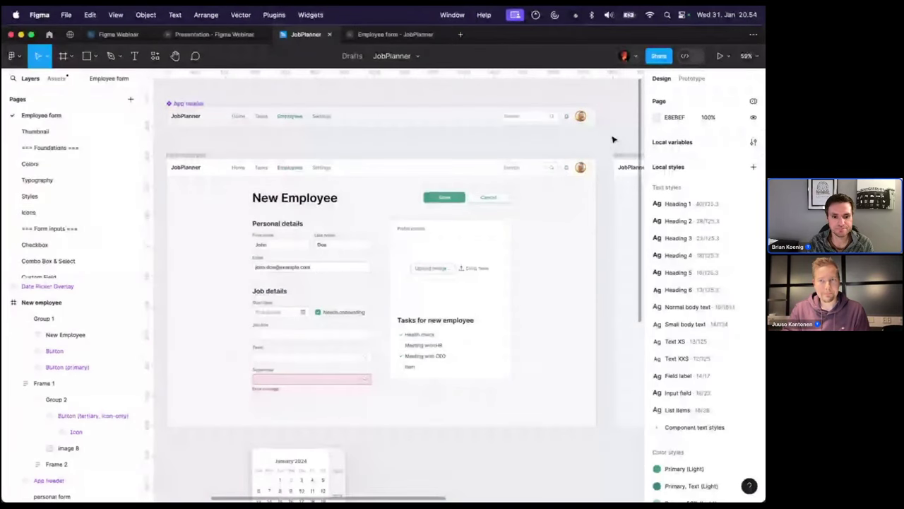
{"action": "left_click", "coordinate": [695, 57]}
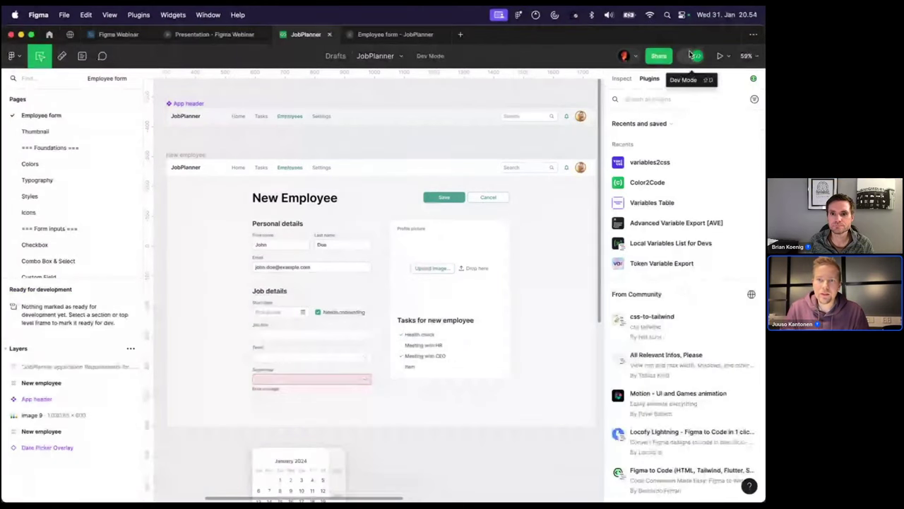
{"action": "left_click", "coordinate": [629, 80]}
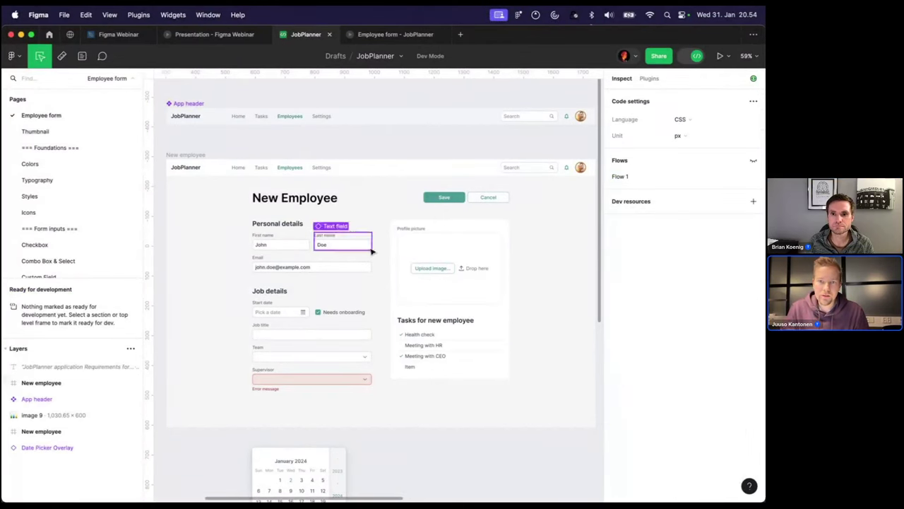
Inspect the Save button's box model and CSS layout and style code
{"action": "scroll", "coordinate": [460, 199], "scroll_direction": "up", "scroll_amount": 5}
{"action": "left_click", "coordinate": [466, 197]}
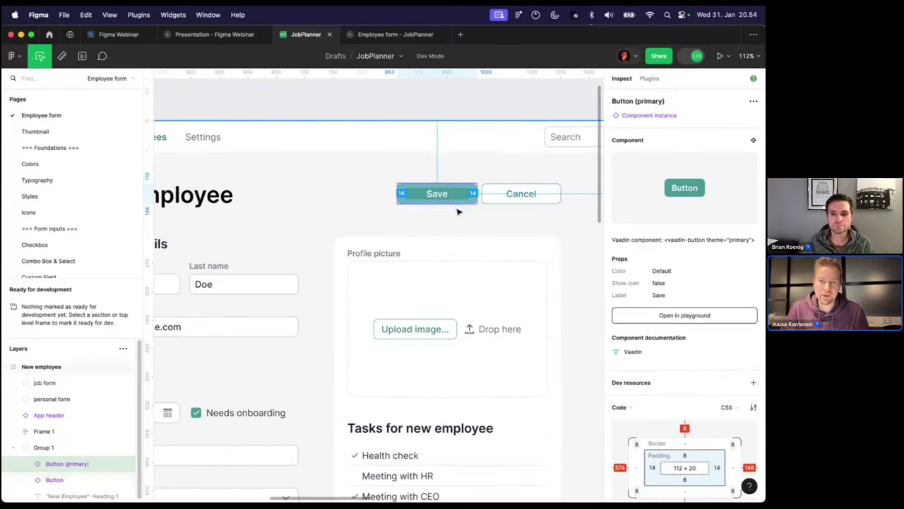
{"action": "scroll", "coordinate": [452, 209], "scroll_direction": "right", "scroll_amount": 3}
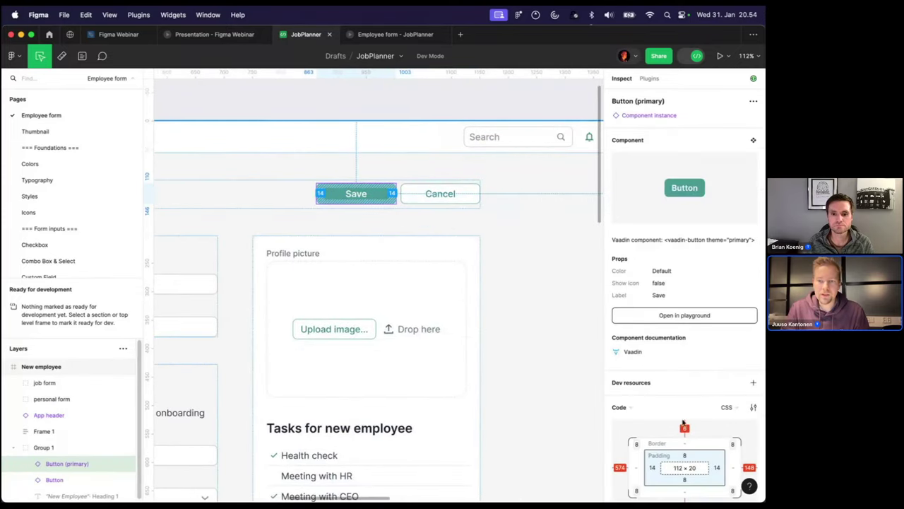
{"action": "scroll", "coordinate": [682, 422], "scroll_direction": "down", "scroll_amount": 5}
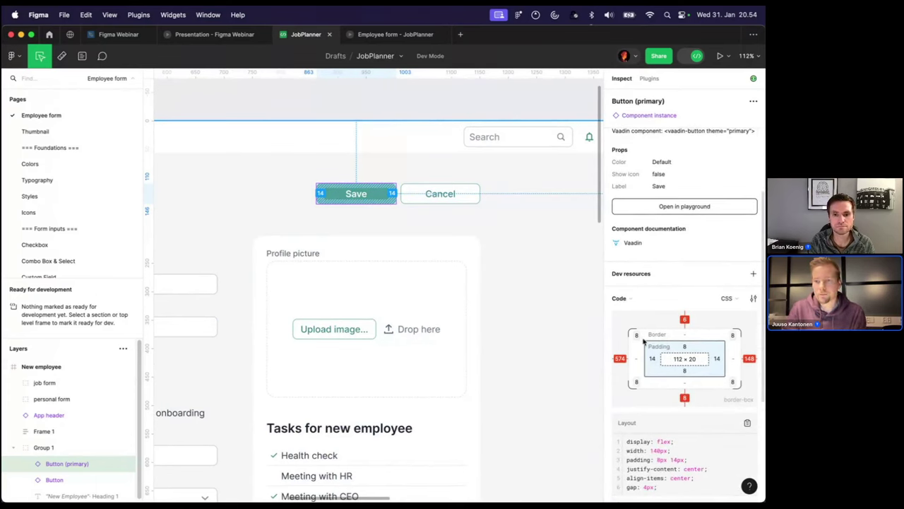
{"action": "scroll", "coordinate": [682, 332], "scroll_direction": "down", "scroll_amount": 1}
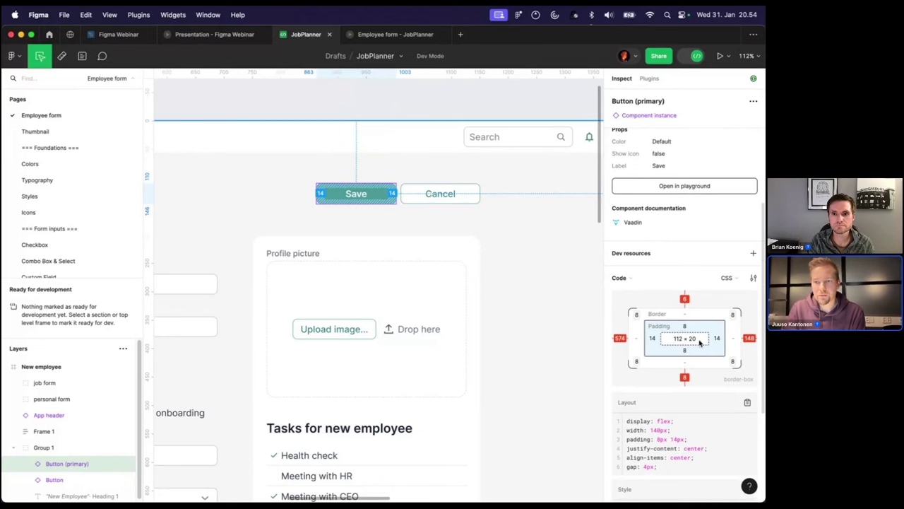
{"action": "scroll", "coordinate": [683, 332], "scroll_direction": "down", "scroll_amount": 5}
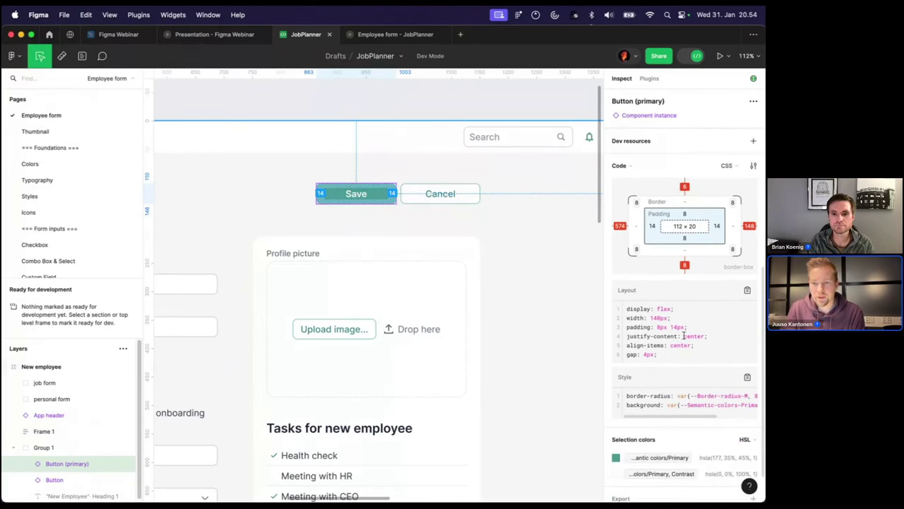
{"action": "scroll", "coordinate": [683, 336], "scroll_direction": "down", "scroll_amount": 1}
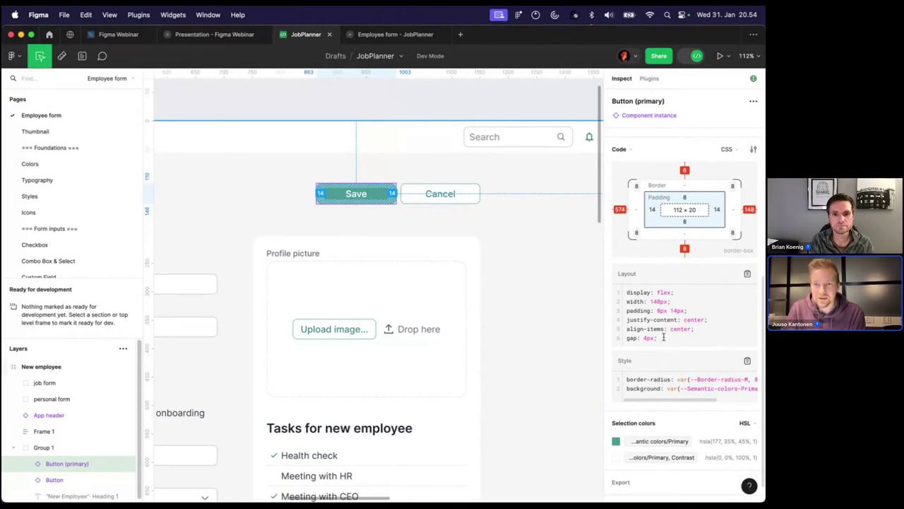
{"action": "scroll", "coordinate": [707, 420], "scroll_direction": "down", "scroll_amount": 1}
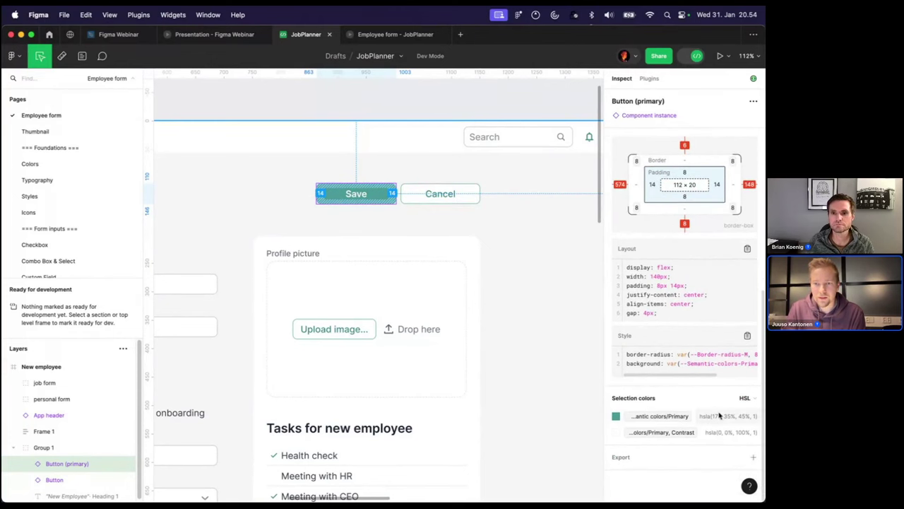
Switch the selection colours to Hex, then back to HSL
{"action": "left_click", "coordinate": [742, 398]}
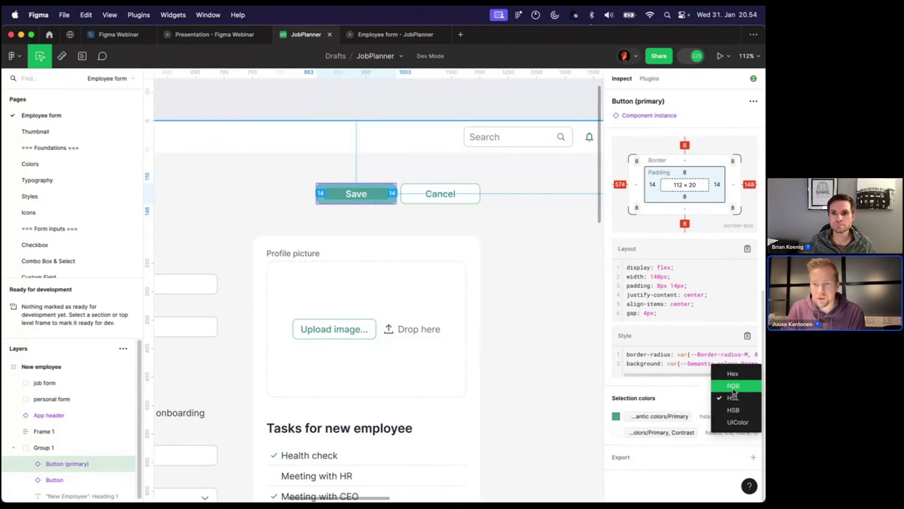
{"action": "left_click", "coordinate": [733, 373]}
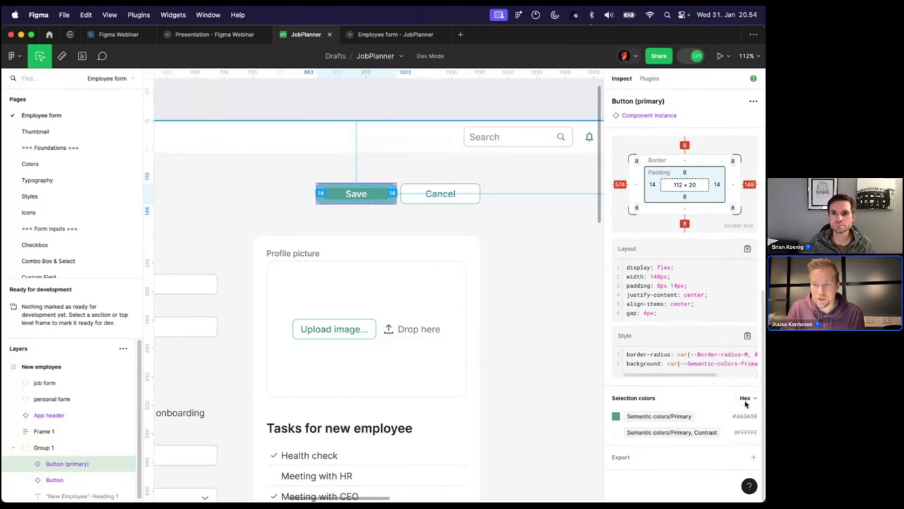
{"action": "left_click", "coordinate": [745, 399]}
{"action": "left_click", "coordinate": [735, 424]}
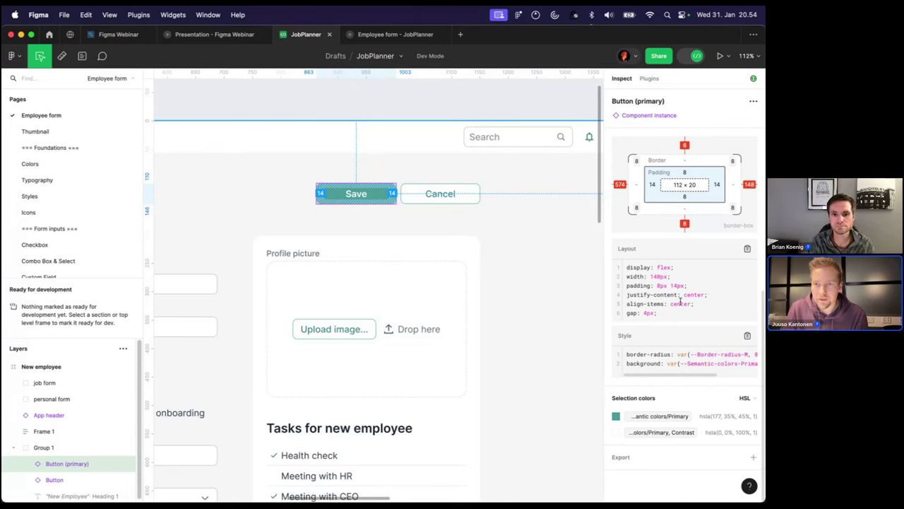
Add a PNG export setting for the Save button
{"action": "left_click", "coordinate": [734, 459]}
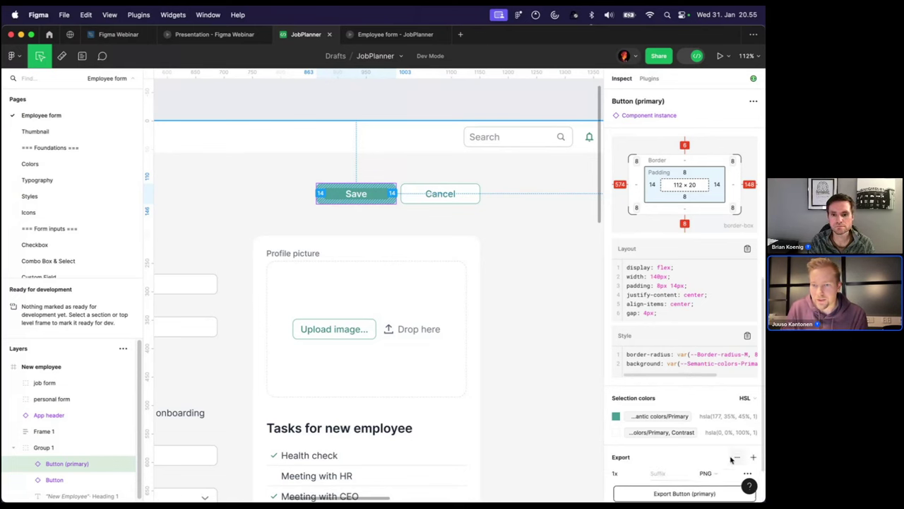
{"action": "left_click", "coordinate": [710, 417]}
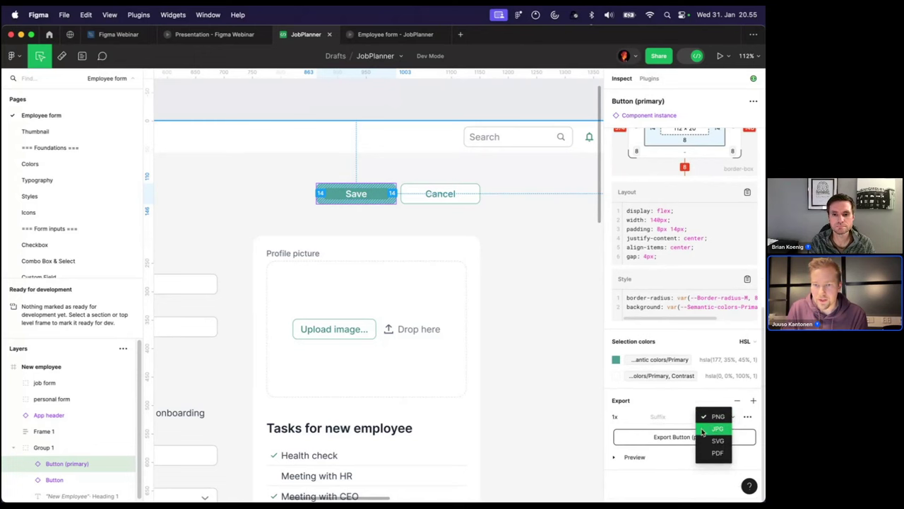
{"action": "left_click", "coordinate": [683, 405]}
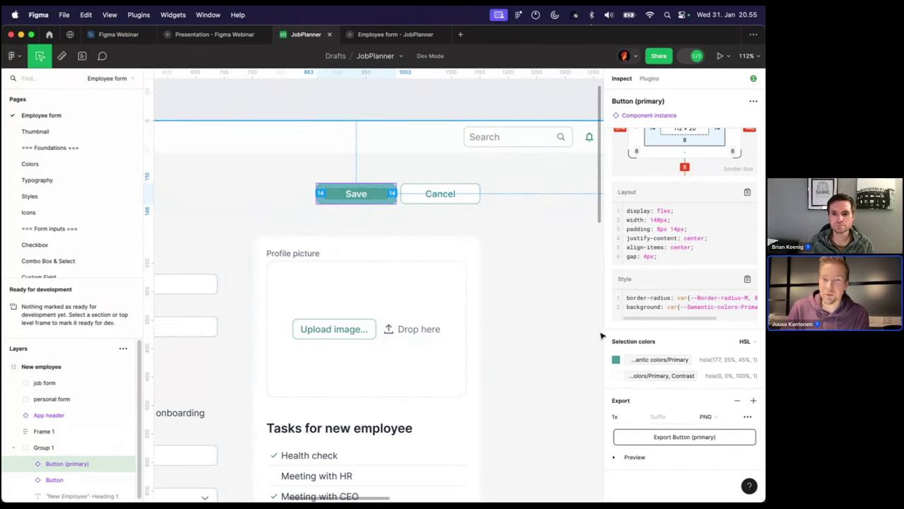
{"action": "scroll", "coordinate": [555, 233], "scroll_direction": "up", "scroll_amount": 1}
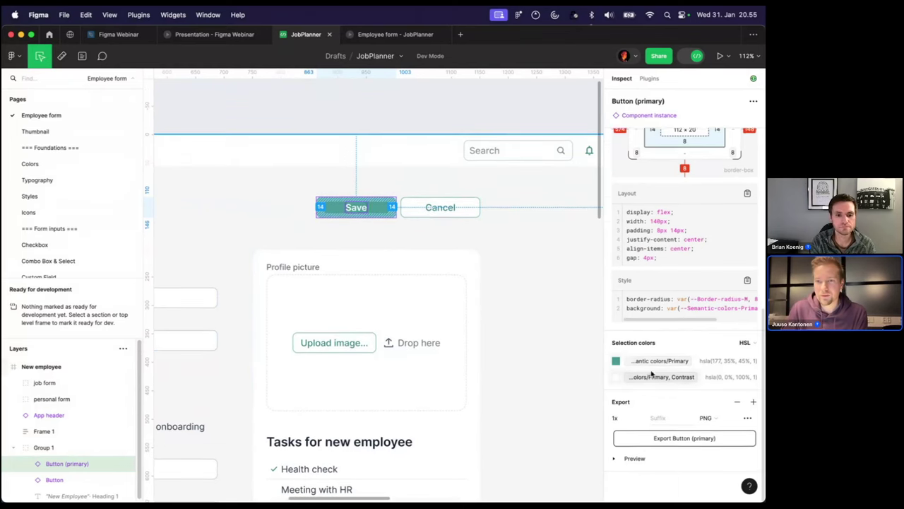
{"action": "scroll", "coordinate": [650, 371], "scroll_direction": "up", "scroll_amount": 5}
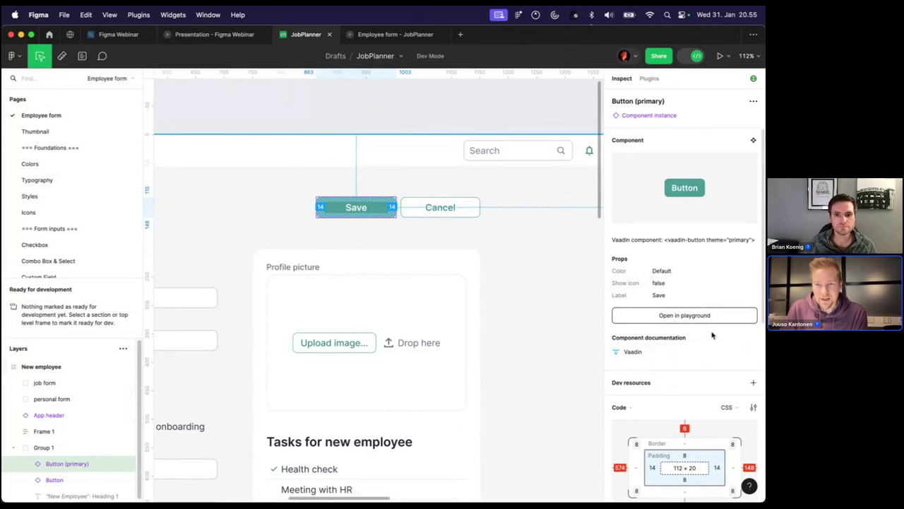
{"action": "scroll", "coordinate": [675, 356], "scroll_direction": "down", "scroll_amount": 2}
{"action": "scroll", "coordinate": [643, 341], "scroll_direction": "down", "scroll_amount": 4}
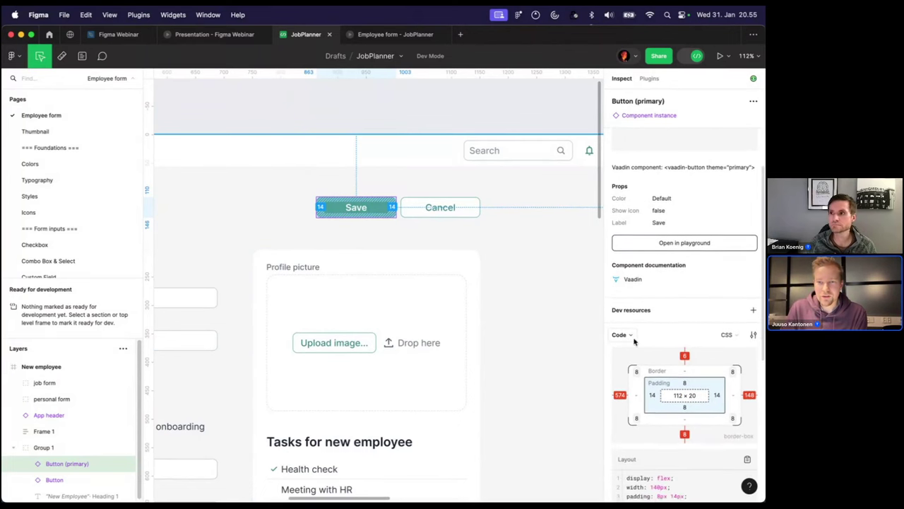
{"action": "scroll", "coordinate": [664, 323], "scroll_direction": "down", "scroll_amount": 2}
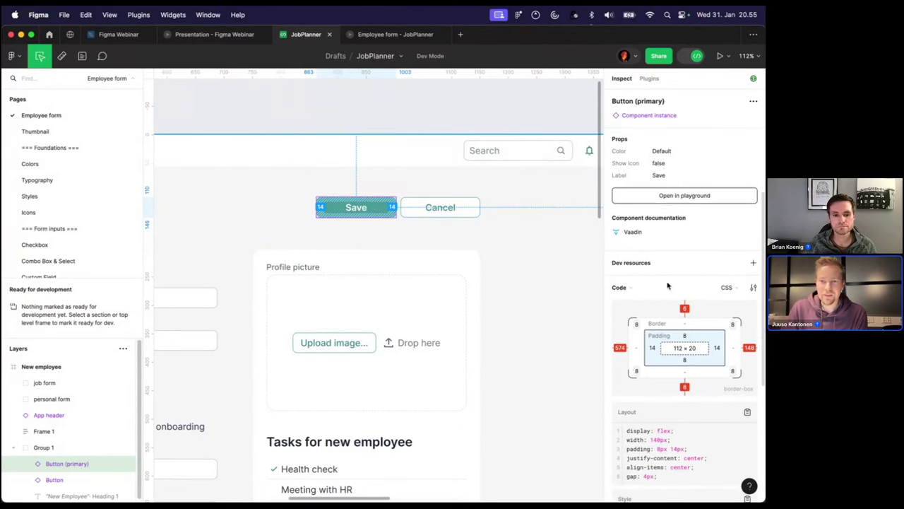
Check the code settings, keeping CSS and px units, then deselect the Save button
{"action": "left_click", "coordinate": [629, 288]}
{"action": "left_click", "coordinate": [624, 287]}
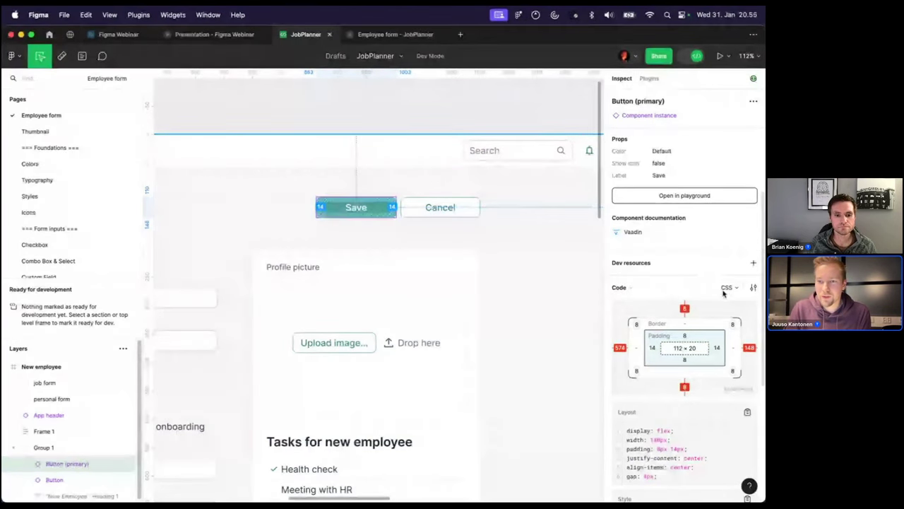
{"action": "left_click", "coordinate": [727, 289]}
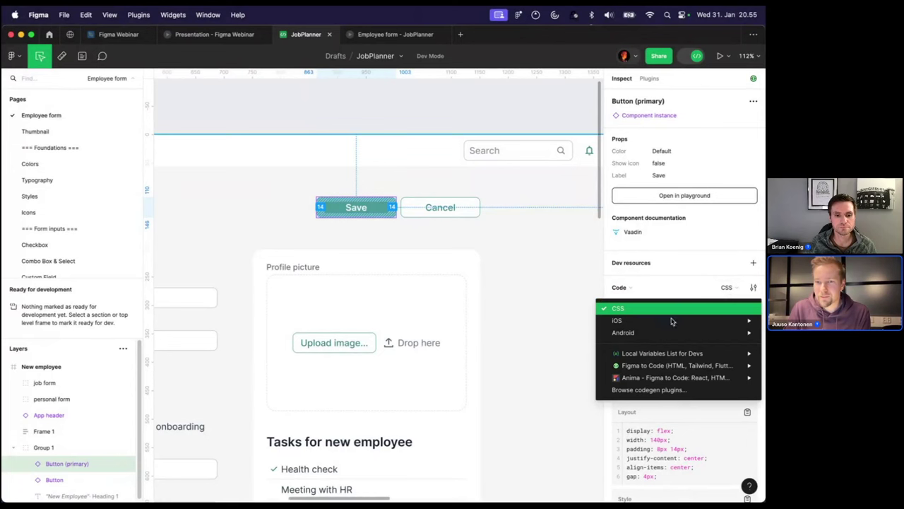
{"action": "left_click", "coordinate": [695, 286]}
{"action": "left_click", "coordinate": [752, 288]}
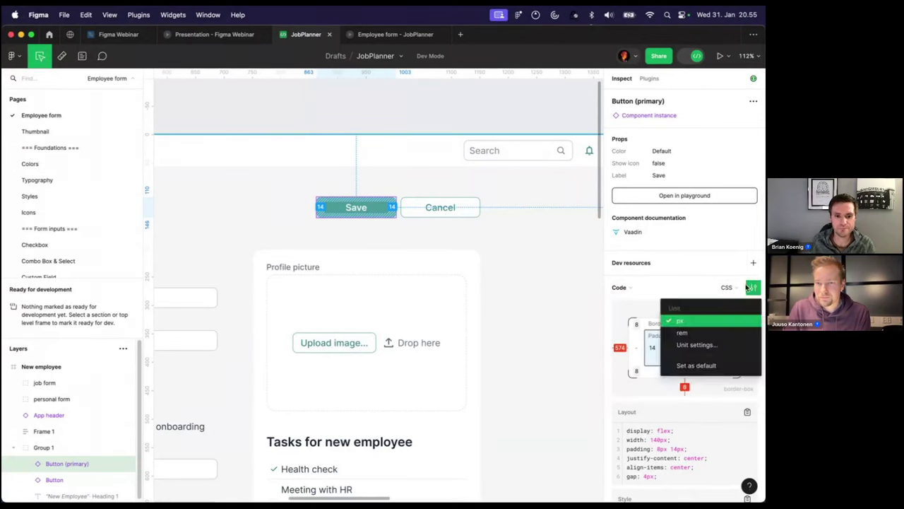
{"action": "left_click", "coordinate": [750, 288]}
{"action": "left_click", "coordinate": [503, 92]}
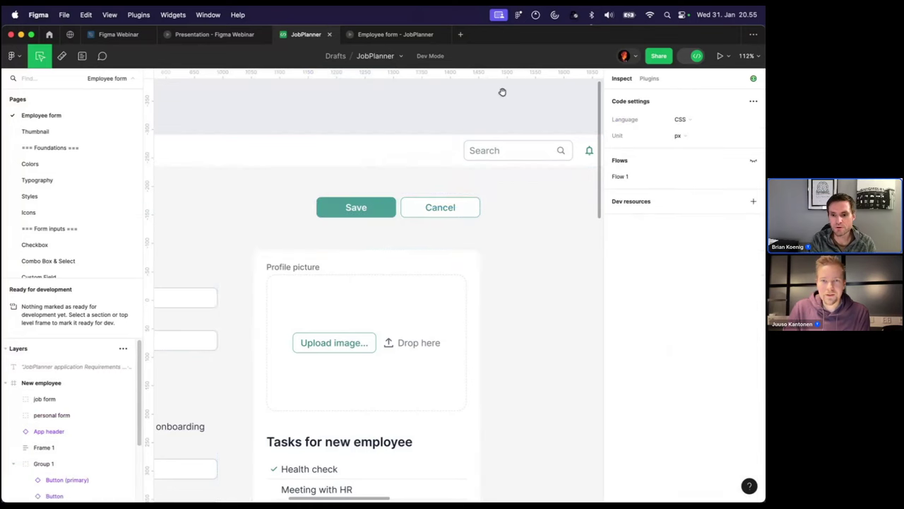
Leave Dev Mode for design mode, zoom out on the New Employee frame, then view the Vaadin Design System Community page
{"action": "left_click", "coordinate": [691, 59]}
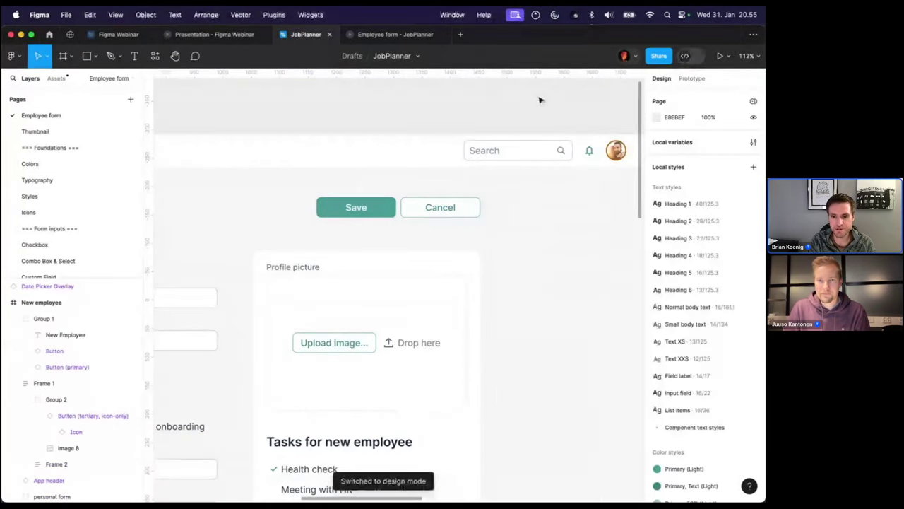
{"action": "scroll", "coordinate": [534, 100], "scroll_direction": "down", "scroll_amount": 5}
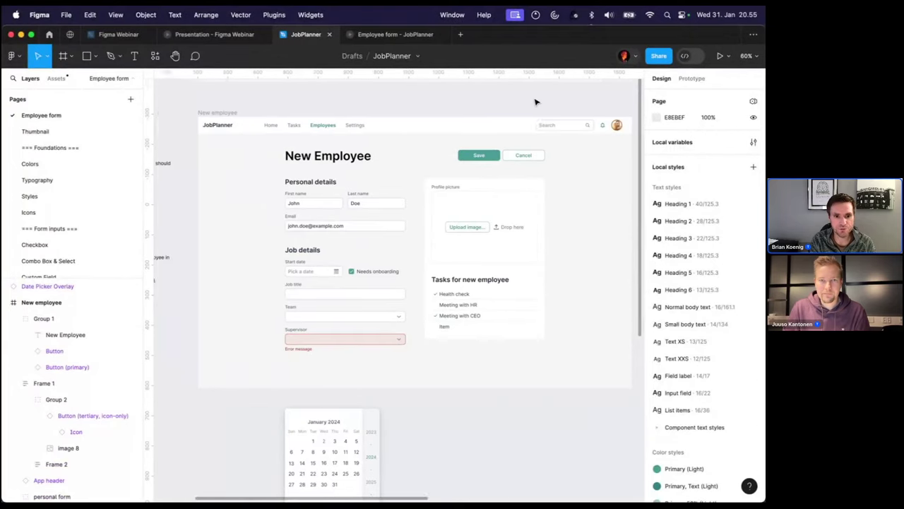
{"action": "scroll", "coordinate": [536, 102], "scroll_direction": "up", "scroll_amount": 1}
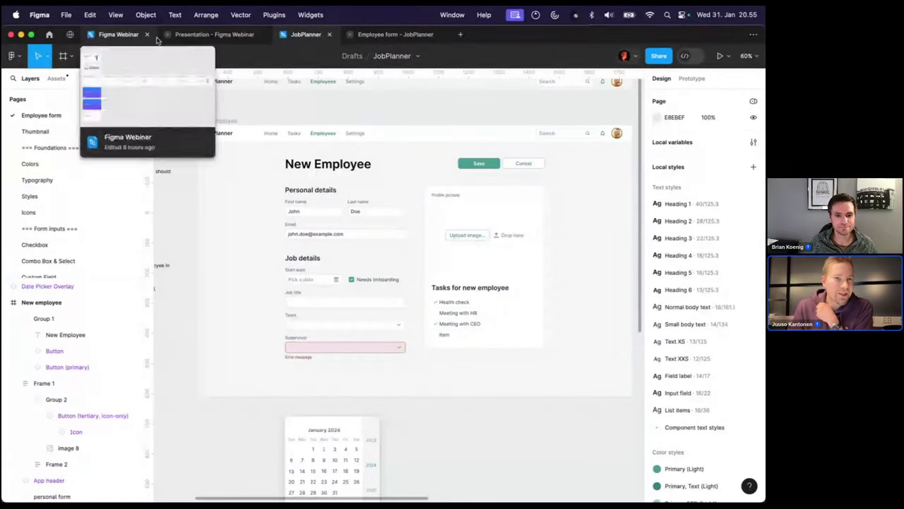
{"action": "scroll", "coordinate": [319, 113], "scroll_direction": "up", "scroll_amount": 2}
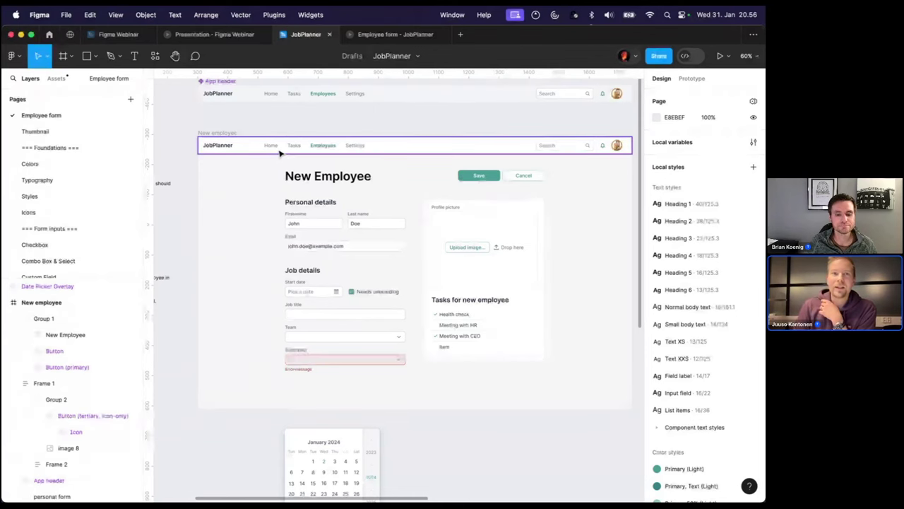
{"action": "left_click", "coordinate": [67, 35]}
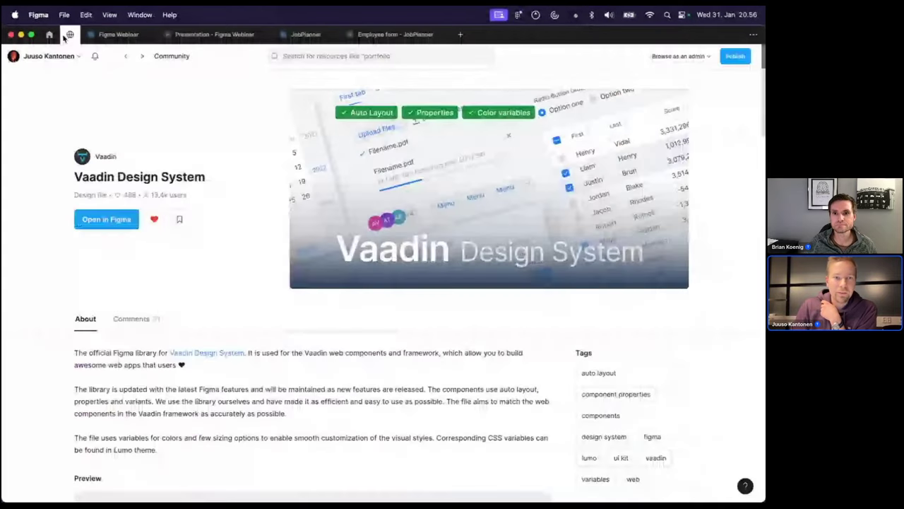
{"action": "scroll", "coordinate": [177, 343], "scroll_direction": "down", "scroll_amount": 15}
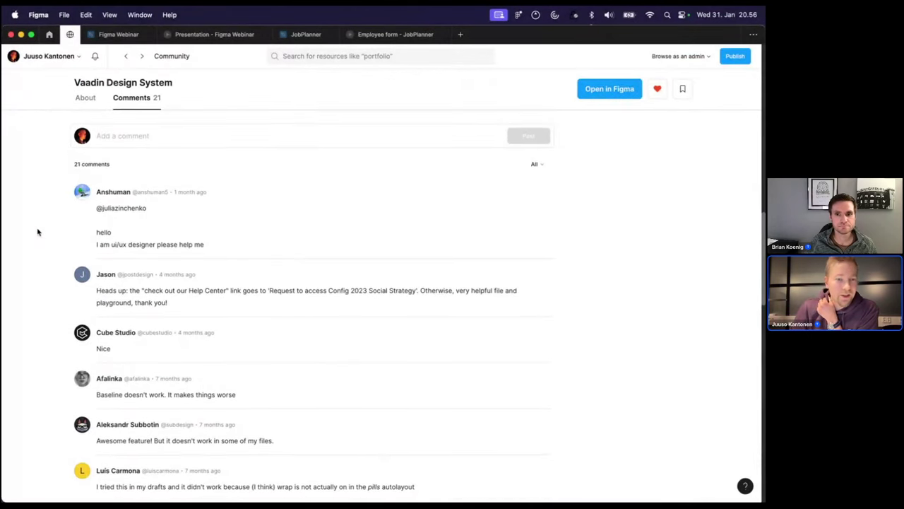
{"action": "scroll", "coordinate": [36, 230], "scroll_direction": "down", "scroll_amount": 1}
{"action": "scroll", "coordinate": [37, 230], "scroll_direction": "up", "scroll_amount": 15}
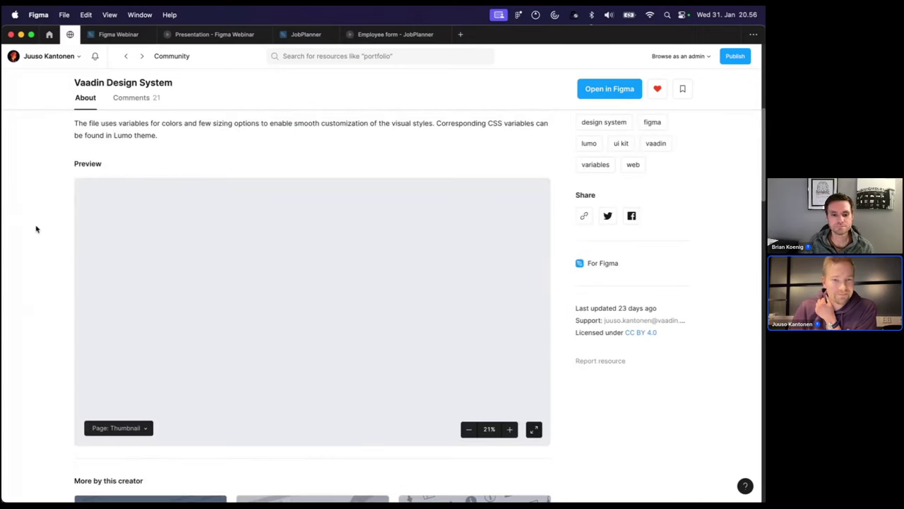